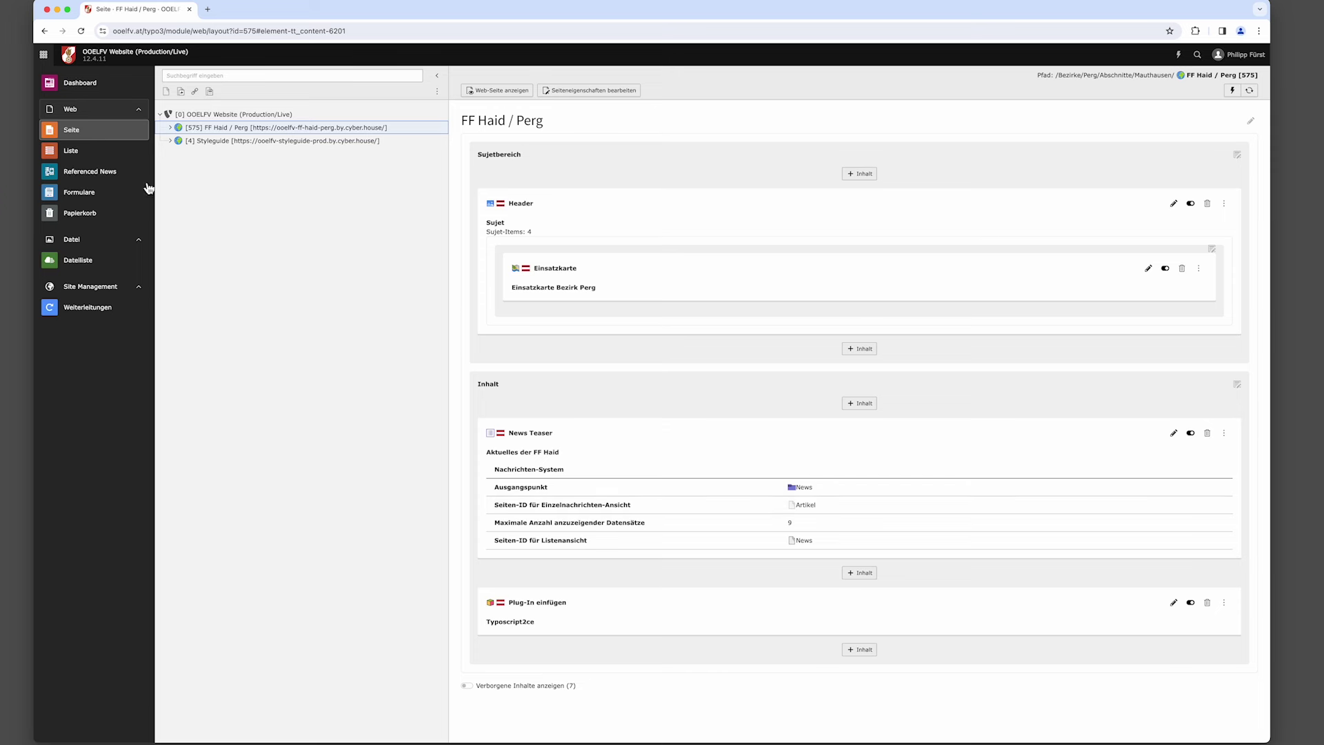
Review the Liste, Referenced News, Formulare and Papierkorb modules, including the options available for the Testformular Redakteur form.
{"action": "left_click", "coordinate": [72, 153]}
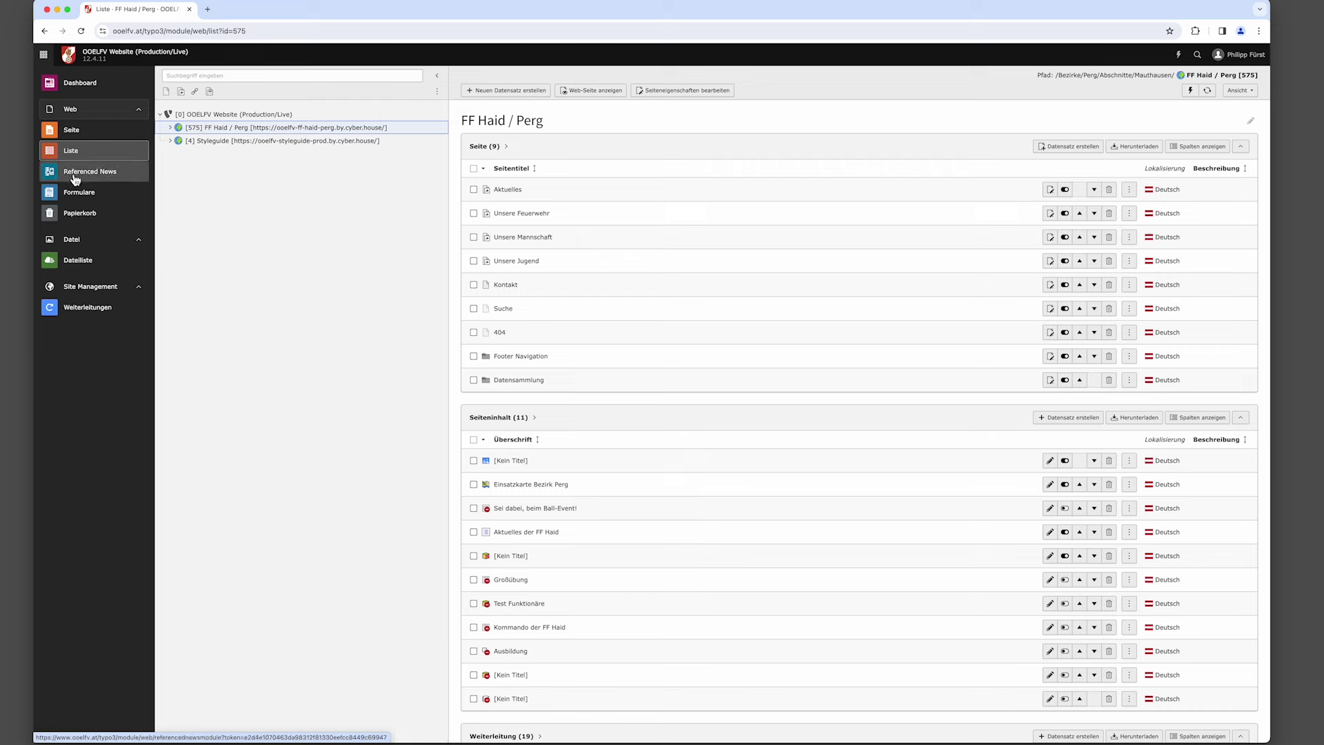
{"action": "left_click", "coordinate": [76, 178]}
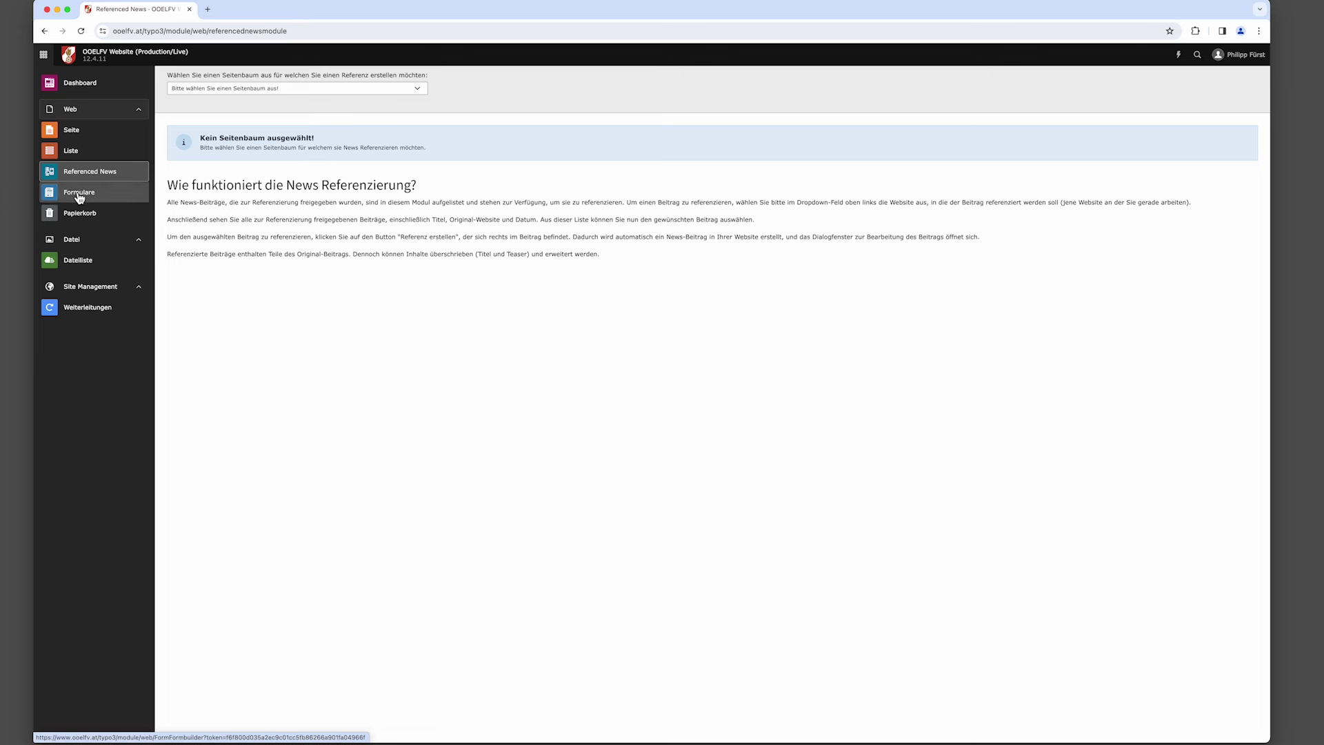
{"action": "left_click", "coordinate": [80, 197]}
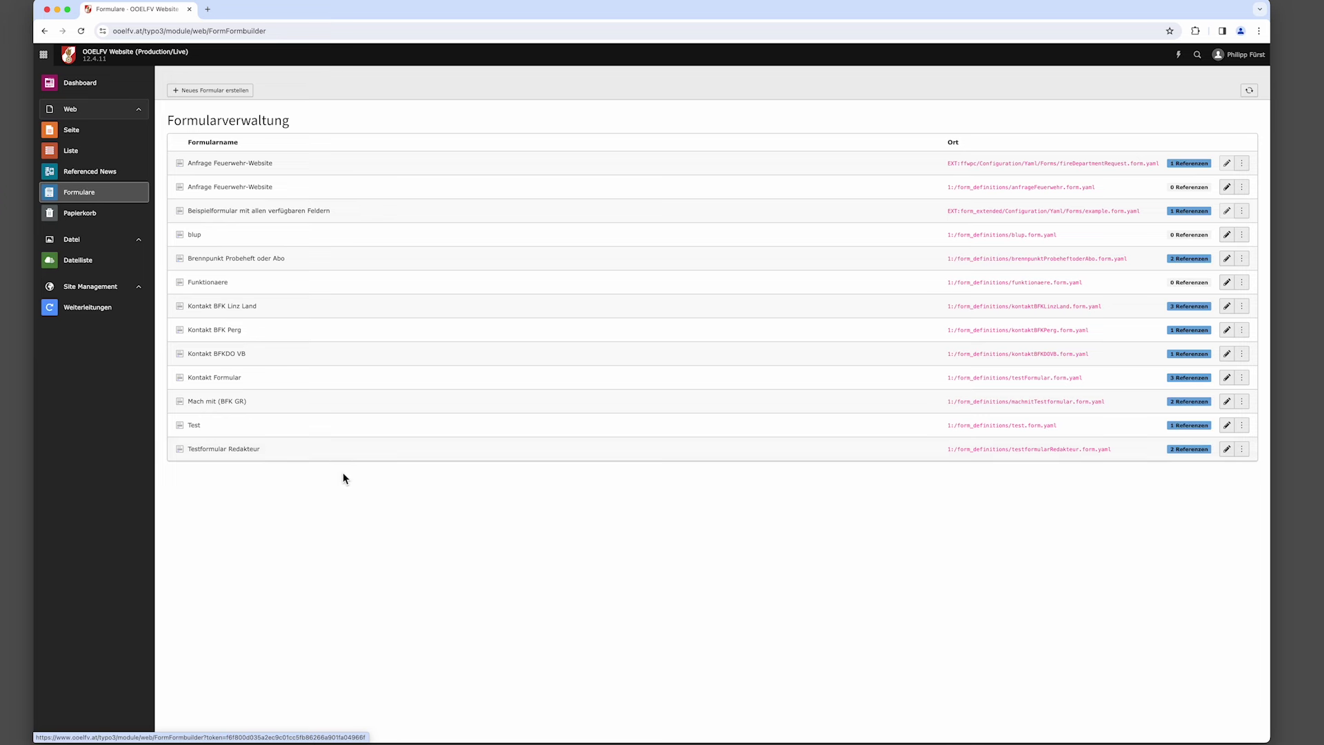
{"action": "left_click", "coordinate": [1242, 450]}
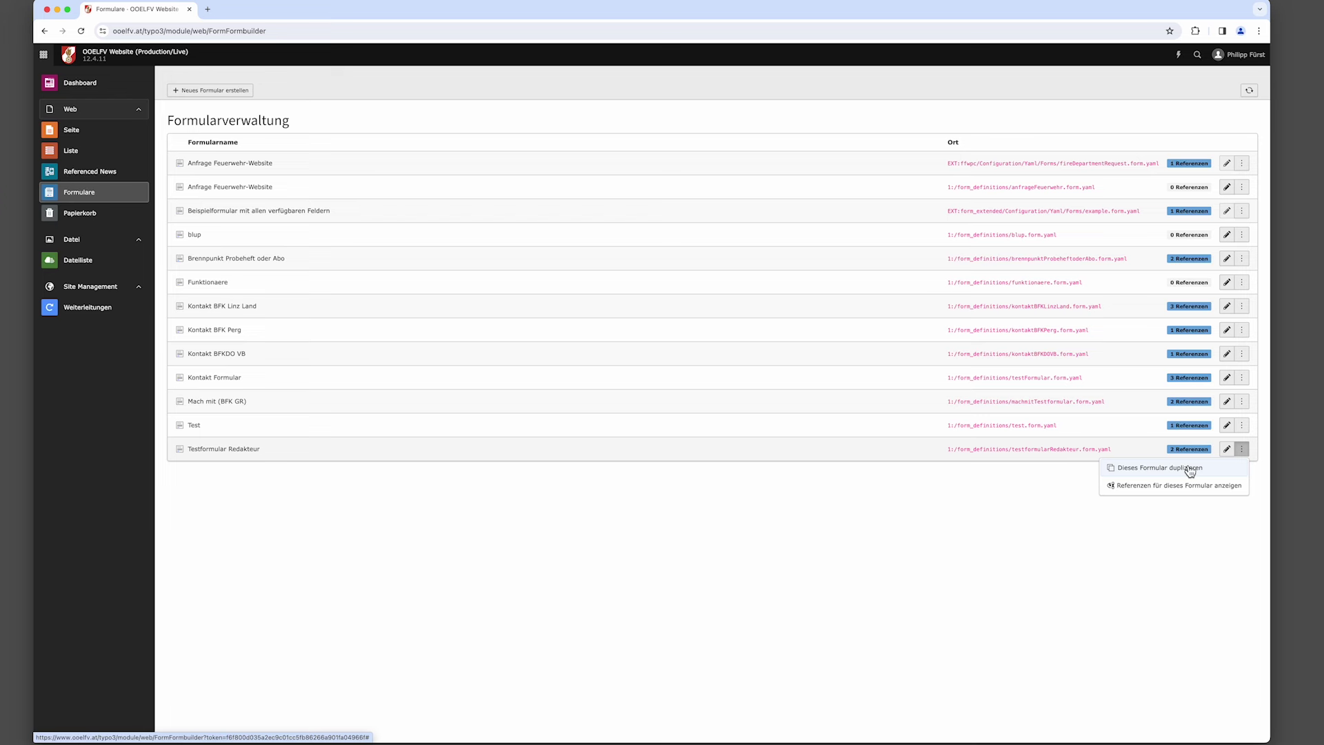
{"action": "left_click", "coordinate": [992, 503]}
{"action": "left_click", "coordinate": [84, 213]}
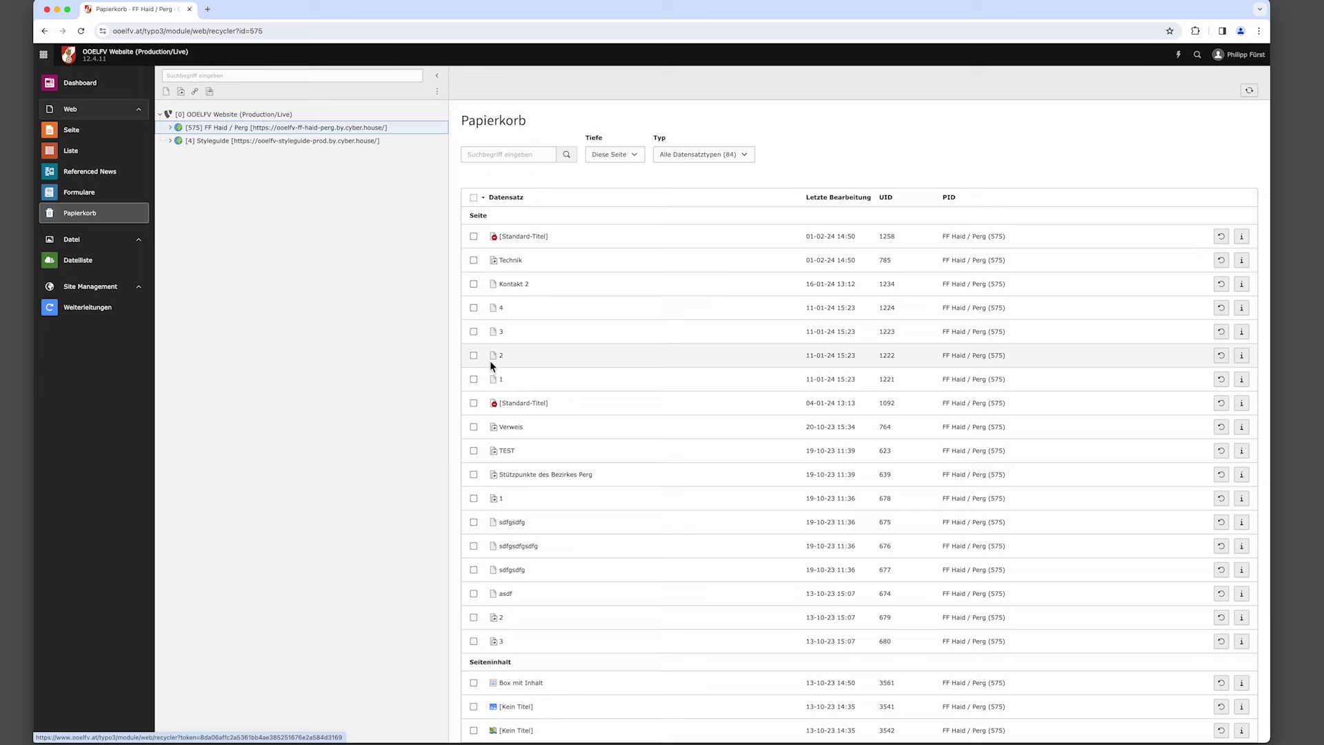
Create a new folder named TEST inside the 2023_Fotos folder of the Dateiliste.
{"action": "left_click", "coordinate": [80, 268]}
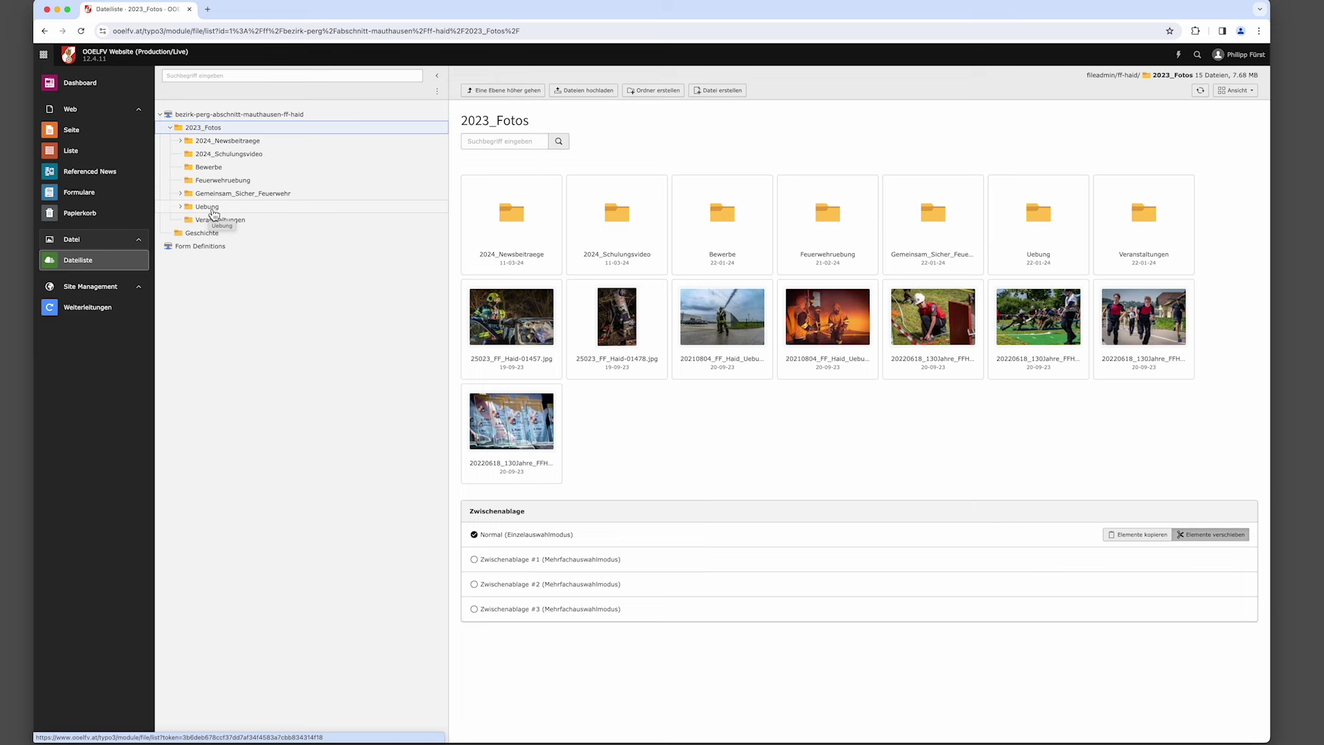
{"action": "left_click", "coordinate": [204, 129]}
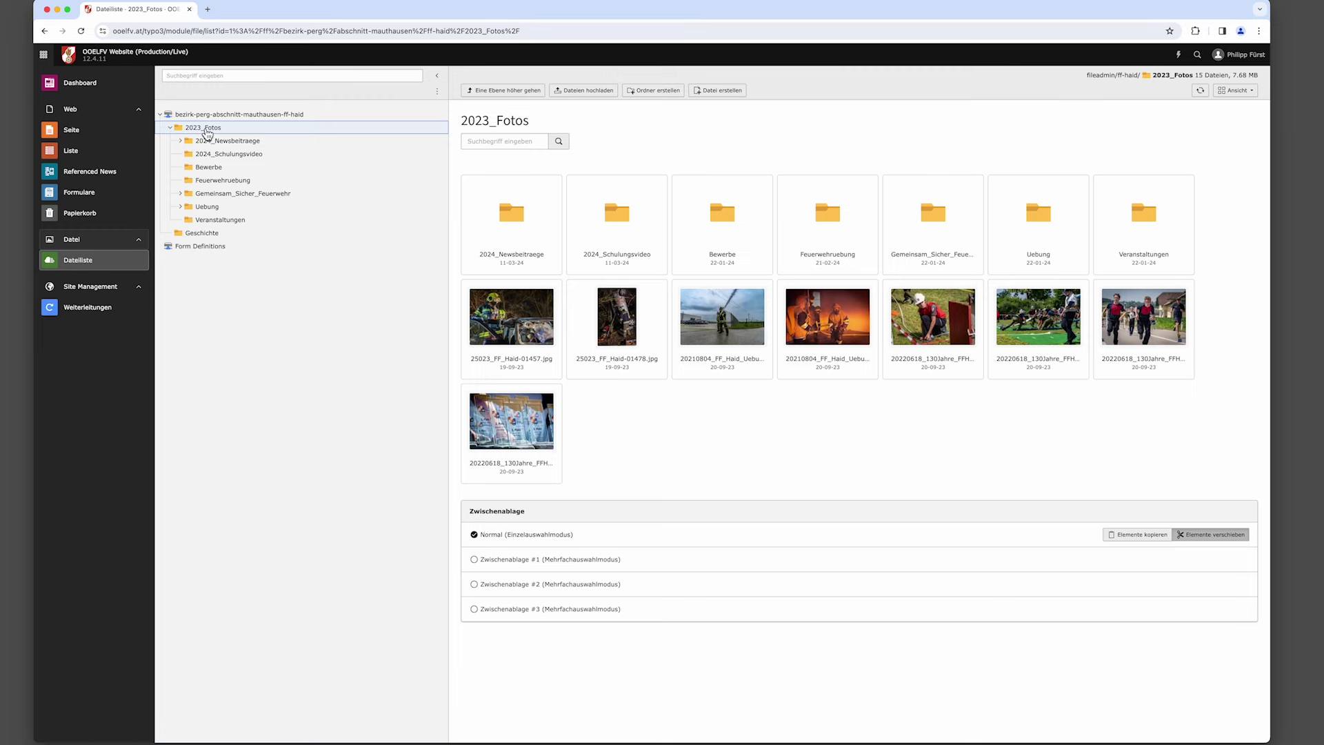
{"action": "left_click", "coordinate": [651, 93]}
{"action": "left_click", "coordinate": [644, 268]}
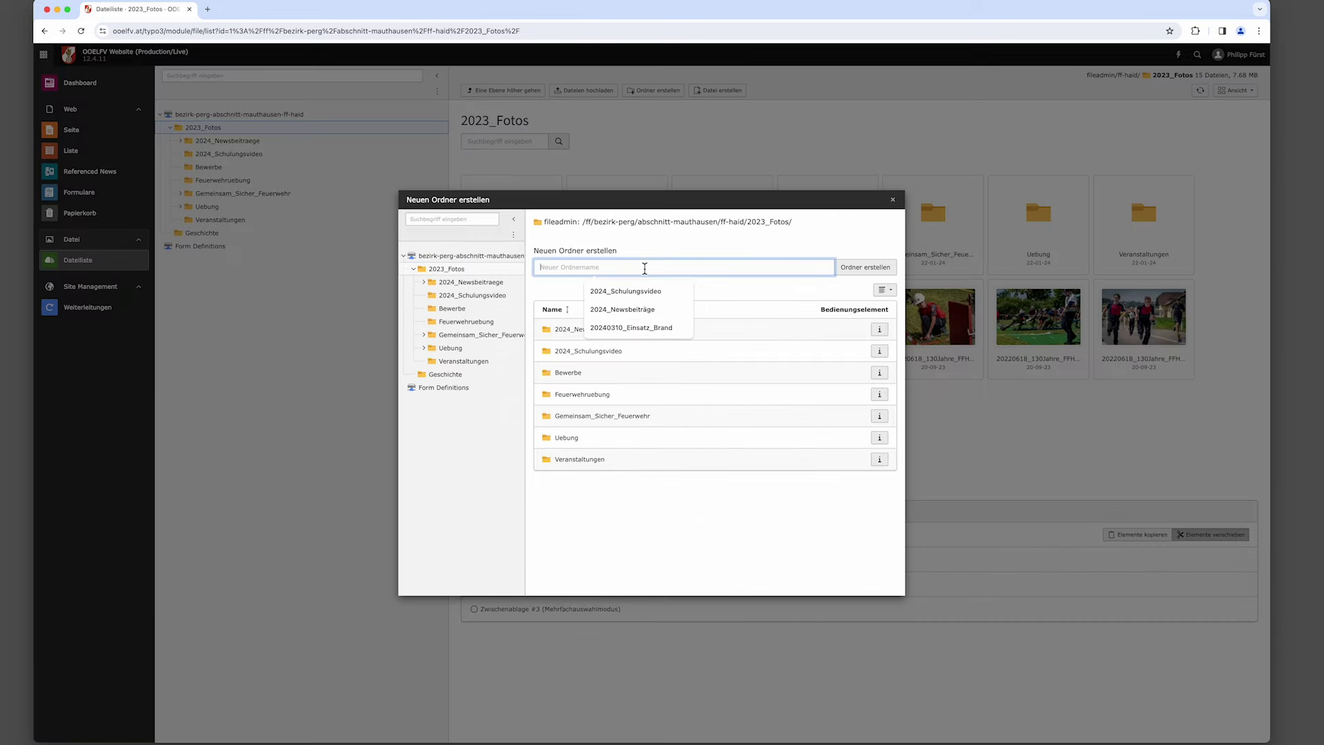
{"action": "type", "text": "TES"}
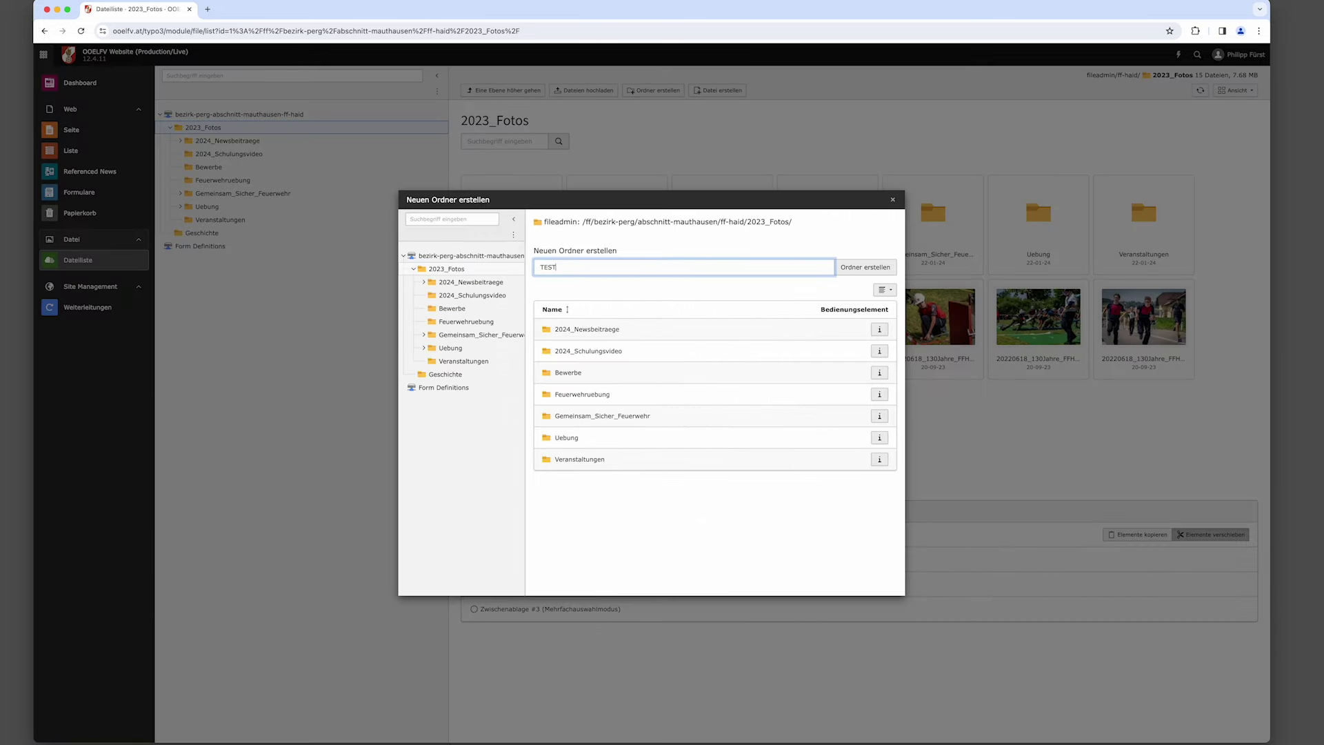
{"action": "type", "text": "T"}
{"action": "left_click", "coordinate": [857, 269]}
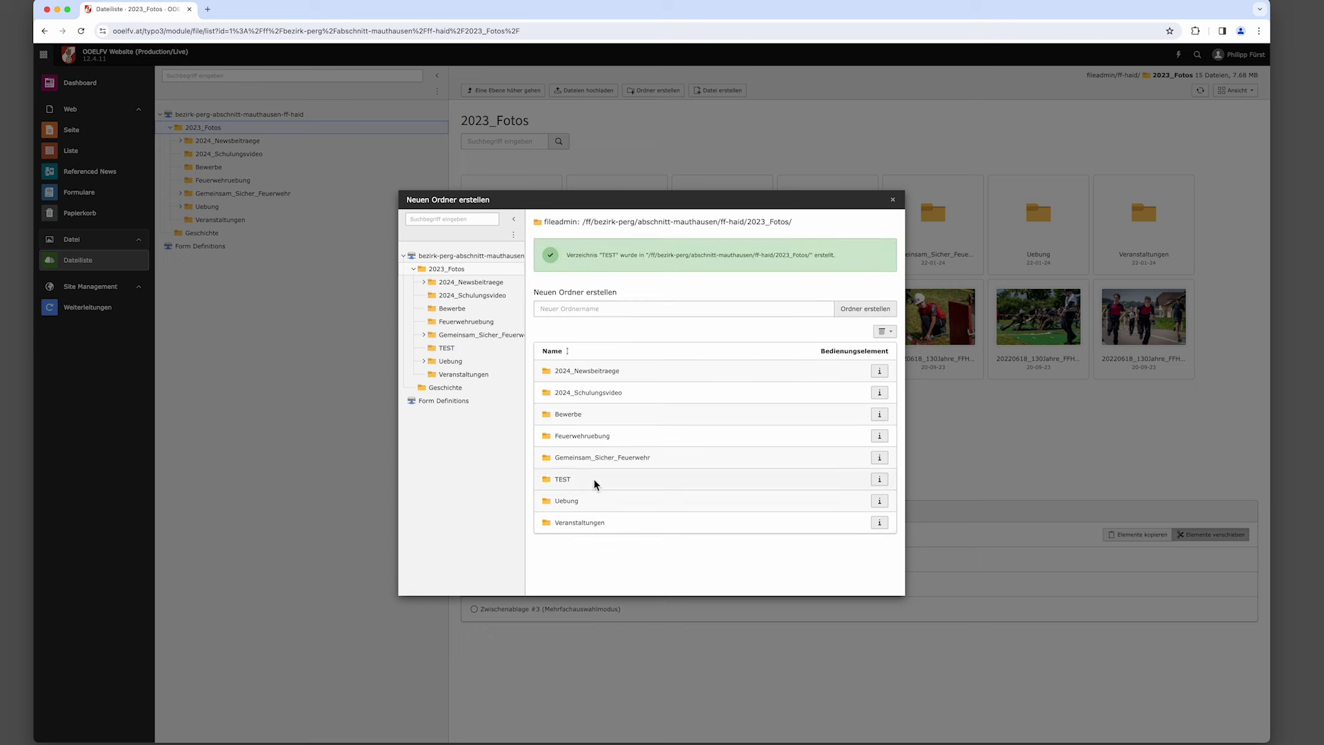
{"action": "left_click", "coordinate": [892, 199]}
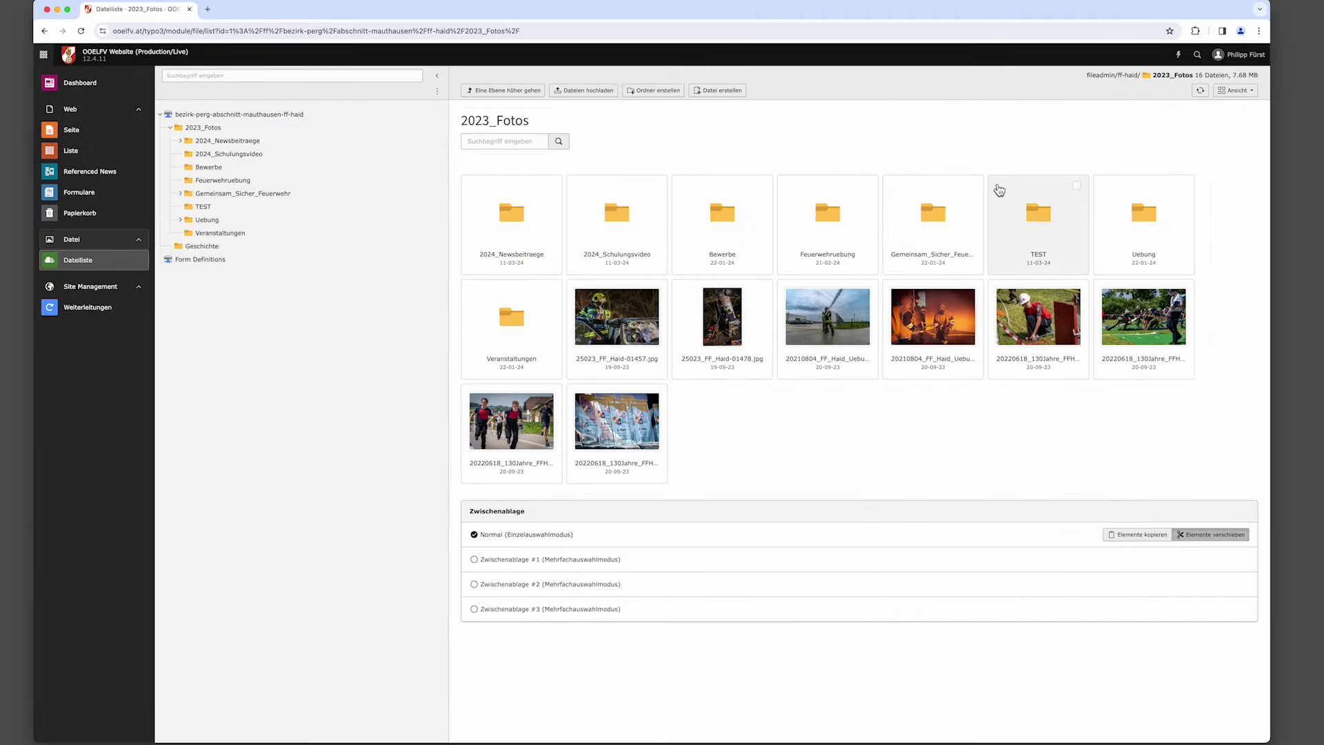
Delete the TEST folder from 2023_Fotos.
{"action": "left_click", "coordinate": [1076, 185]}
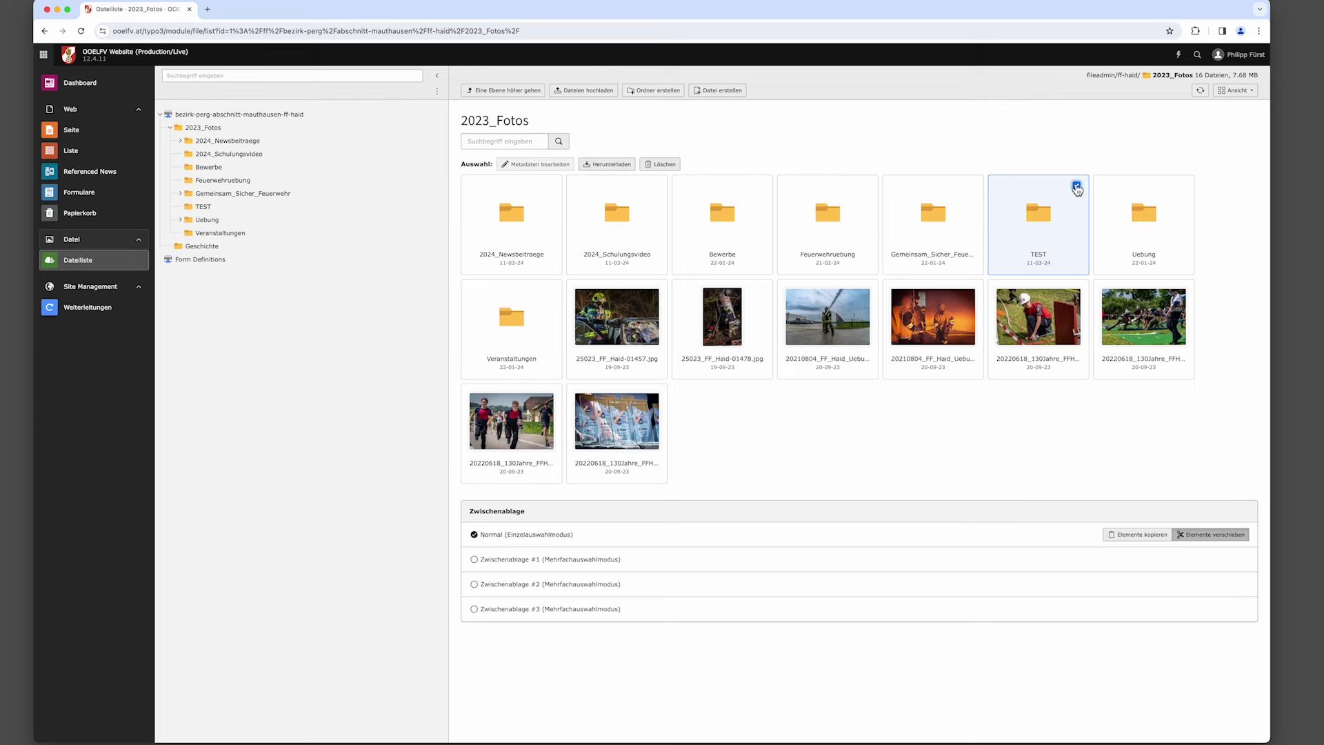
{"action": "left_click", "coordinate": [660, 165]}
{"action": "left_click", "coordinate": [784, 413]}
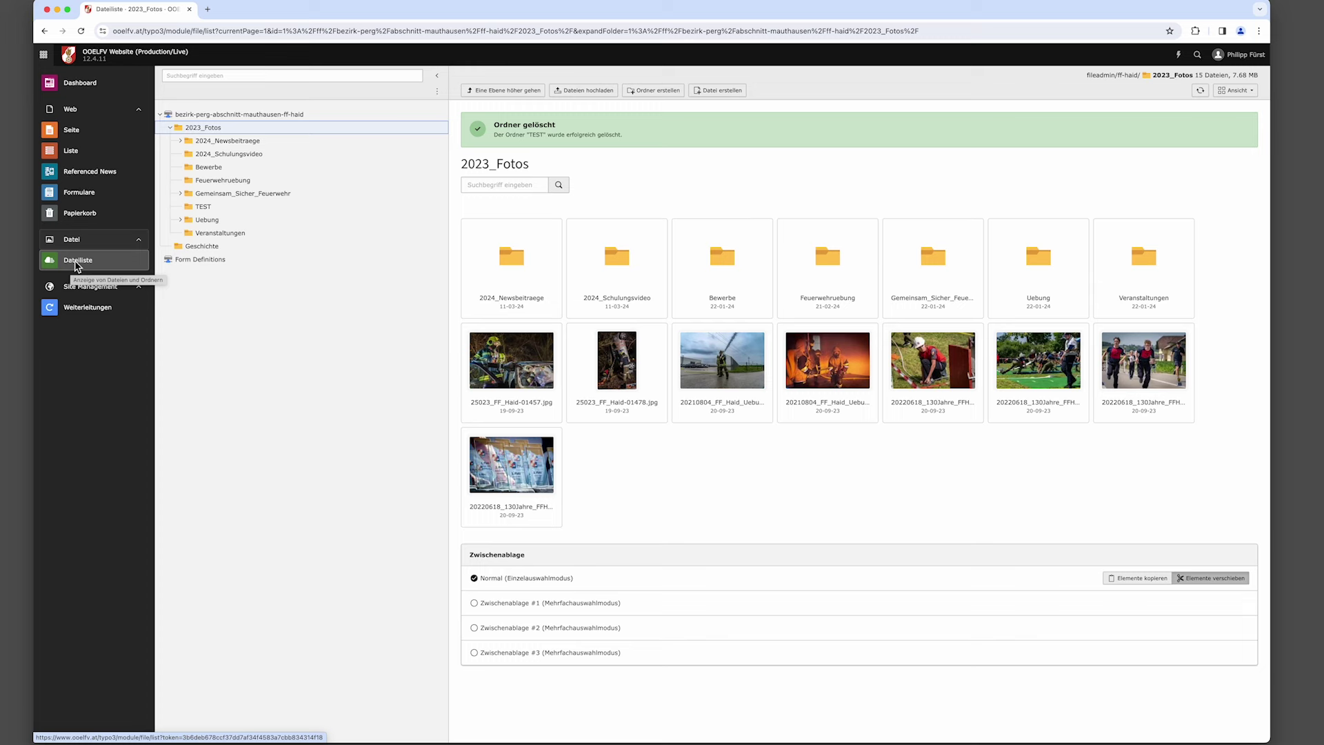
In the Seite module, expand the FF Haid / Perg page tree and collapse its Unsere Feuerwehr, Unsere Mannschaft and Unsere Jugend branches.
{"action": "left_click", "coordinate": [73, 133]}
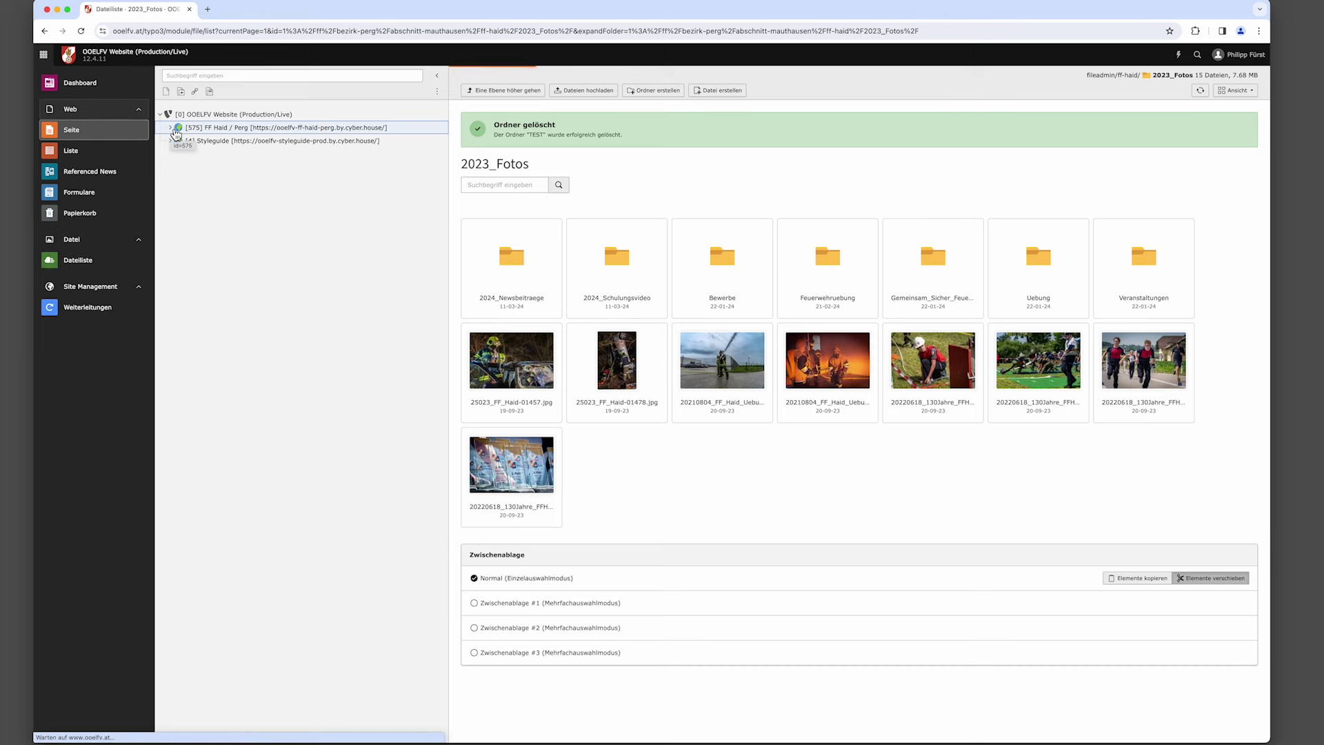
{"action": "left_click", "coordinate": [173, 131]}
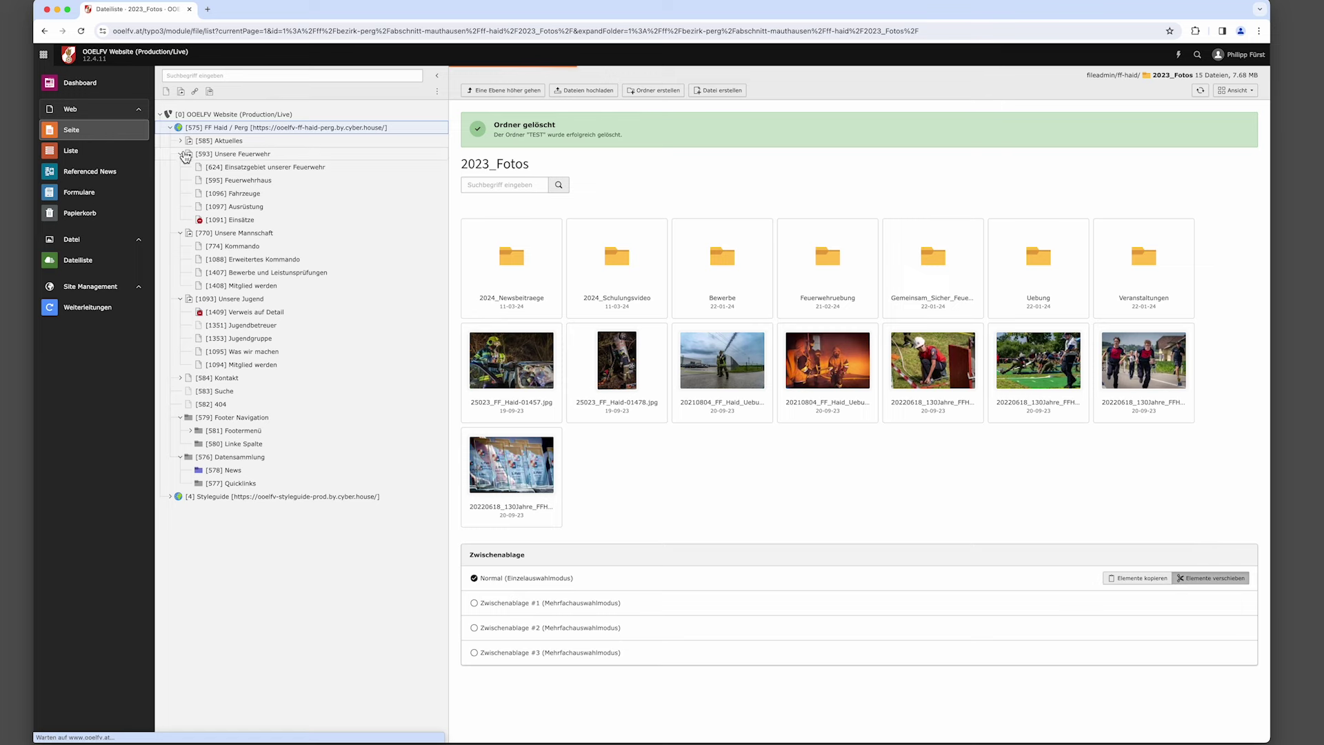
{"action": "left_click", "coordinate": [182, 154]}
{"action": "left_click", "coordinate": [181, 167]}
{"action": "left_click", "coordinate": [180, 182]}
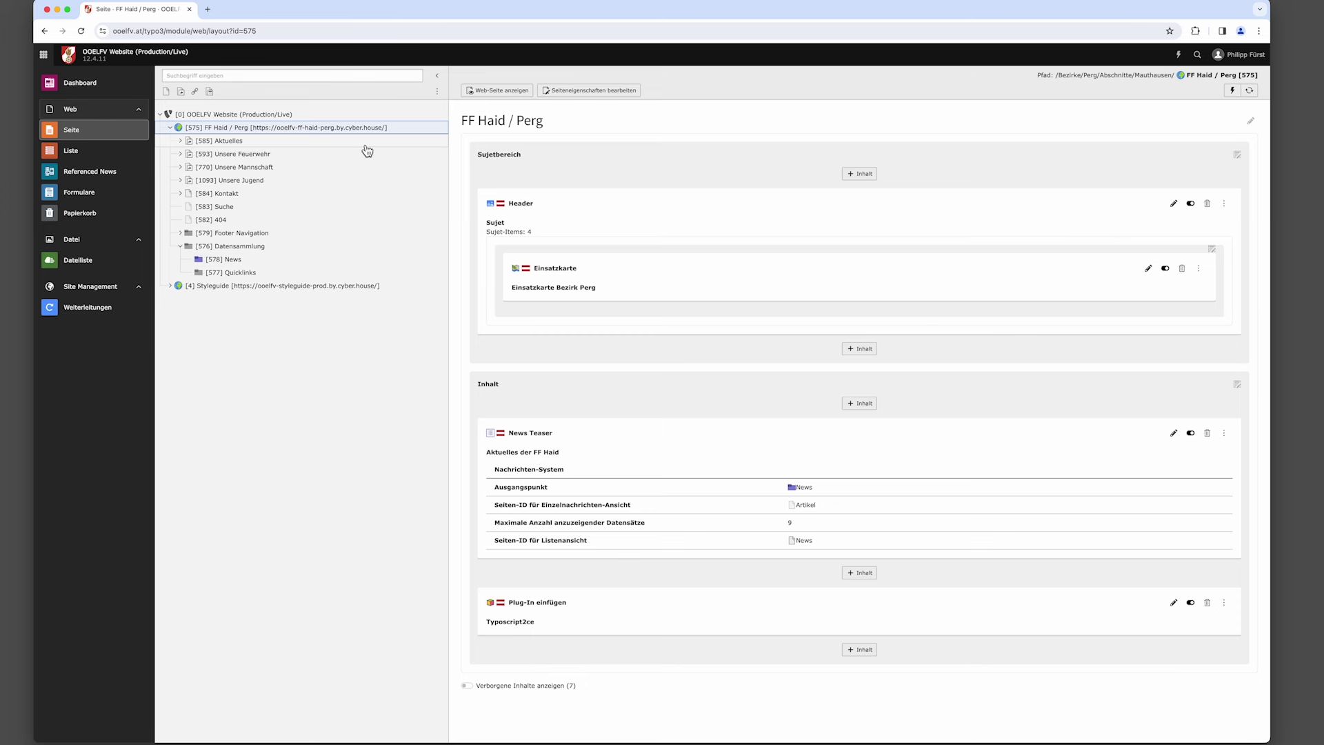
{"action": "left_click", "coordinate": [182, 142]}
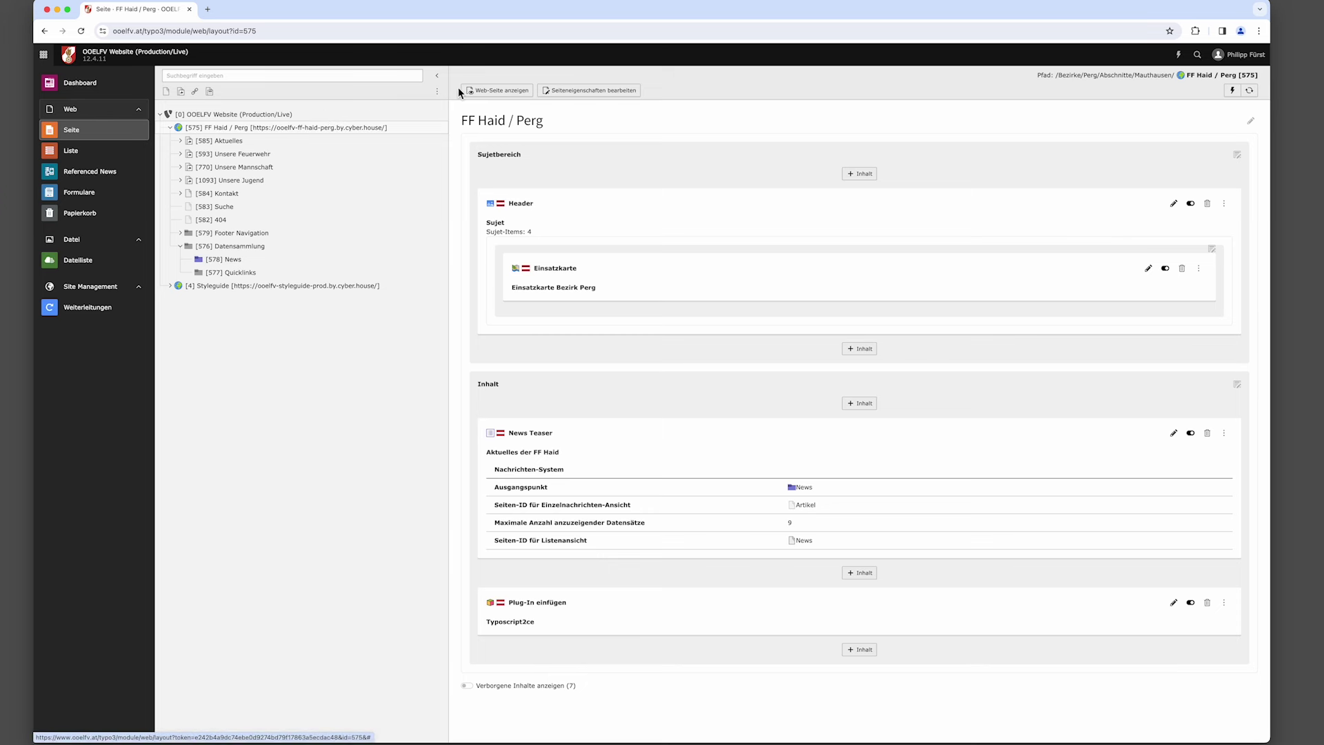
Preview the FF Haid / Perg website and check how its main navigation adapts to different browser window widths.
{"action": "left_click", "coordinate": [510, 99]}
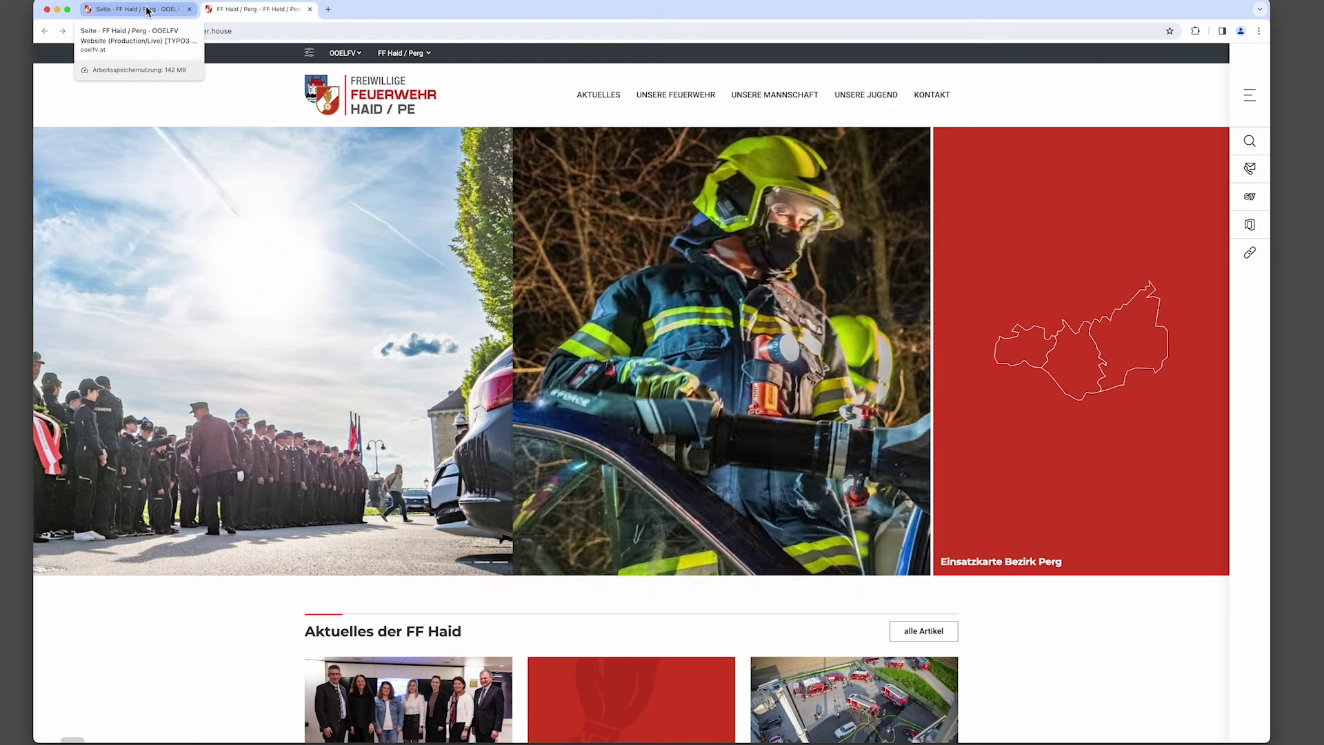
{"action": "left_click", "coordinate": [147, 10]}
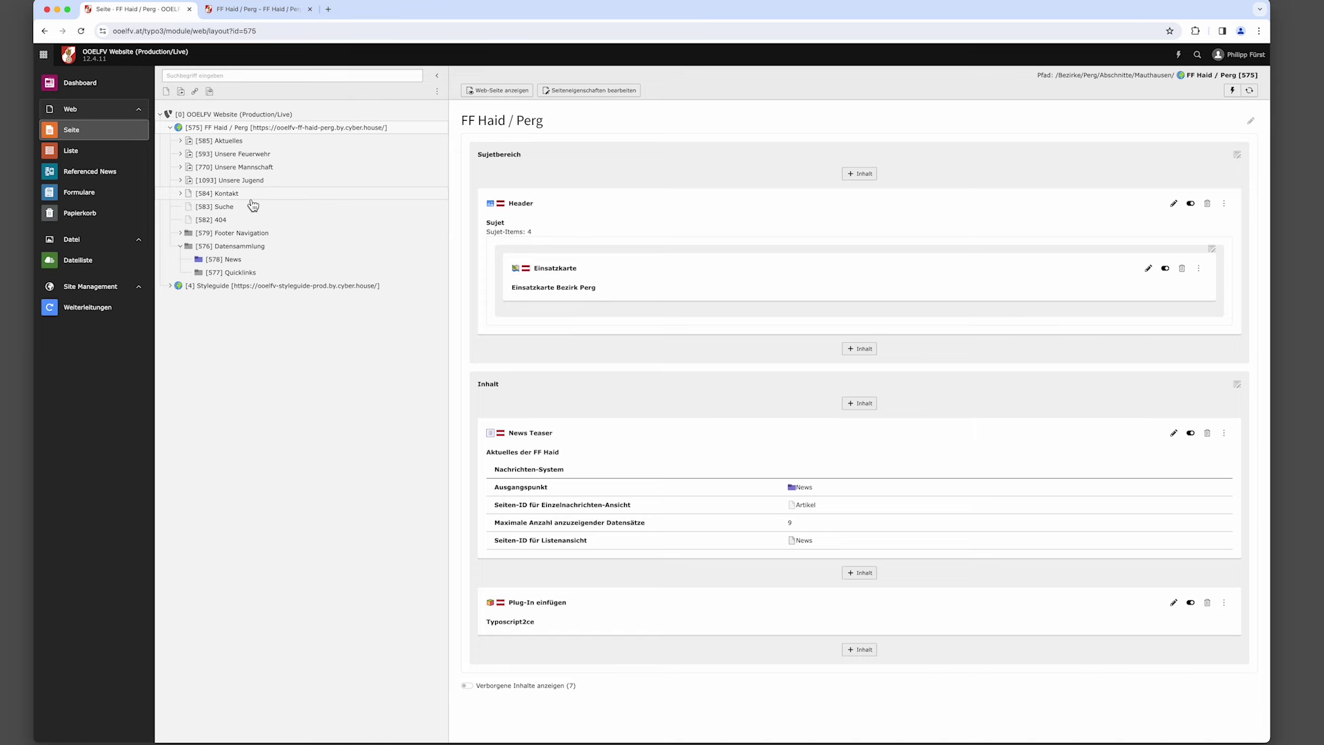
{"action": "left_click", "coordinate": [268, 13]}
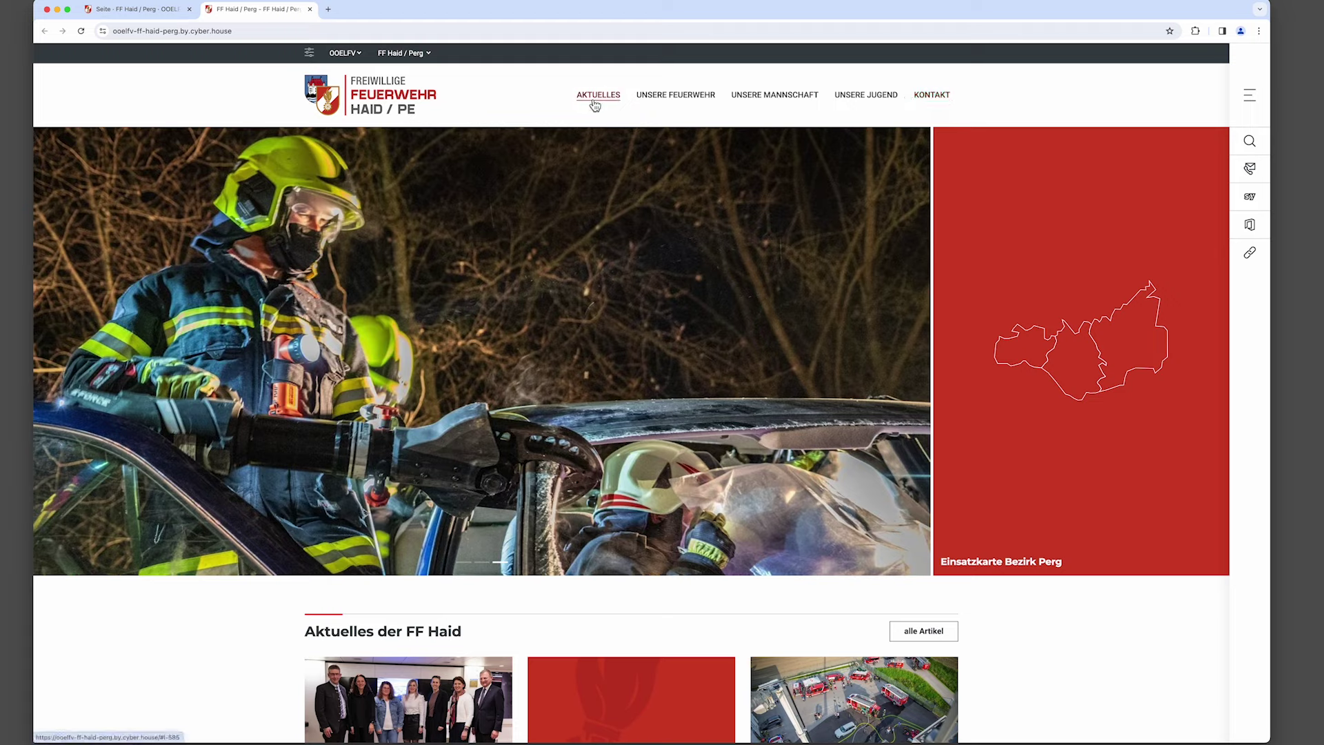
{"action": "left_click_drag", "start_coordinate": [1274, 254], "coordinate": [520, 238]}
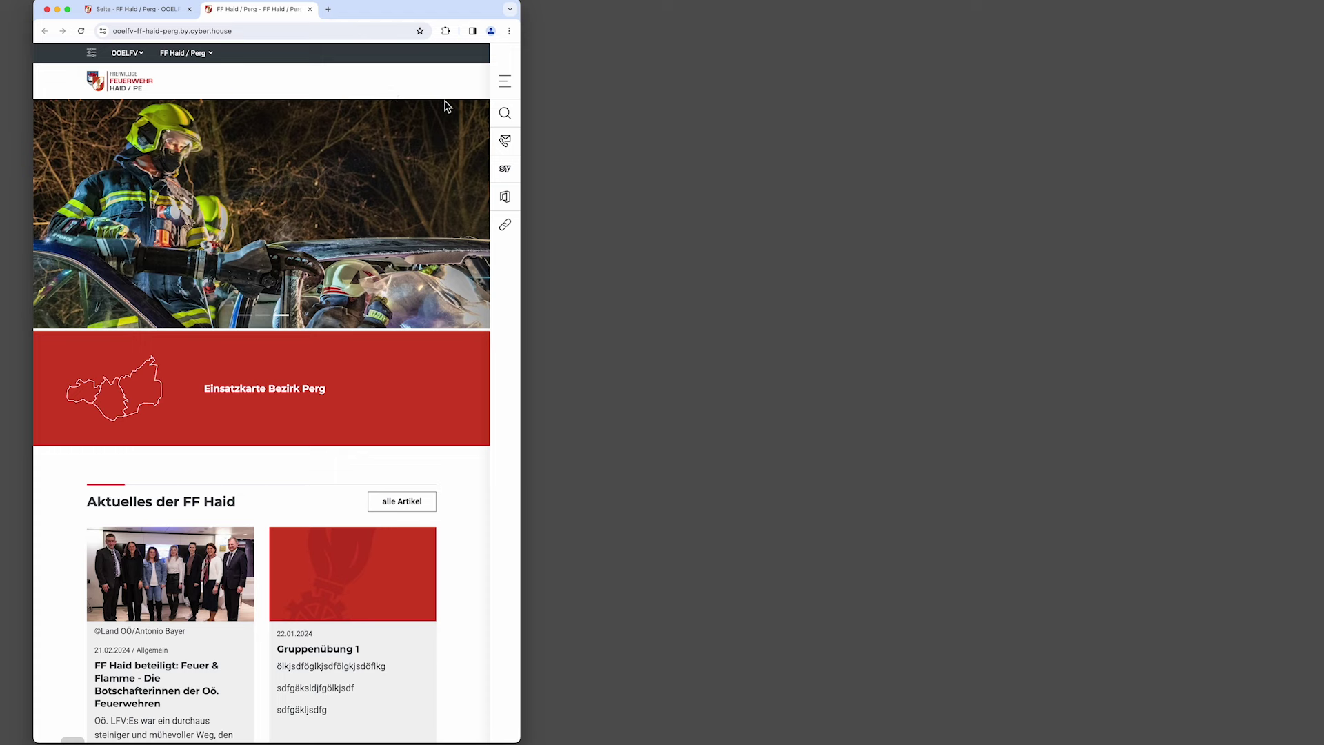
{"action": "left_click_drag", "start_coordinate": [522, 280], "coordinate": [872, 299]}
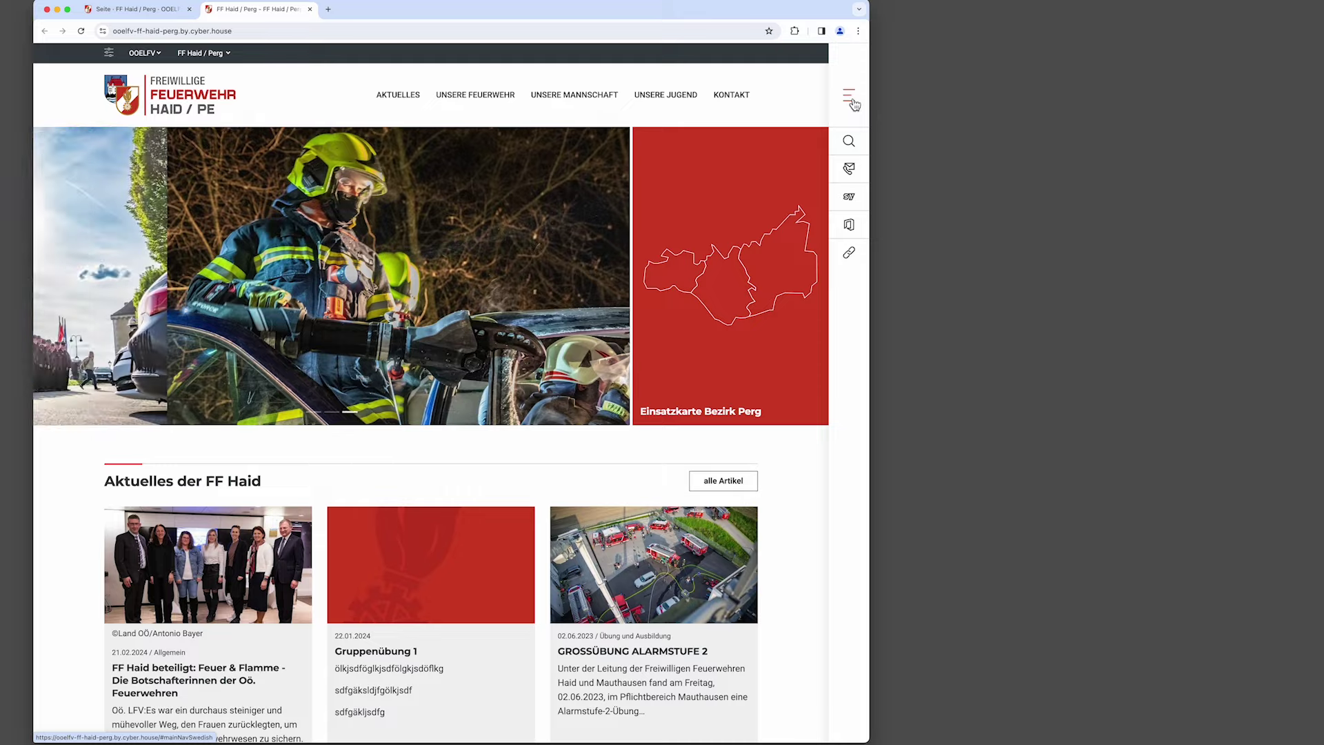
{"action": "left_click", "coordinate": [849, 96]}
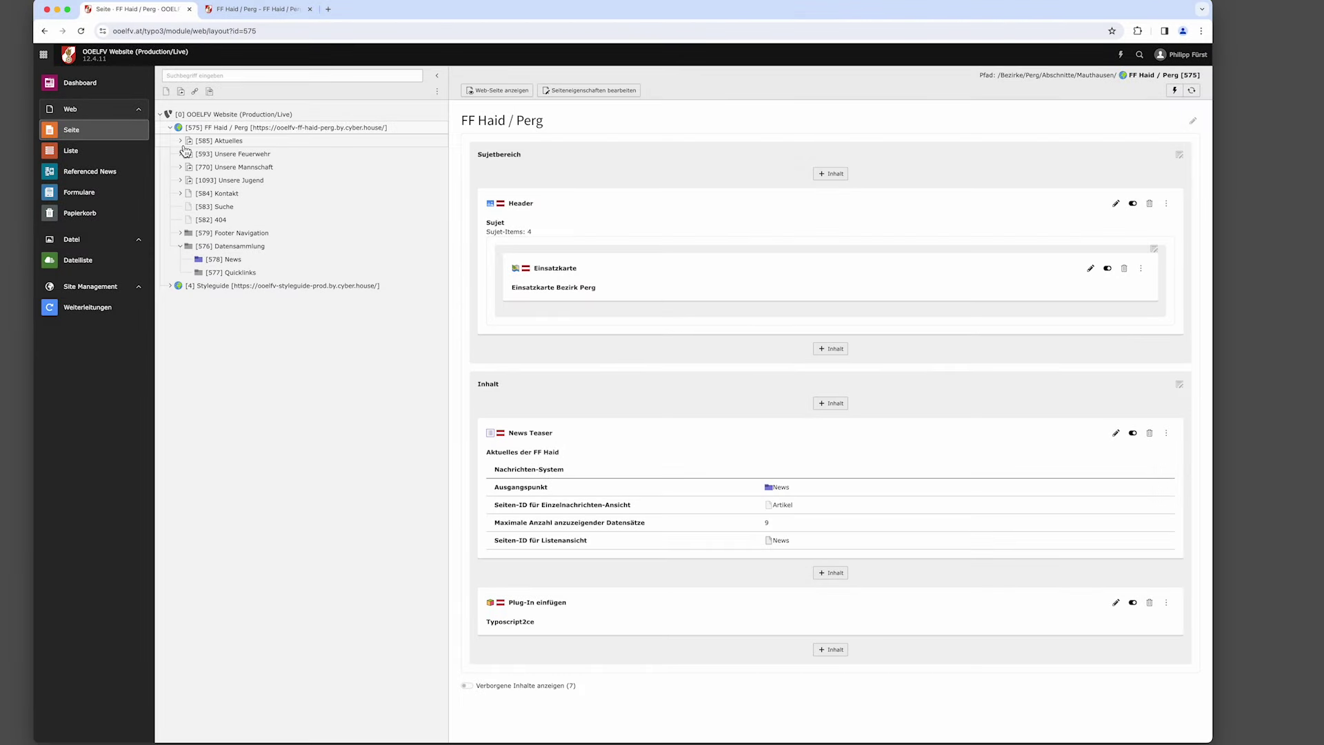
Review the contents of the Einsatzgebiet unserer Feuerwehr page under Unsere Feuerwehr and preview it on the website.
{"action": "left_click", "coordinate": [182, 154]}
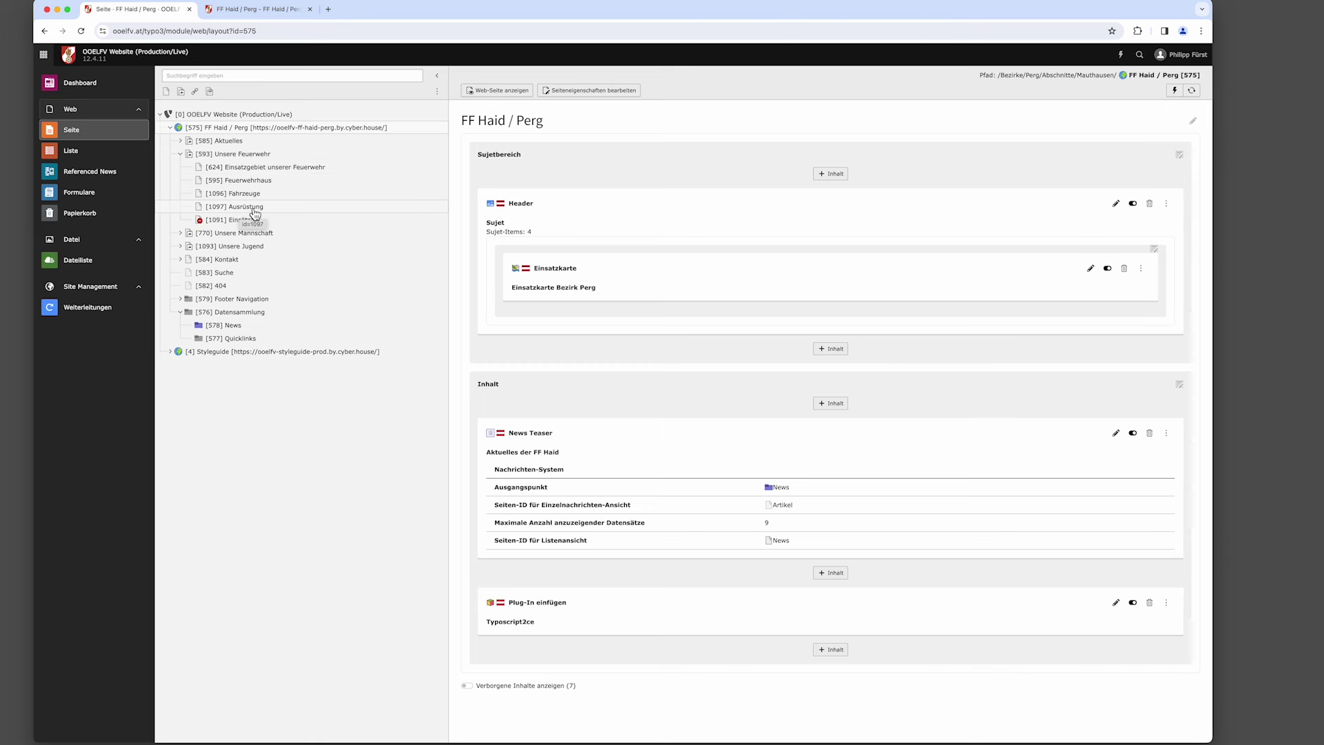
{"action": "left_click", "coordinate": [260, 170]}
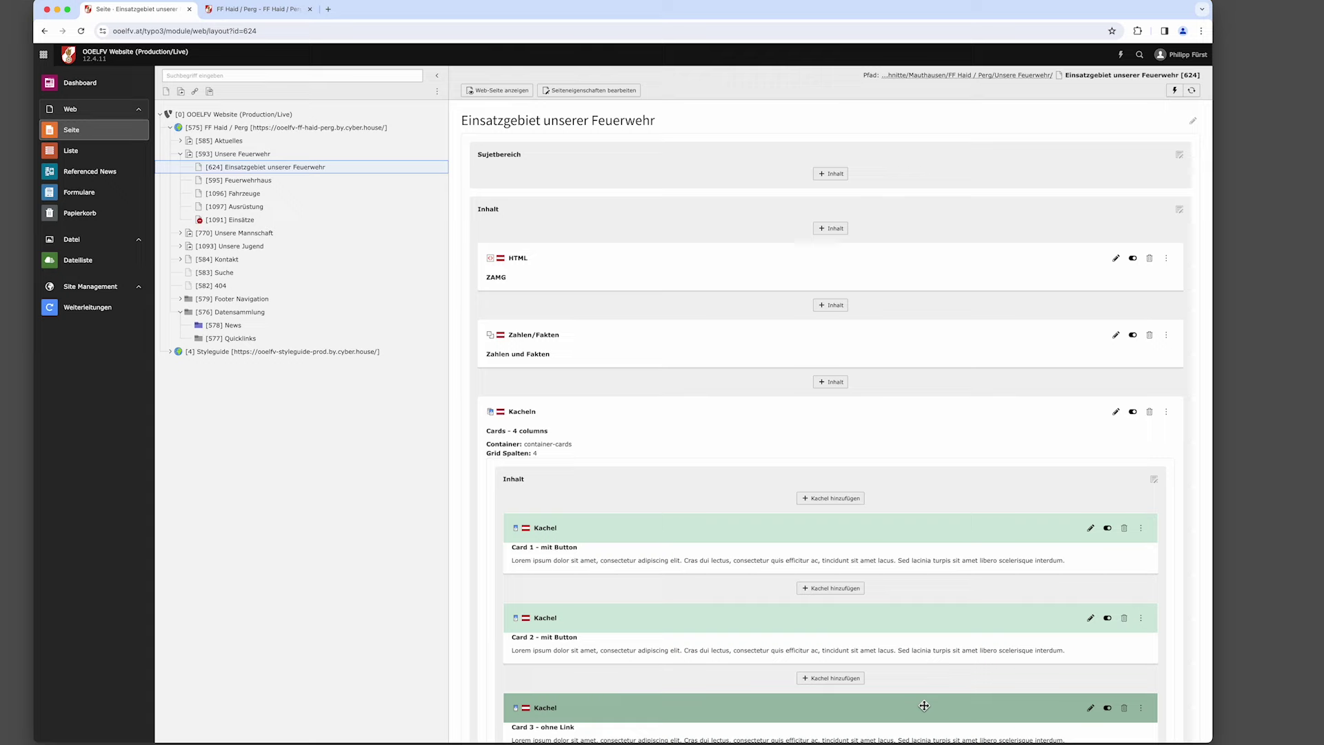
{"action": "scroll", "coordinate": [924, 705], "scroll_direction": "down", "scroll_amount": 3}
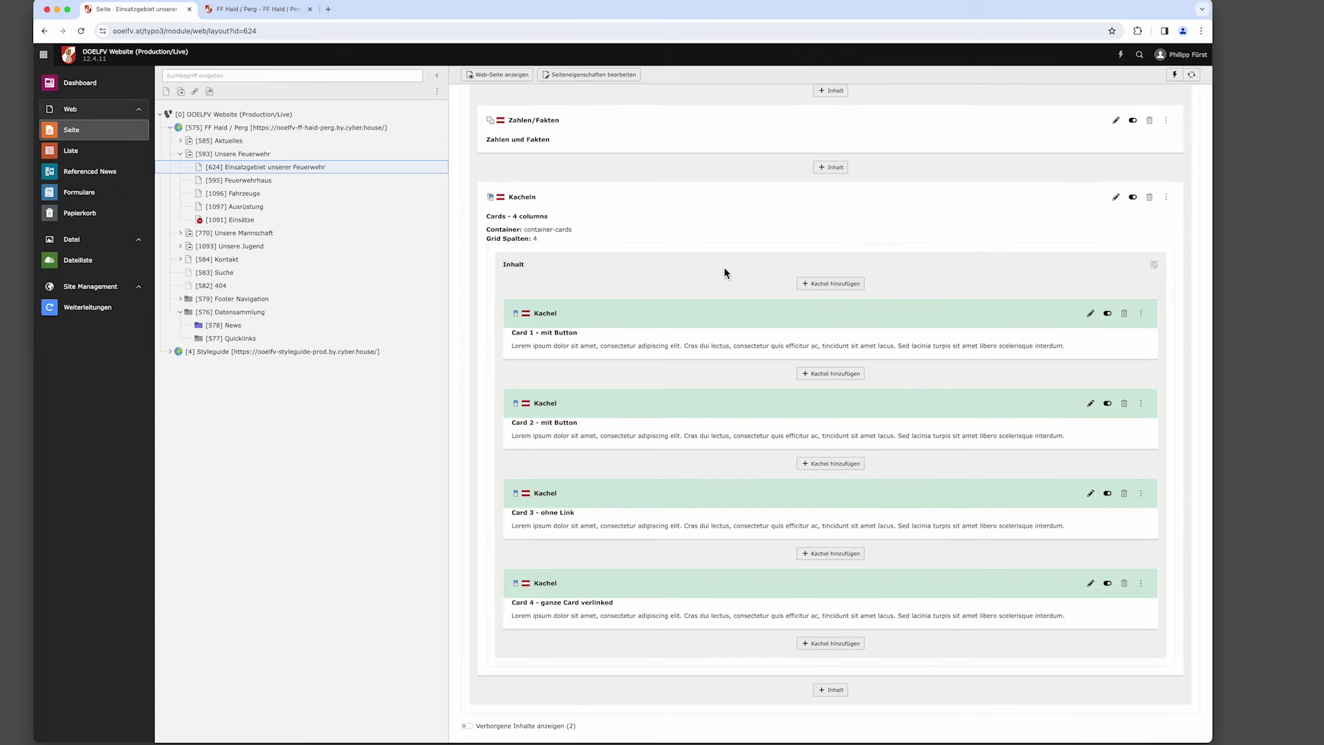
{"action": "scroll", "coordinate": [710, 274], "scroll_direction": "up", "scroll_amount": 3}
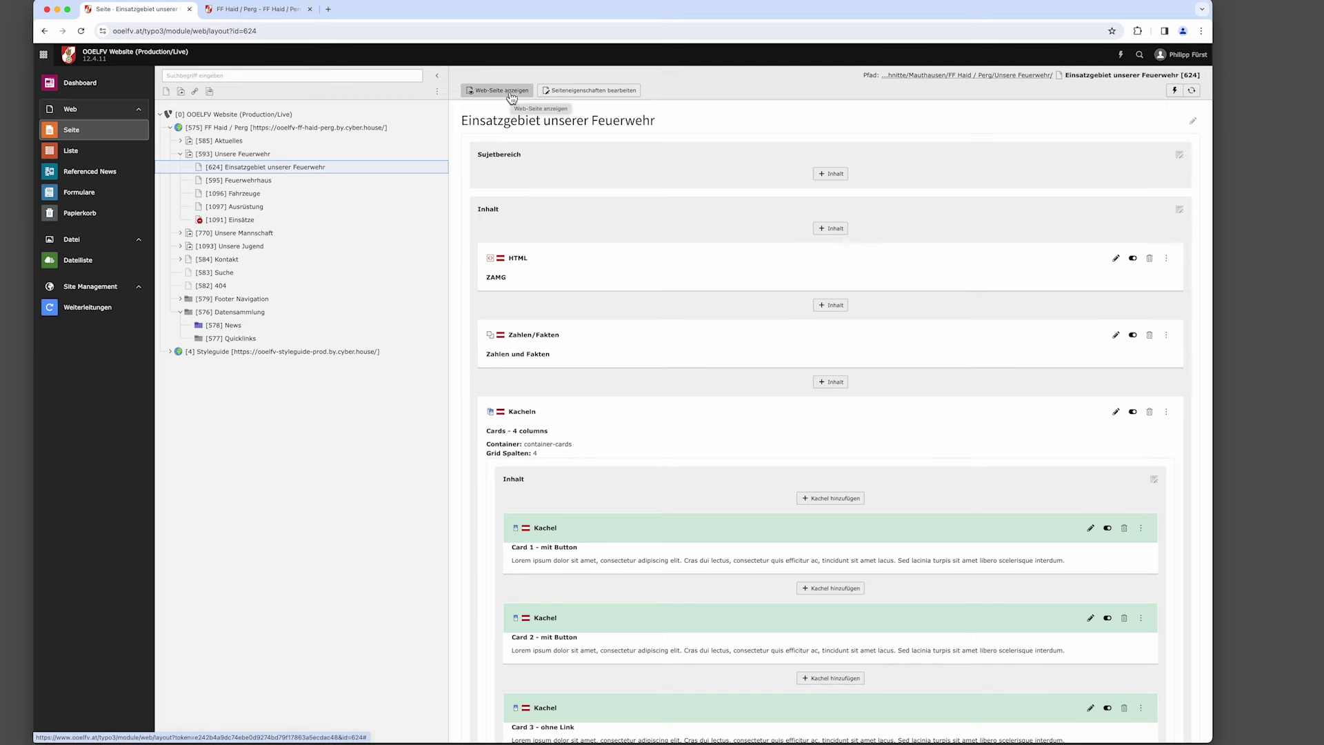
{"action": "left_click", "coordinate": [511, 97]}
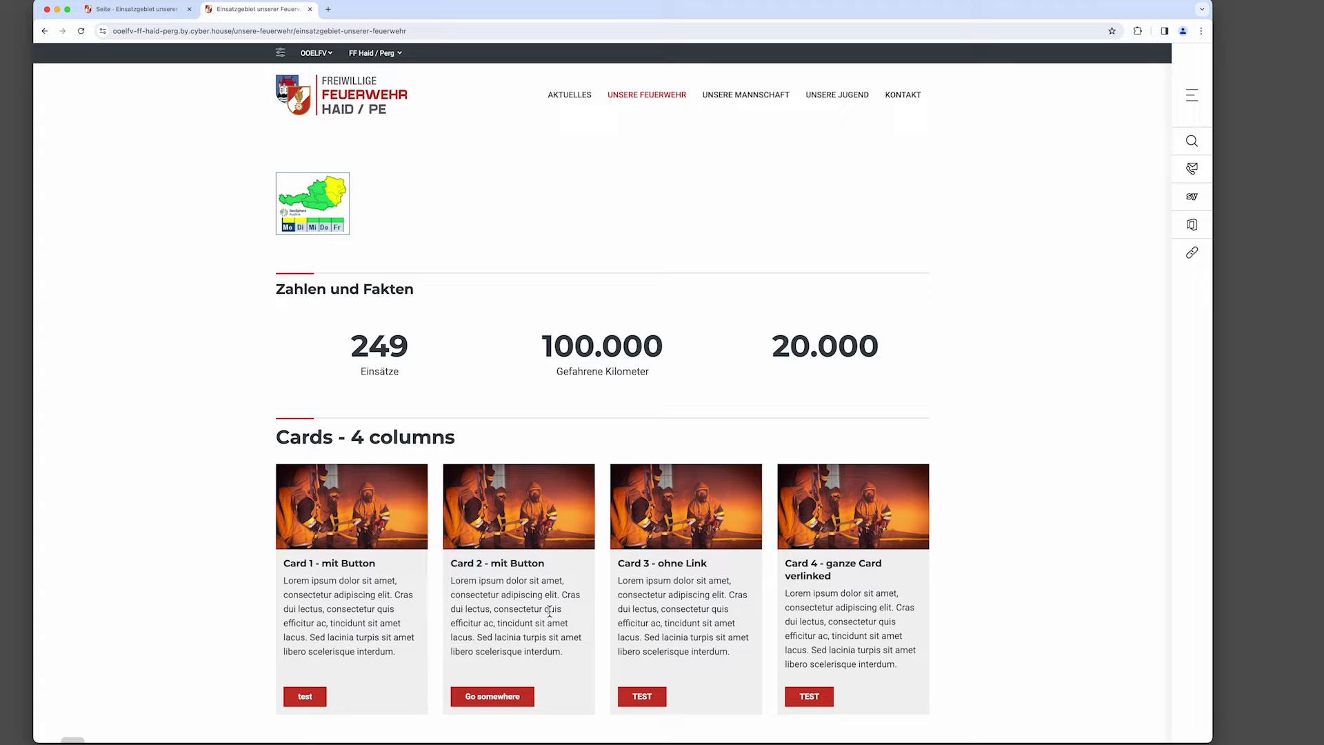
{"action": "scroll", "coordinate": [550, 610], "scroll_direction": "down", "scroll_amount": 5}
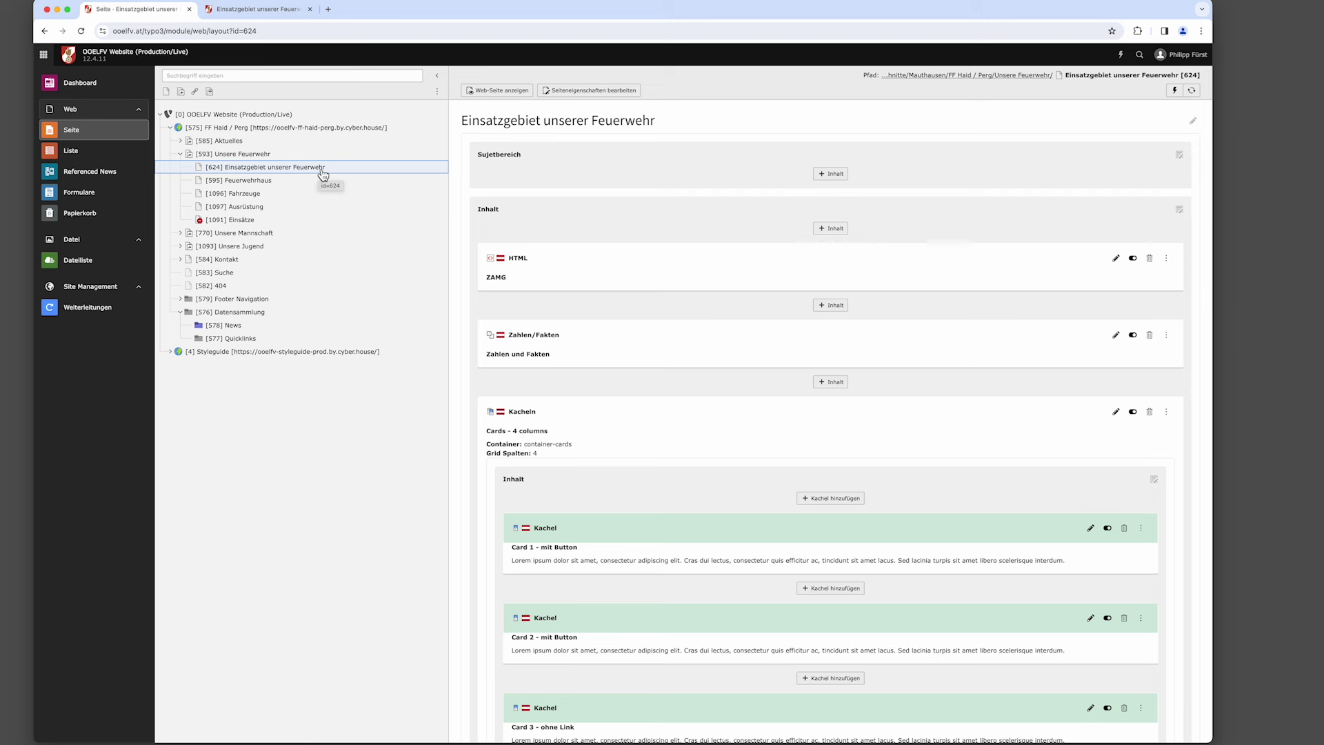
In the properties of the Einsatzgebiet unserer Feuerwehr page, shorten the page title to "Einsatzgebiet" and regenerate the URL segment from it.
{"action": "right_click", "coordinate": [323, 174]}
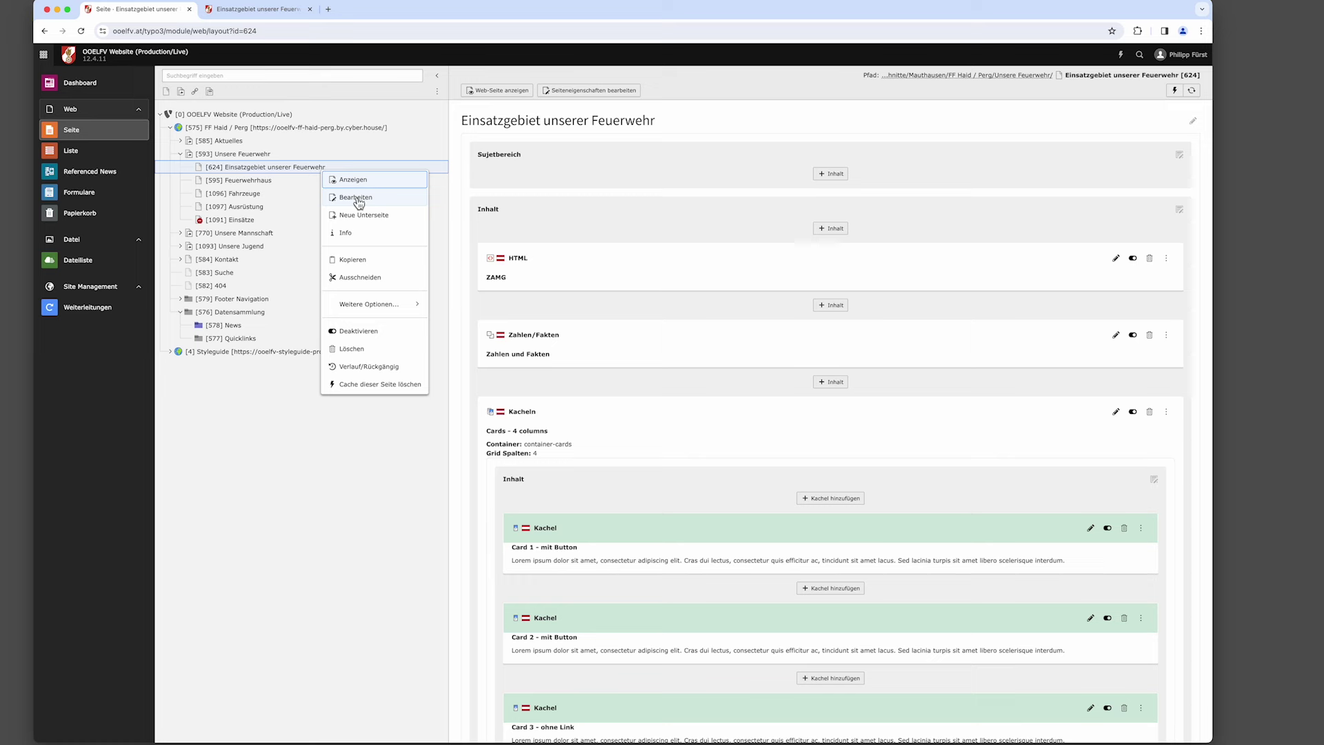
{"action": "left_click", "coordinate": [384, 142]}
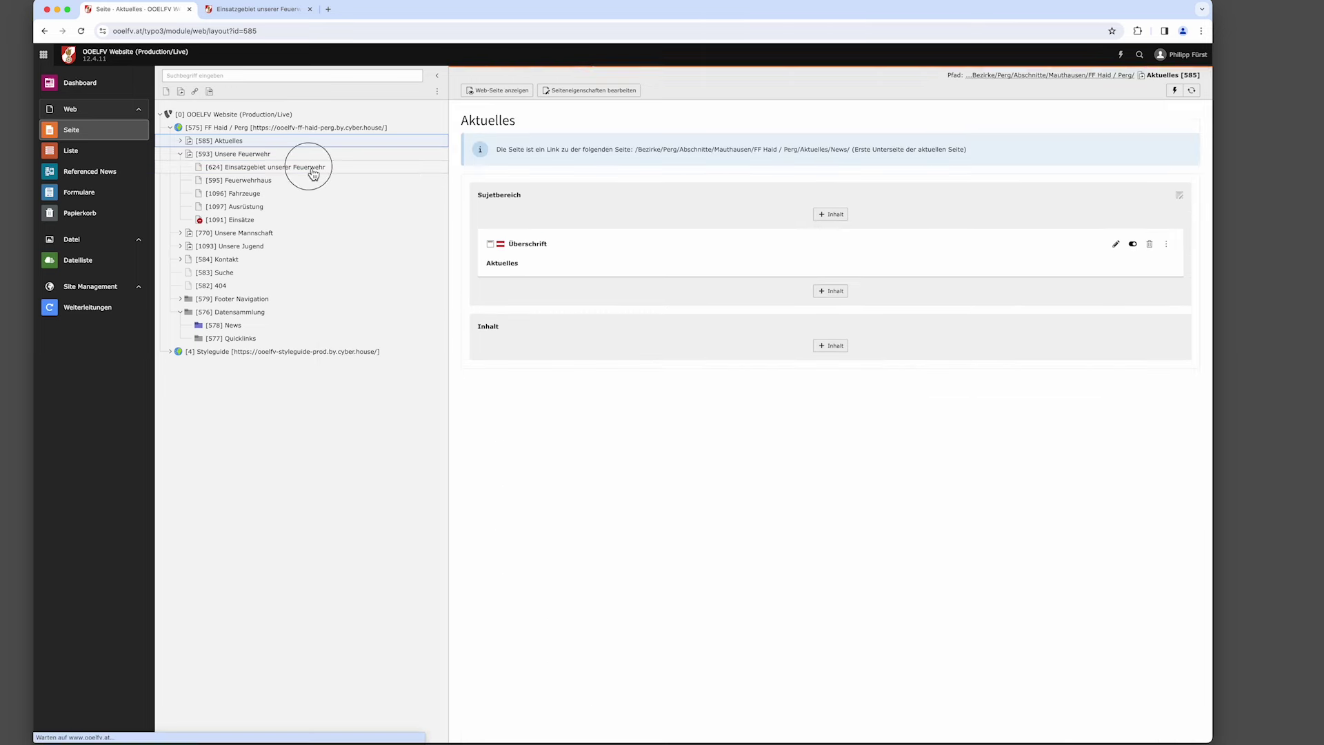
{"action": "left_click", "coordinate": [601, 98]}
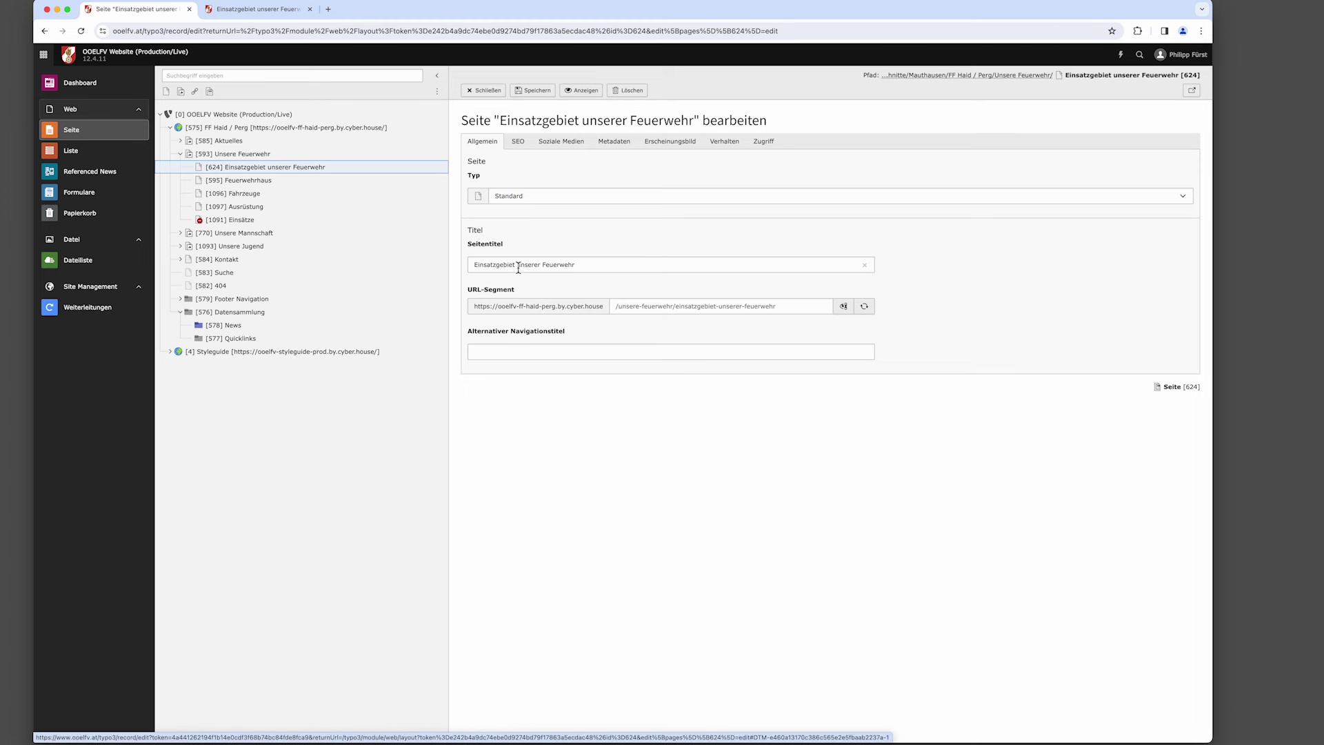
{"action": "left_click_drag", "start_coordinate": [518, 267], "coordinate": [671, 267]}
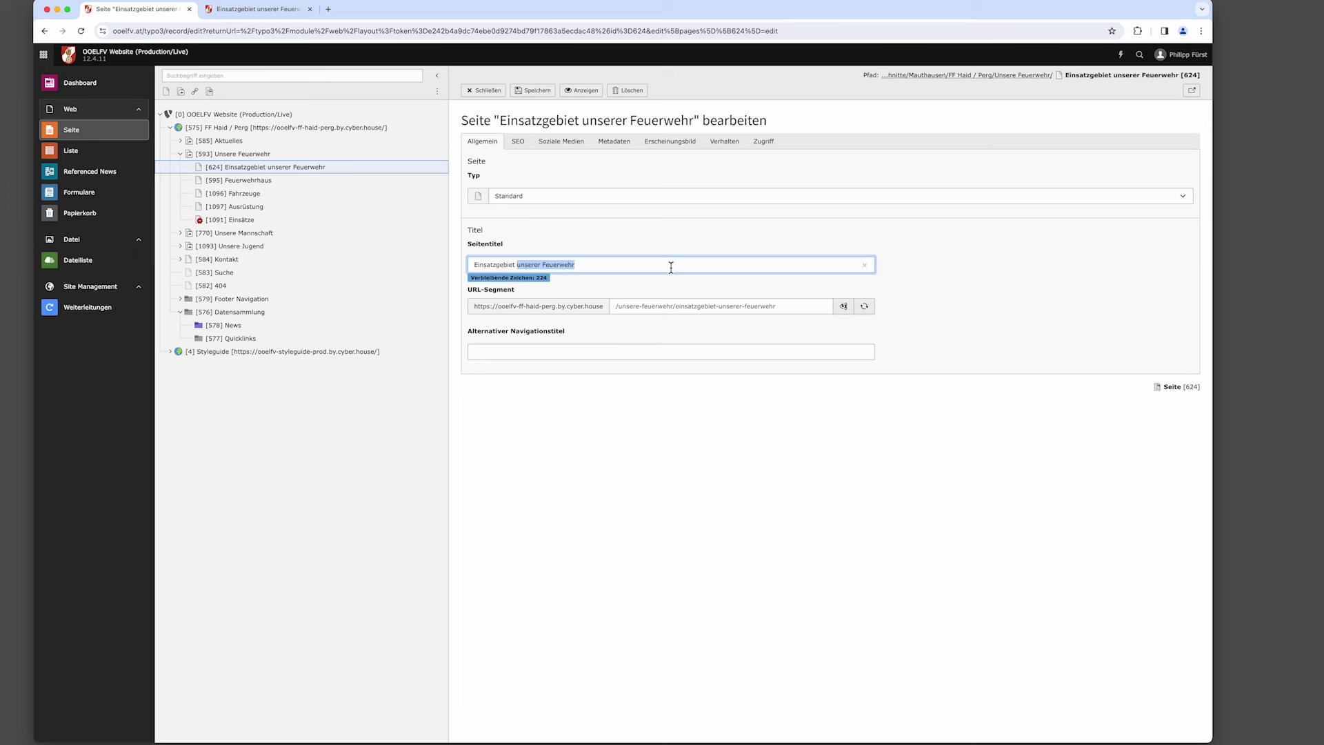
{"action": "key", "text": "BackSpace"}
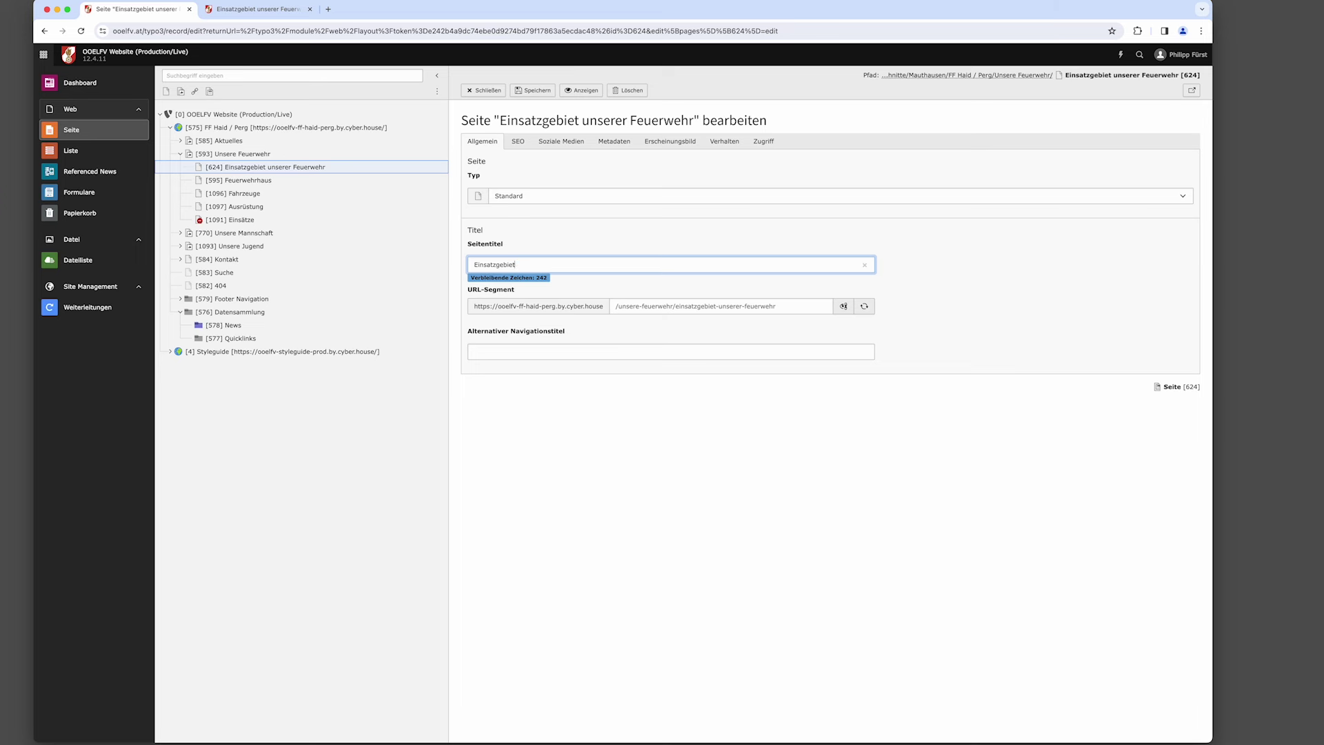
{"action": "left_click", "coordinate": [866, 308]}
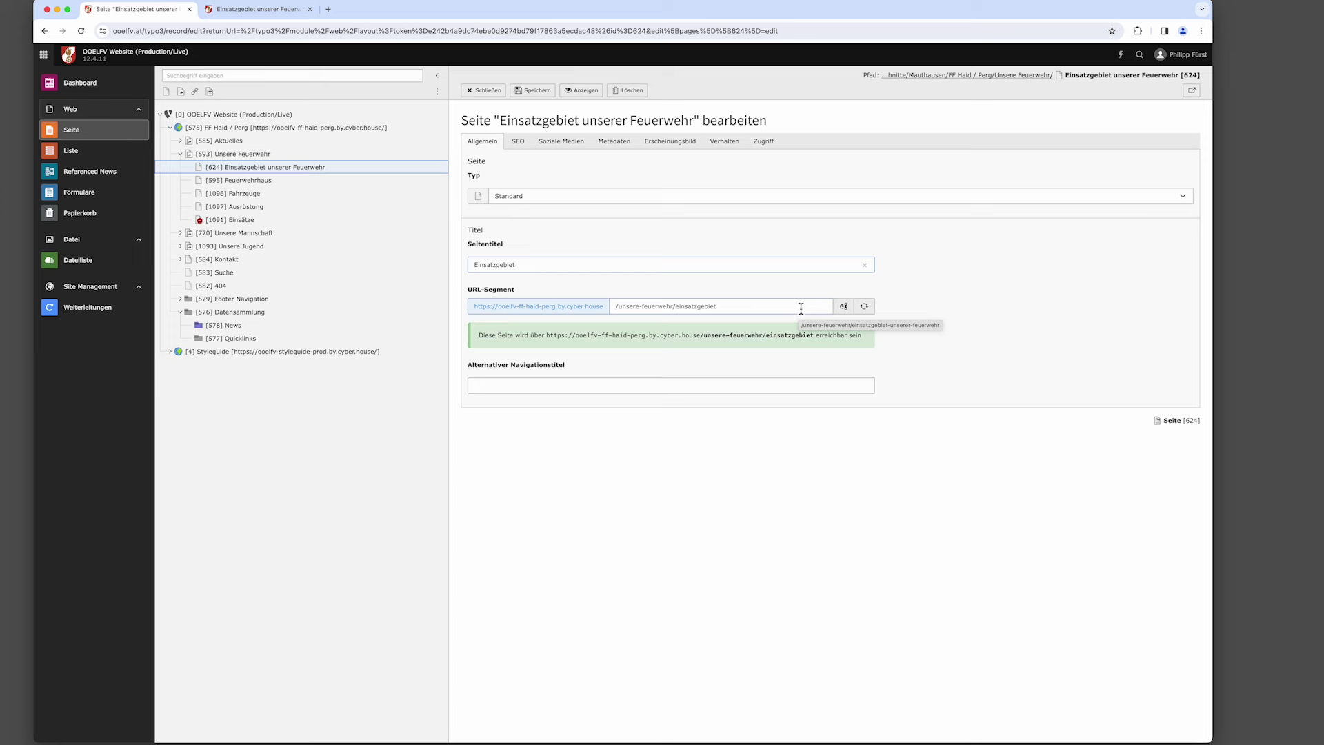
Save and close the Einsatzgebiet page properties with the shortened title, and clear the frontend caches.
{"action": "double_click", "coordinate": [508, 265]}
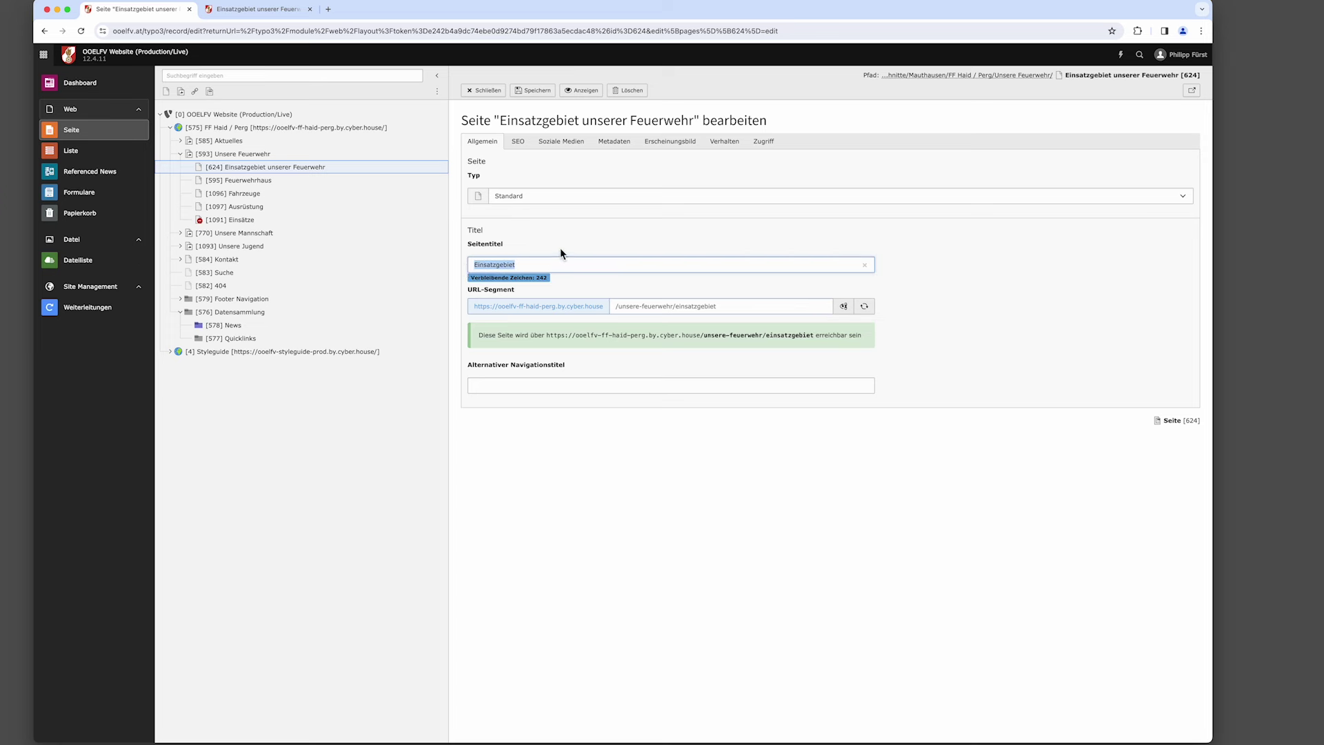
{"action": "left_click", "coordinate": [241, 185]}
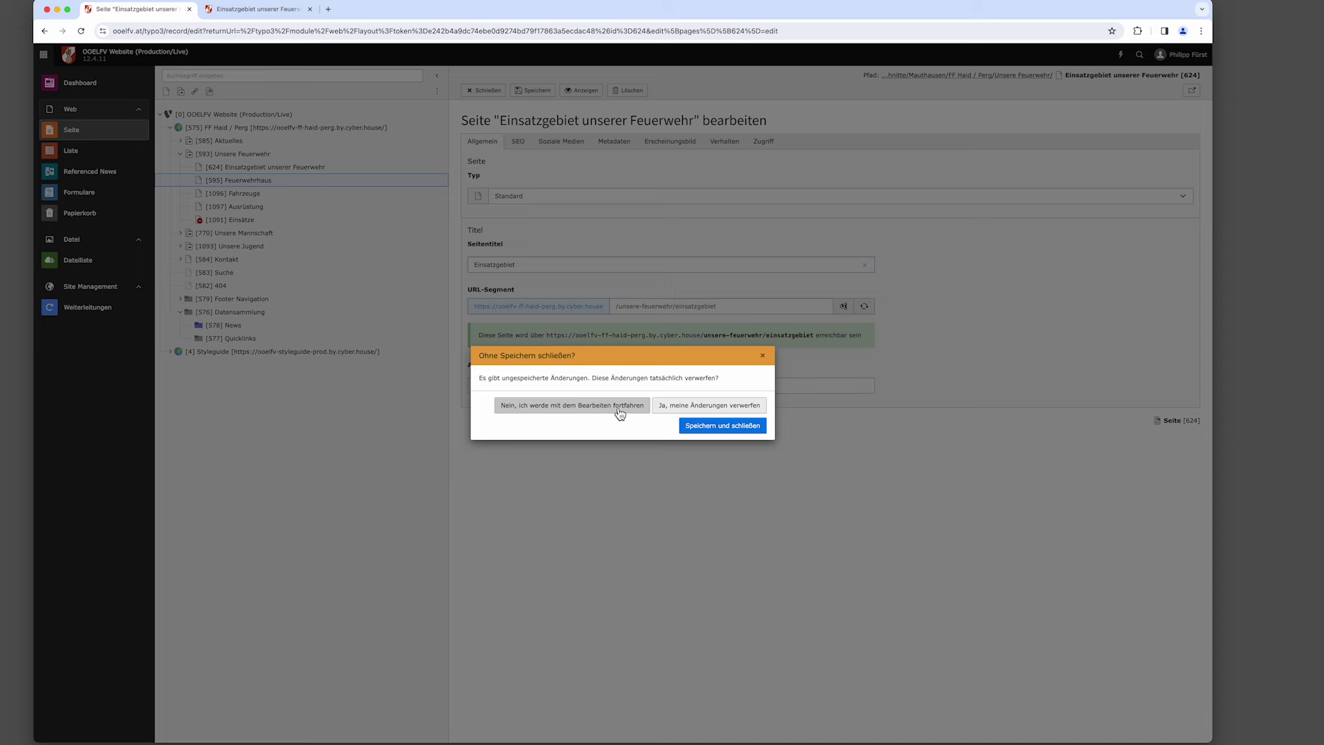
{"action": "left_click", "coordinate": [721, 426]}
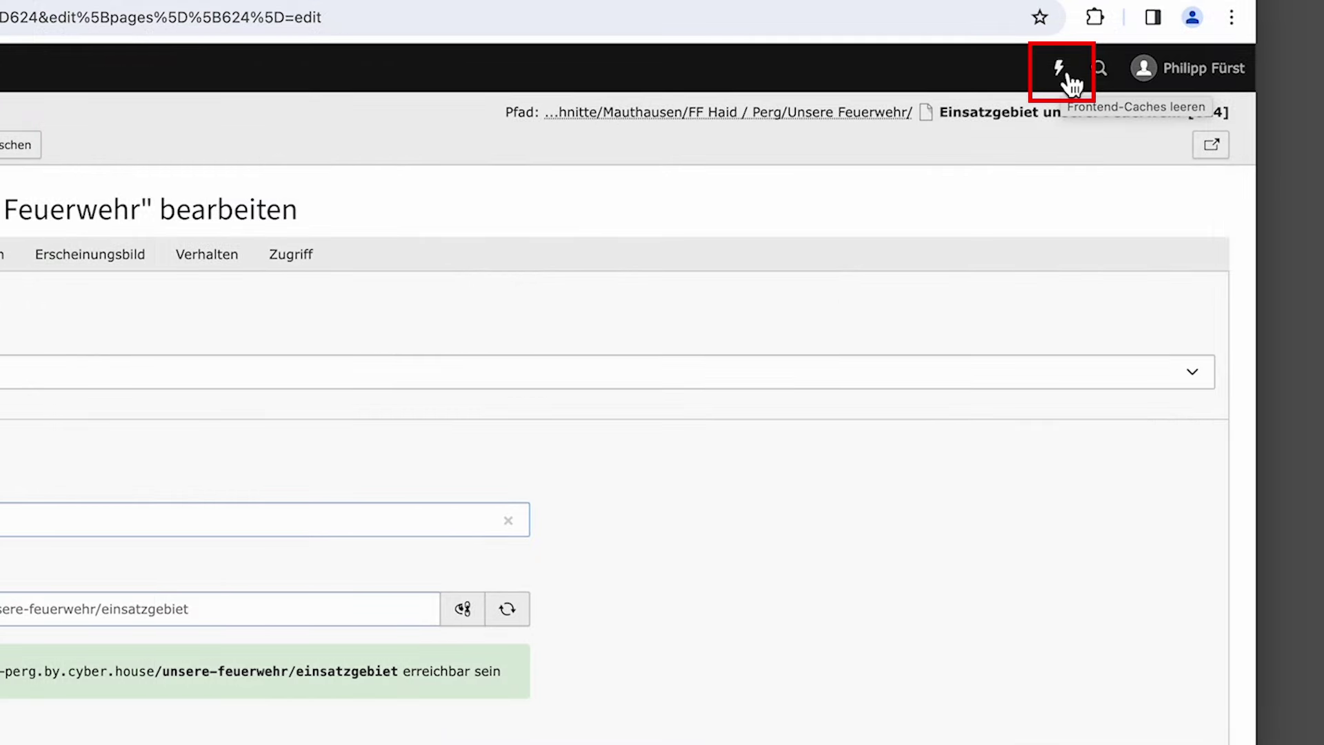
{"action": "left_click", "coordinate": [1058, 69]}
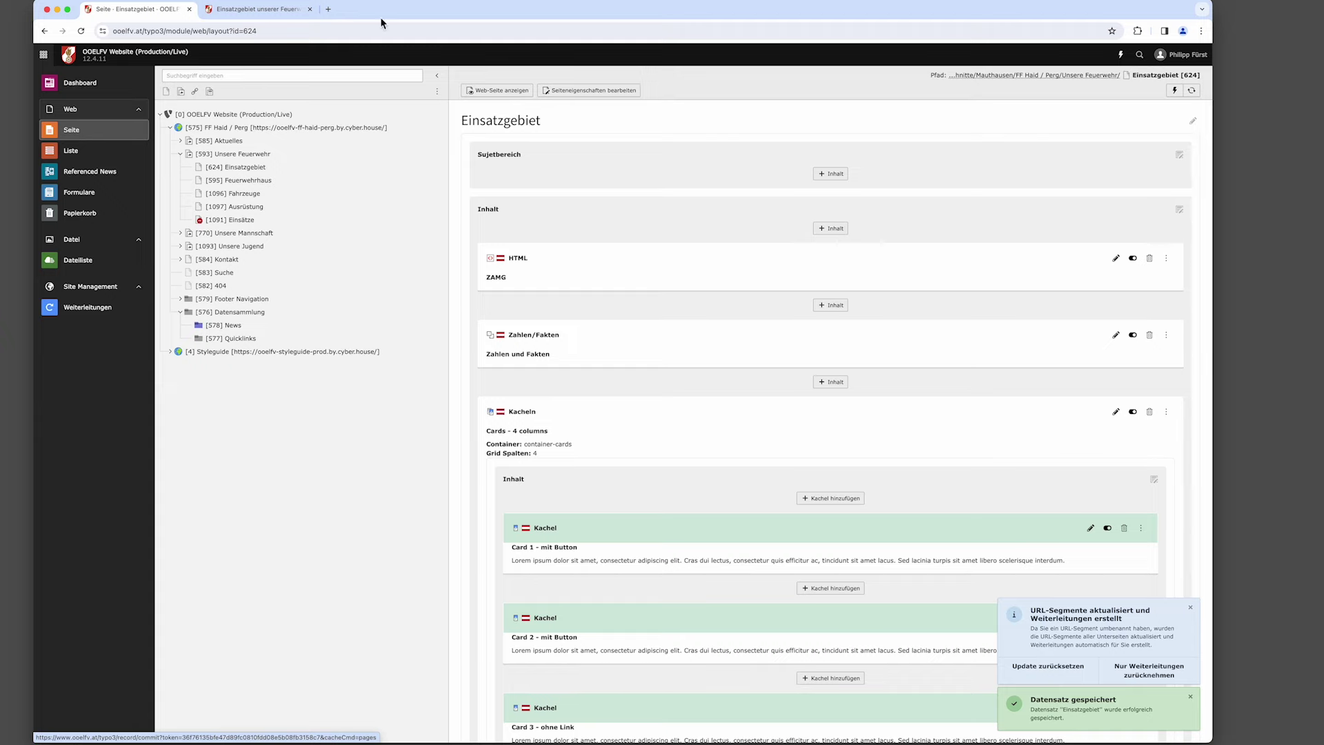
On the website, reload the Einsatzgebiet page and compare its URL and the Unsere Feuerwehr menu entries before and after reloading.
{"action": "left_click", "coordinate": [259, 10]}
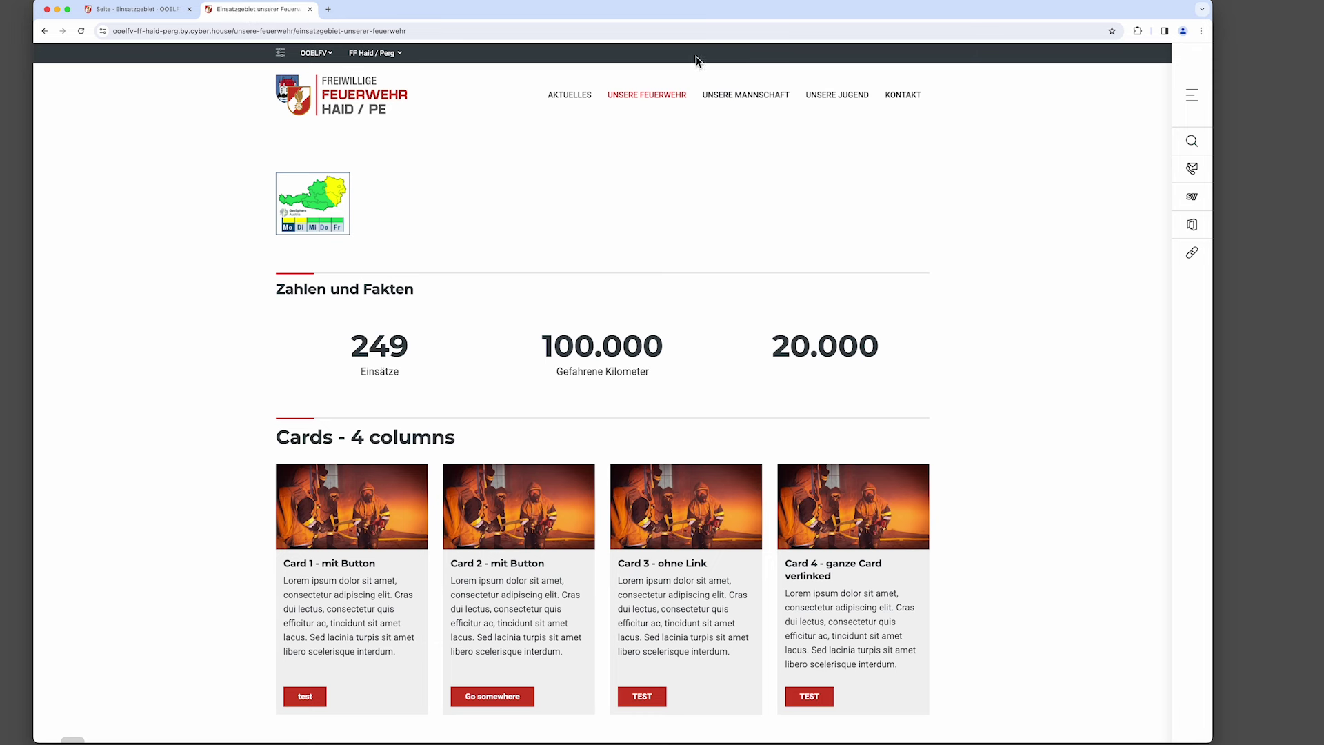
{"action": "left_click", "coordinate": [640, 98]}
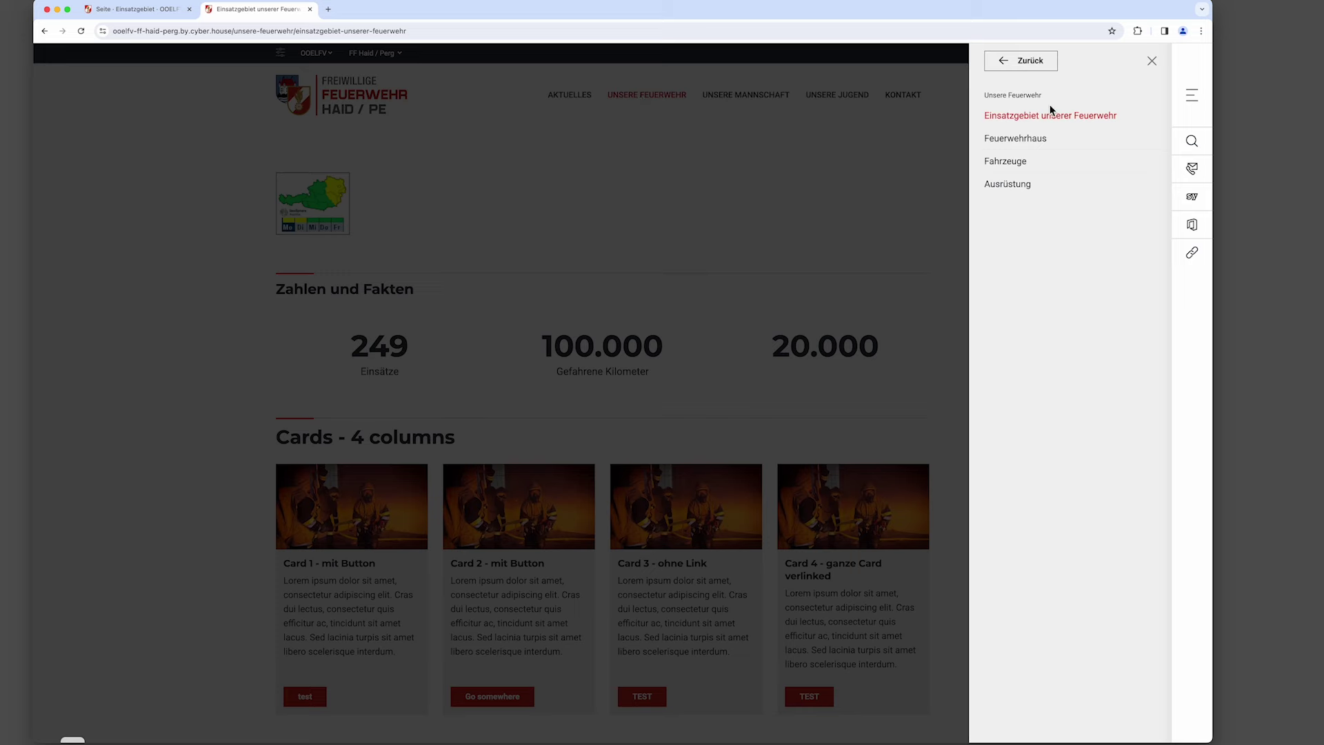
{"action": "left_click", "coordinate": [1152, 61]}
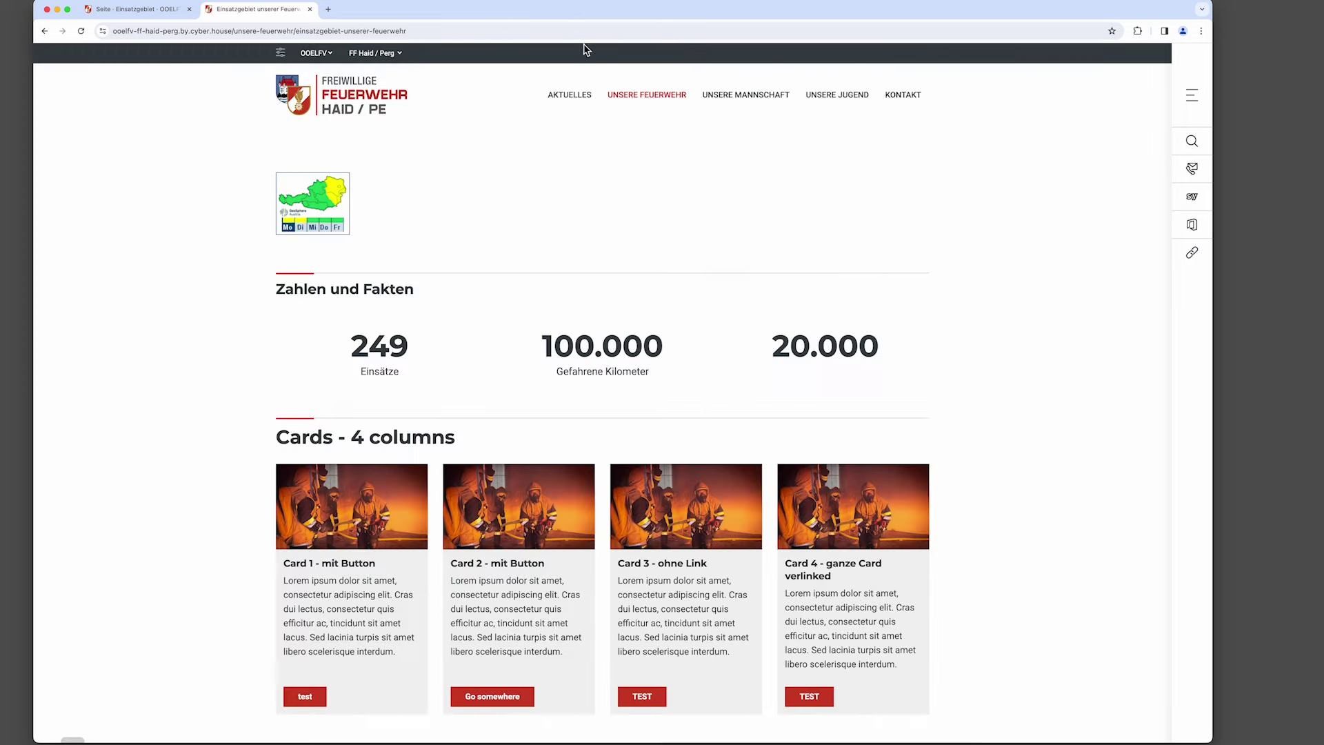
{"action": "left_click", "coordinate": [908, 34]}
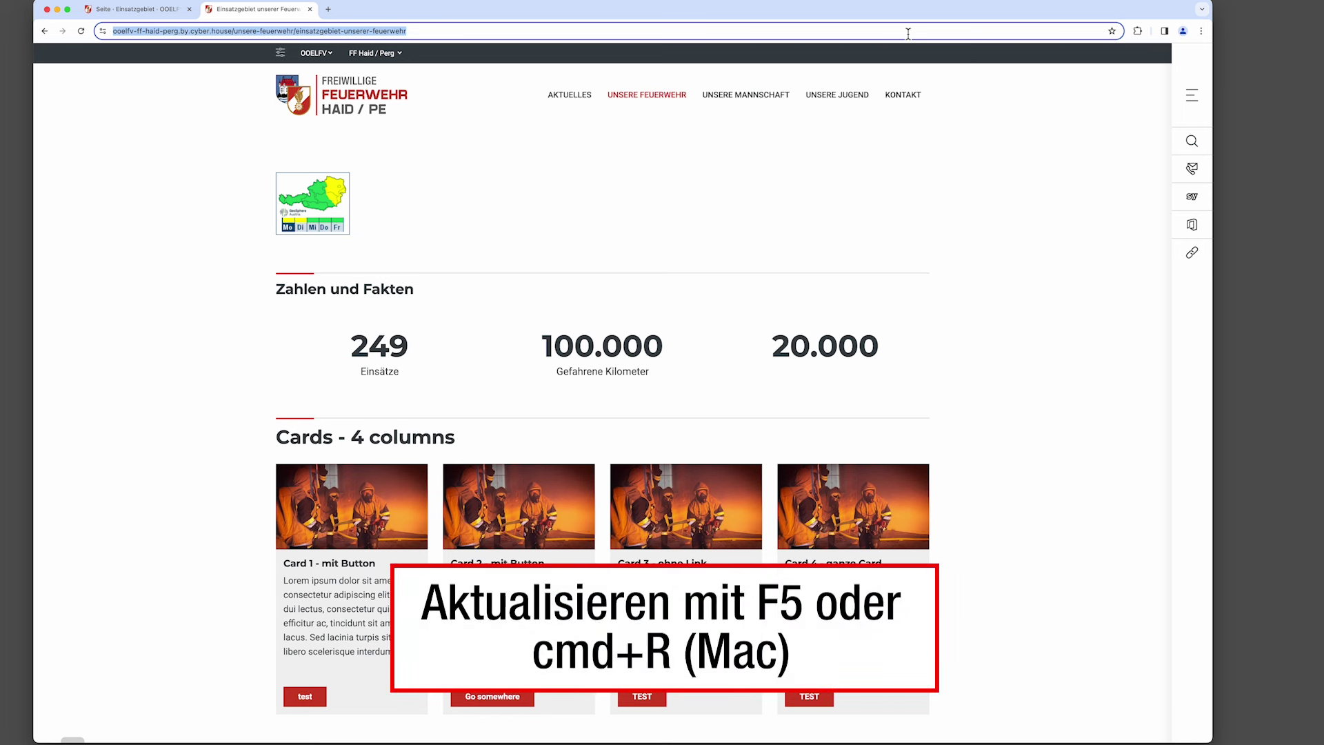
{"action": "key", "text": "super+r"}
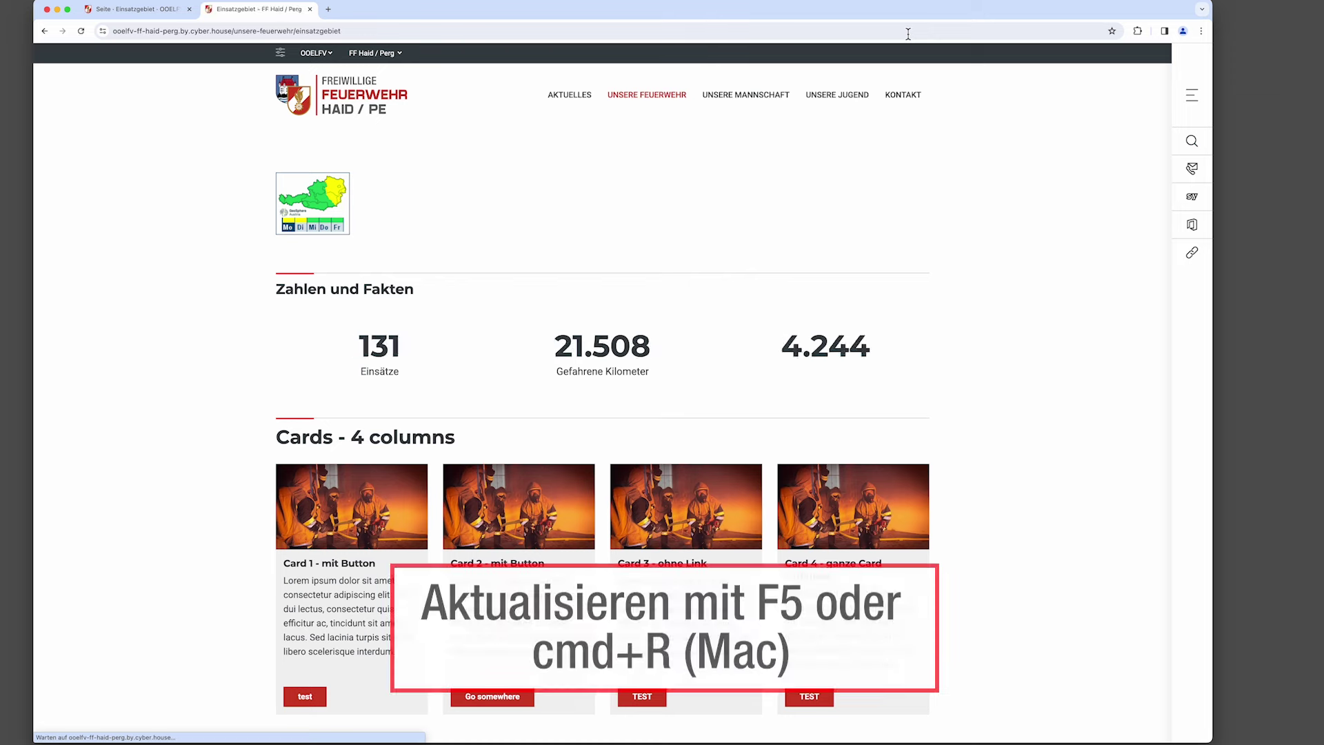
{"action": "left_click", "coordinate": [653, 100]}
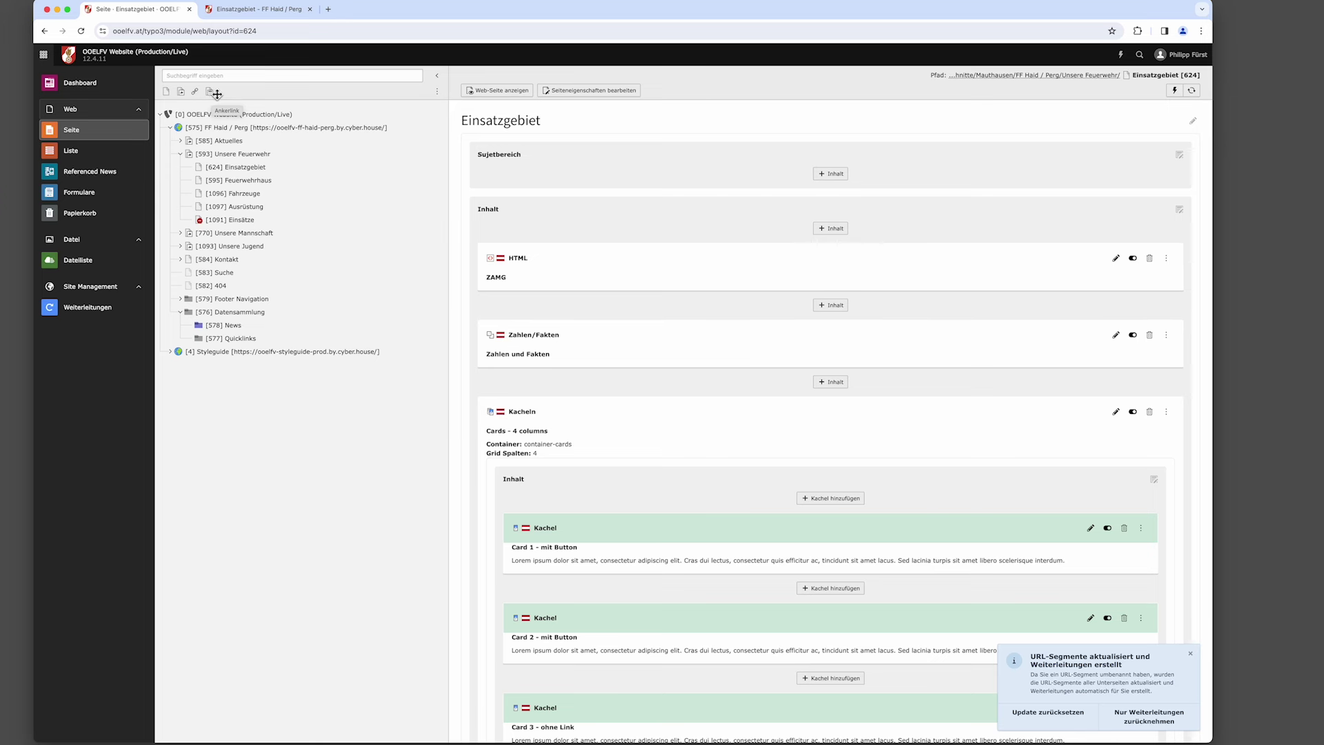
In the page tree, collapse and reopen Unsere Feuerwehr, and expand Unsere Mannschaft, Unsere Jugend and Kontakt to review their subpages.
{"action": "left_click", "coordinate": [180, 154]}
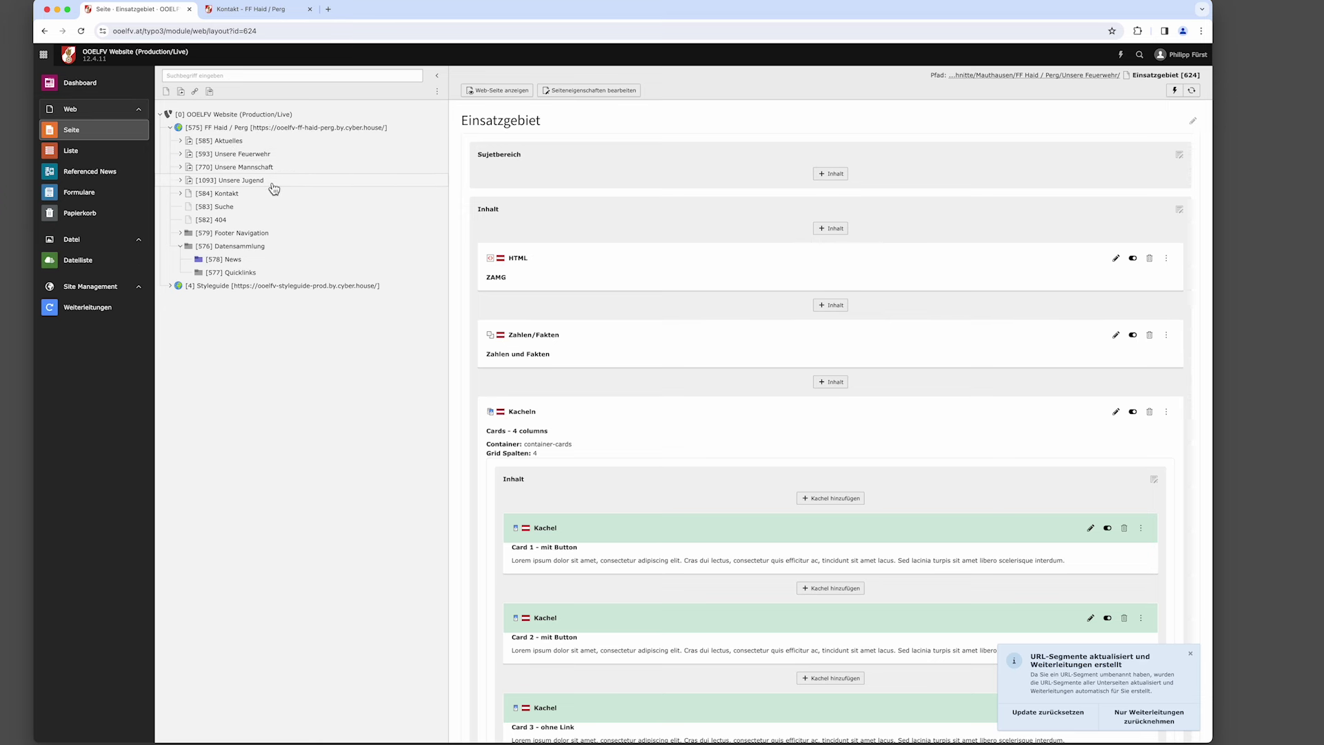
{"action": "left_click", "coordinate": [180, 154]}
{"action": "left_click", "coordinate": [180, 233]}
{"action": "left_click", "coordinate": [183, 298]}
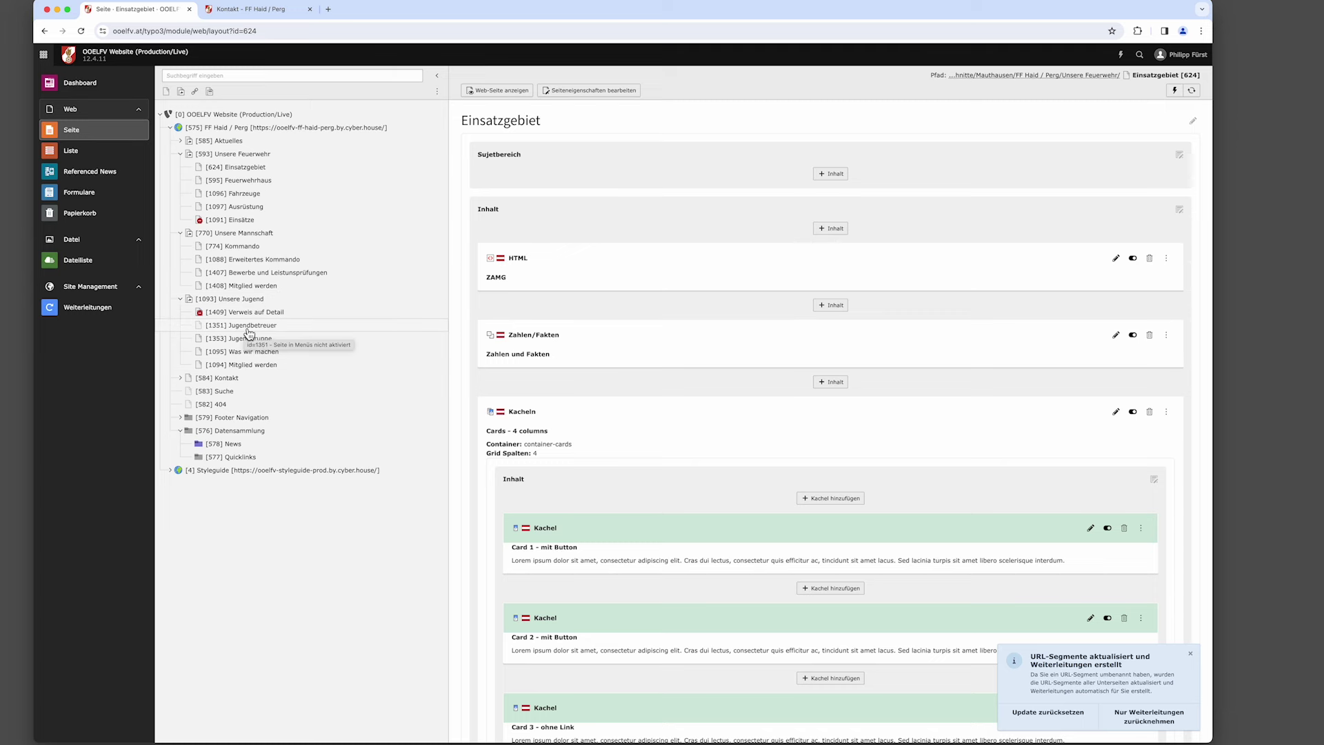
{"action": "left_click", "coordinate": [181, 380]}
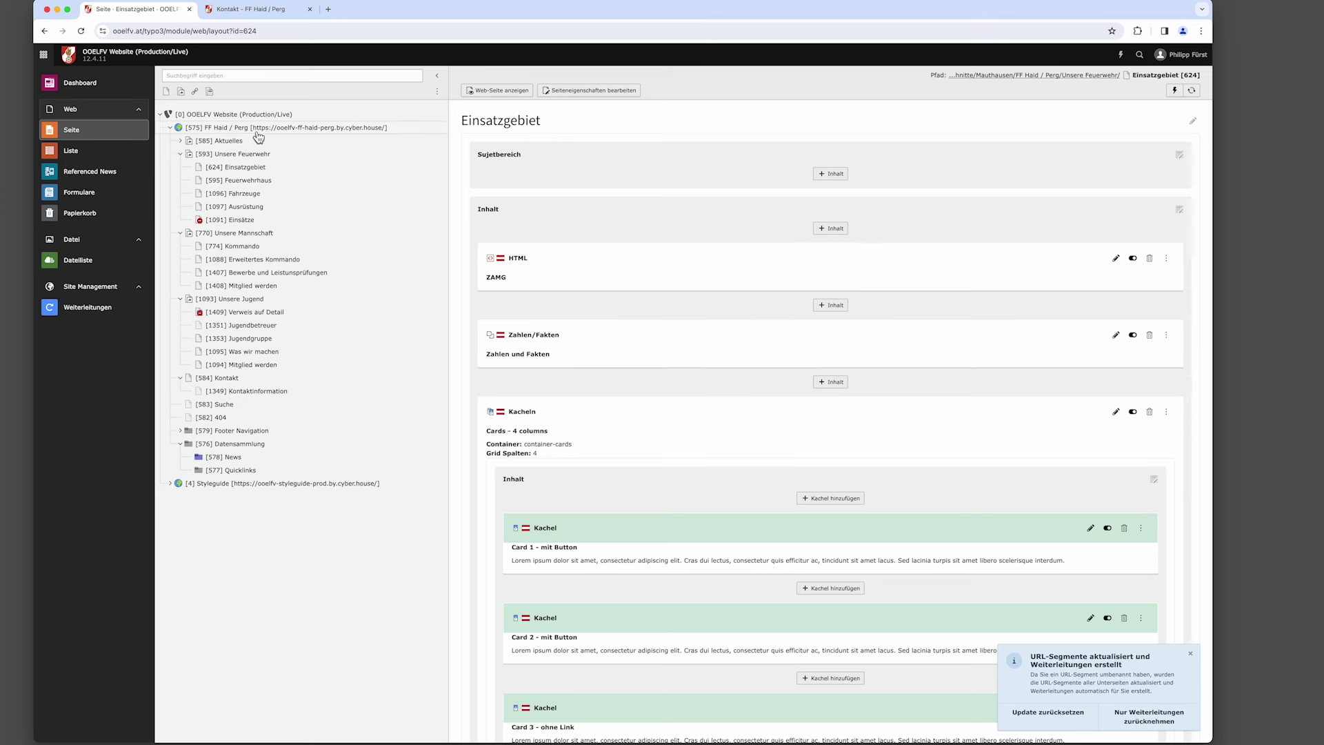
Open the properties of the Einsatzgebiet page under Unsere Feuerwehr.
{"action": "left_click", "coordinate": [234, 156]}
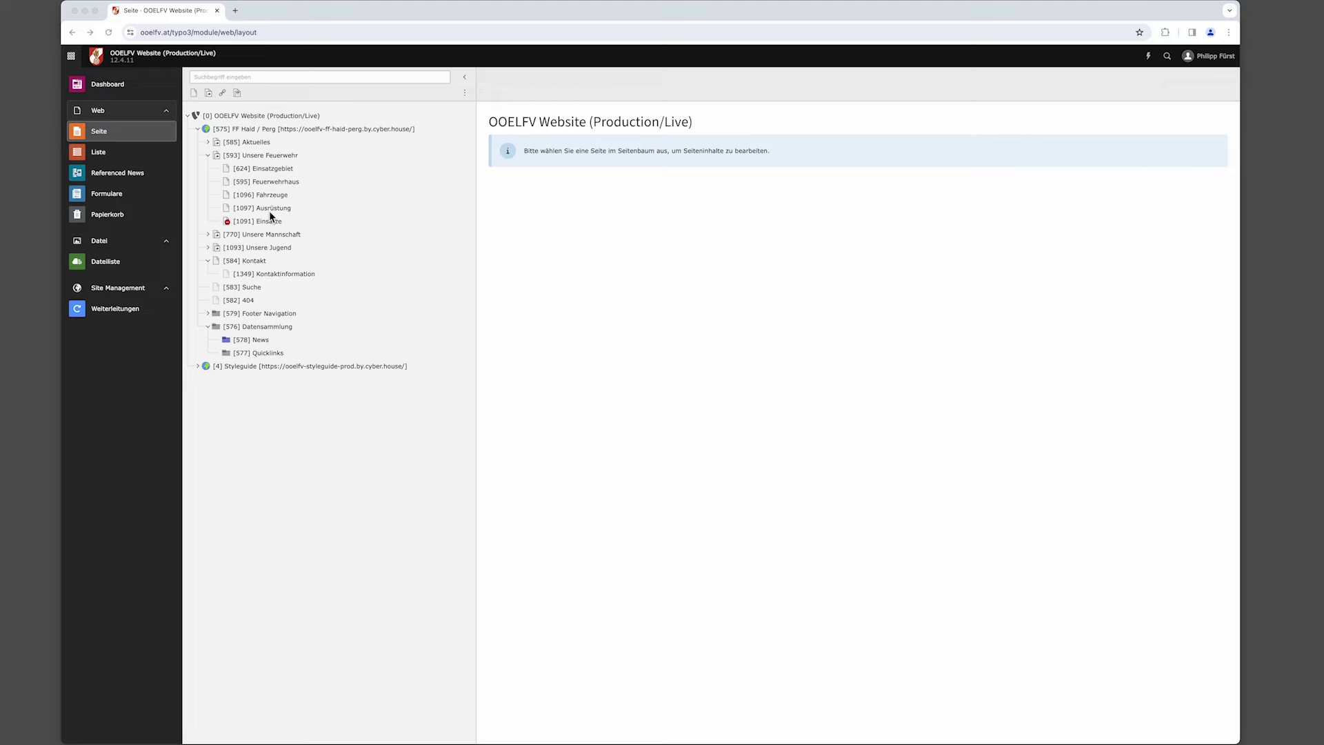
{"action": "right_click", "coordinate": [276, 173]}
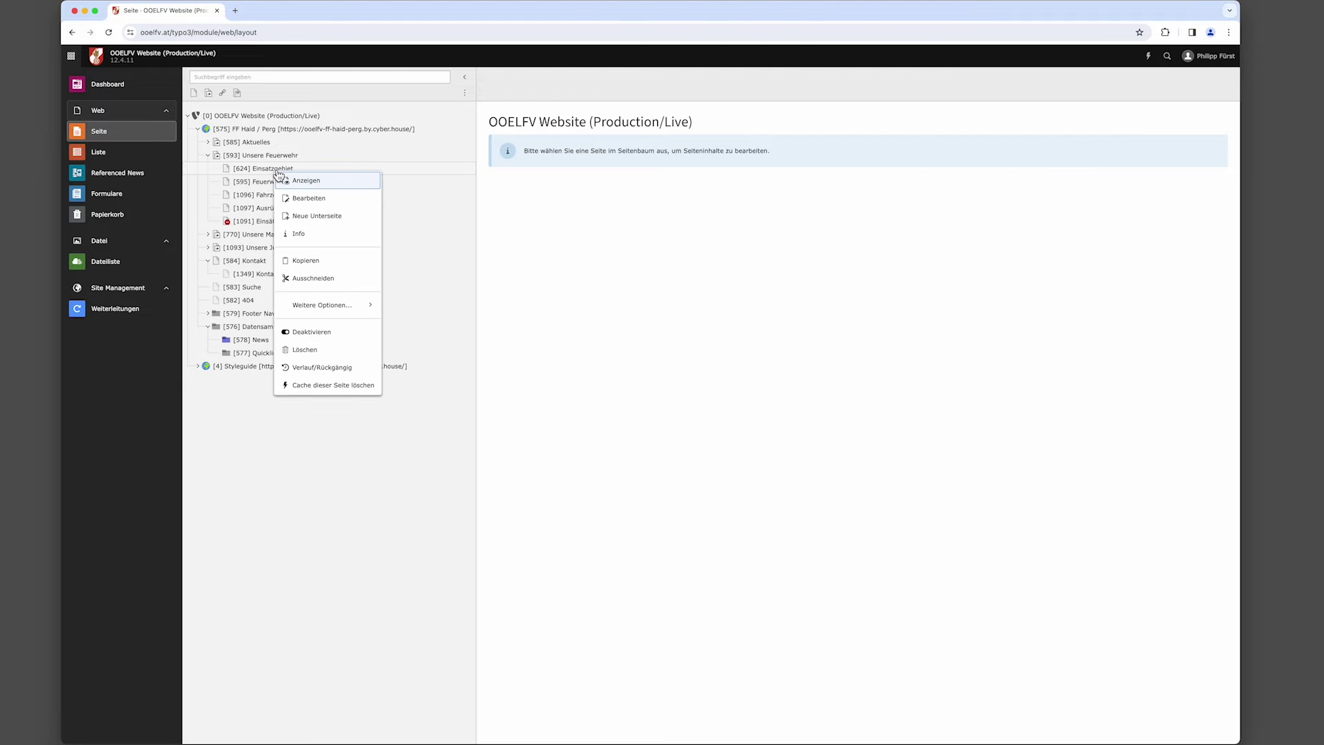
{"action": "left_click", "coordinate": [319, 200]}
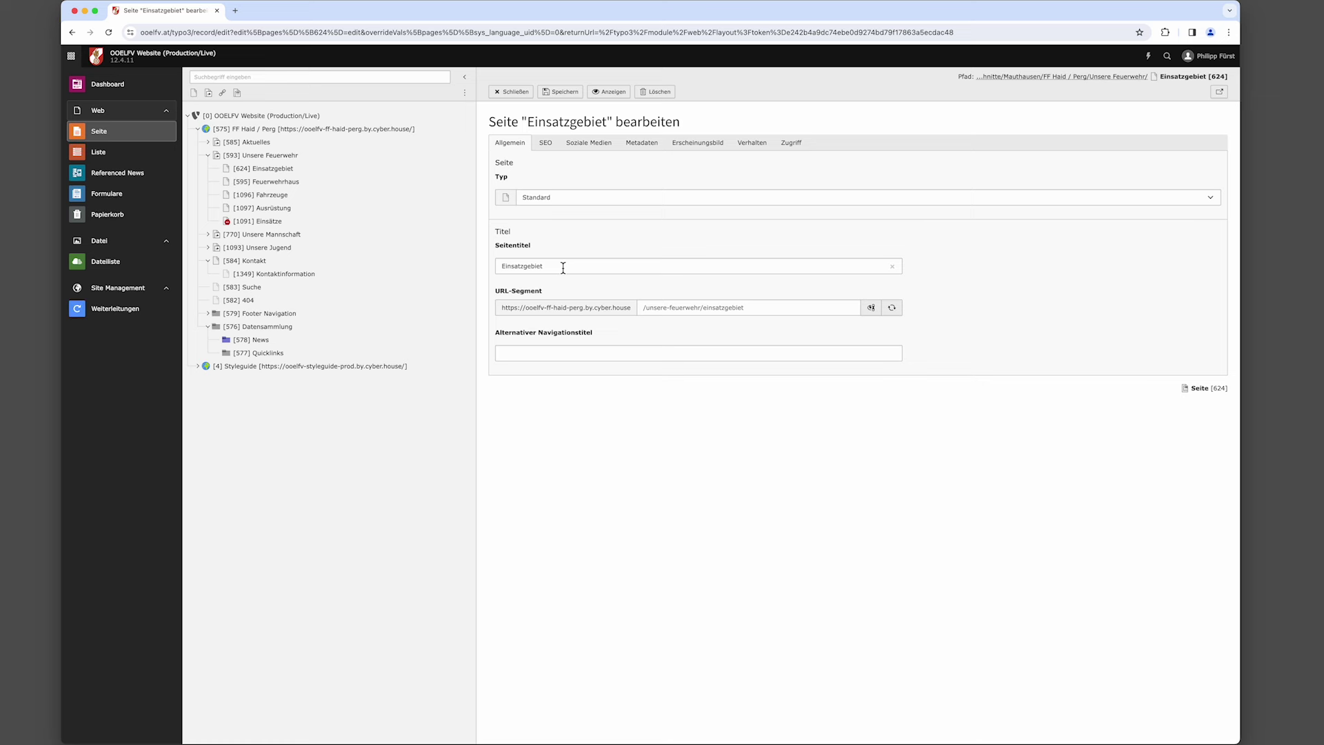
Create a standard page with the default title as the first subpage of Unsere Feuerwehr.
{"action": "left_click", "coordinate": [195, 95]}
{"action": "left_click_drag", "start_coordinate": [195, 95], "coordinate": [254, 160]}
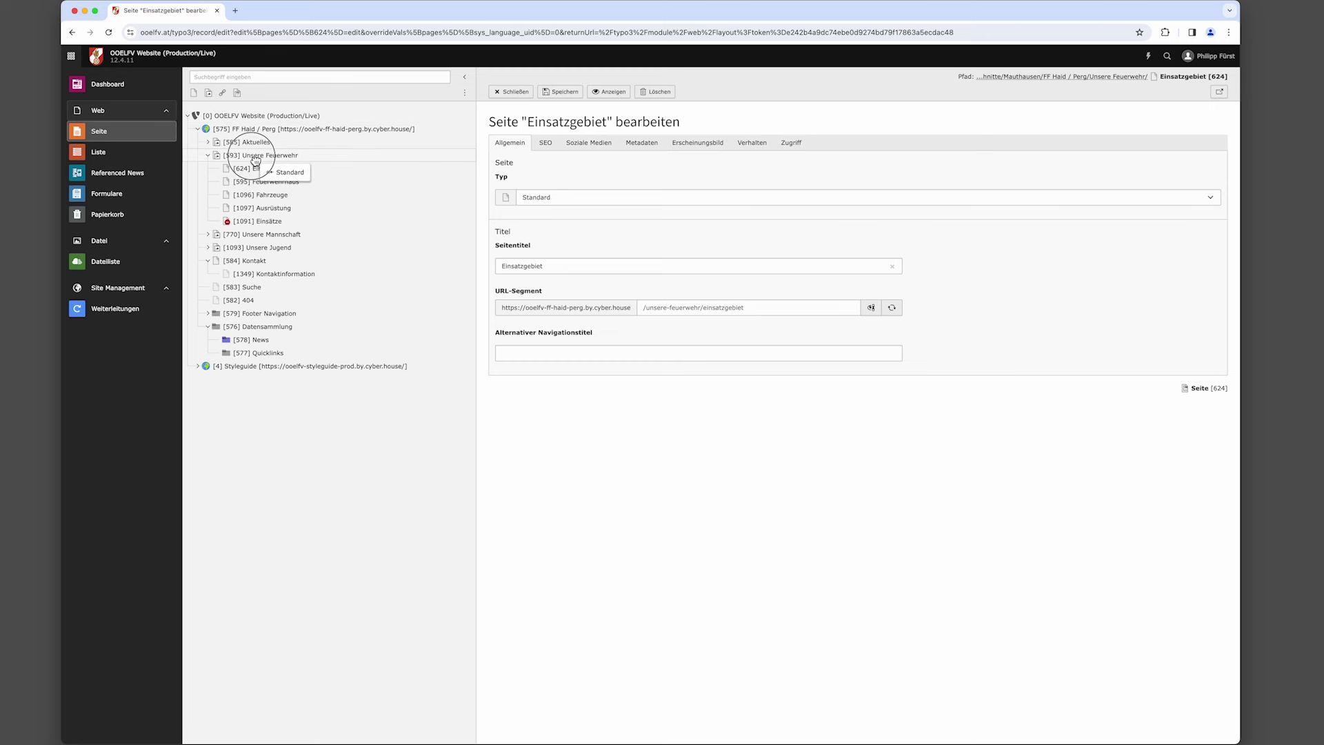
{"action": "left_click_drag", "start_coordinate": [255, 161], "coordinate": [255, 163]}
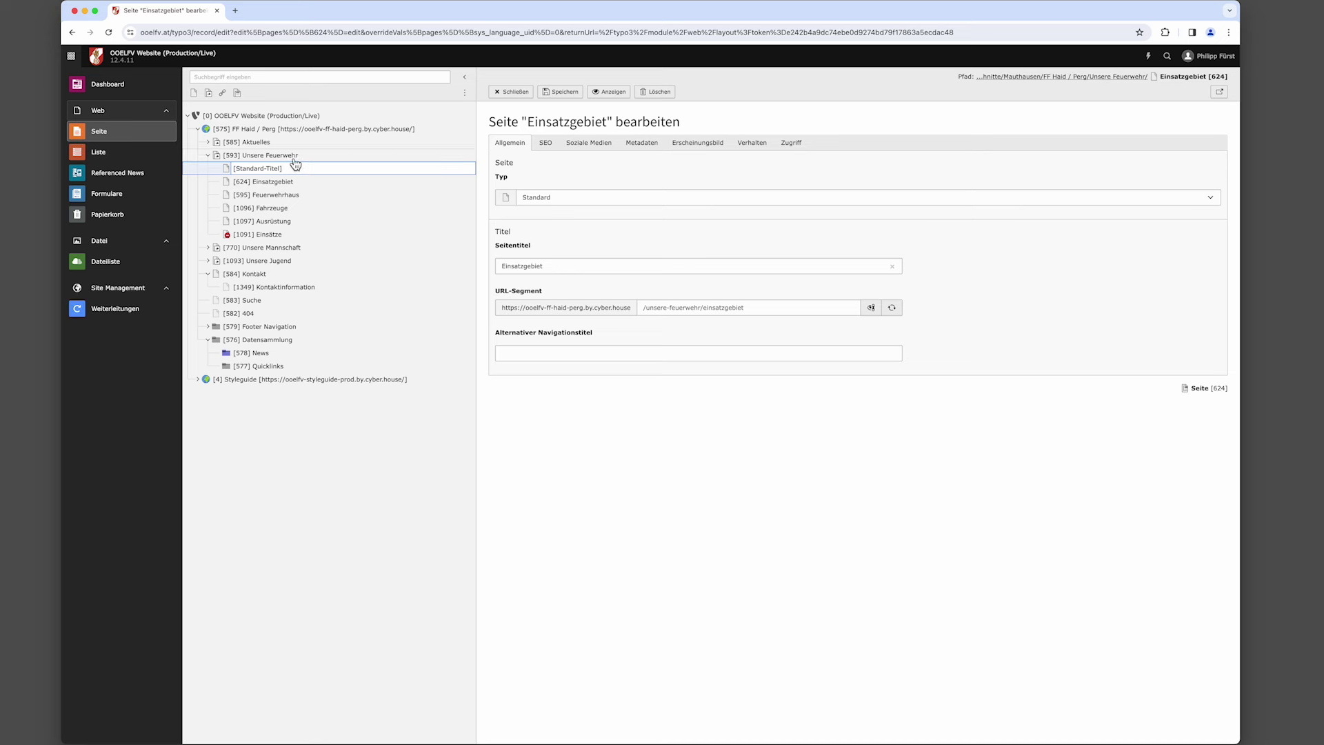
{"action": "key", "text": "Return"}
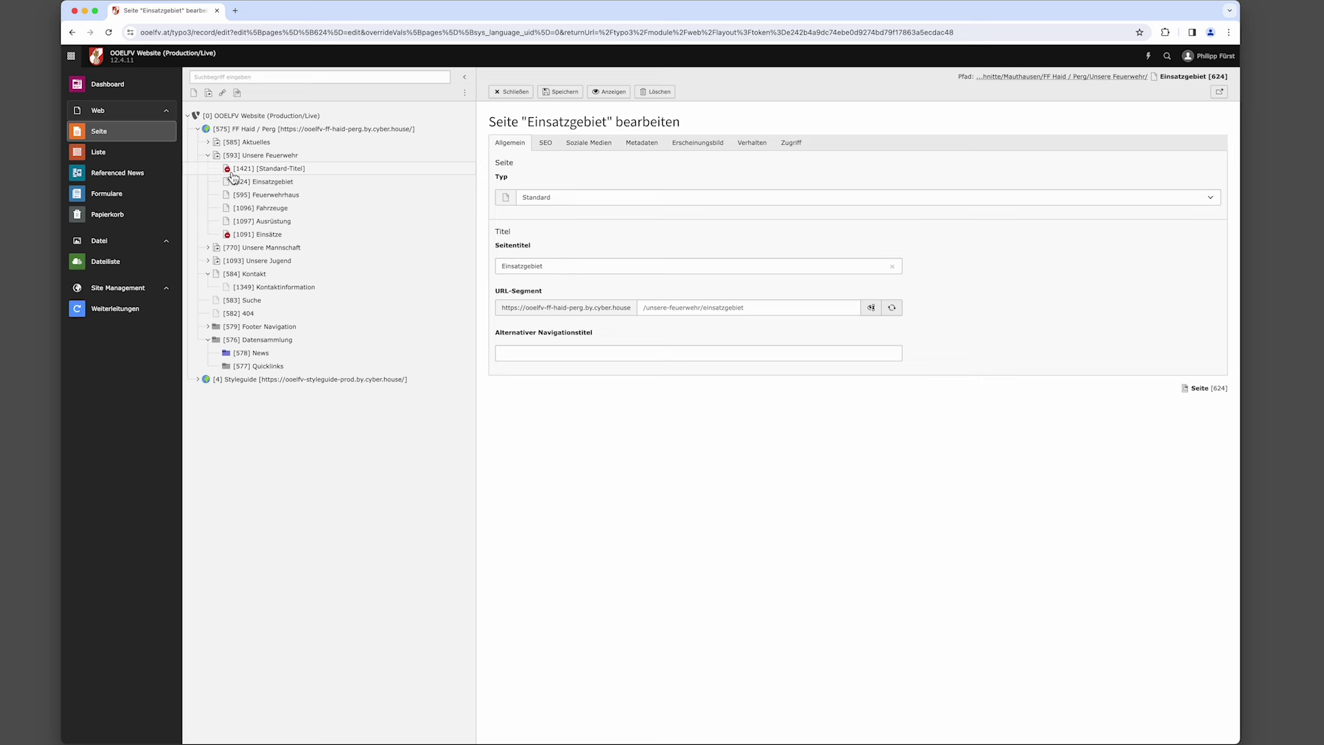
Open the [Standard-Titel] page and activate it.
{"action": "left_click", "coordinate": [320, 169]}
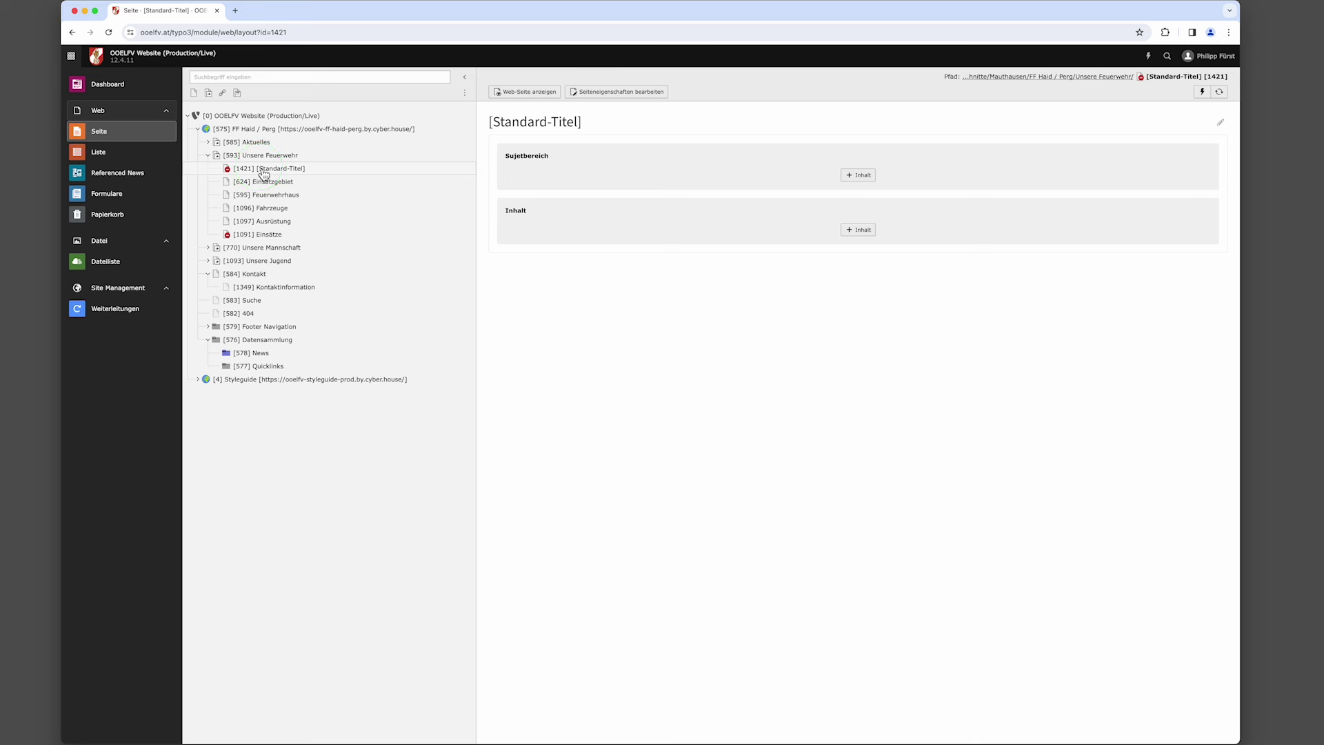
{"action": "right_click", "coordinate": [264, 171]}
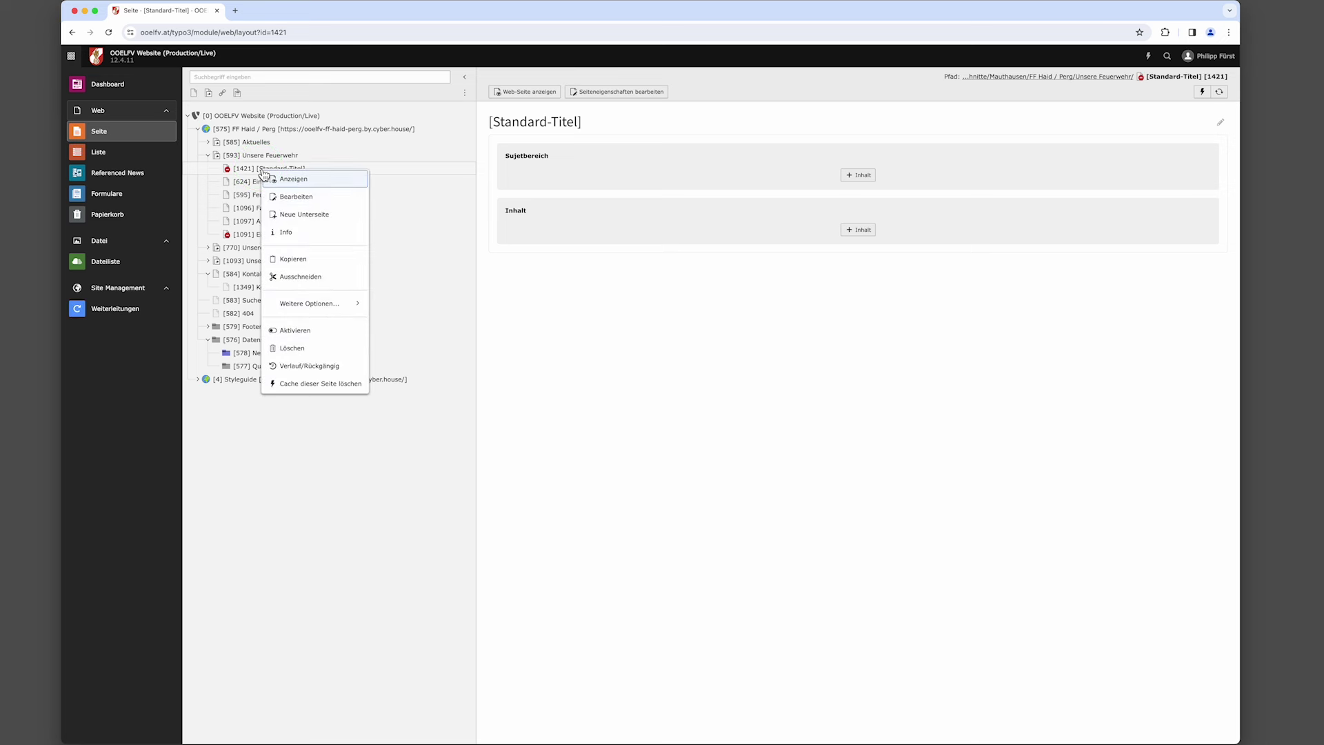
{"action": "left_click", "coordinate": [280, 333]}
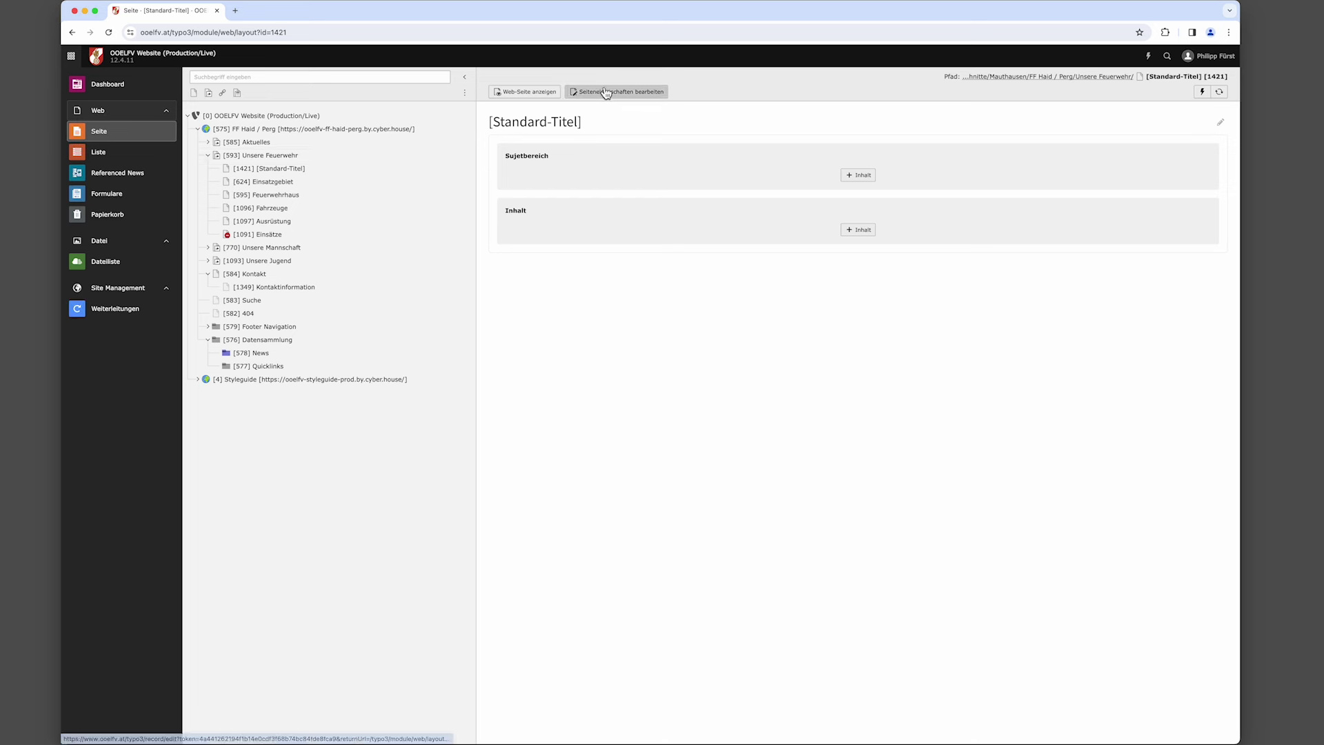
Preview the [Standard-Titel] page on the website, check the Unsere Feuerwehr menu for it and return to the backend.
{"action": "left_click", "coordinate": [540, 96]}
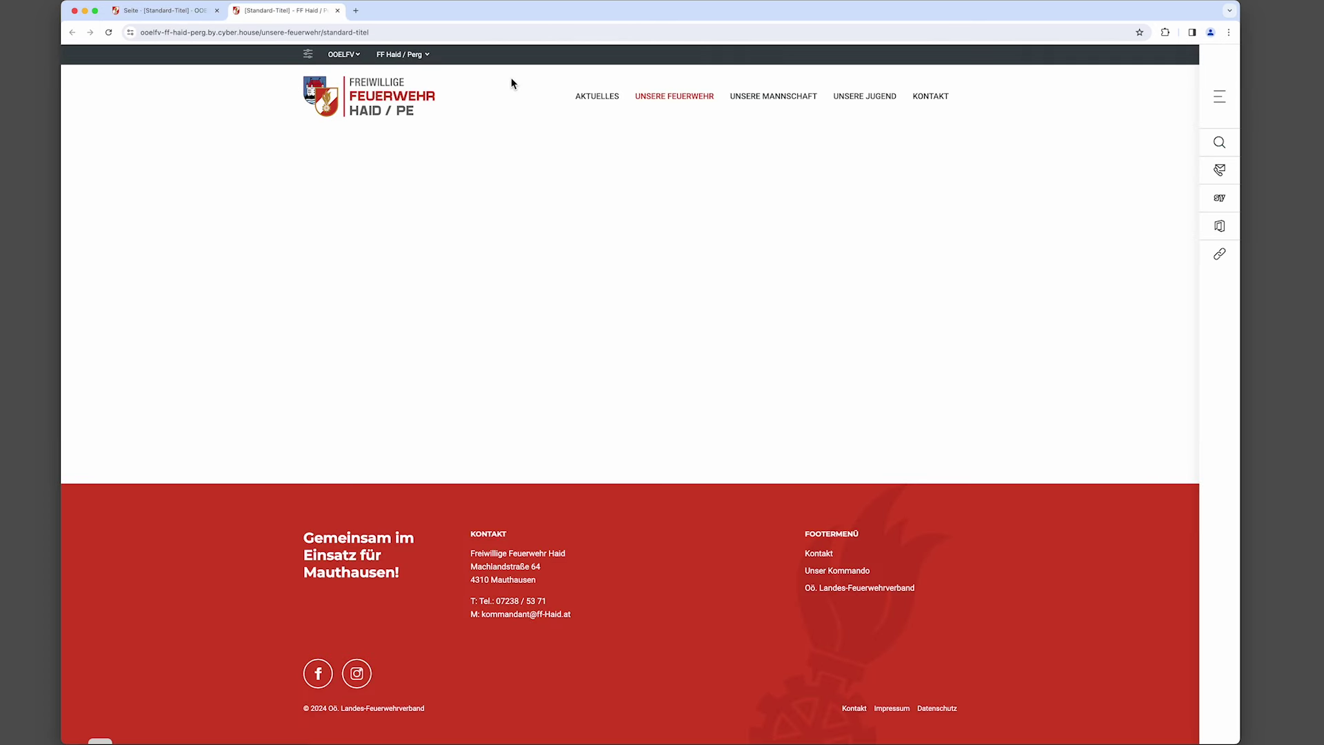
{"action": "left_click", "coordinate": [680, 98]}
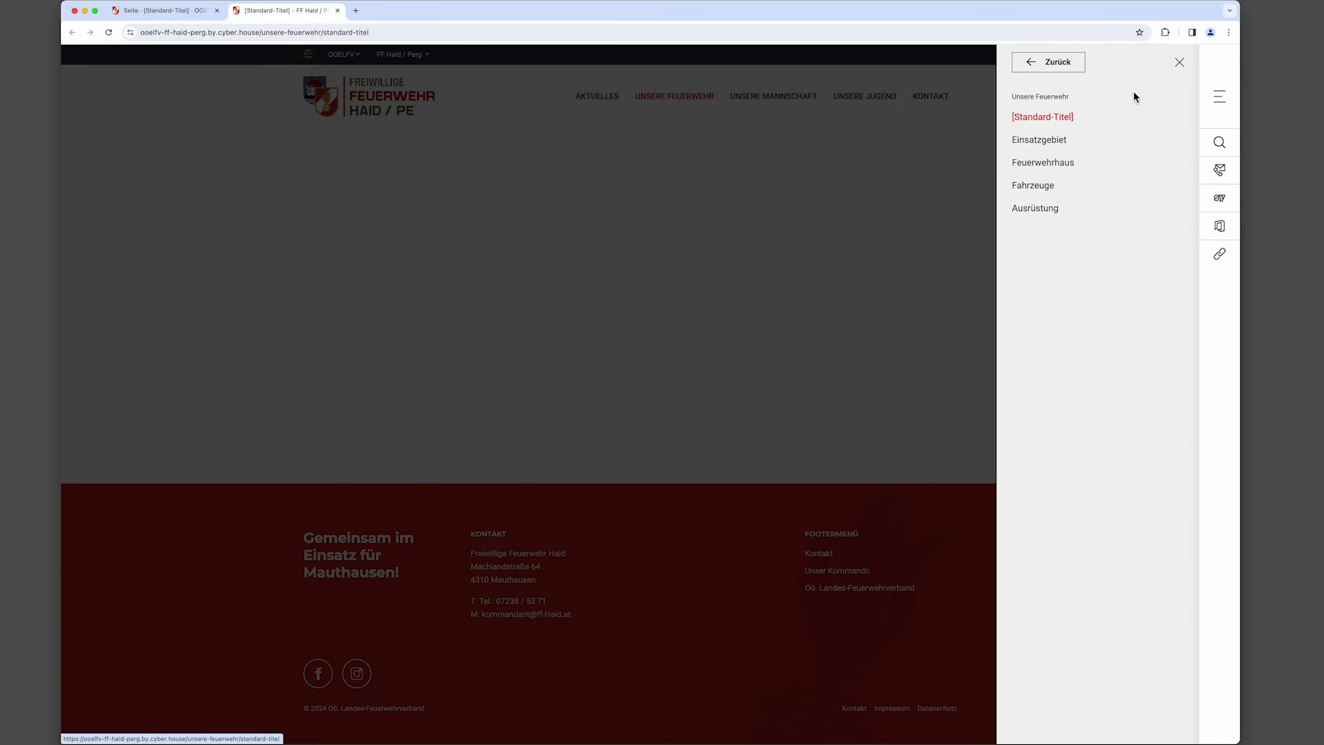
{"action": "left_click", "coordinate": [1043, 61]}
{"action": "left_click", "coordinate": [196, 10]}
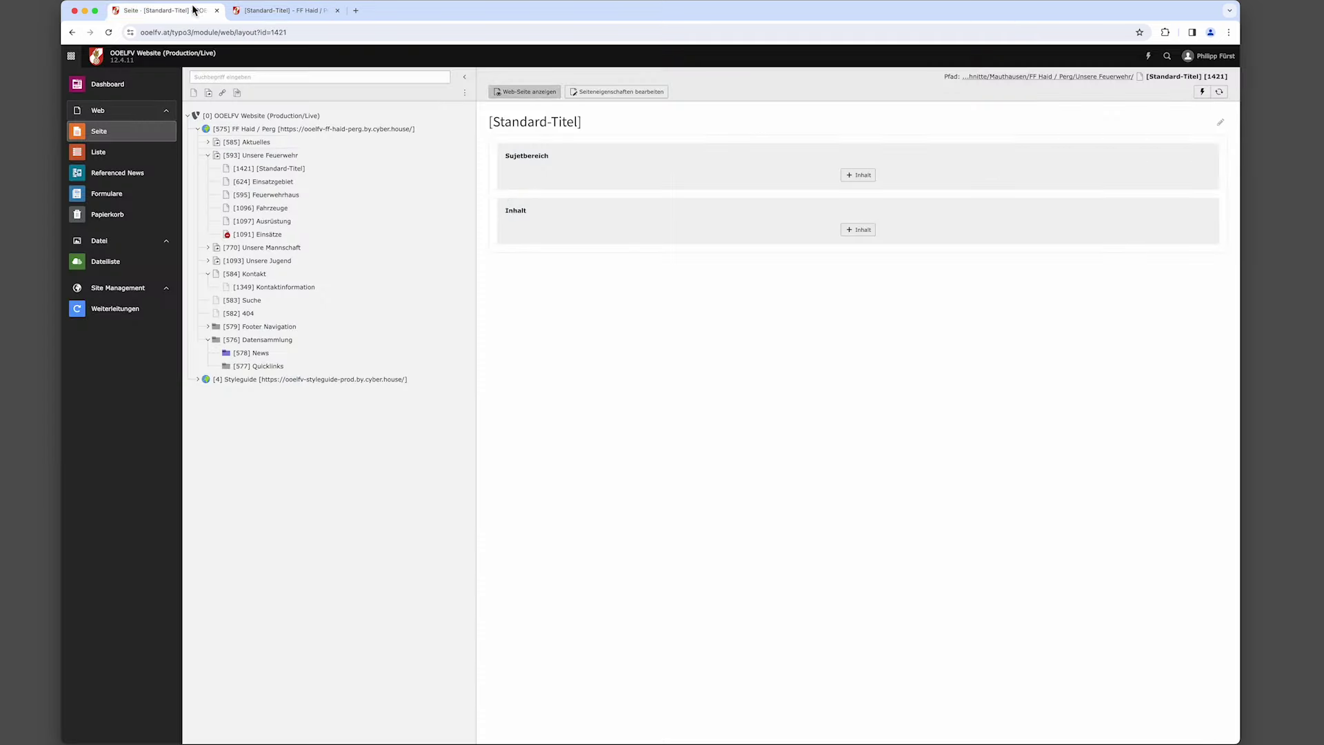
Deactivate the [Standard-Titel] page and move it directly behind Ausrüstung under Unsere Feuerwehr.
{"action": "left_click", "coordinate": [276, 173]}
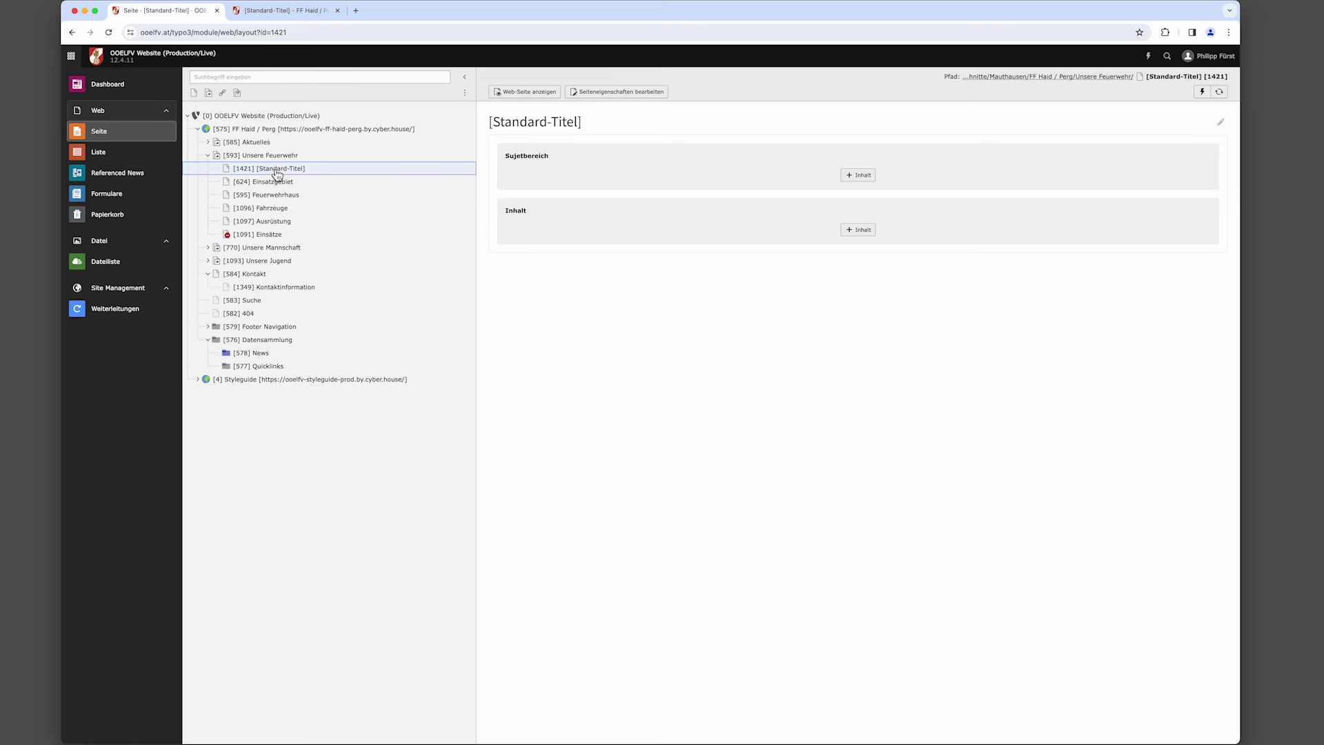
{"action": "right_click", "coordinate": [276, 173]}
{"action": "left_click", "coordinate": [292, 337]}
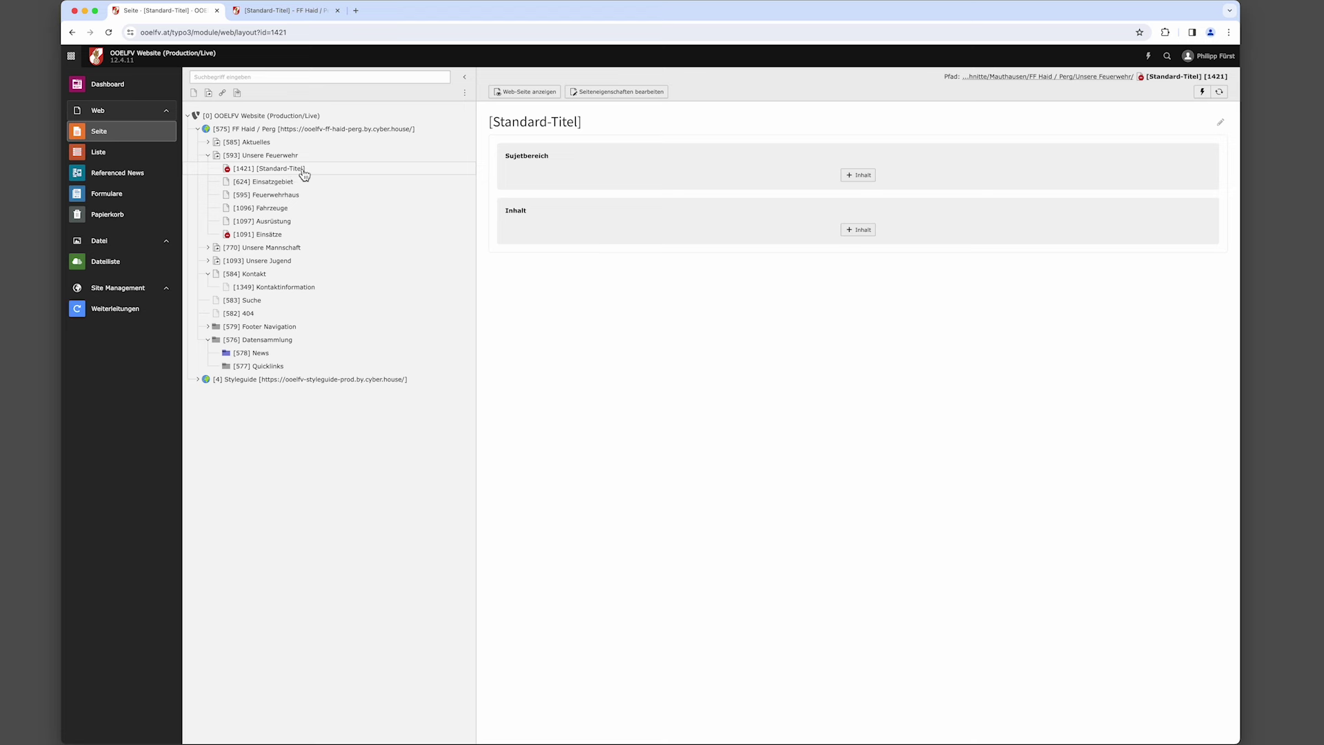
{"action": "left_click_drag", "start_coordinate": [301, 174], "coordinate": [291, 232]}
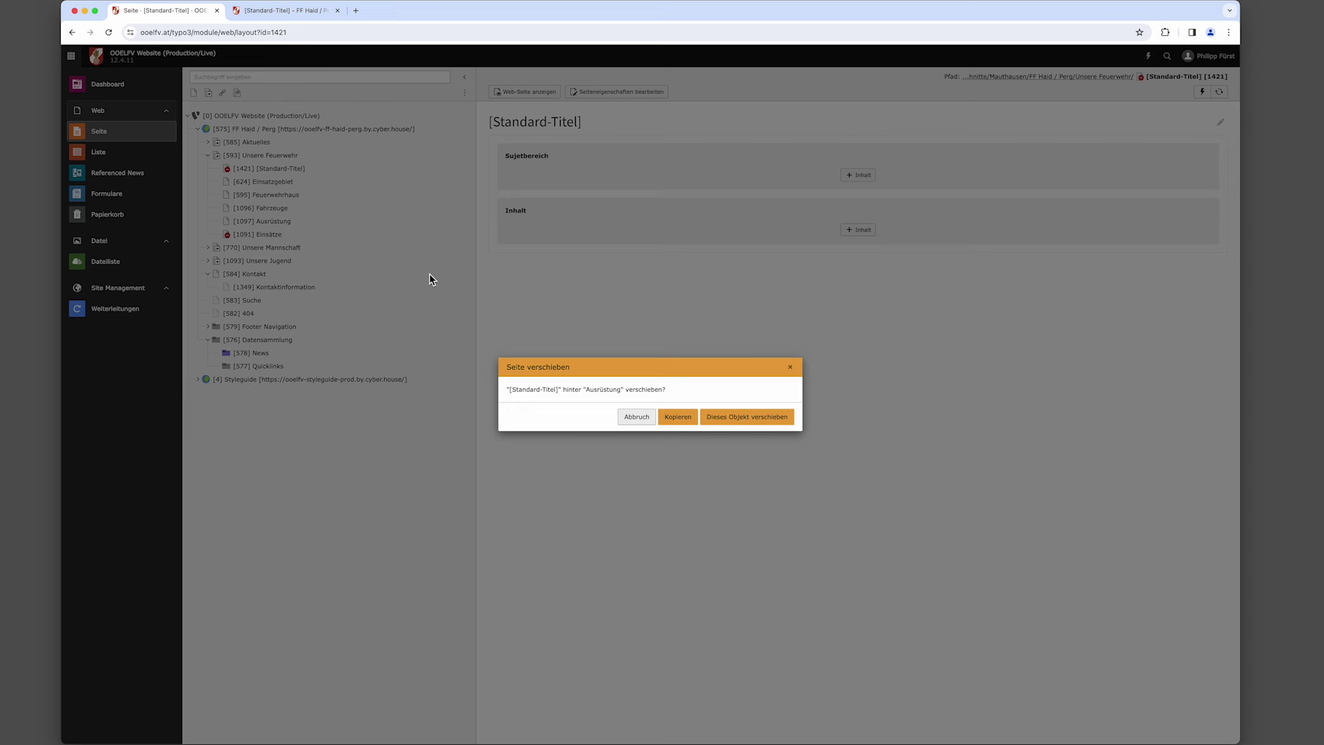
{"action": "left_click", "coordinate": [739, 418]}
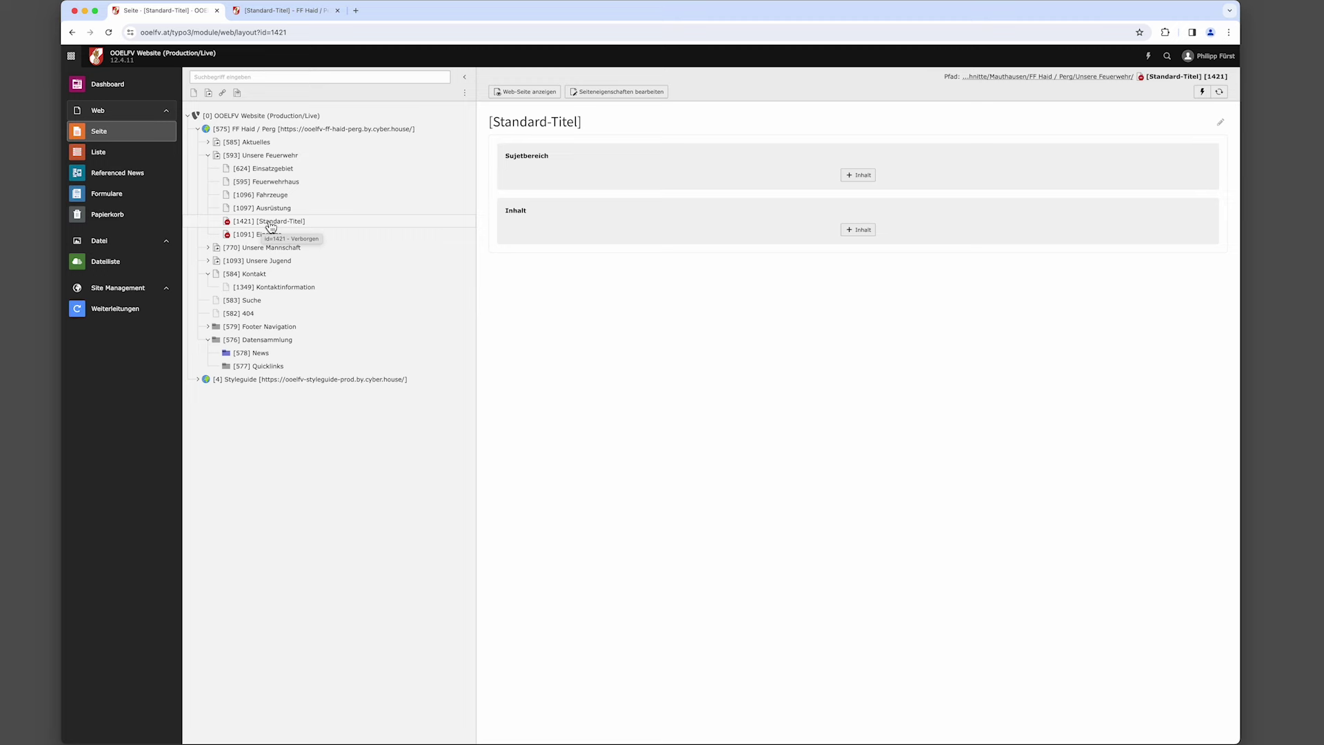
Delete the [Standard-Titel] page from the Unsere Feuerwehr branch.
{"action": "right_click", "coordinate": [271, 227]}
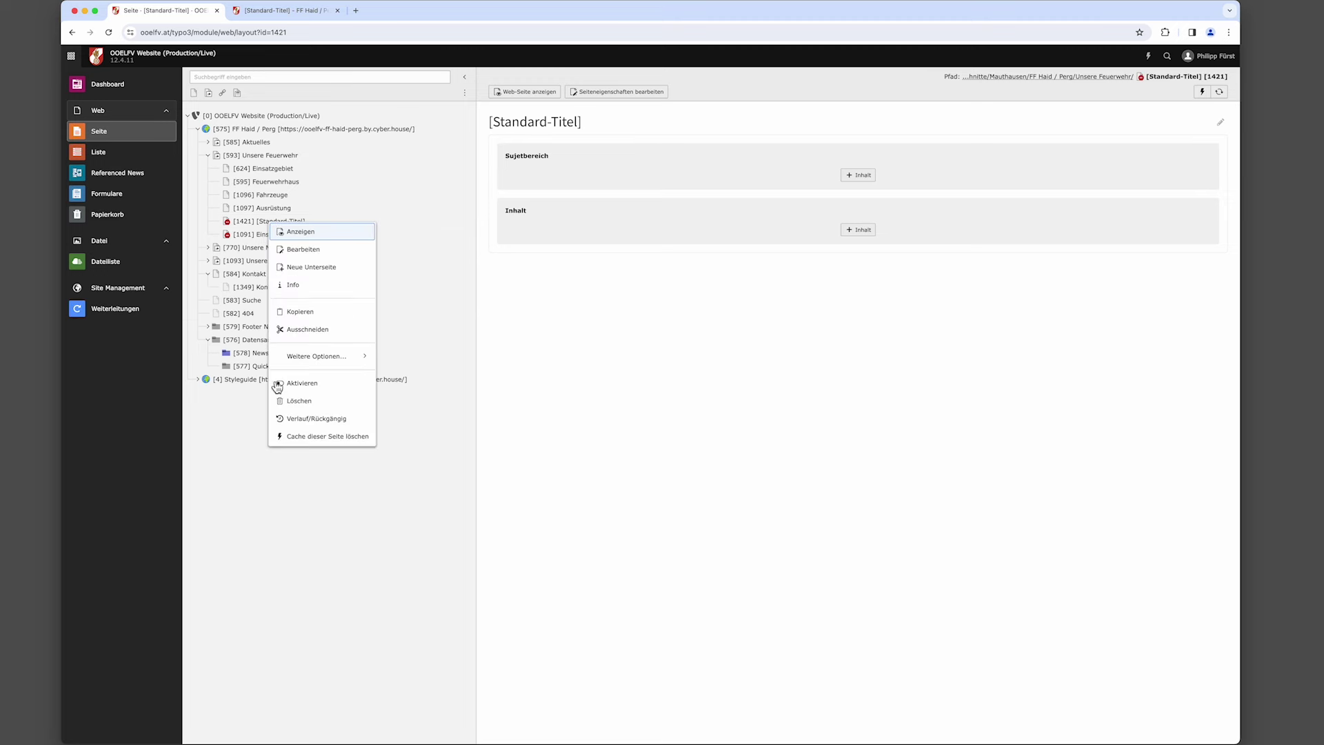
{"action": "left_click", "coordinate": [299, 400]}
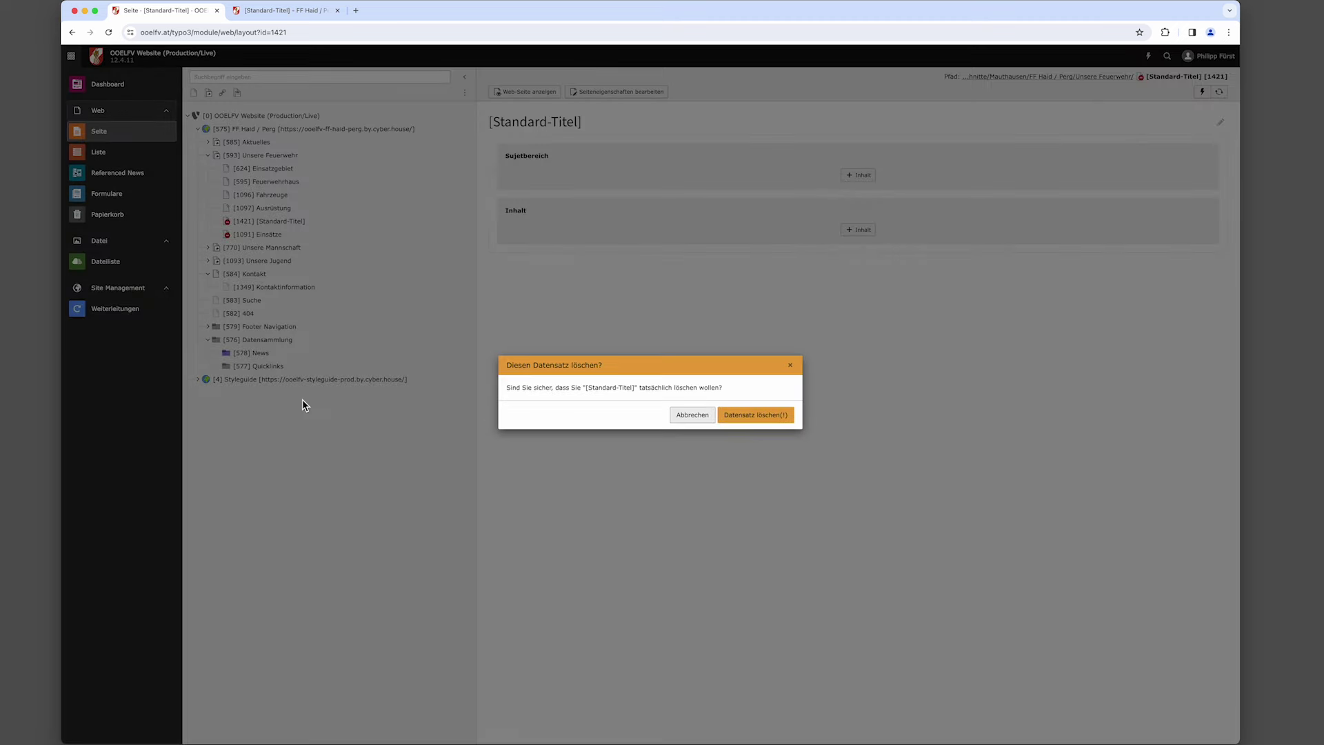
{"action": "left_click", "coordinate": [764, 419]}
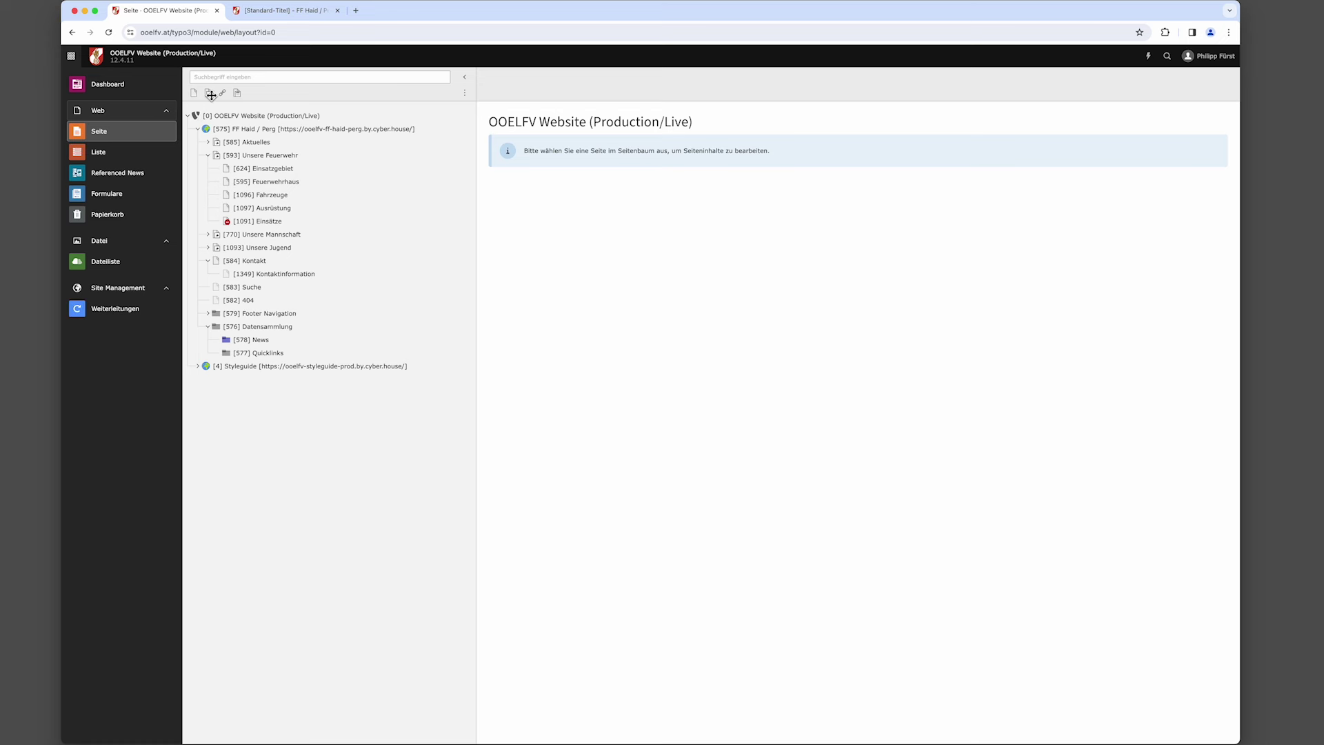
Create a page titled "Menüpunkt" of the same type as Unsere Feuerwehr at the top of that branch, and add a default-titled standard subpage to it.
{"action": "left_click_drag", "start_coordinate": [211, 94], "coordinate": [259, 166]}
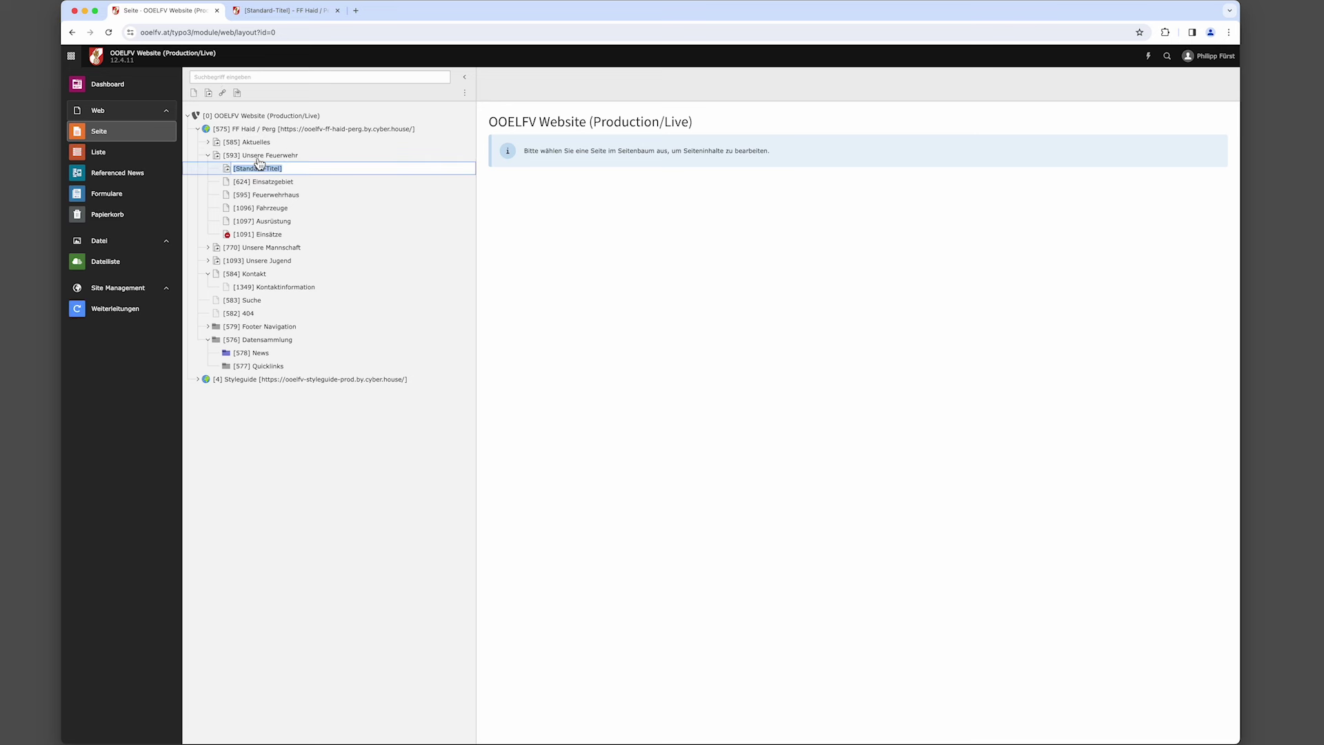
{"action": "type", "text": "Menüpunkt"}
{"action": "key", "text": "Return"}
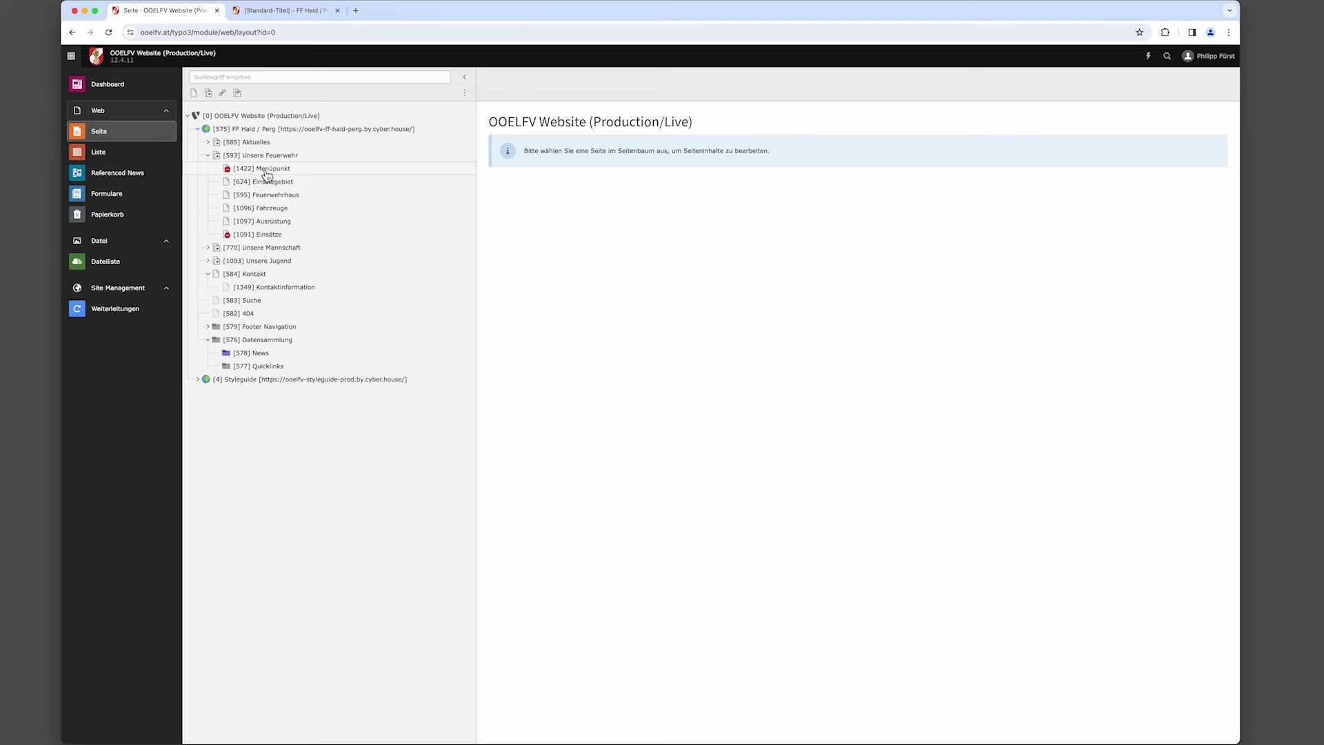
{"action": "left_click_drag", "start_coordinate": [195, 93], "coordinate": [266, 172]}
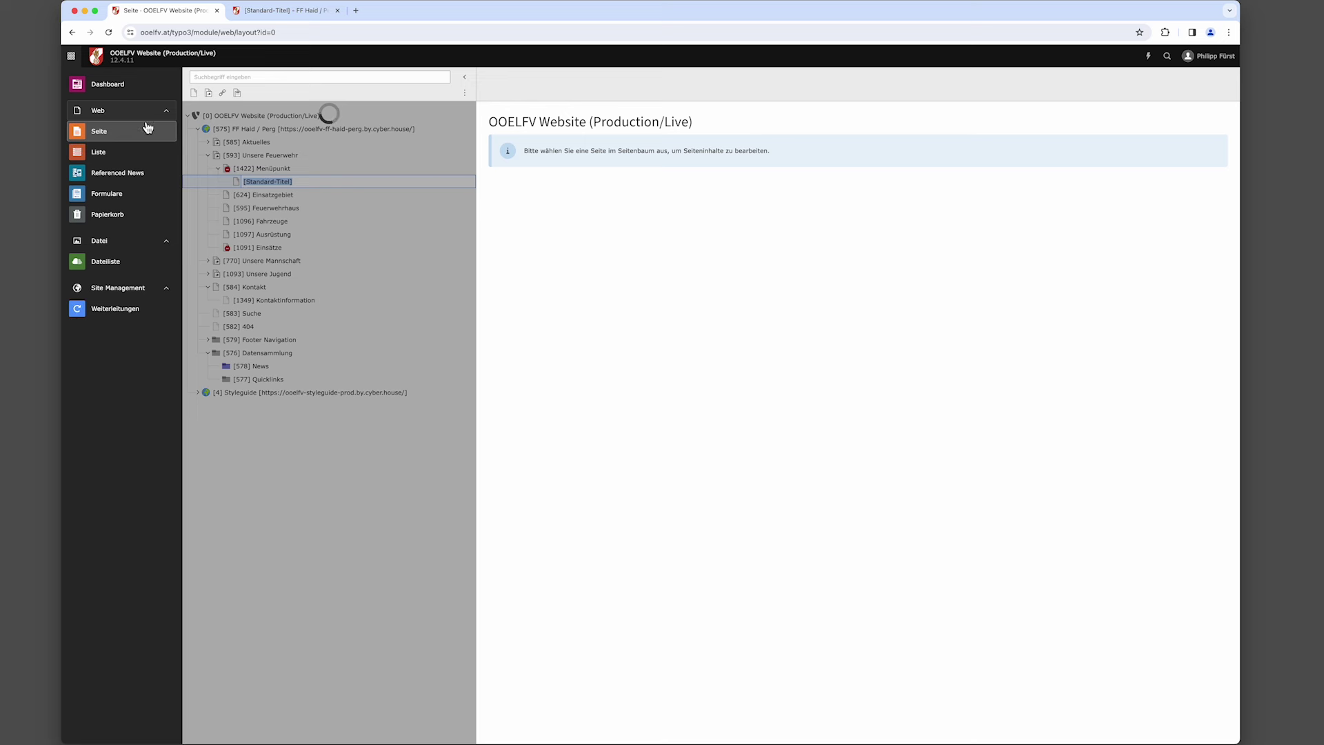
Keep the new subpage's default title and open the form for creating multiple pages under Unsere Feuerwehr.
{"action": "key", "text": "Return"}
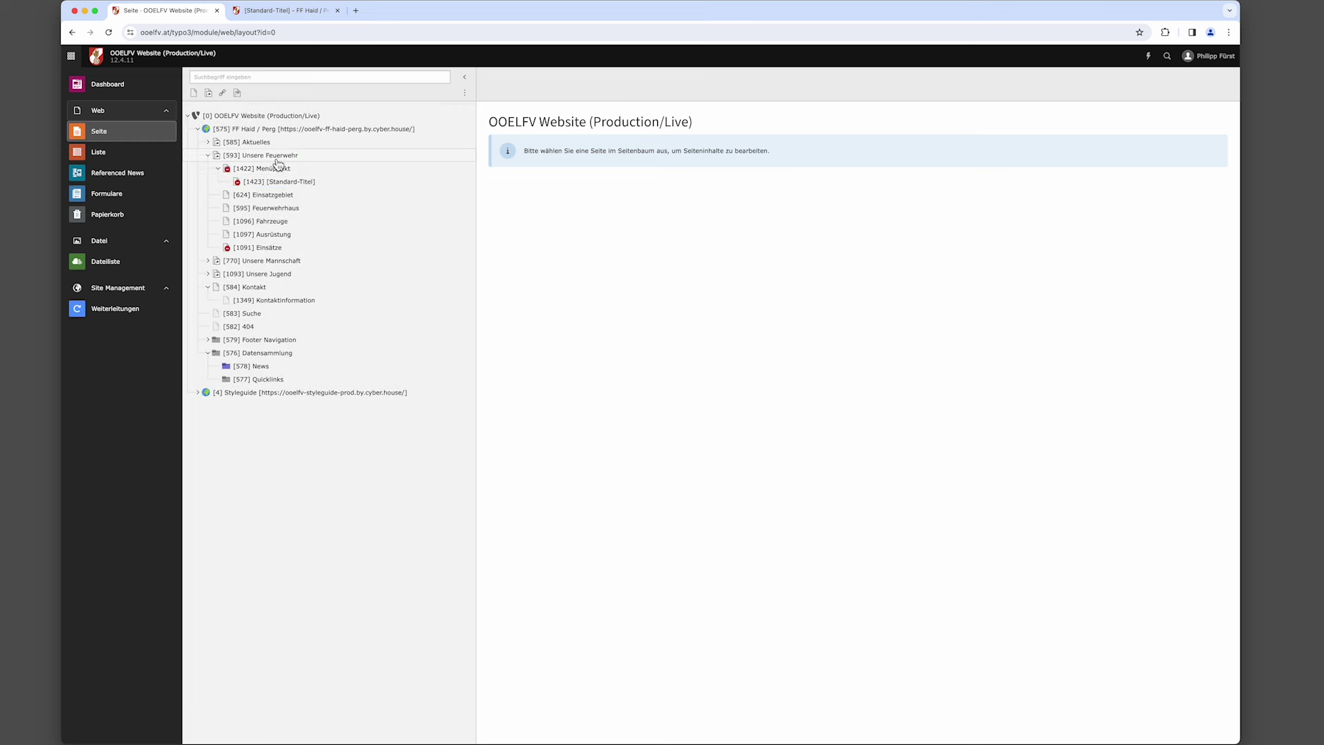
{"action": "right_click", "coordinate": [279, 163]}
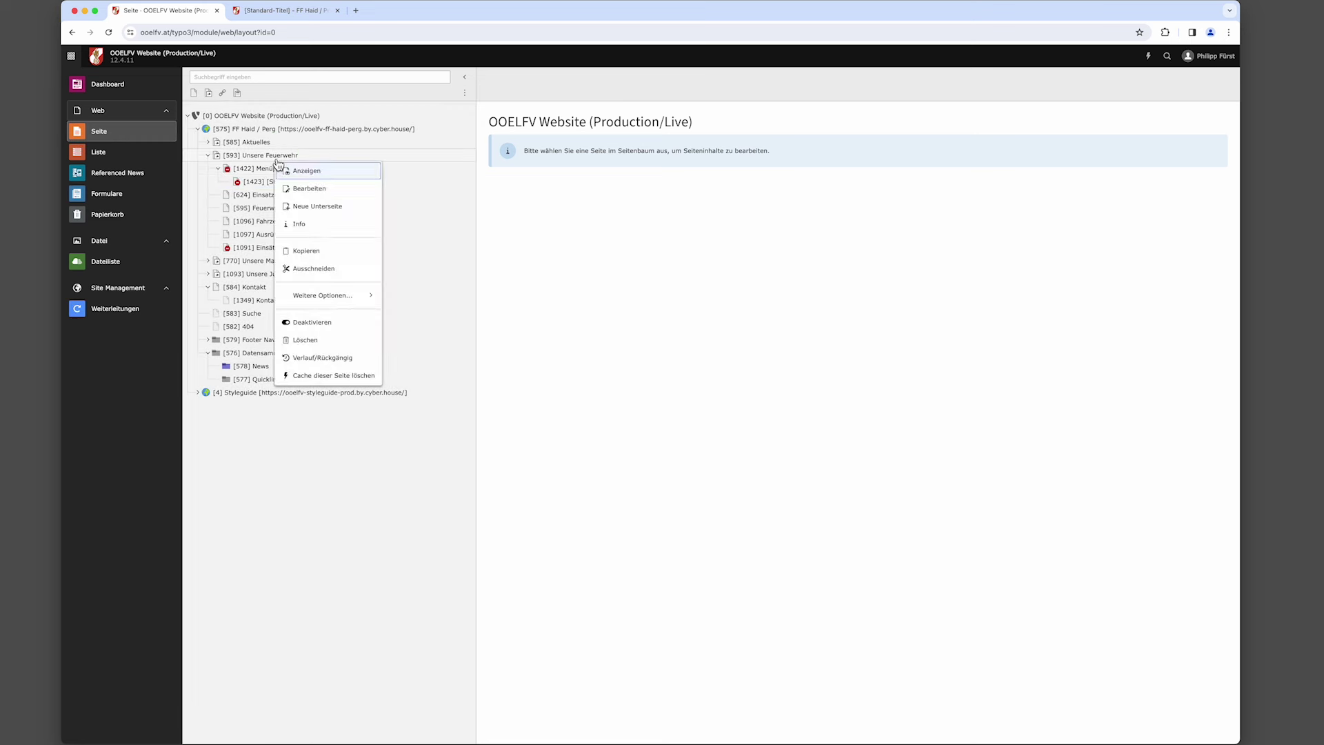
{"action": "left_click", "coordinate": [321, 297]}
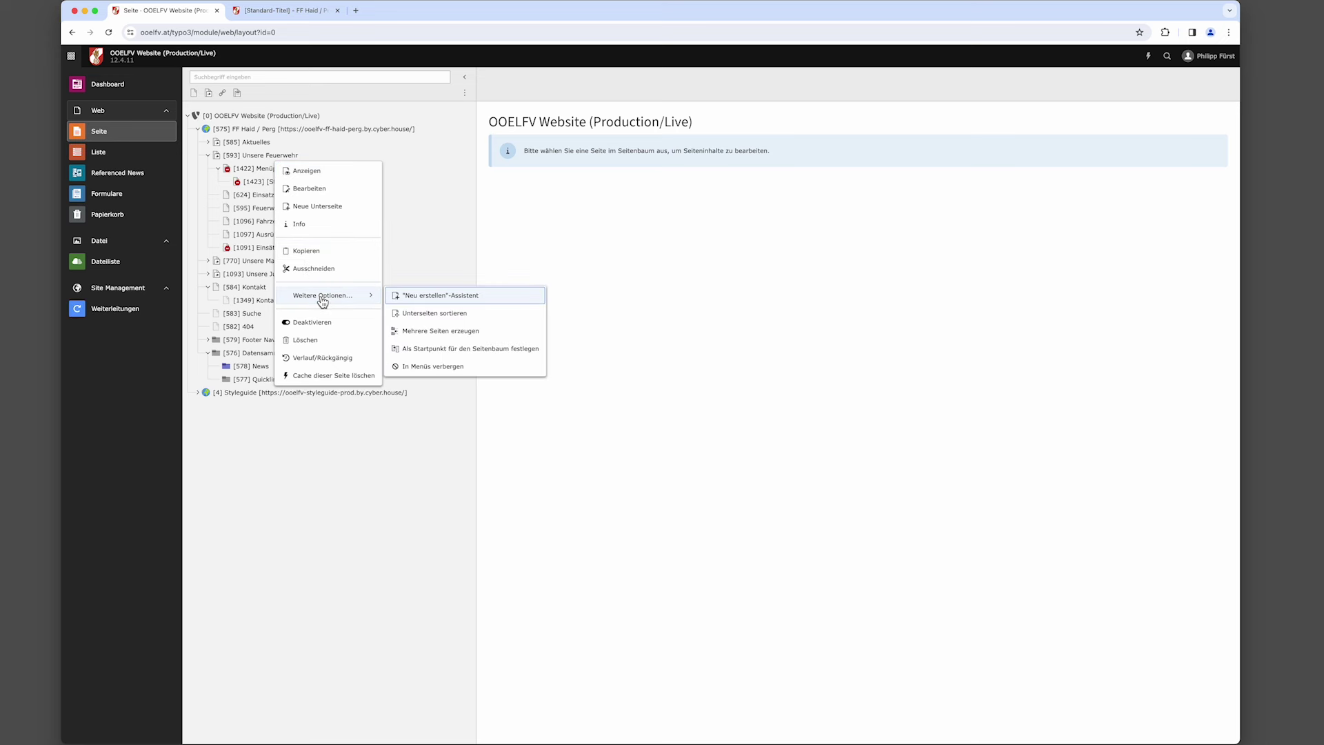
{"action": "left_click", "coordinate": [462, 338]}
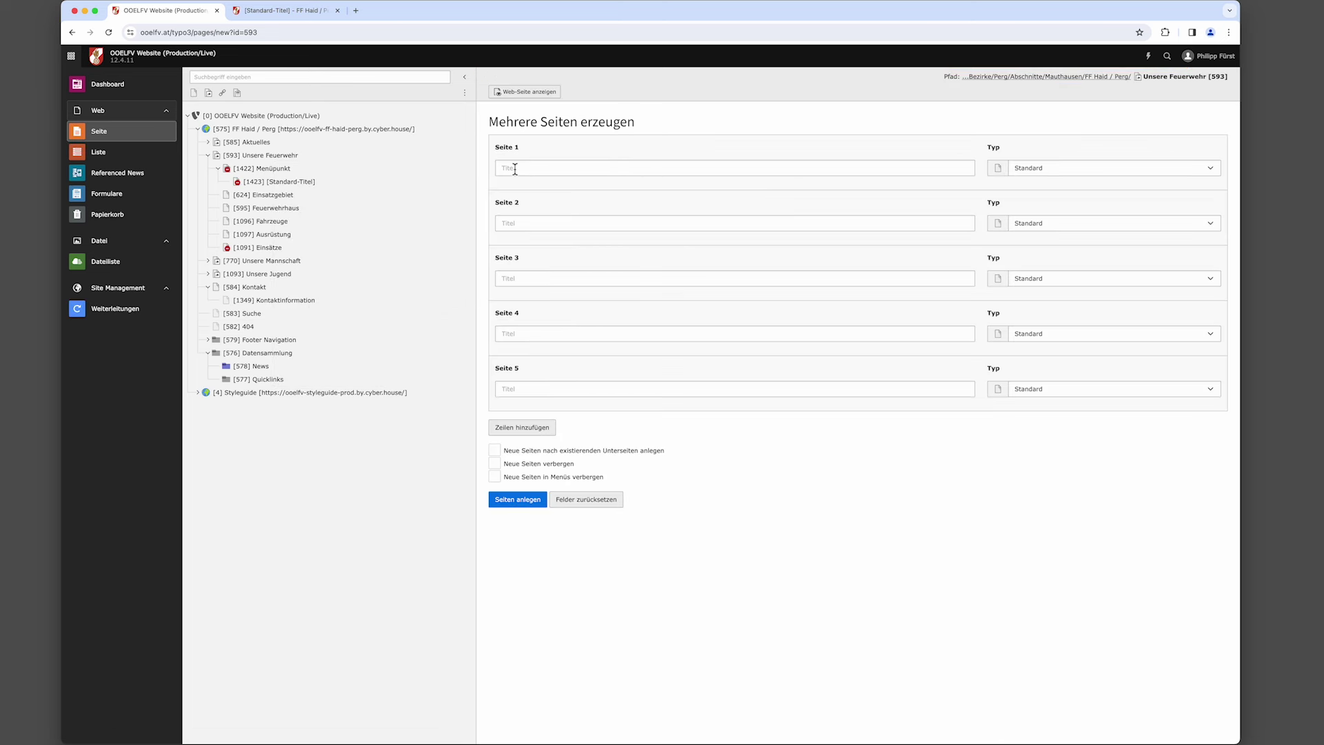
{"action": "left_click", "coordinate": [1212, 172]}
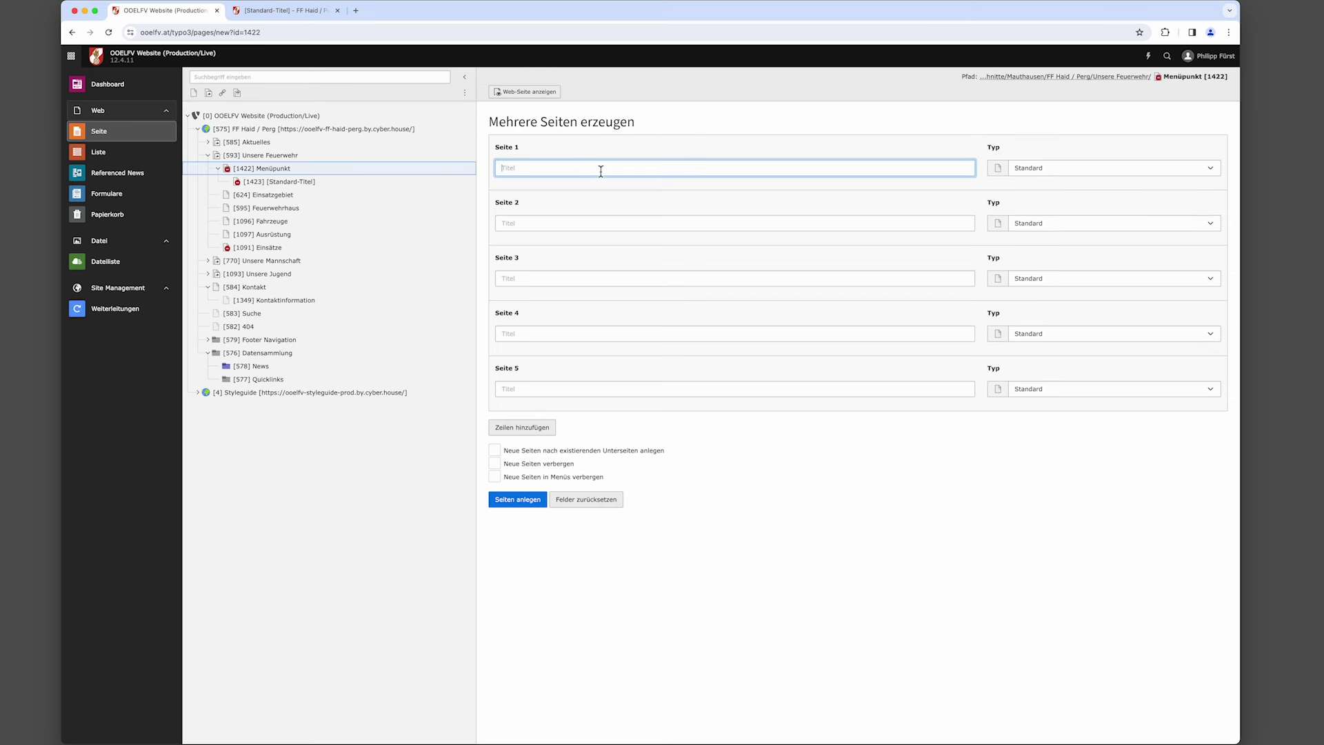
Create two standard pages titled "Menü 1" and "Menü 2" under Menüpunkt in one batch.
{"action": "type", "text": "Menü"}
{"action": "key", "text": "Tab"}
{"action": "key", "text": "Tab"}
{"action": "type", "text": "M"}
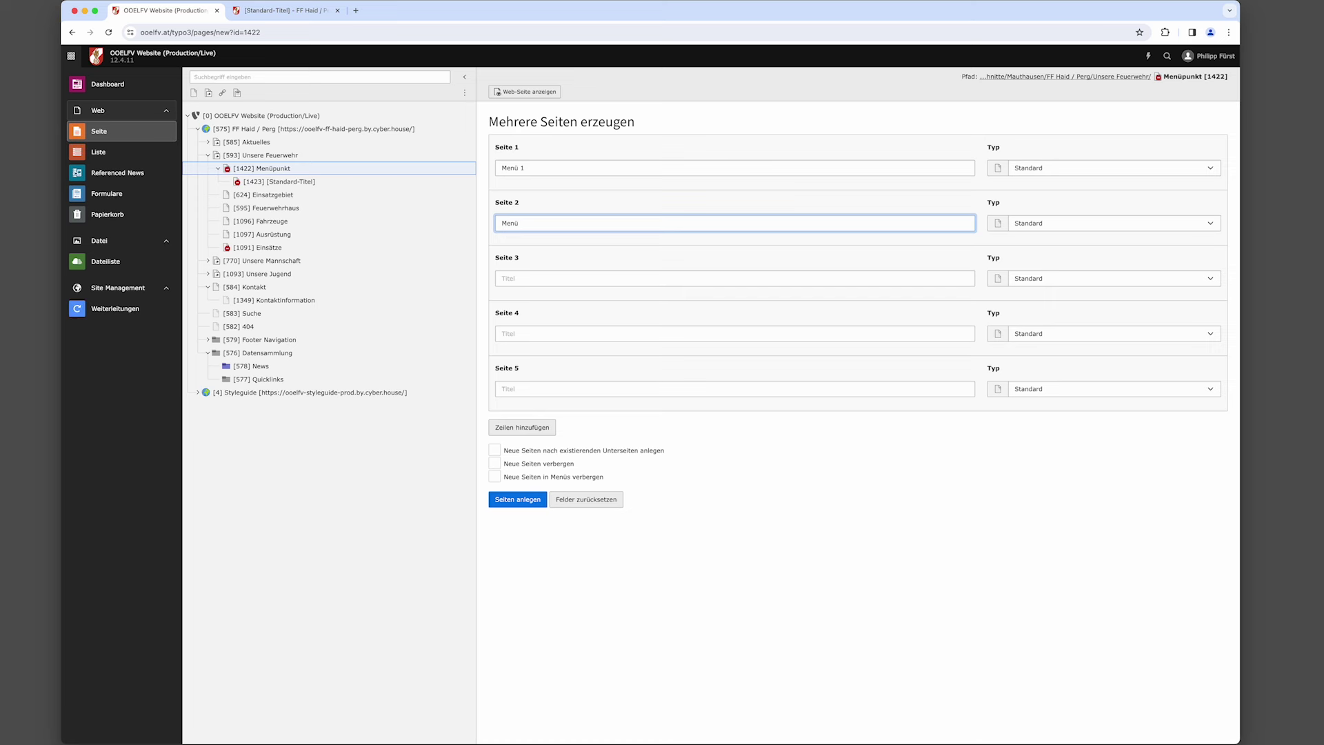
{"action": "type", "text": "enü 2"}
{"action": "left_click", "coordinate": [518, 503]}
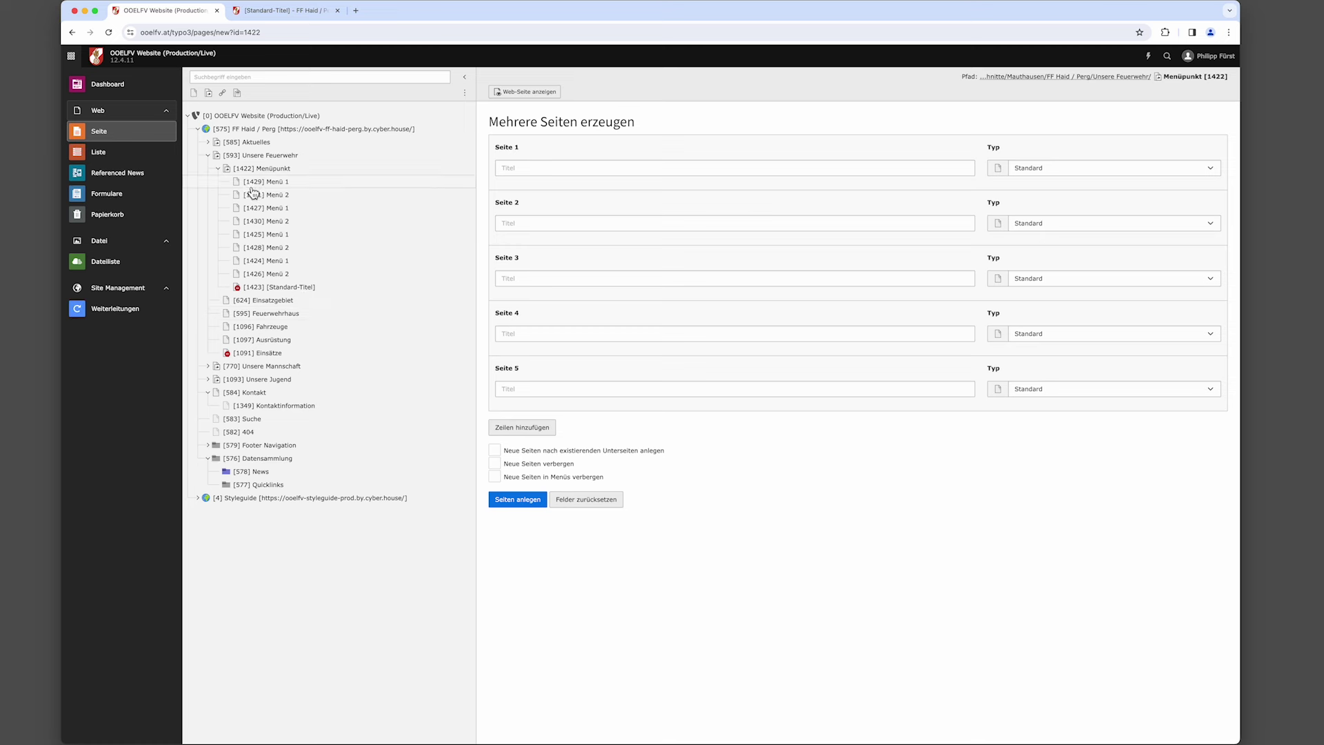
Delete the duplicate Menü 1 and Menü 2 pages under Menüpunkt, keeping one of each.
{"action": "left_click", "coordinate": [274, 275]}
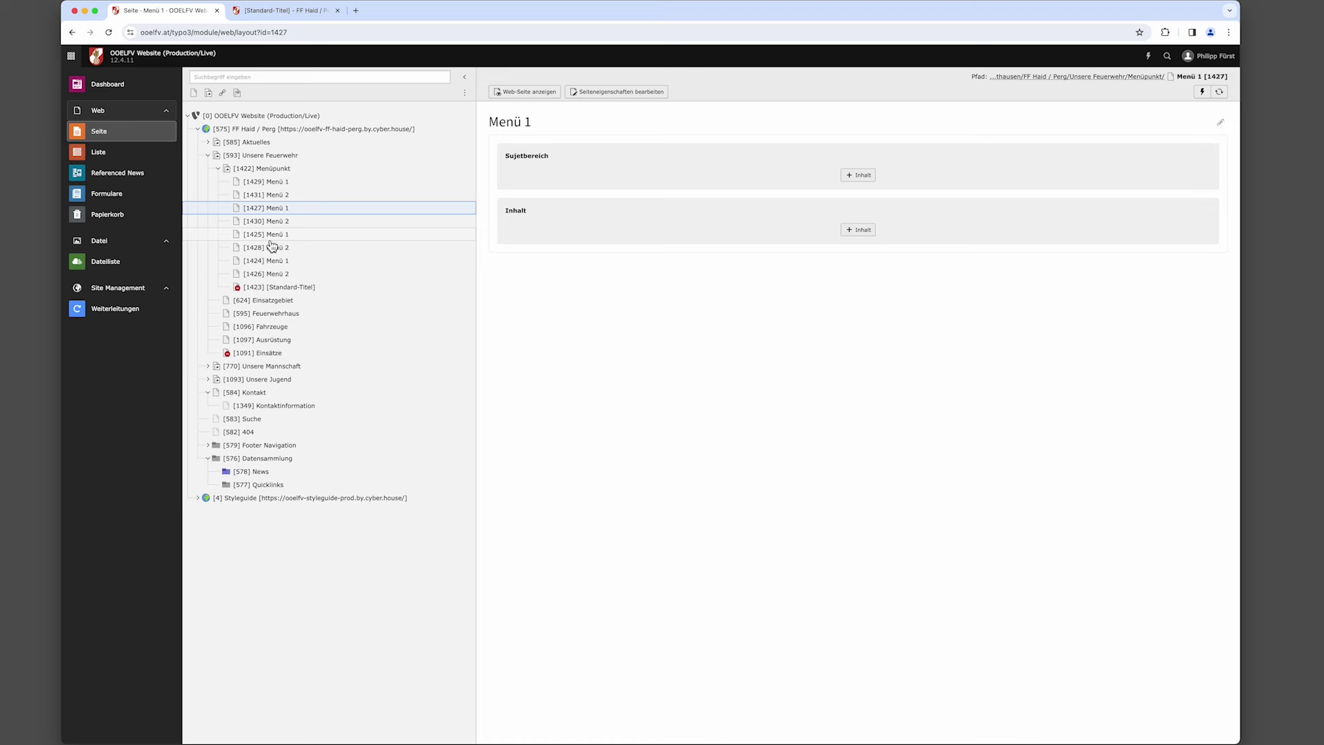
{"action": "right_click", "coordinate": [293, 233]}
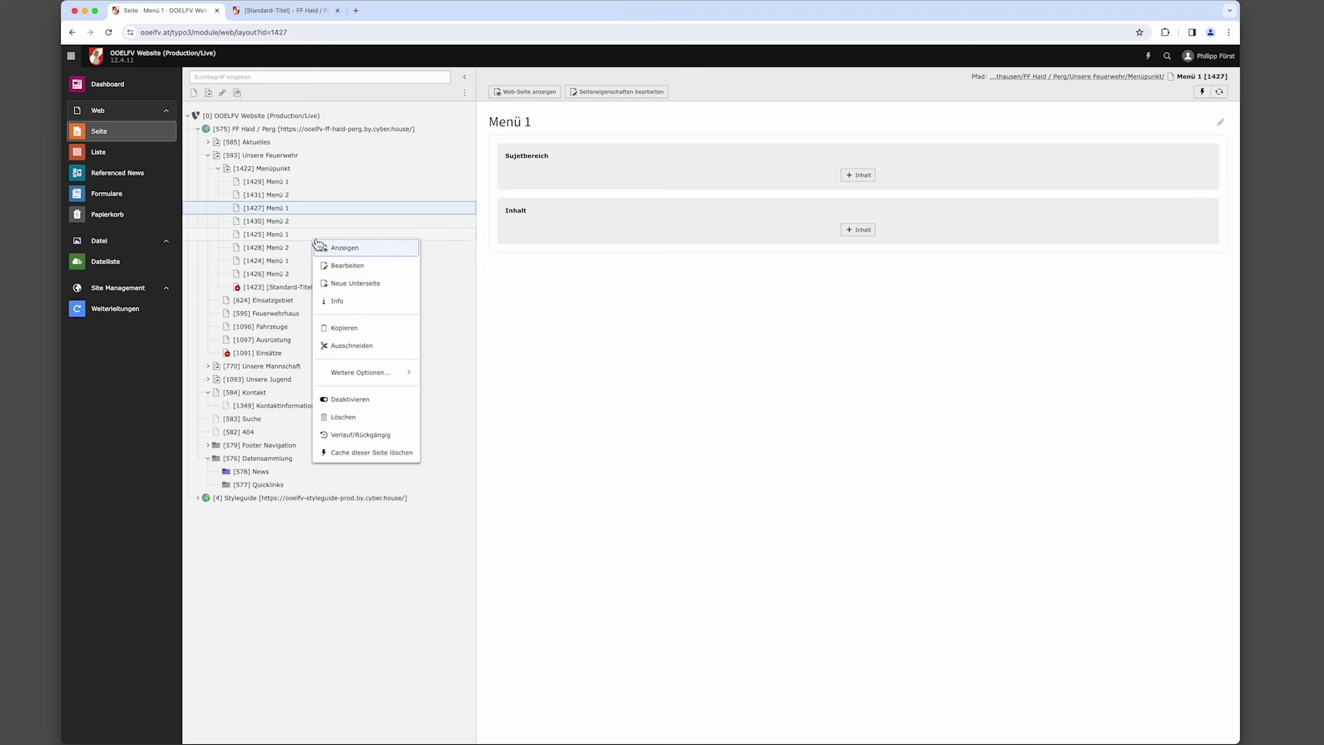
{"action": "left_click", "coordinate": [343, 416]}
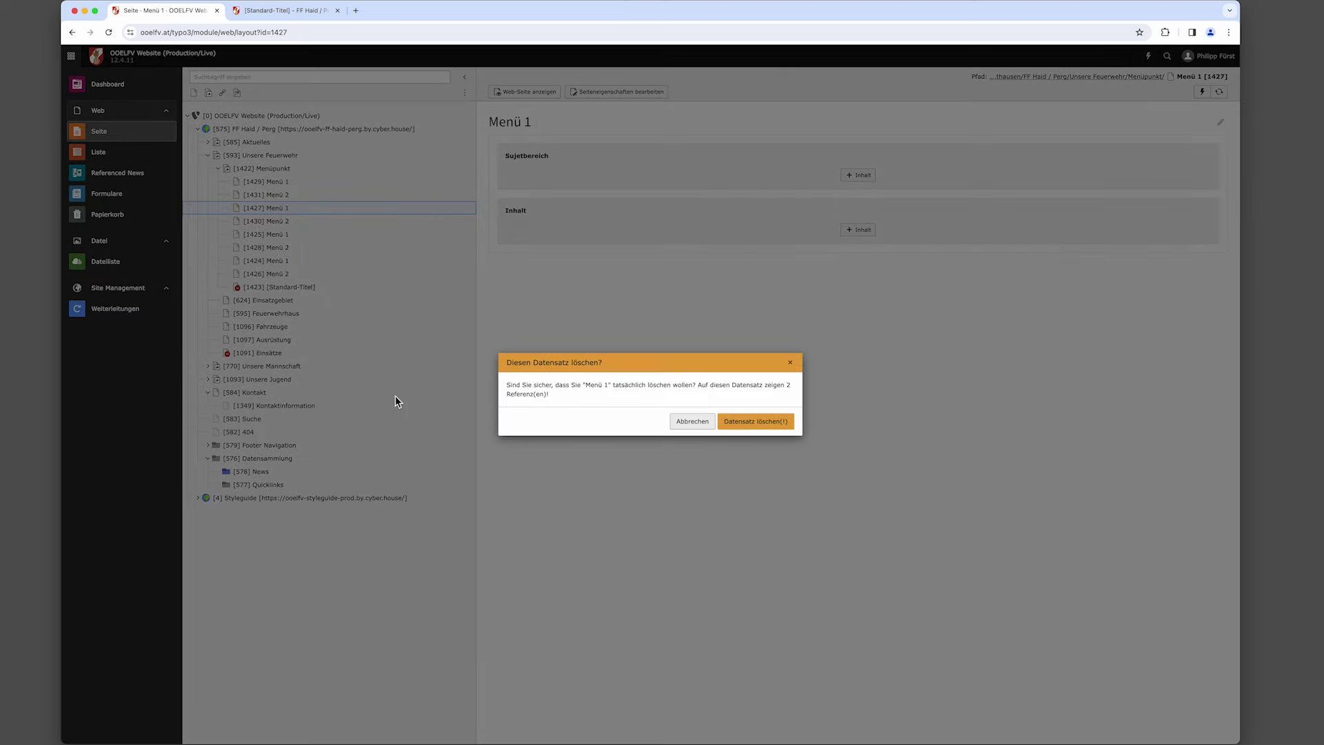
{"action": "left_click", "coordinate": [395, 396]}
{"action": "right_click", "coordinate": [292, 266]}
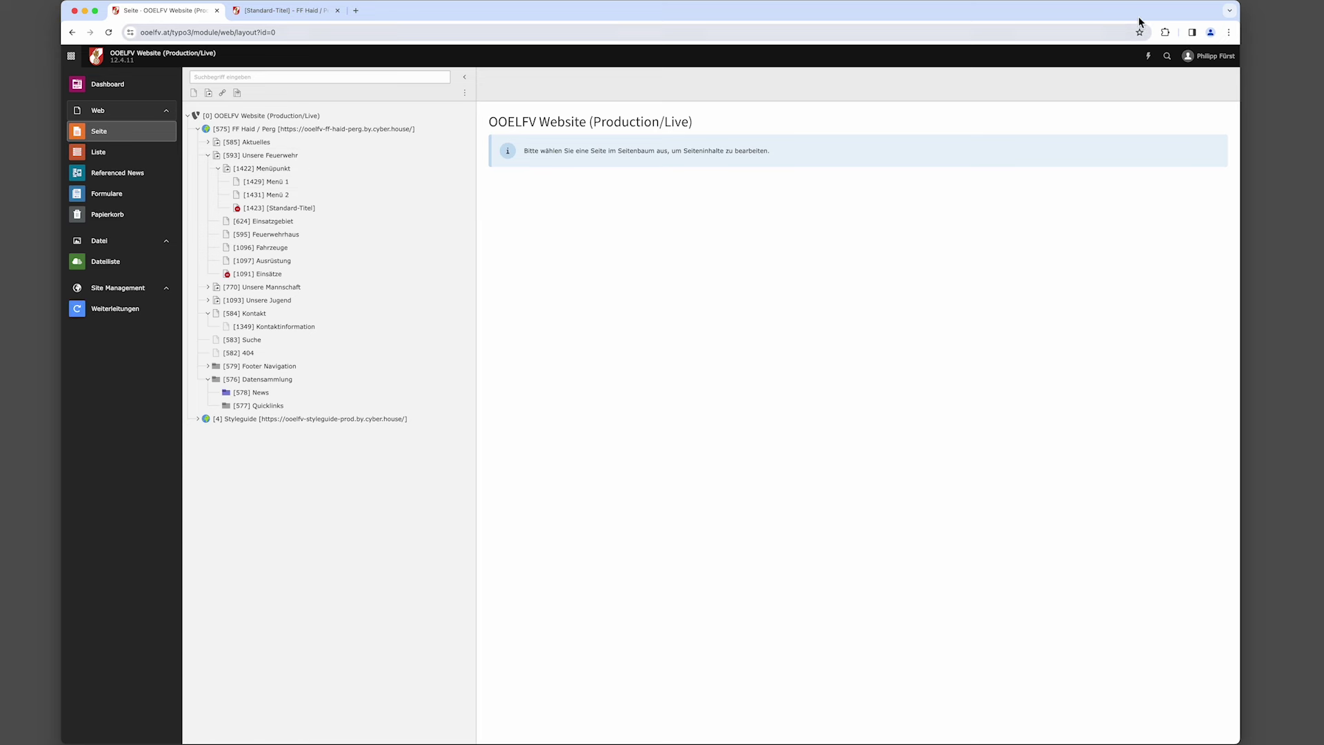
Set the Menüpunkt page's shortcut mode to "Erste Unterseite der aktuellen Seite" and save the page.
{"action": "left_click", "coordinate": [328, 171]}
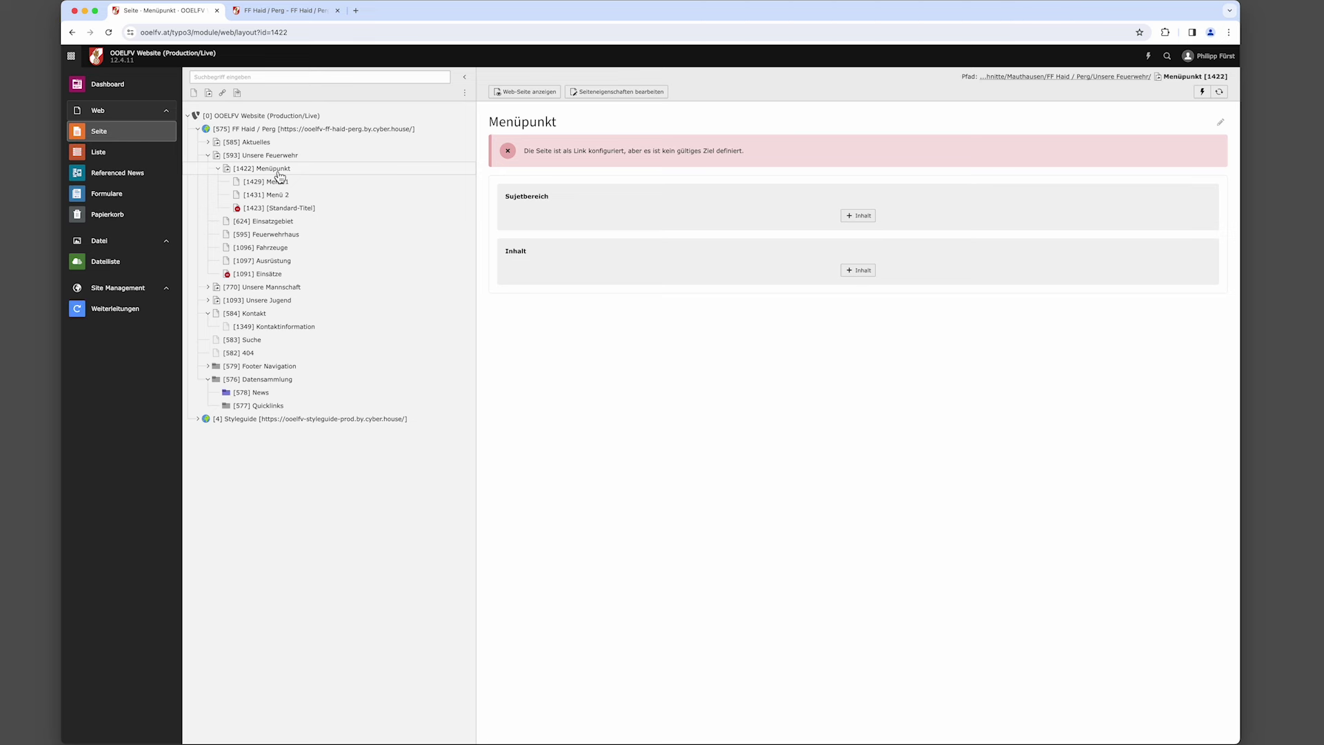
{"action": "left_click", "coordinate": [629, 93]}
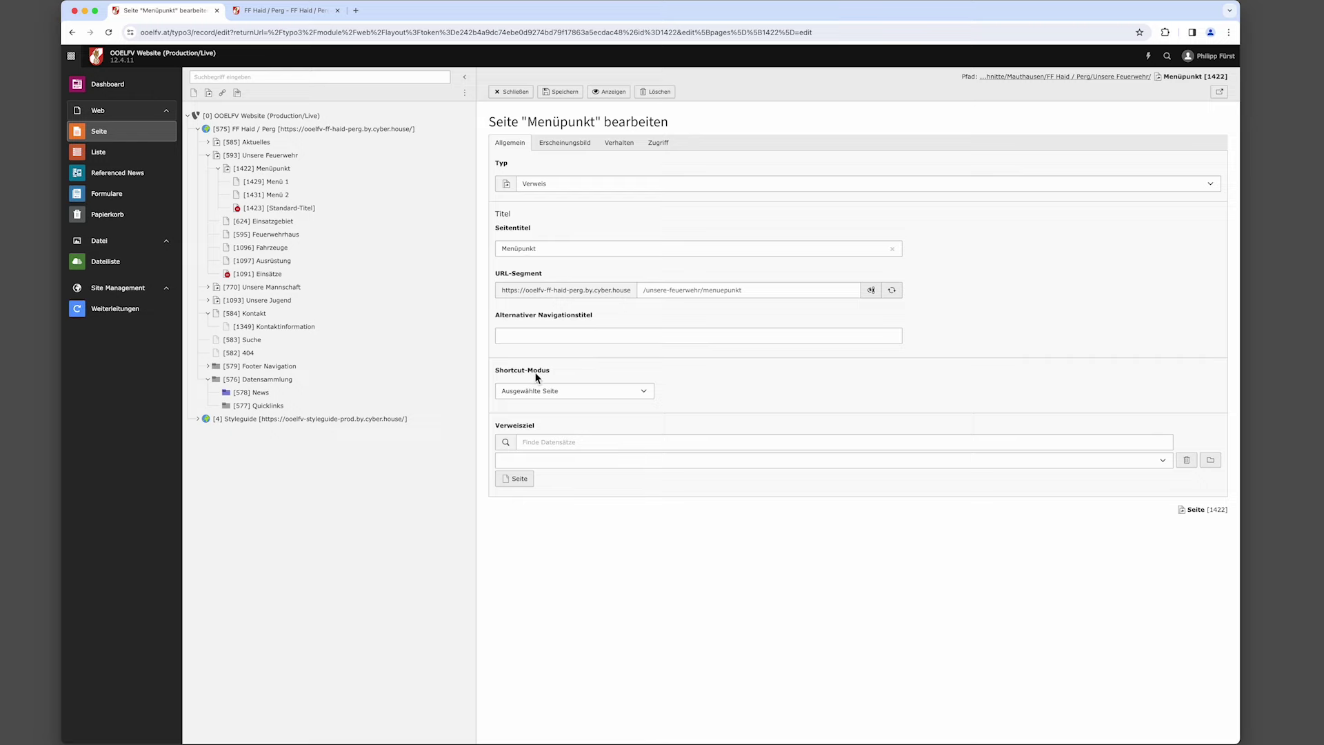
{"action": "left_click", "coordinate": [628, 396]}
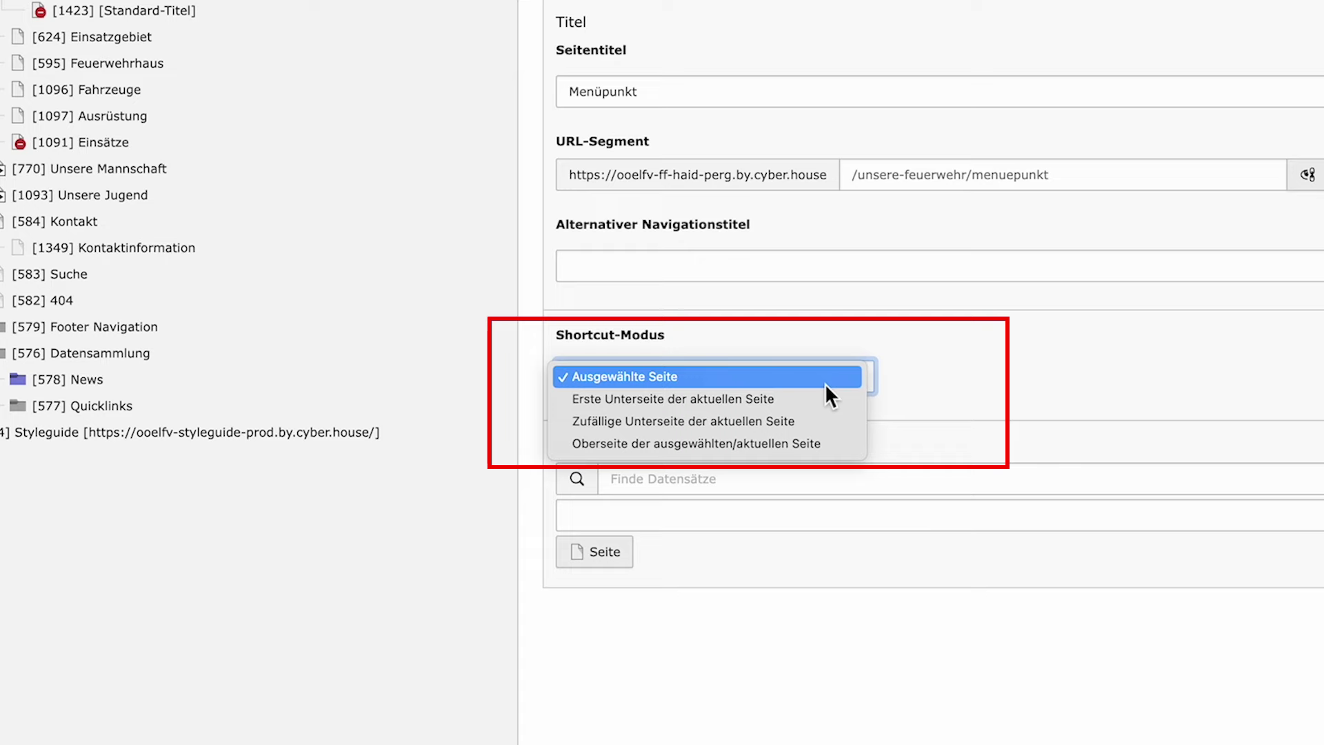
{"action": "left_click", "coordinate": [726, 398]}
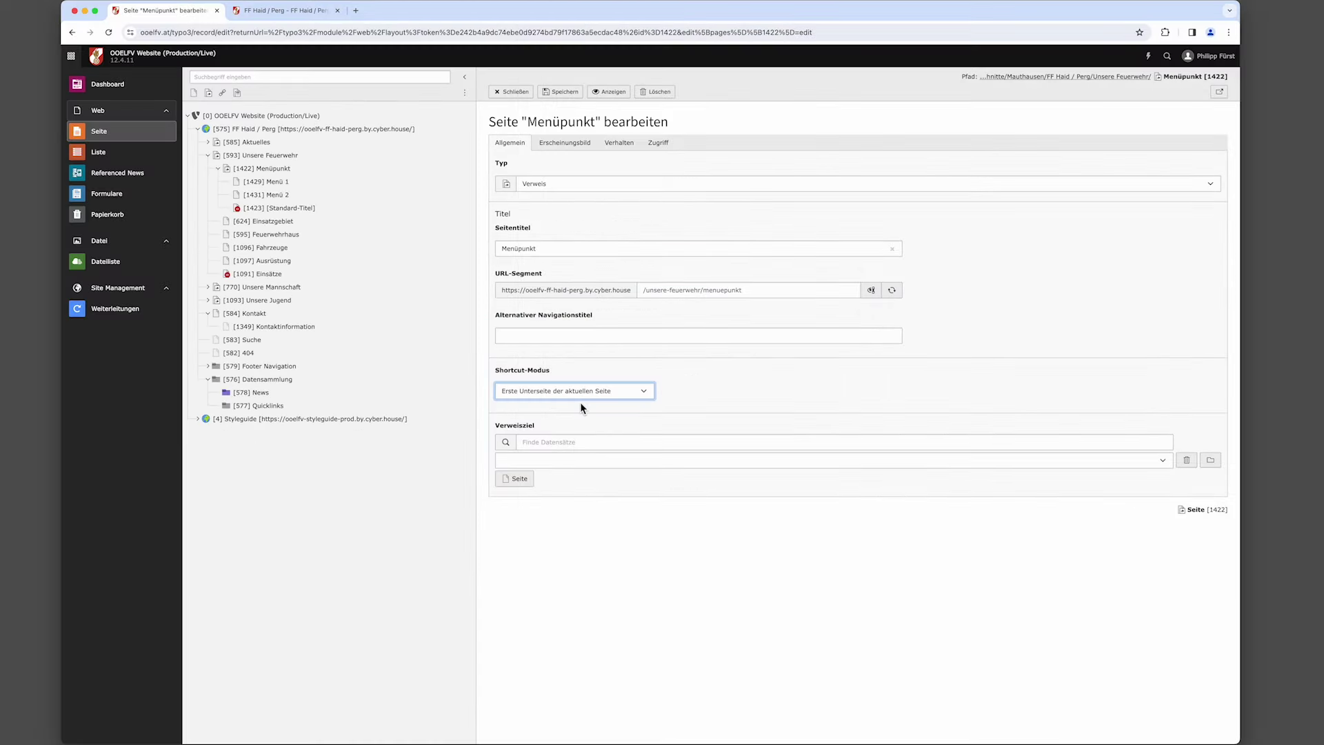
{"action": "left_click", "coordinate": [564, 93]}
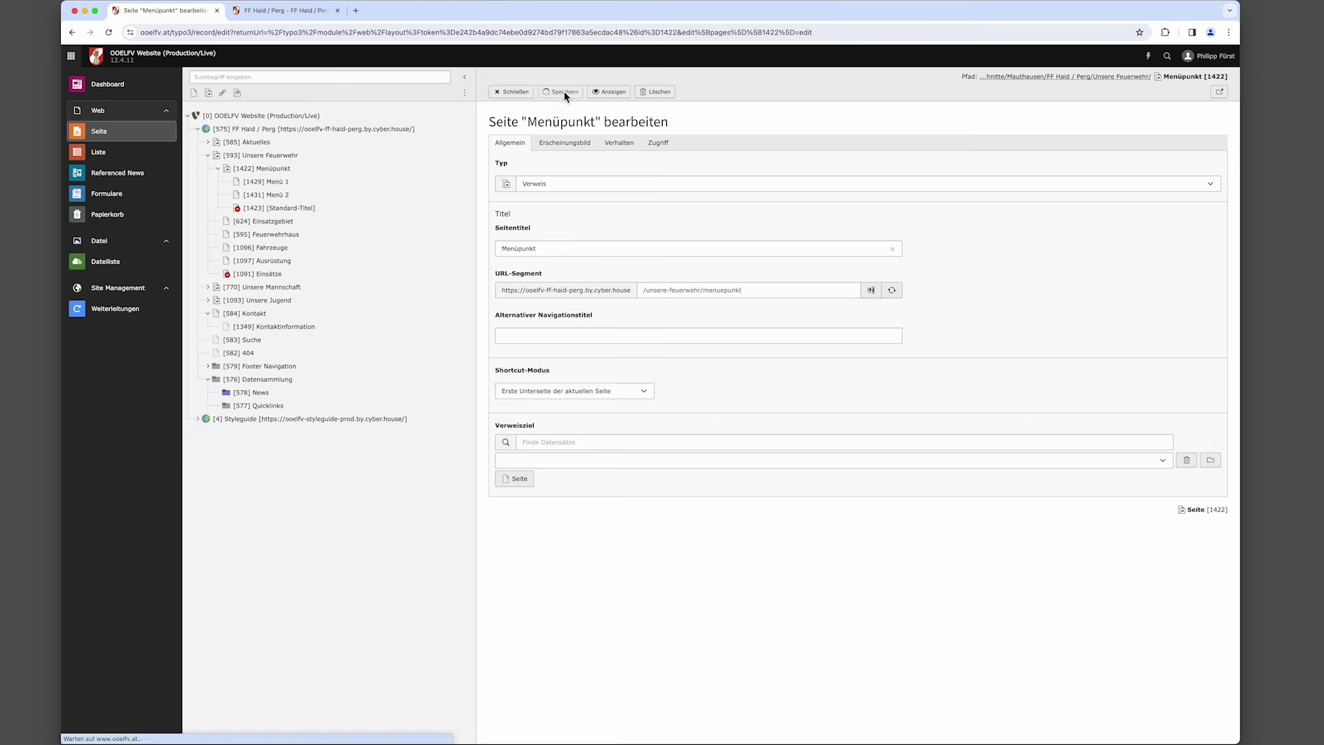
Check the website's Unsere Feuerwehr menu for the Menüpunkt entry.
{"action": "left_click", "coordinate": [278, 11]}
{"action": "left_click", "coordinate": [735, 96]}
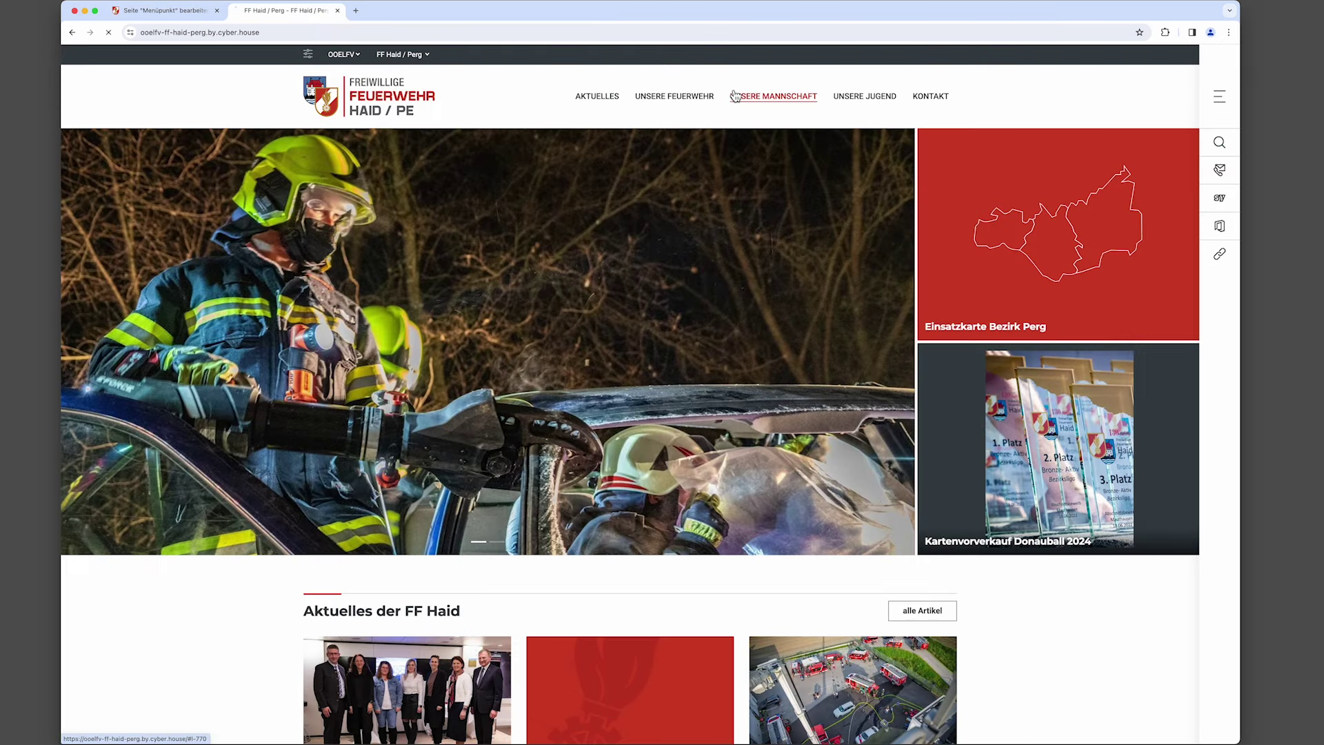
{"action": "left_click", "coordinate": [672, 97]}
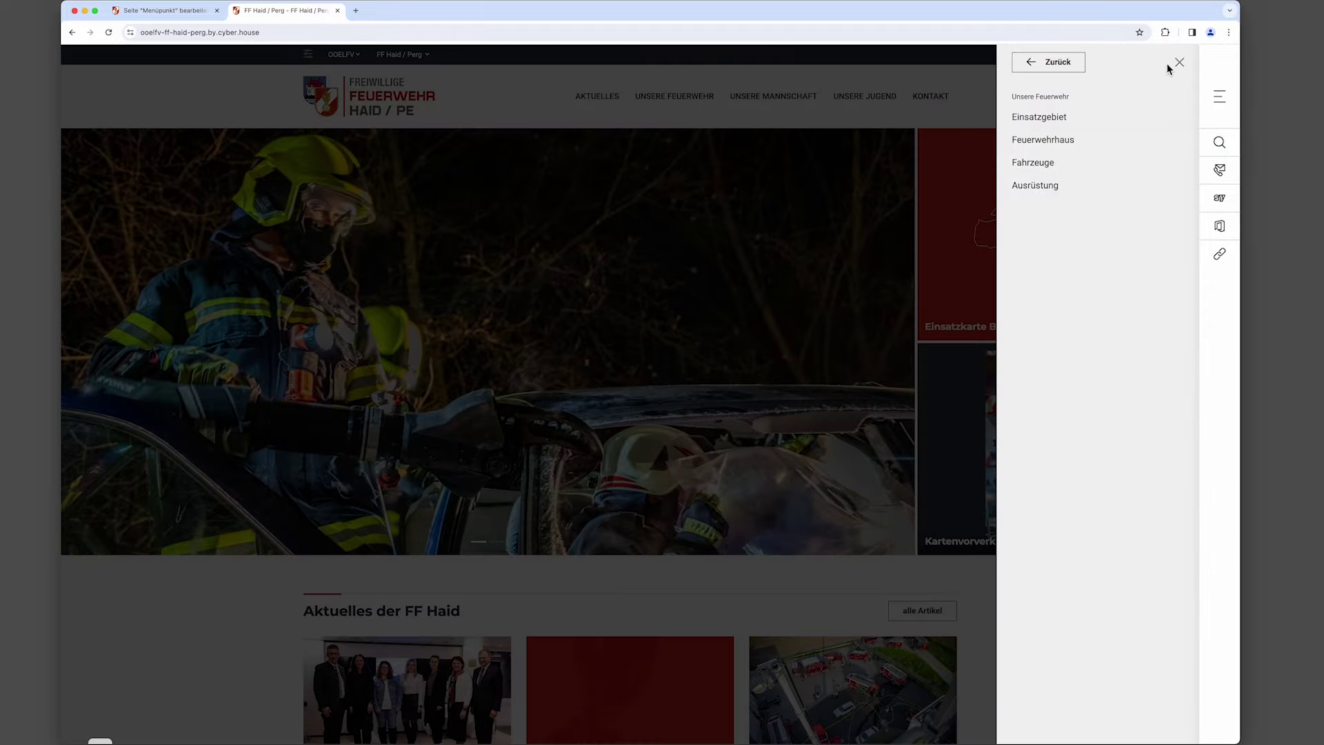
{"action": "left_click", "coordinate": [1180, 63]}
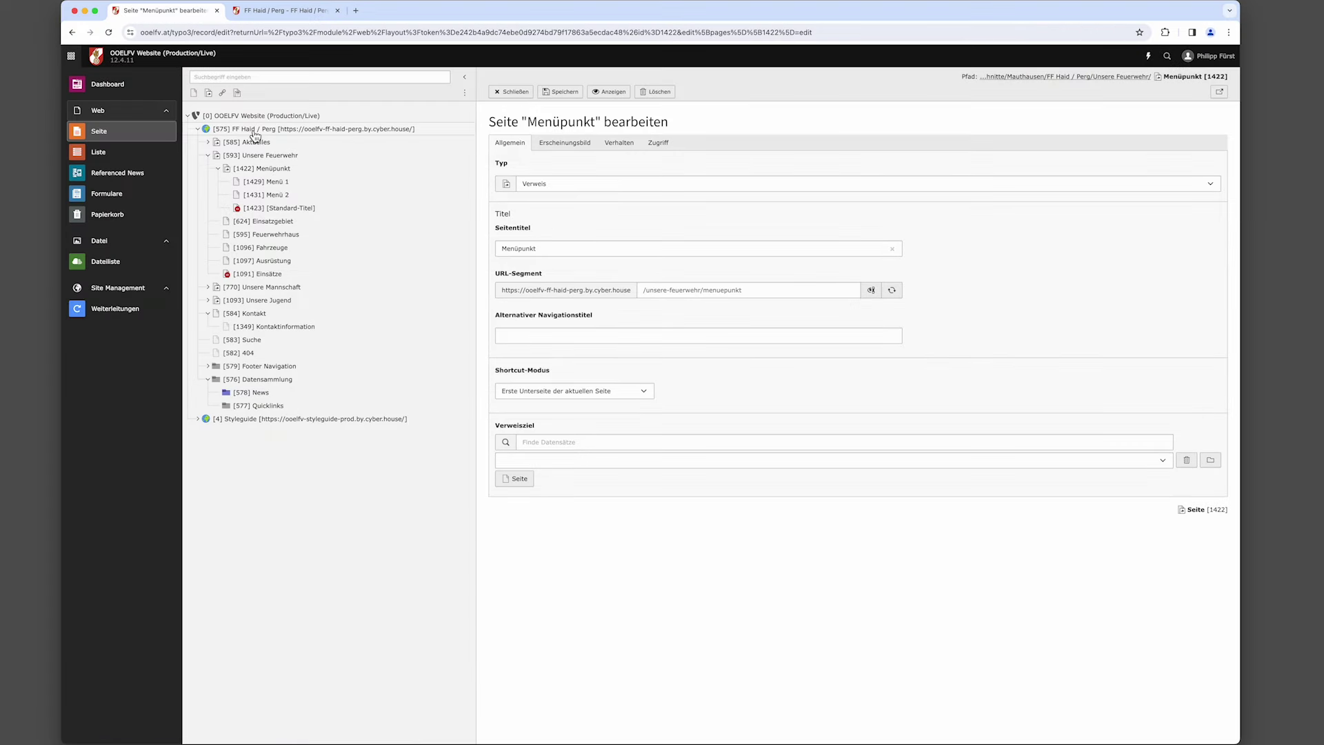
Save and close the Menüpunkt page properties, and check its subpages in the website's Unsere Feuerwehr menu.
{"action": "left_click", "coordinate": [580, 96]}
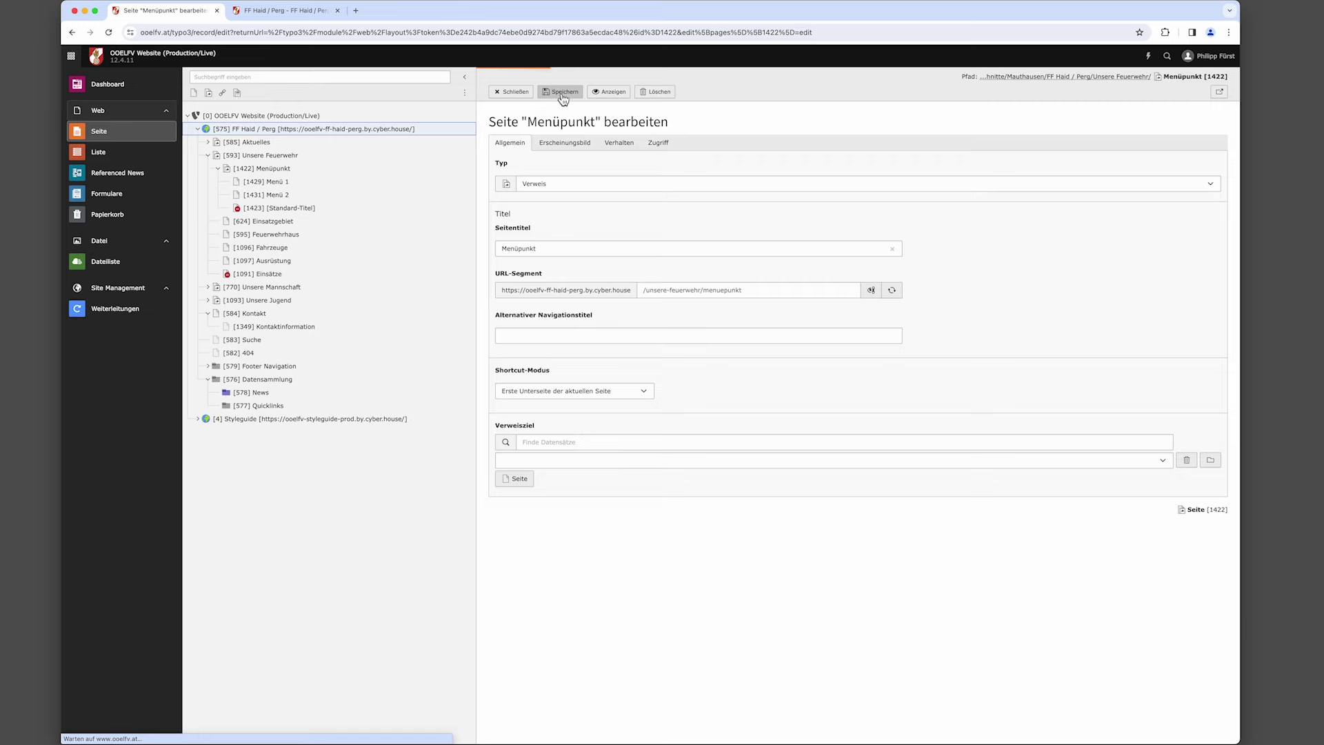
{"action": "left_click", "coordinate": [523, 97]}
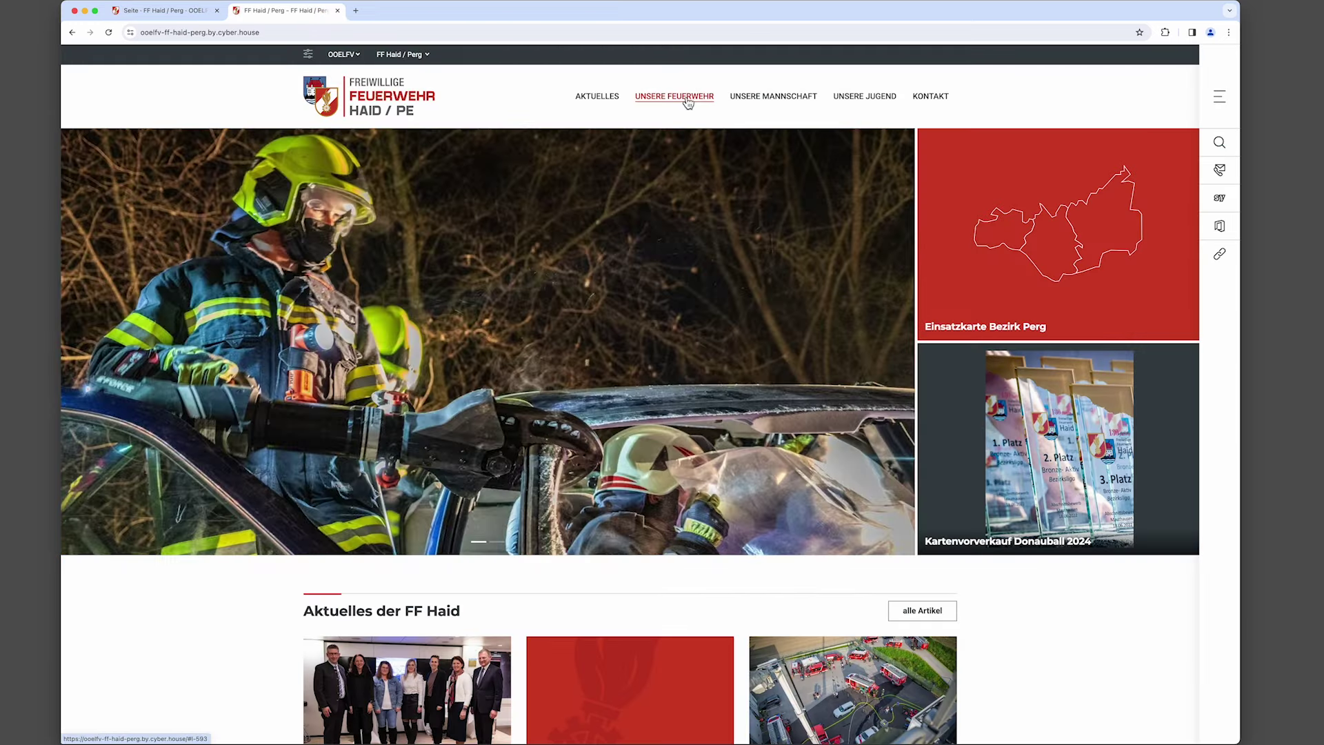
{"action": "left_click", "coordinate": [680, 96]}
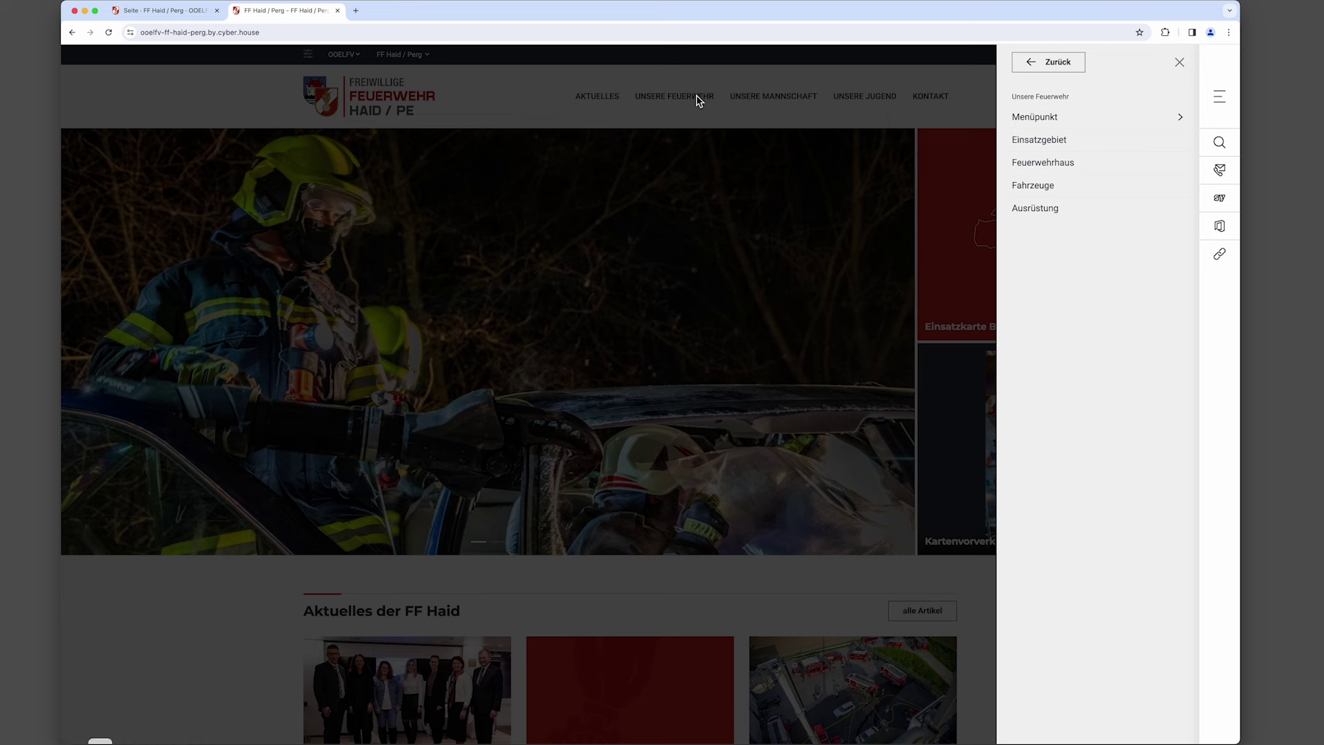
{"action": "left_click", "coordinate": [1035, 118]}
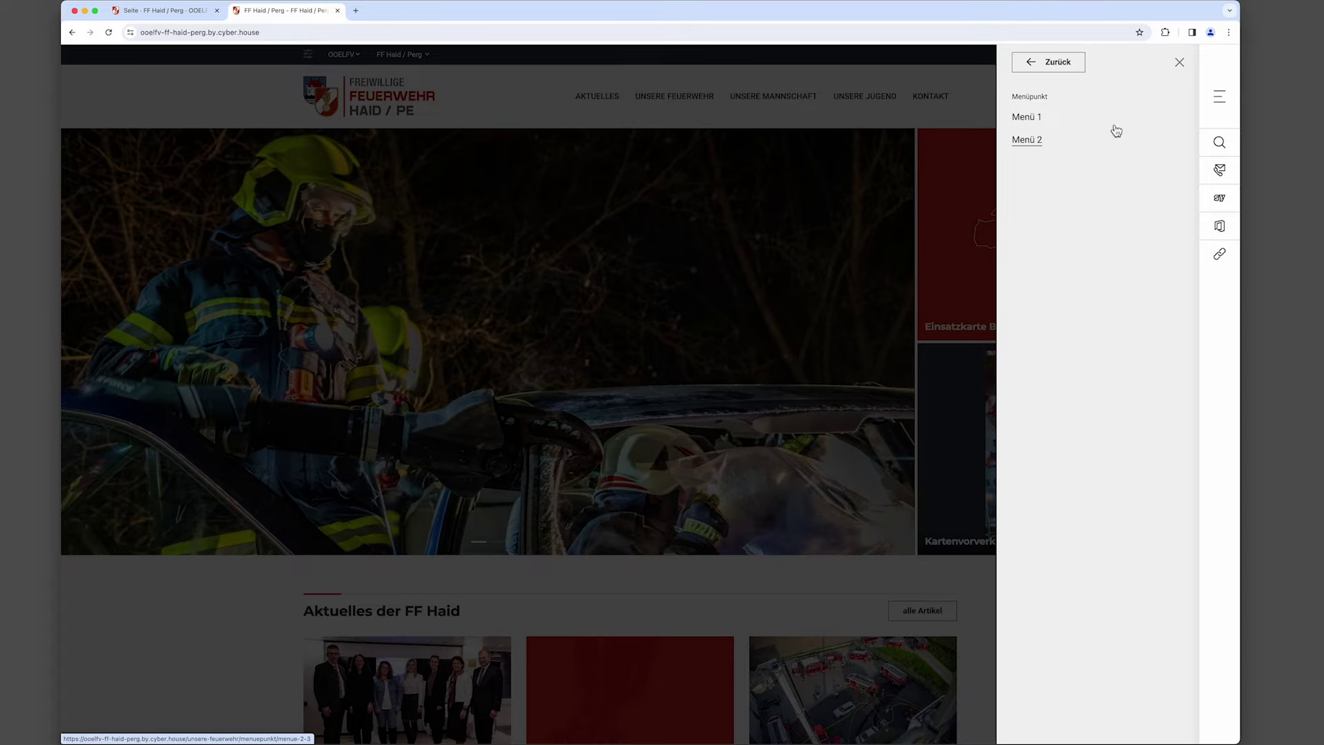
{"action": "left_click", "coordinate": [1053, 65]}
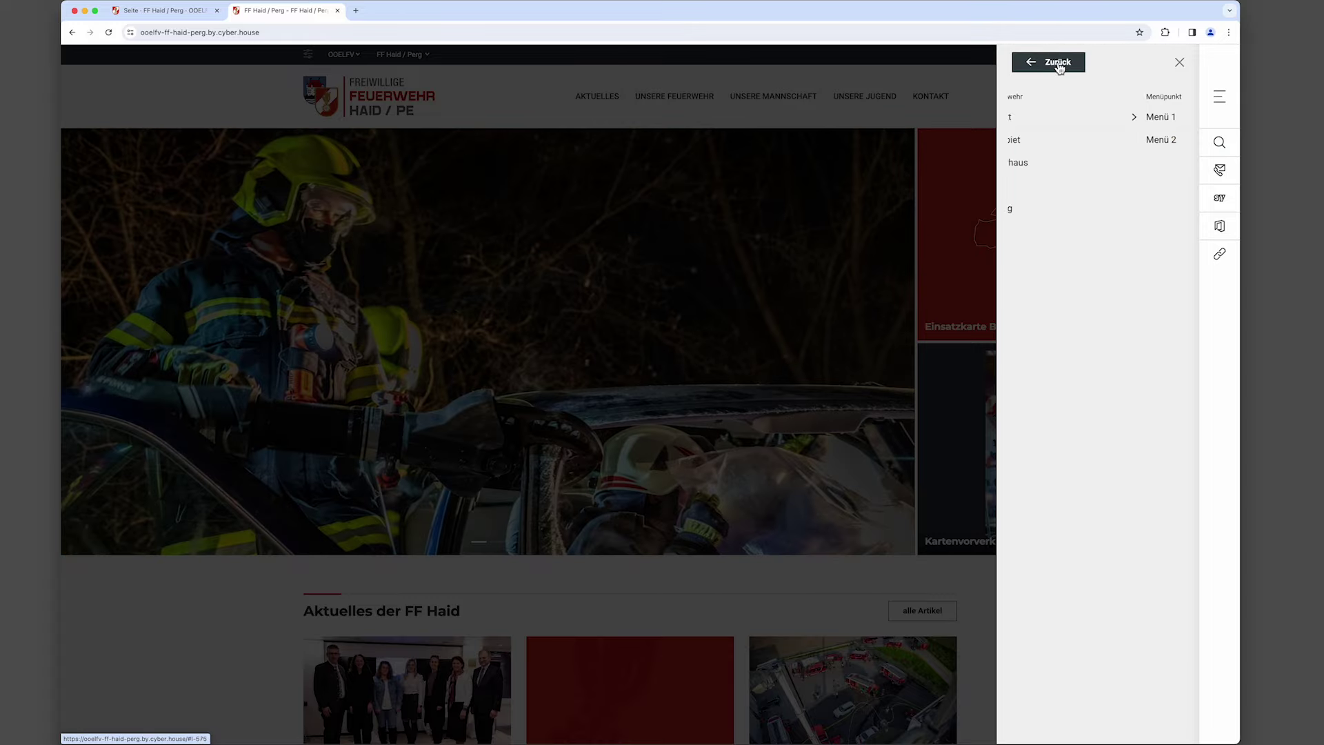
{"action": "left_click", "coordinate": [1181, 62]}
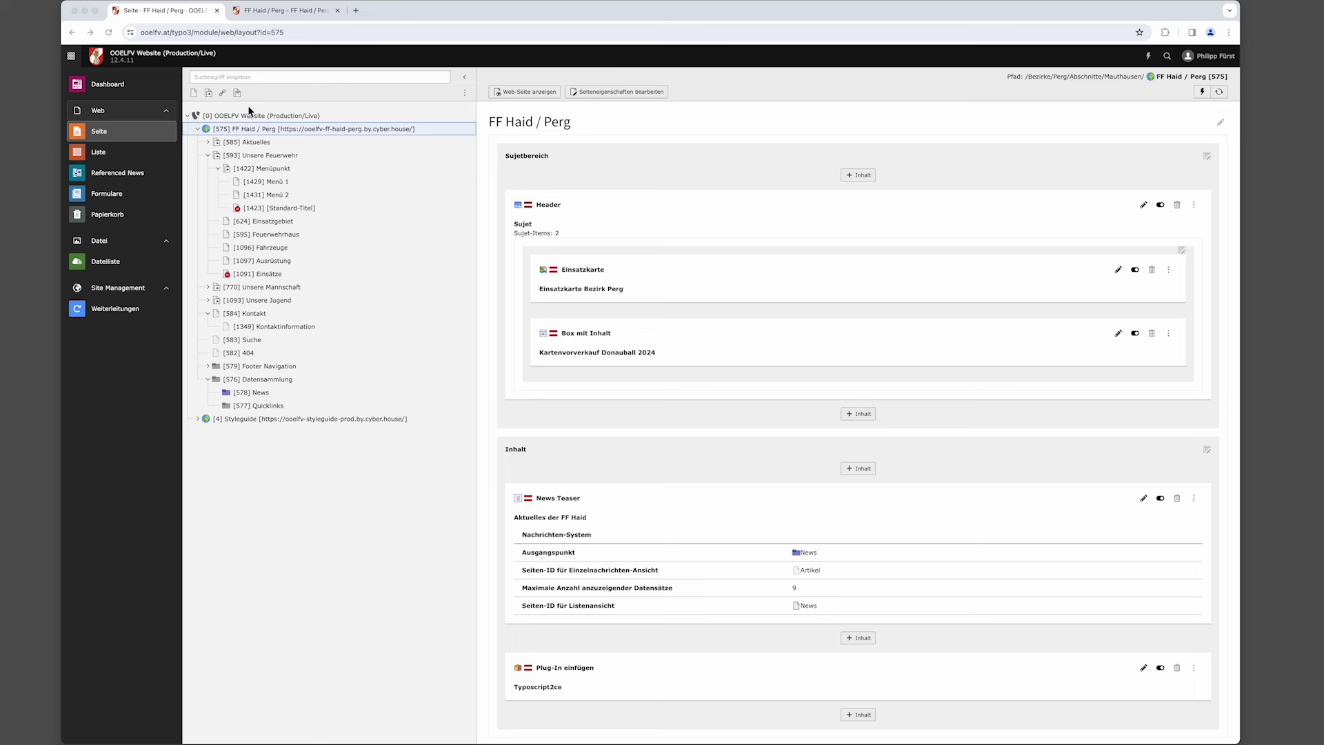
Add an external URL link page titled "BFKDO Perg" as the first subpage of Unsere Feuerwehr.
{"action": "left_click", "coordinate": [224, 94]}
{"action": "left_click", "coordinate": [224, 94]}
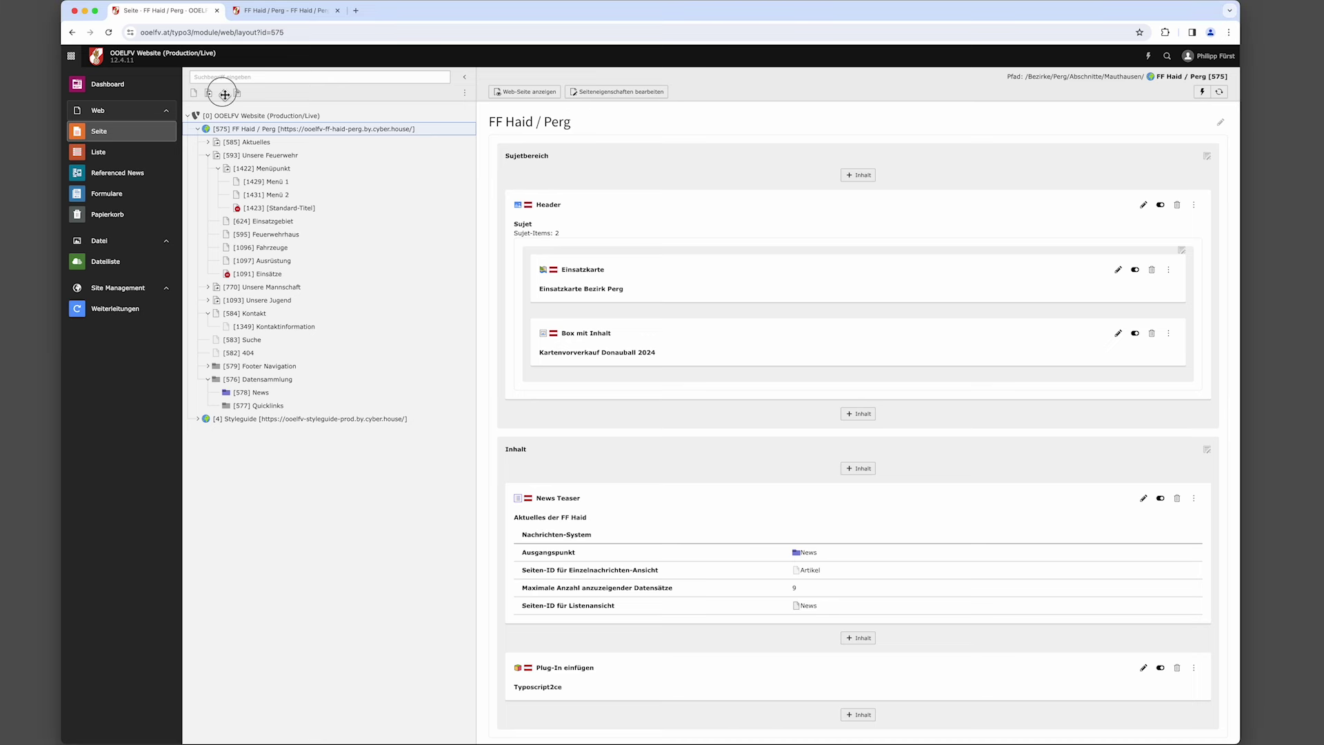
{"action": "left_click_drag", "start_coordinate": [224, 94], "coordinate": [265, 160]}
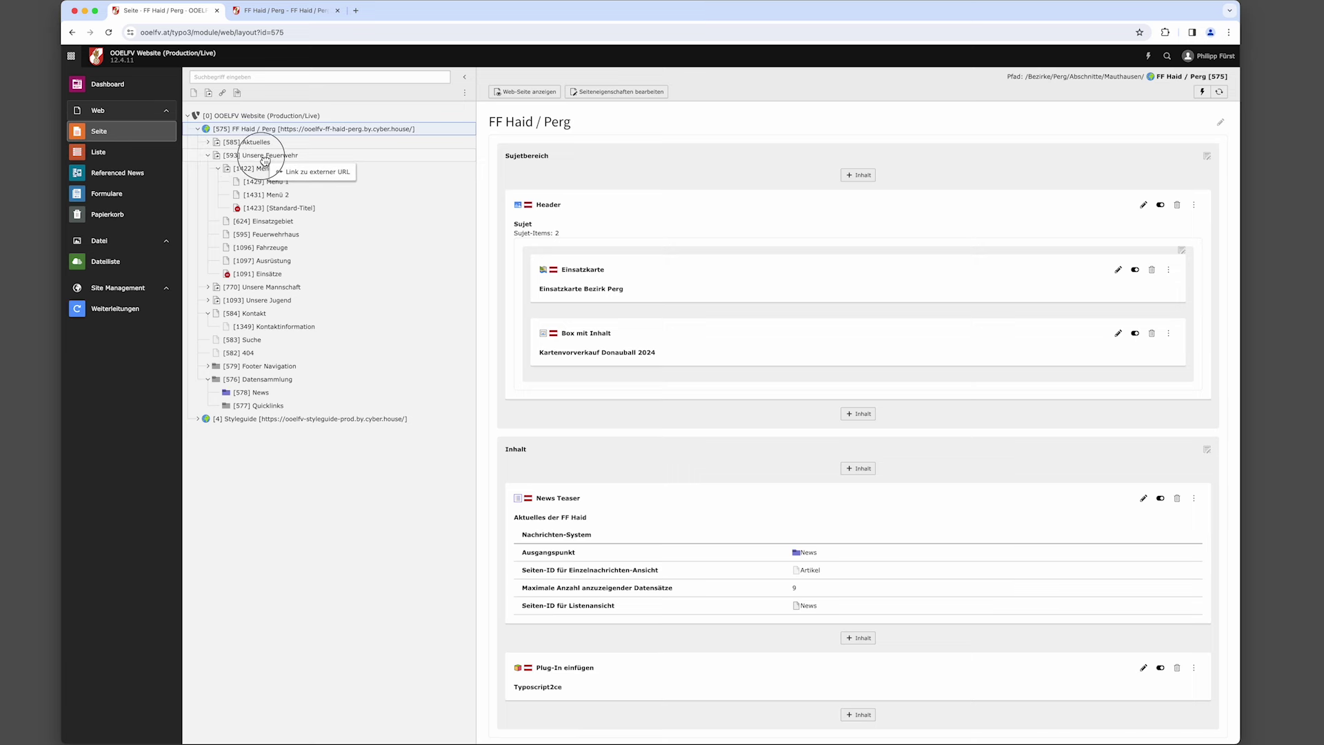
{"action": "left_click_drag", "start_coordinate": [265, 160], "coordinate": [183, 169]}
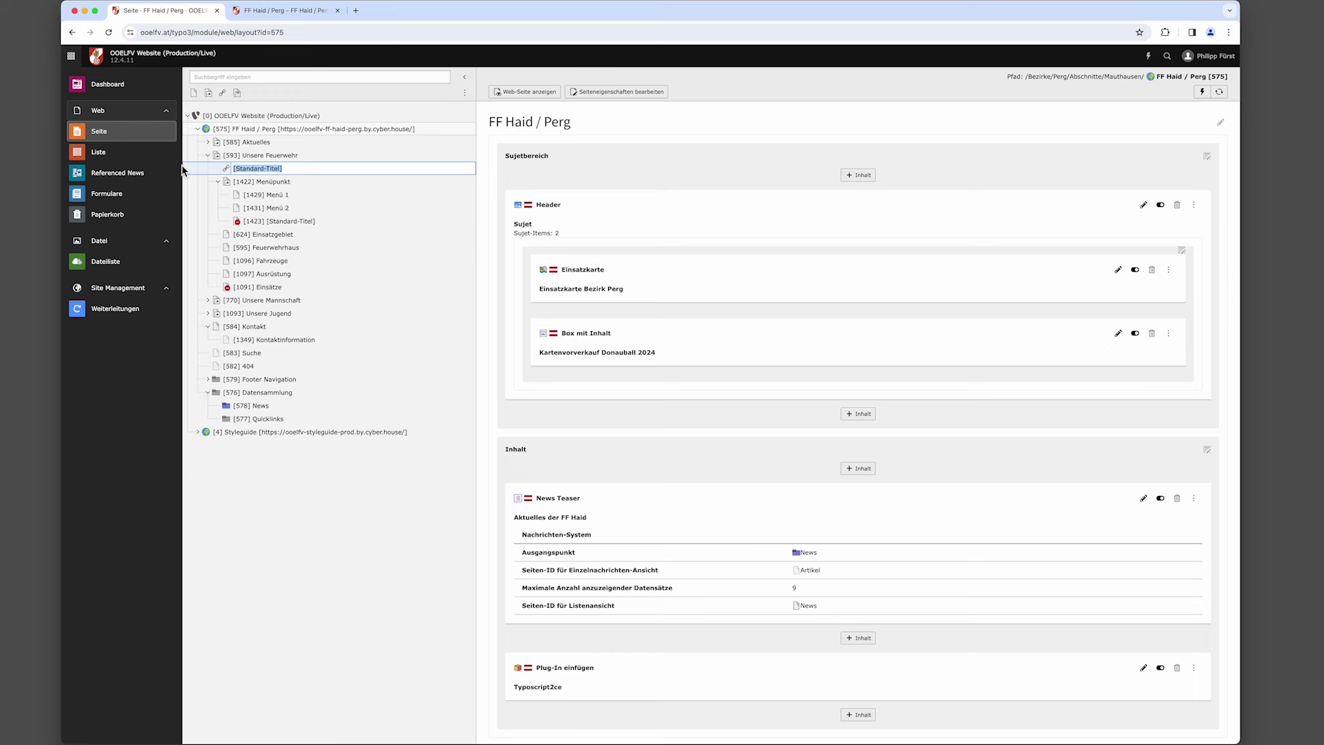
{"action": "type", "text": "BFKDO PErg"}
{"action": "key", "text": "BackSpace"}
{"action": "key", "text": "BackSpace"}
{"action": "type", "text": "erg"}
{"action": "key", "text": "Return"}
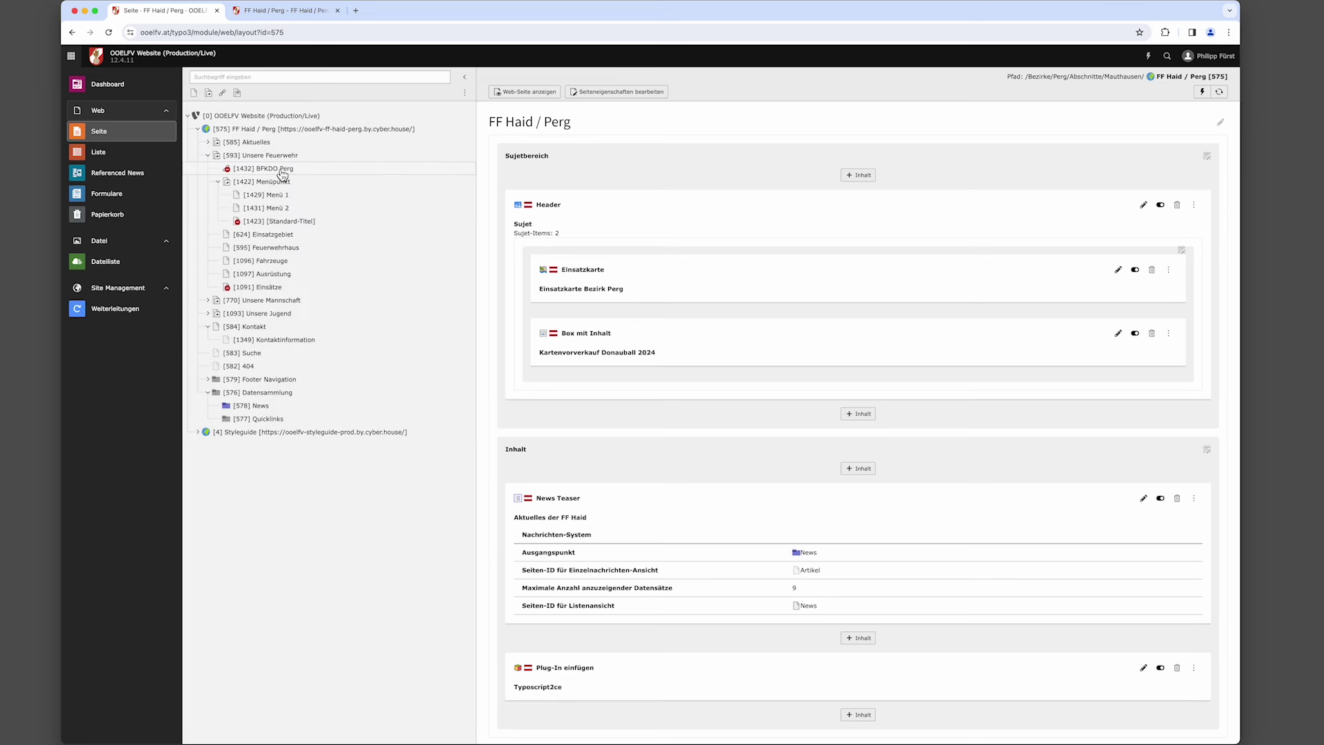
Set the BFKDO Perg page's external URL to pe.ooelfv.at, save it and close the page properties.
{"action": "left_click", "coordinate": [283, 173]}
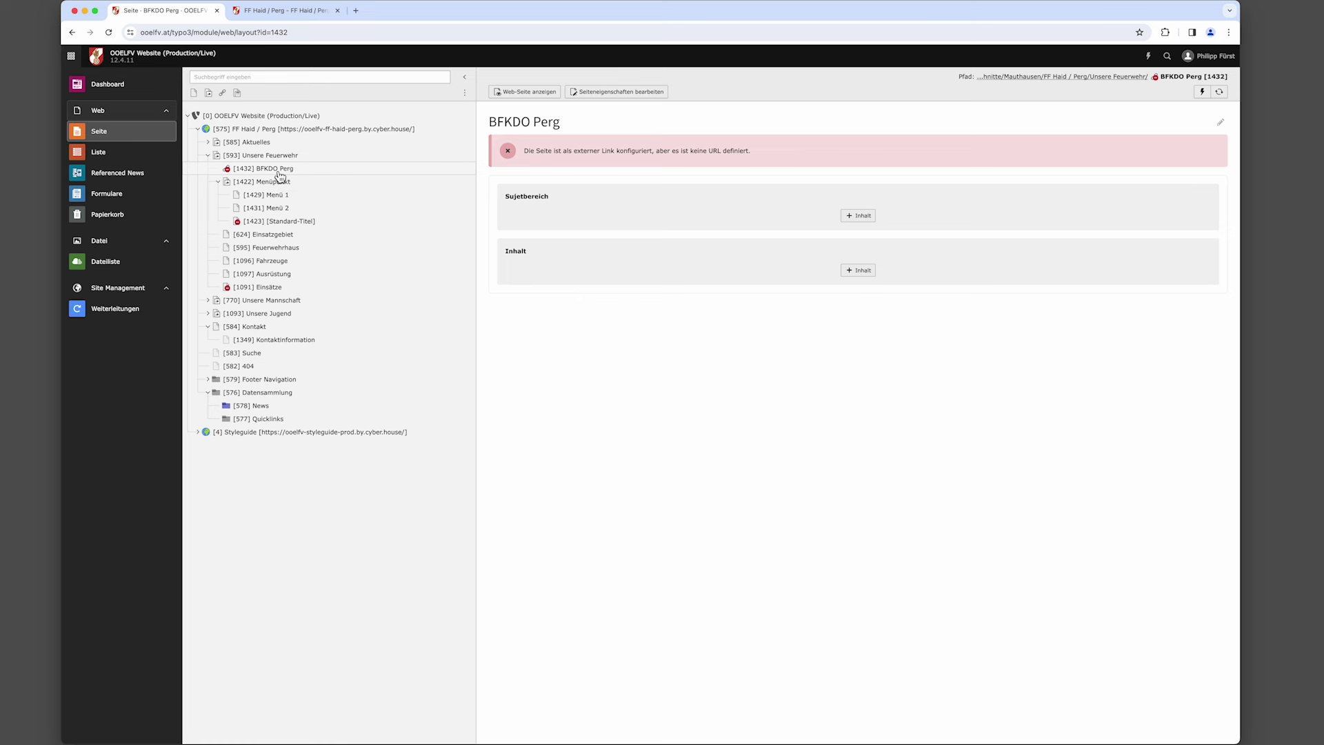
{"action": "left_click", "coordinate": [617, 97]}
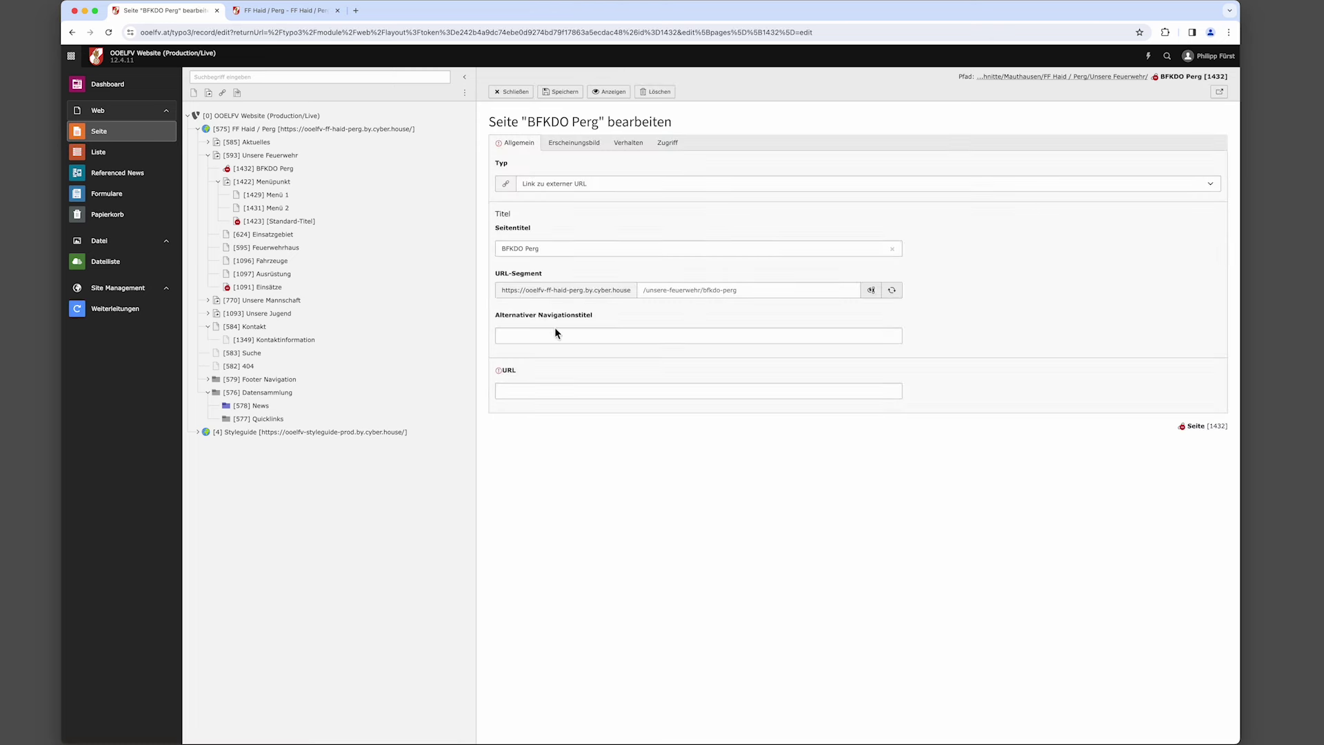
{"action": "left_click", "coordinate": [533, 391]}
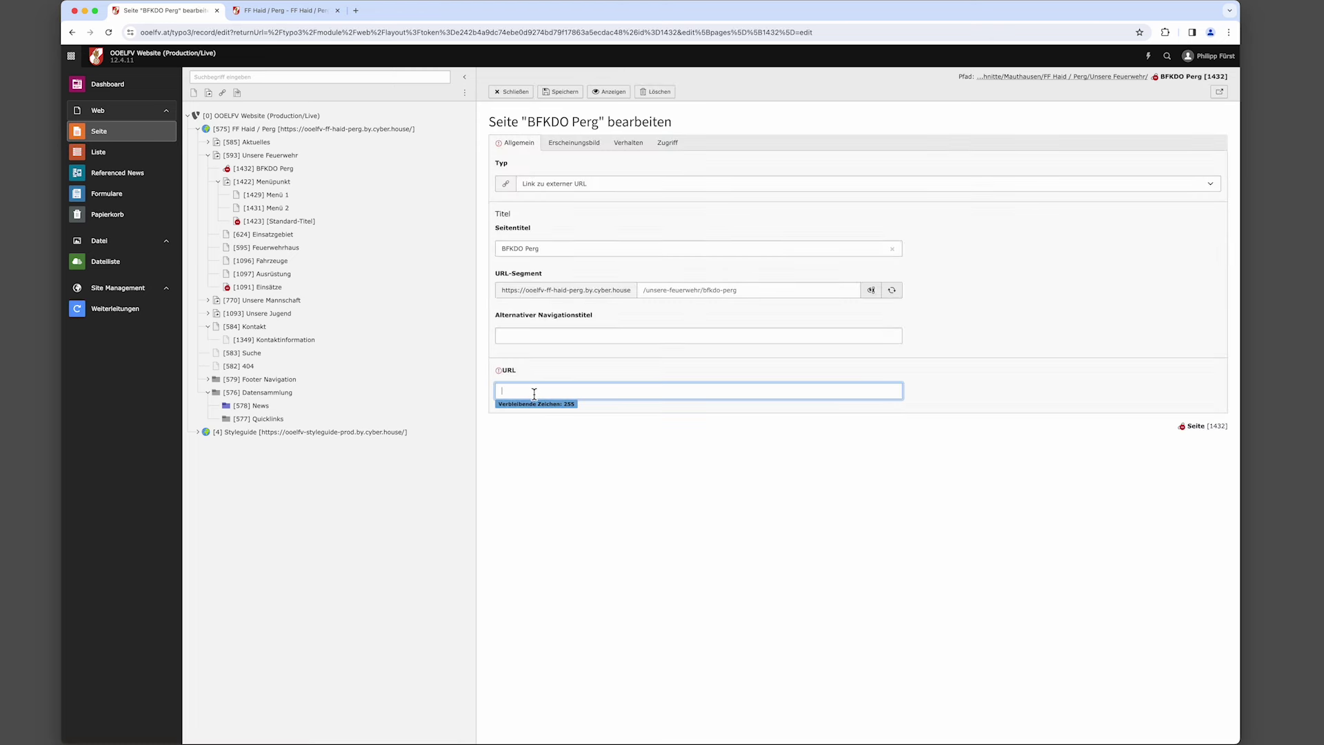
{"action": "type", "text": "pe.ooelfv.at"}
{"action": "left_click", "coordinate": [560, 92]}
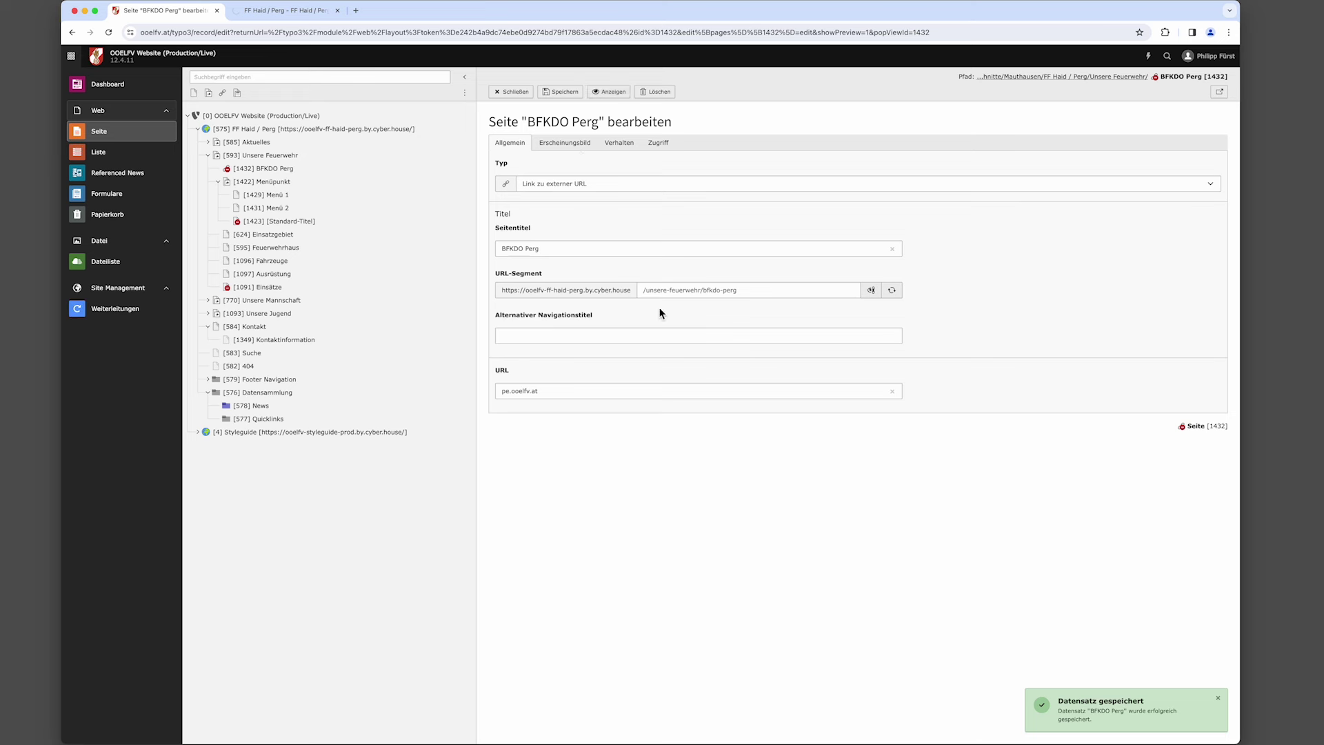
{"action": "left_click", "coordinate": [233, 172]}
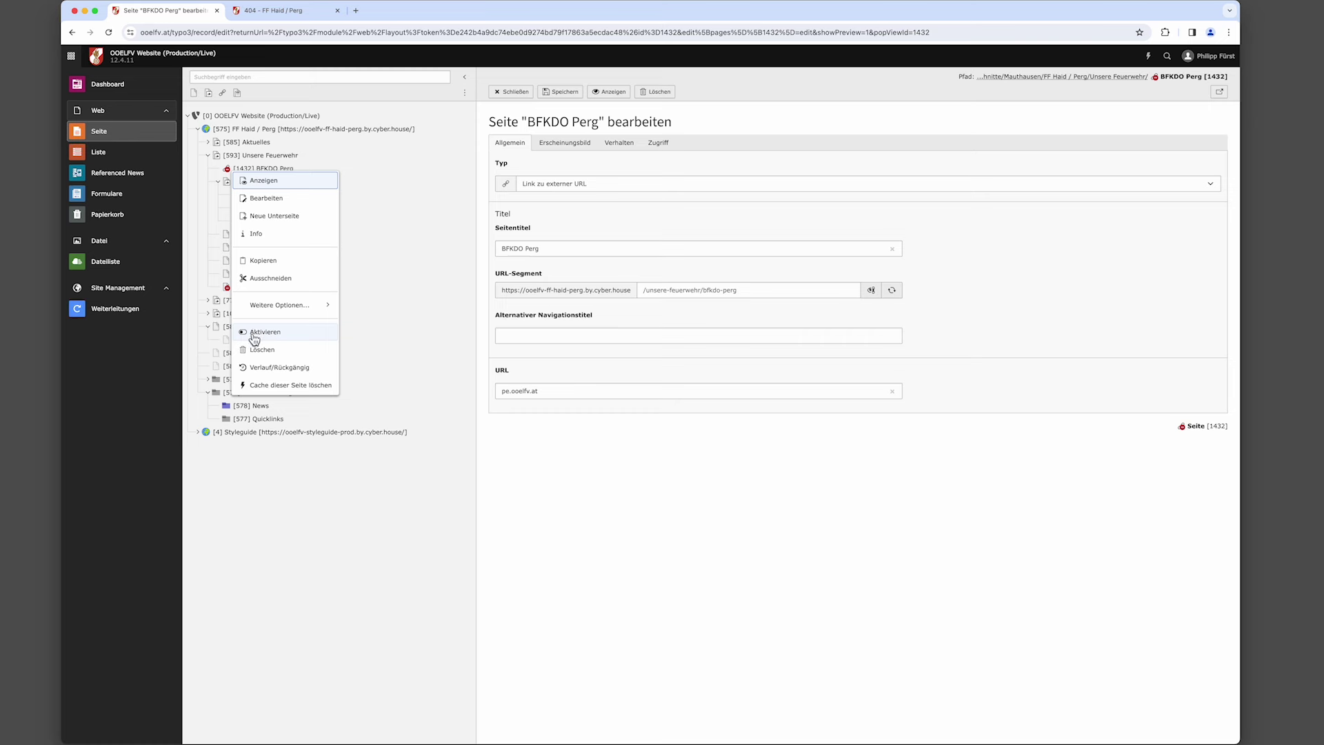
{"action": "left_click", "coordinate": [399, 172]}
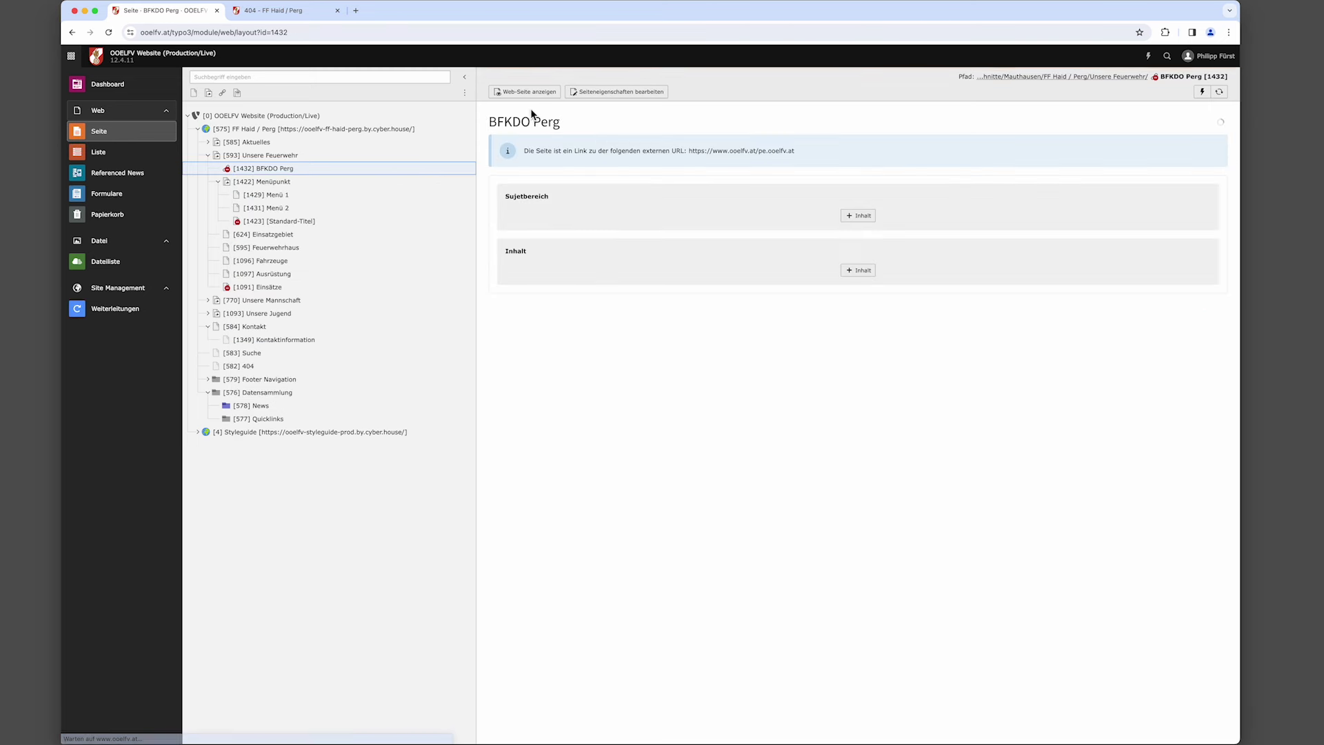
Make the BFKDO Perg page visible in its access settings, save it and clear the page cache.
{"action": "left_click", "coordinate": [622, 95]}
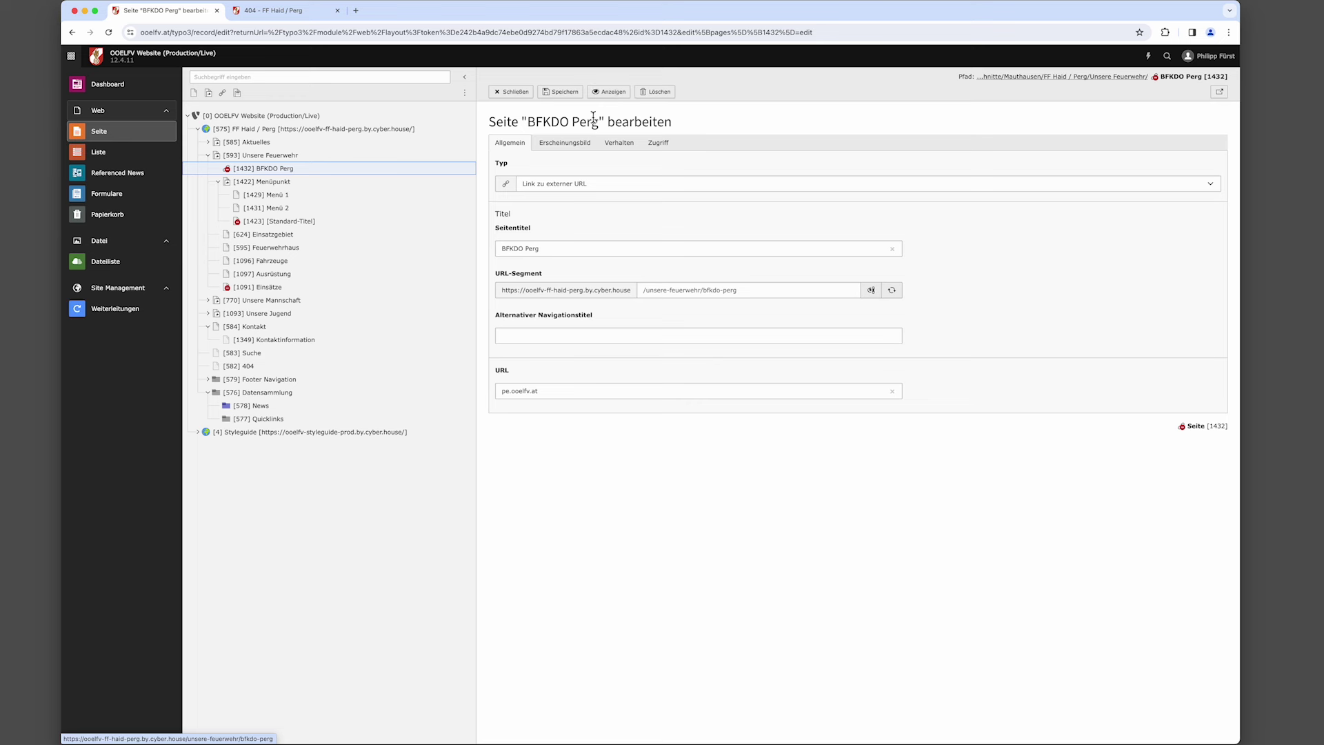
{"action": "left_click", "coordinate": [657, 145]}
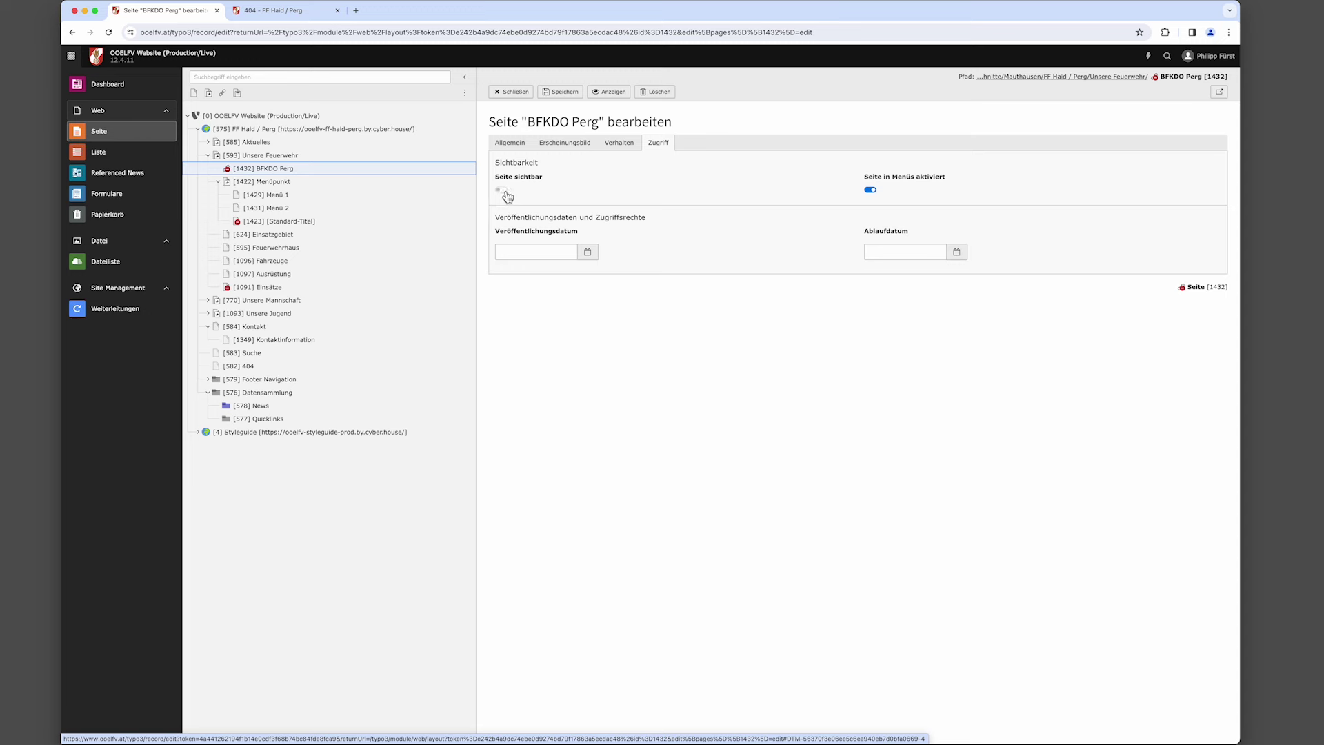
{"action": "left_click", "coordinate": [563, 95]}
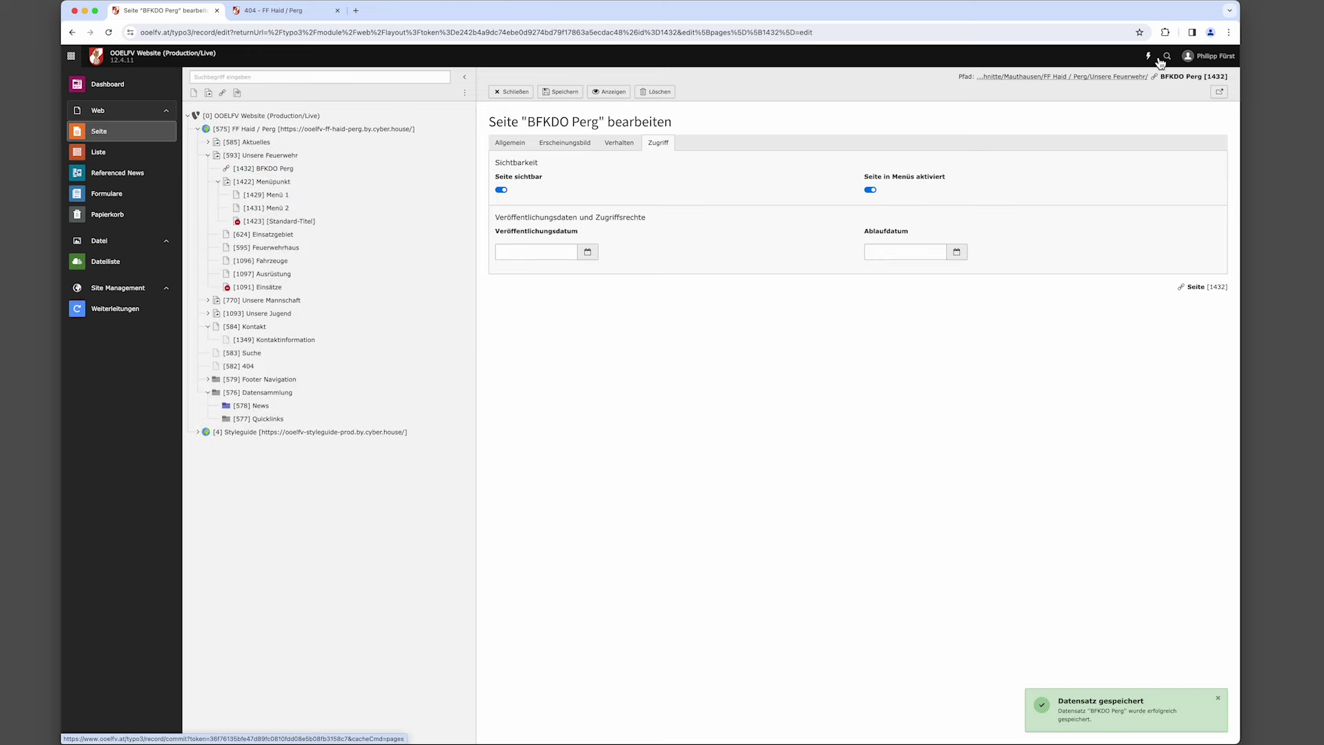
{"action": "left_click", "coordinate": [1159, 59]}
View the BFKDO Perg page on the website, reload it and check the Unsere Feuerwehr menu for its entry.
{"action": "left_click", "coordinate": [614, 93]}
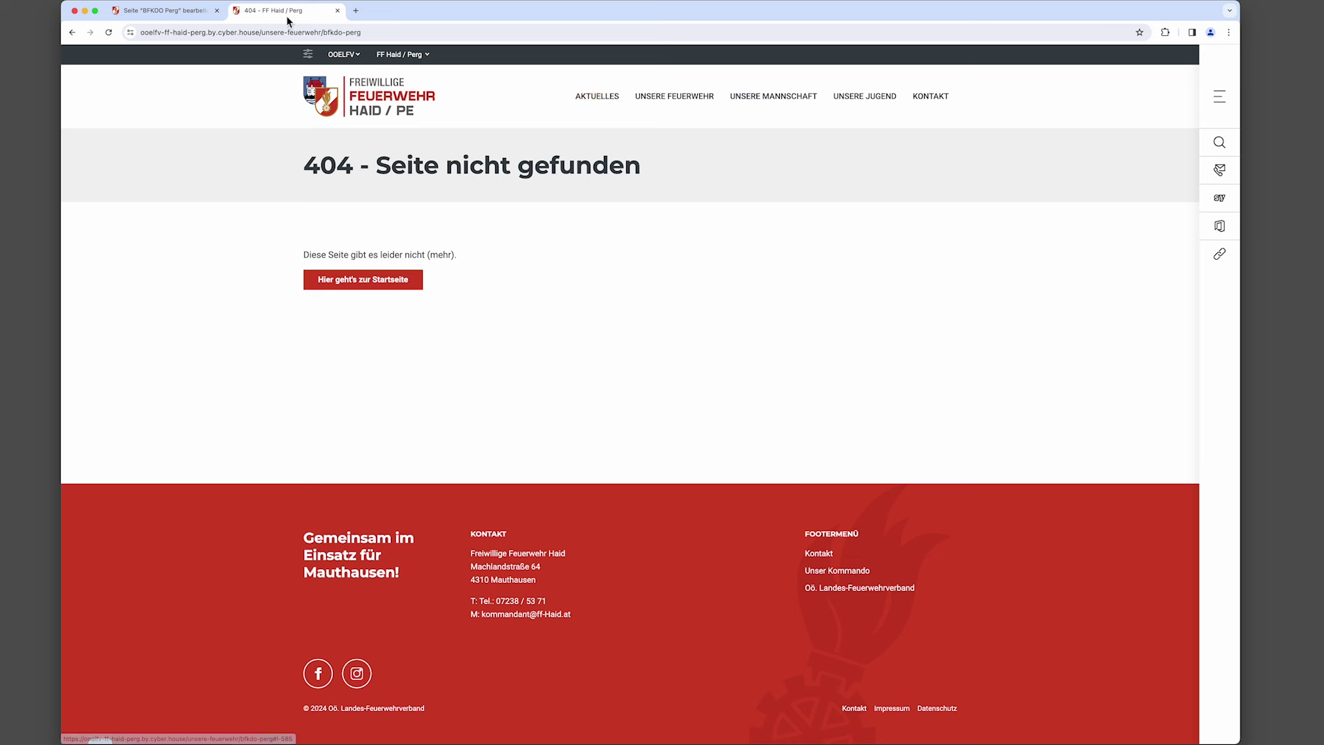
{"action": "key", "text": "super+r"}
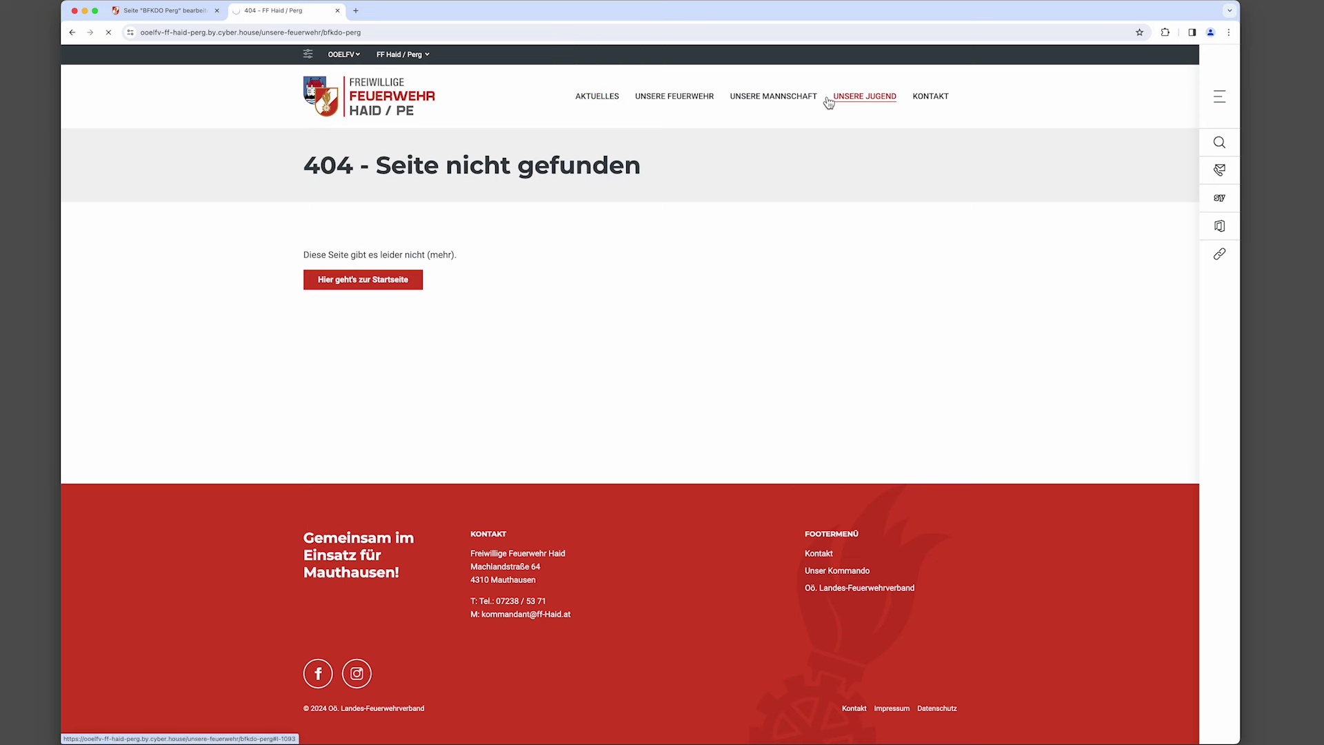
{"action": "left_click", "coordinate": [691, 99]}
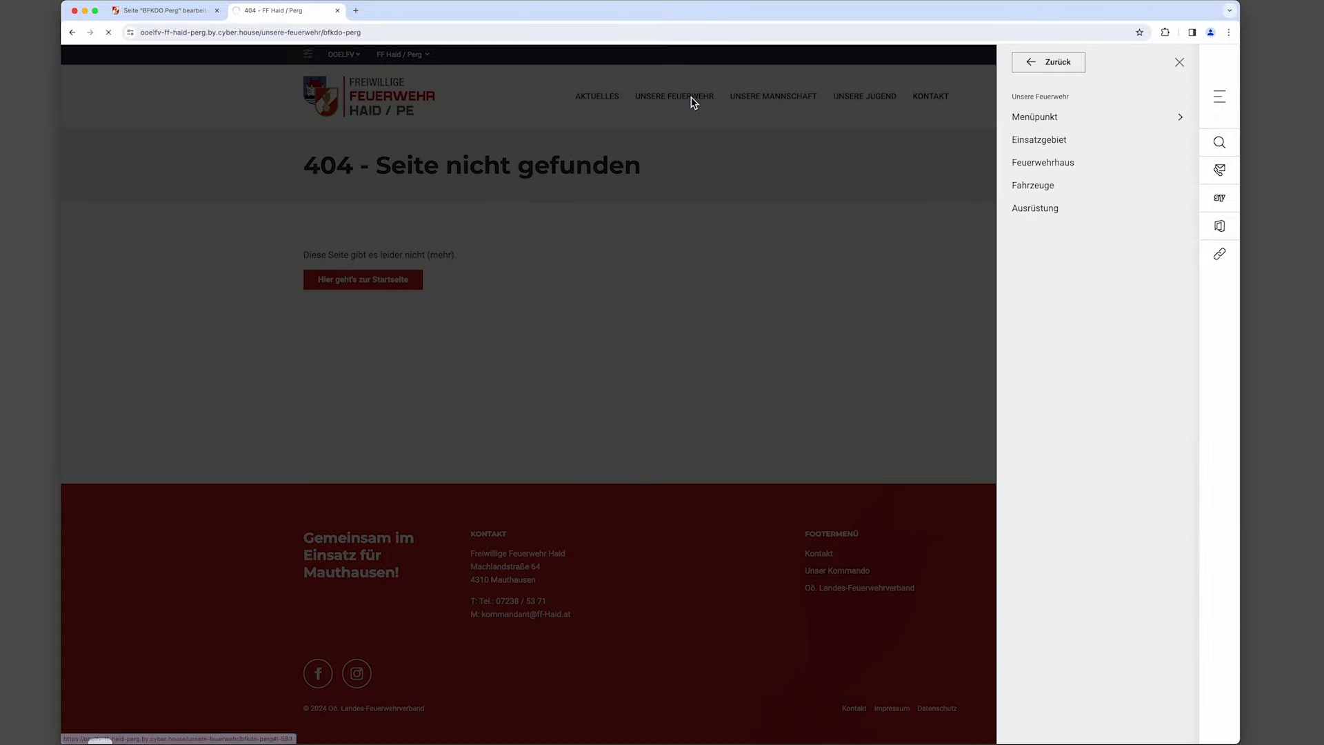
{"action": "left_click", "coordinate": [765, 100]}
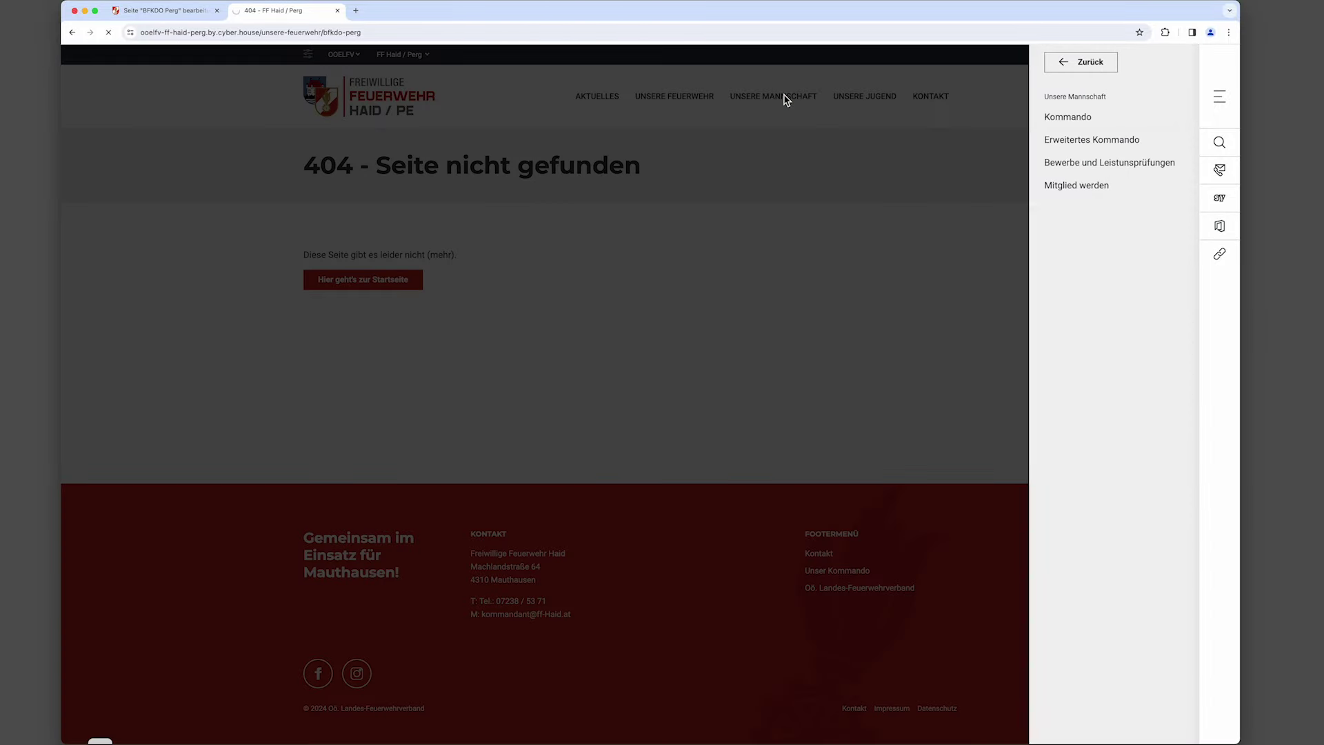
{"action": "left_click", "coordinate": [851, 101]}
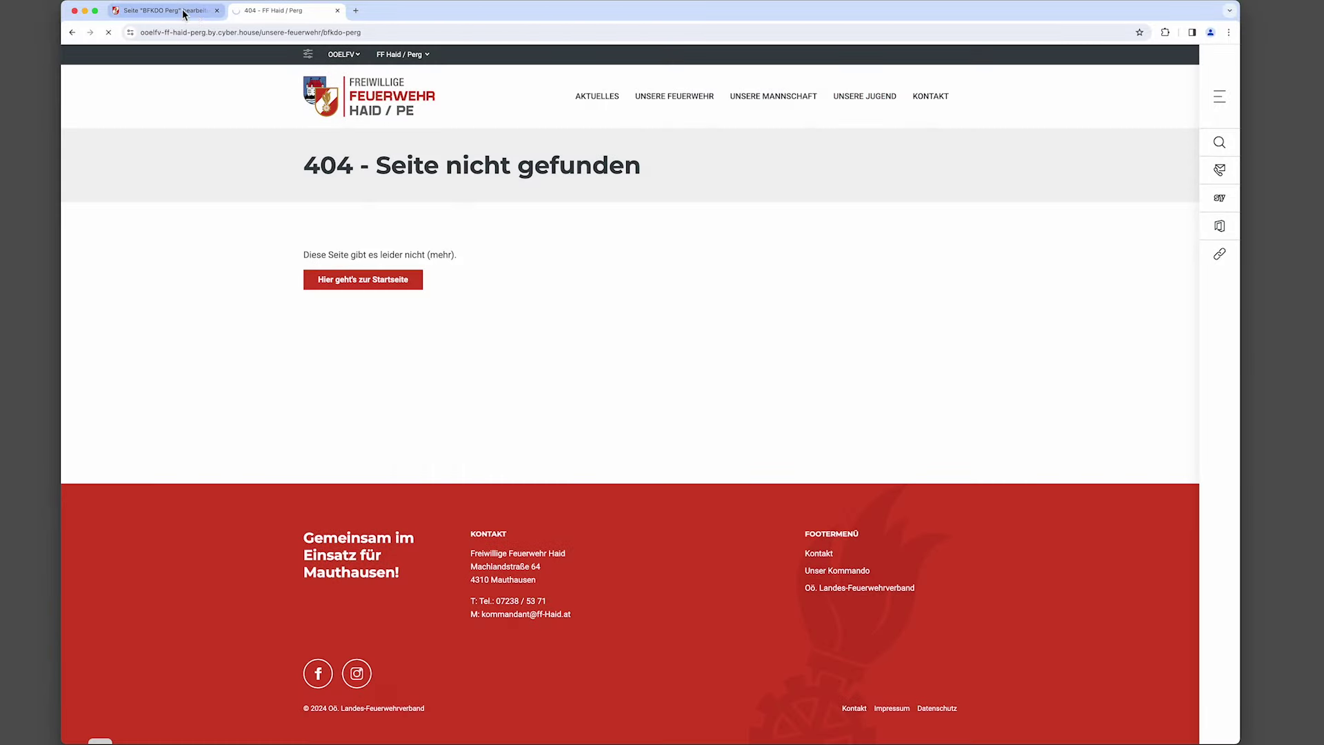
Return to the TYPO3 backend, collapse Menüpunkt in the page tree and open the Unsere Feuerwehr page.
{"action": "left_click", "coordinate": [181, 11]}
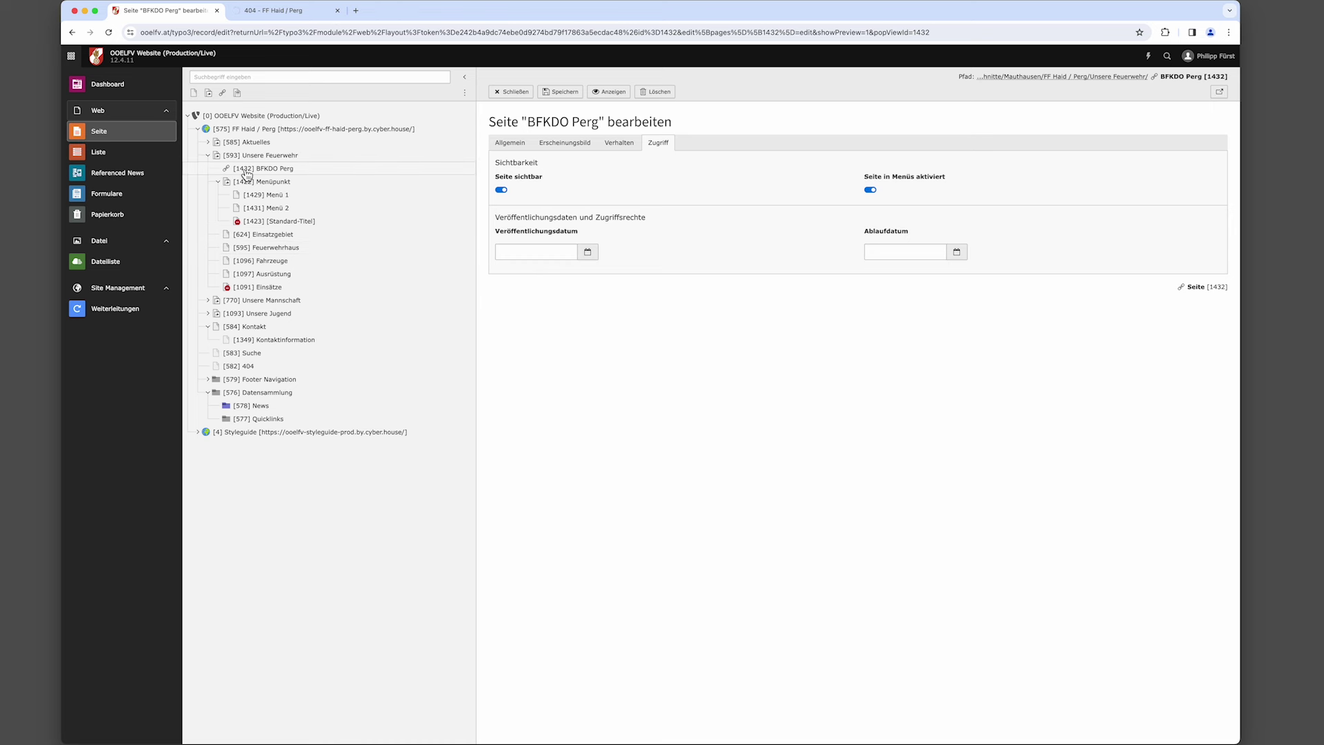
{"action": "left_click", "coordinate": [219, 182]}
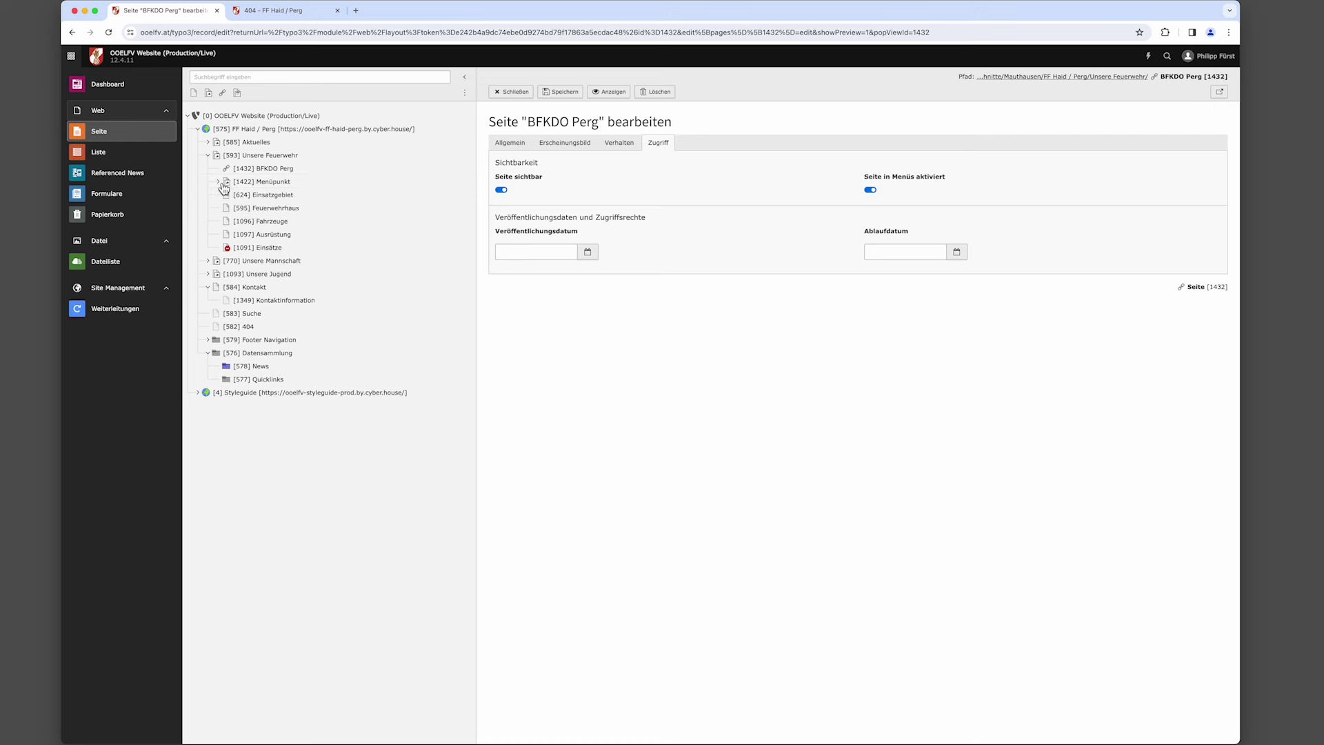
{"action": "left_click", "coordinate": [269, 155]}
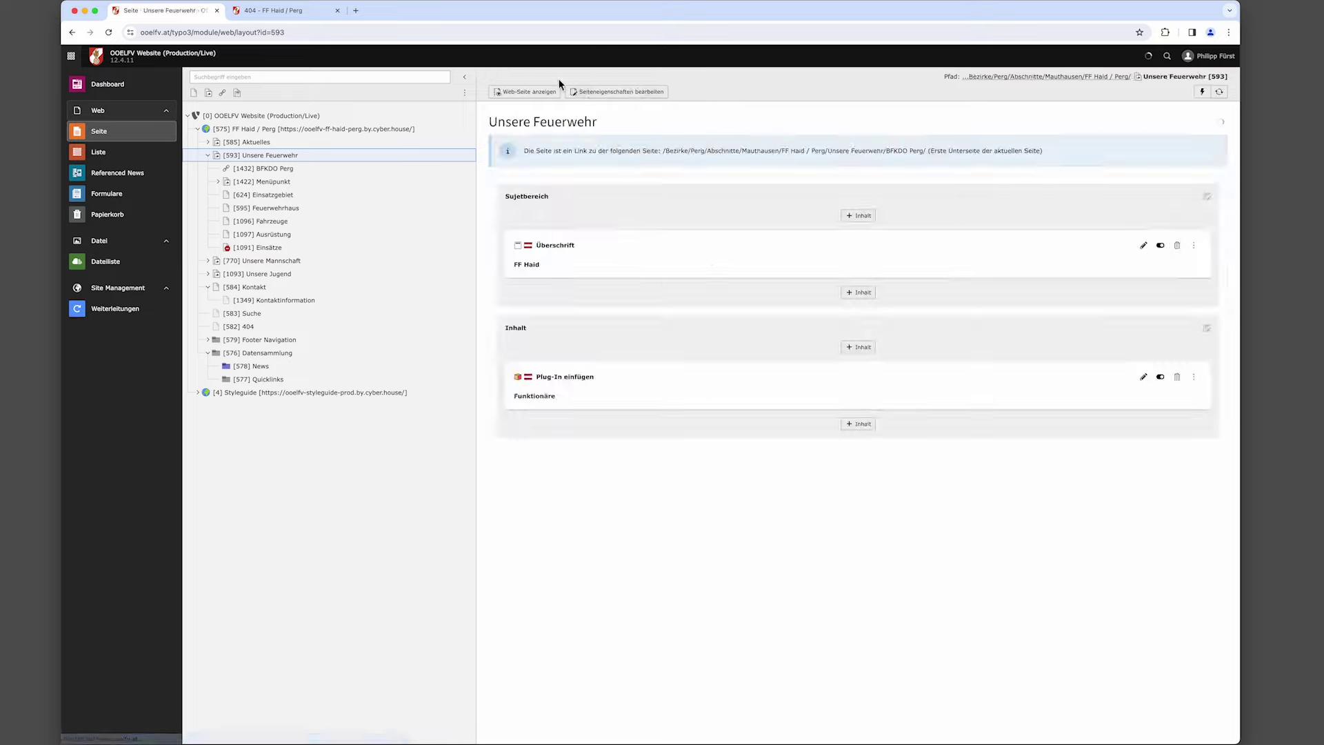
Test the BFKDO Perg link in the website's Unsere Feuerwehr menu, and close both website views.
{"action": "left_click", "coordinate": [279, 10]}
{"action": "left_click", "coordinate": [675, 97]}
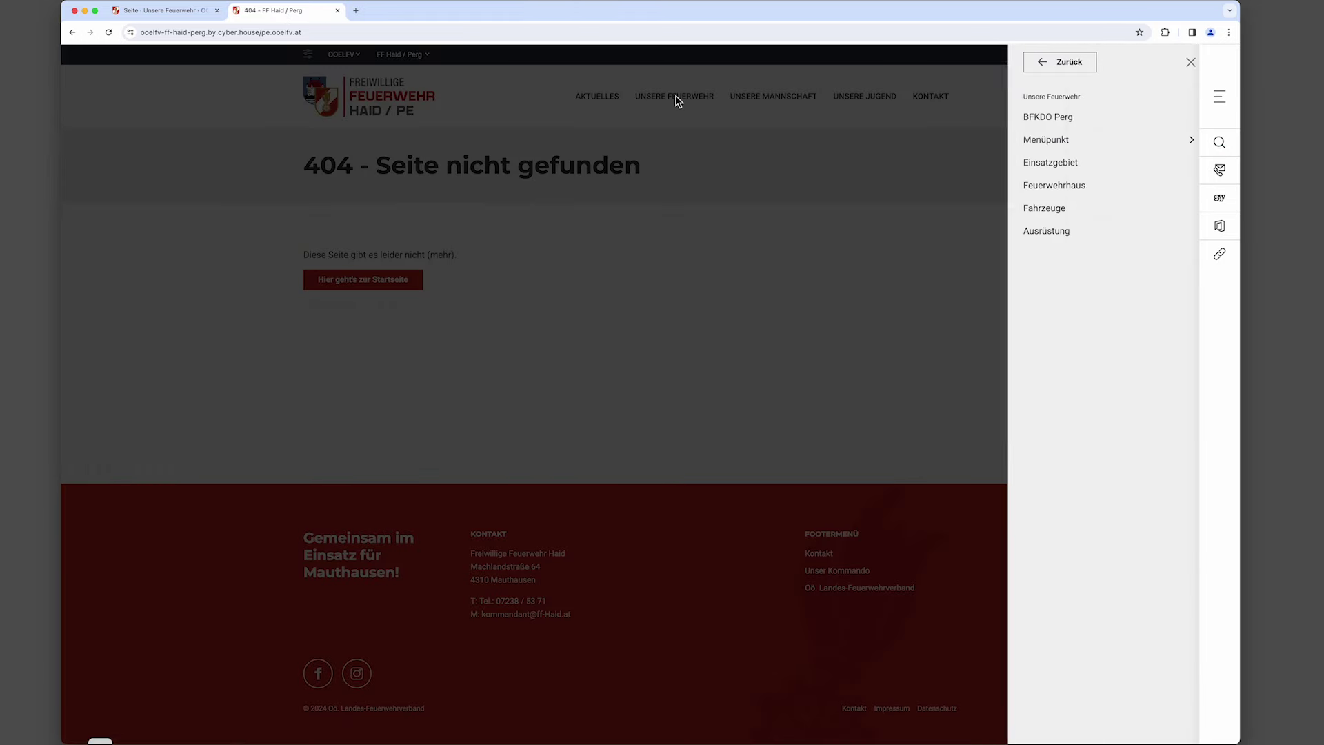
{"action": "left_click", "coordinate": [1036, 117]}
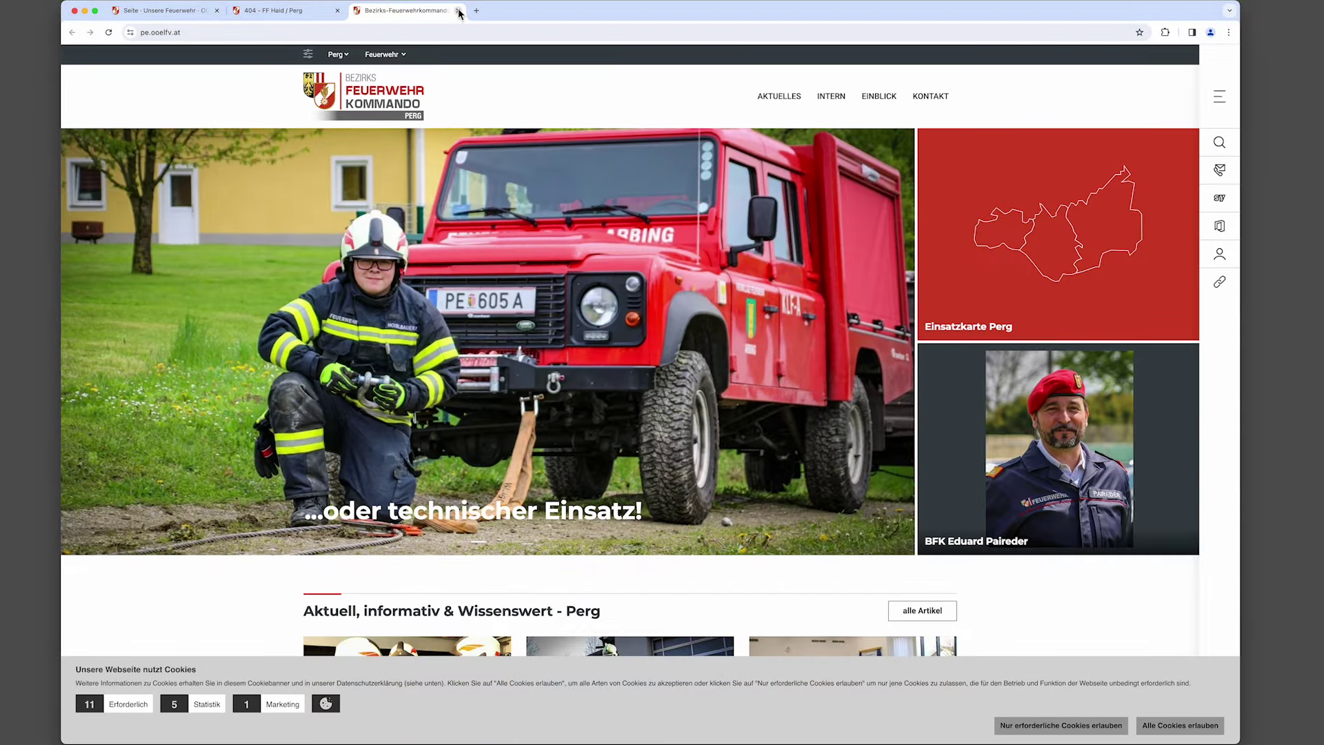
{"action": "left_click", "coordinate": [459, 11]}
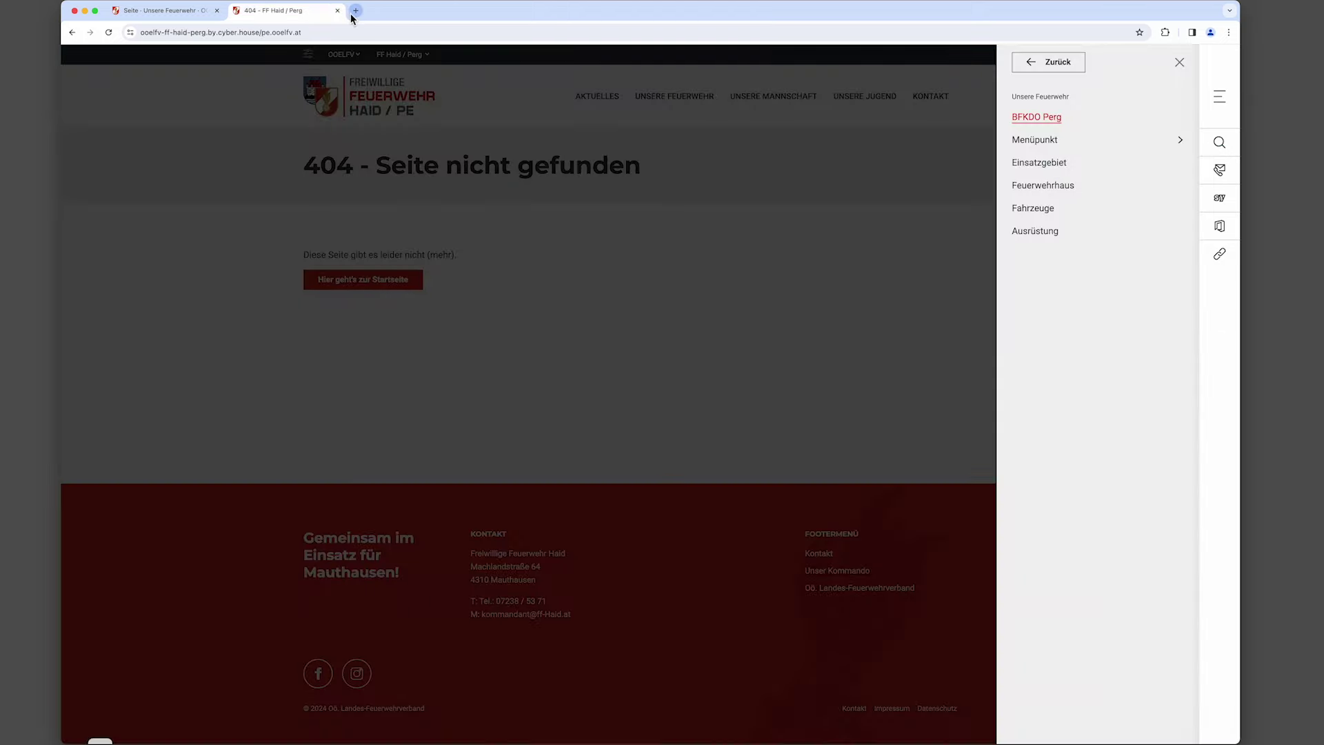
{"action": "left_click", "coordinate": [338, 11]}
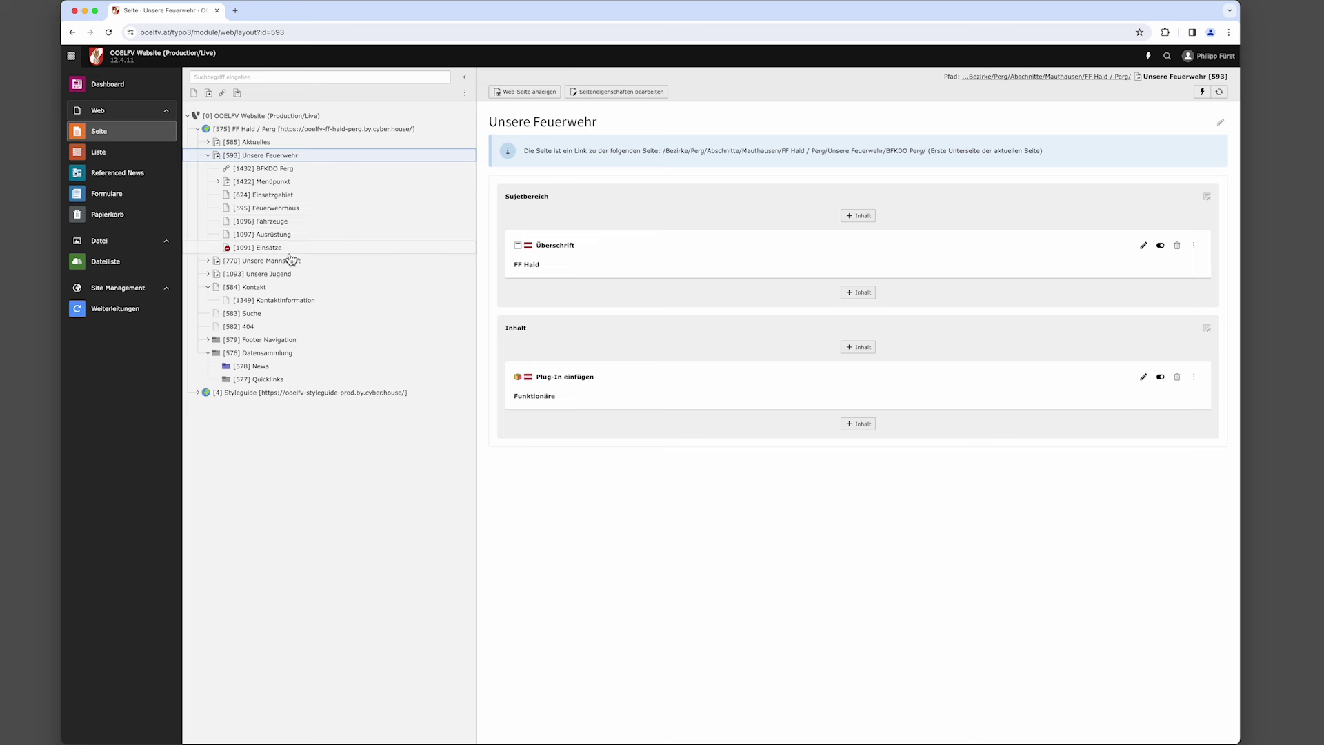
Add an Ankerlink page titled "Jugendbetreuer" as the first subpage of Unsere Feuerwehr.
{"action": "left_click", "coordinate": [239, 95]}
{"action": "left_click_drag", "start_coordinate": [238, 94], "coordinate": [255, 163]}
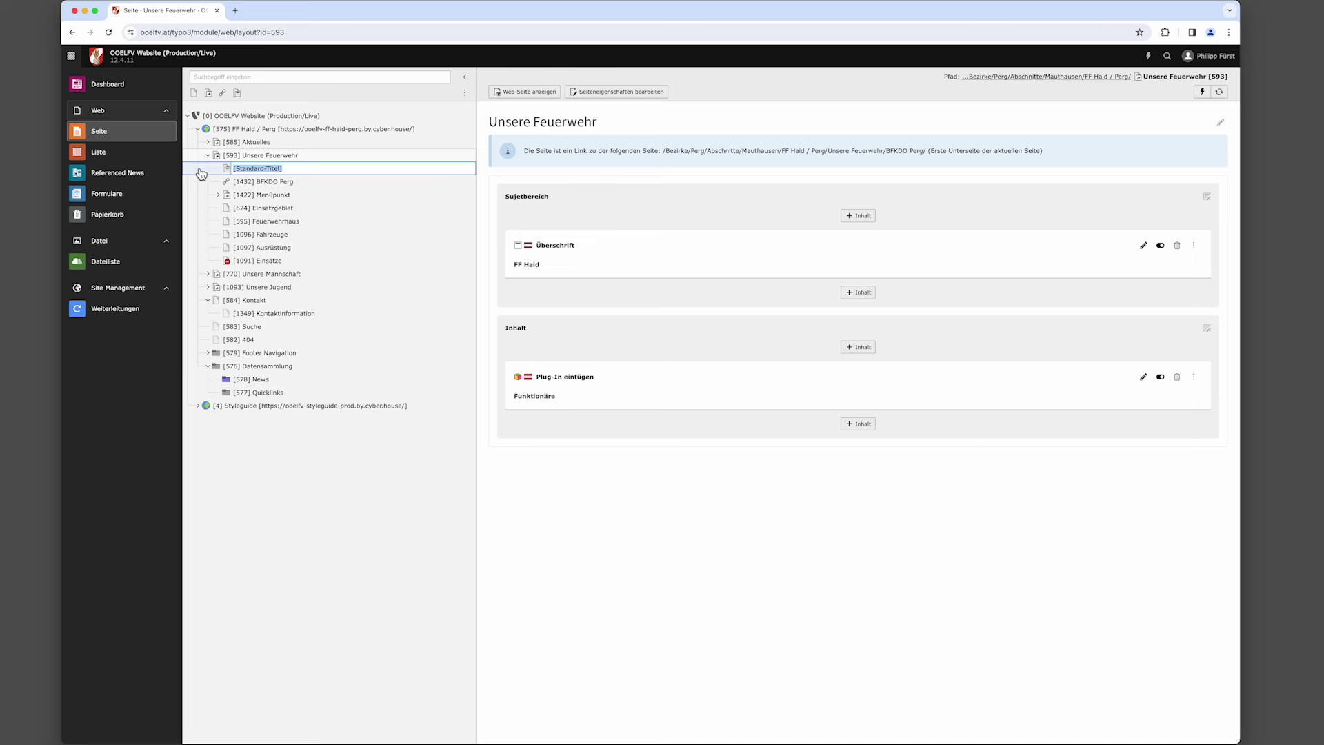
{"action": "type", "text": "Jugendbetreuer"}
{"action": "key", "text": "Return"}
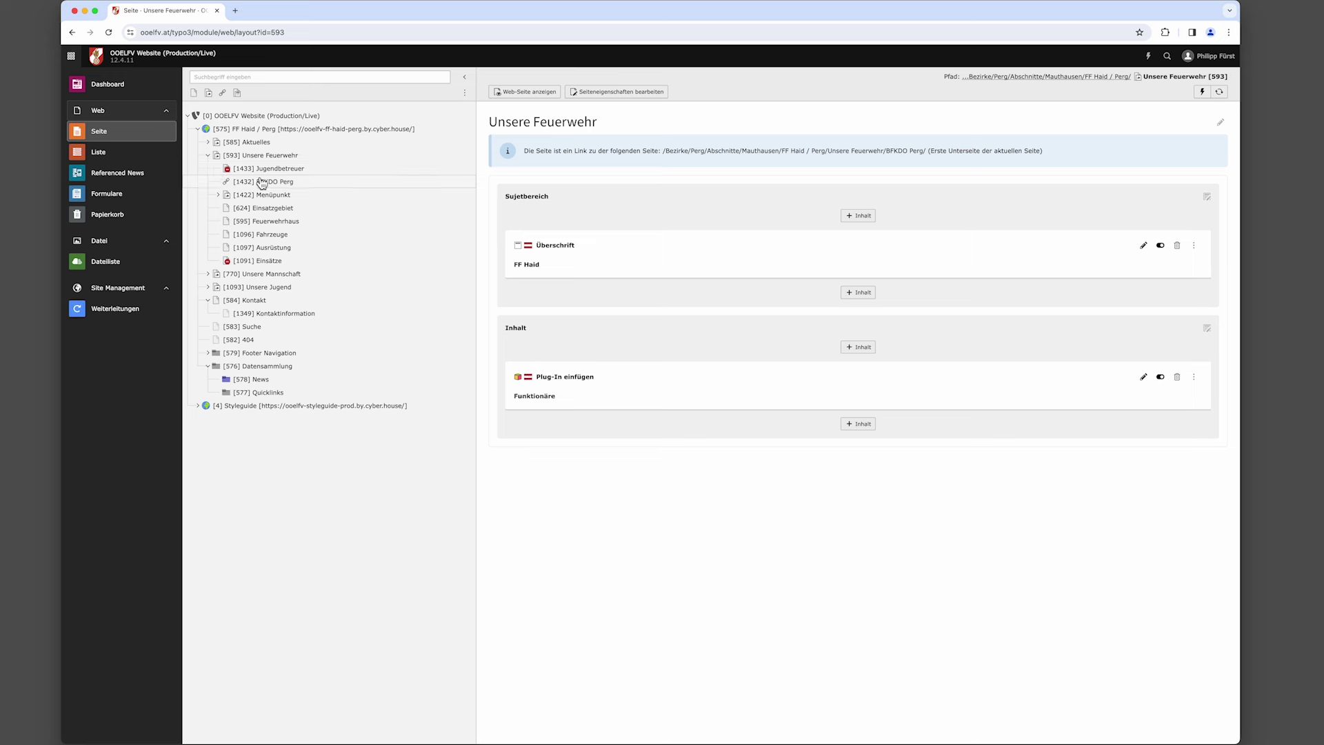
Set the new Jugendbetreuer page's anchor link to the existing Jugendbetreuer page under Unsere Jugend.
{"action": "left_click", "coordinate": [274, 170]}
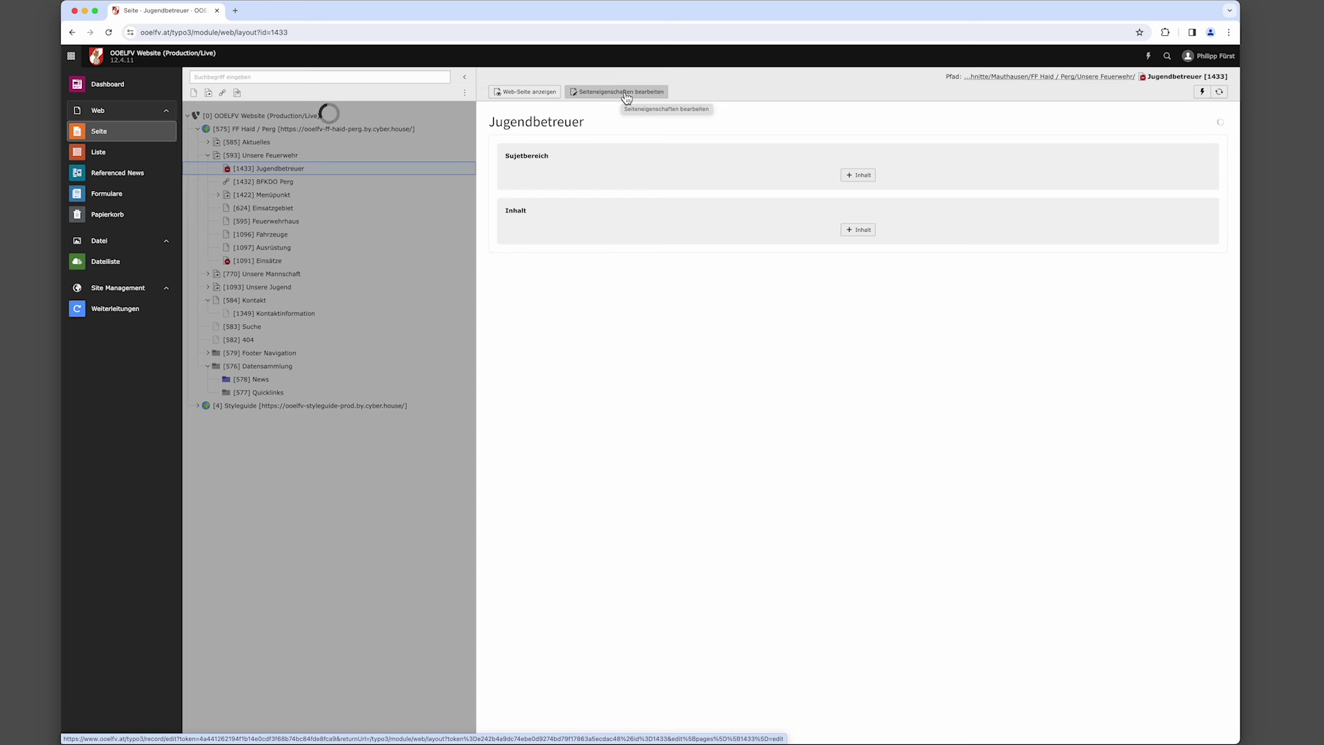
{"action": "left_click", "coordinate": [627, 95]}
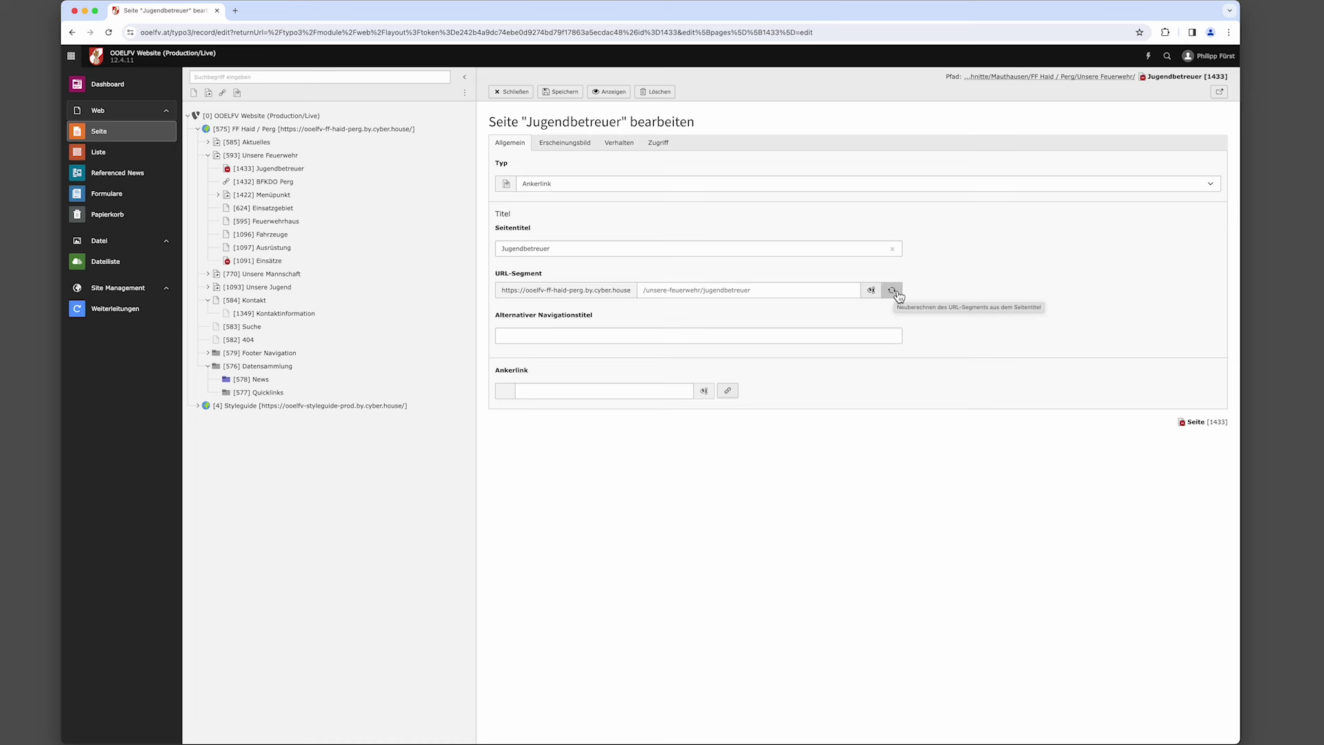
{"action": "left_click", "coordinate": [730, 392]}
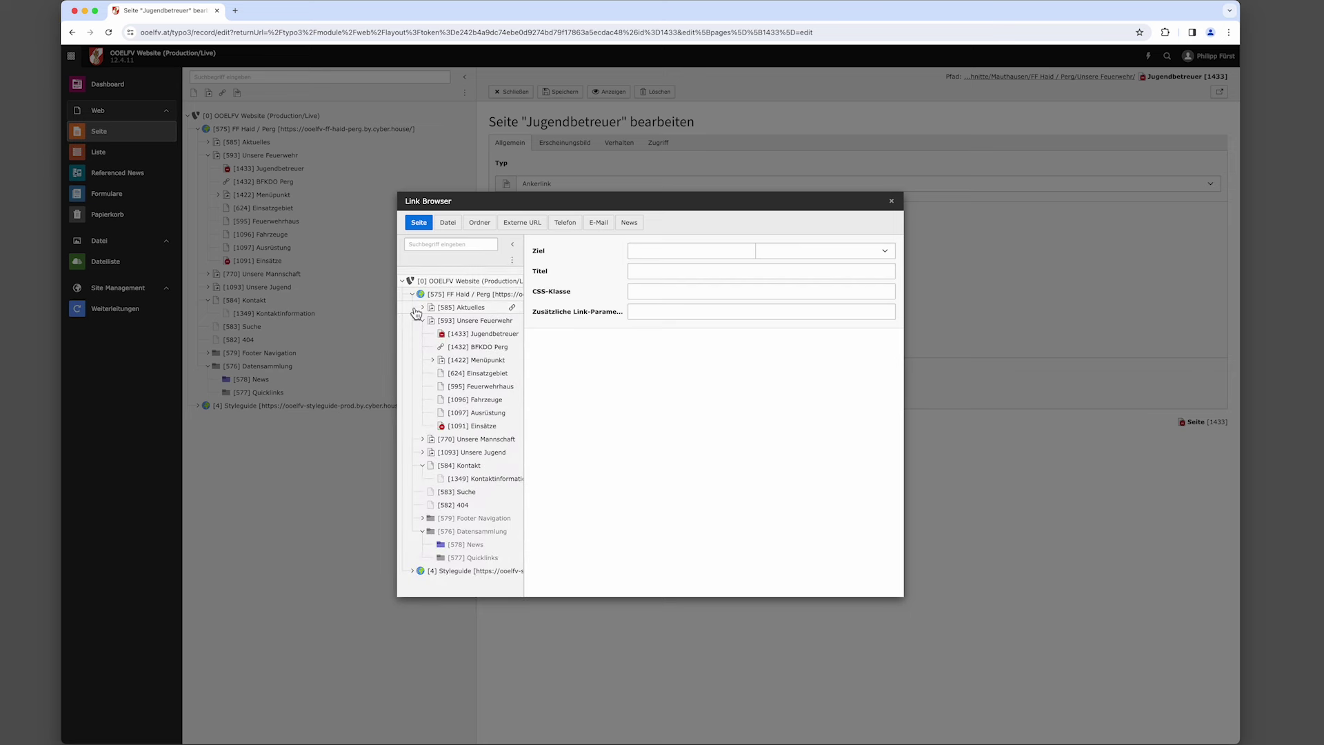
{"action": "left_click", "coordinate": [423, 453]}
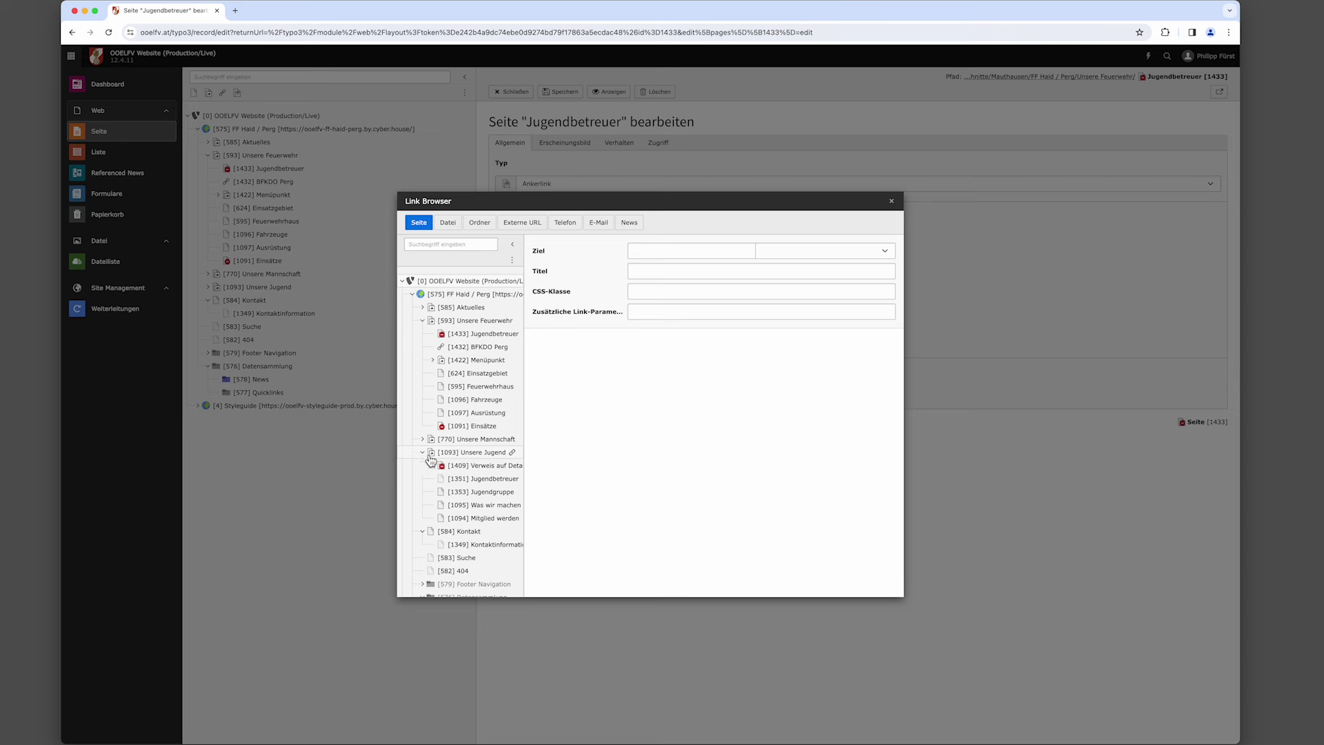
{"action": "left_click", "coordinate": [516, 480]}
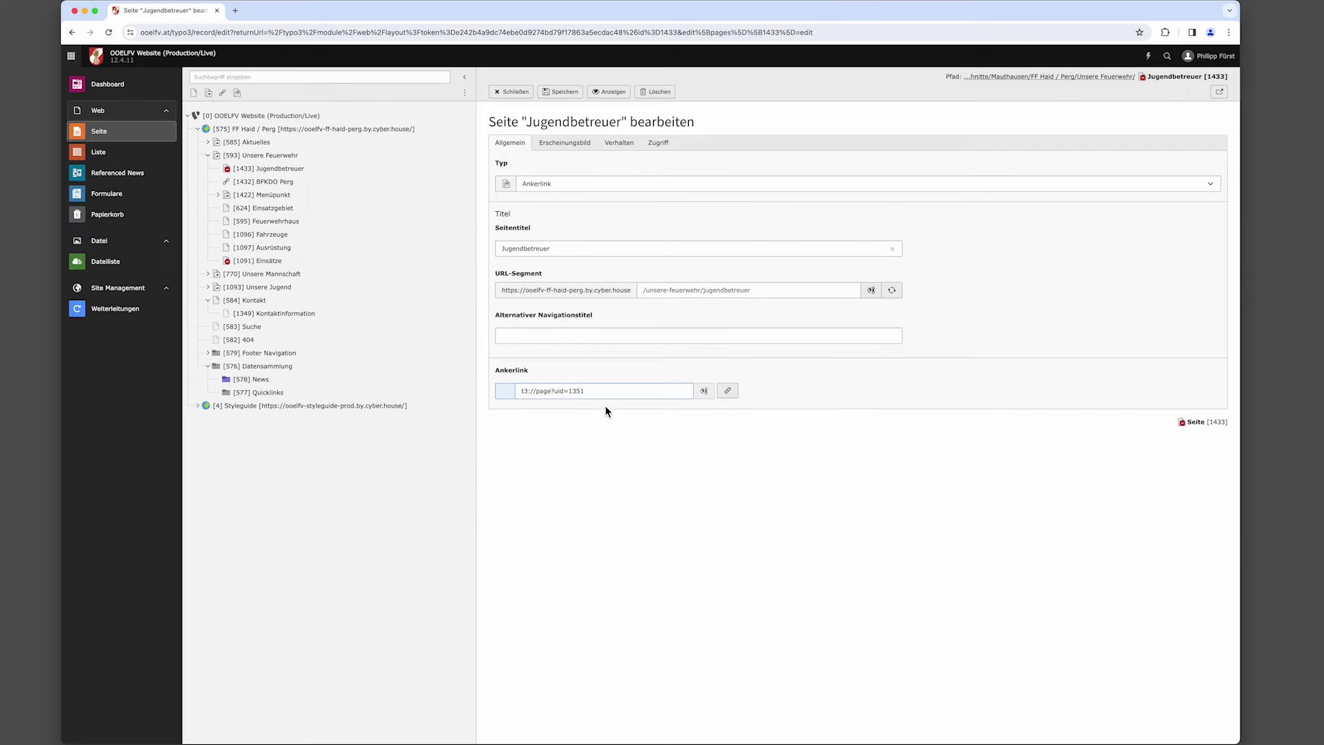
Compare the anchor link's page ID with the subpages of Unsere Jugend, and save the Jugendbetreuer link page.
{"action": "double_click", "coordinate": [578, 391]}
{"action": "left_click", "coordinate": [208, 286]}
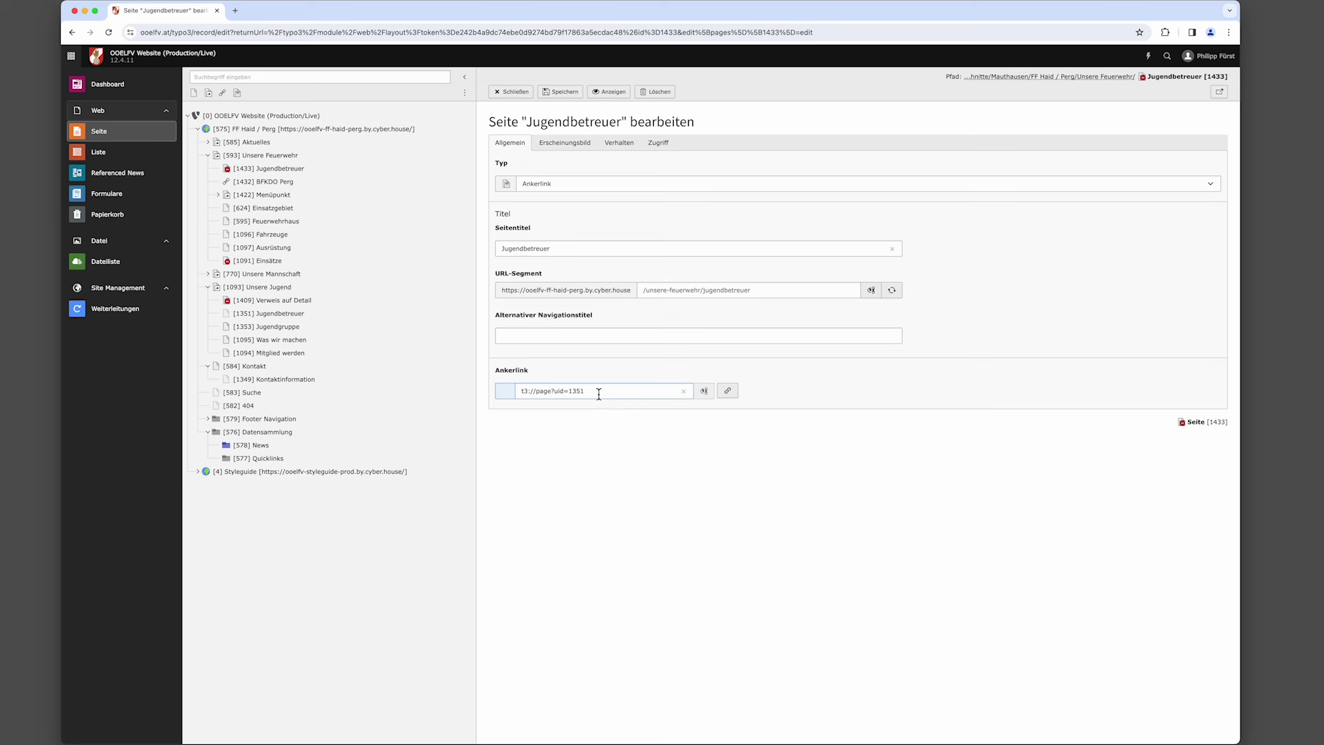
{"action": "left_click", "coordinate": [563, 93]}
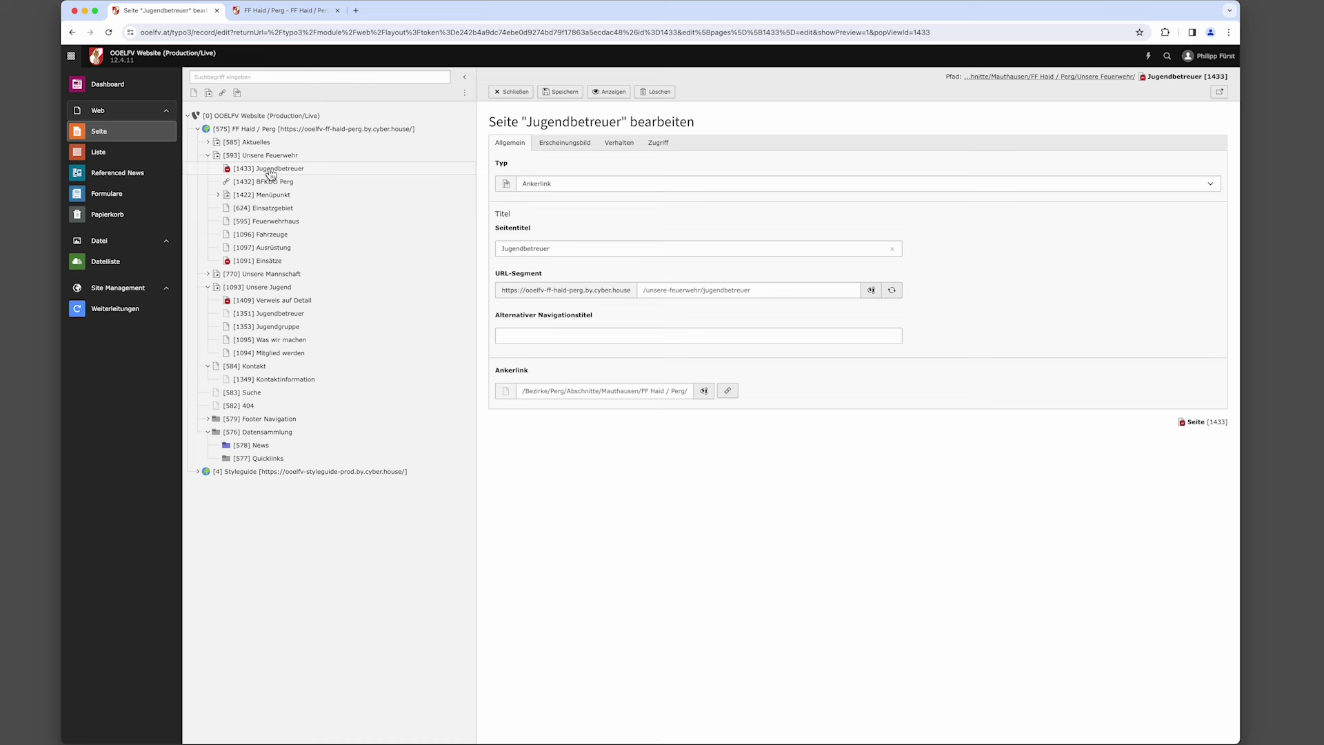
Activate the Jugendbetreuer link page under Unsere Feuerwehr and save it.
{"action": "right_click", "coordinate": [275, 173]}
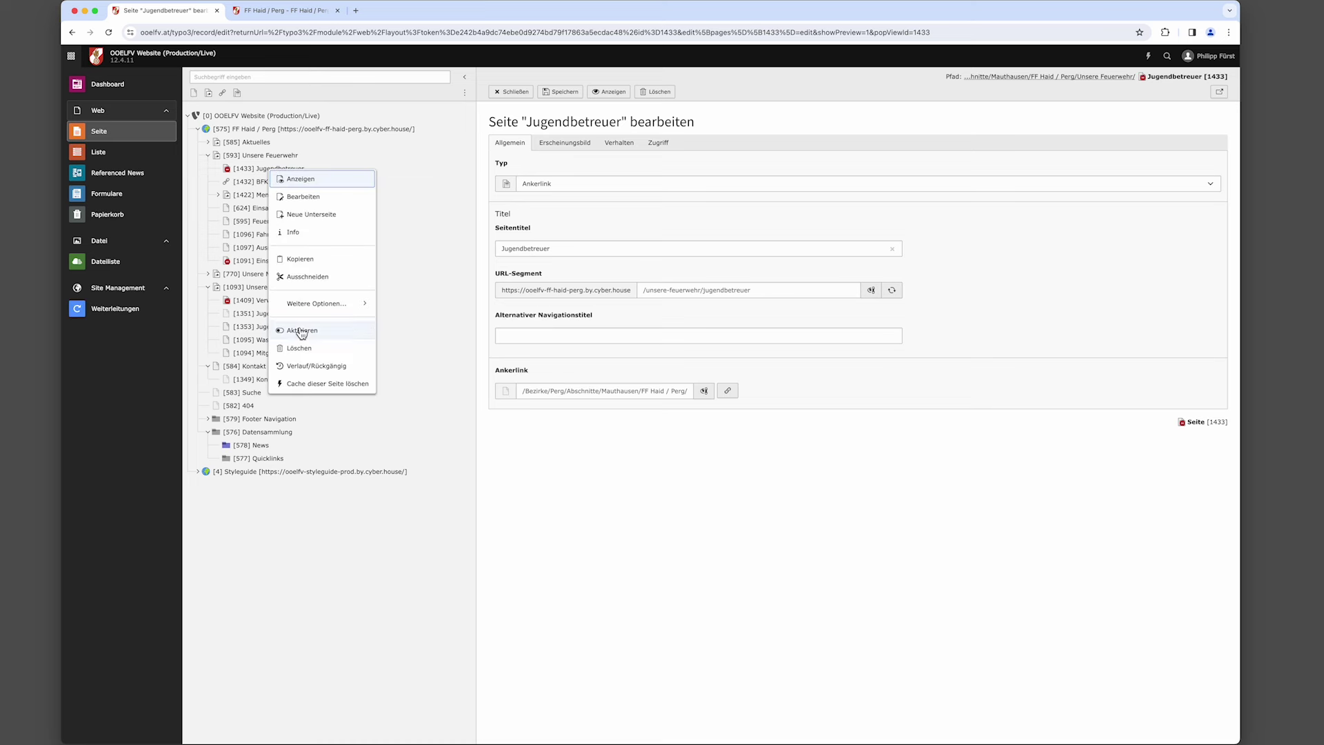
{"action": "left_click", "coordinate": [296, 333]}
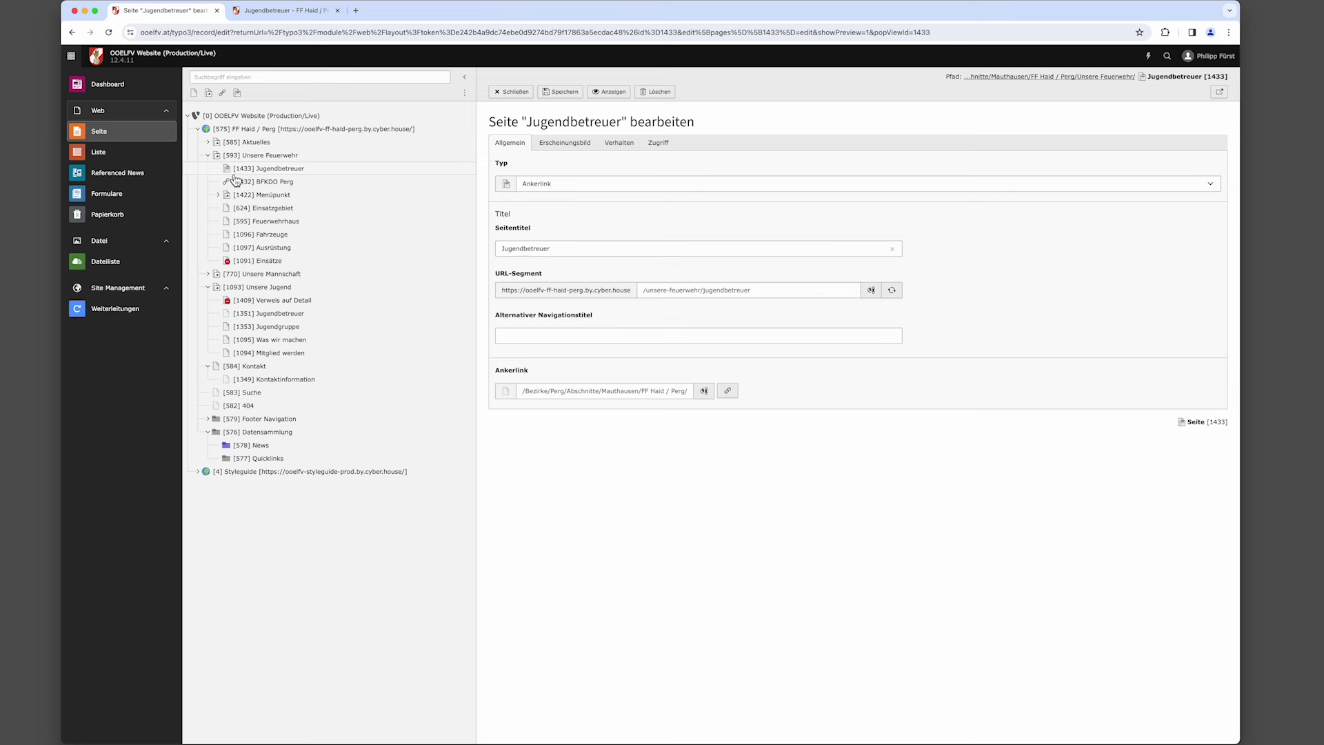
{"action": "left_click", "coordinate": [549, 95]}
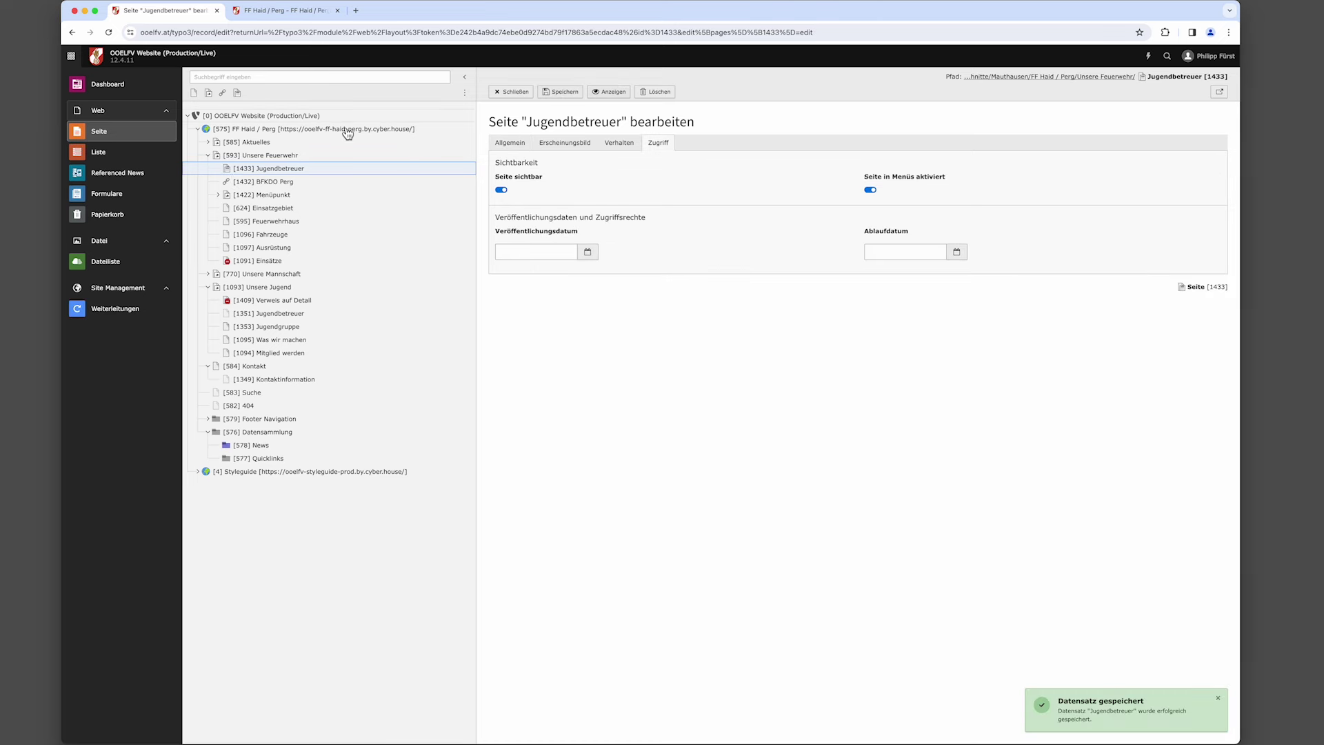
View the FF Haid / Perg website, follow Jugendbetreuer in the Unsere Feuerwehr menu and look through the target page.
{"action": "left_click", "coordinate": [273, 131]}
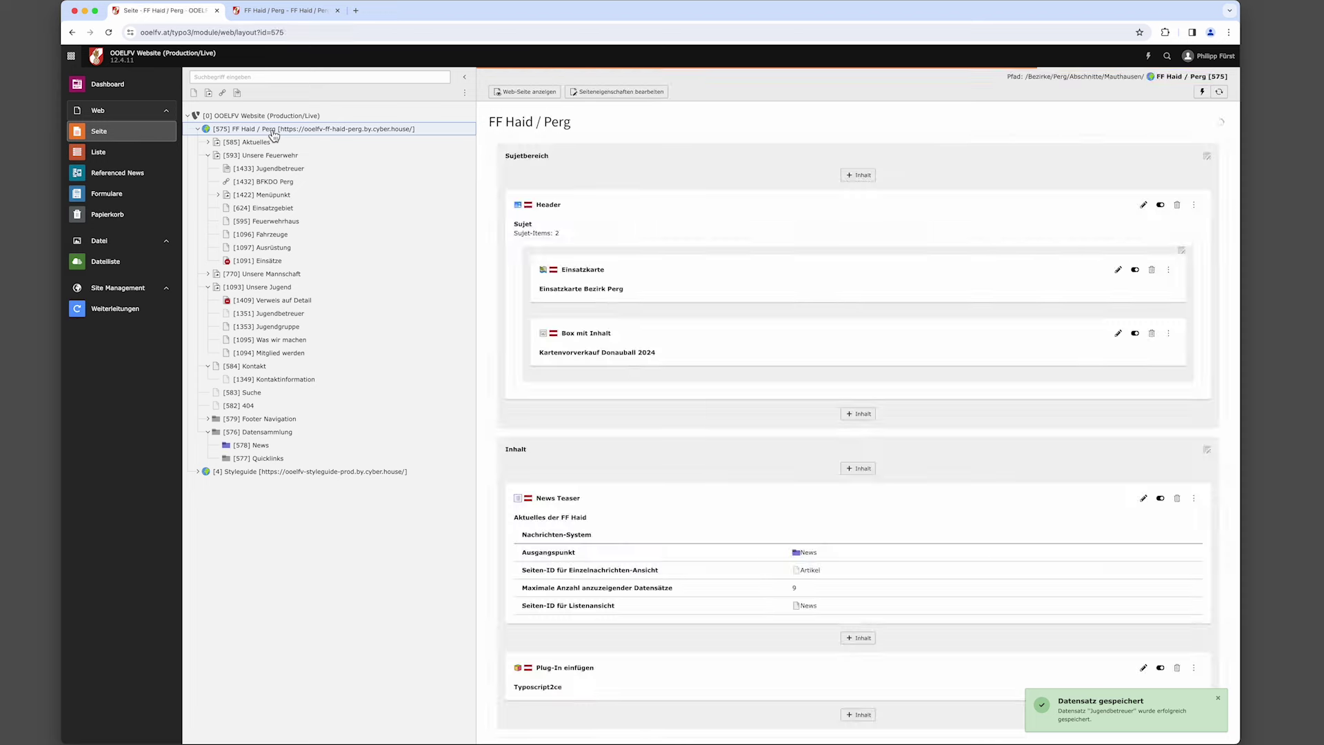
{"action": "left_click", "coordinate": [502, 91]}
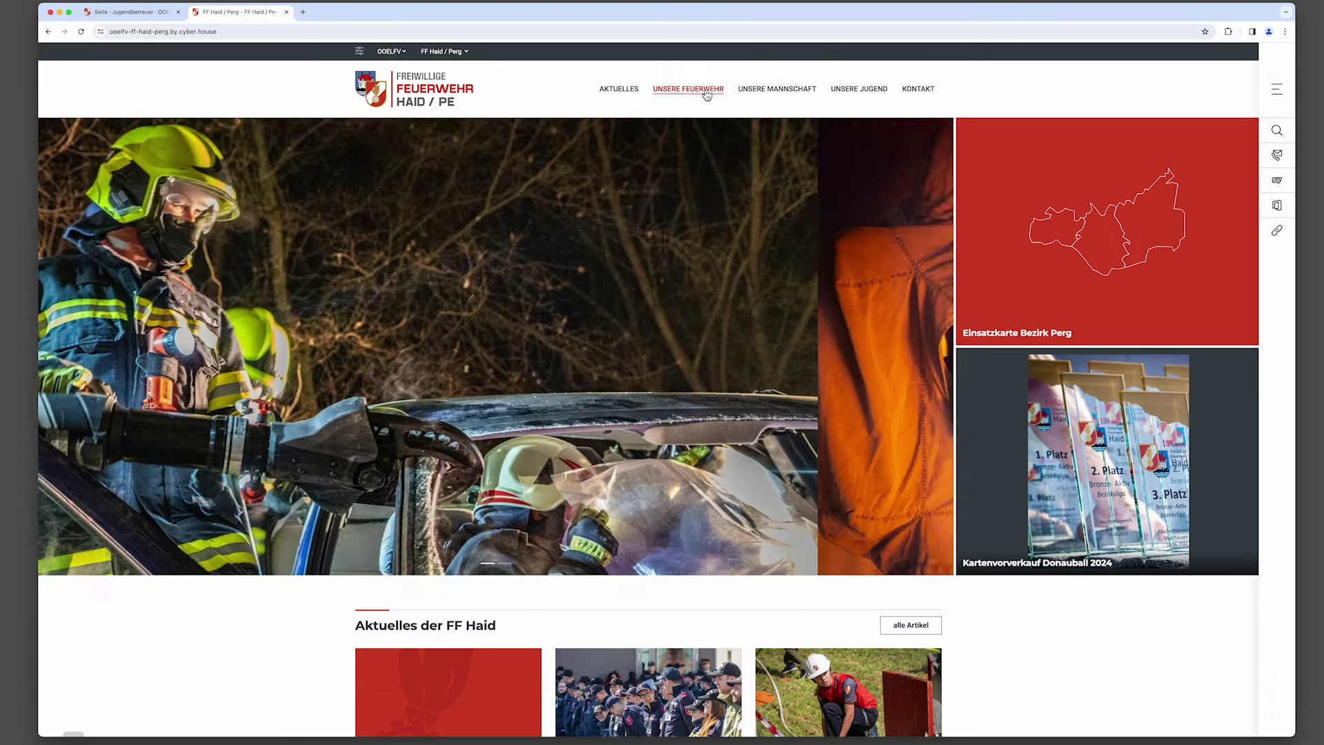
{"action": "left_click", "coordinate": [705, 91]}
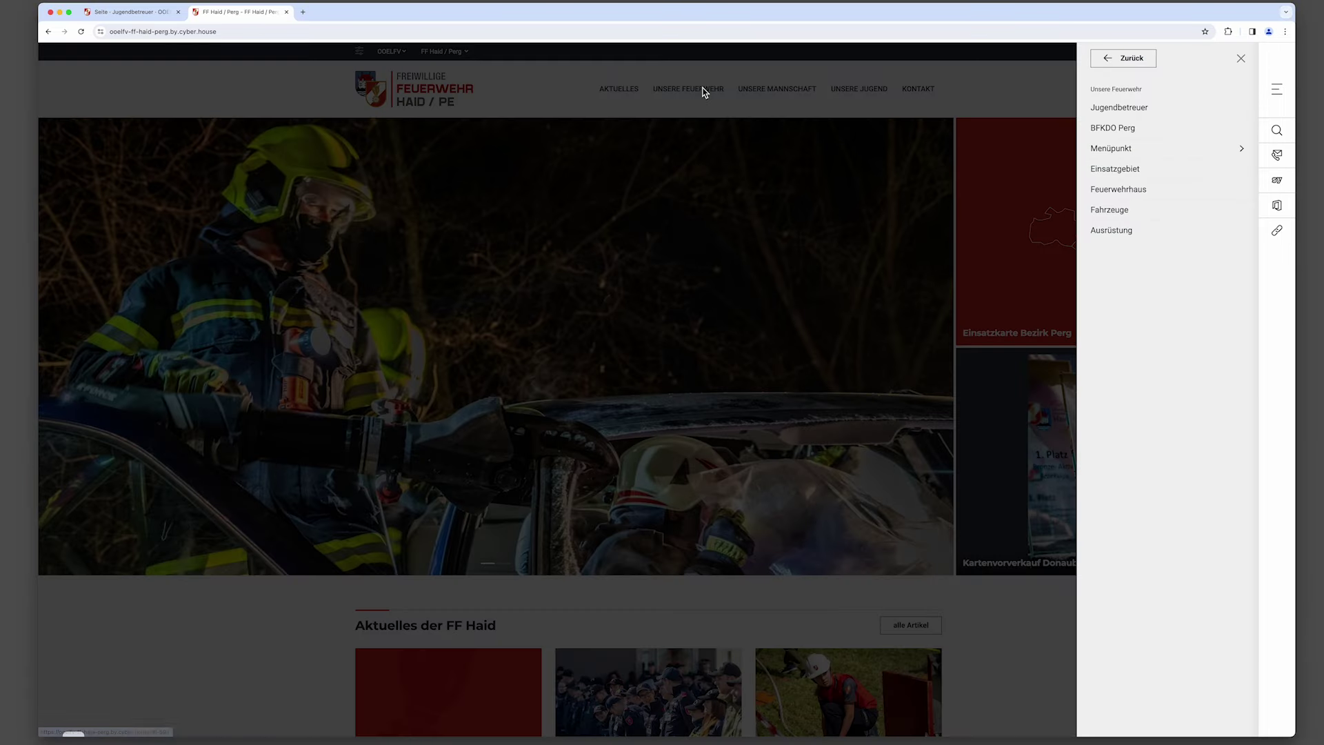
{"action": "left_click", "coordinate": [1125, 109]}
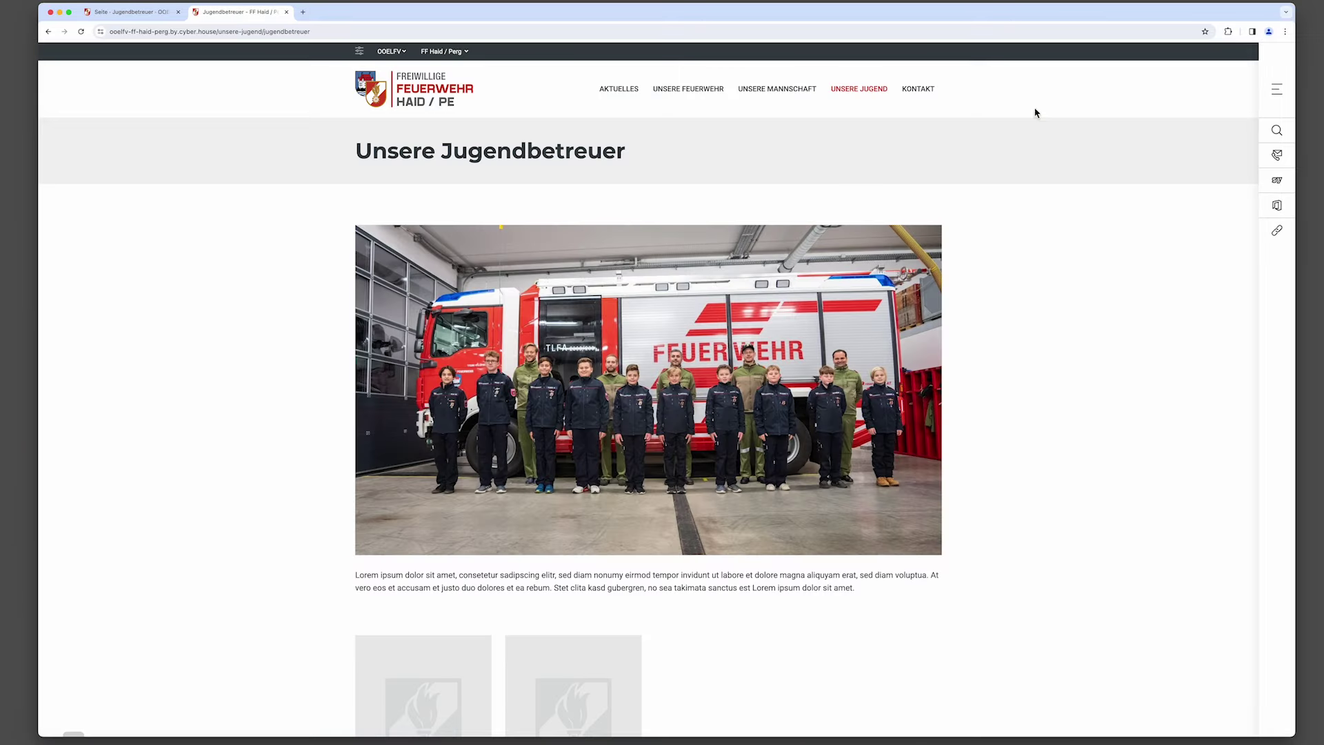
{"action": "scroll", "coordinate": [805, 318], "scroll_direction": "down", "scroll_amount": 2}
{"action": "scroll", "coordinate": [804, 318], "scroll_direction": "down", "scroll_amount": 3}
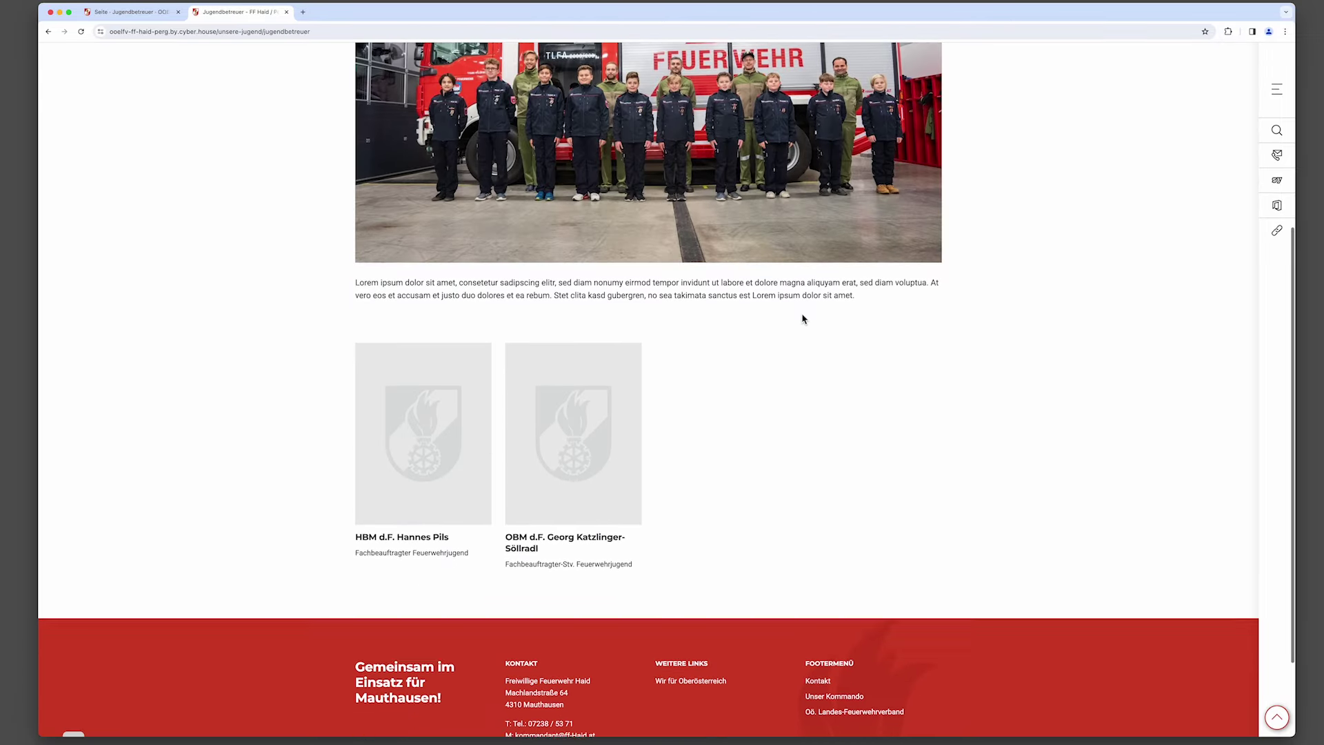
{"action": "scroll", "coordinate": [803, 319], "scroll_direction": "up", "scroll_amount": 5}
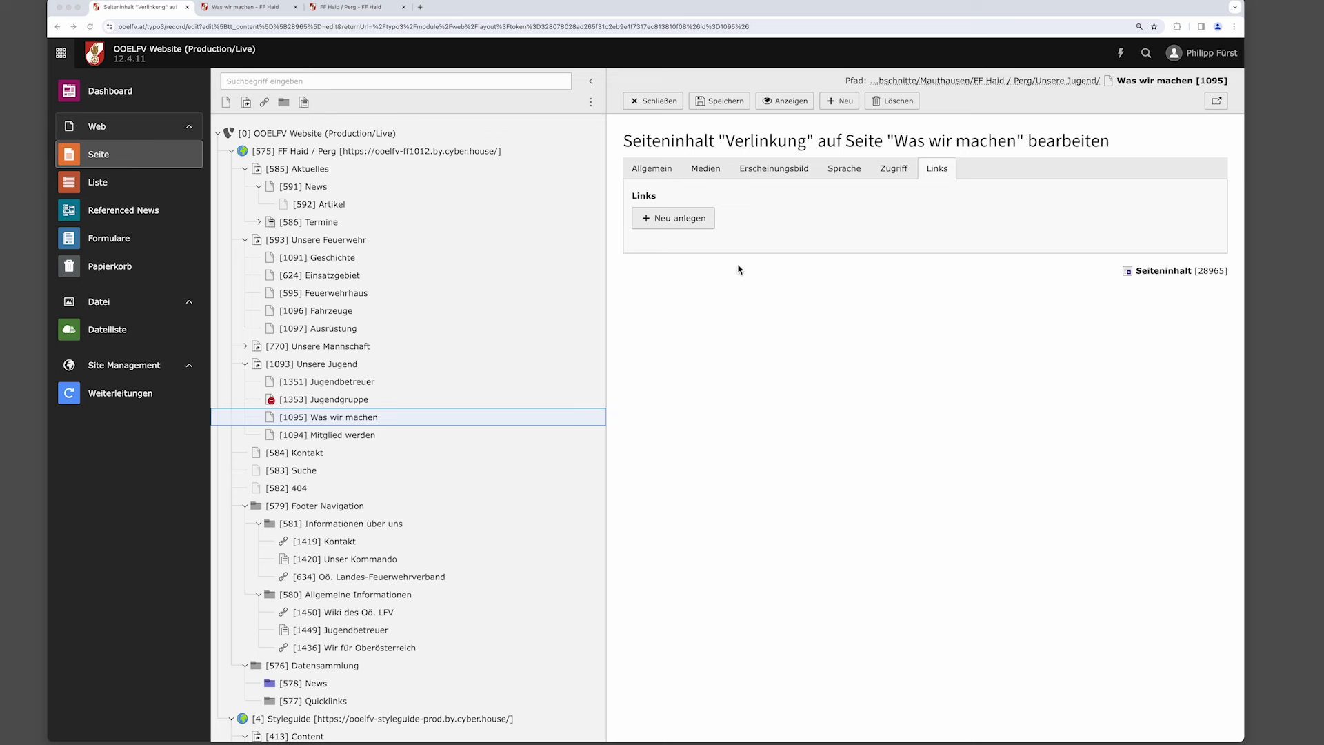
Add a link entry labelled "Testlink Seite" to the Verlinkung content element on the Was wir machen page.
{"action": "left_click", "coordinate": [682, 222]}
{"action": "left_click", "coordinate": [687, 224]}
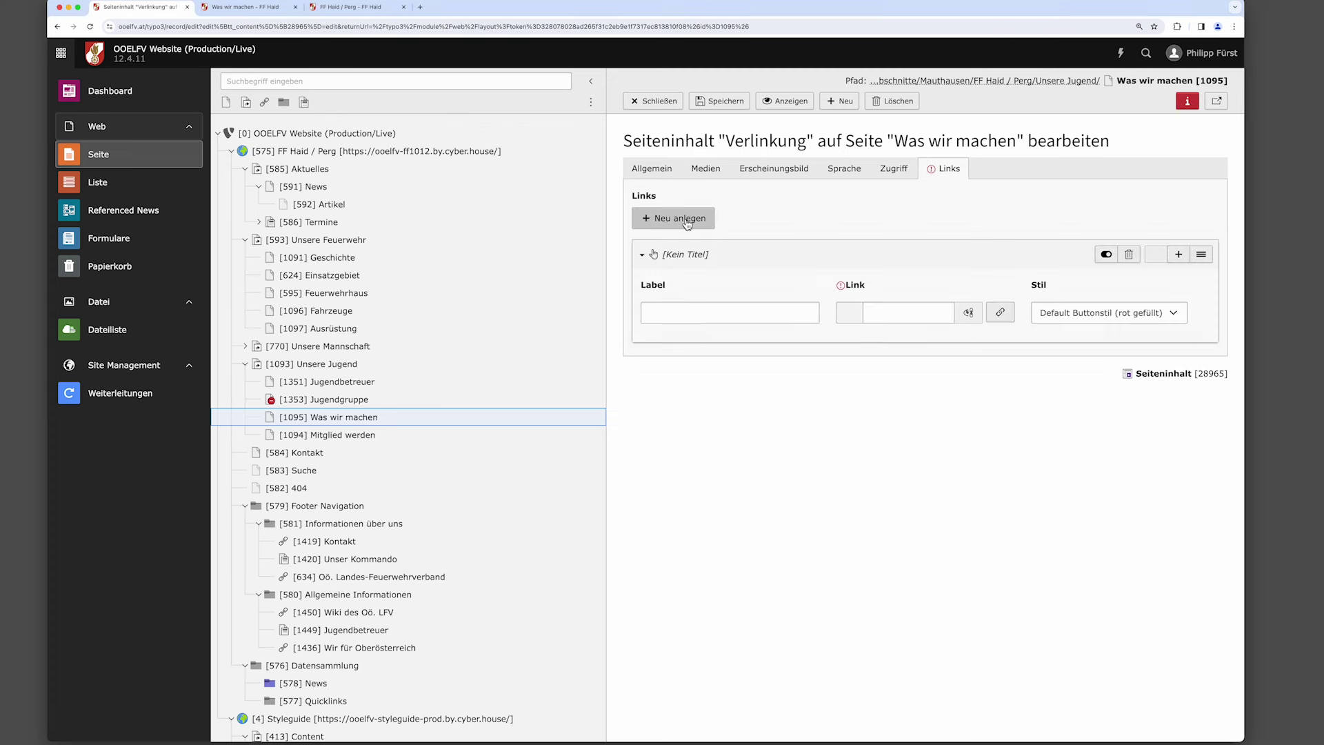
{"action": "left_click", "coordinate": [711, 315]}
{"action": "type", "text": "Testlink Seite"}
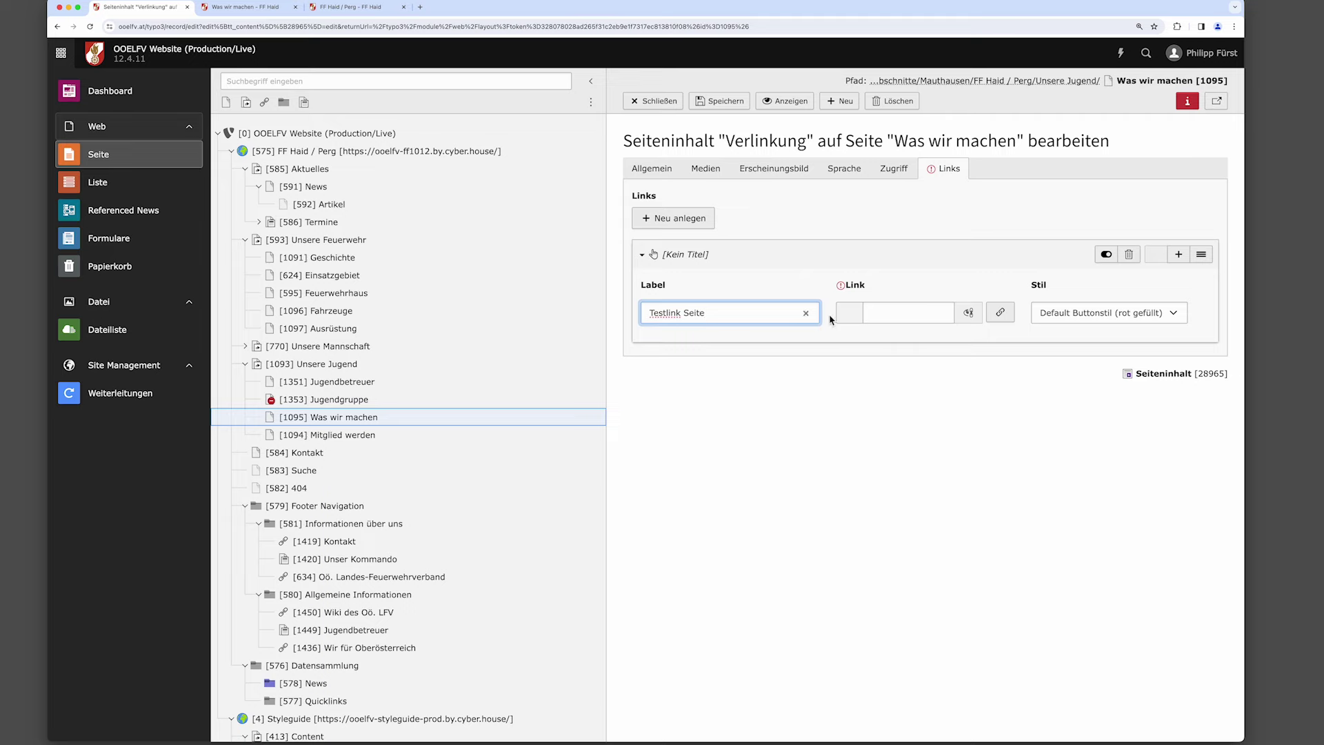
Point the "Testlink Seite" link to the page [575] FF Haid / Perg.
{"action": "left_click", "coordinate": [1000, 313]}
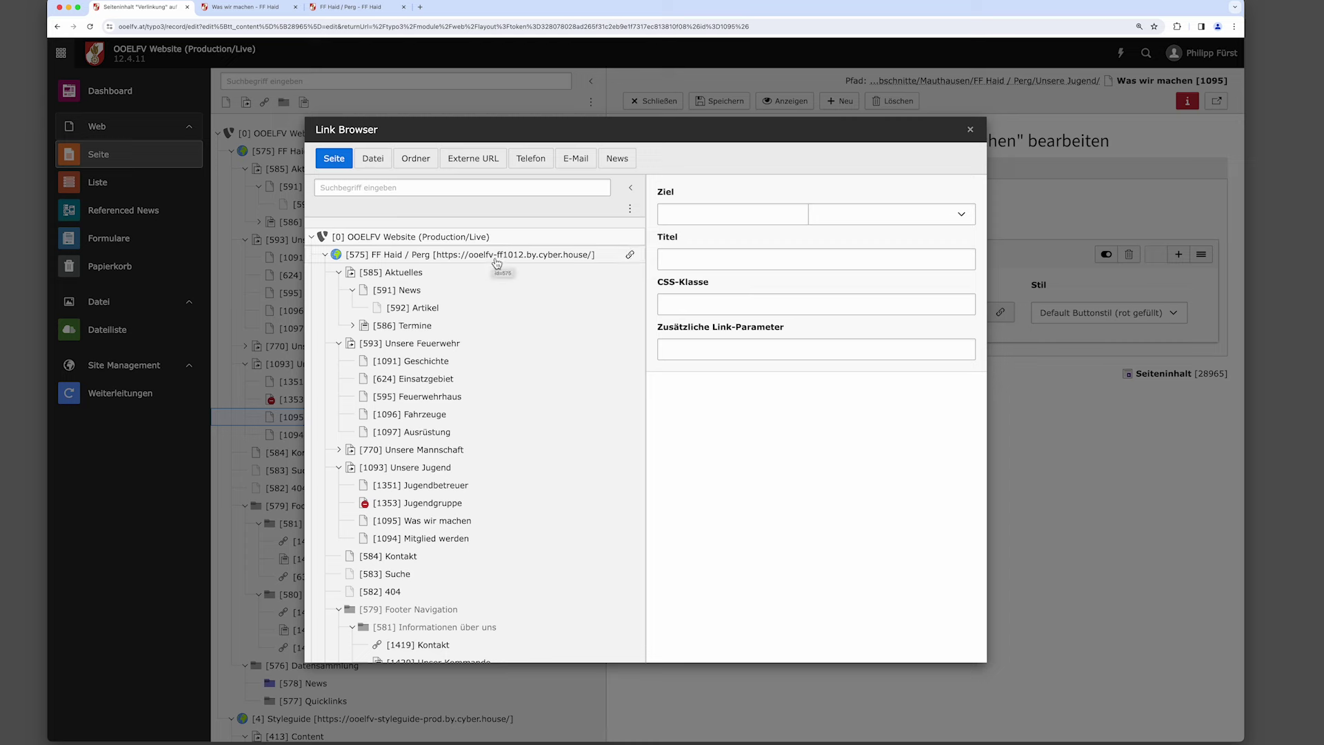
{"action": "left_click", "coordinate": [629, 255]}
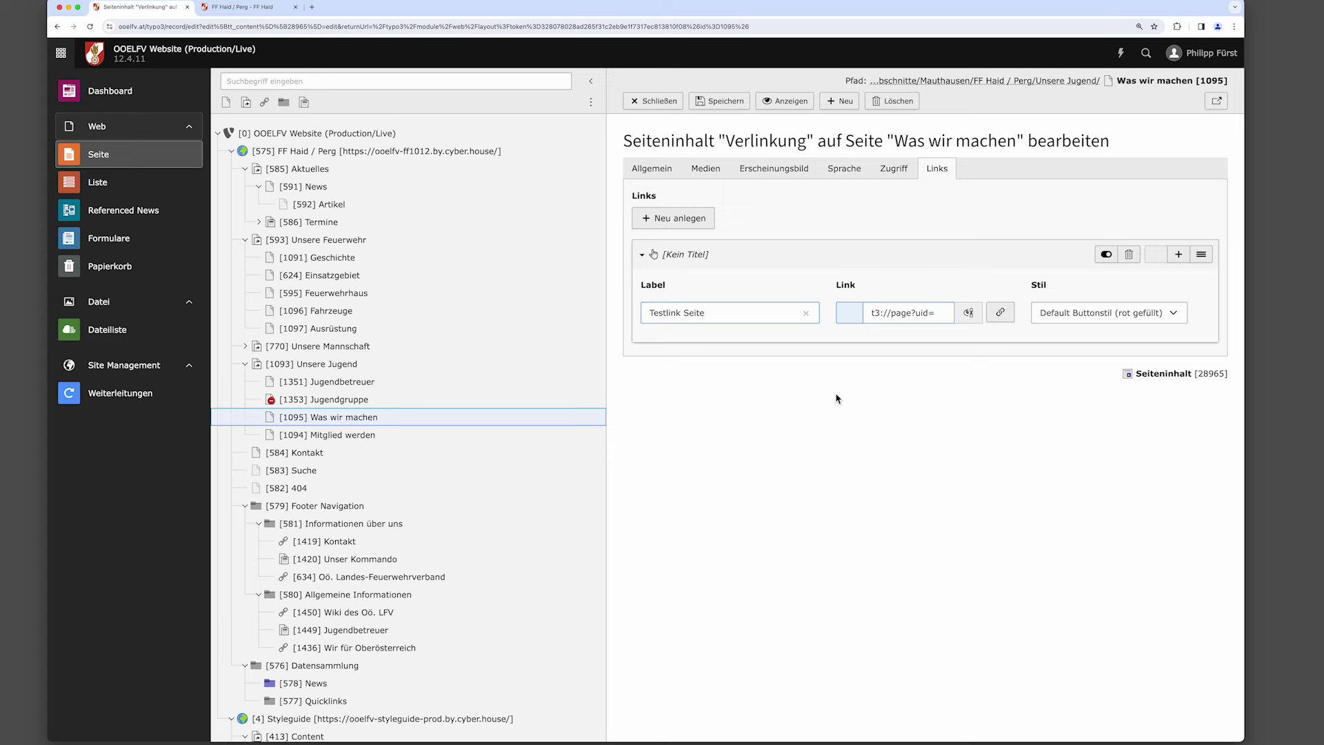
Copy the website's homepage address and add a second link entry labelled "Testlink externe URL" to the Verlinkung element.
{"action": "left_click", "coordinate": [252, 9]}
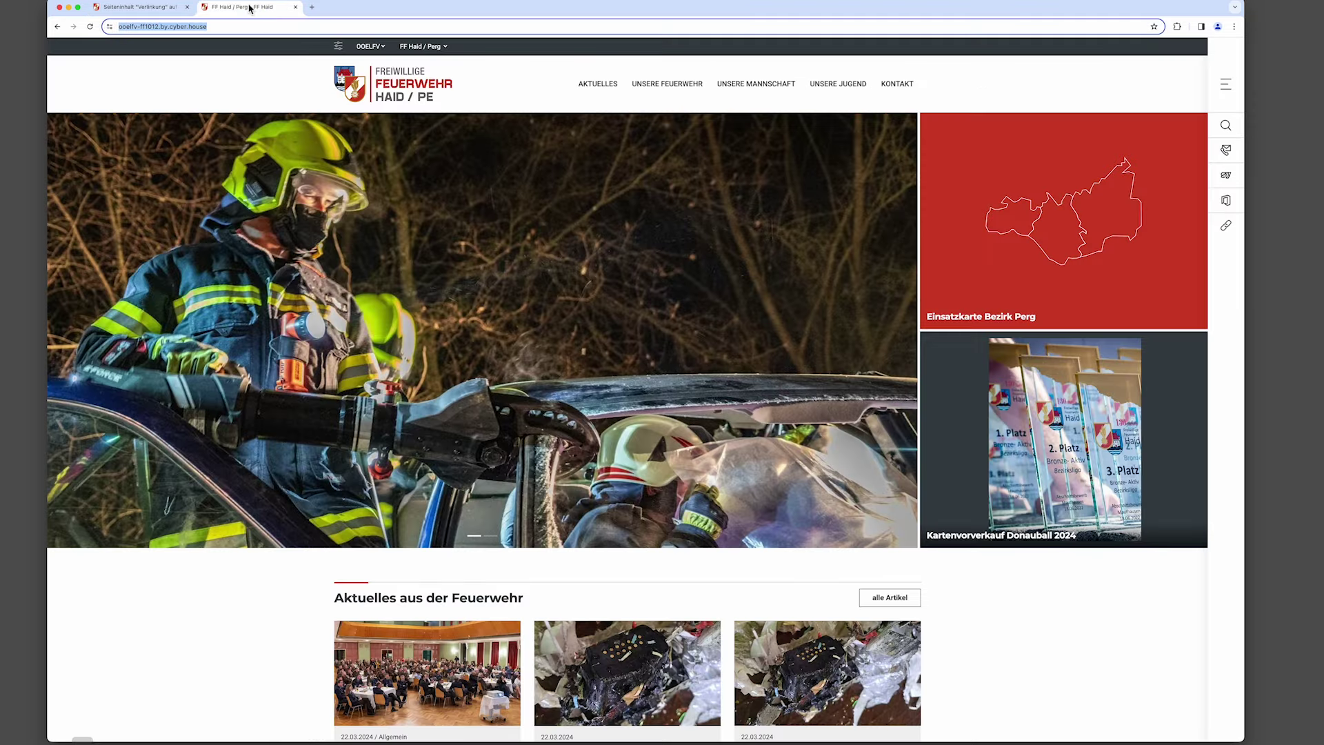
{"action": "left_click", "coordinate": [138, 7]}
{"action": "left_click", "coordinate": [673, 218]}
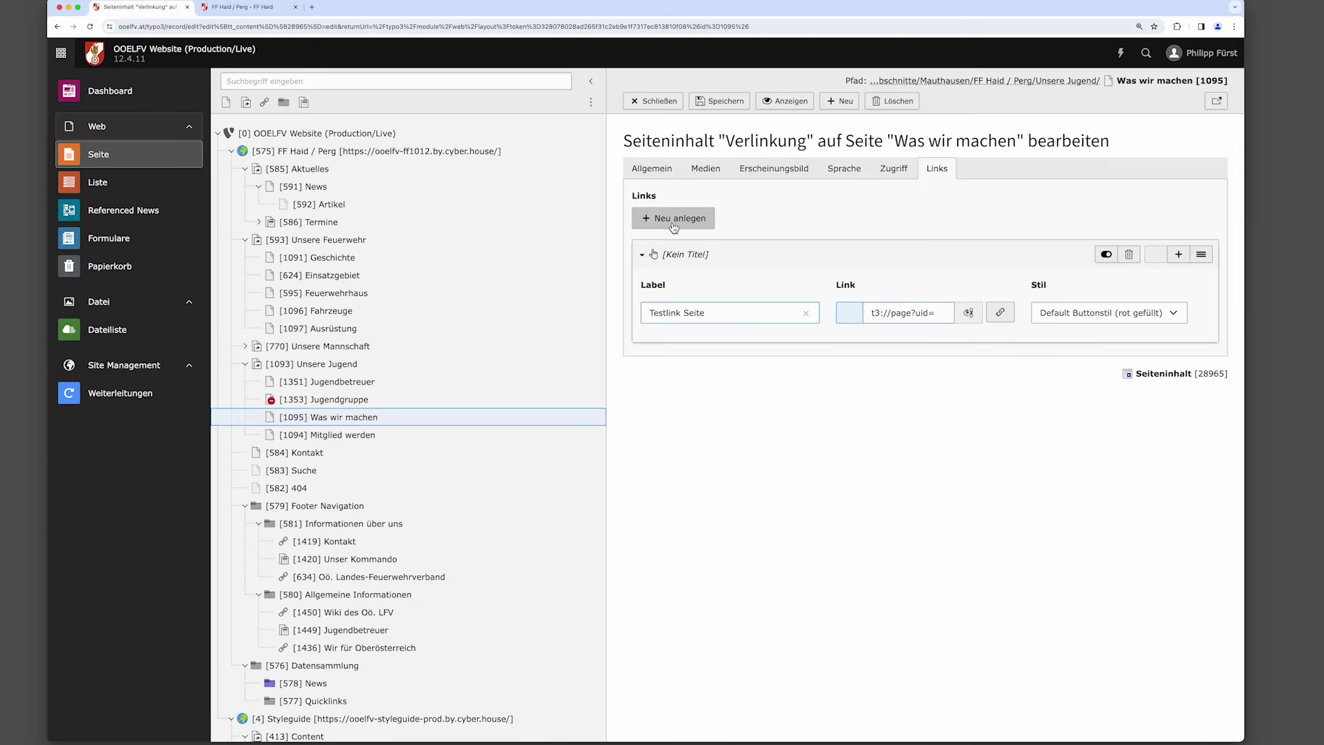
{"action": "left_click", "coordinate": [693, 417]}
{"action": "type", "text": "Testlink ex"}
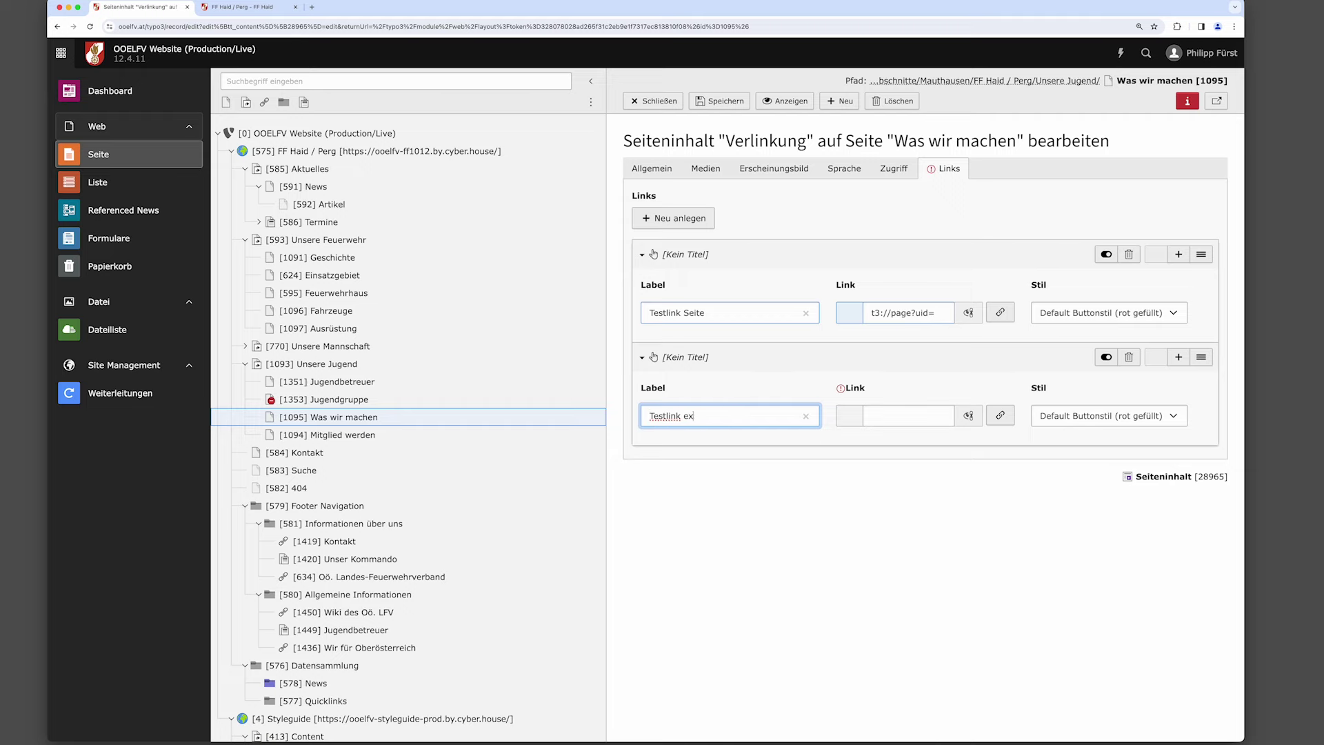
{"action": "type", "text": "terne URL"}
{"action": "left_click", "coordinate": [1005, 419]}
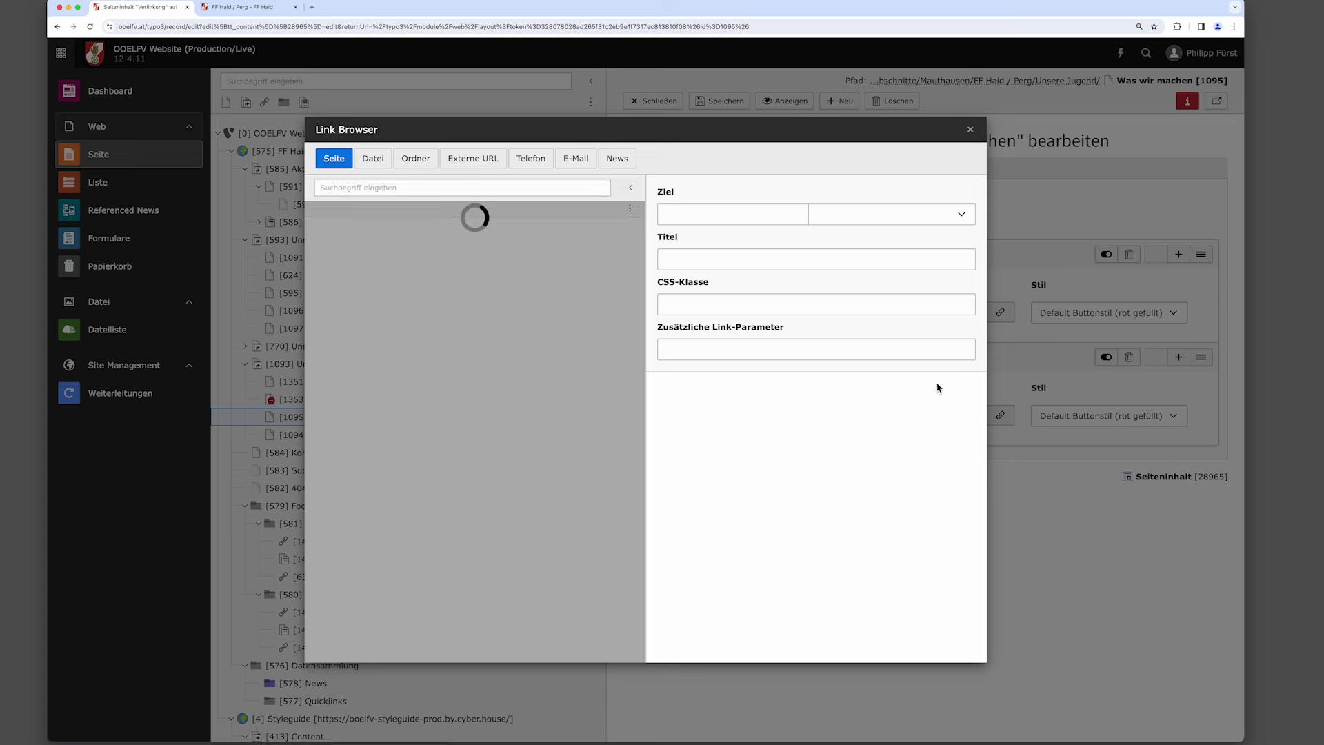
{"action": "left_click", "coordinate": [486, 166]}
{"action": "left_click", "coordinate": [499, 301]}
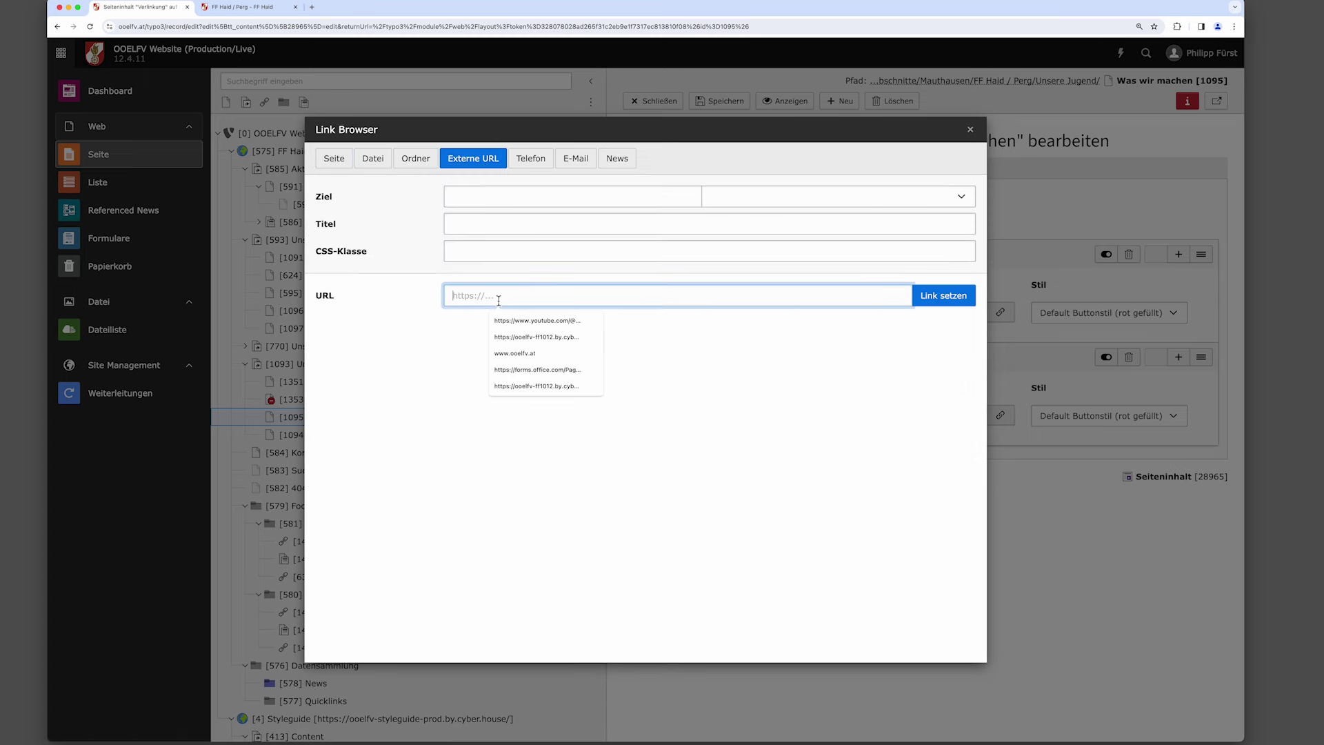
{"action": "type", "text": "https://ooelfv-ff1012.by.cyber.house/"}
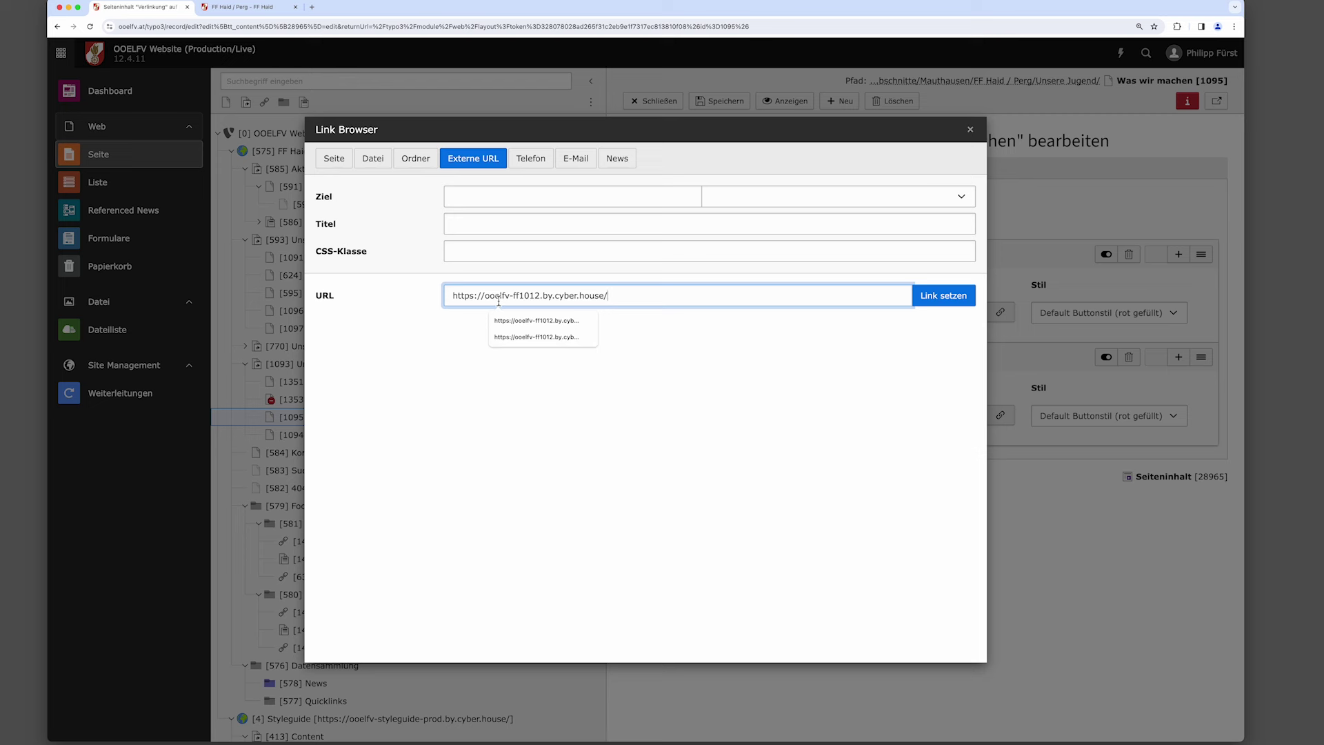
{"action": "left_click", "coordinate": [813, 200]}
{"action": "left_click", "coordinate": [785, 222]}
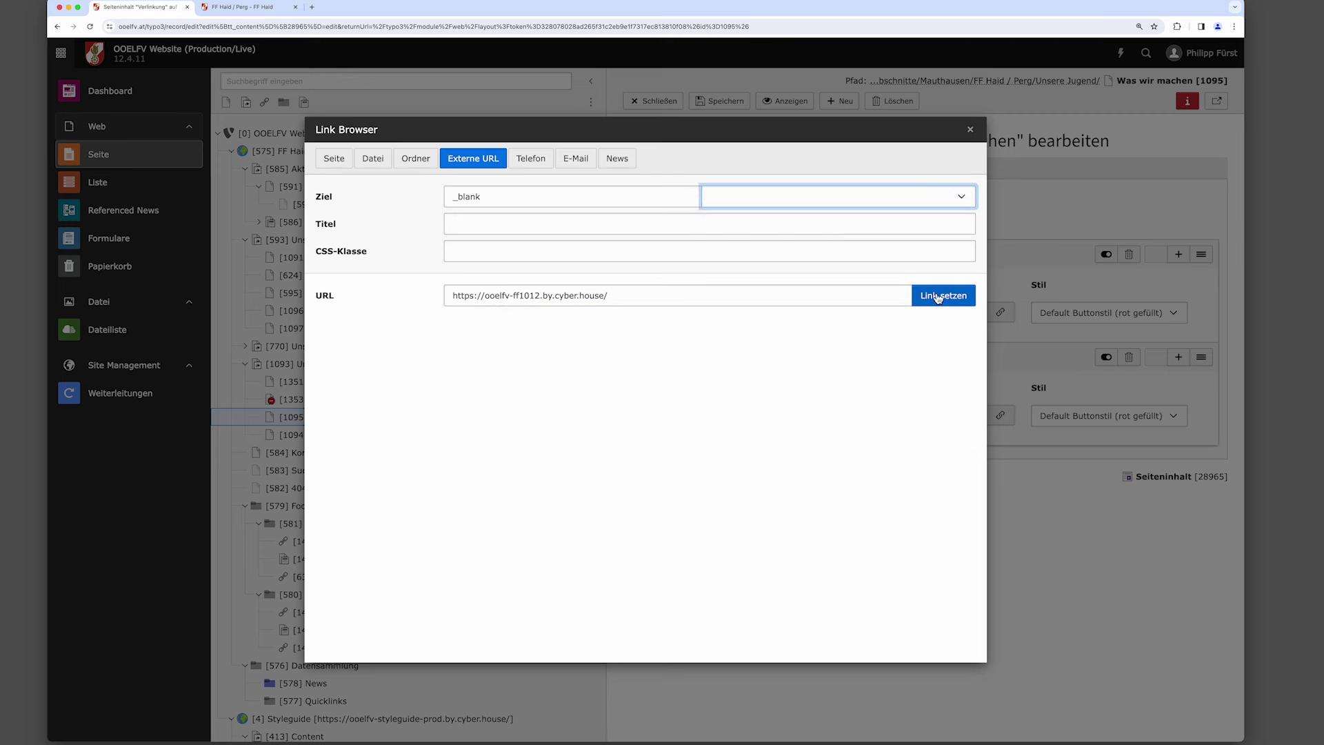
{"action": "left_click", "coordinate": [608, 295]}
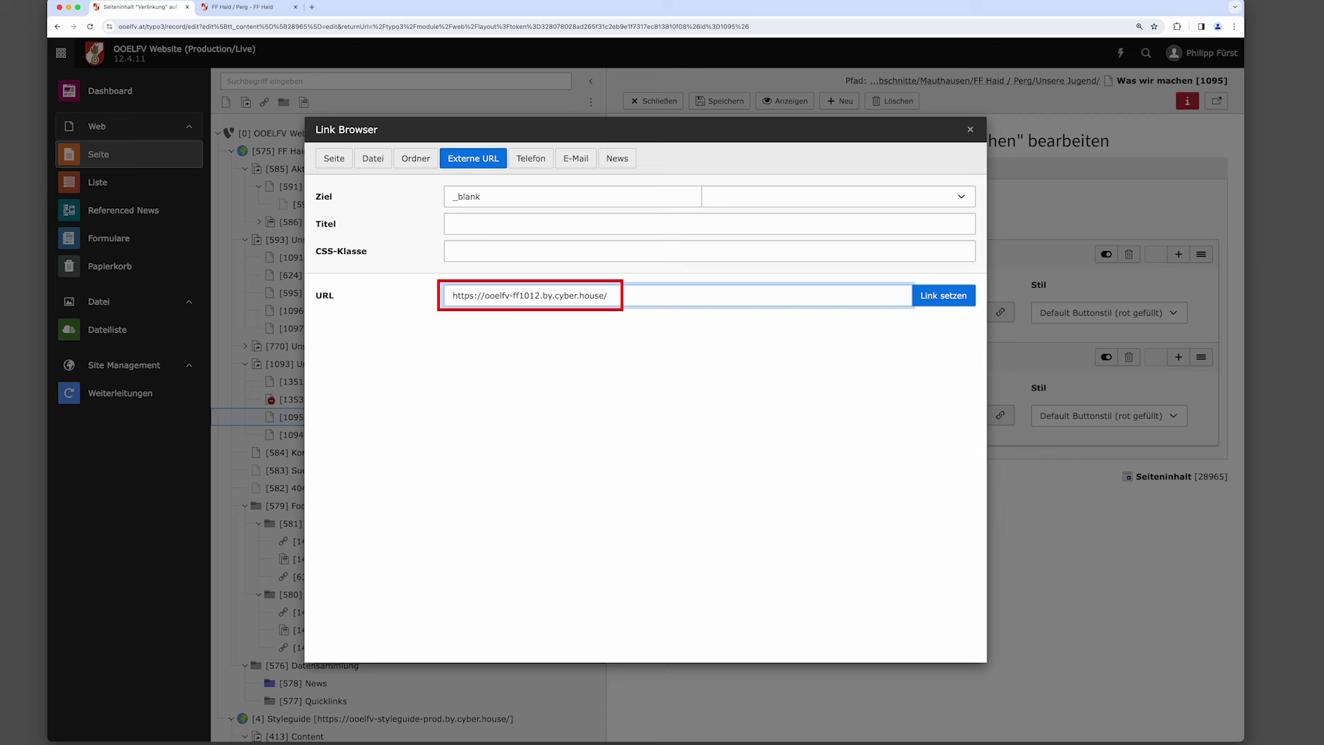
{"action": "left_click_drag", "start_coordinate": [485, 295], "coordinate": [542, 296]}
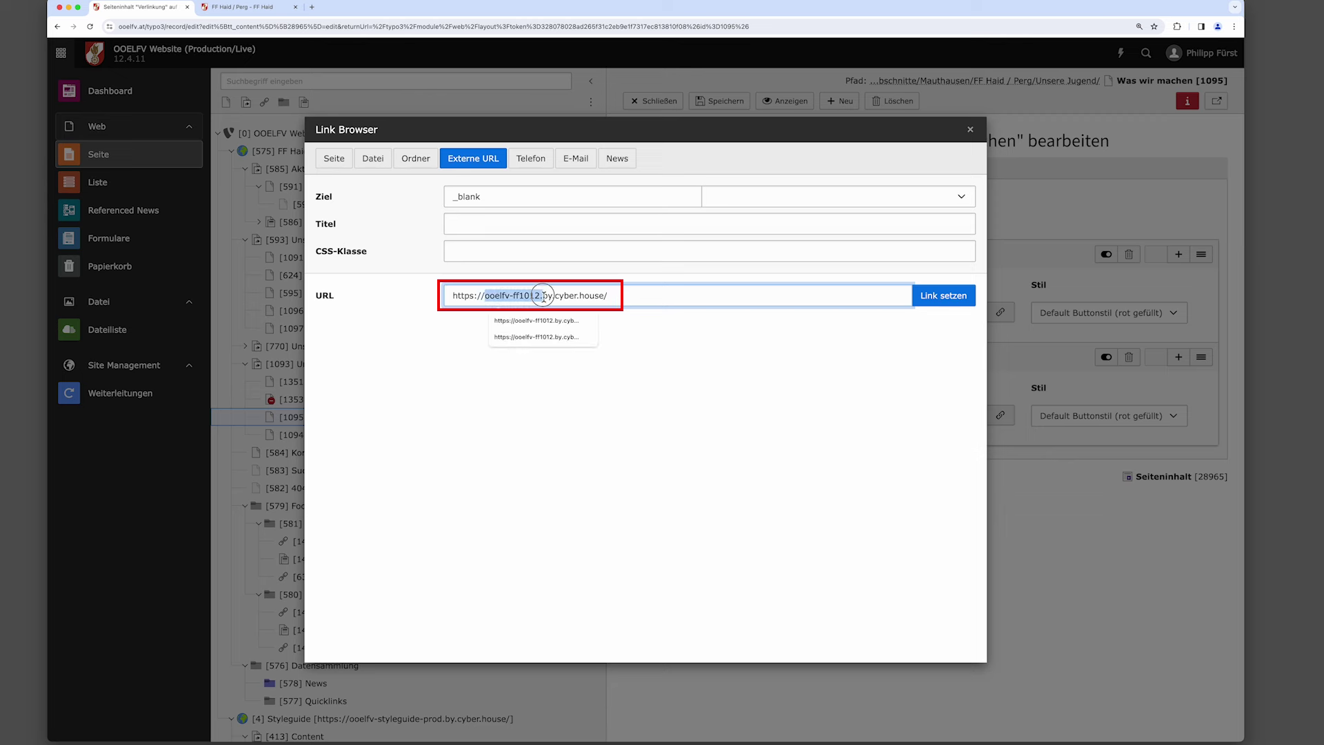
{"action": "left_click_drag", "start_coordinate": [543, 296], "coordinate": [610, 297]}
{"action": "type", "text": "www.ff-haid"}
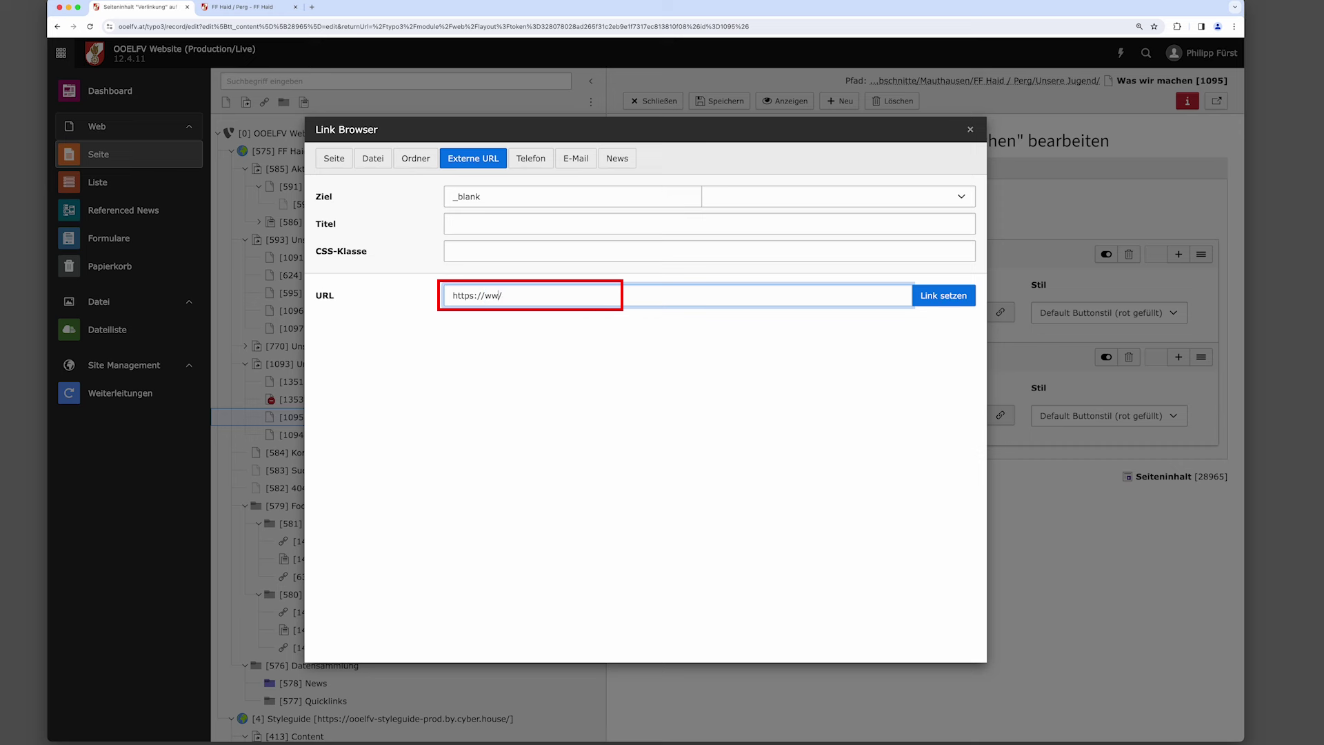
{"action": "type", "text": ".at"}
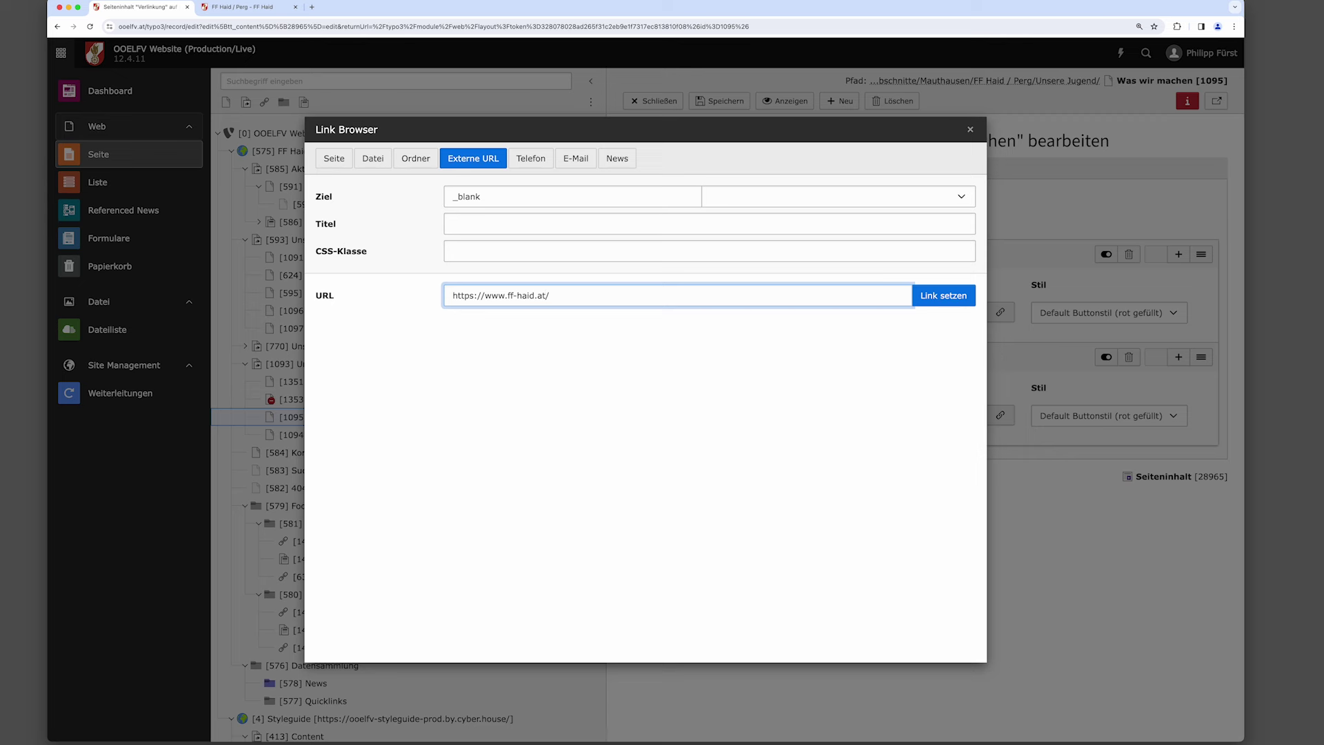
{"action": "key", "text": "super+z"}
{"action": "key", "text": "super+c"}
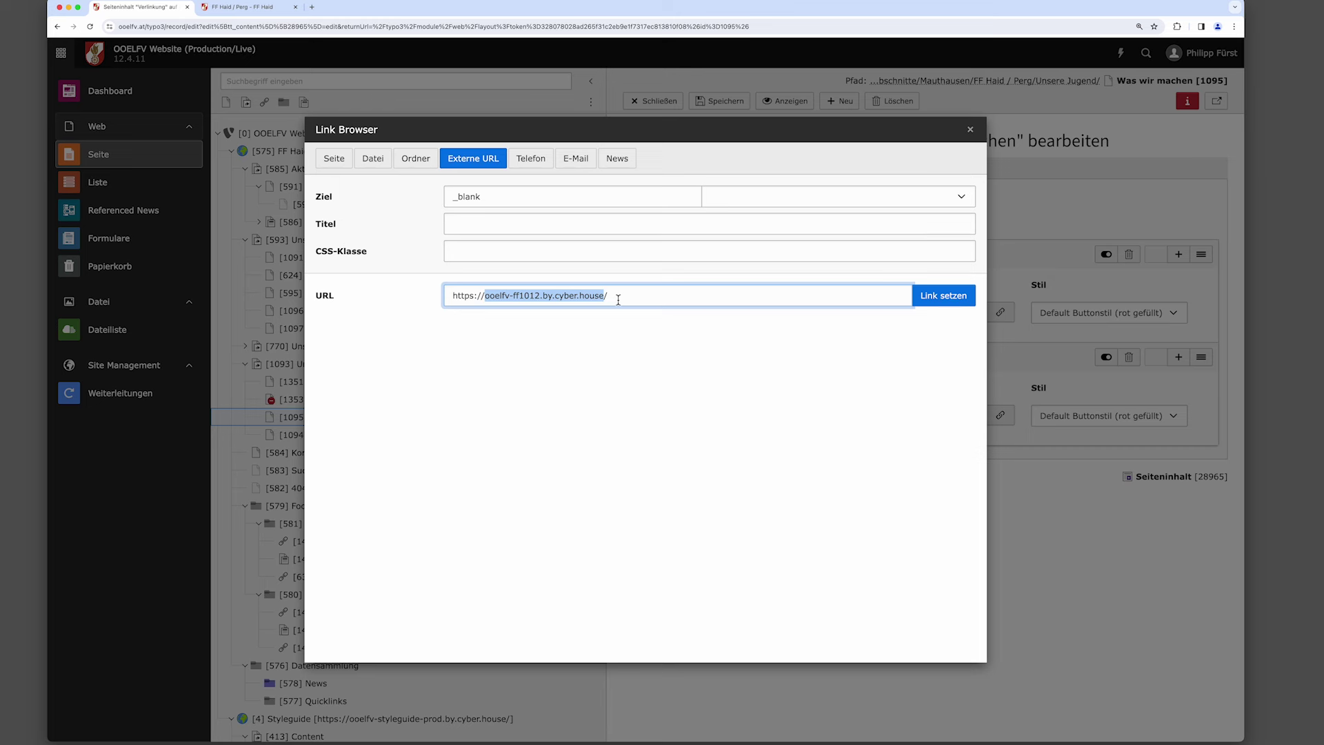
{"action": "left_click", "coordinate": [335, 162]}
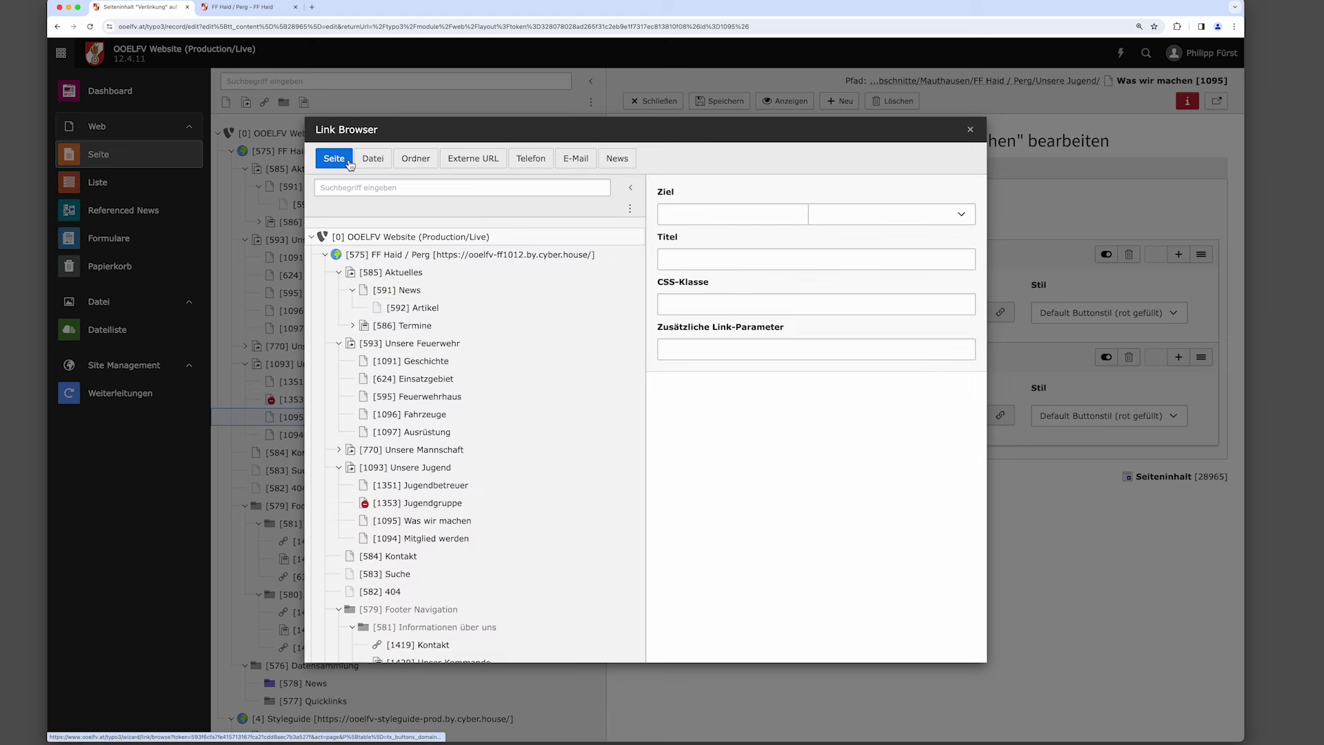
{"action": "left_click", "coordinate": [458, 164]}
{"action": "left_click", "coordinate": [663, 293]}
{"action": "key", "text": "super+v"}
{"action": "left_click", "coordinate": [933, 296]}
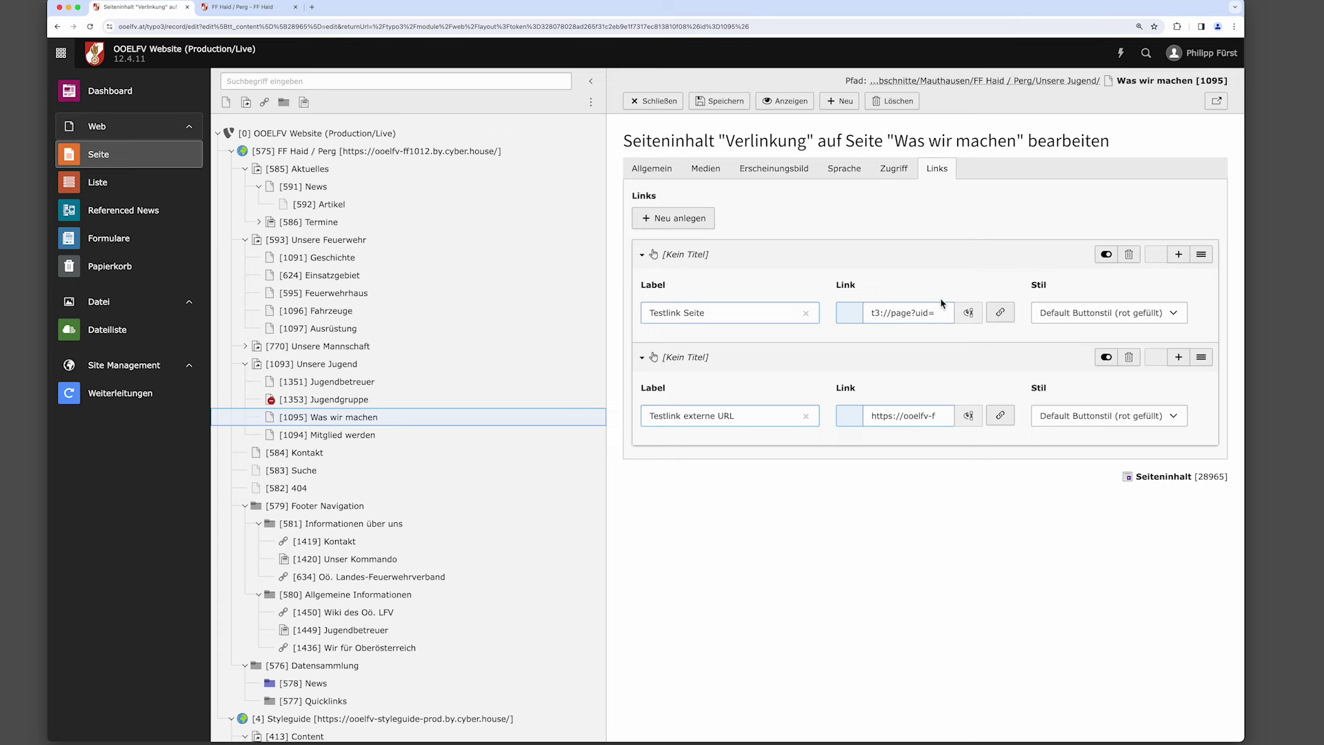
Add a third link entry labelled "Oö. LFV" to the Verlinkung element.
{"action": "left_click", "coordinate": [673, 218]}
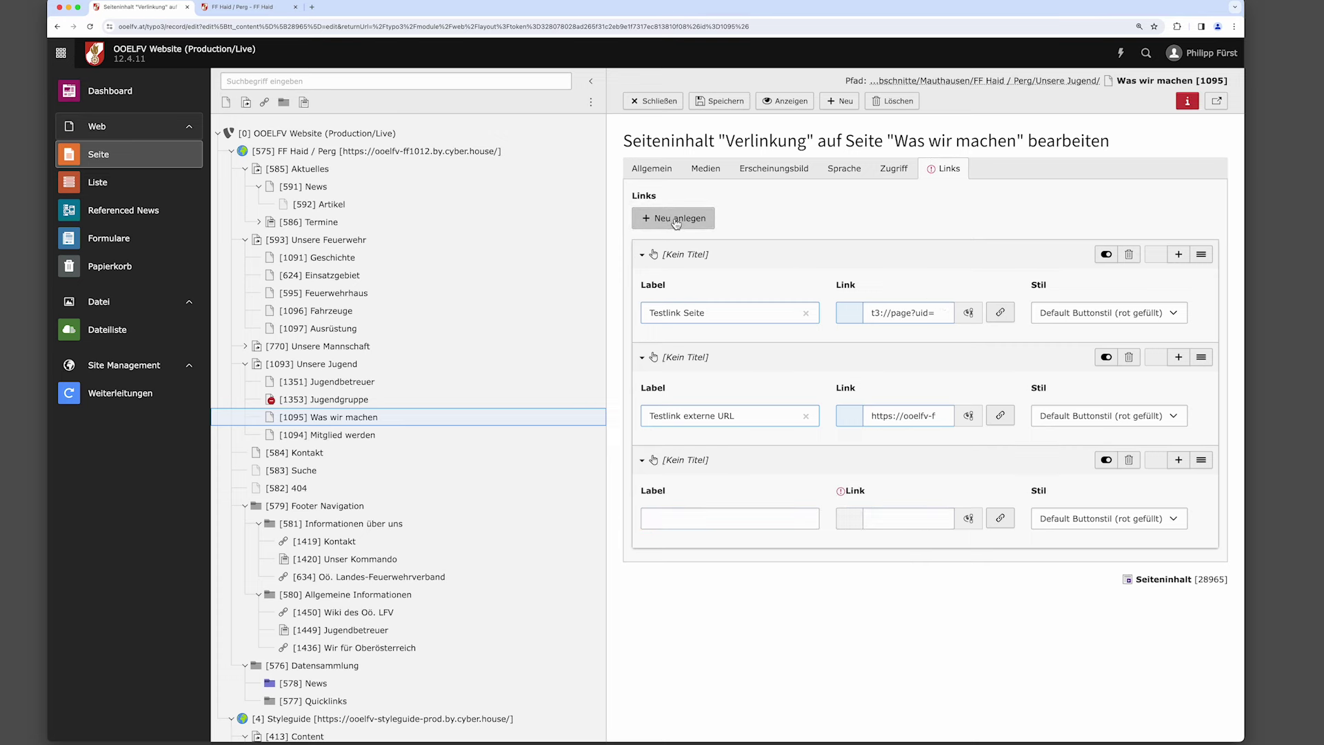
{"action": "left_click", "coordinate": [693, 522]}
{"action": "type", "text": "Oö. LFV"}
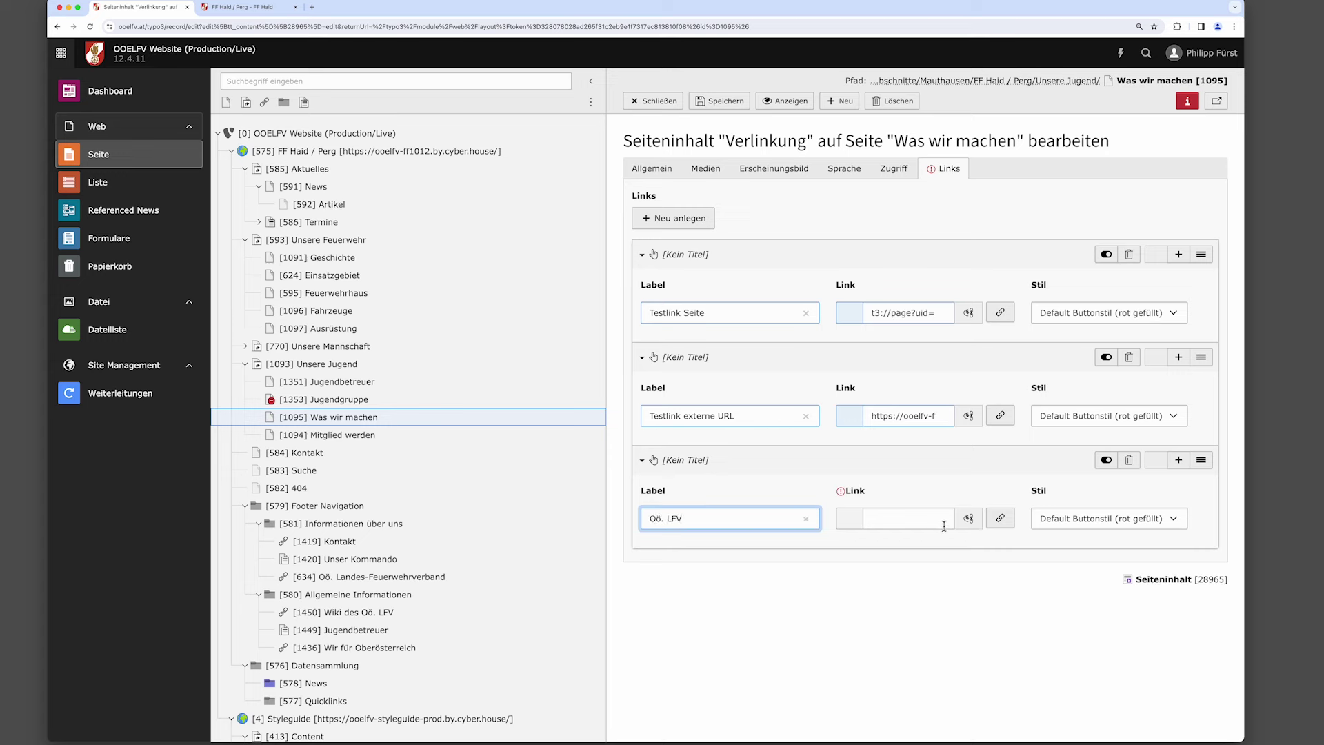
{"action": "left_click", "coordinate": [1000, 520]}
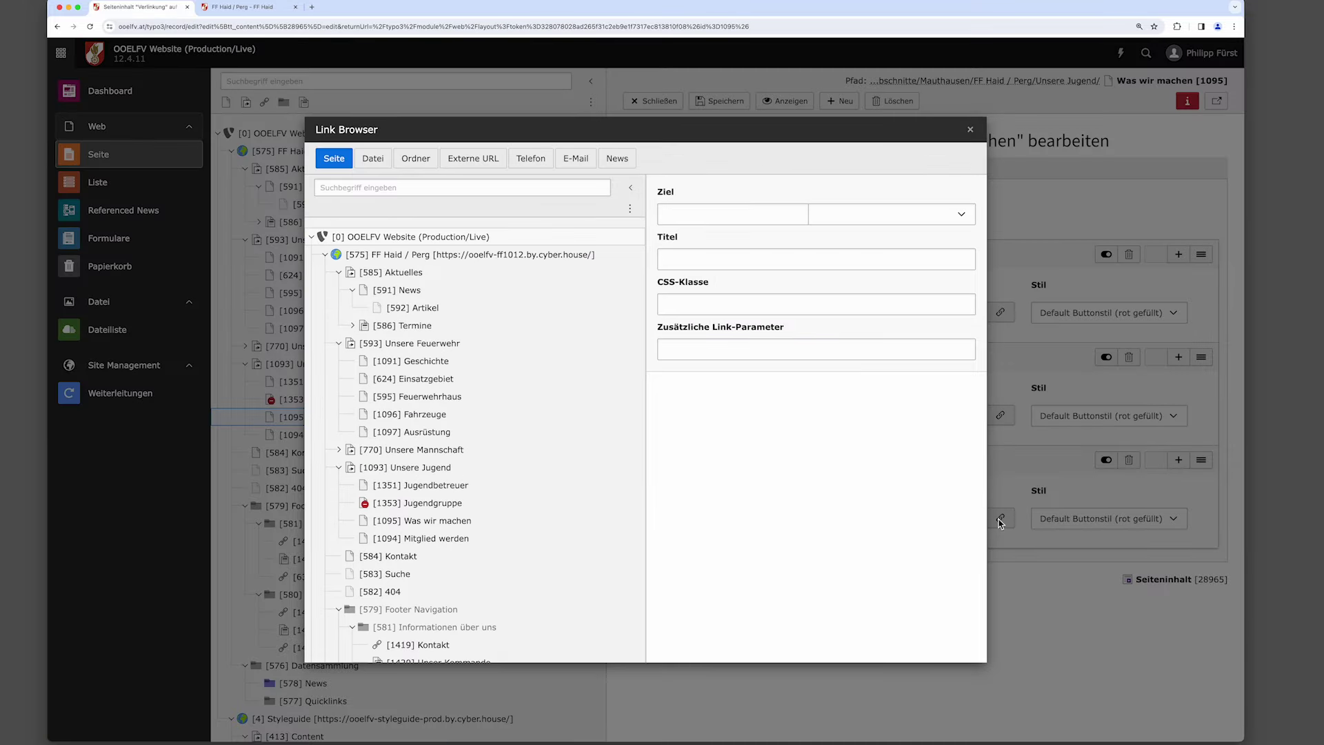
{"action": "left_click", "coordinate": [473, 159]}
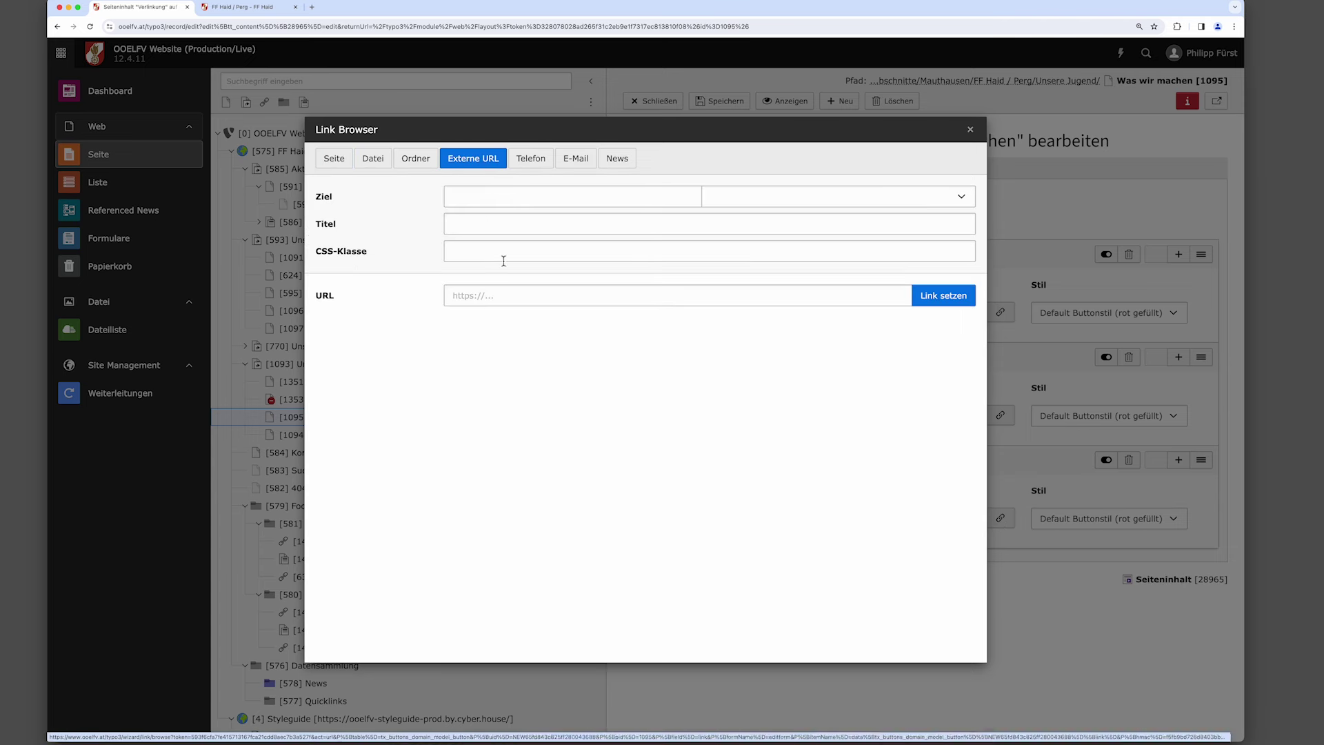
{"action": "left_click", "coordinate": [518, 299]}
{"action": "type", "text": "www.ooelfv.at"}
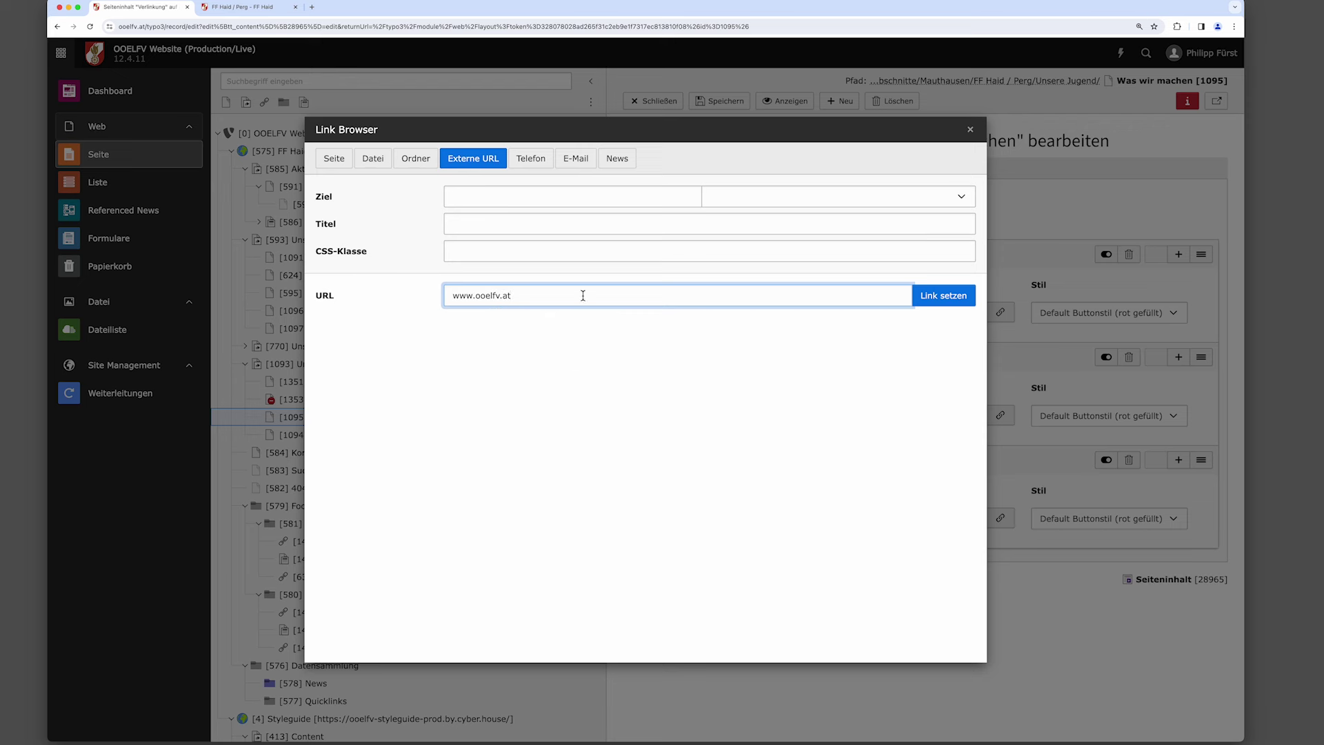
{"action": "left_click", "coordinate": [924, 202]}
{"action": "left_click", "coordinate": [846, 222]}
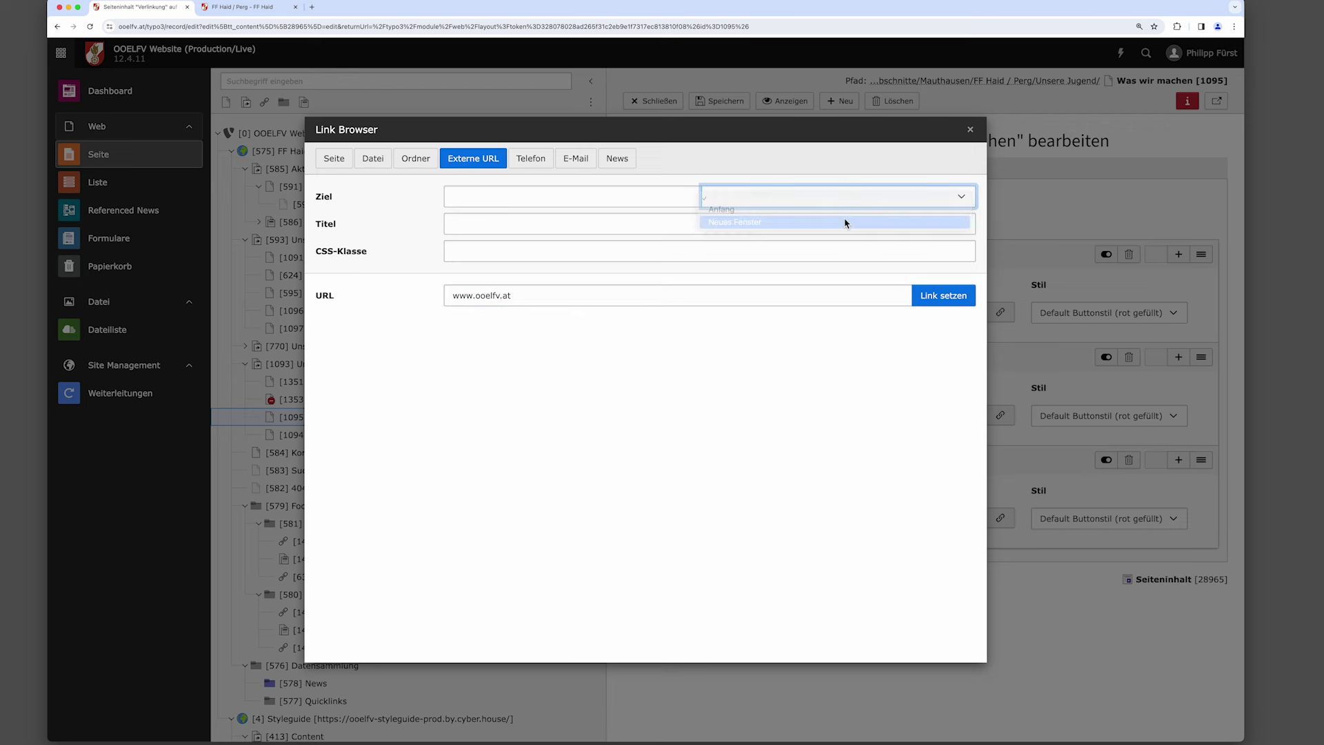
{"action": "left_click", "coordinate": [948, 298]}
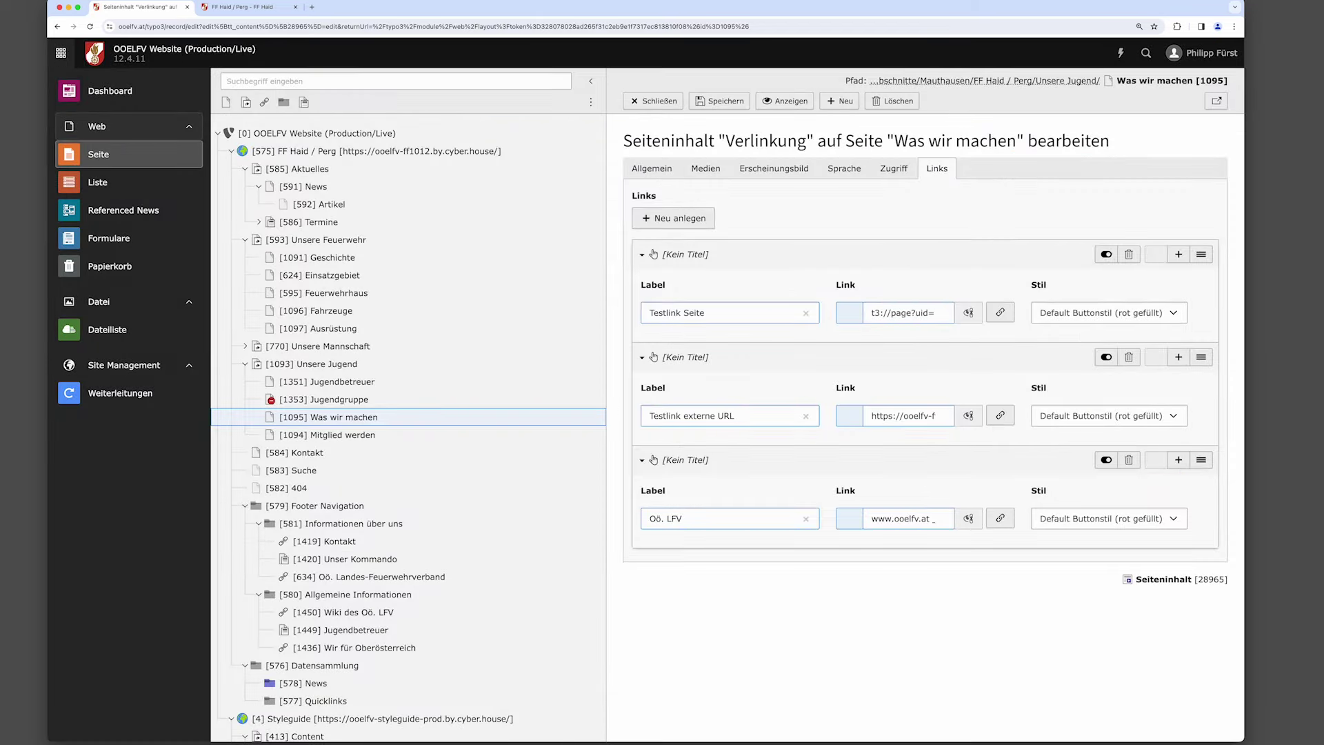
{"action": "left_click", "coordinate": [724, 103]}
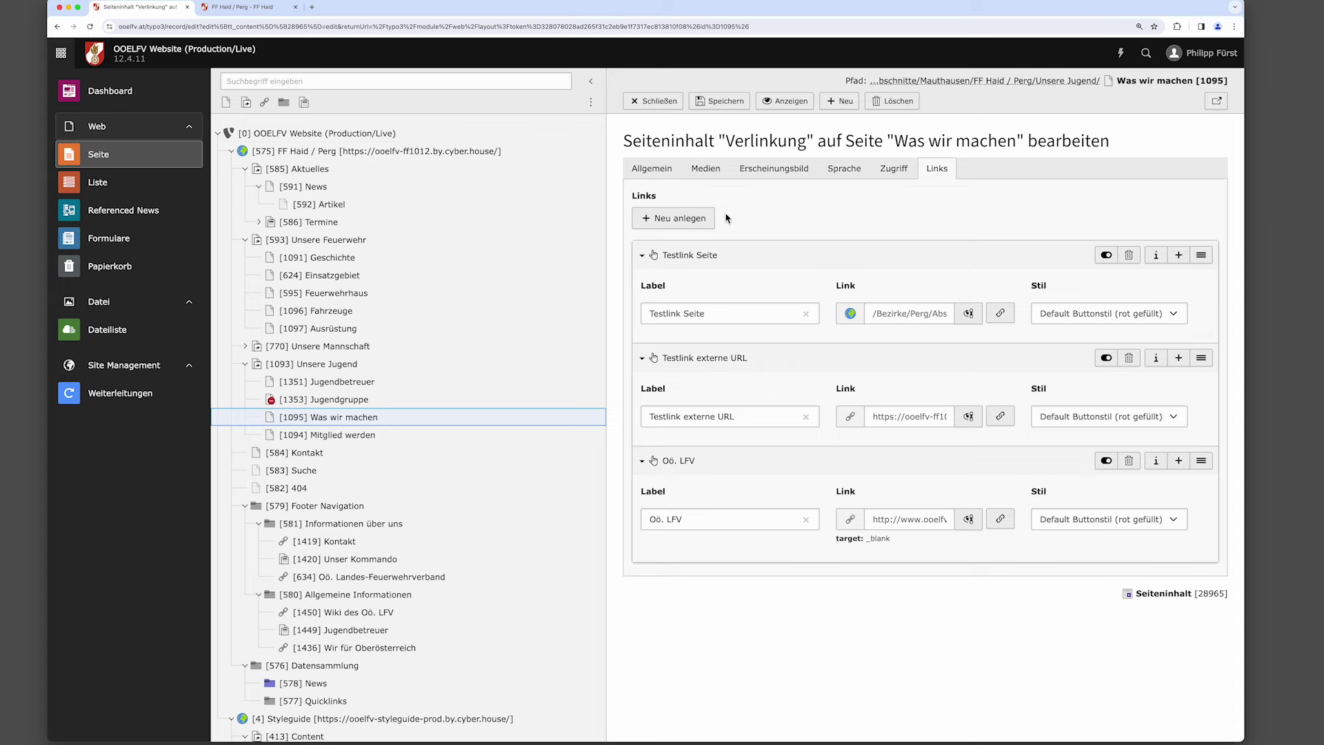
View the Was wir machen page on the website and test the Testlink Seite, Testlink externe URL and Oö. LFV buttons.
{"action": "left_click", "coordinate": [779, 103]}
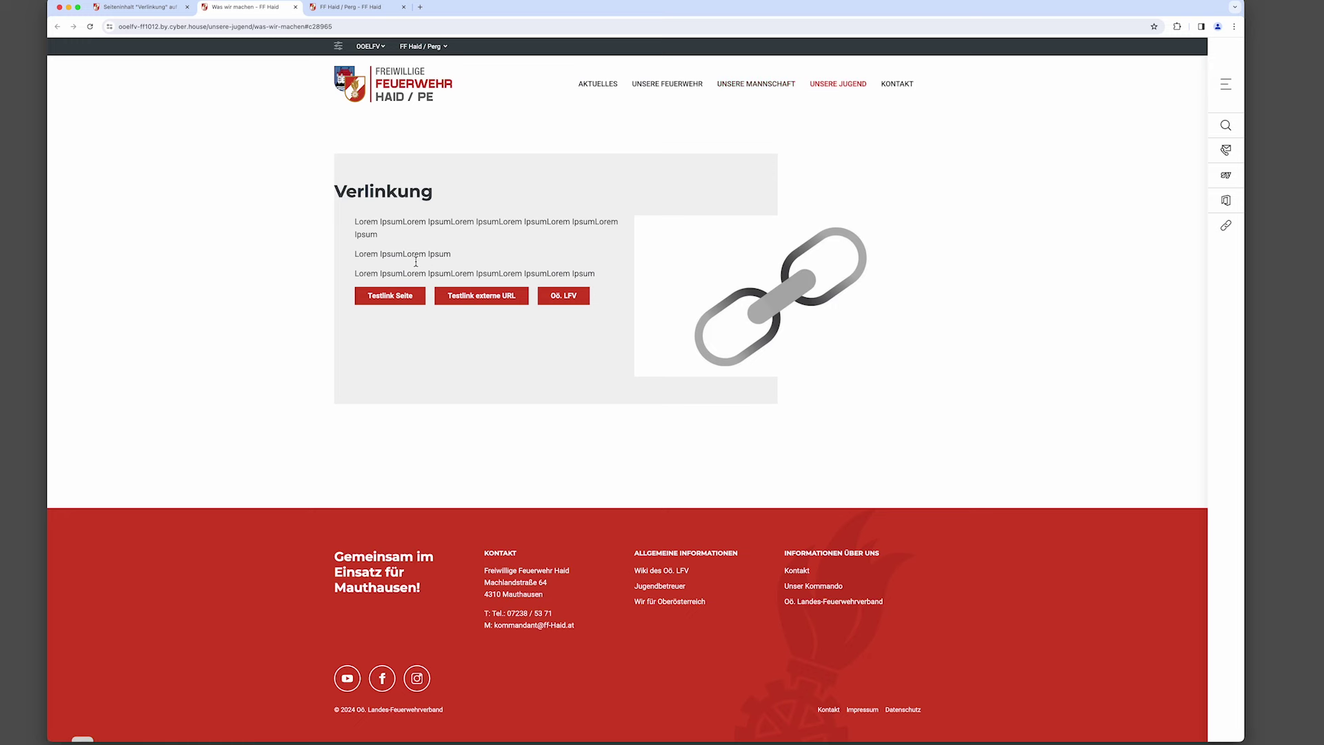
{"action": "left_click", "coordinate": [397, 303]}
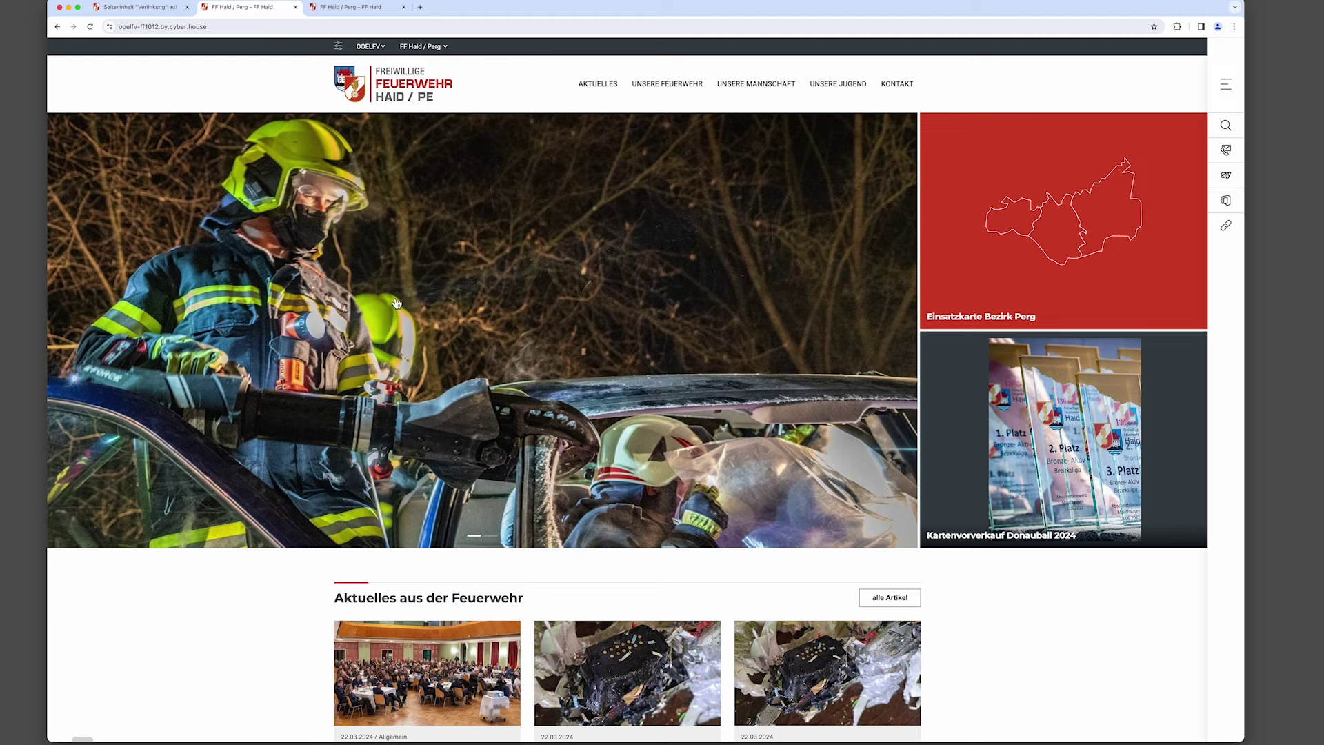
{"action": "key", "text": "super+bracketleft"}
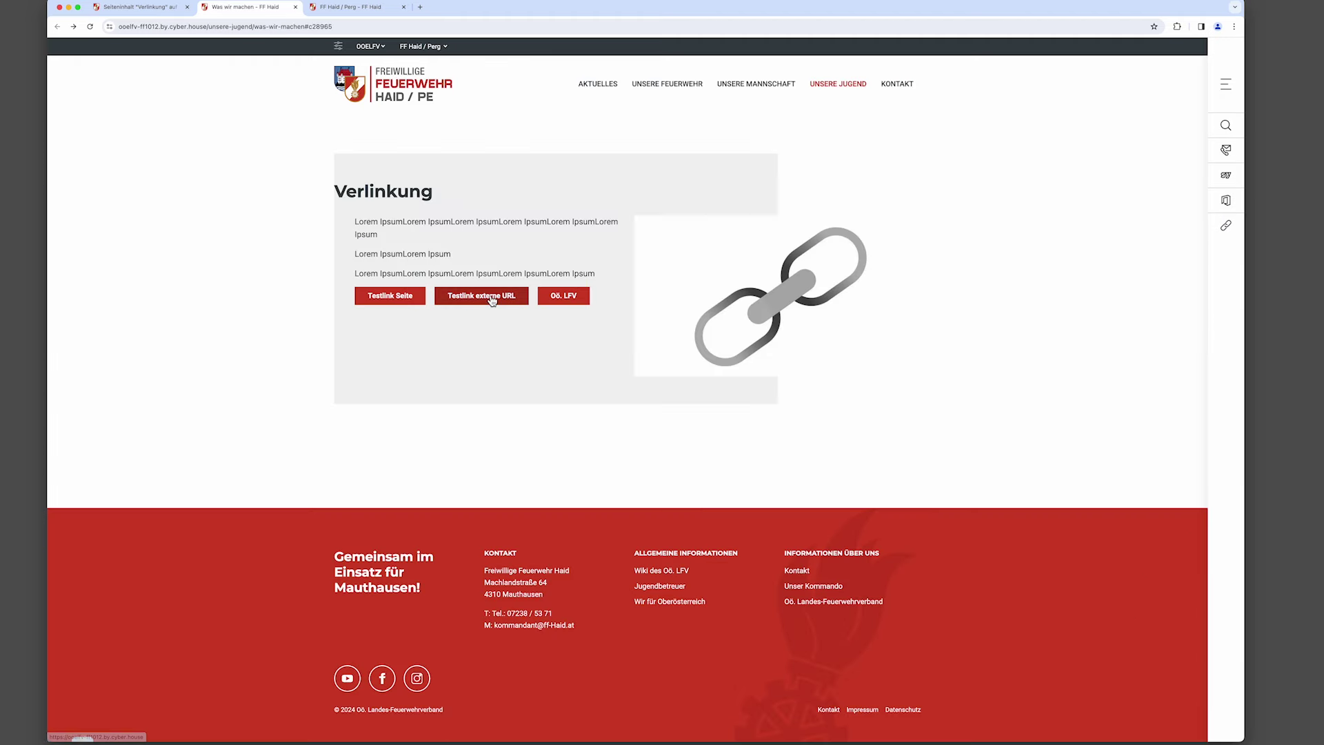
{"action": "left_click", "coordinate": [493, 297]}
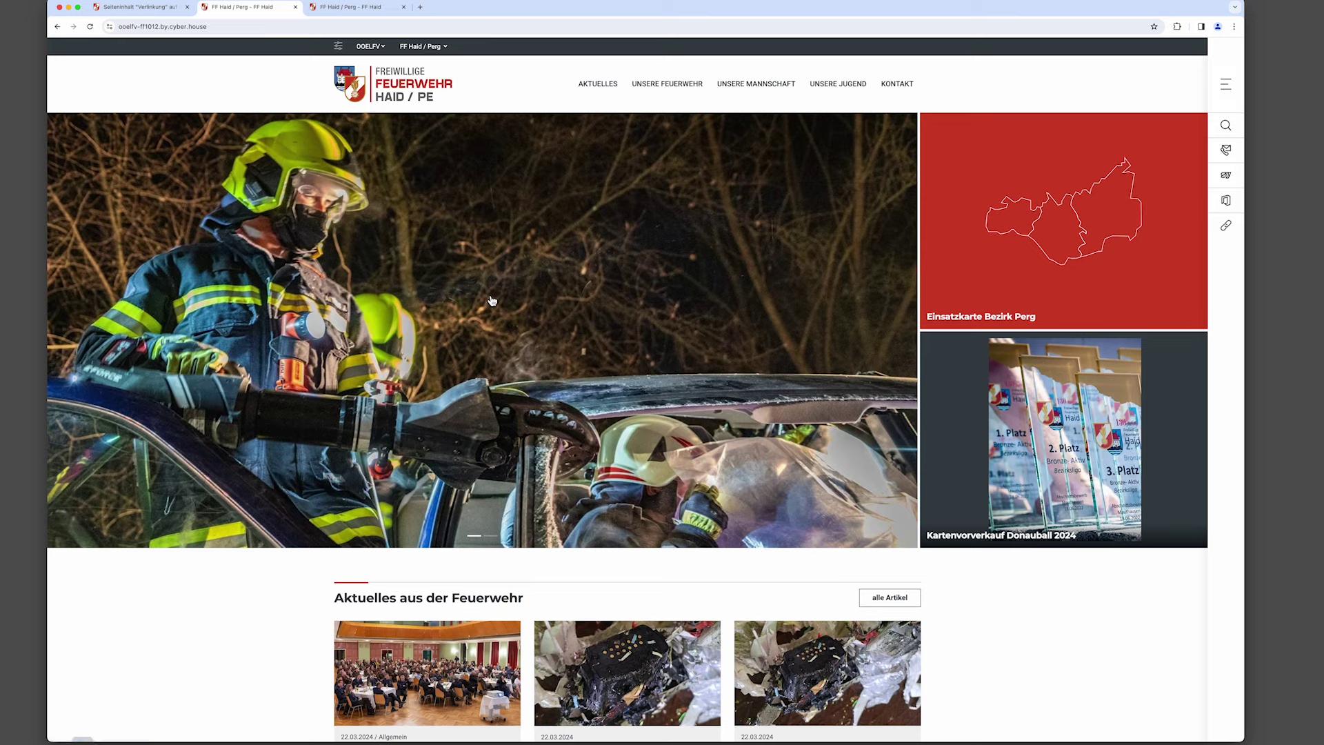
{"action": "key", "text": "super+bracketleft"}
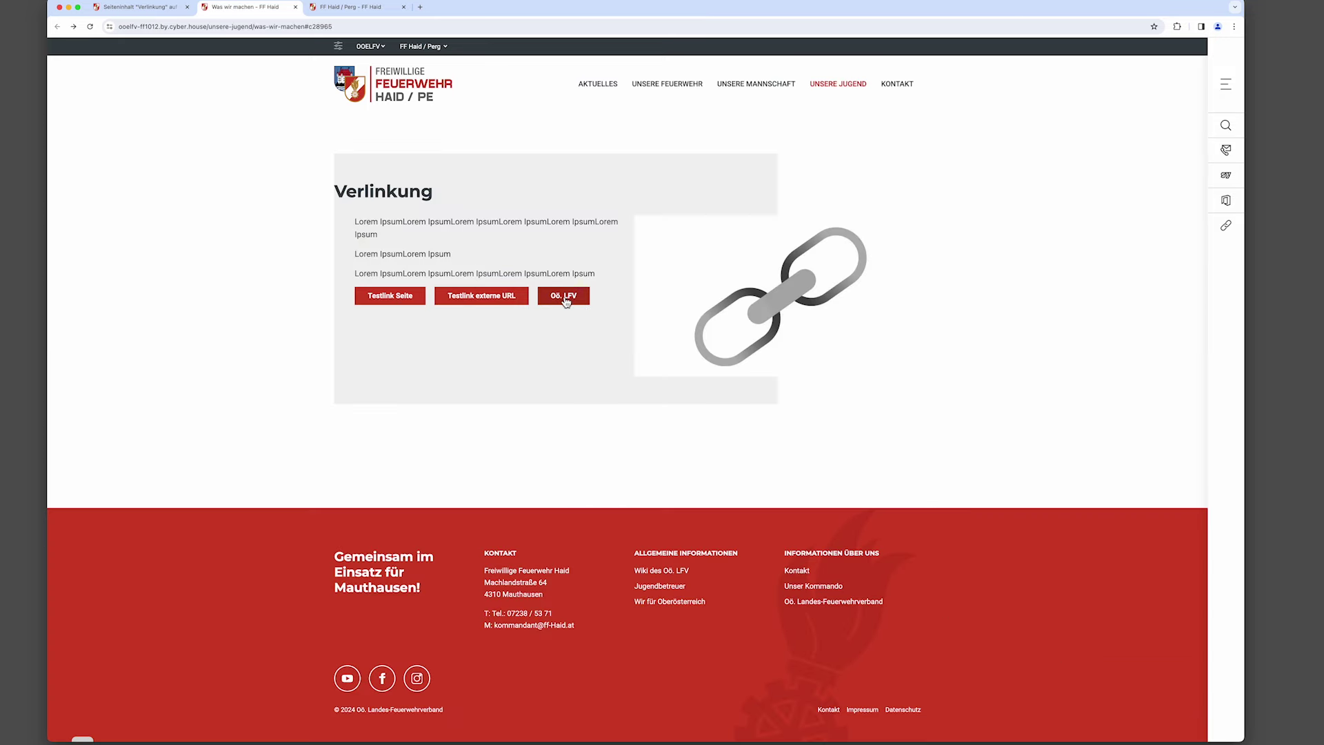
{"action": "left_click", "coordinate": [565, 299]}
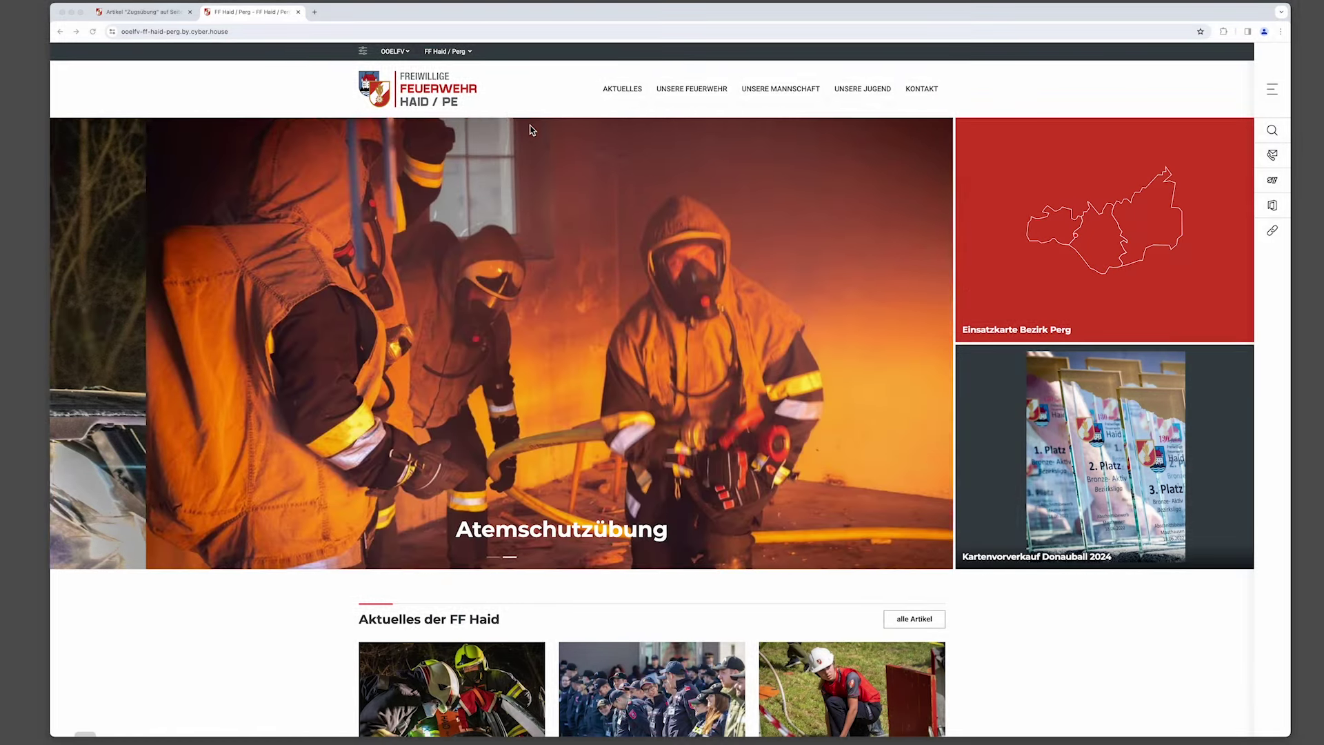
Look at the homepage's footer, open the FF Haid / Perg page properties and examine the footer header and address fields.
{"action": "scroll", "coordinate": [535, 147], "scroll_direction": "down", "scroll_amount": 7}
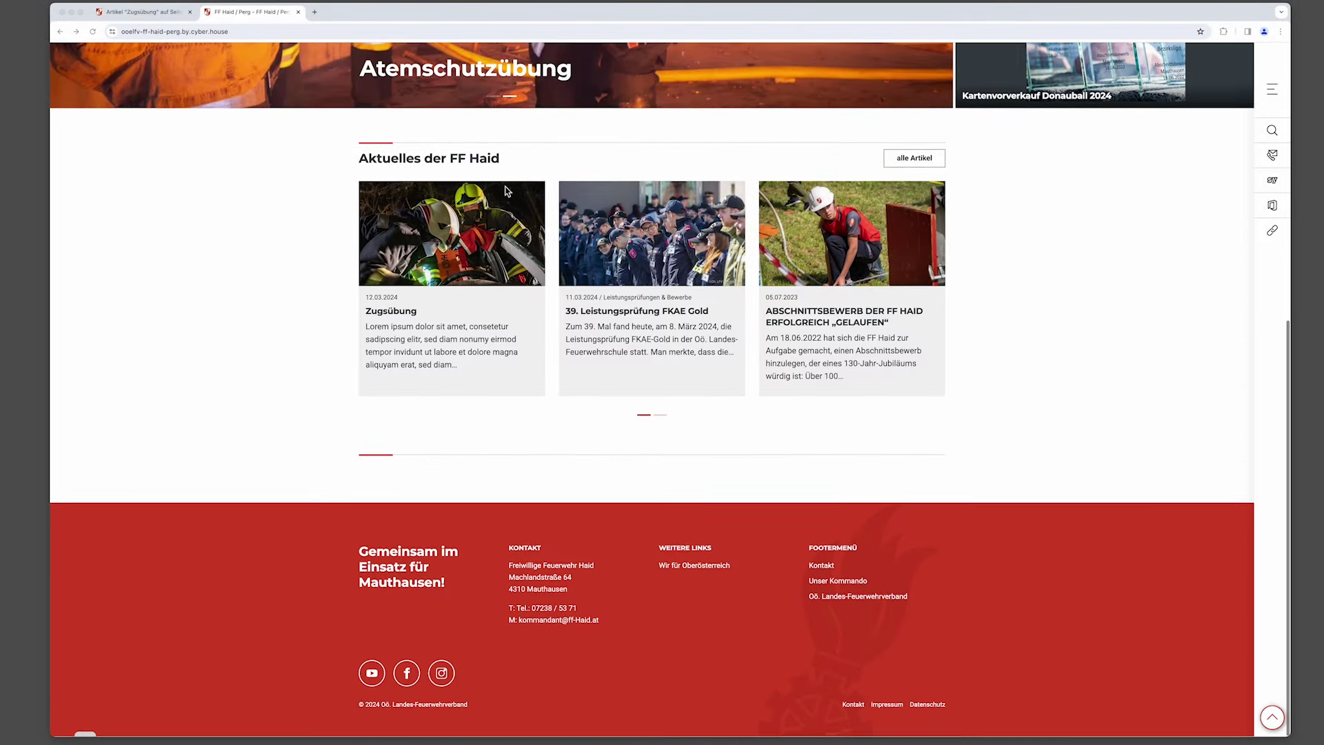
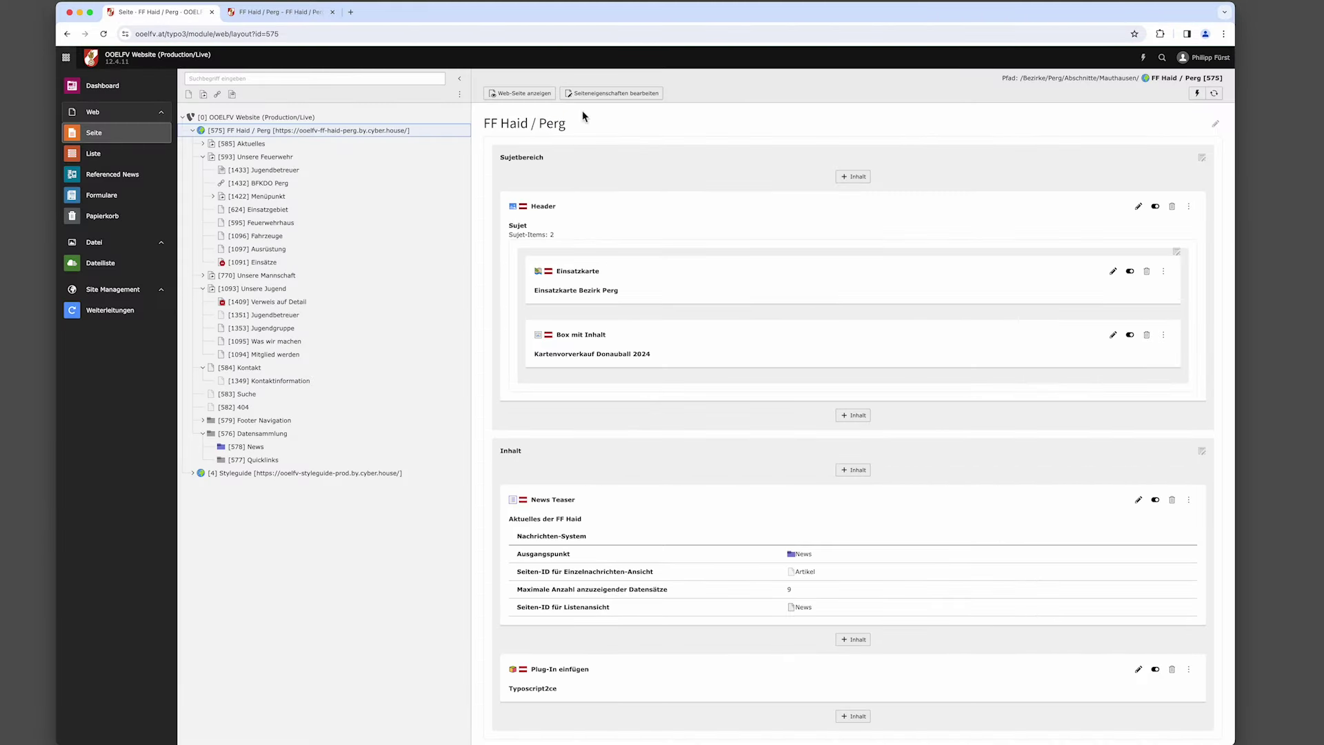
{"action": "left_click", "coordinate": [612, 94]}
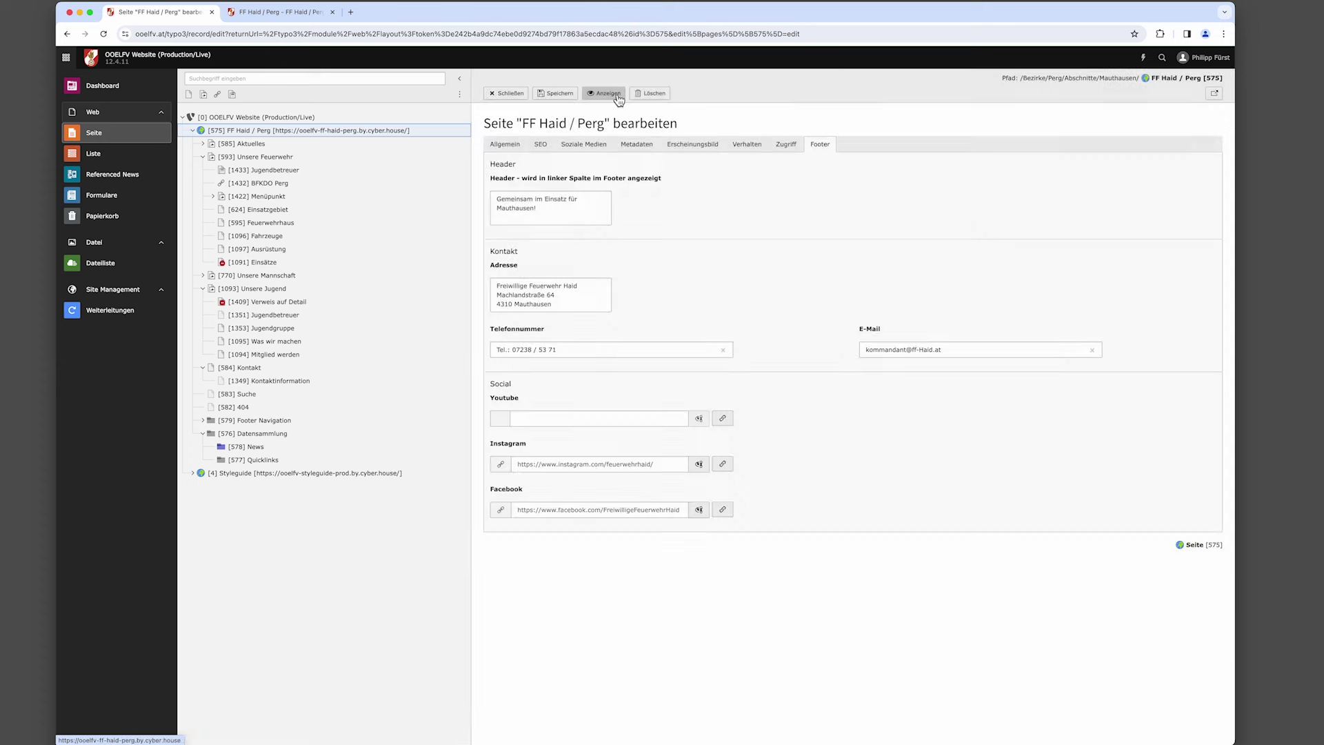
{"action": "left_click_drag", "start_coordinate": [560, 217], "coordinate": [464, 195]}
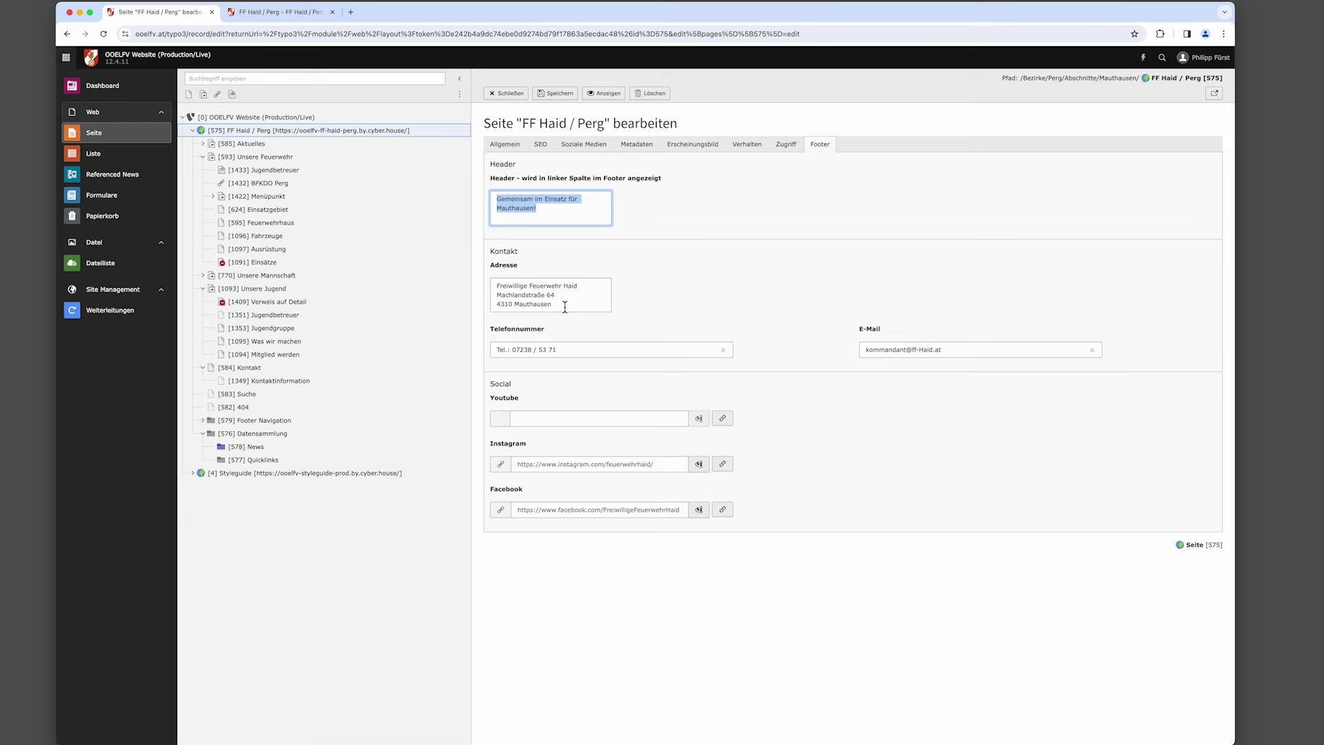
{"action": "left_click_drag", "start_coordinate": [565, 306], "coordinate": [469, 276]}
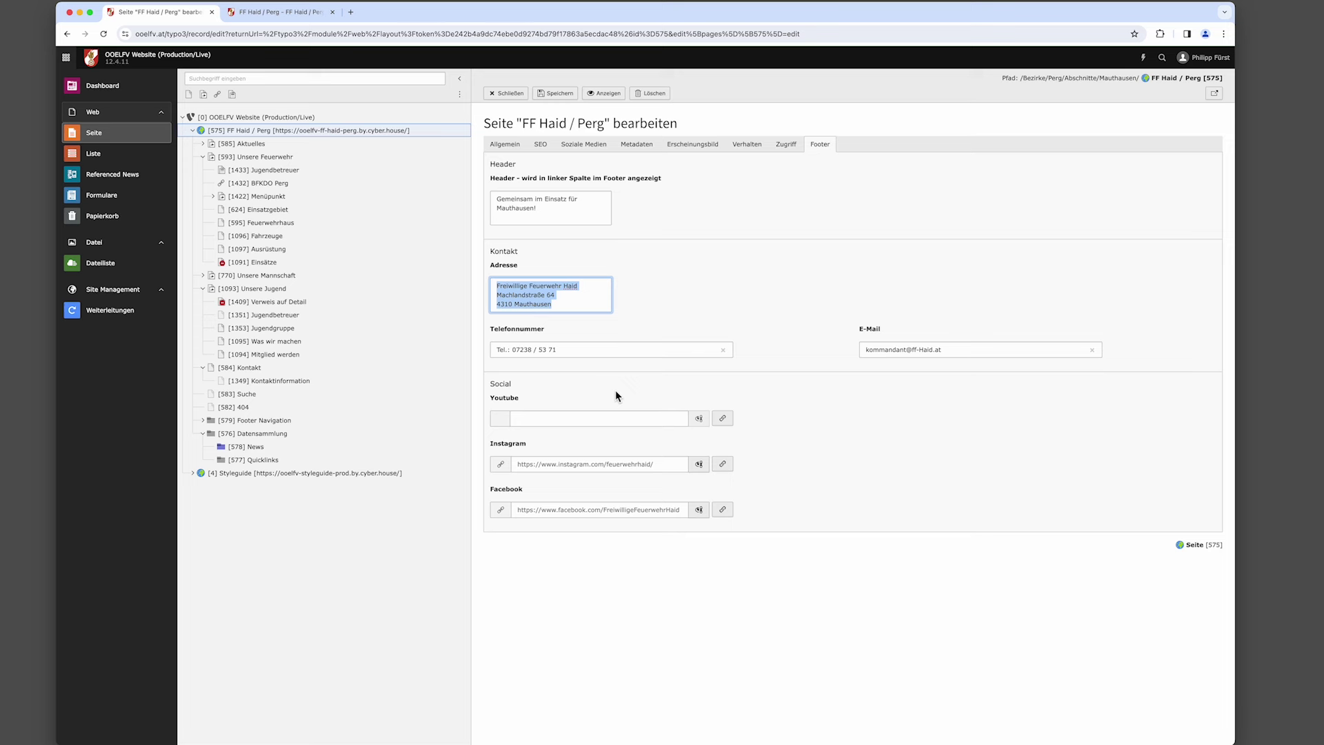
{"action": "left_click", "coordinate": [727, 422]}
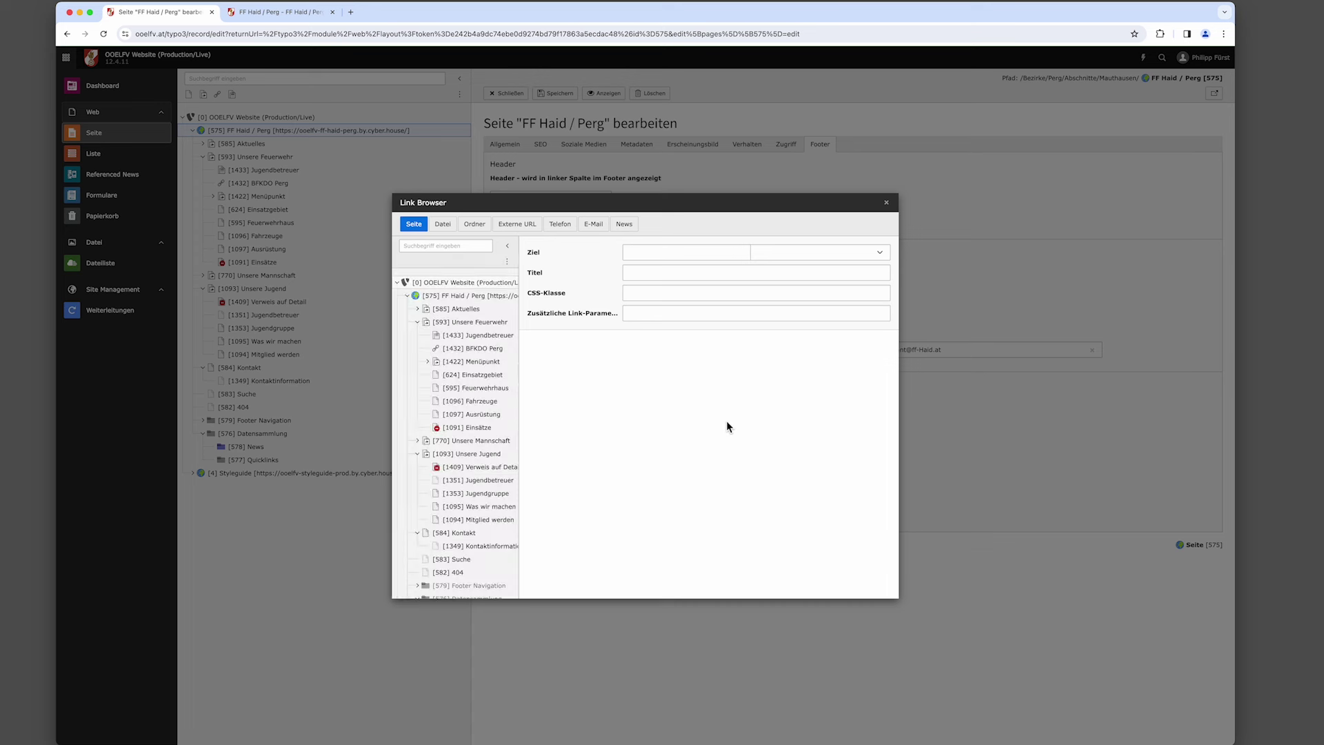
{"action": "left_click", "coordinate": [518, 225]}
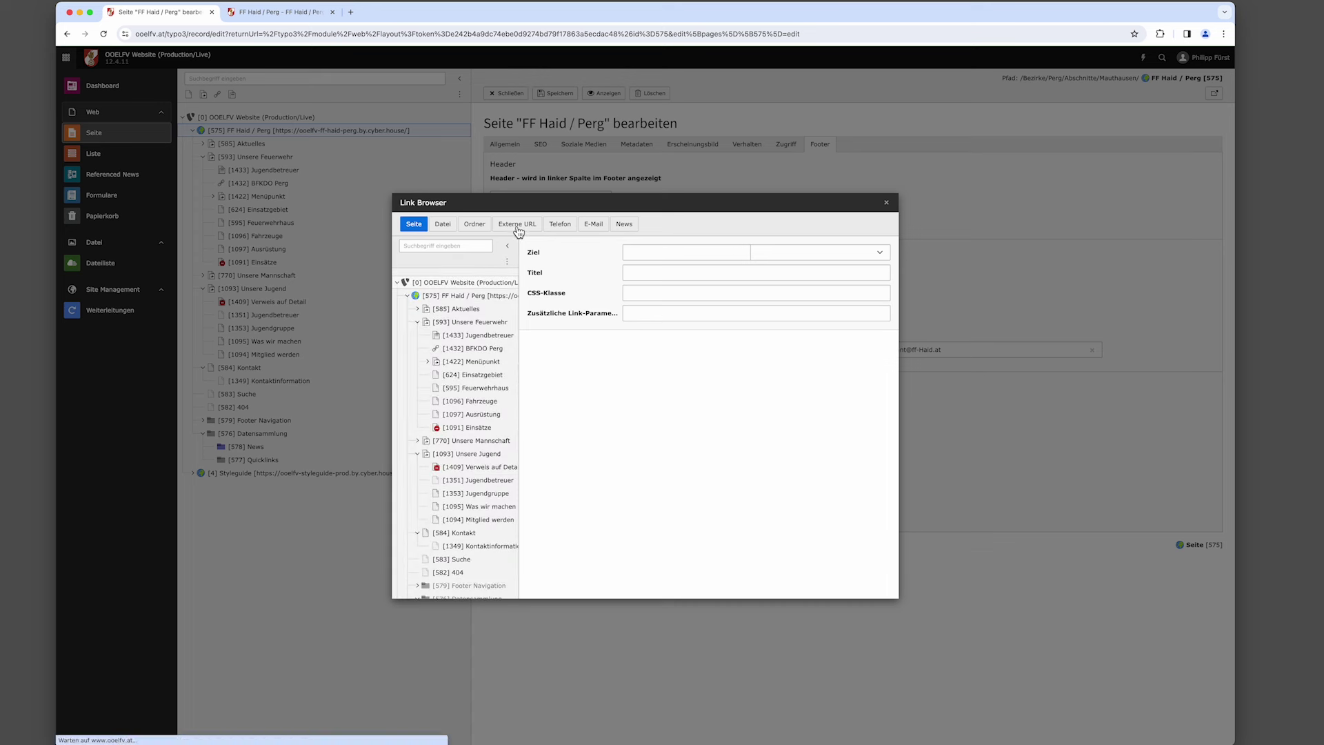
{"action": "left_click", "coordinate": [879, 251]}
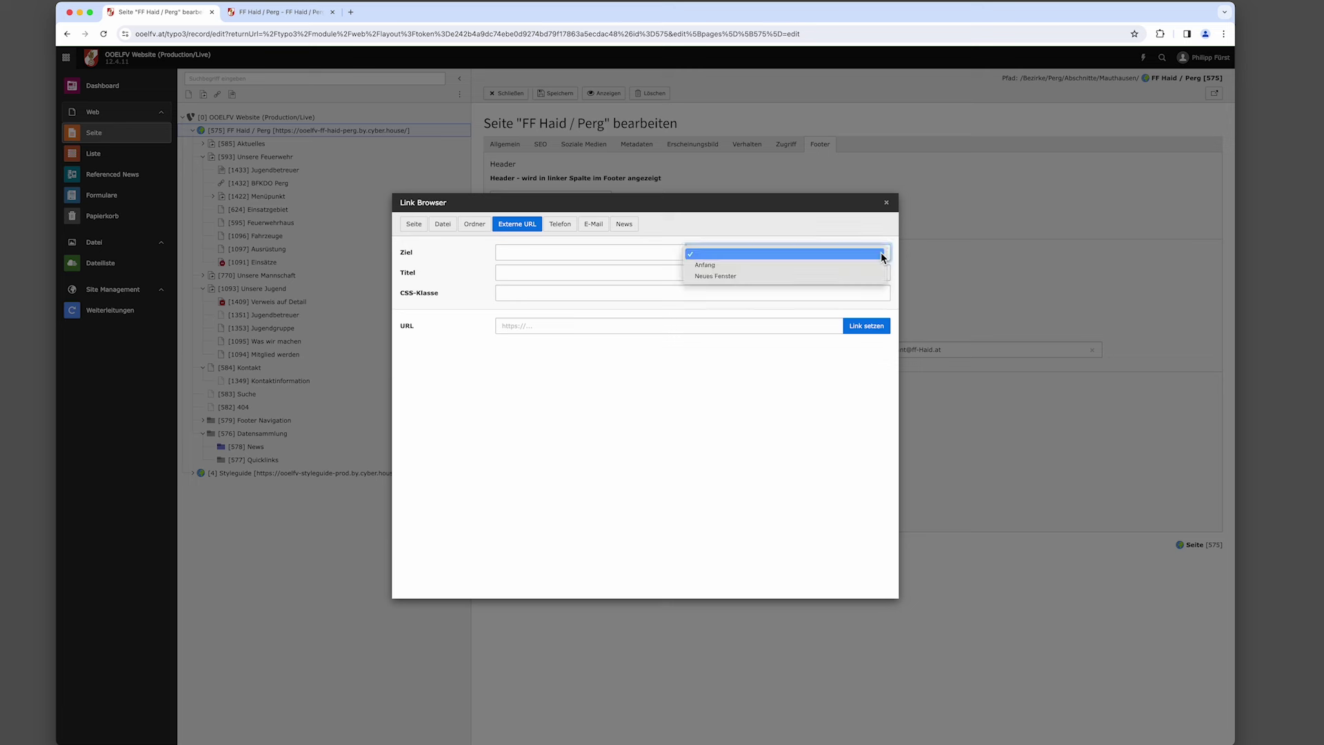
{"action": "left_click", "coordinate": [713, 275]}
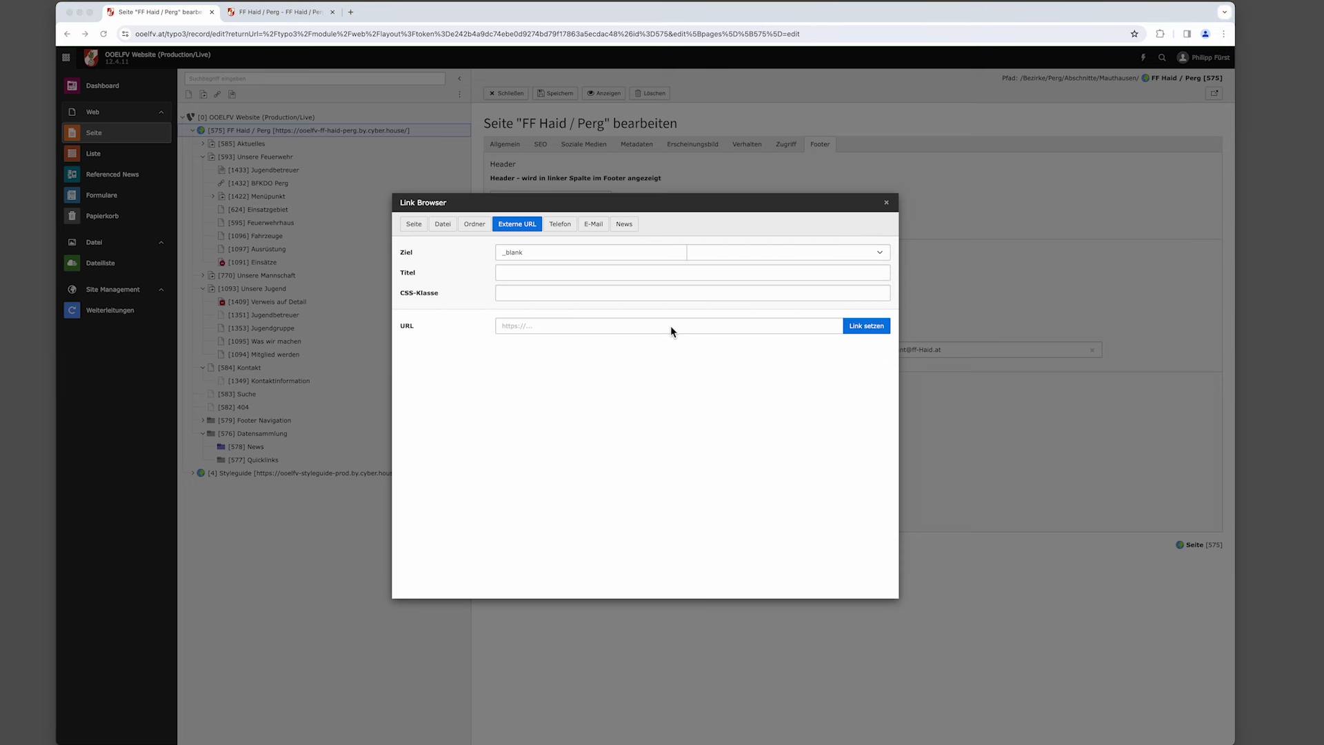
{"action": "left_click", "coordinate": [595, 326]}
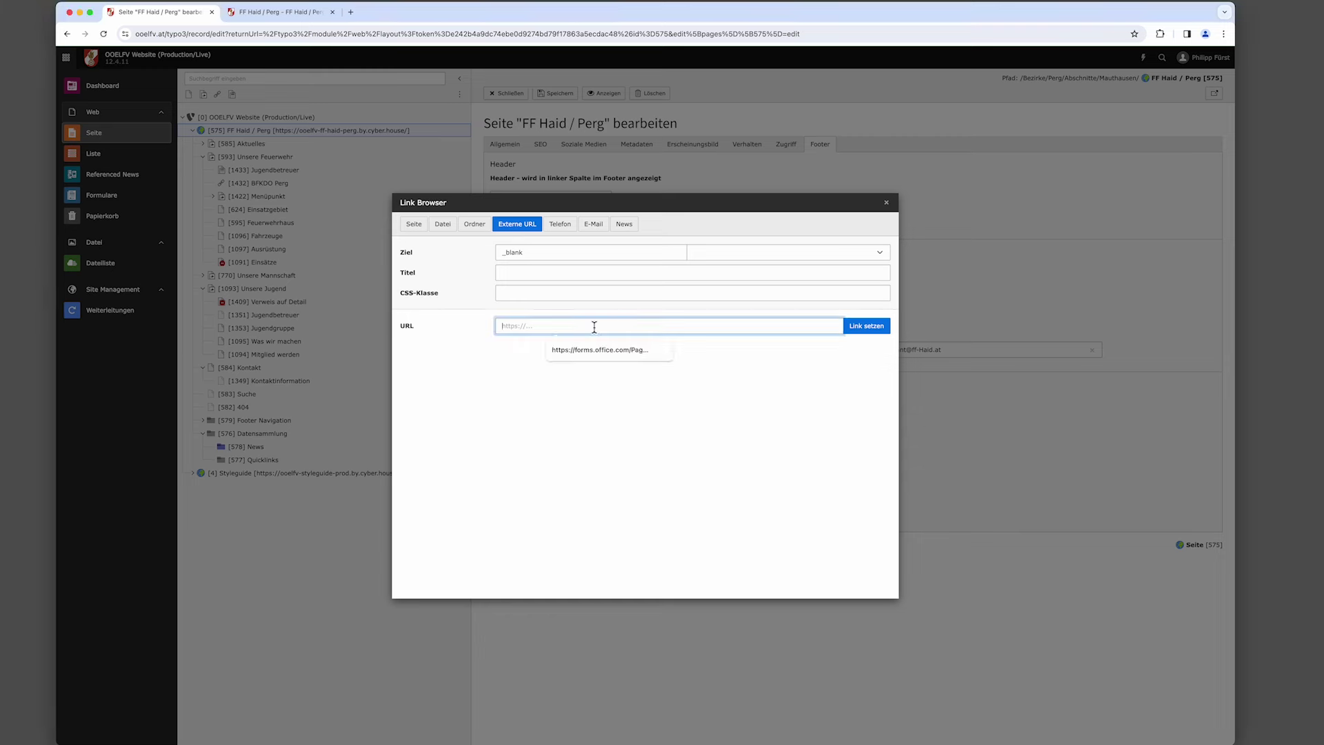
{"action": "type", "text": "https://www.youtube.com/@ffhaid"}
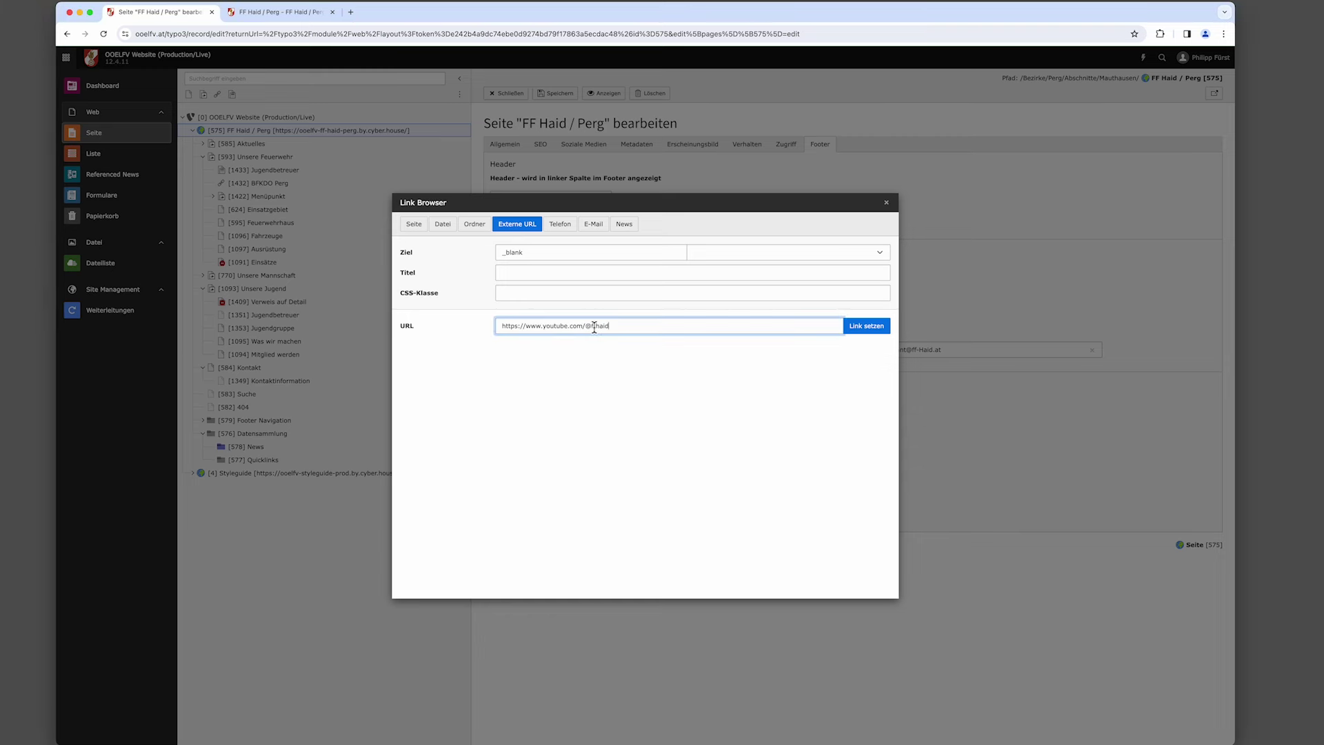
{"action": "left_click", "coordinate": [871, 332]}
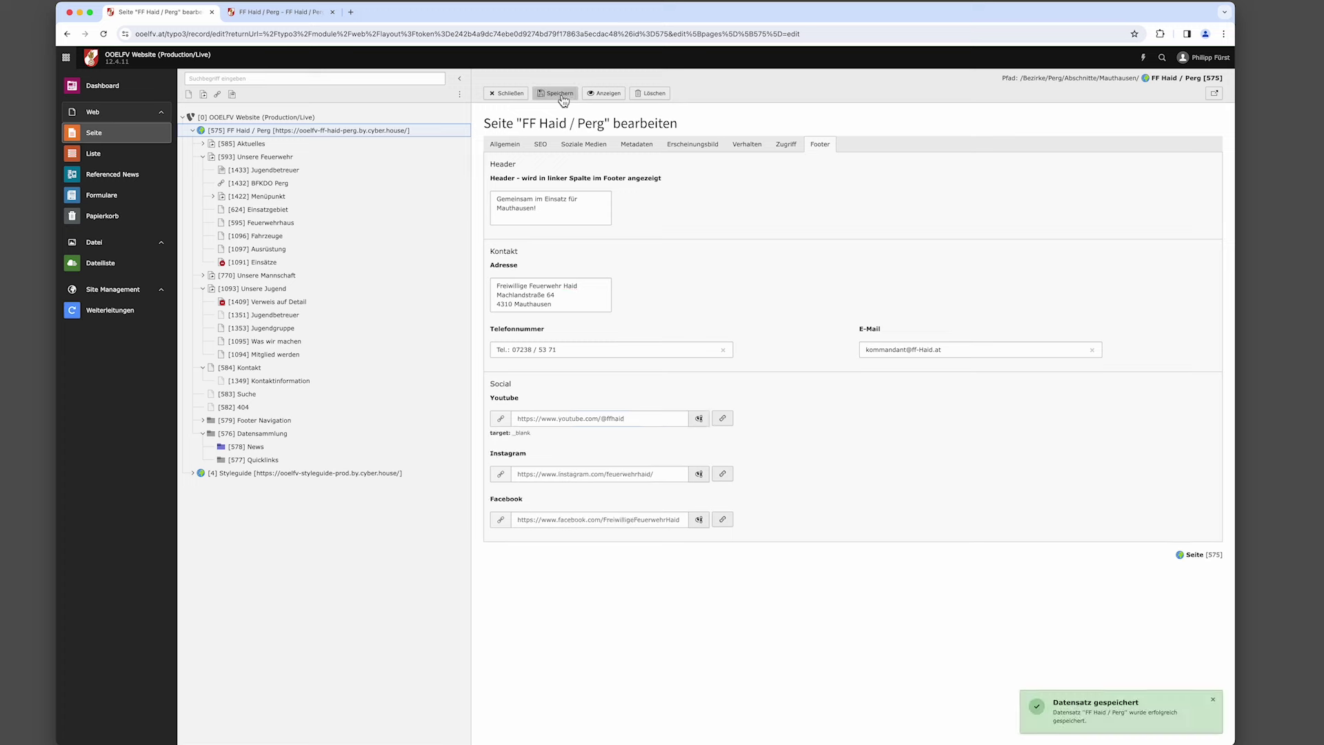
Reload the homepage and check the social media icons and link columns in its footer.
{"action": "left_click", "coordinate": [617, 98]}
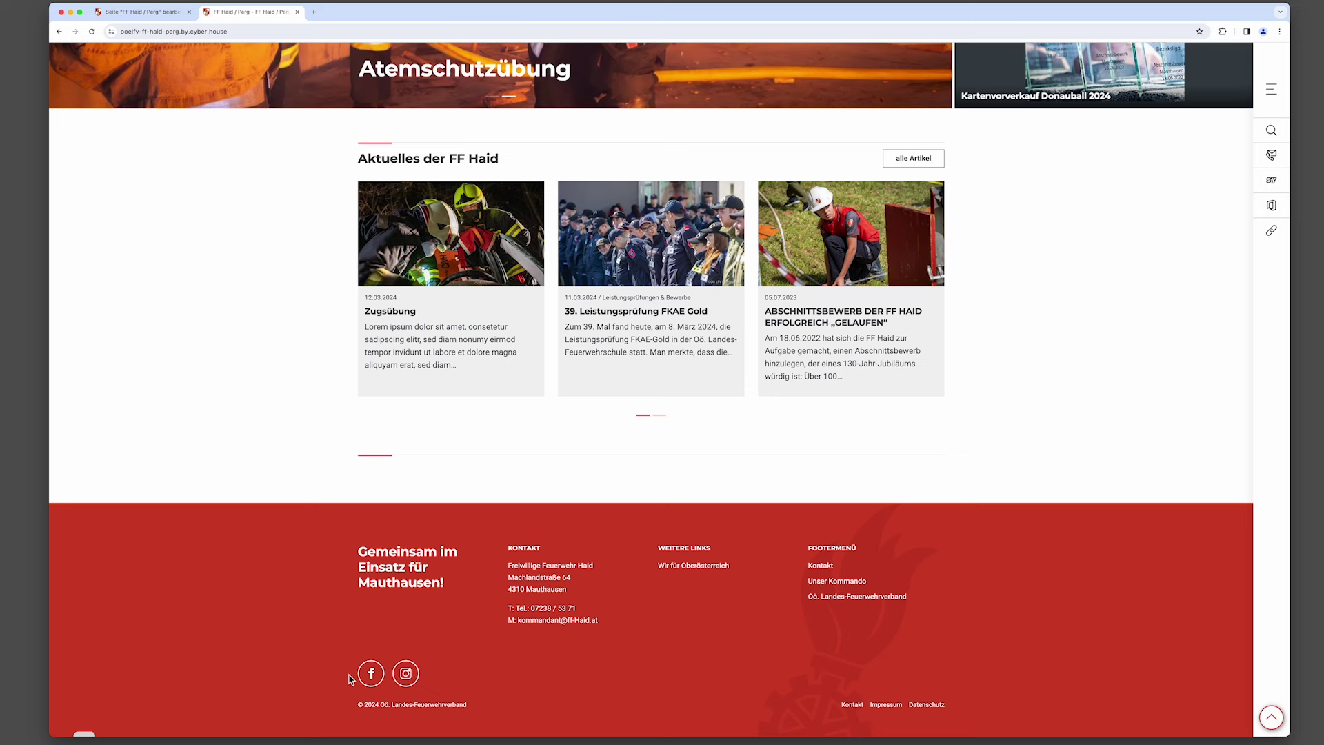
{"action": "key", "text": "super+r"}
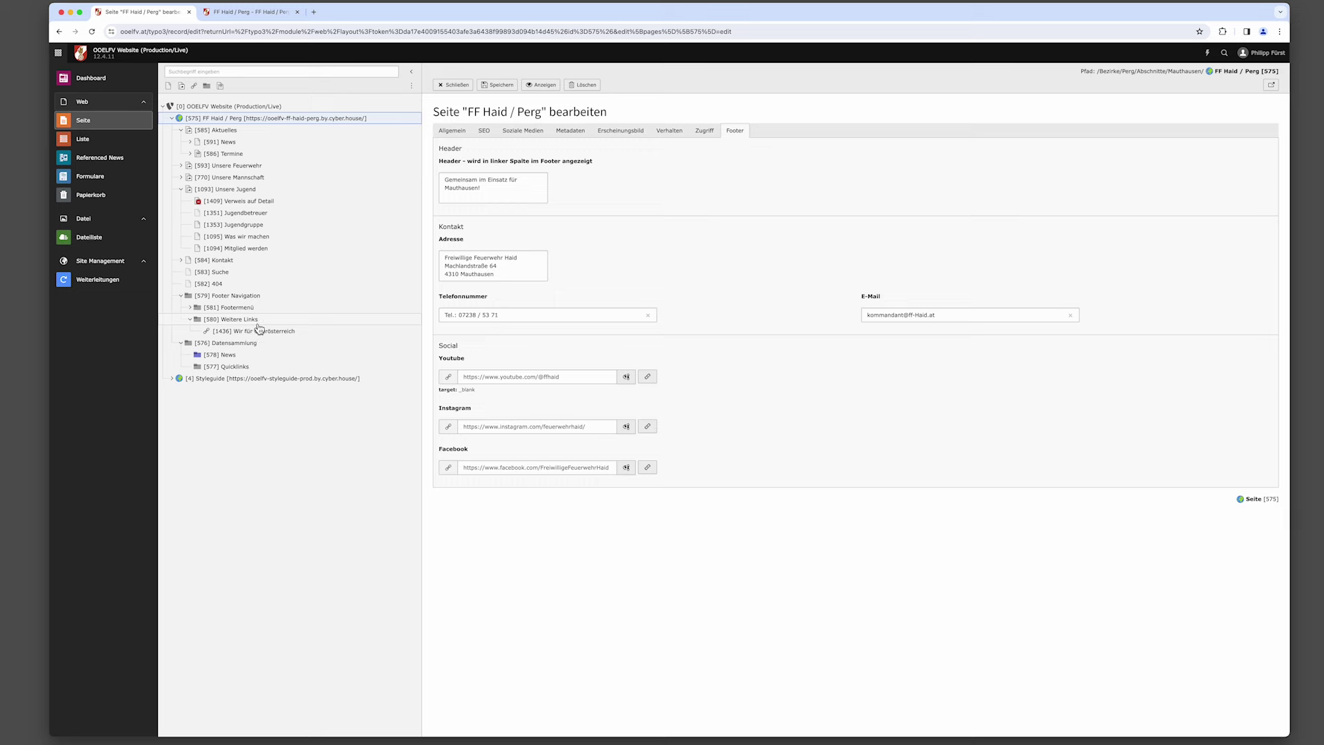
{"action": "left_click", "coordinate": [262, 13]}
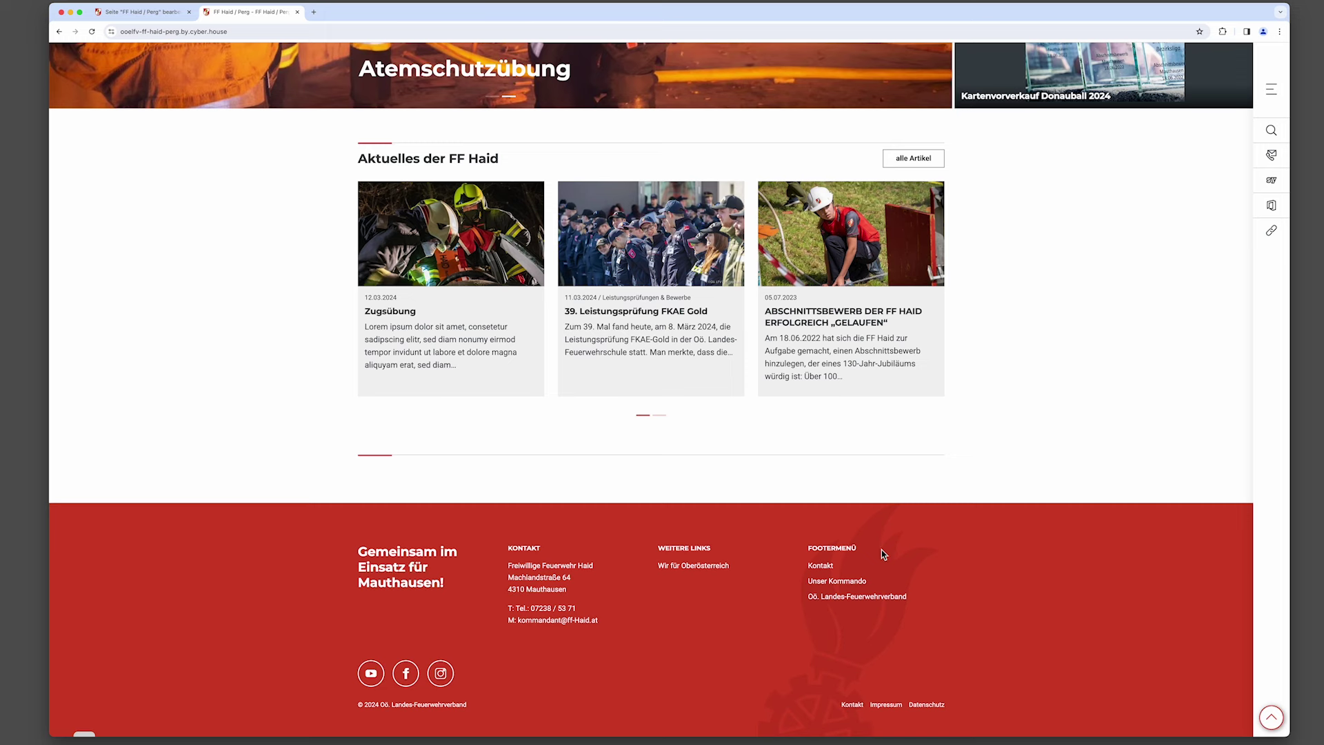
Return to the TYPO3 backend and rename the Footermenü folder under Footer Navigation as "Informationen über uns".
{"action": "key", "text": "ctrl+shift+Tab"}
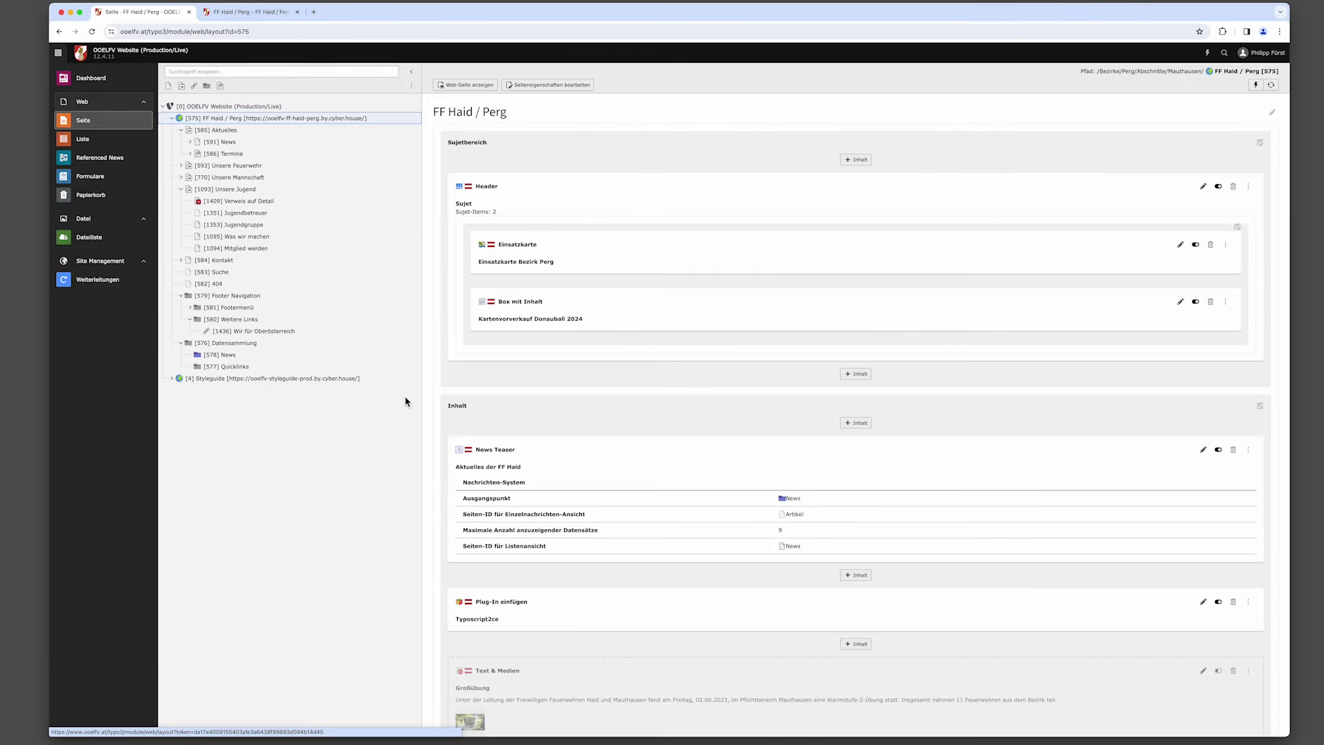
{"action": "double_click", "coordinate": [247, 309]}
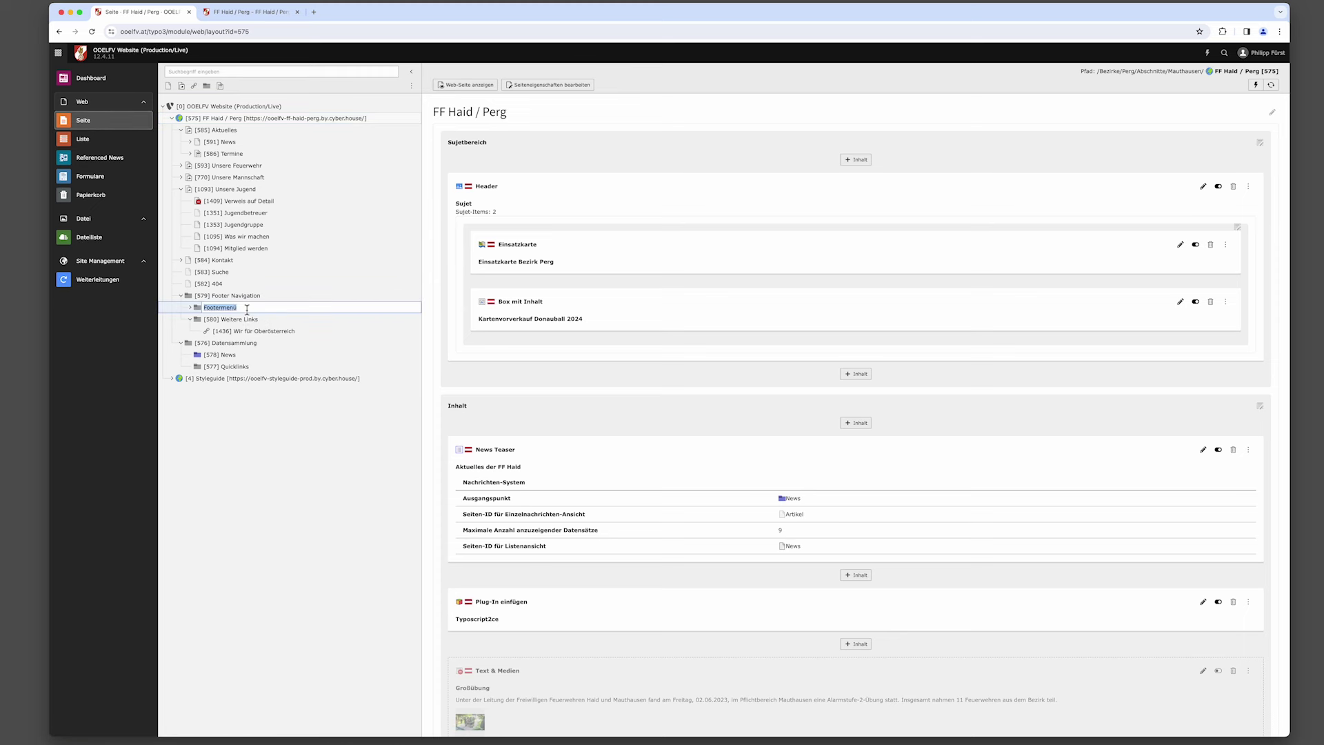
{"action": "type", "text": "Informationen über uns"}
{"action": "key", "text": "Return"}
Rename the Weitere Links folder as "Allgemeine Informationen" and check the footer headings on the website.
{"action": "left_click", "coordinate": [238, 322]}
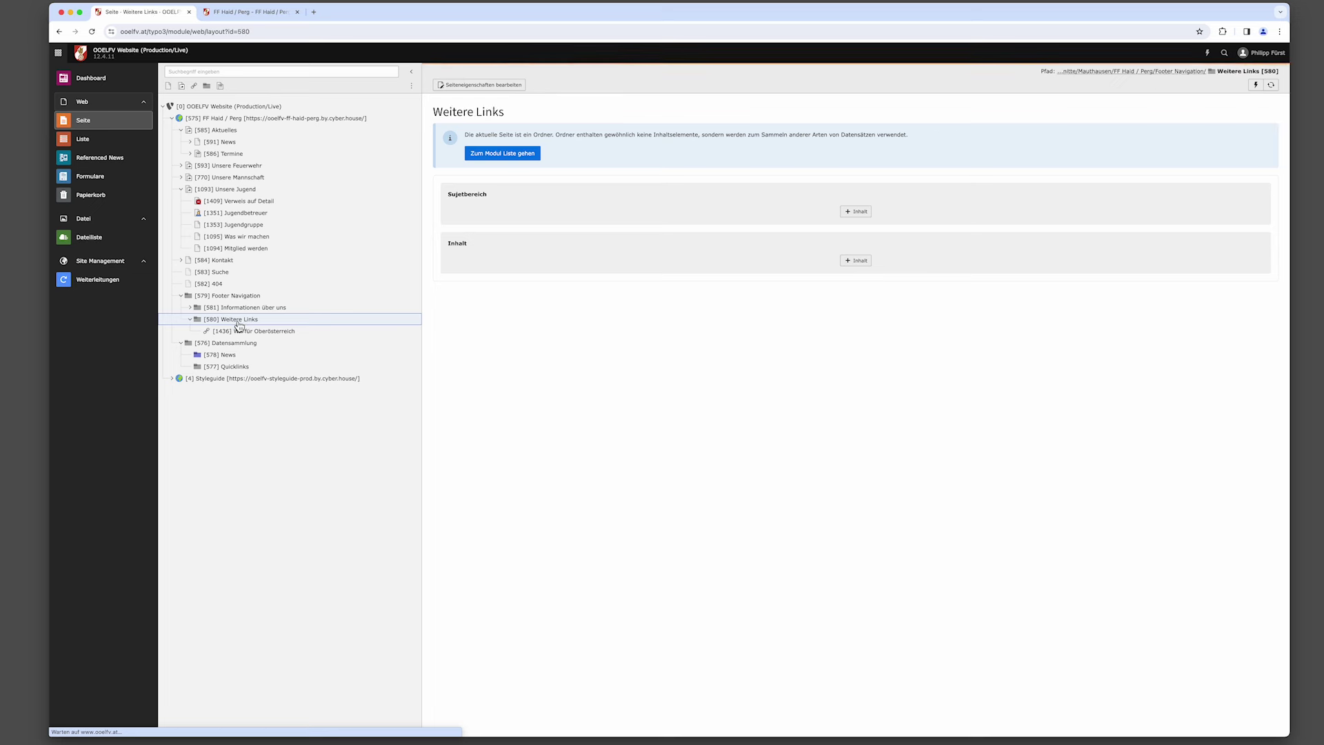
{"action": "double_click", "coordinate": [236, 321]}
{"action": "key", "text": "Return"}
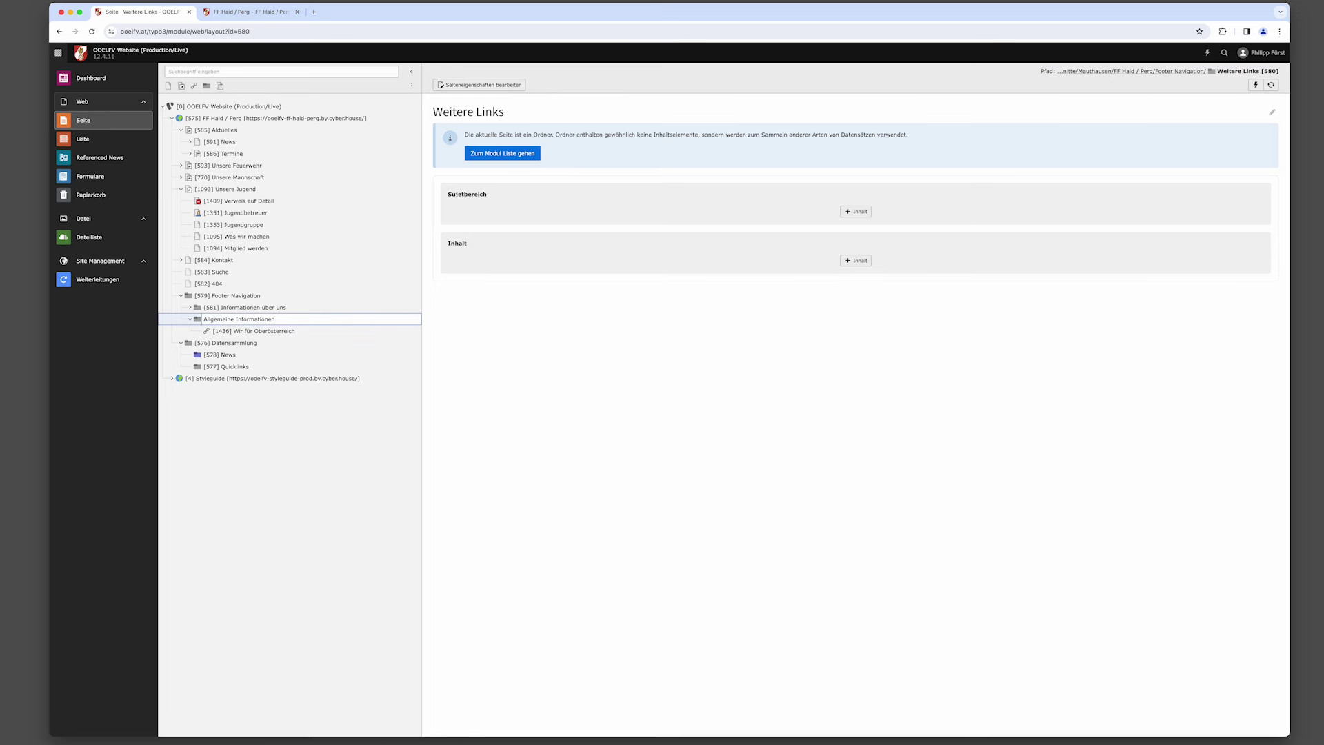
{"action": "right_click", "coordinate": [200, 324]}
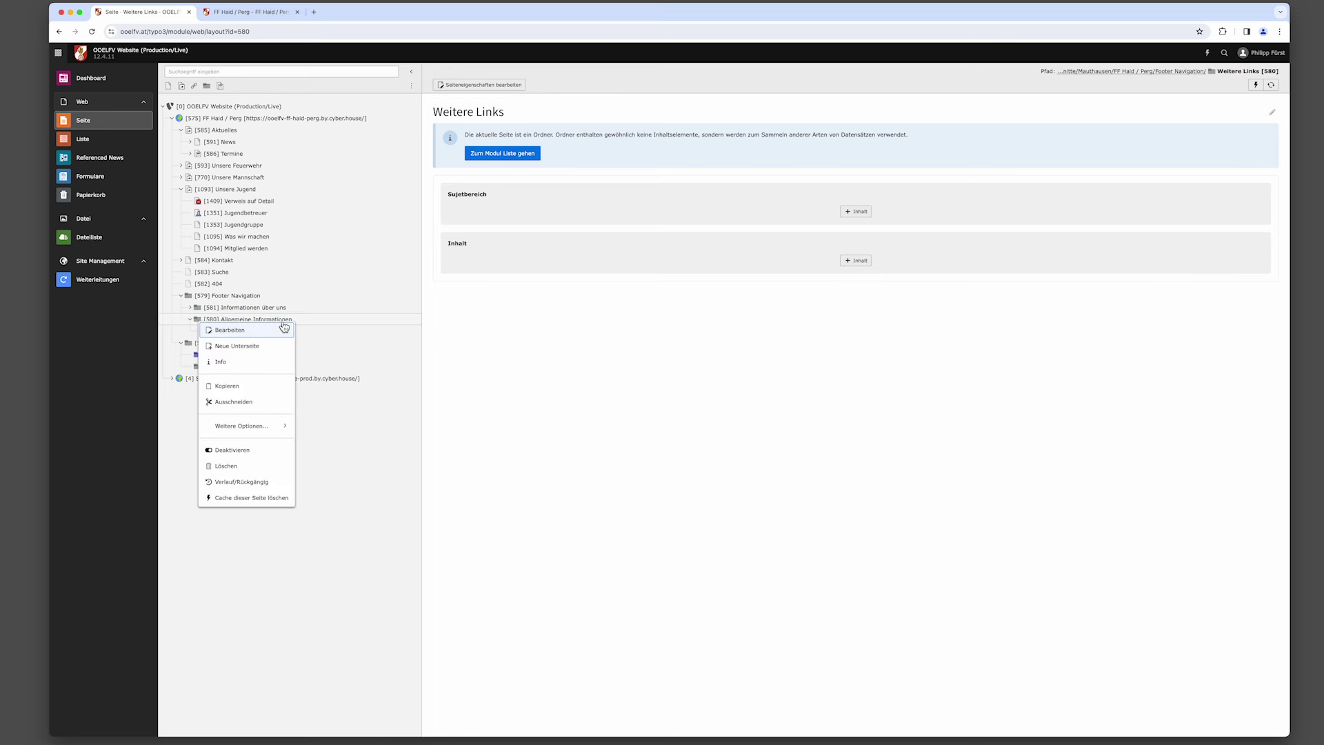
{"action": "left_click", "coordinate": [318, 312]}
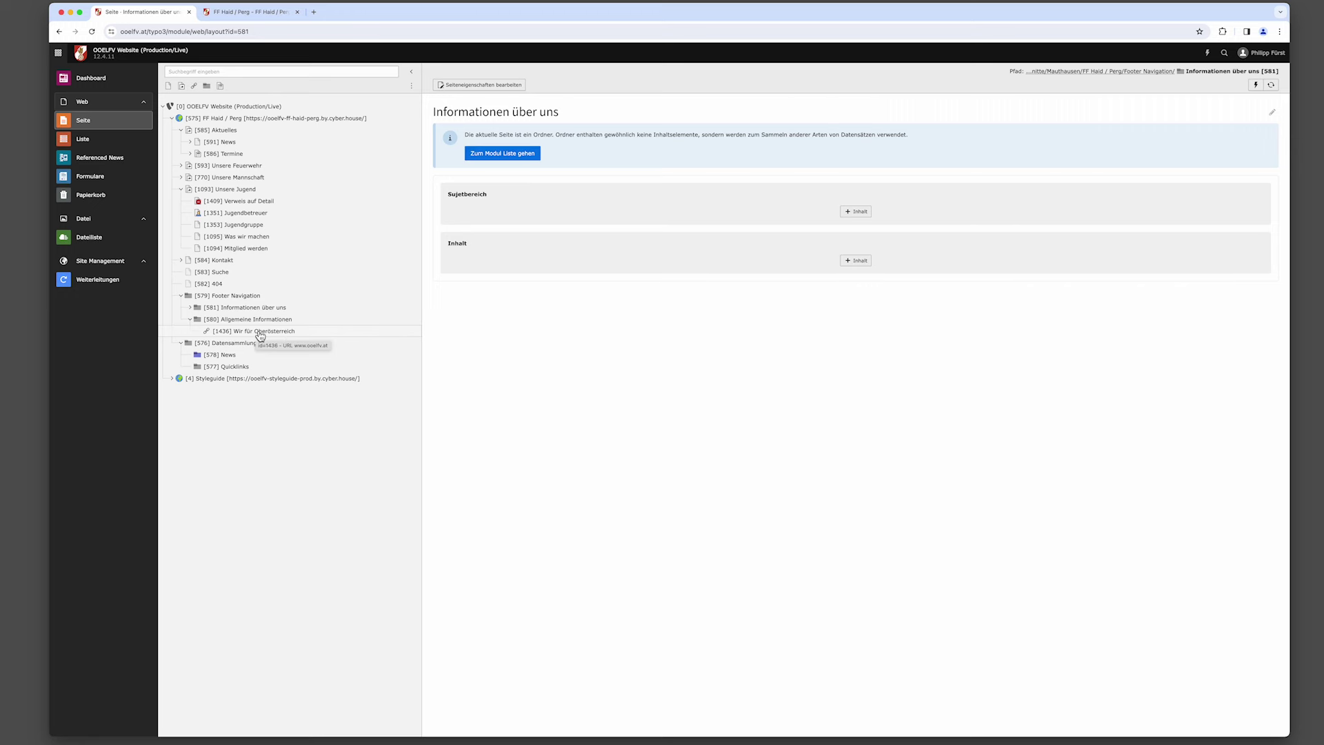
{"action": "left_click", "coordinate": [278, 13]}
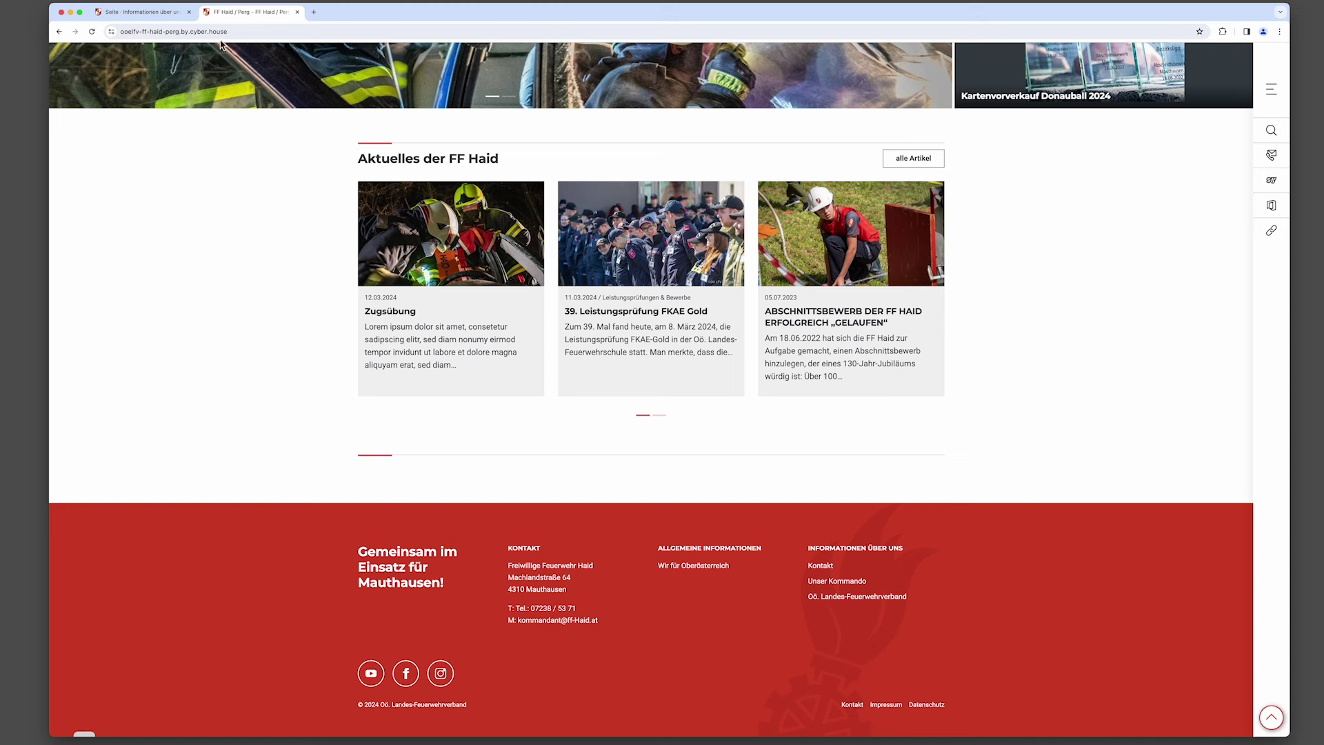
Back in the page tree, create an anchor link page titled "Jugendbetreuer" as the first entry in the Allgemeine Informationen folder.
{"action": "left_click", "coordinate": [152, 13]}
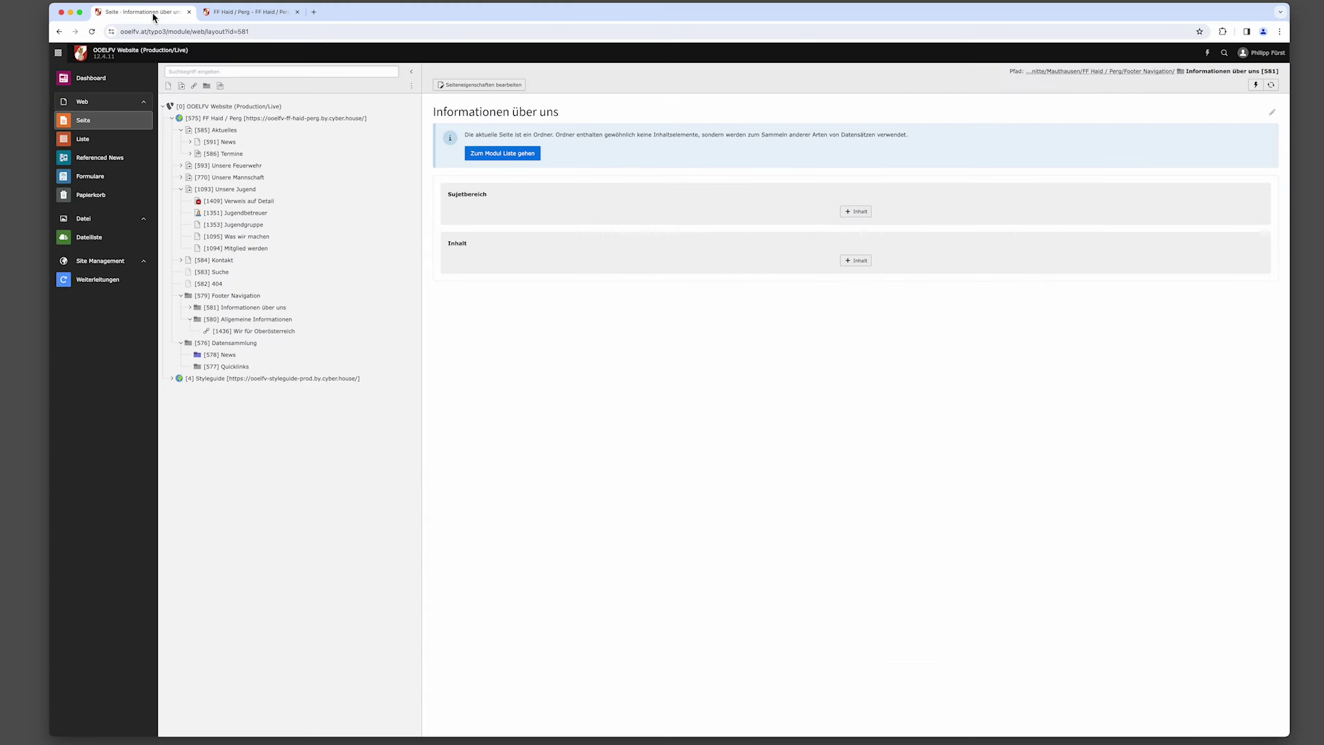
{"action": "left_click", "coordinate": [190, 308]}
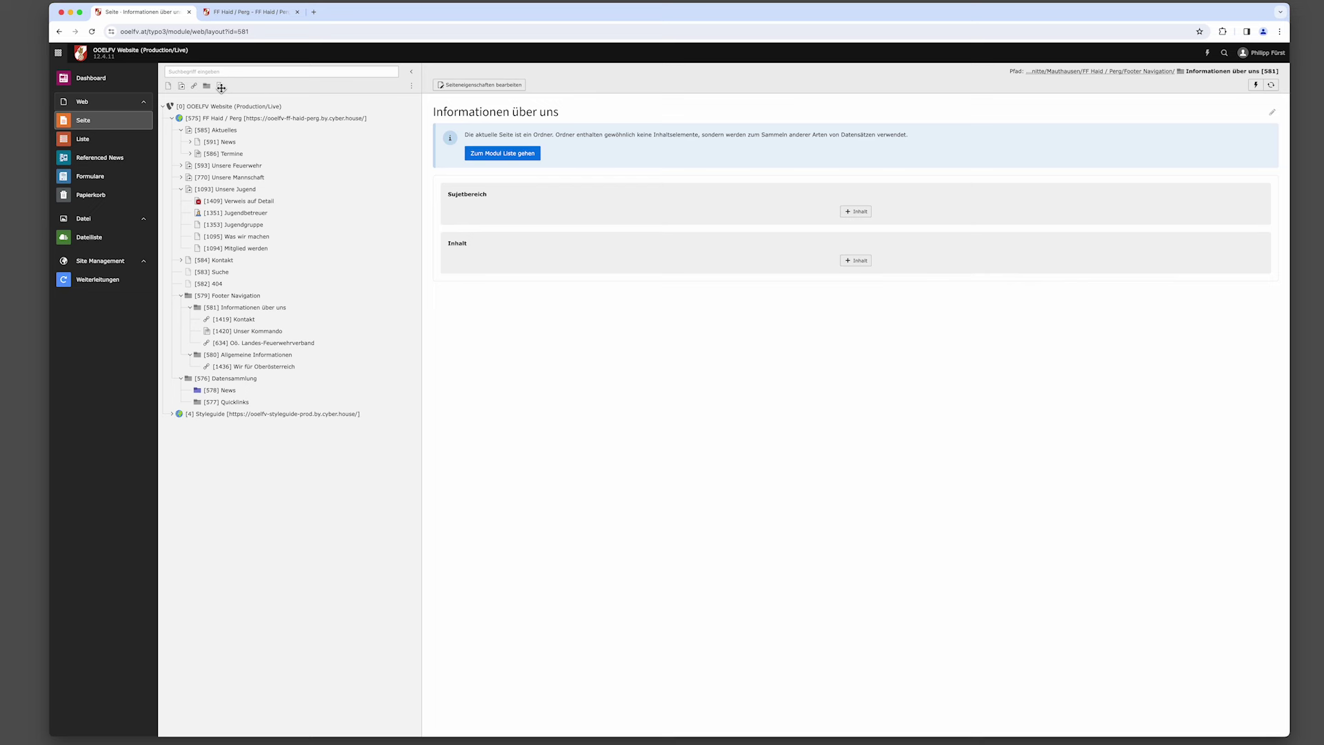
{"action": "left_click_drag", "start_coordinate": [221, 86], "coordinate": [231, 363]}
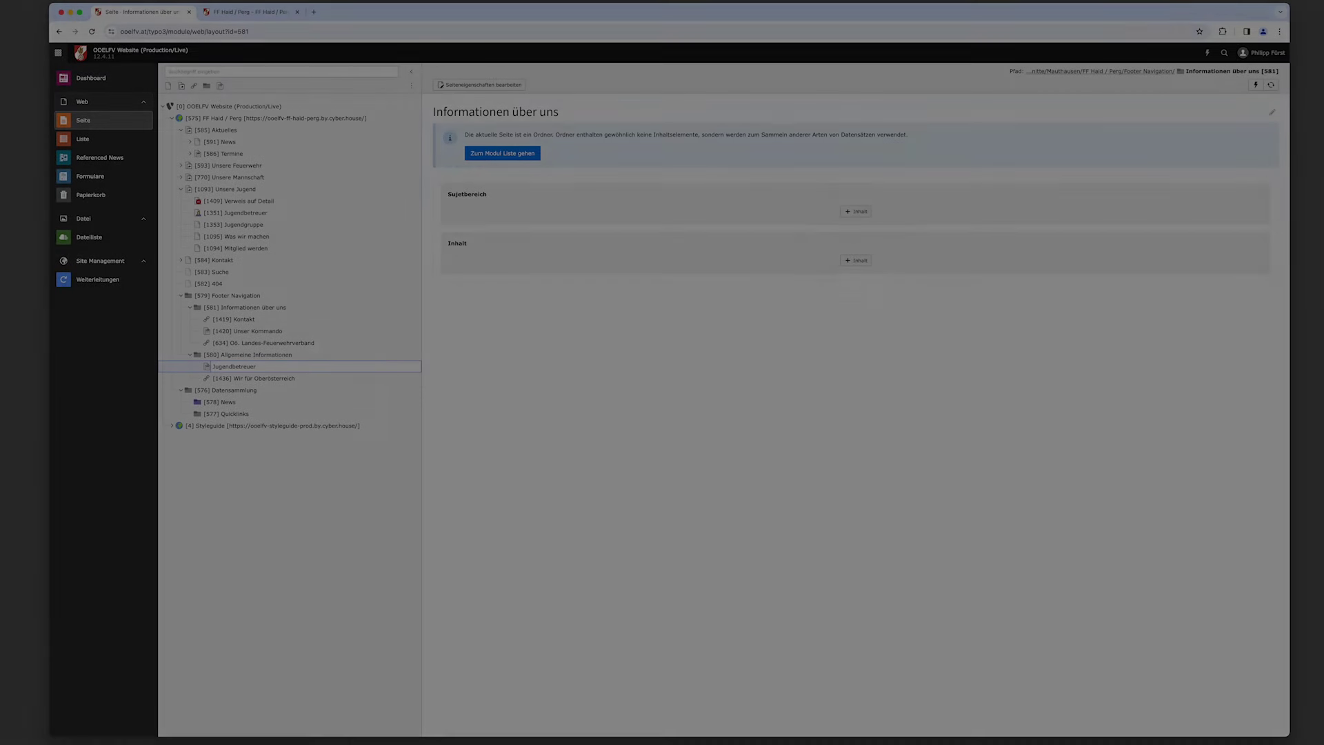
{"action": "key", "text": "Return"}
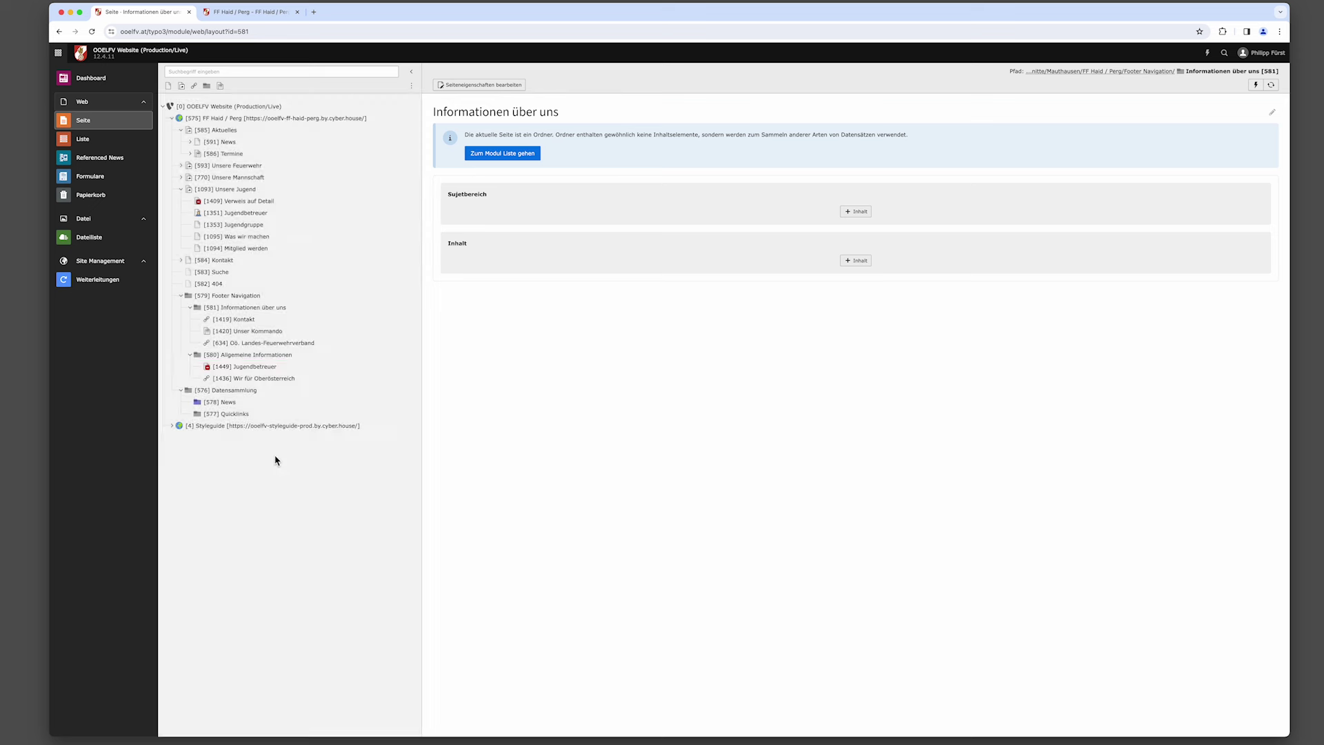
Activate the hidden Jugendbetreuer page in the Allgemeine Informationen folder.
{"action": "left_click", "coordinate": [244, 371]}
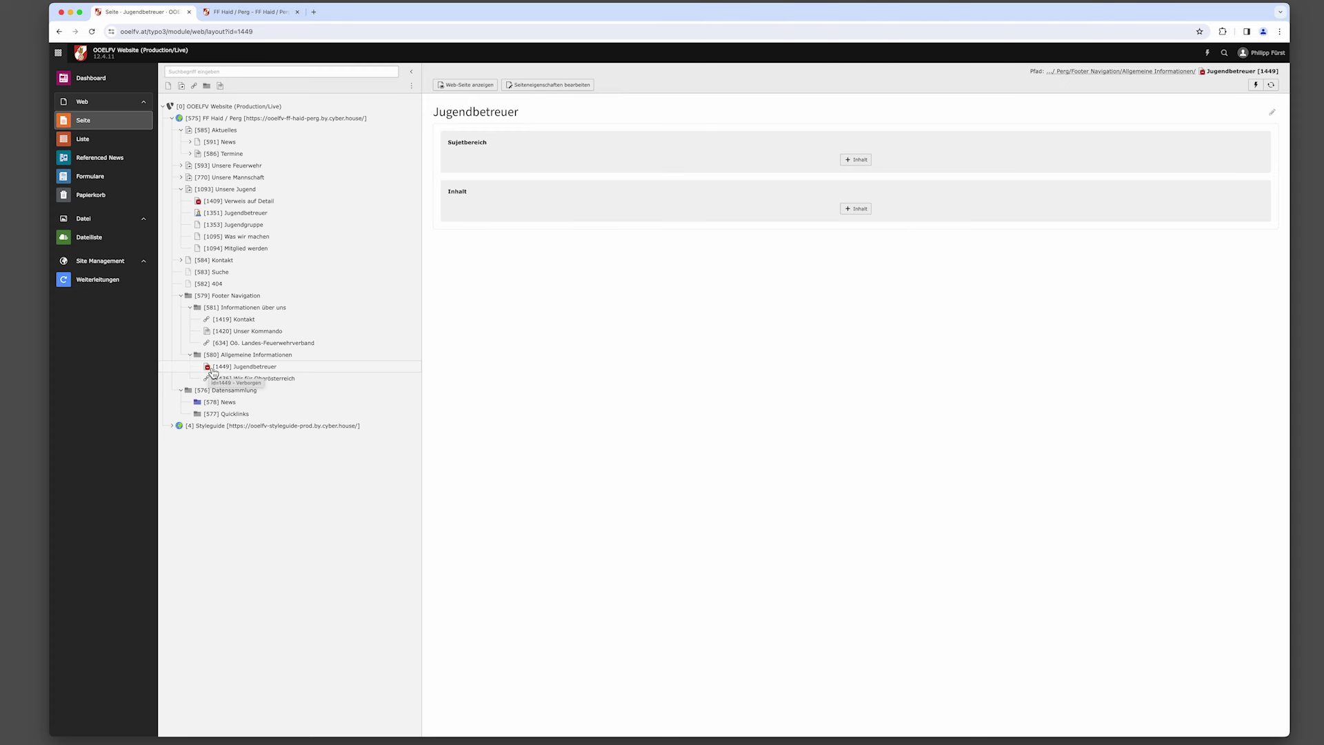
{"action": "left_click", "coordinate": [214, 372]}
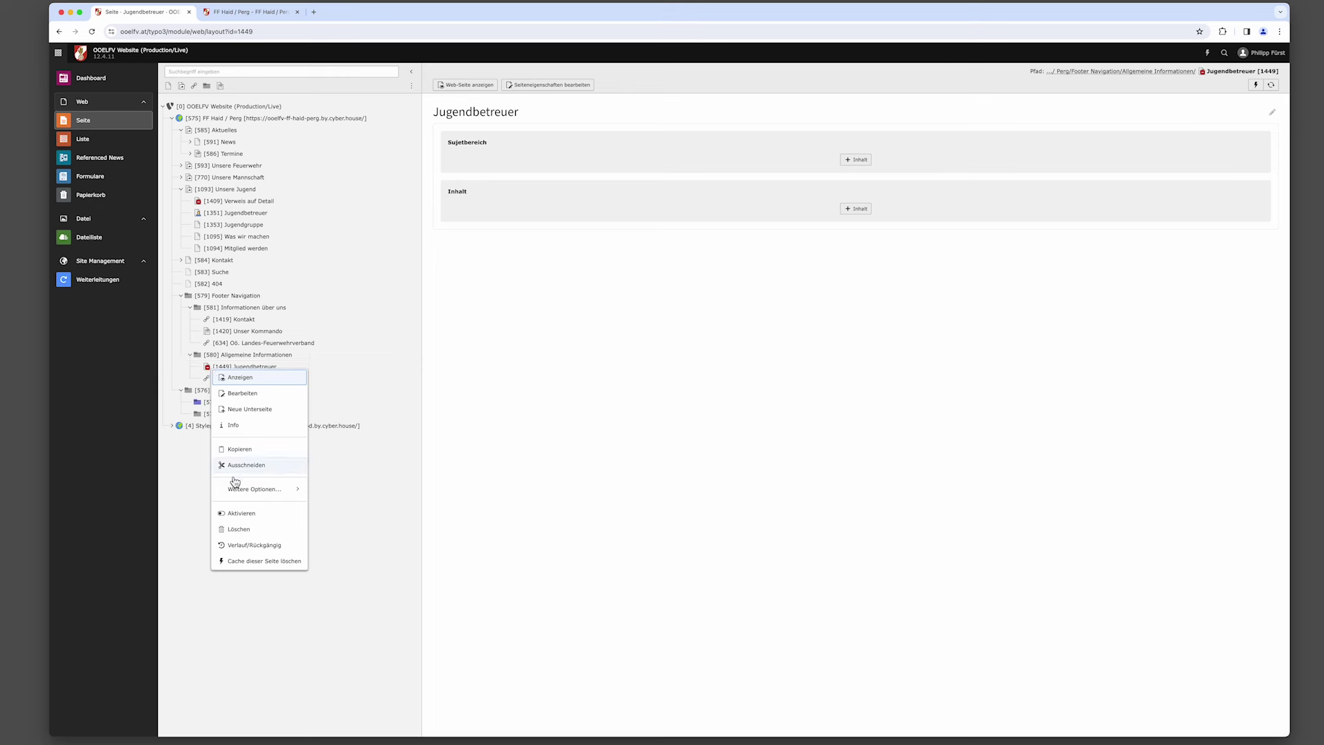
{"action": "left_click", "coordinate": [238, 516]}
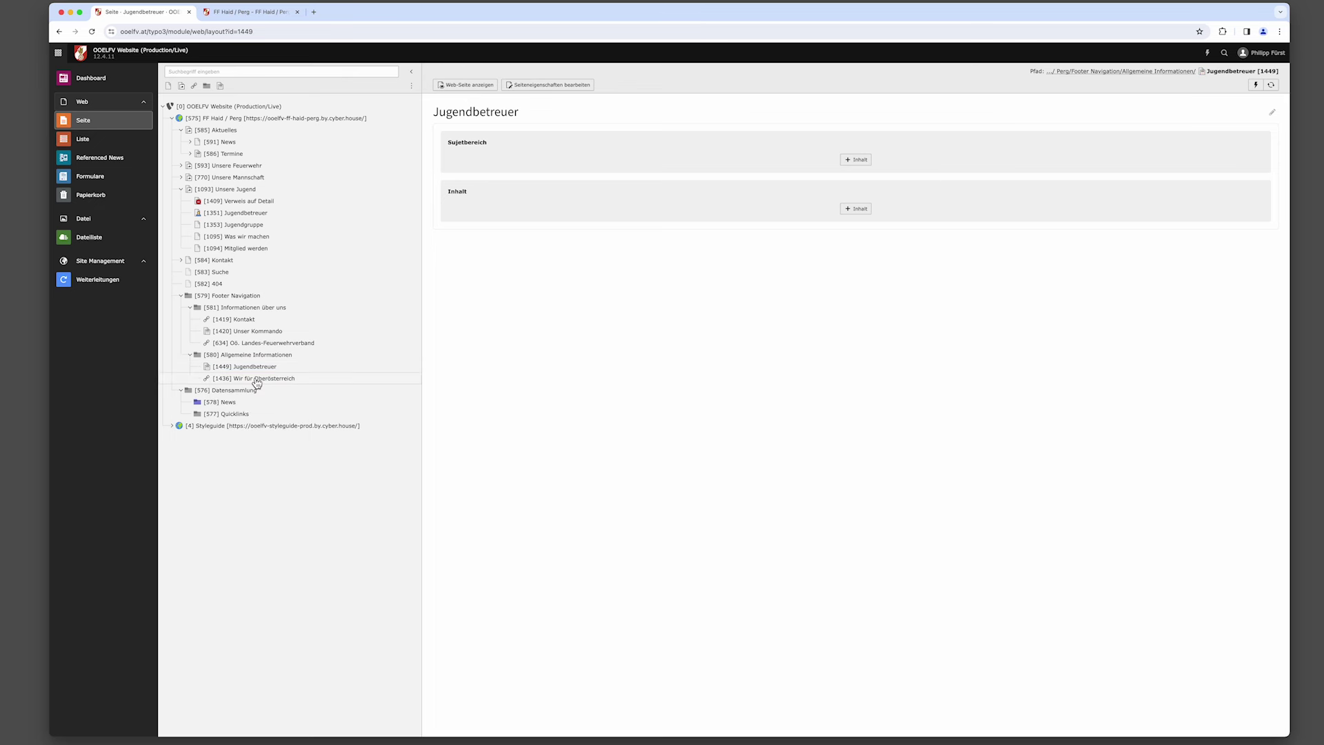
Set the new Jugendbetreuer page's anchor link to the "Unsere Jugendbetreuer" content element on the Jugendbetreuer page under Unsere Jugend, and save.
{"action": "left_click", "coordinate": [261, 372]}
{"action": "left_click", "coordinate": [561, 88]}
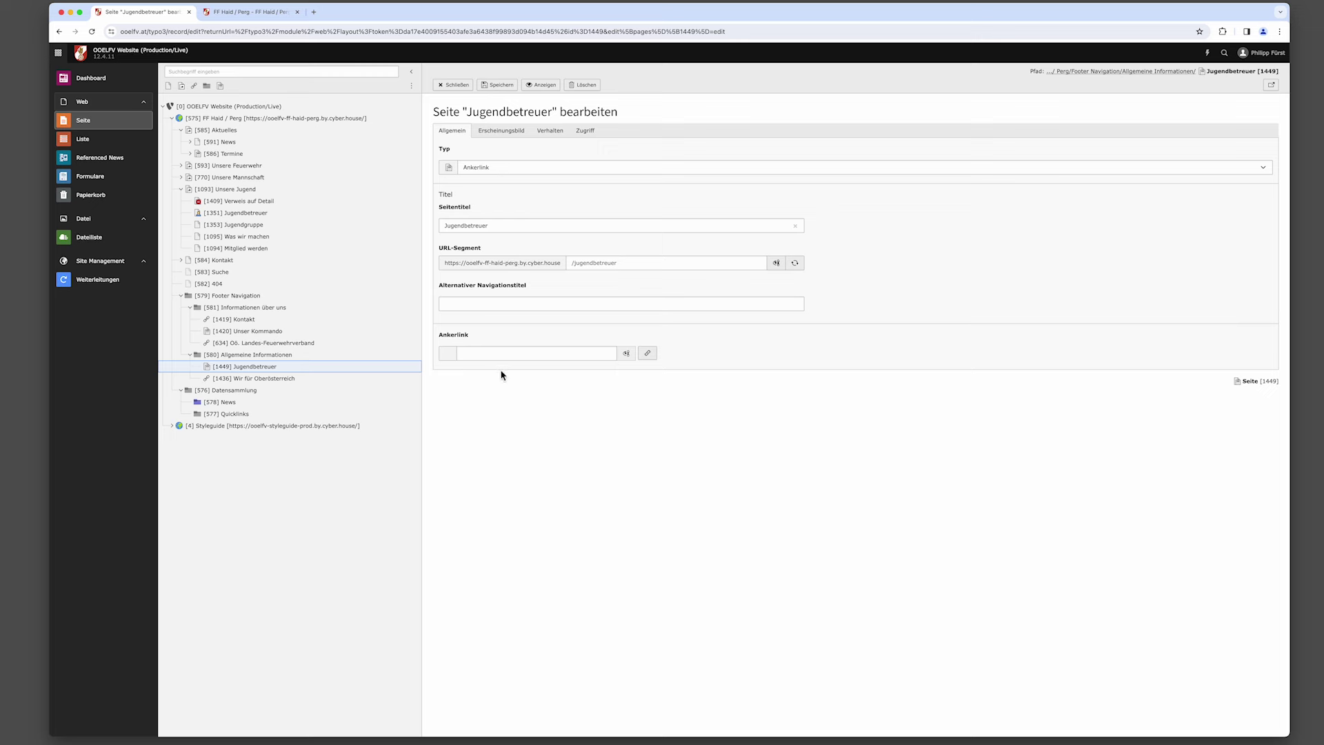
{"action": "left_click", "coordinate": [648, 354]}
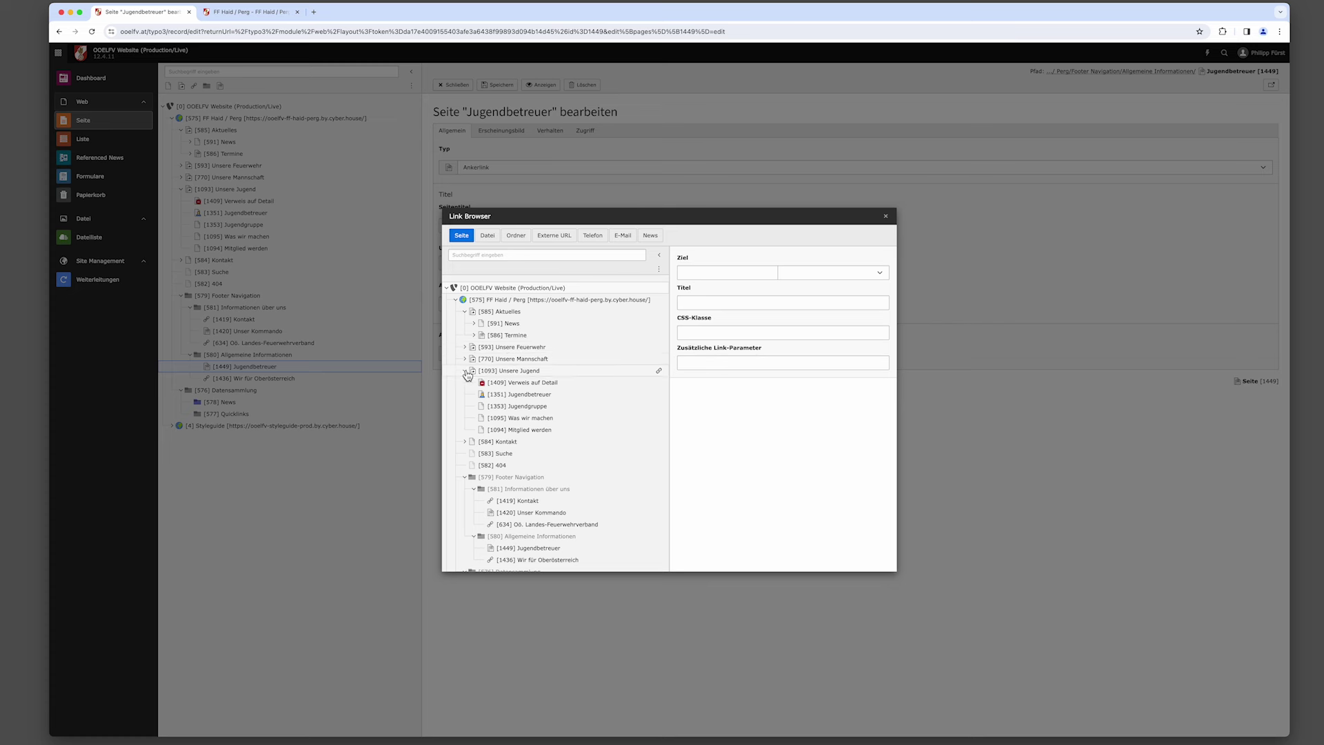
{"action": "left_click", "coordinate": [544, 399]}
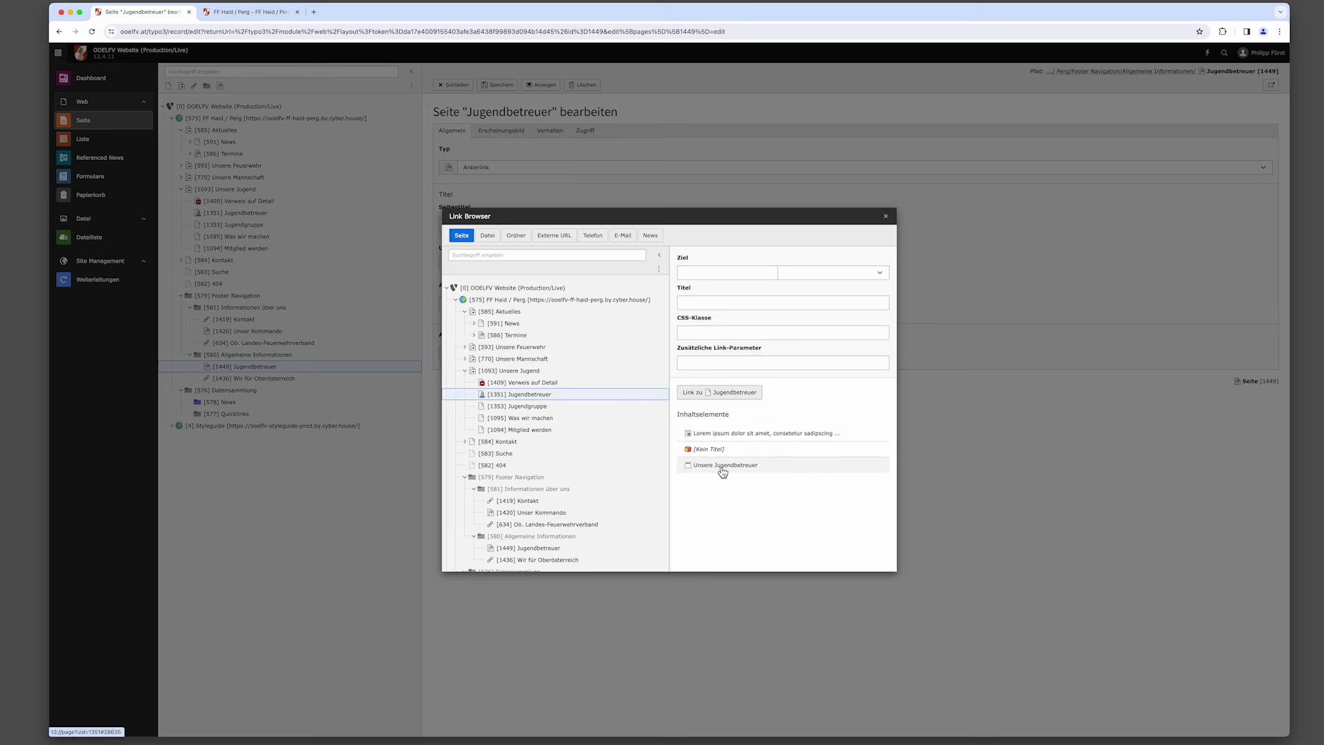
{"action": "left_click", "coordinate": [757, 471]}
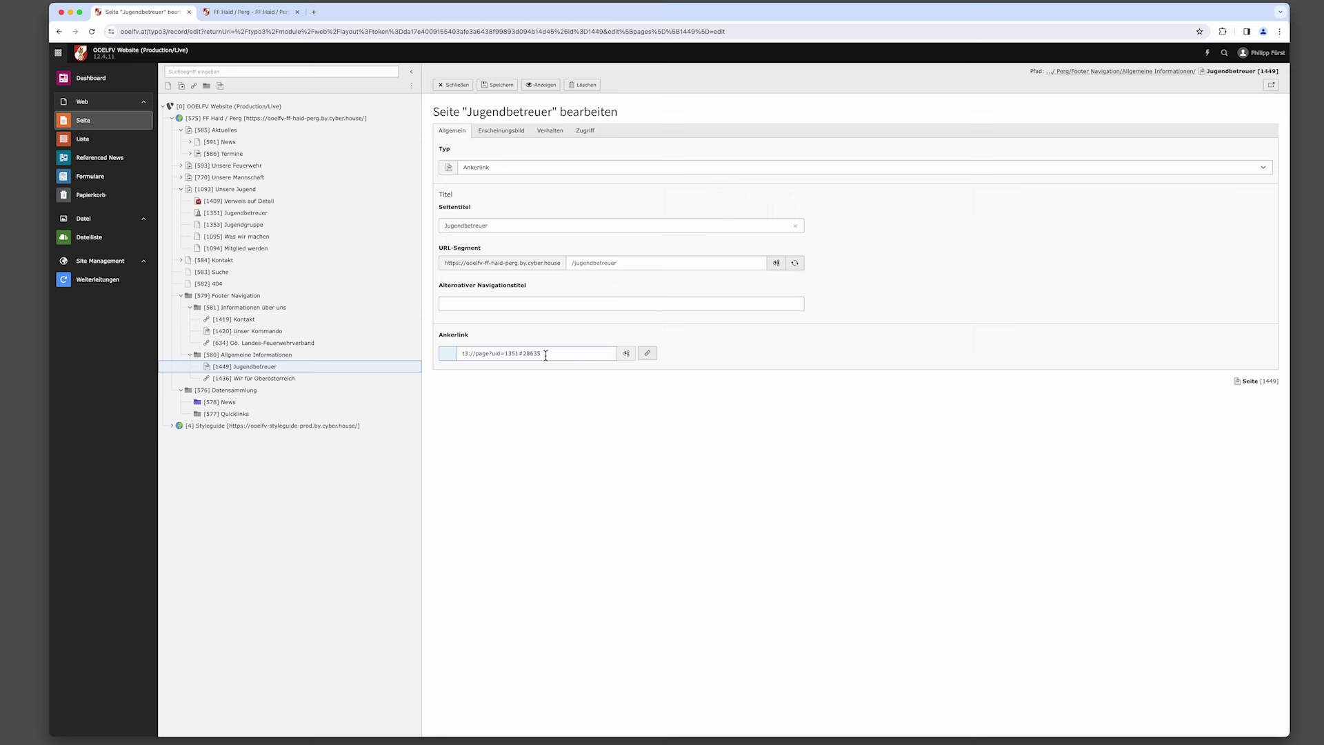
{"action": "left_click", "coordinate": [506, 87]}
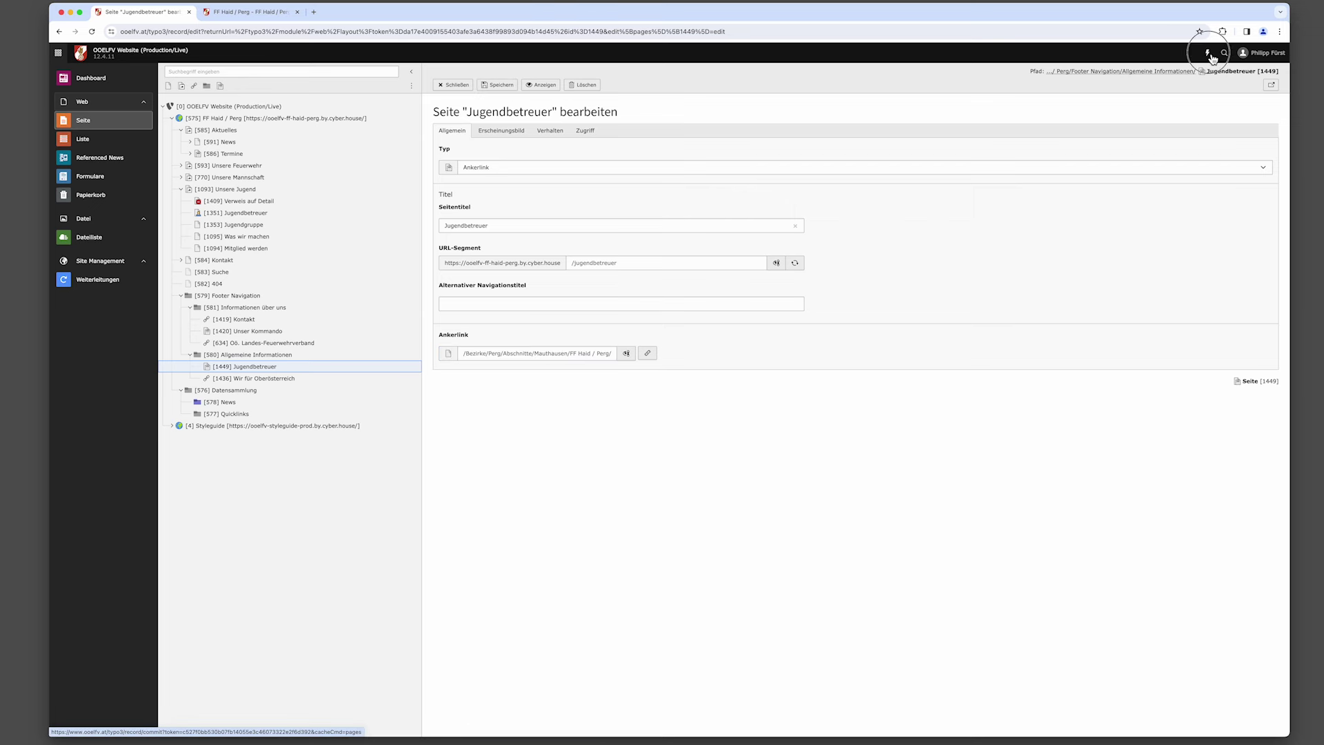
{"action": "left_click", "coordinate": [1208, 54]}
{"action": "left_click", "coordinate": [493, 85]}
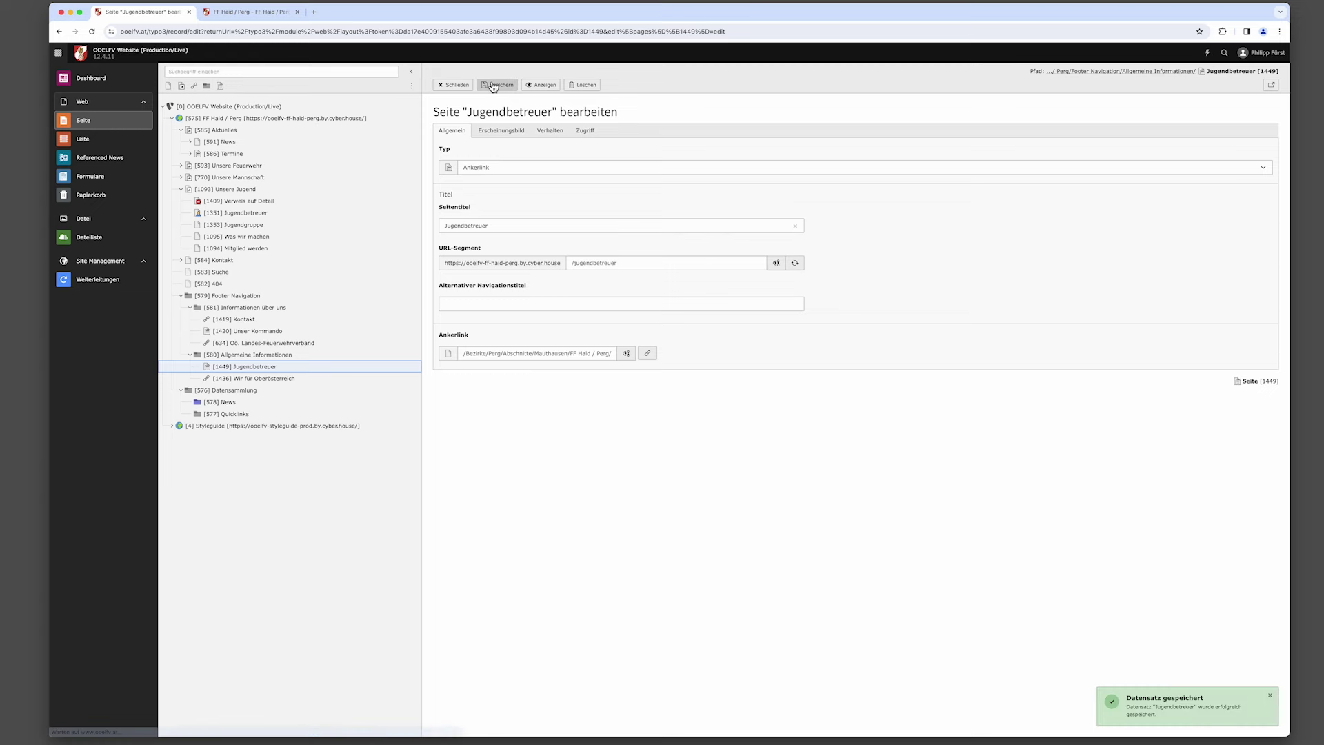
Reload the website and test the Jugendbetreuer link in the footer.
{"action": "left_click", "coordinate": [254, 14]}
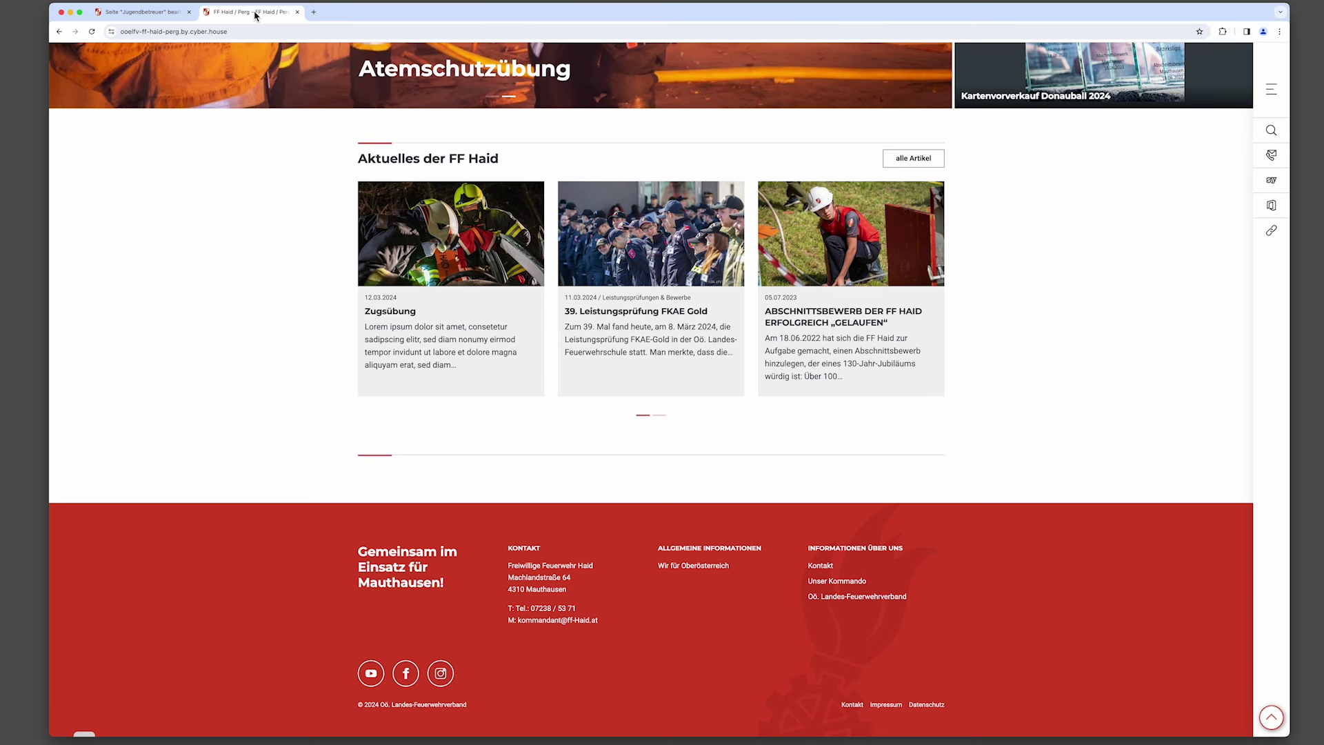
{"action": "key", "text": "super+r"}
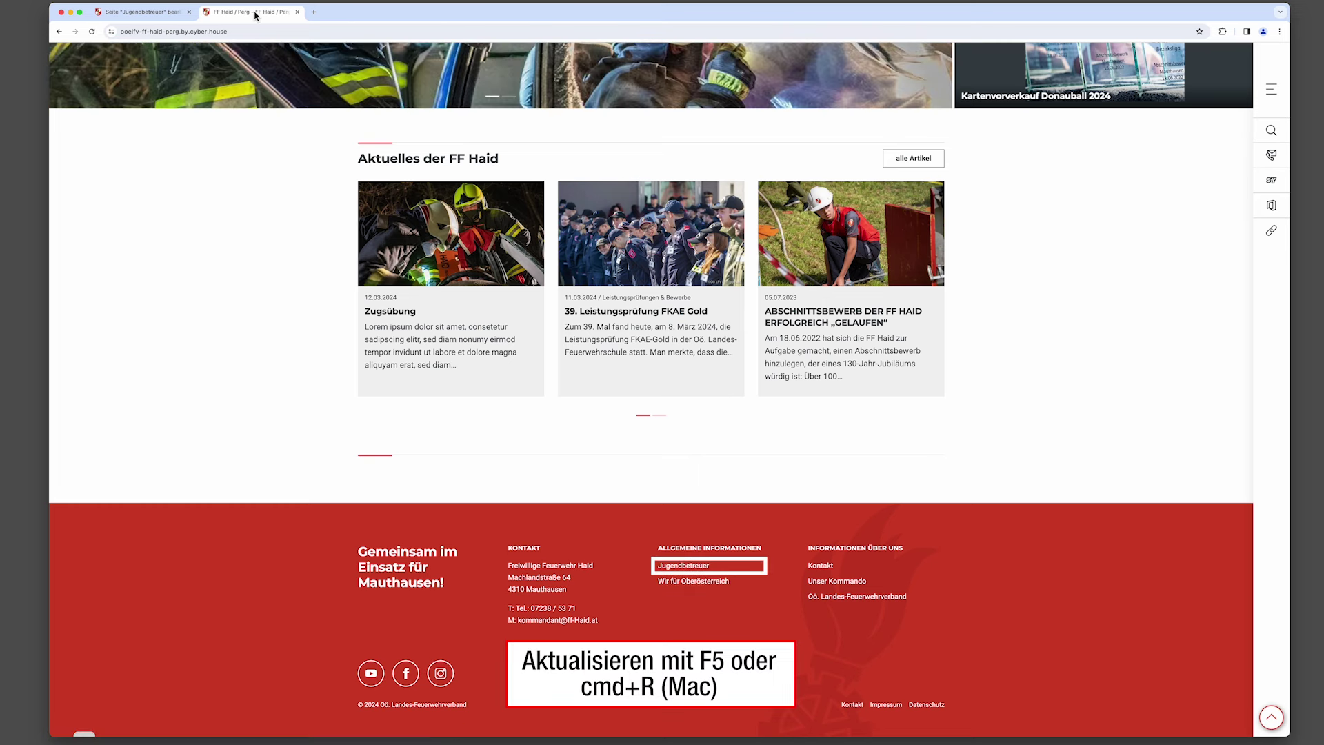
{"action": "left_click", "coordinate": [698, 571]}
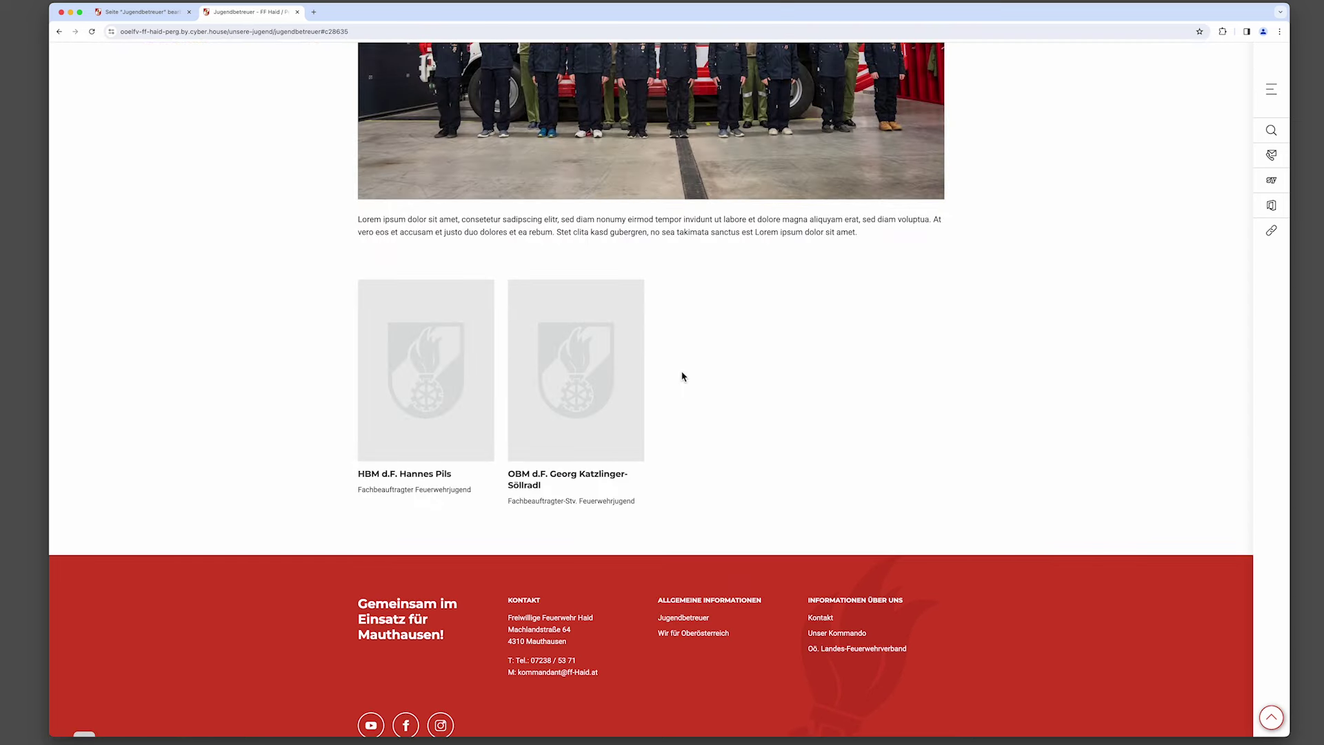
Back in the page tree, create an external URL link page titled "Wiki des Oö. LFV" as the first entry in the Allgemeine Informationen folder.
{"action": "key", "text": "ctrl+shift+Tab"}
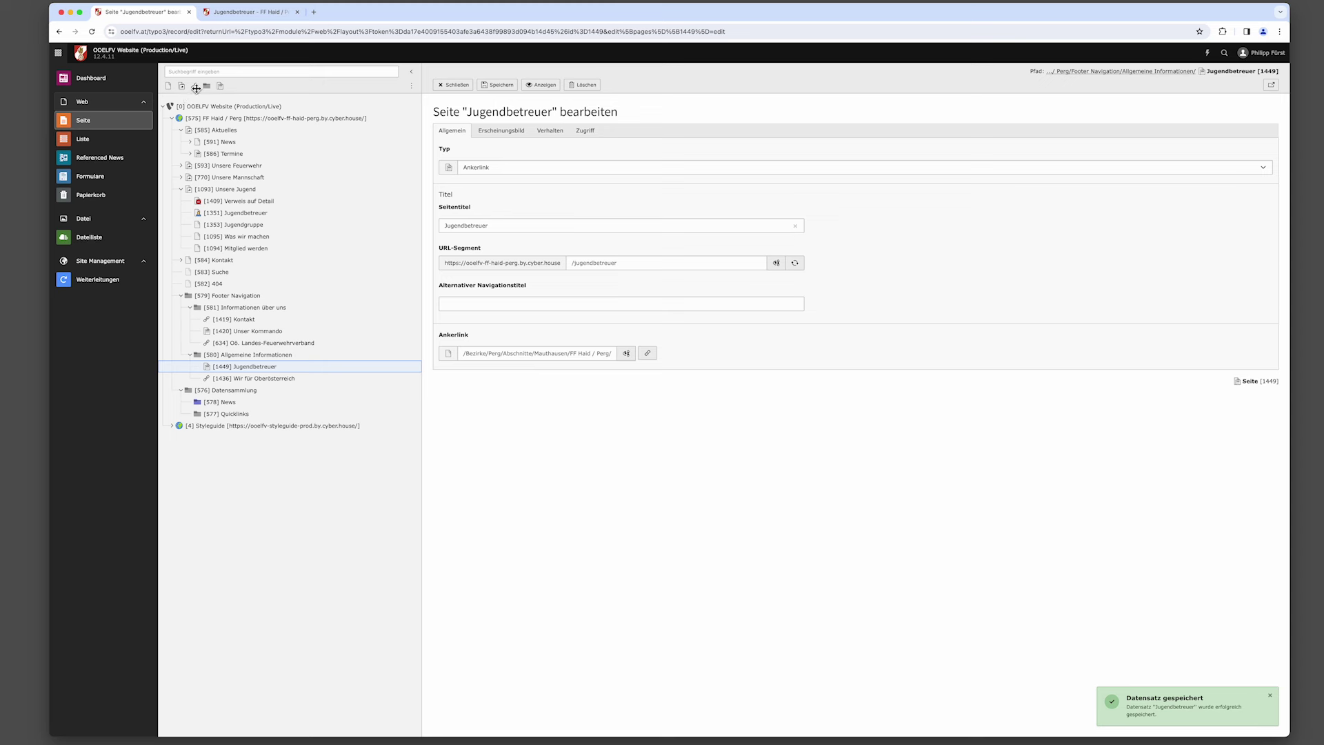
{"action": "left_click_drag", "start_coordinate": [195, 88], "coordinate": [228, 360]}
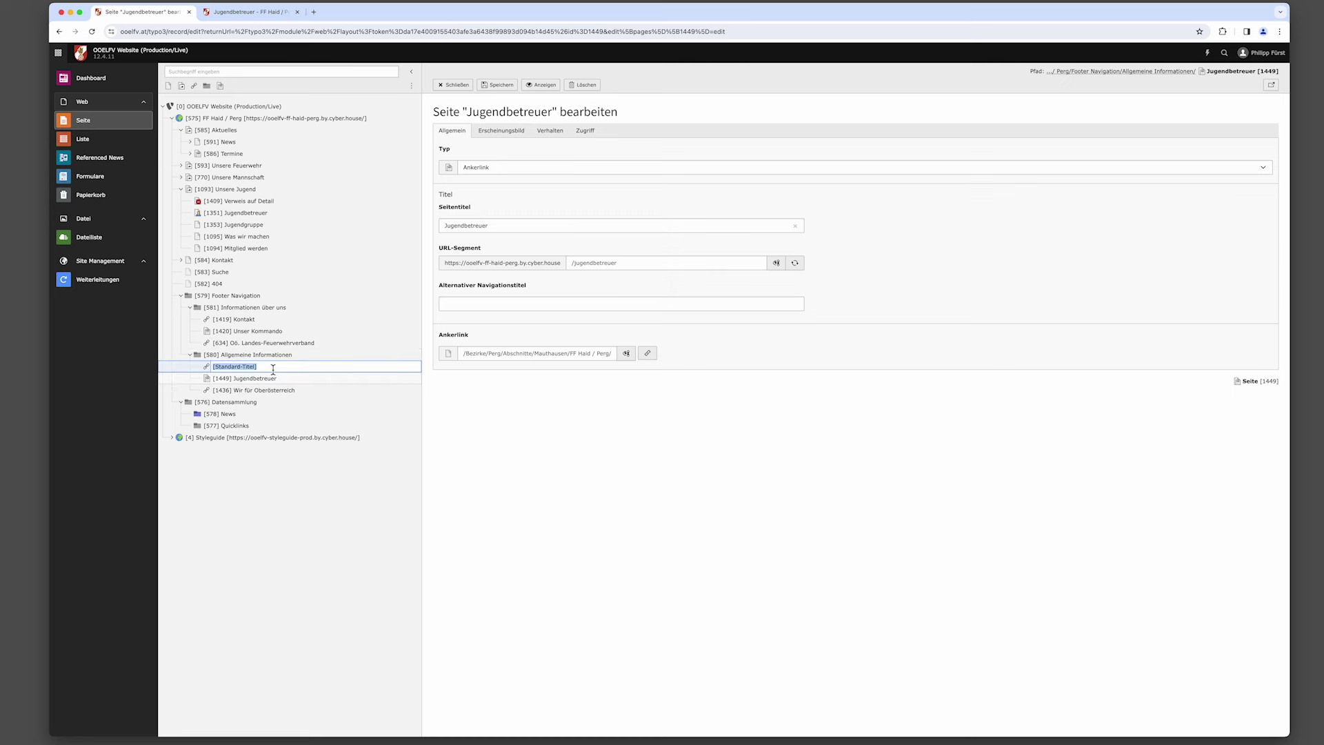
{"action": "type", "text": "Wiki des Oö. LFV"}
{"action": "left_click", "coordinate": [499, 85]}
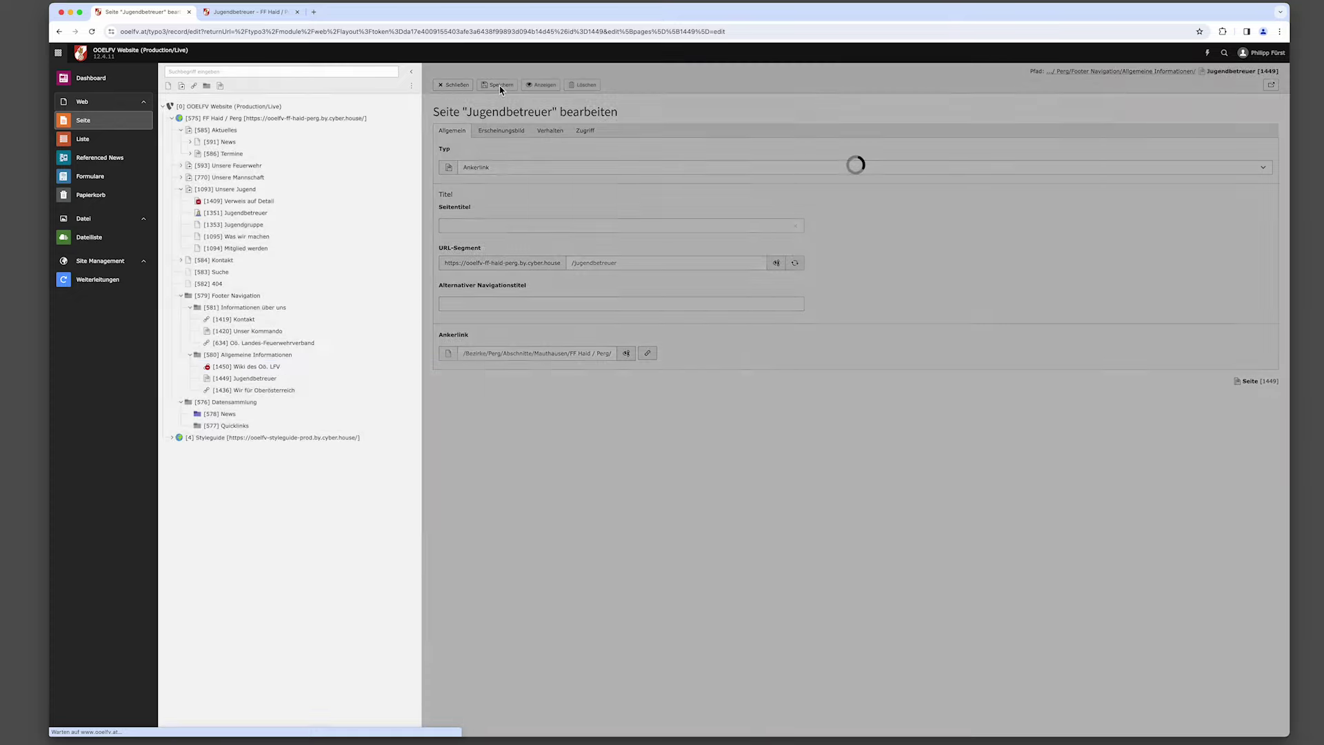
{"action": "left_click", "coordinate": [249, 367]}
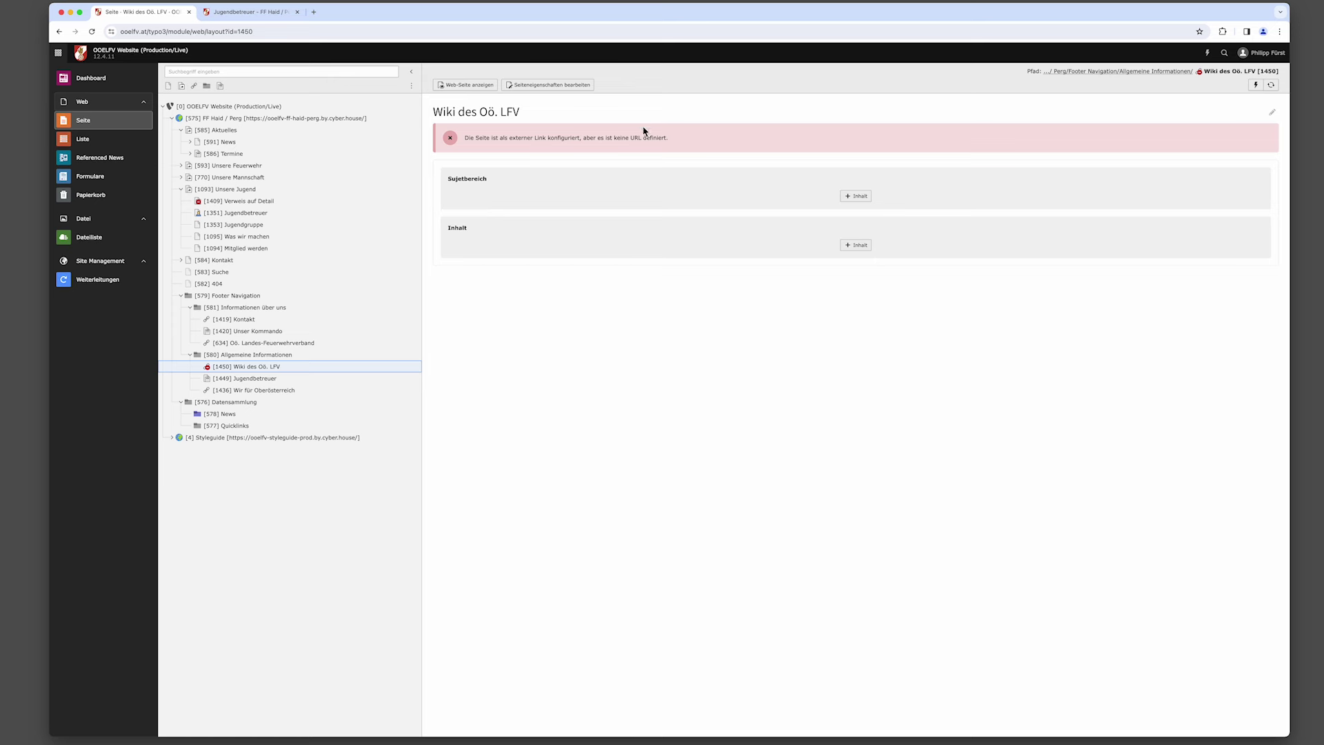
{"action": "left_click", "coordinate": [562, 85]}
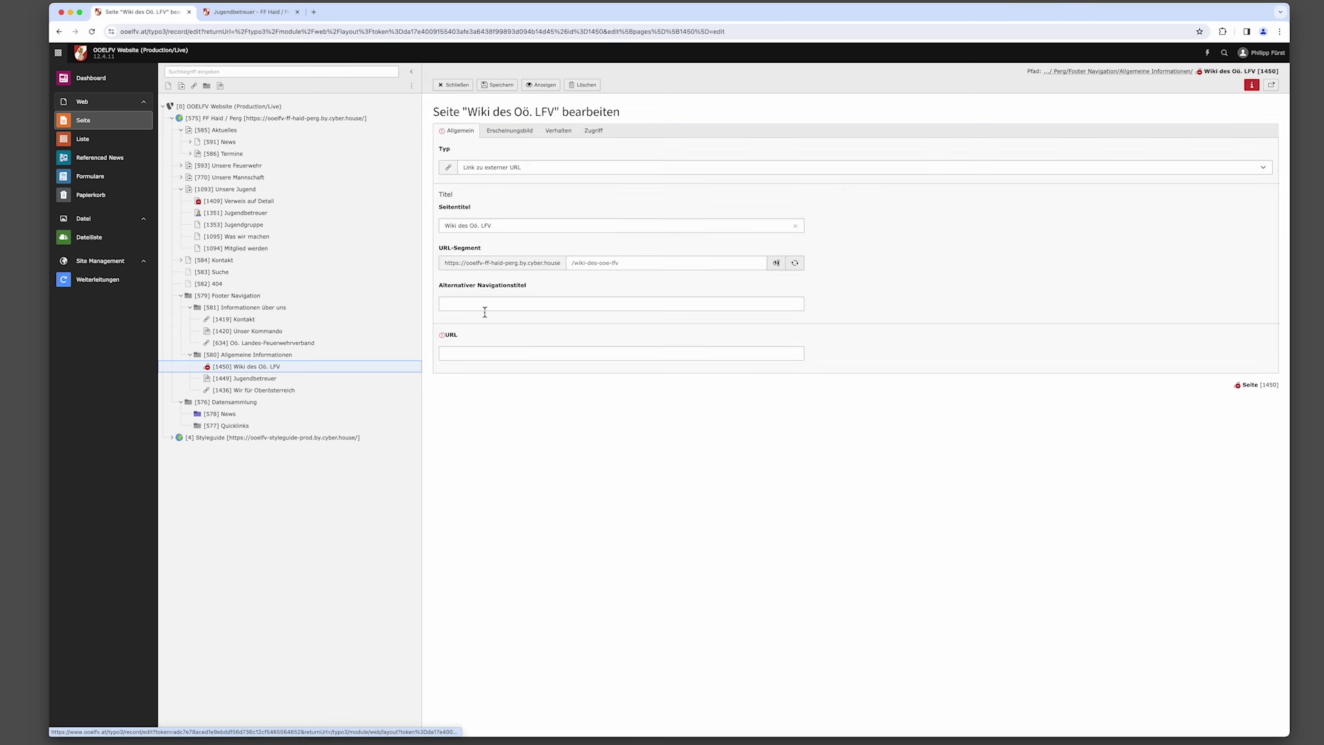
{"action": "left_click", "coordinate": [471, 354]}
{"action": "left_click", "coordinate": [479, 355]}
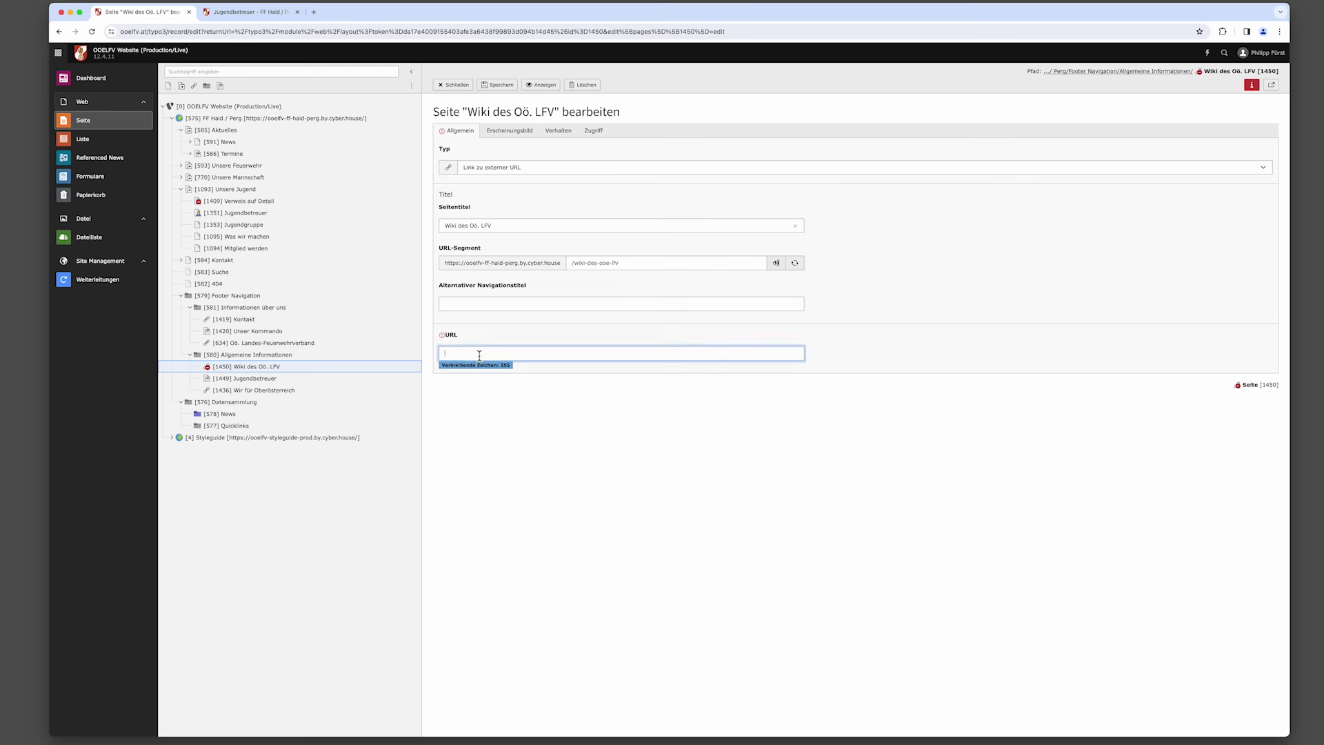
{"action": "type", "text": "https://wiki.ooelfv.at/public/index.php/Hauptseite"}
{"action": "left_click", "coordinate": [501, 86]}
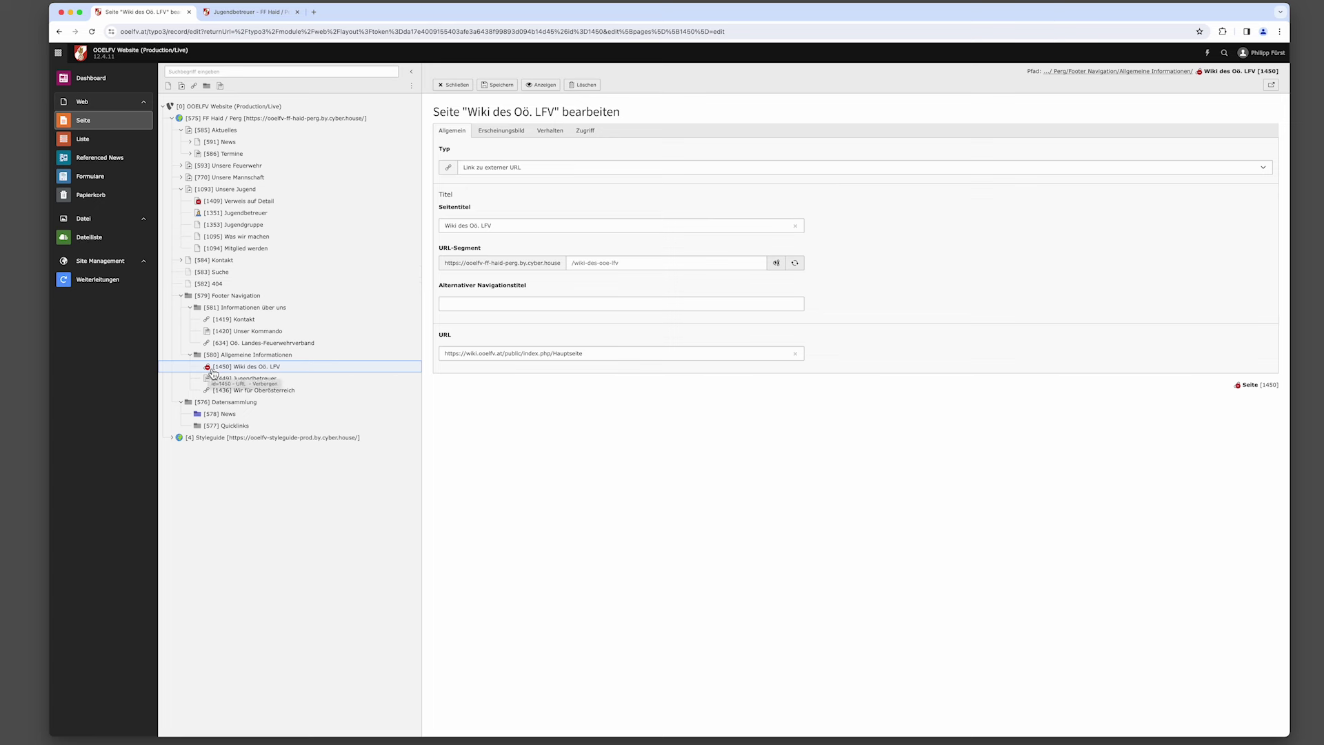
Activate the hidden Wiki des Oö. LFV page in the Allgemeine Informationen folder and save.
{"action": "left_click", "coordinate": [212, 372]}
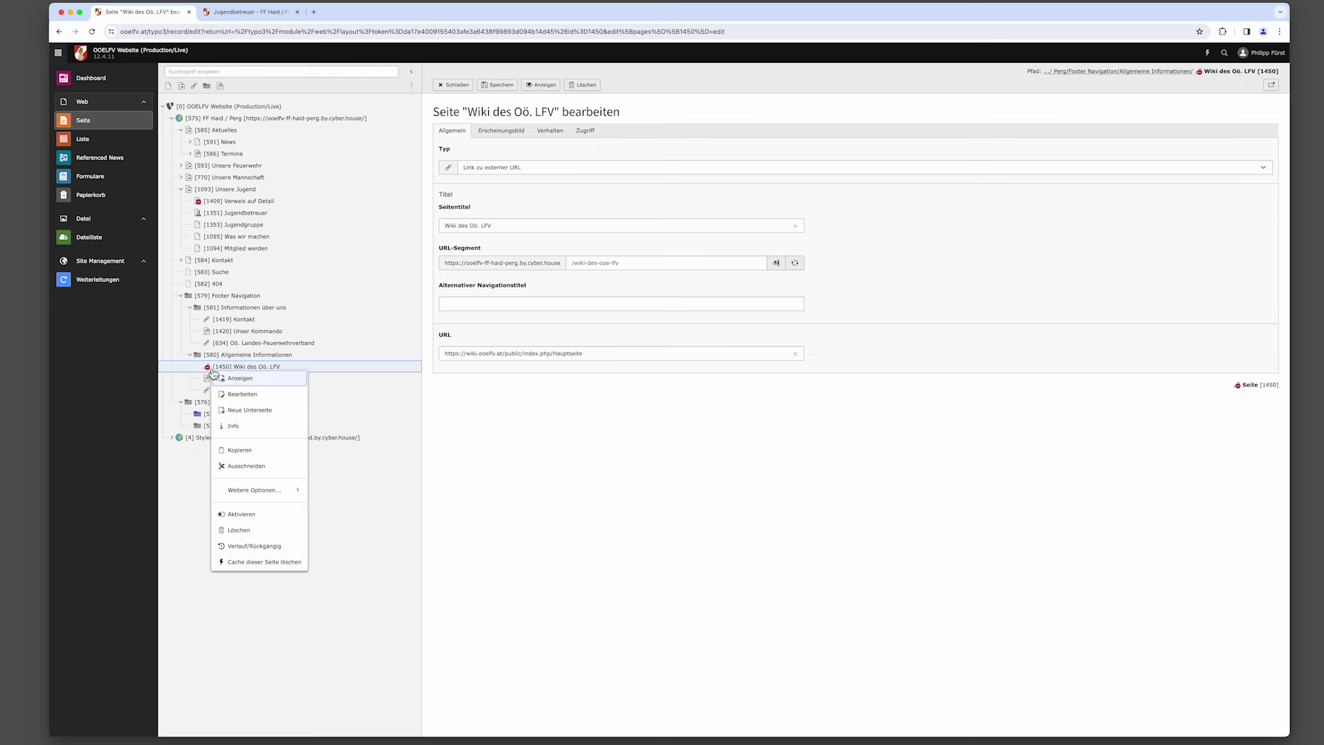
{"action": "left_click", "coordinate": [235, 515]}
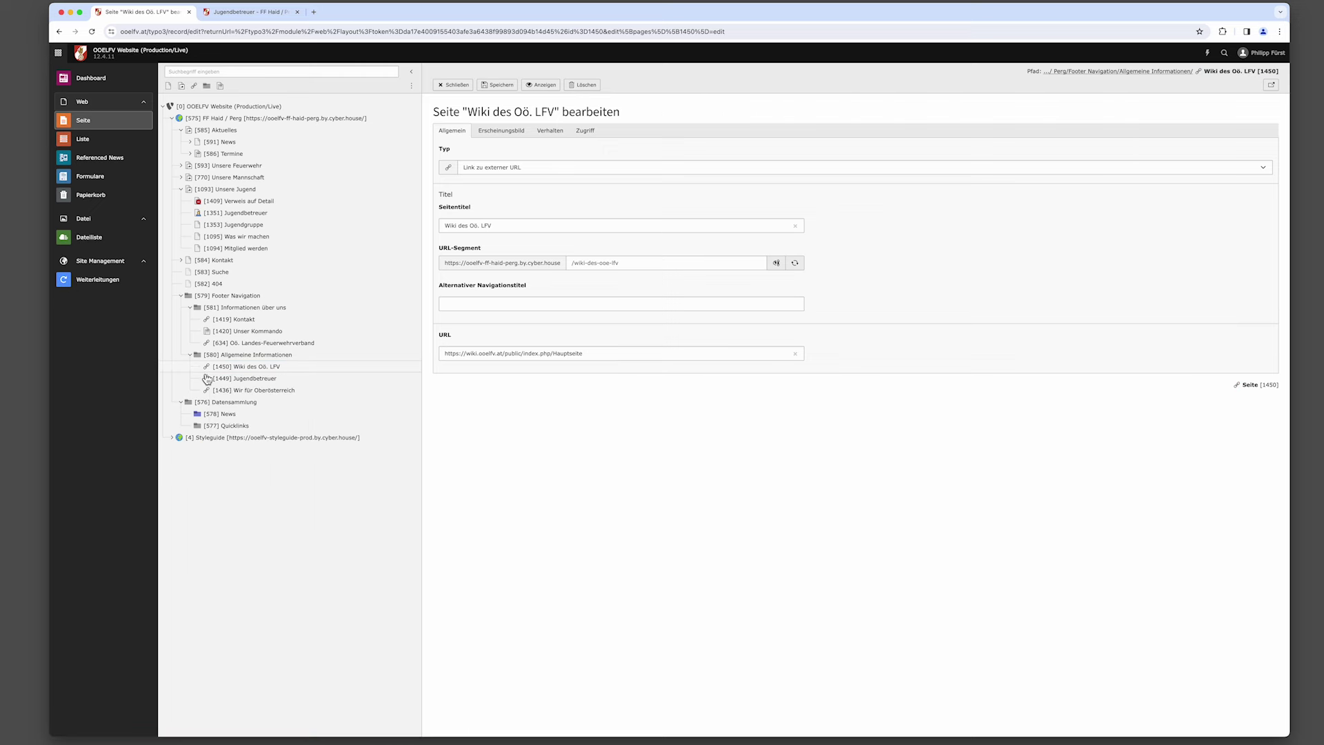
{"action": "left_click", "coordinate": [500, 86]}
Switch to the website and test the Wiki des Oö. LFV link in the footer.
{"action": "key", "text": "ctrl+Tab"}
{"action": "scroll", "coordinate": [551, 265], "scroll_direction": "down", "scroll_amount": 5}
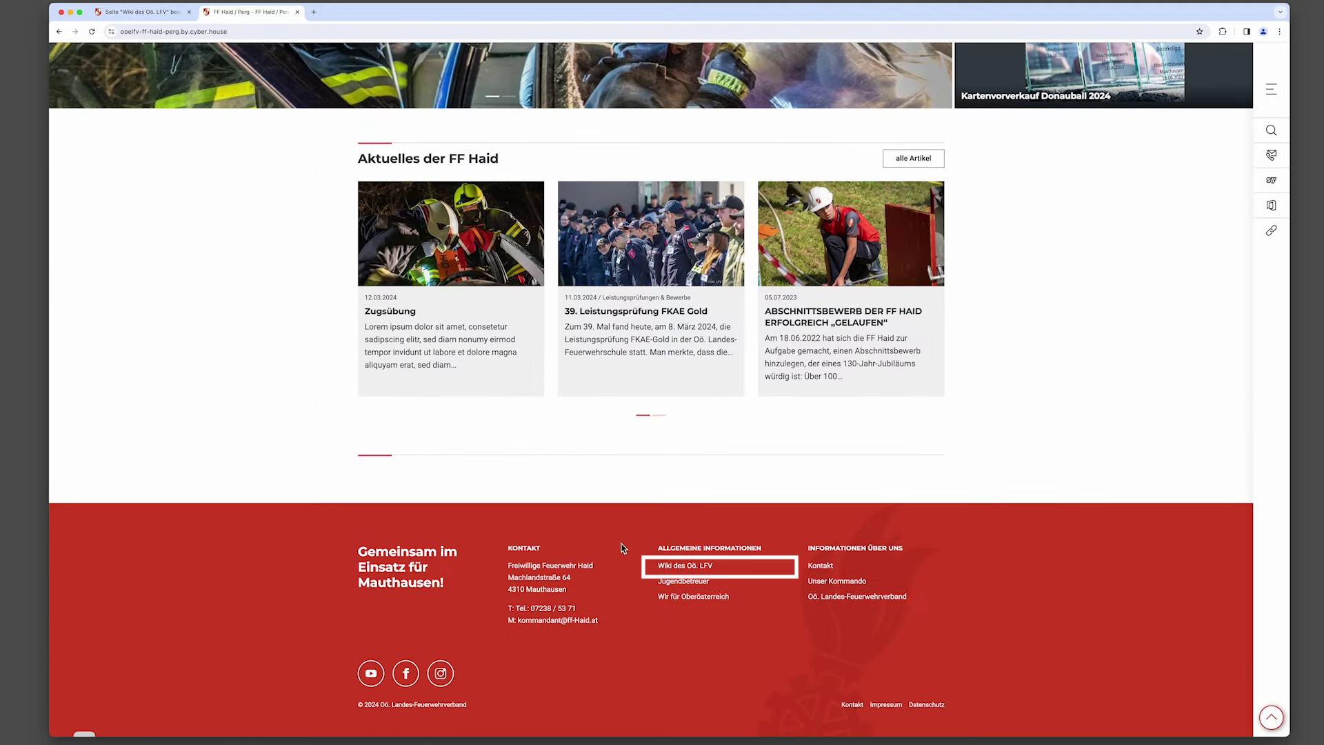
{"action": "left_click", "coordinate": [692, 569]}
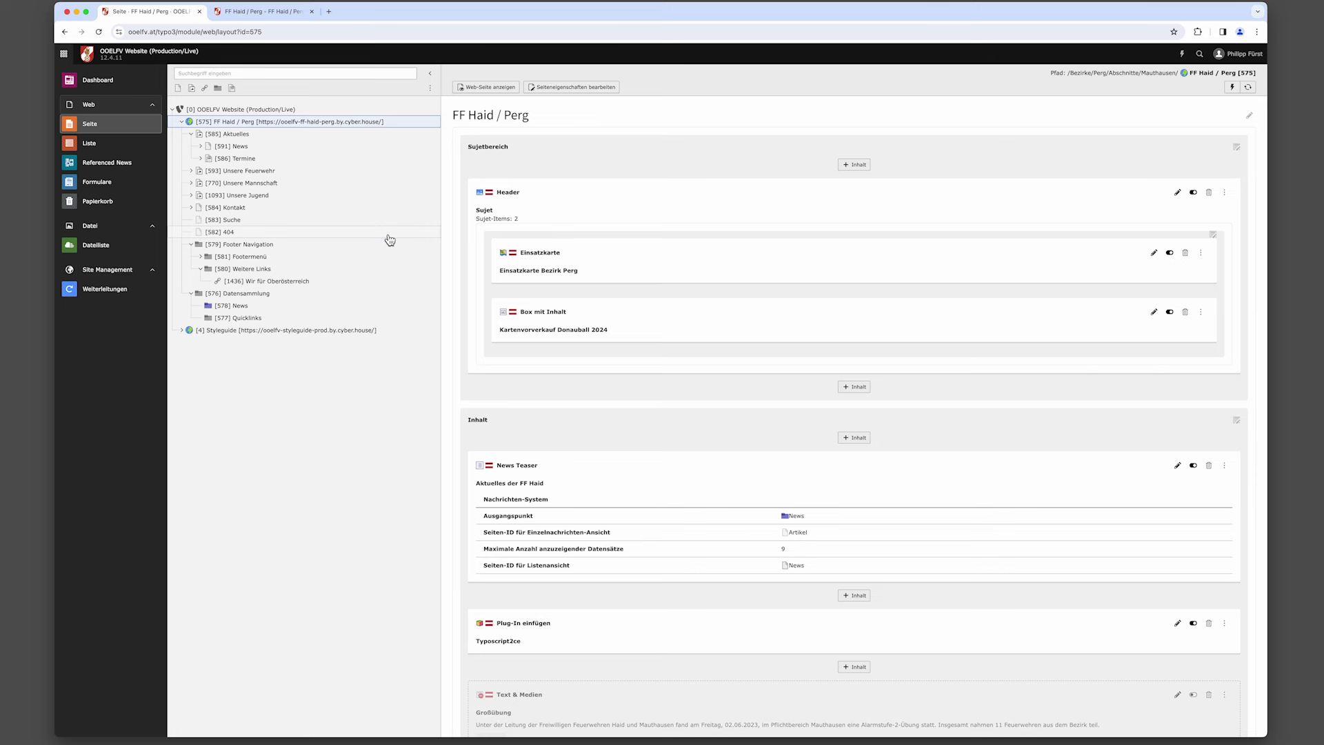
Add a heading-only element reading "404 - Seite nicht gefunden" to the Sujetbereich of the 404 page, save and close it.
{"action": "left_click", "coordinate": [390, 235]}
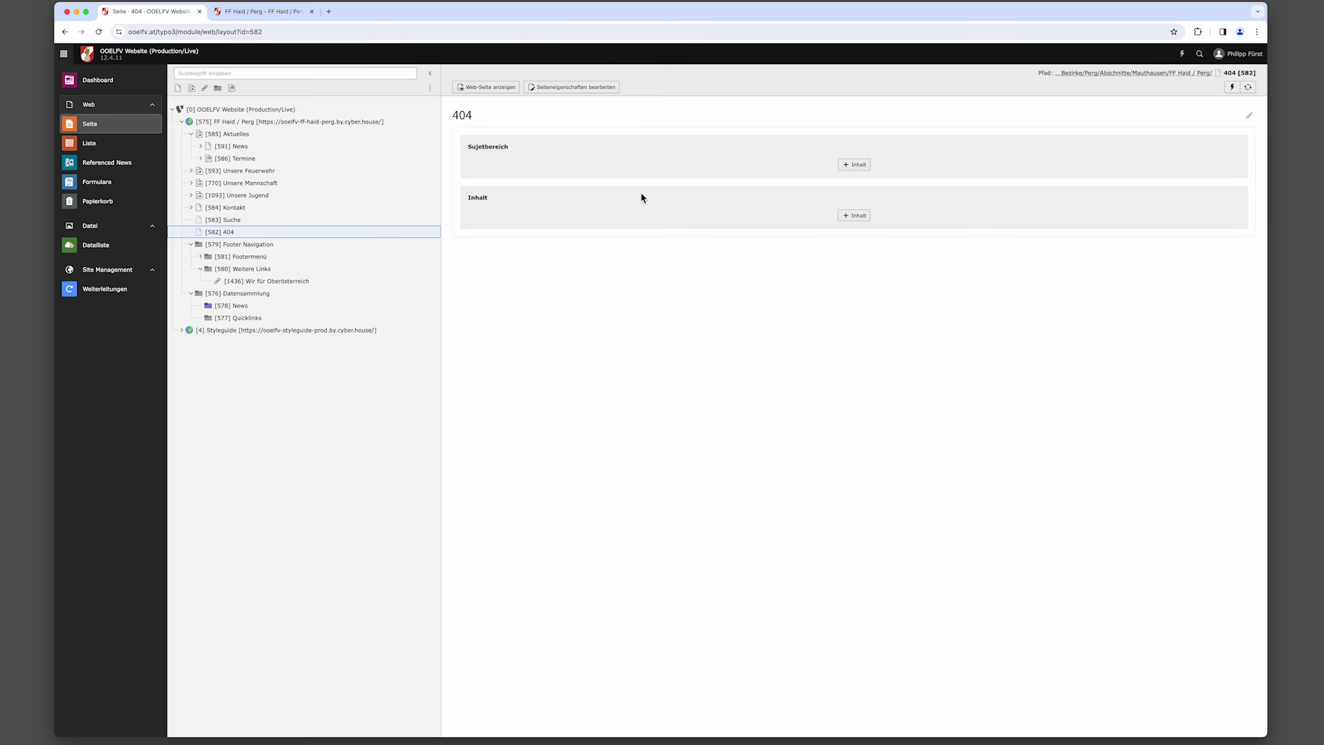
{"action": "left_click", "coordinate": [856, 167]}
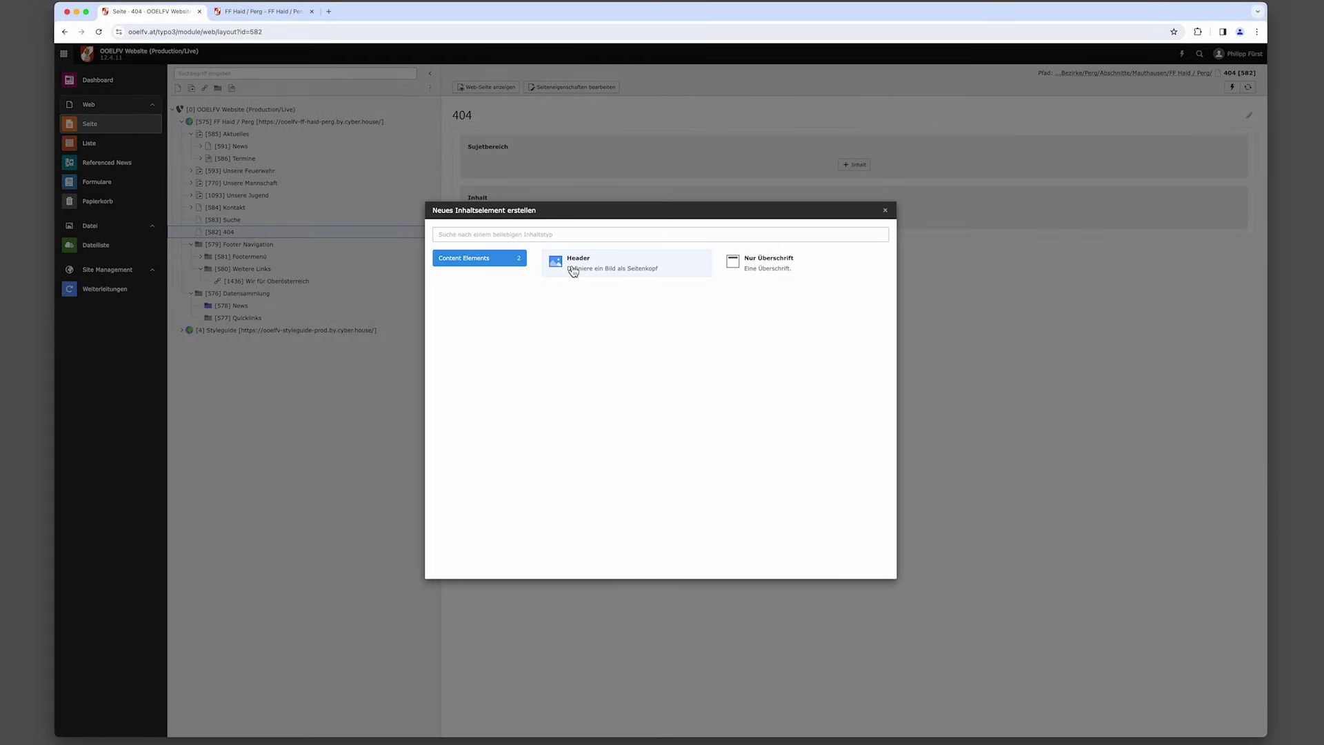
{"action": "left_click", "coordinate": [759, 269]}
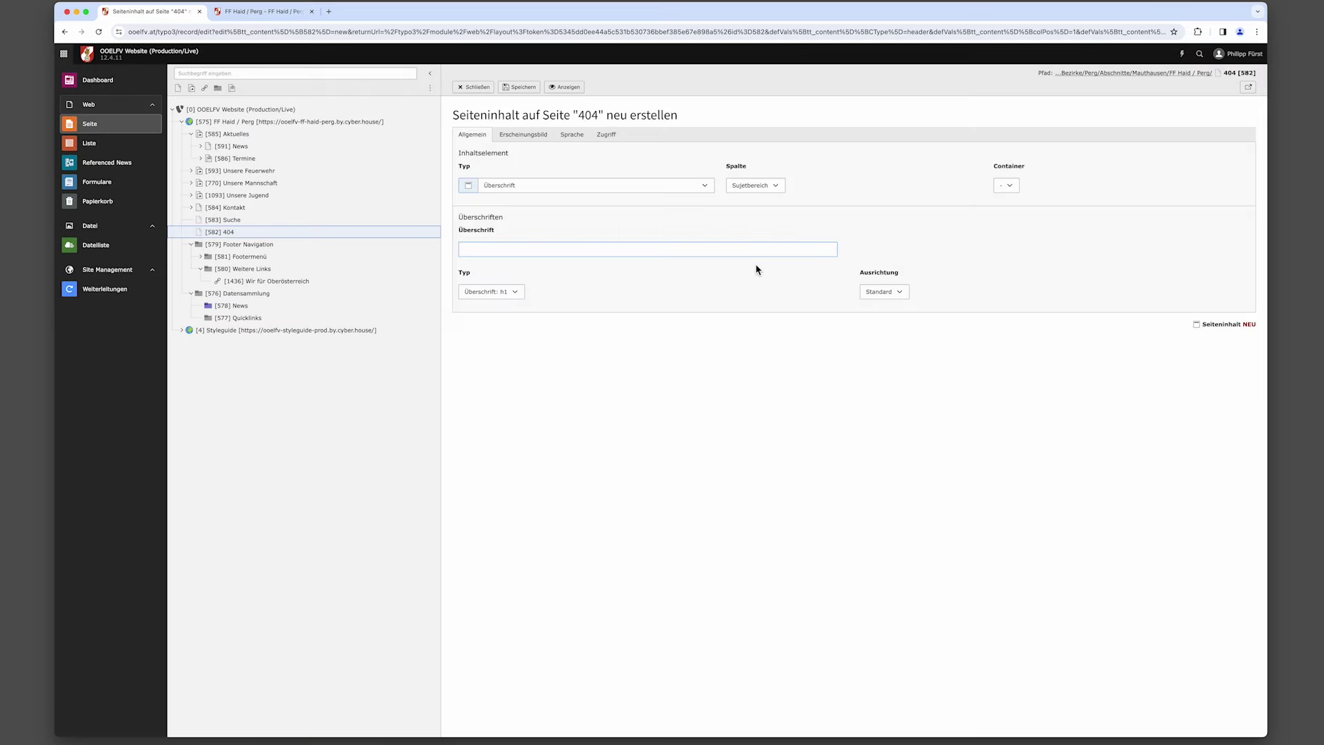
{"action": "left_click", "coordinate": [550, 252]}
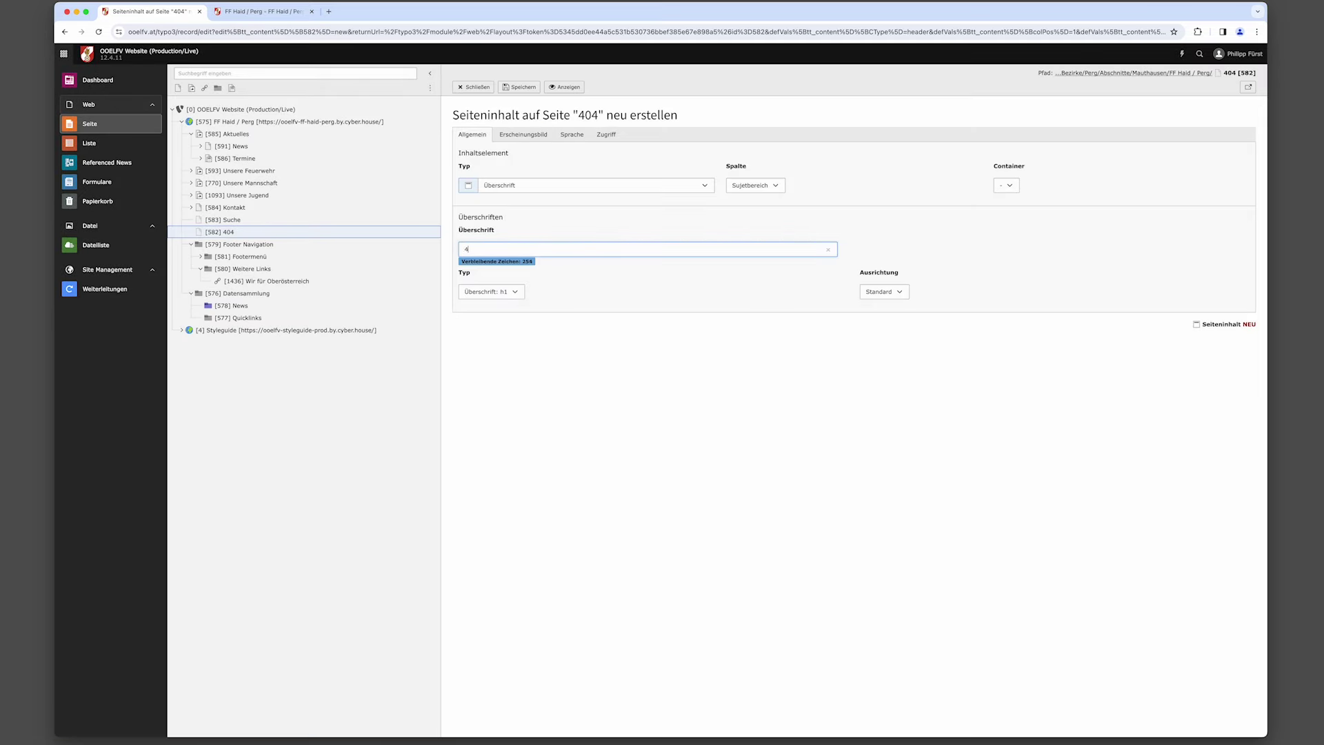
{"action": "type", "text": "404 - Seite nicht gefunden"}
{"action": "left_click", "coordinate": [521, 87]}
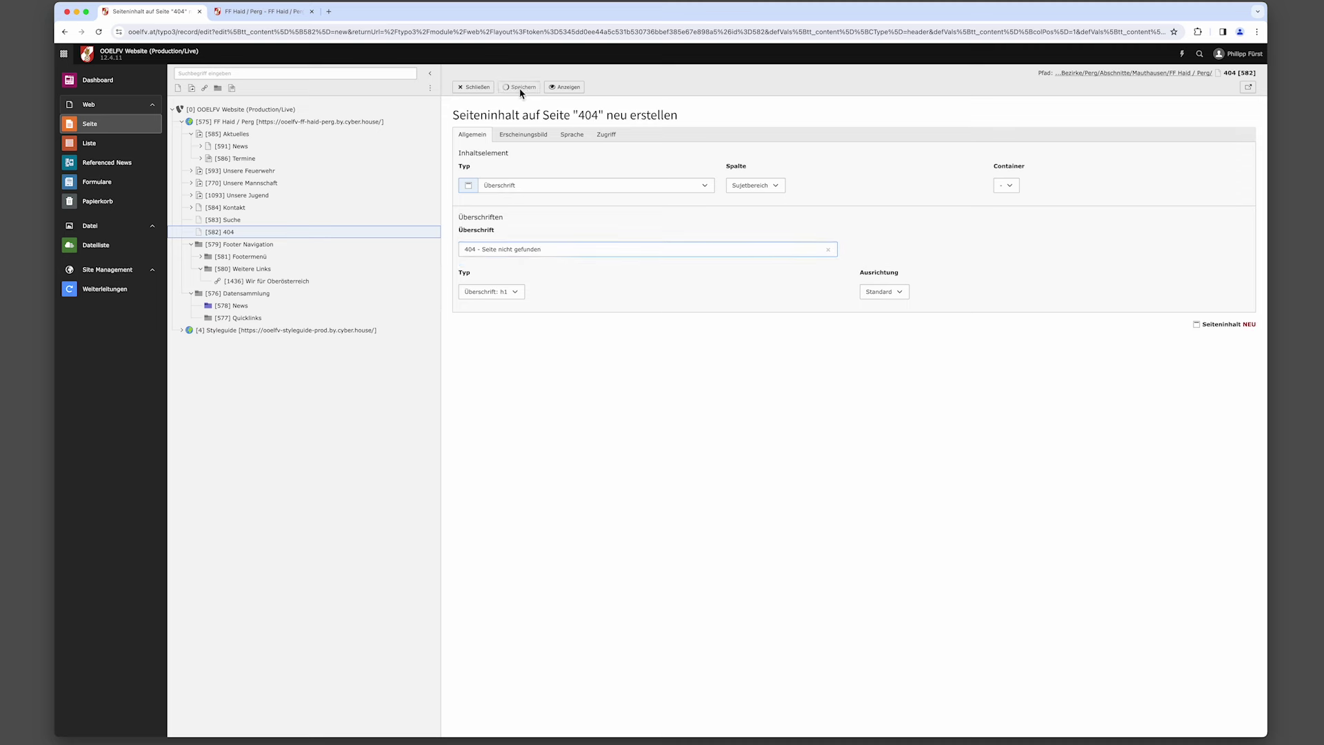
{"action": "left_click", "coordinate": [479, 88]}
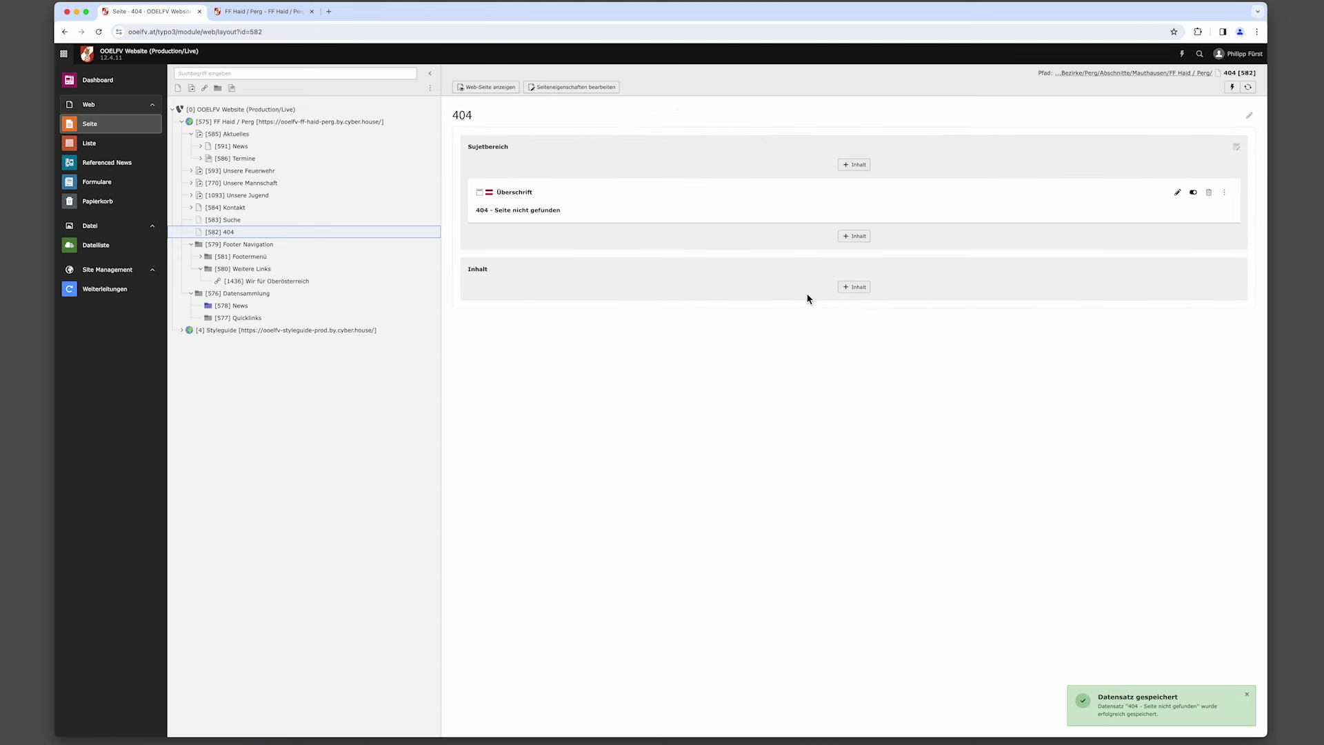
Start a Text & Medien element in the Inhalt area of the 404 page with the text "Diese Seite exisitiert leider nicht mehr.".
{"action": "left_click", "coordinate": [855, 290]}
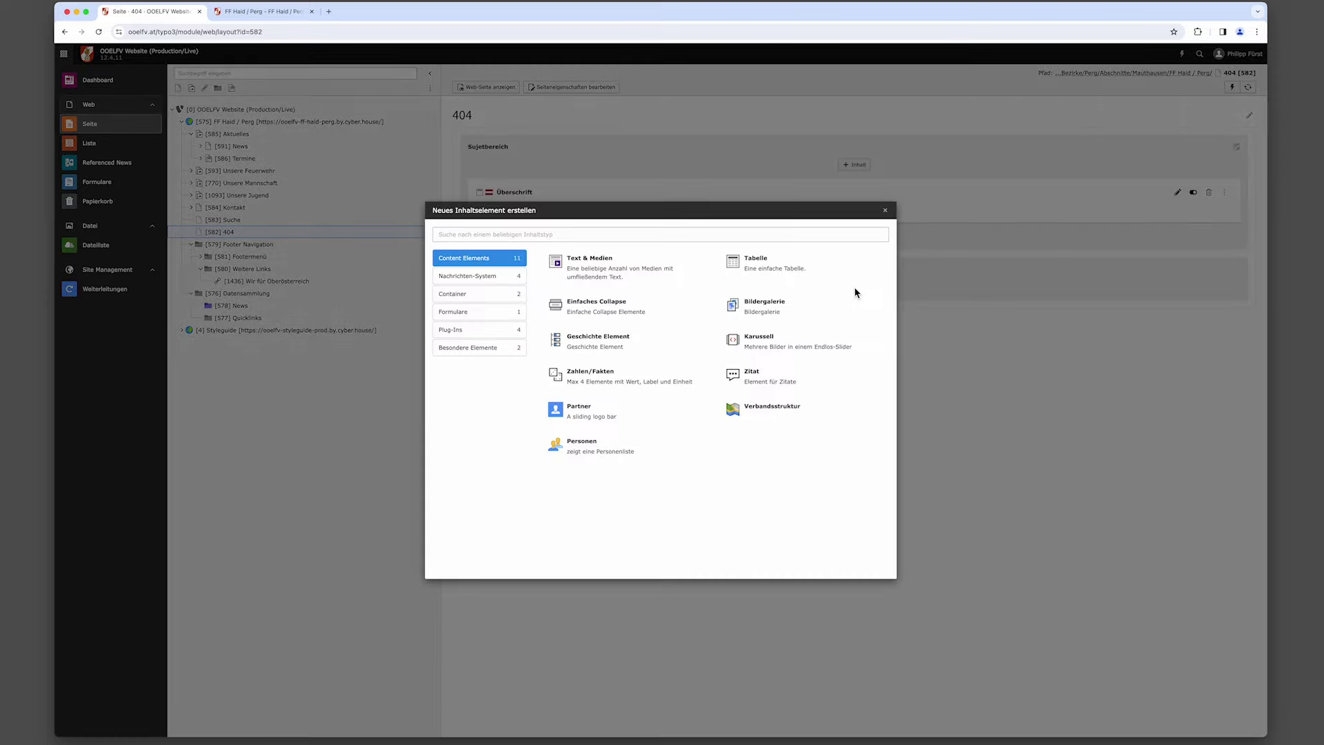
{"action": "left_click", "coordinate": [587, 269]}
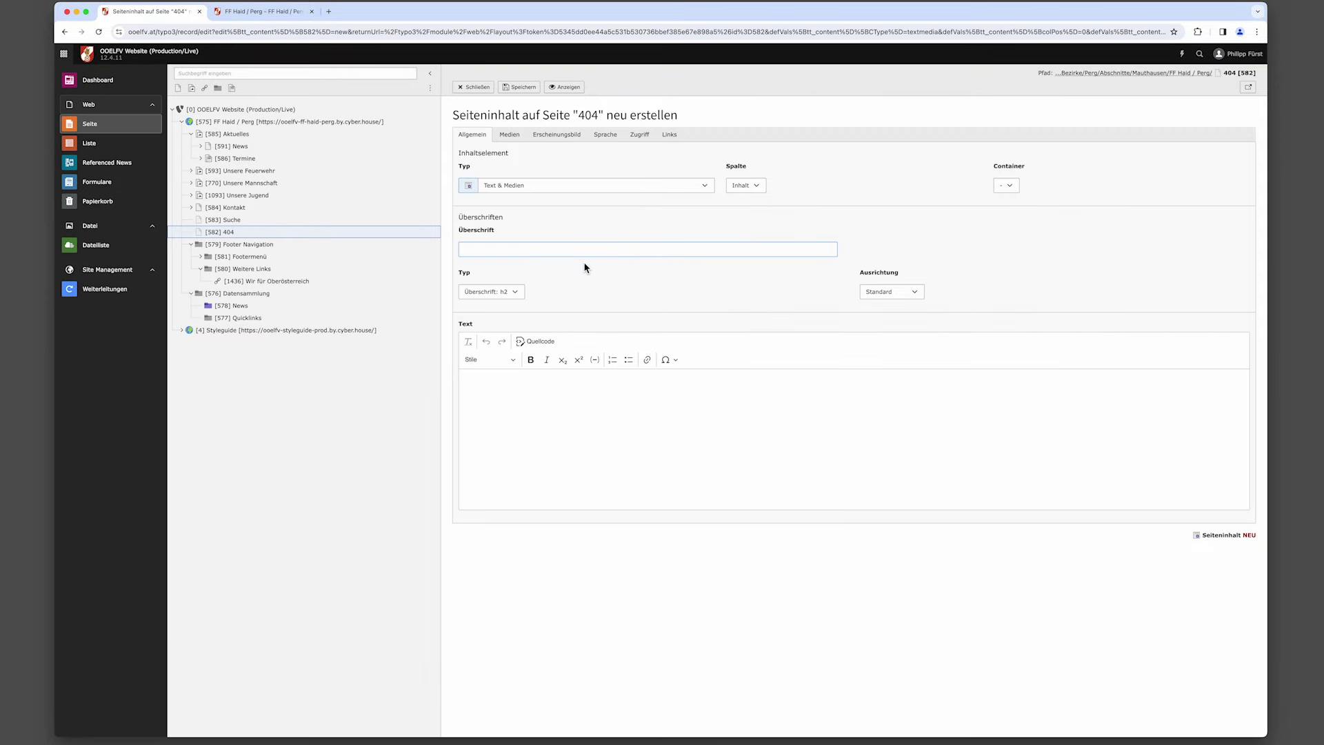
{"action": "left_click", "coordinate": [570, 398]}
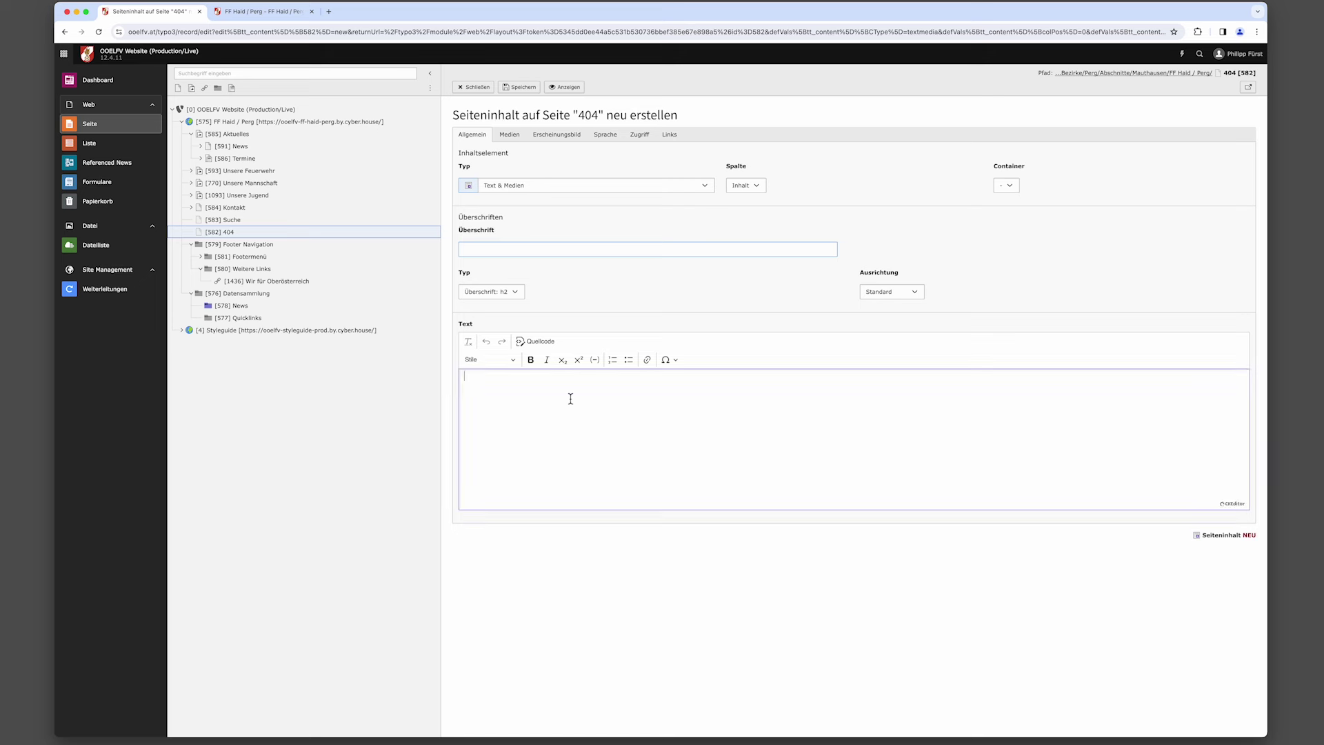
{"action": "type", "text": "Diese Seite exisitiert leic"}
{"action": "type", "text": "er nicht mehr."}
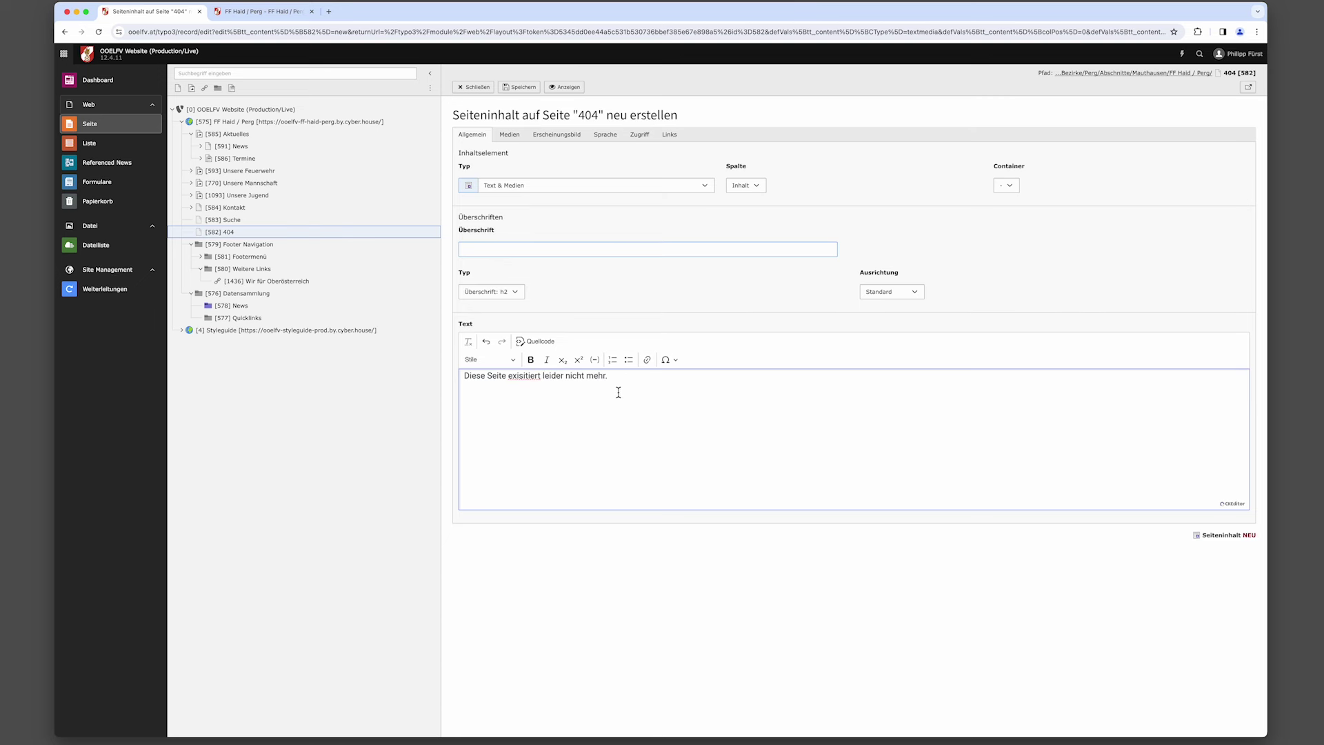
Add a link labelled "Hier geht es zur Startseite" to the text element, pointing to the FF Haid / Perg root page, and save.
{"action": "left_click", "coordinate": [669, 134]}
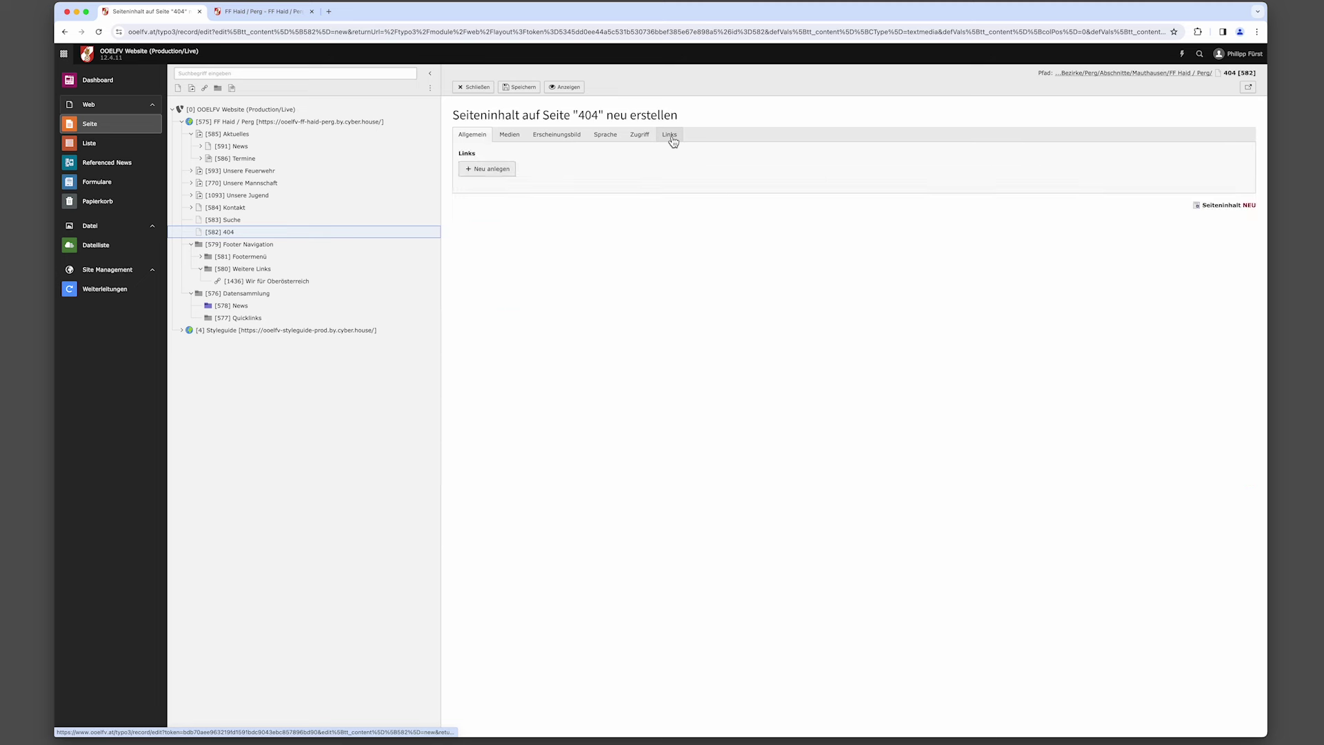
{"action": "left_click", "coordinate": [489, 169]}
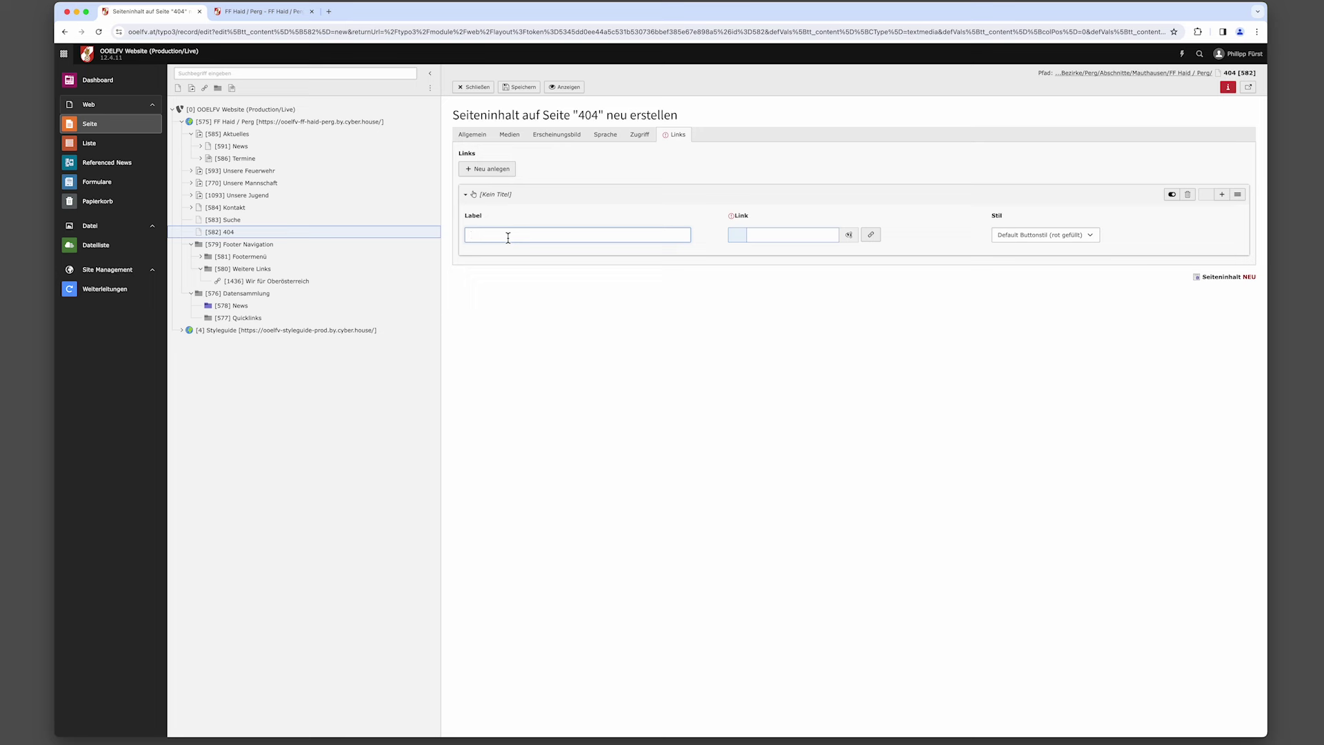
{"action": "type", "text": "Hier geht es zur Startseite"}
{"action": "left_click", "coordinate": [873, 236]}
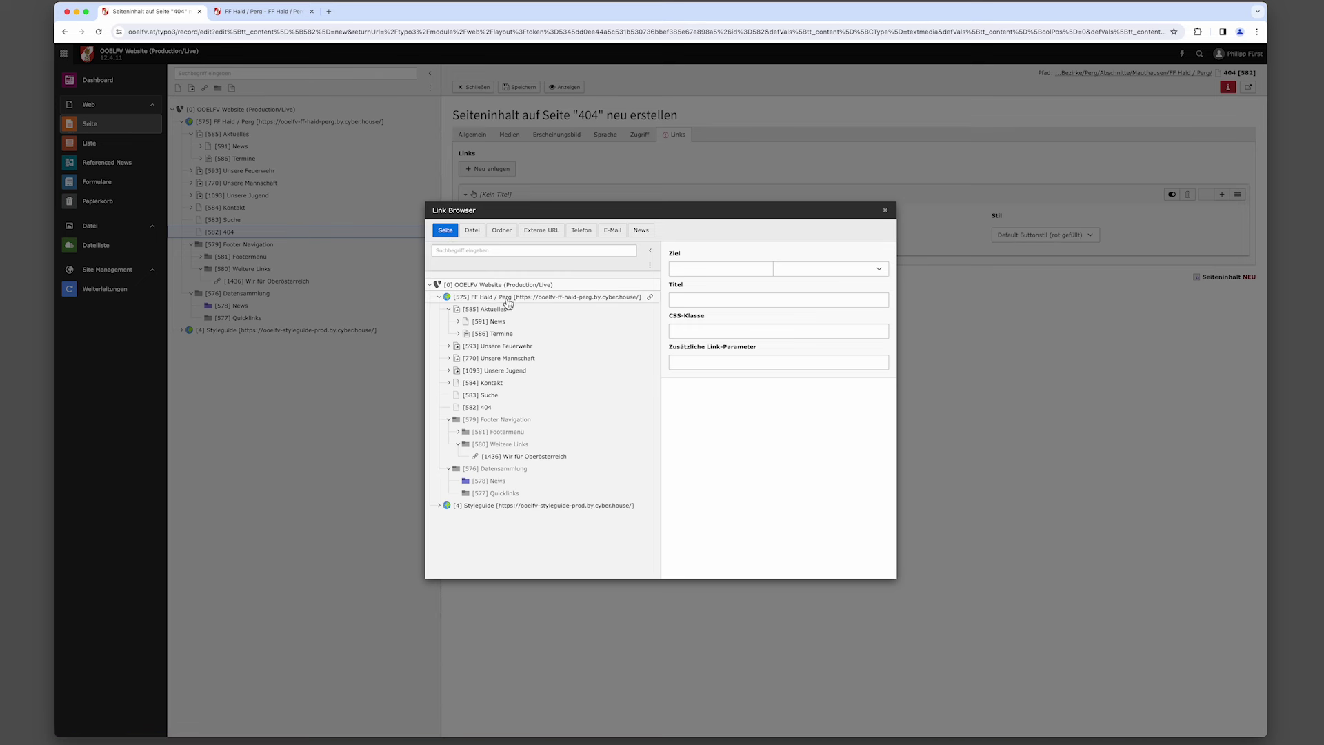
{"action": "left_click", "coordinate": [652, 299]}
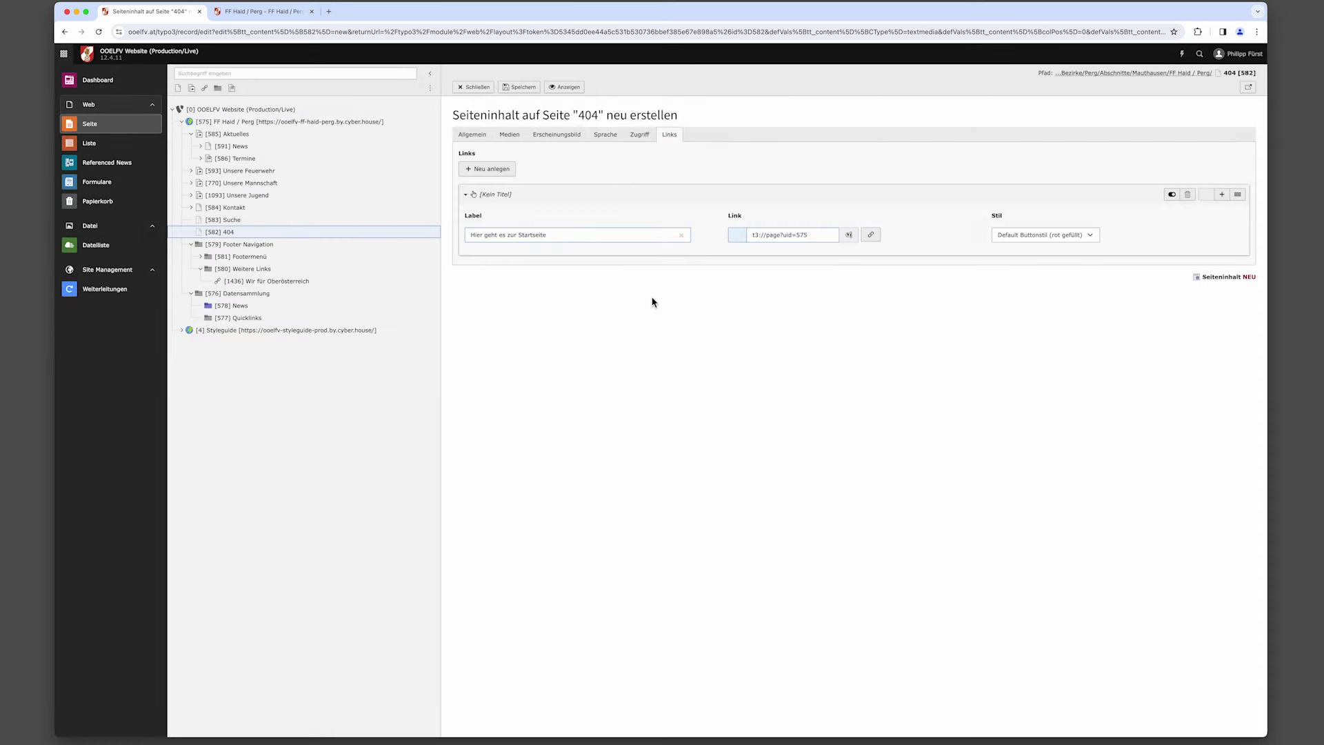
{"action": "left_click_drag", "start_coordinate": [822, 235], "coordinate": [748, 241]}
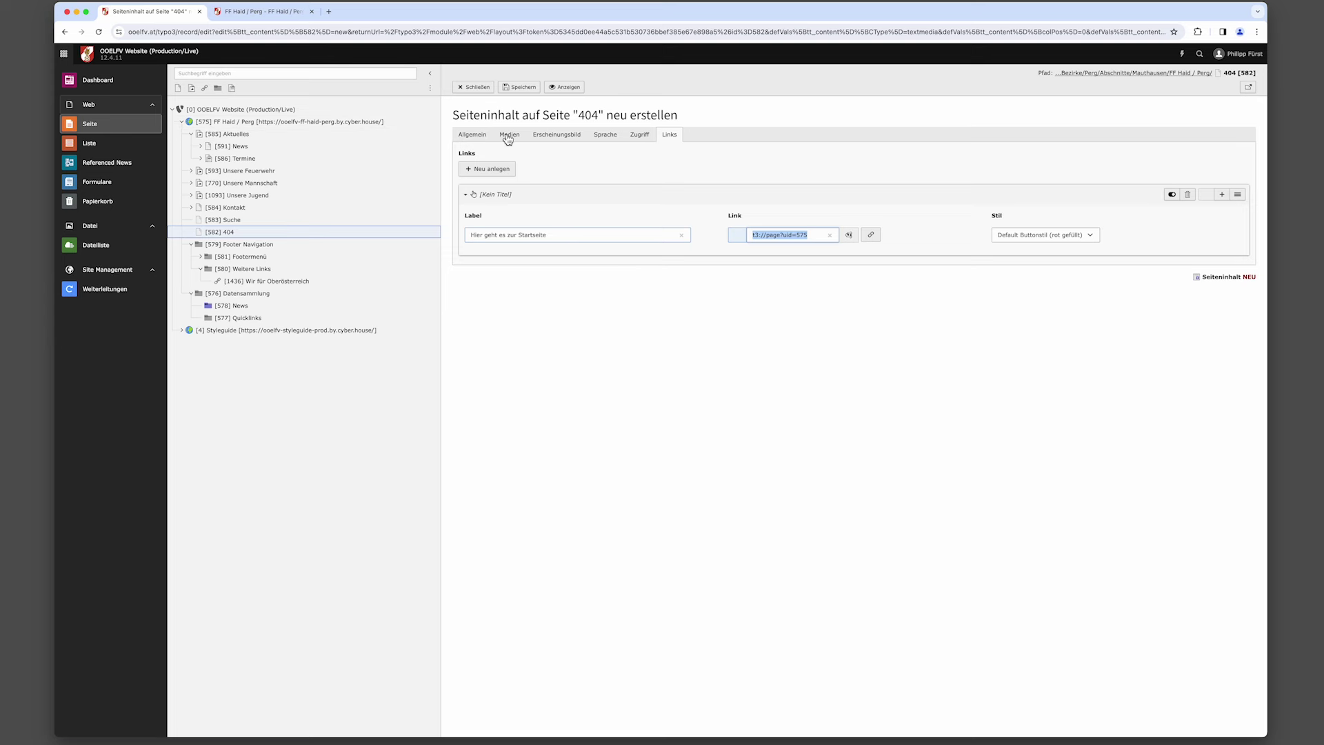
{"action": "left_click", "coordinate": [520, 88]}
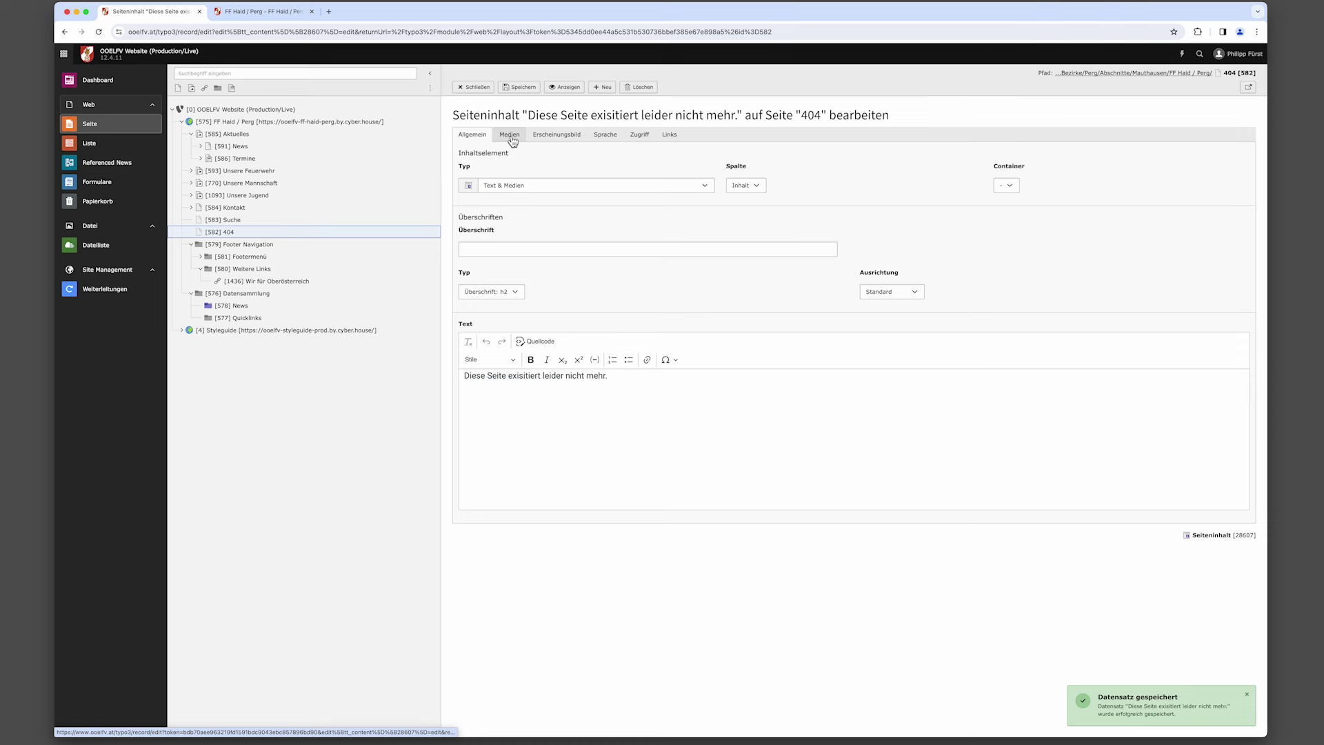
Add the image 20220218_Zugsuebung_FF_Haid-01431.jpg to the 404 page's text element, save, and view the page on the website.
{"action": "left_click", "coordinate": [509, 136]}
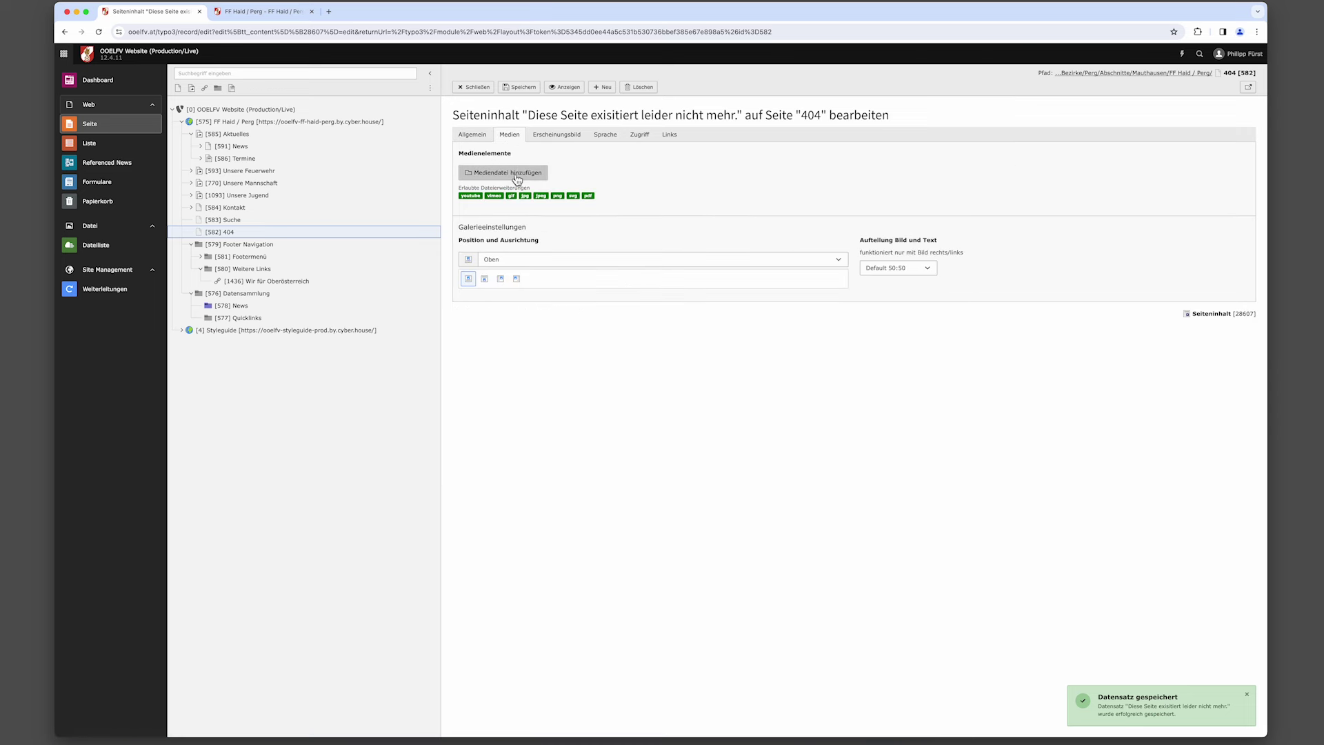
{"action": "left_click", "coordinate": [518, 174]}
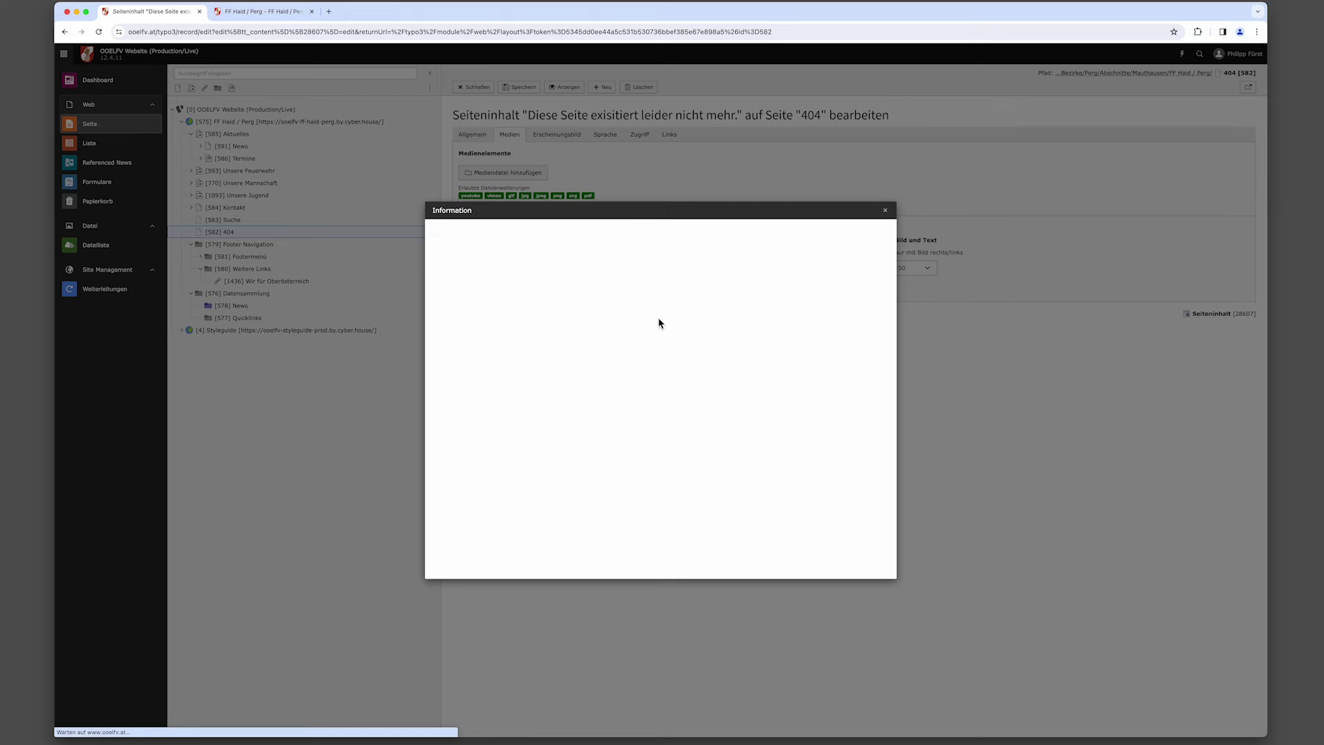
{"action": "scroll", "coordinate": [804, 460], "scroll_direction": "down", "scroll_amount": 3}
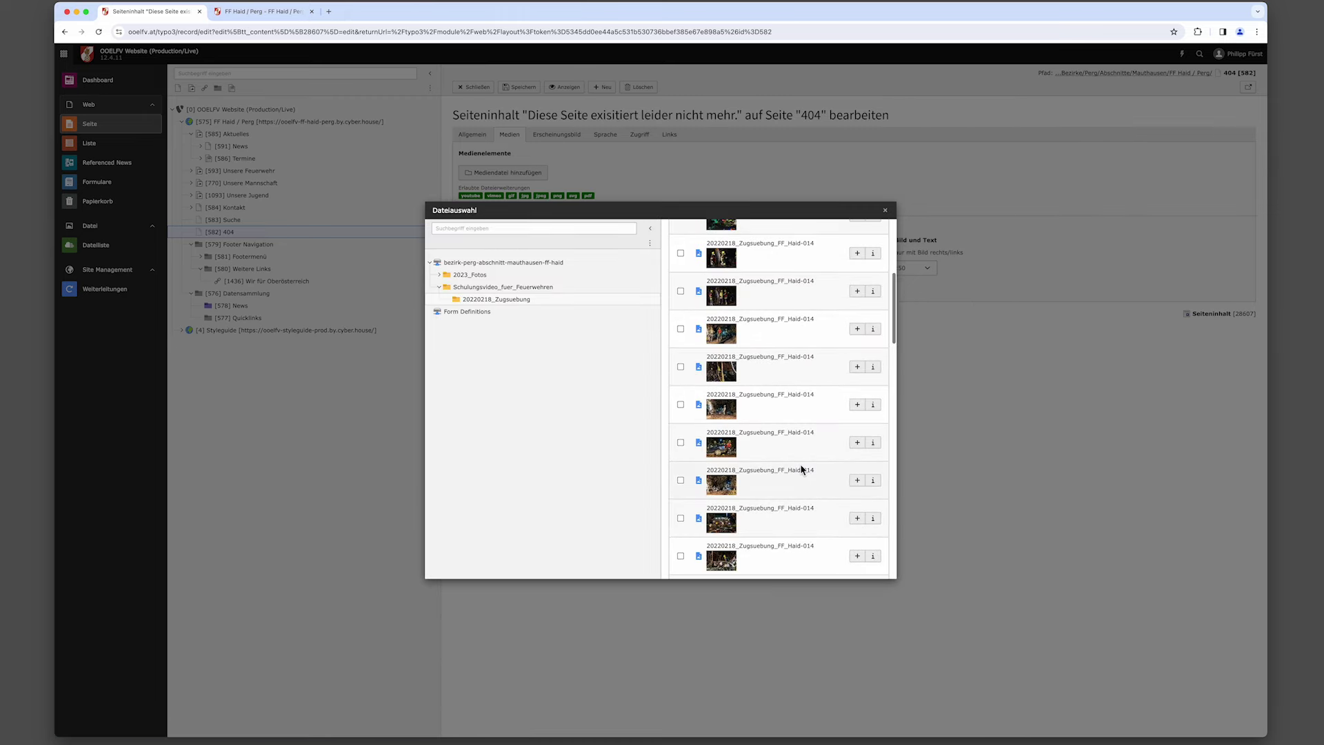
{"action": "scroll", "coordinate": [795, 470], "scroll_direction": "down", "scroll_amount": 1}
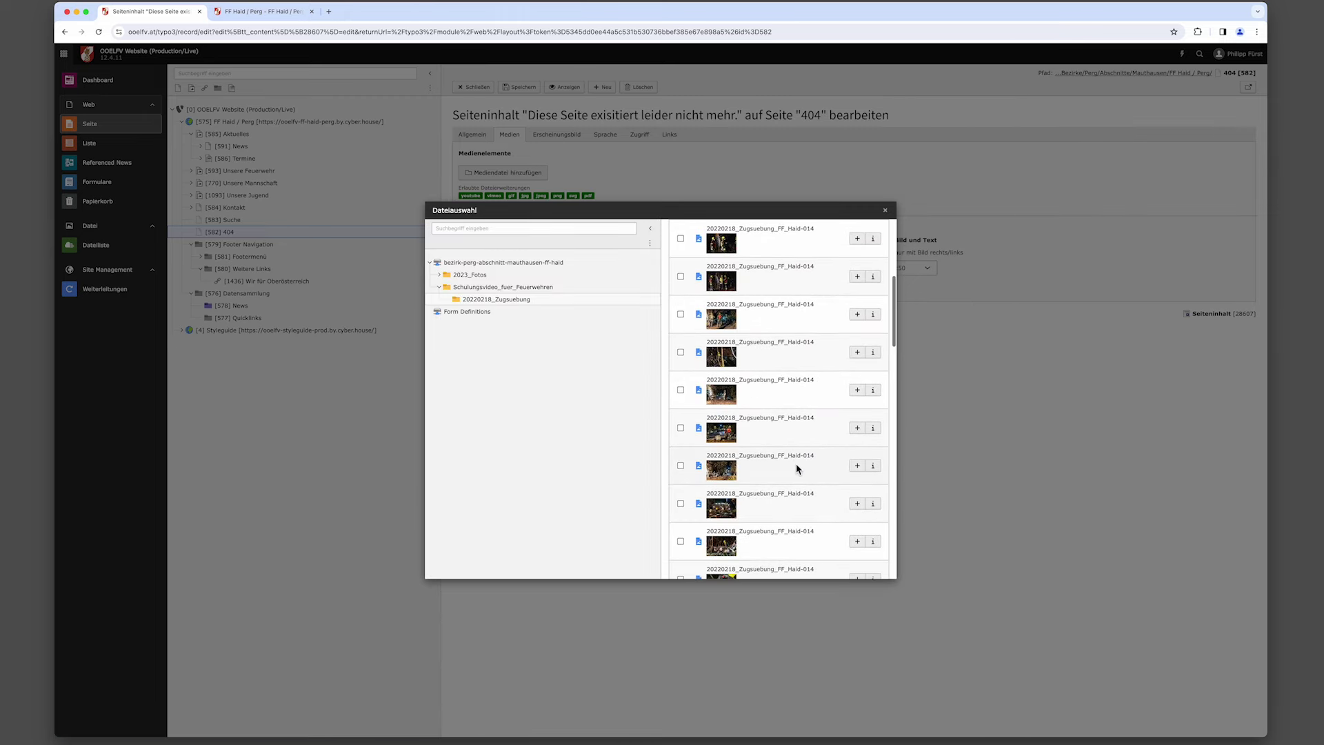
{"action": "left_click", "coordinate": [857, 429]}
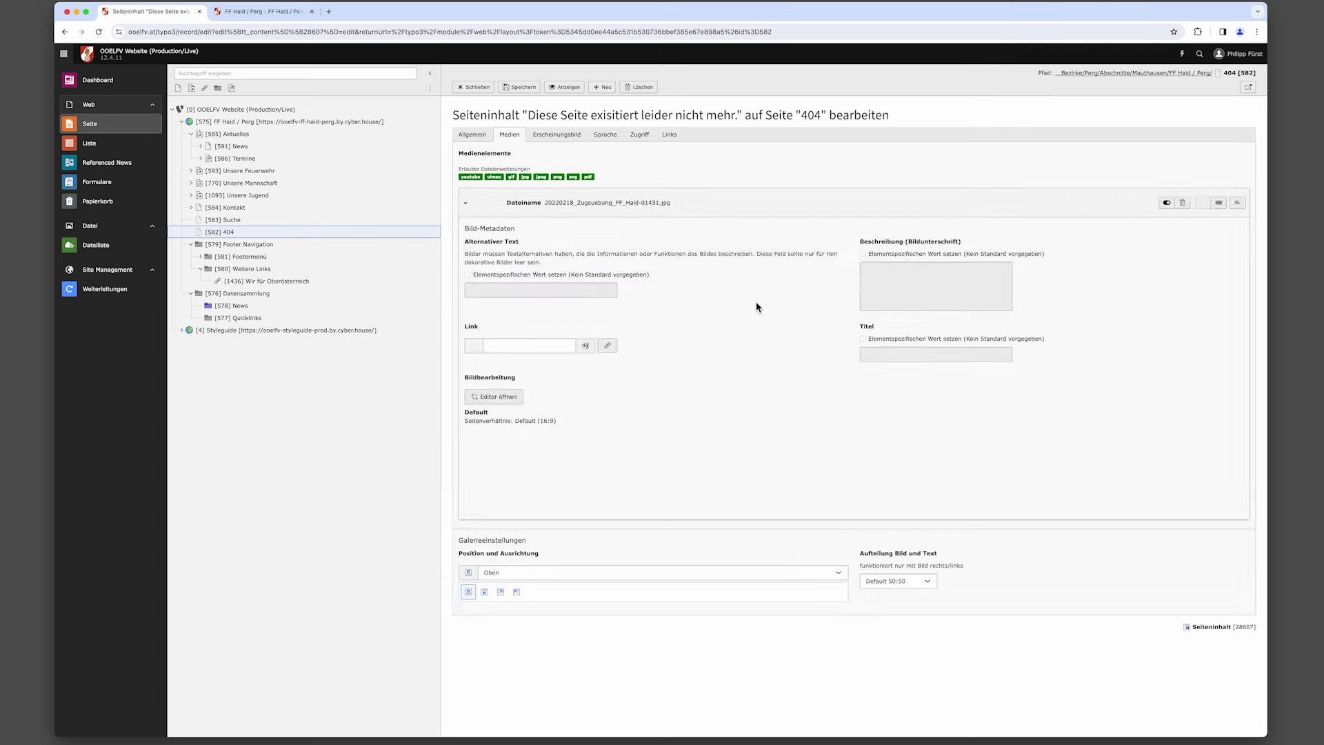
{"action": "left_click", "coordinate": [525, 91]}
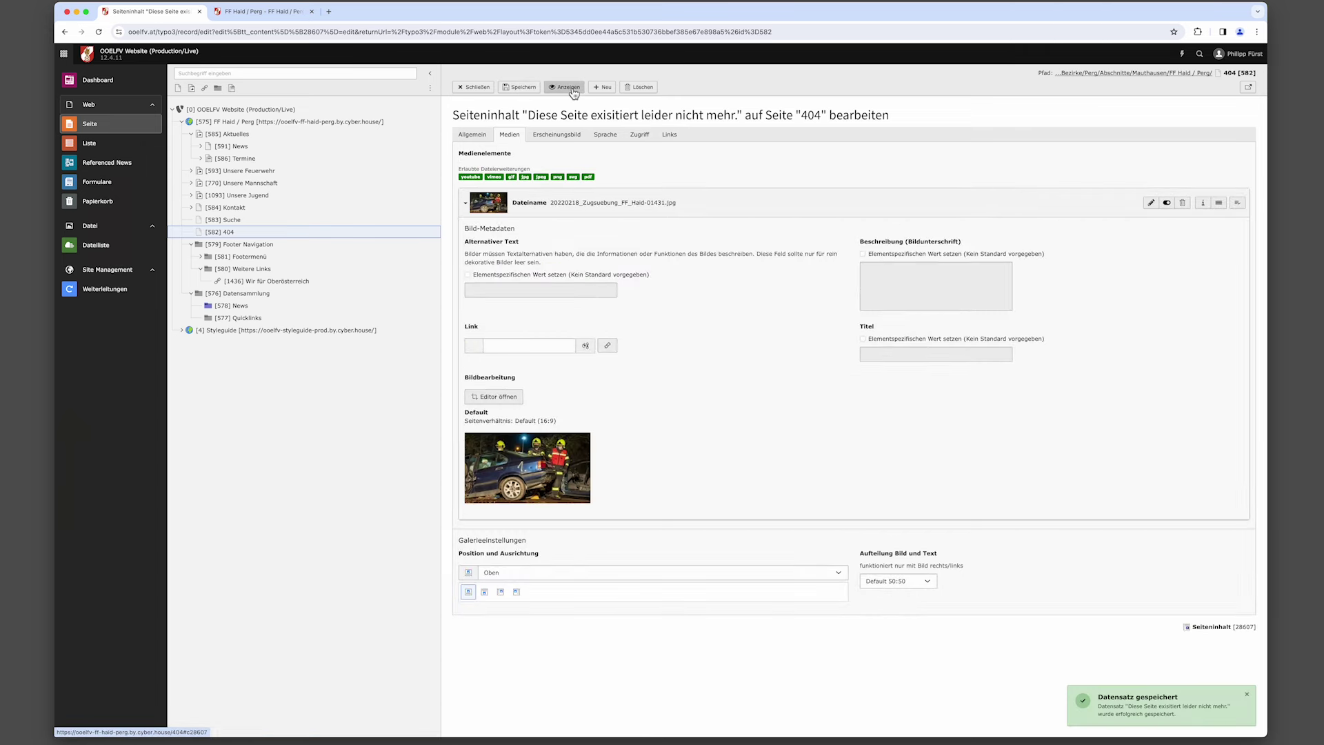
{"action": "left_click", "coordinate": [570, 89]}
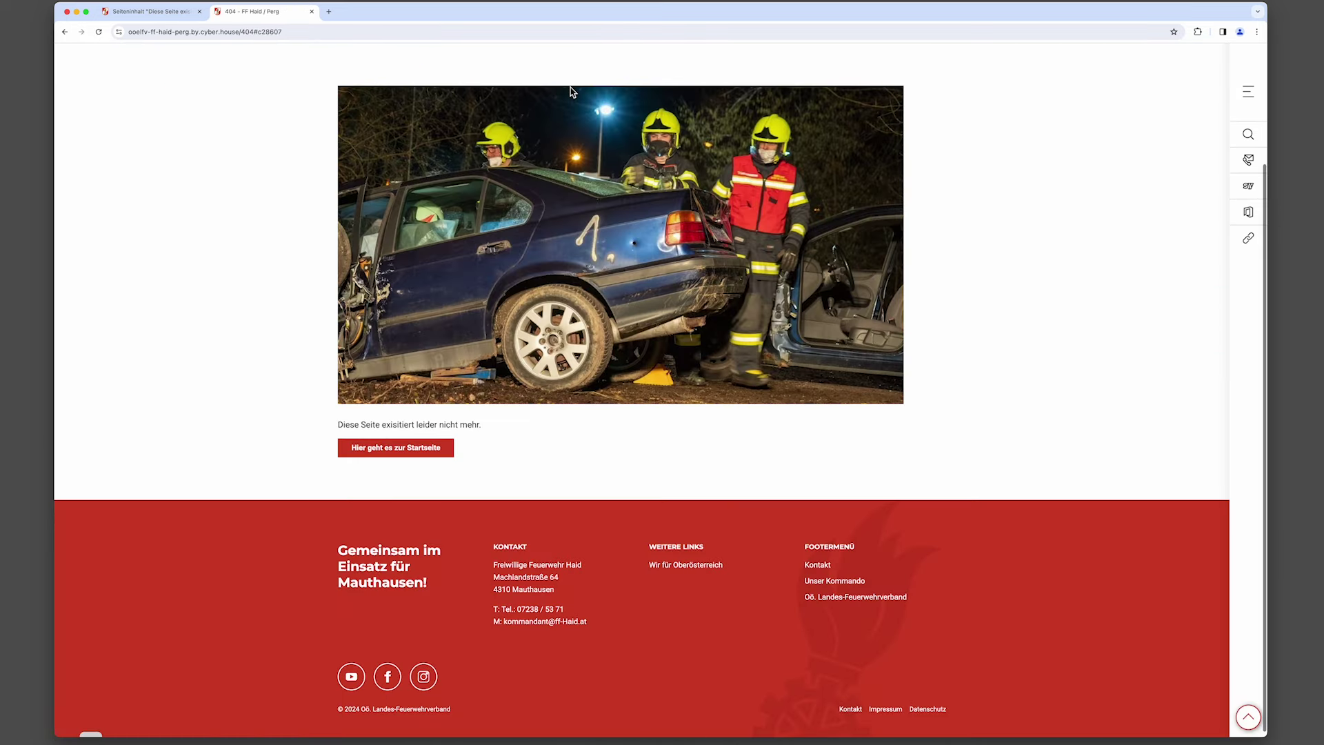
{"action": "scroll", "coordinate": [606, 181], "scroll_direction": "up", "scroll_amount": 2}
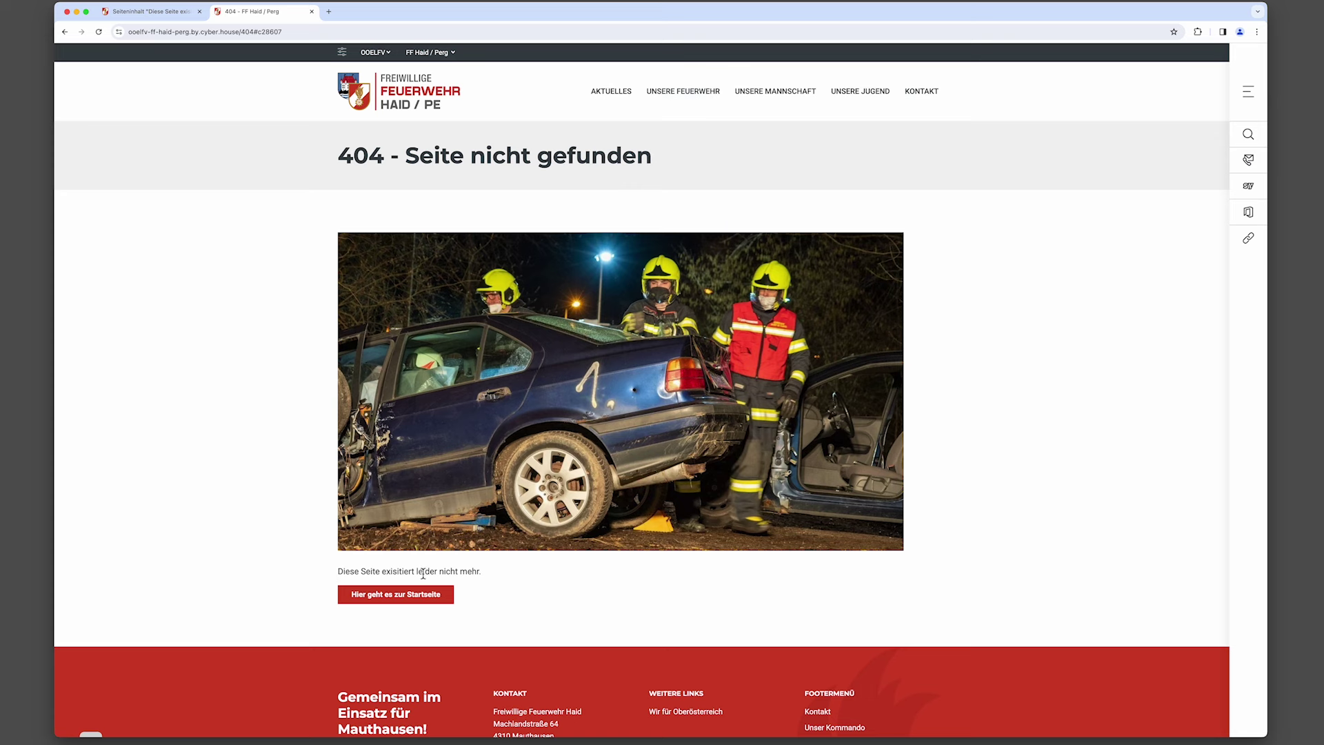
Follow the "Hier geht es zur Startseite" link on the 404 page to test it.
{"action": "left_click", "coordinate": [401, 600]}
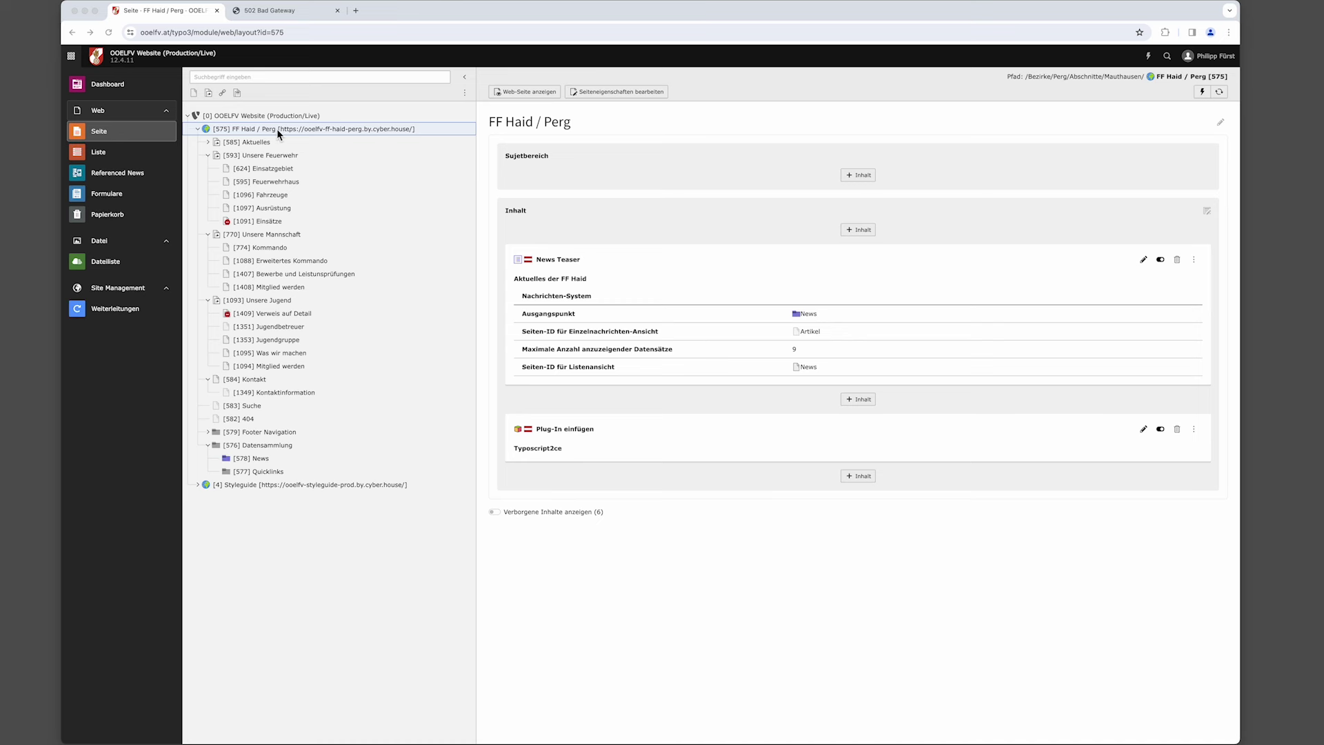
Add a Header element to the Sujetbereich of the FF Haid / Perg root page, with a sujet item using image 25023_FF_Haid-01457.jpg.
{"action": "left_click", "coordinate": [860, 175]}
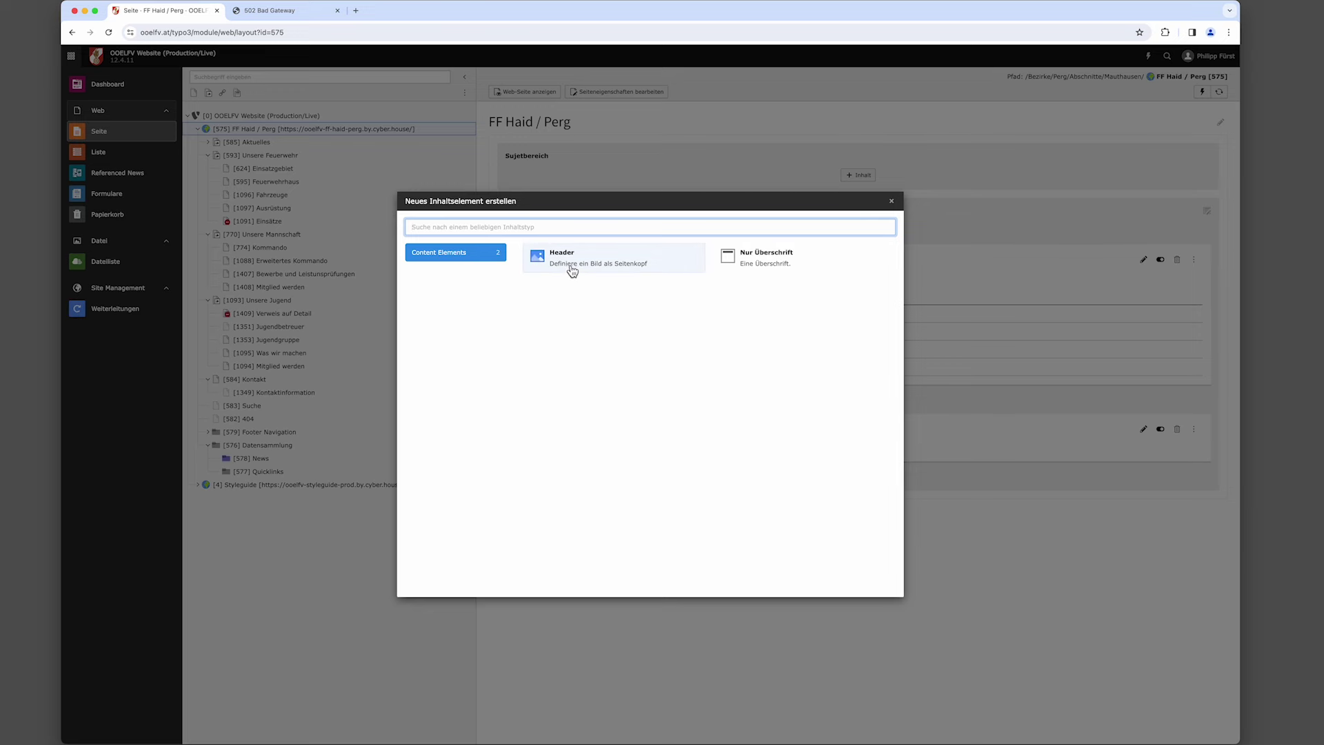
{"action": "left_click", "coordinate": [571, 265]}
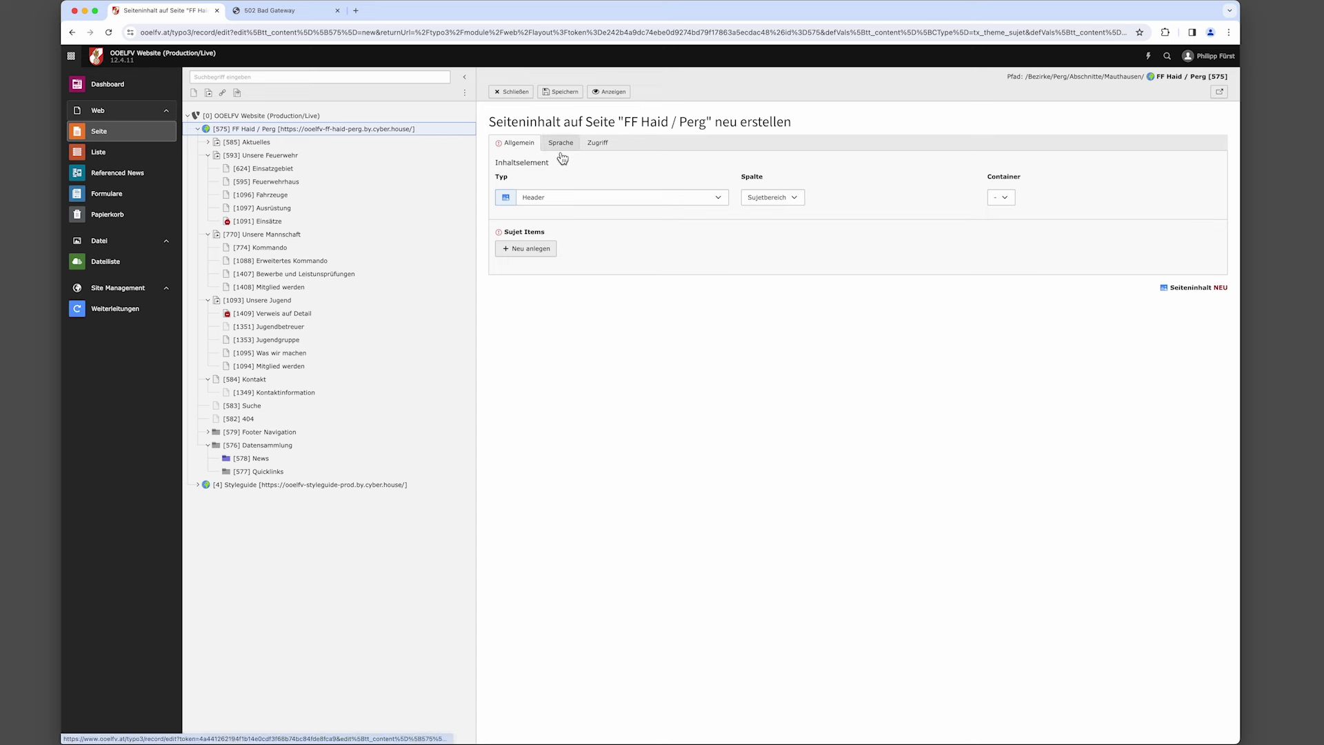
{"action": "left_click", "coordinate": [531, 250]}
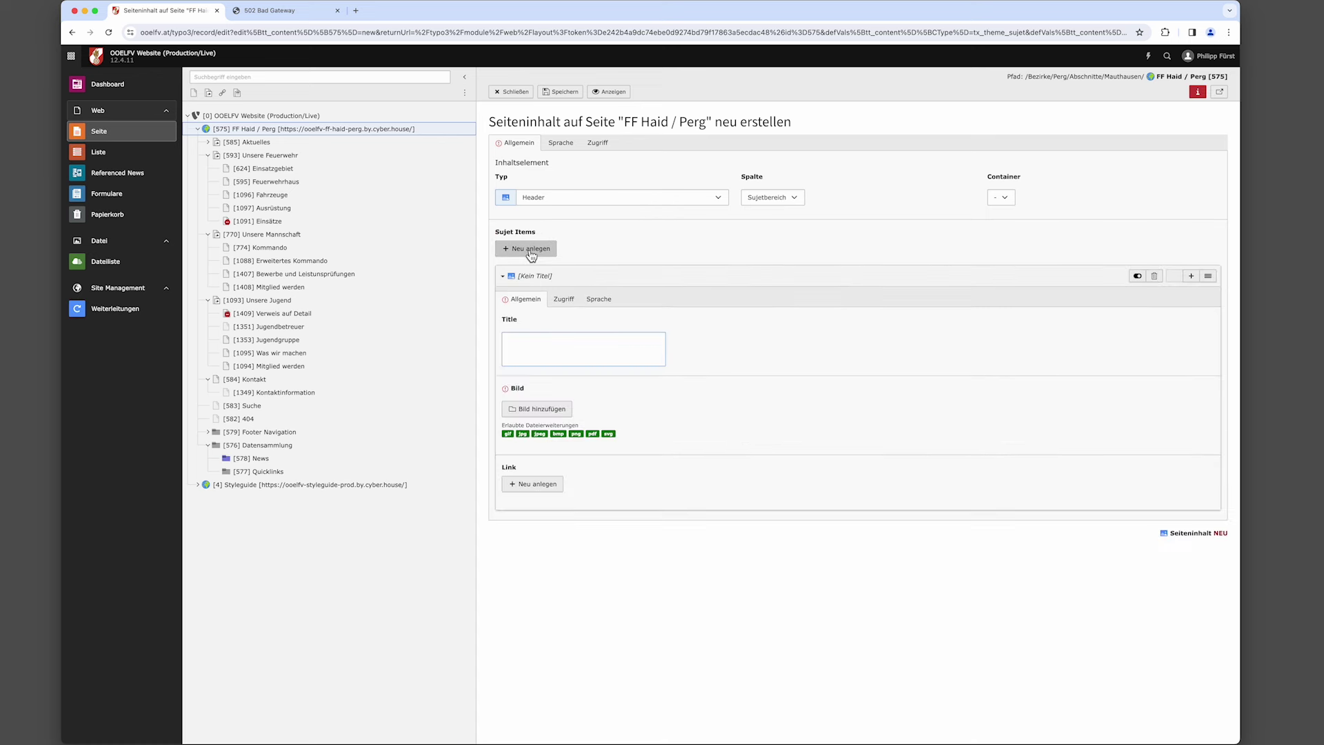
{"action": "left_click", "coordinate": [542, 409]}
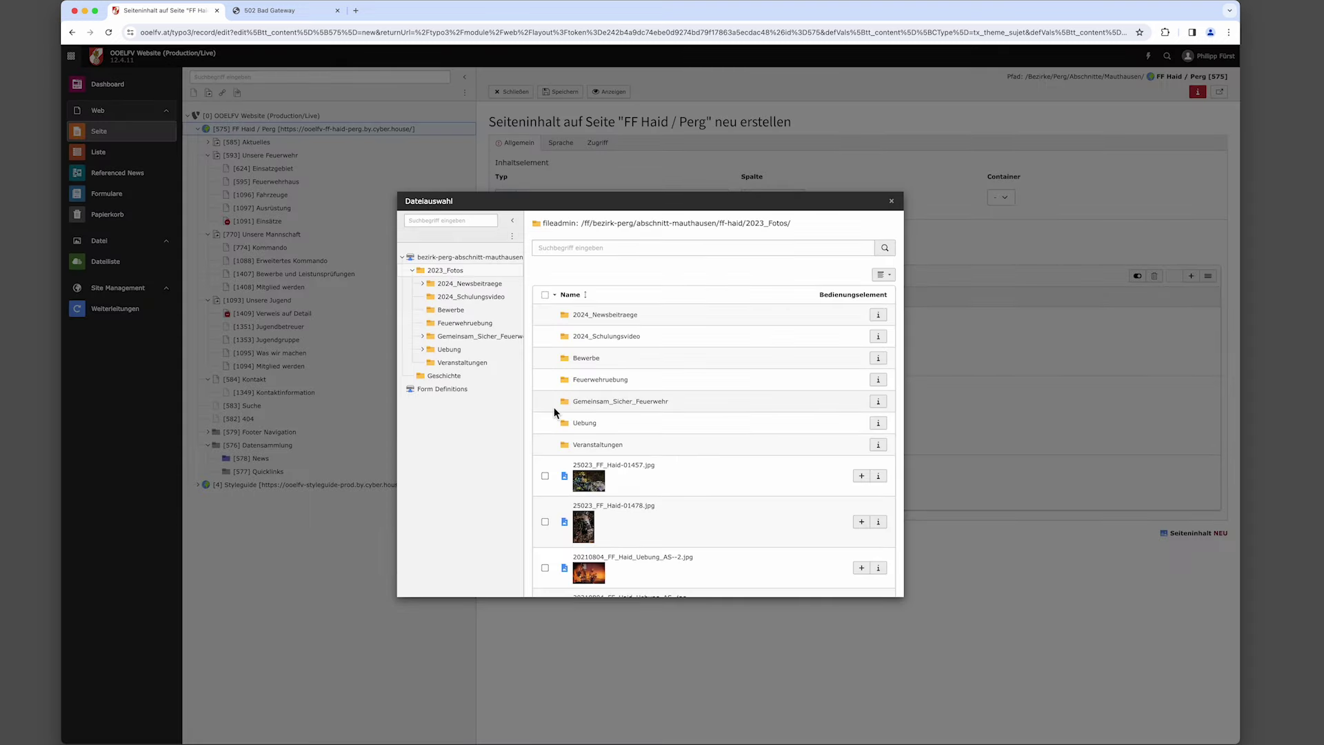
{"action": "left_click", "coordinate": [862, 476]}
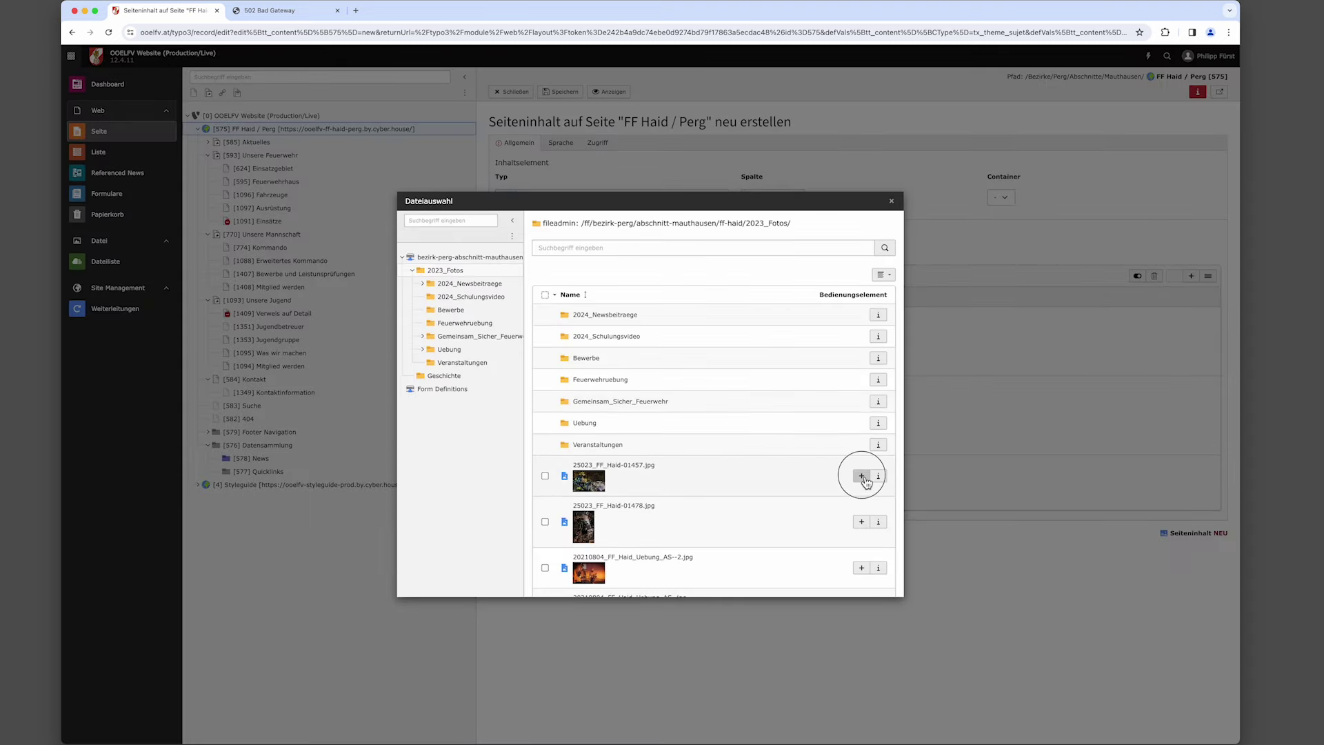
Reposition the Big Sujet Image (16:8) crop upward so the standing firefighter's helmet is included, and accept the crop.
{"action": "scroll", "coordinate": [623, 480], "scroll_direction": "down", "scroll_amount": 2}
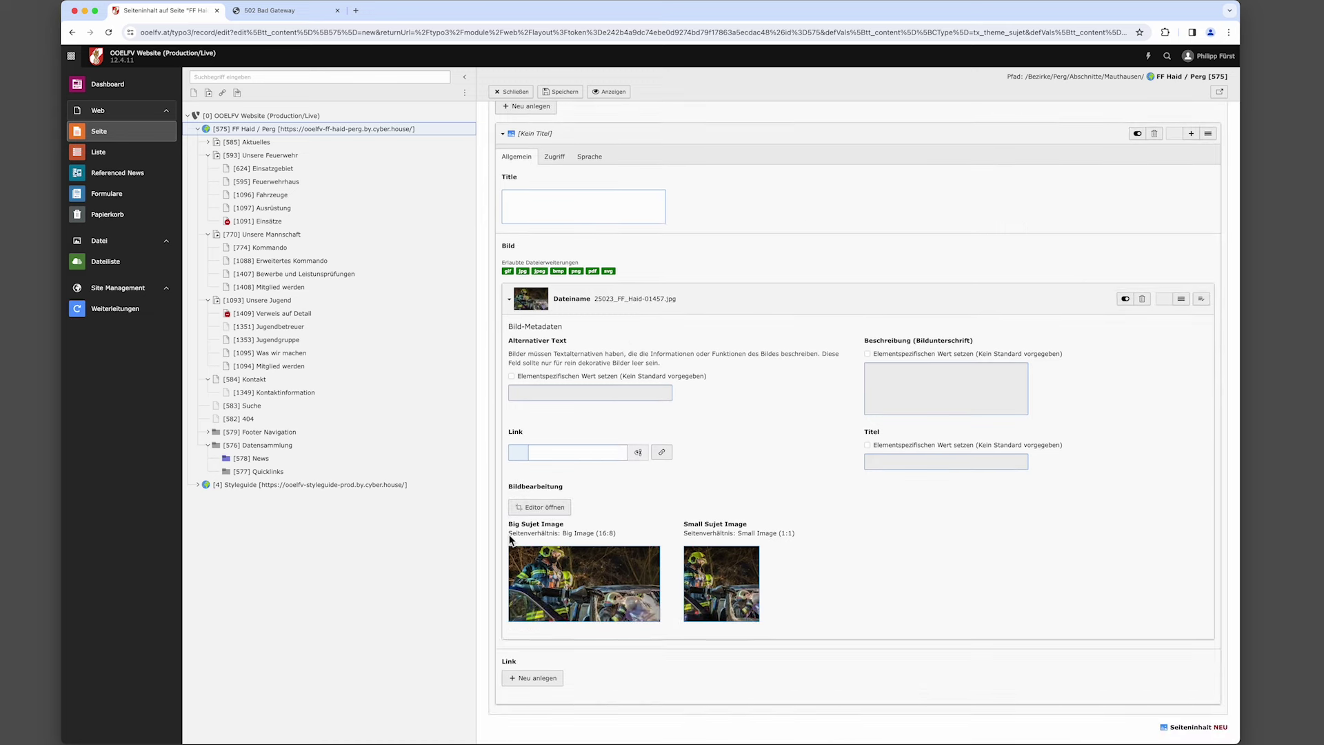
{"action": "left_click_drag", "start_coordinate": [508, 533], "coordinate": [634, 543]}
{"action": "left_click", "coordinate": [538, 508]}
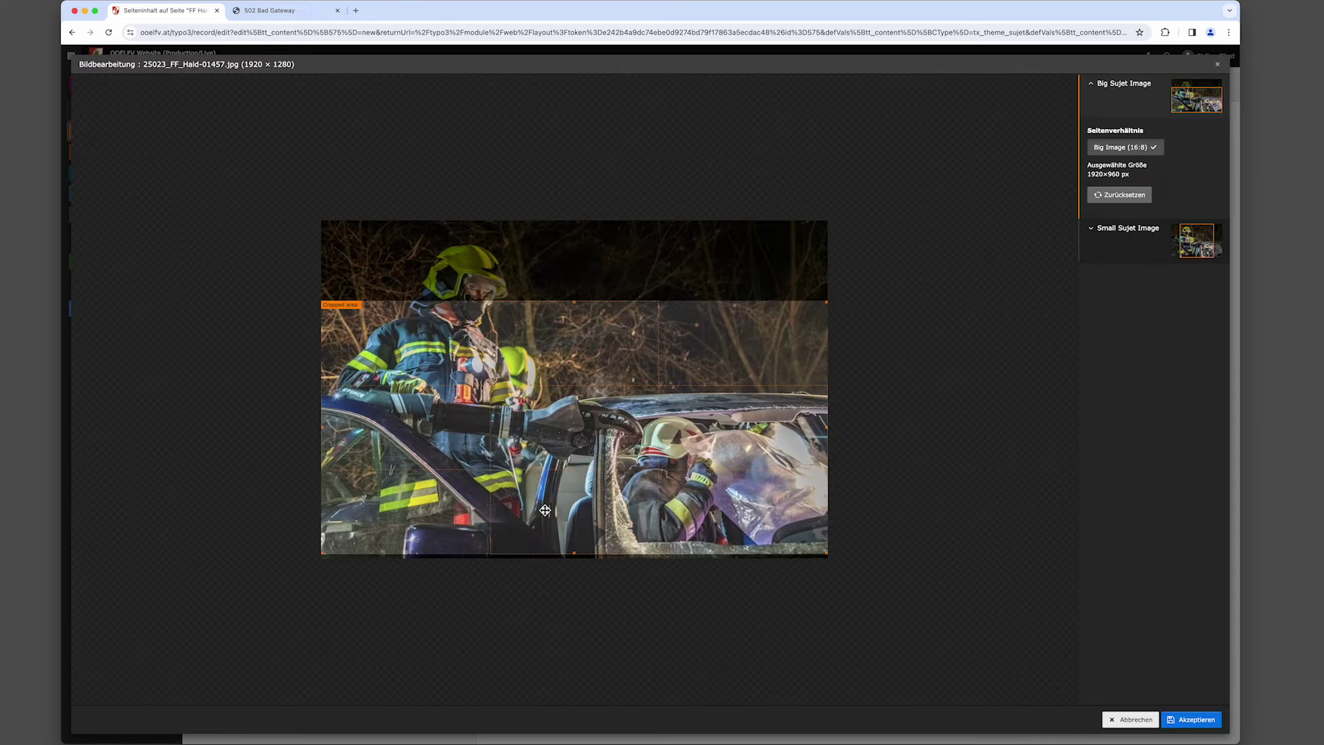
{"action": "left_click_drag", "start_coordinate": [717, 453], "coordinate": [747, 418]}
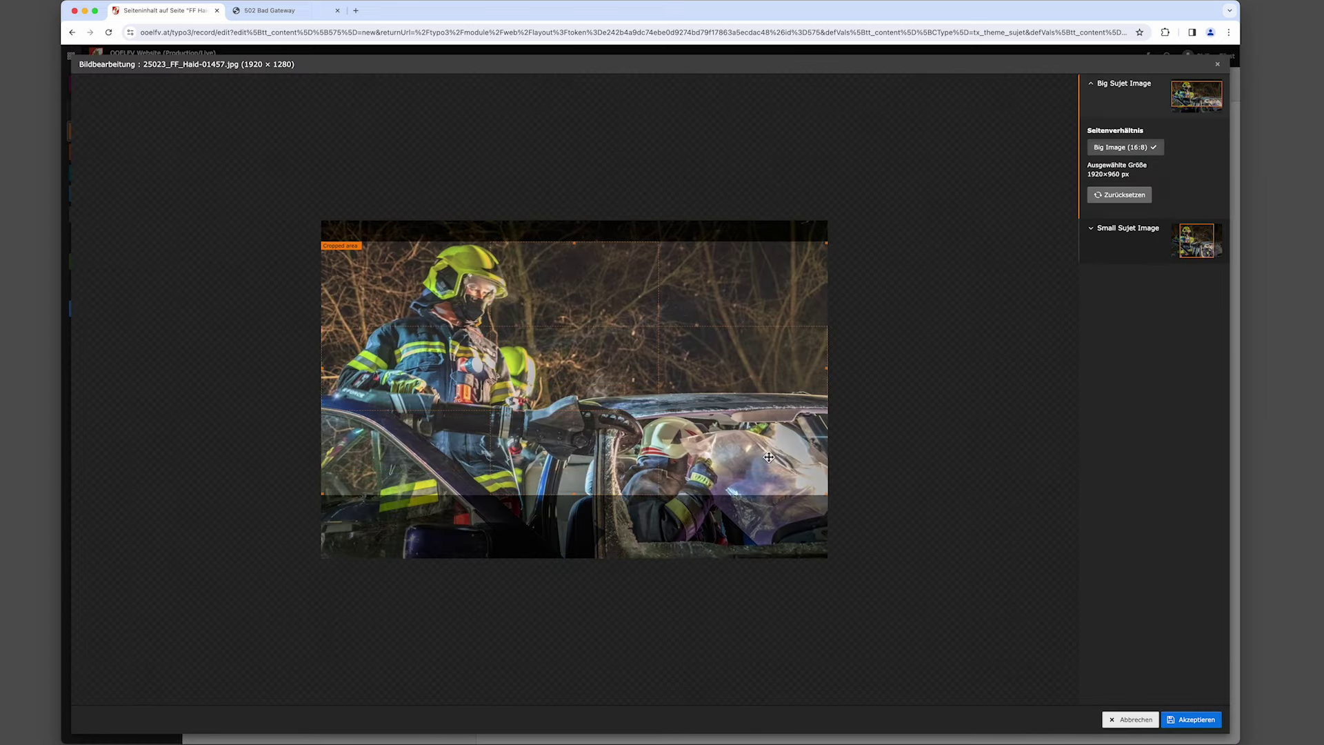
{"action": "left_click_drag", "start_coordinate": [828, 495], "coordinate": [857, 556]}
{"action": "left_click", "coordinate": [1192, 719]}
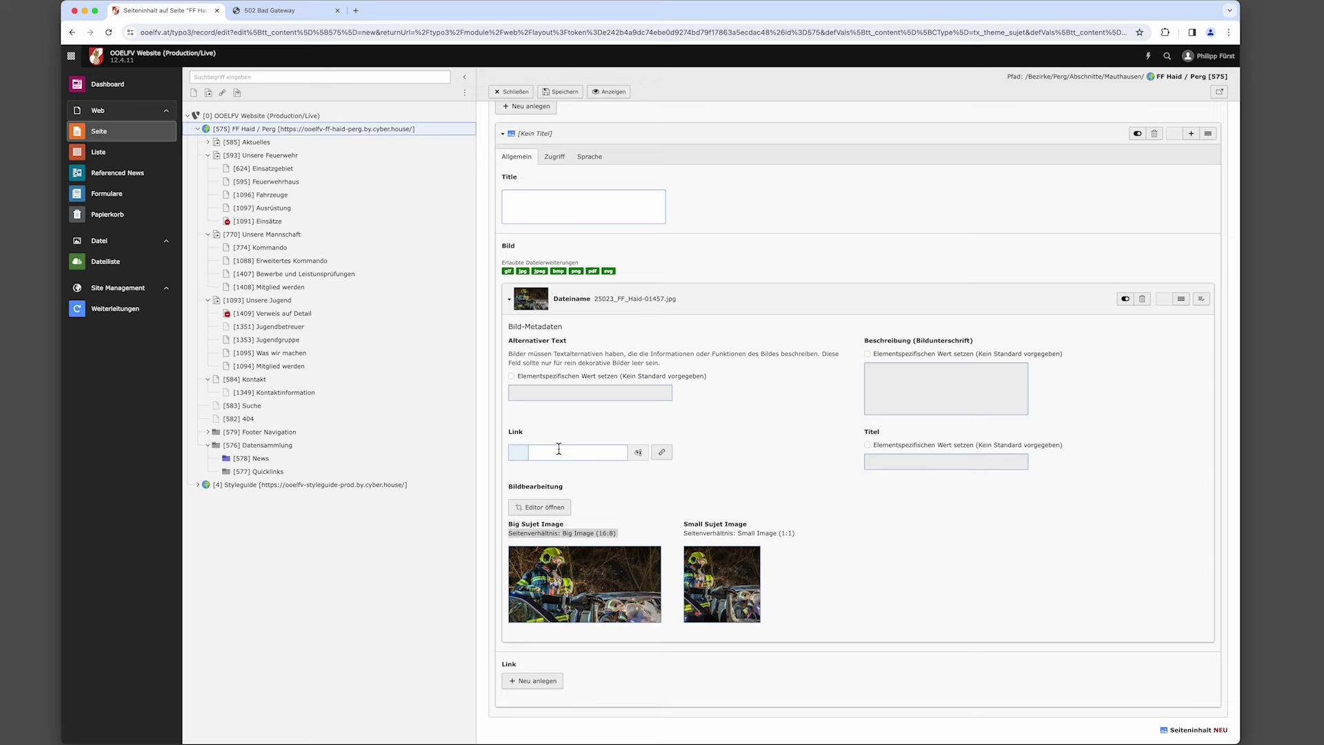
Create a link entry for the first sujet item, leaving its label and target empty.
{"action": "scroll", "coordinate": [584, 570], "scroll_direction": "down", "scroll_amount": 1}
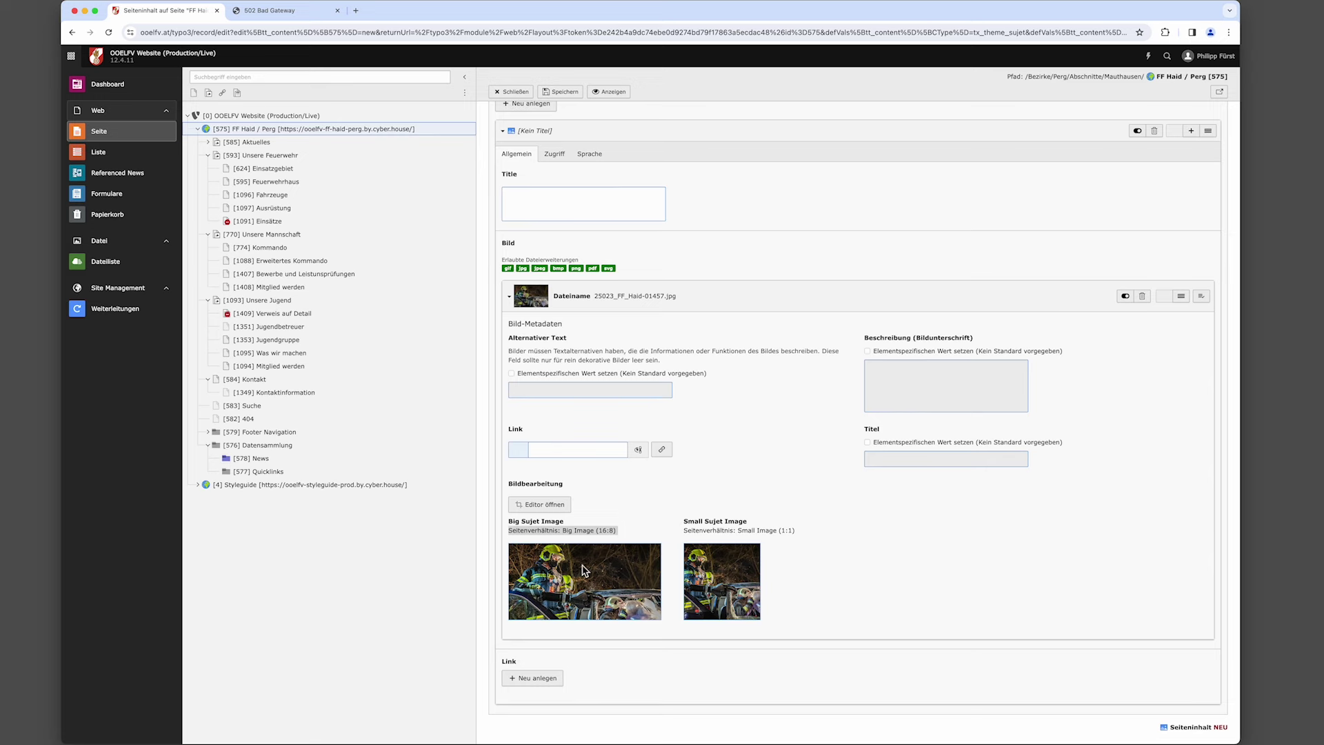
{"action": "left_click", "coordinate": [540, 682]}
{"action": "scroll", "coordinate": [639, 667], "scroll_direction": "down", "scroll_amount": 2}
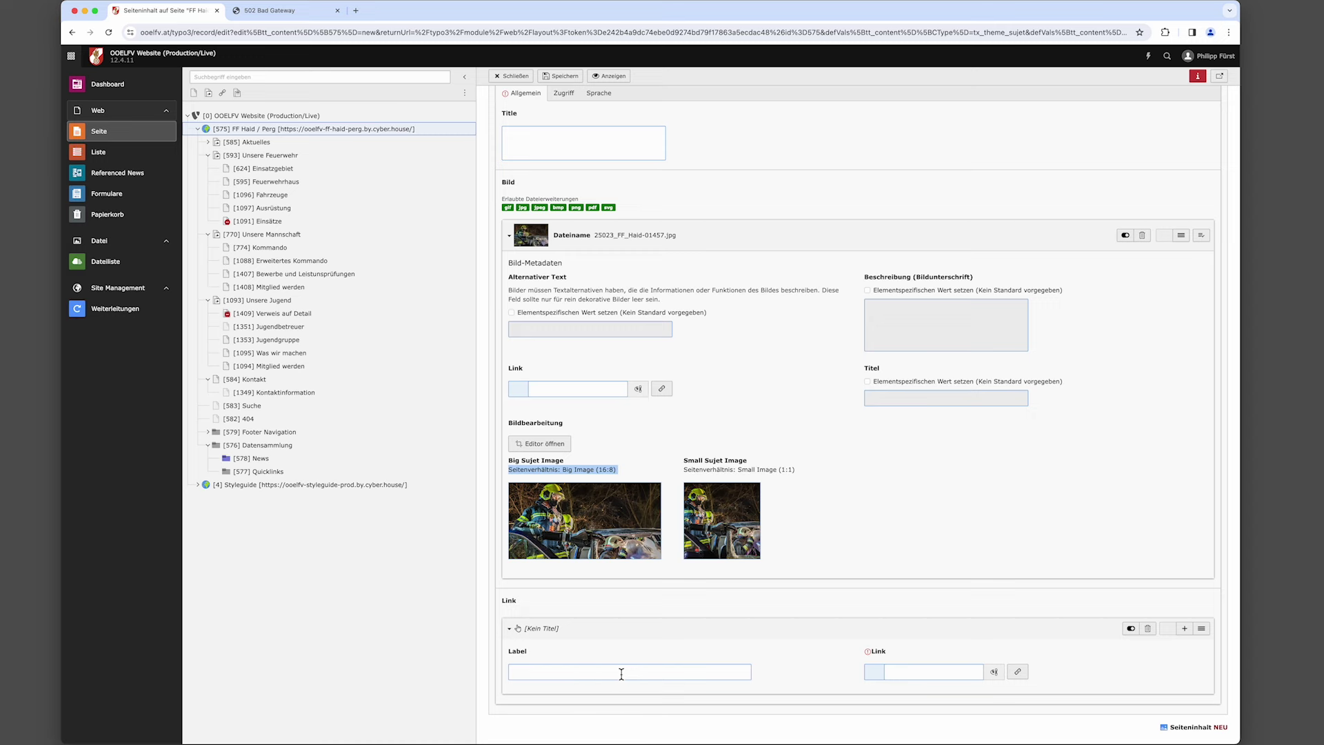
{"action": "left_click", "coordinate": [541, 672]}
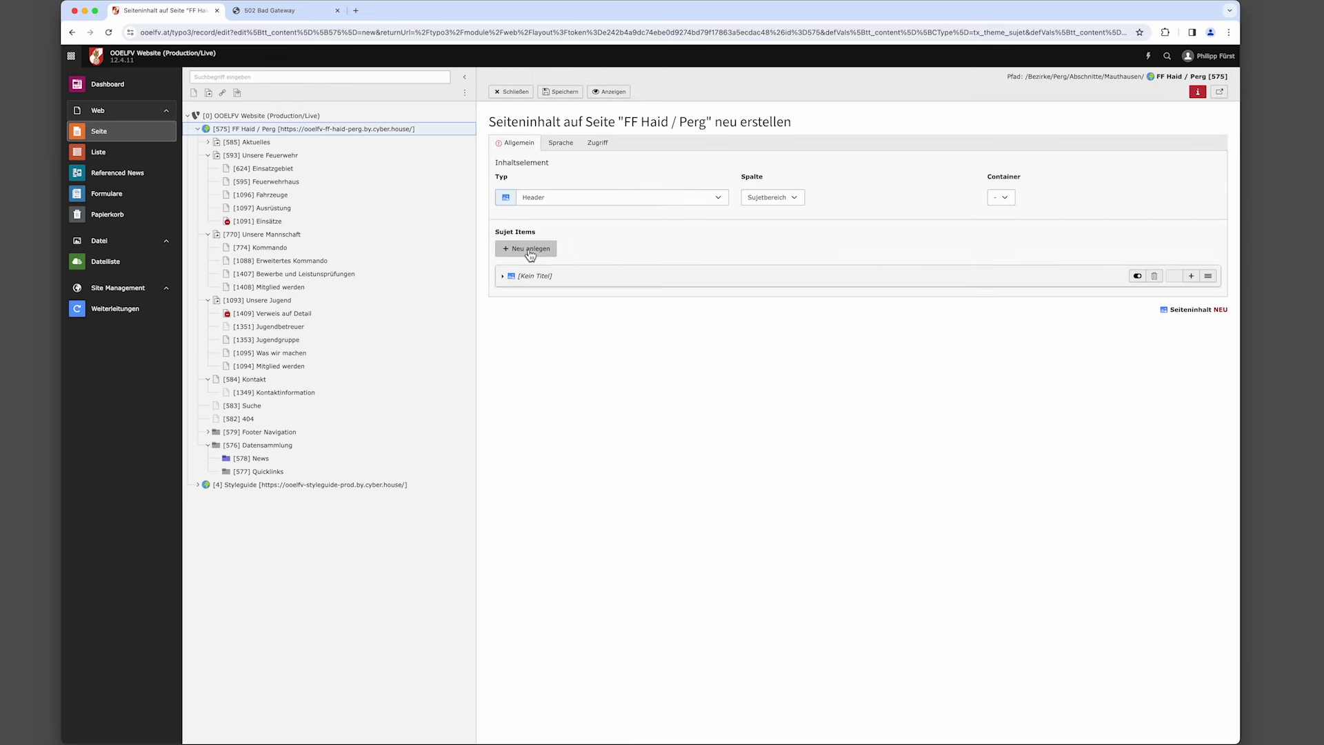
Add a second sujet item with the image 20210804_FF_Haid_Uebung_AS--2.jpg and the title "Atemschutzübung".
{"action": "left_click", "coordinate": [531, 250]}
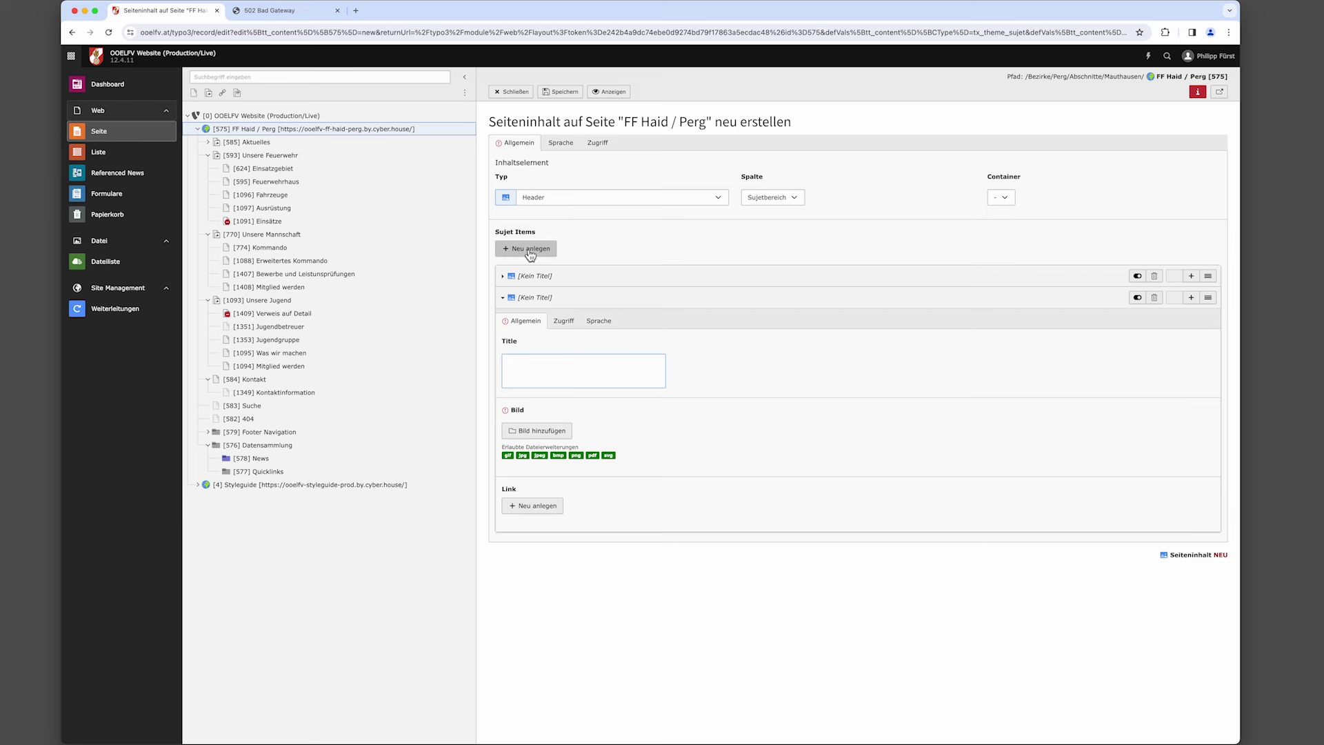
{"action": "left_click", "coordinate": [553, 432]}
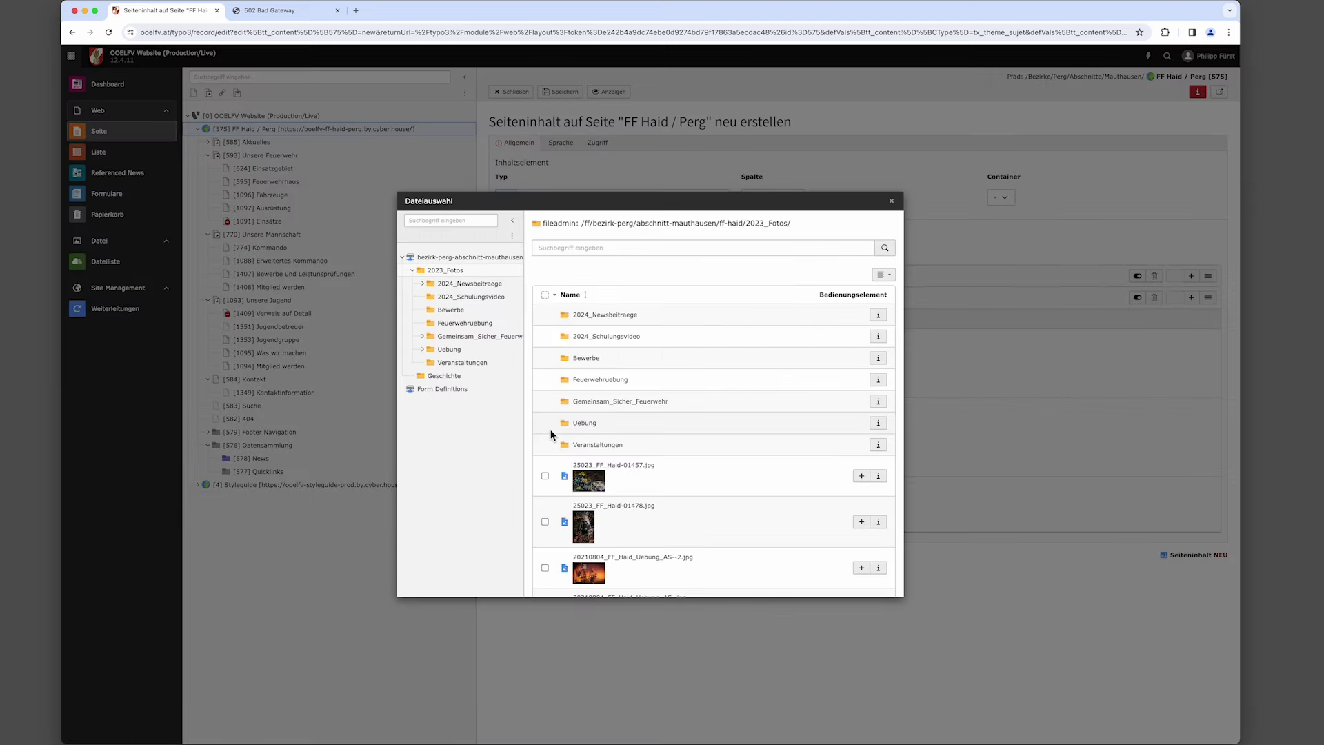
{"action": "scroll", "coordinate": [750, 512], "scroll_direction": "down", "scroll_amount": 3}
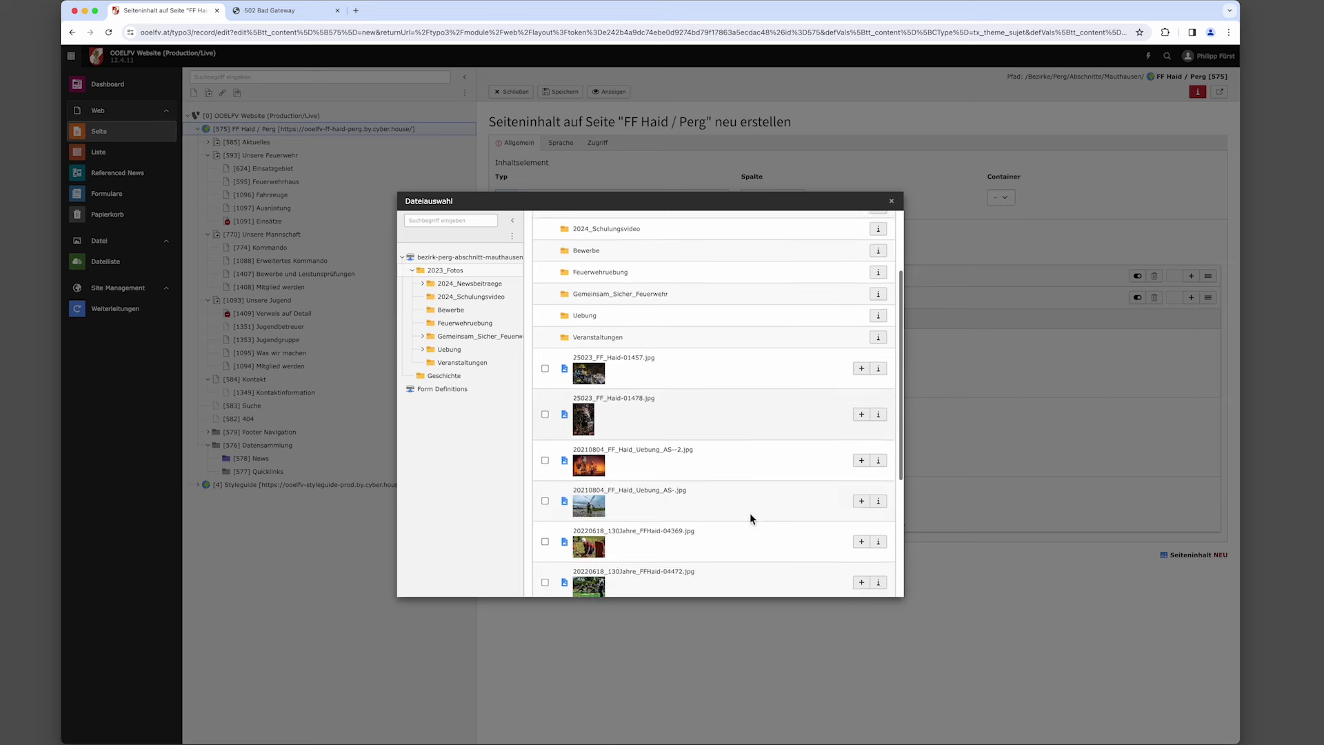
{"action": "left_click", "coordinate": [861, 446]}
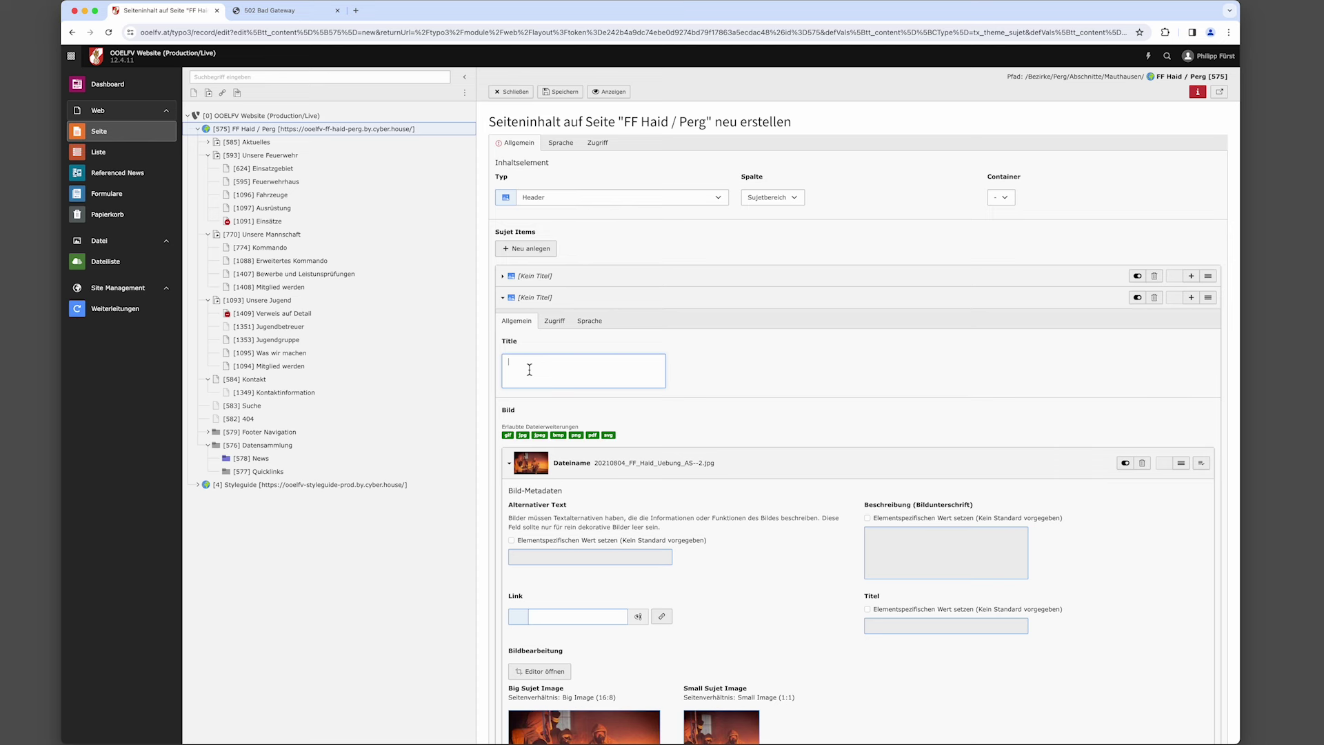
{"action": "type", "text": "Atemschutzübung"}
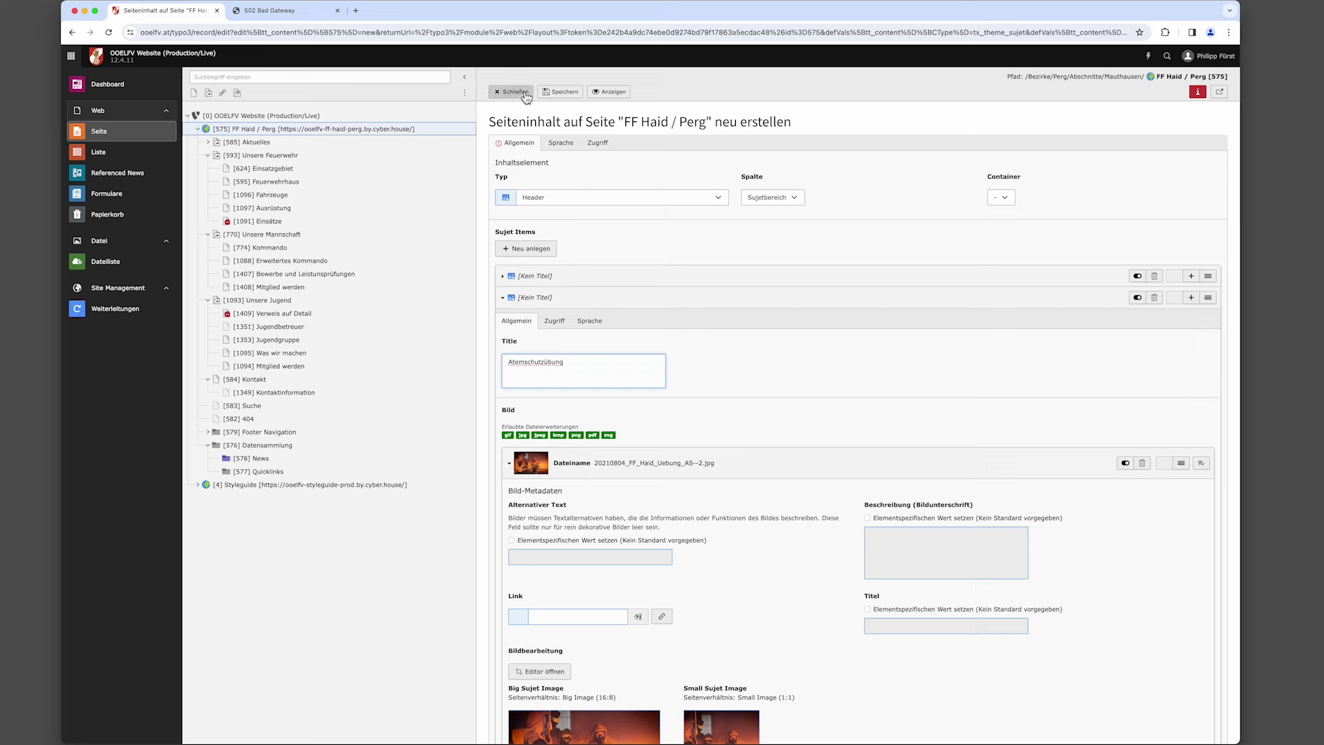
Try to save the Header element, then delete the empty link entry from the first sujet item.
{"action": "left_click", "coordinate": [565, 94]}
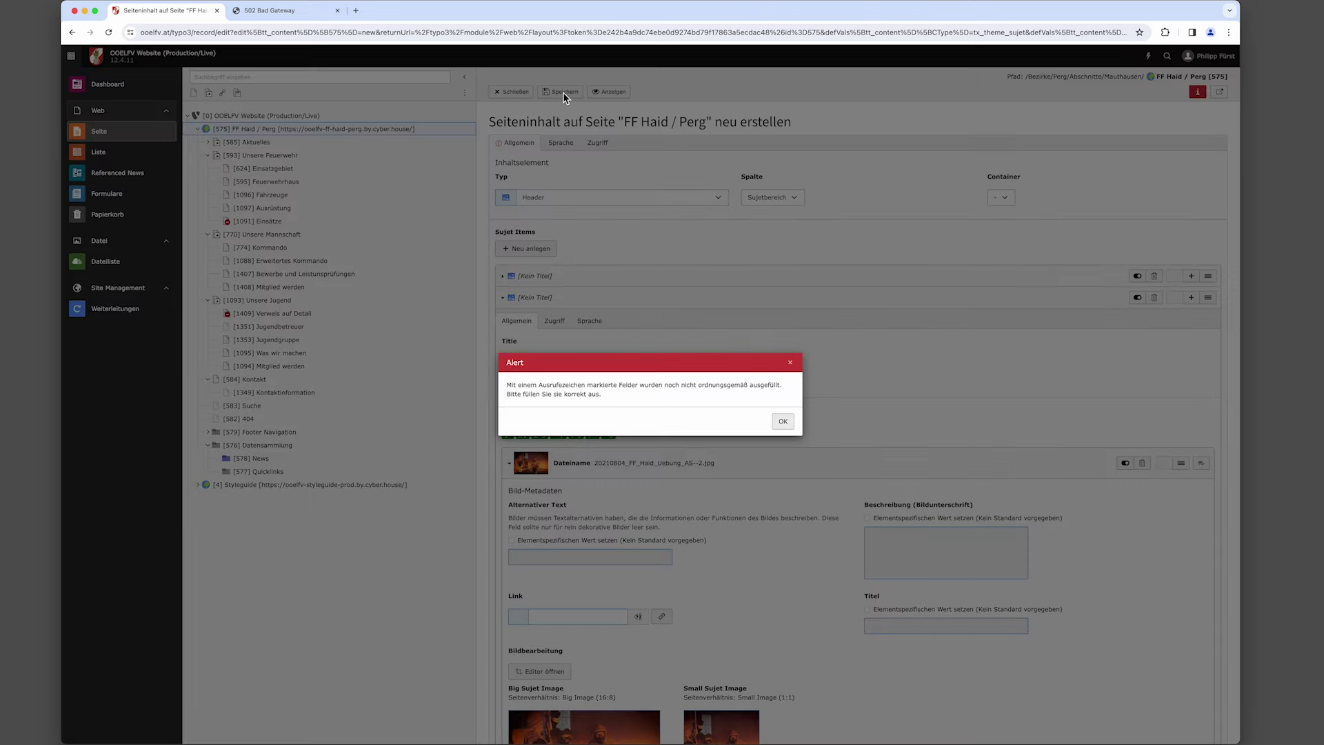
{"action": "left_click", "coordinate": [783, 422]}
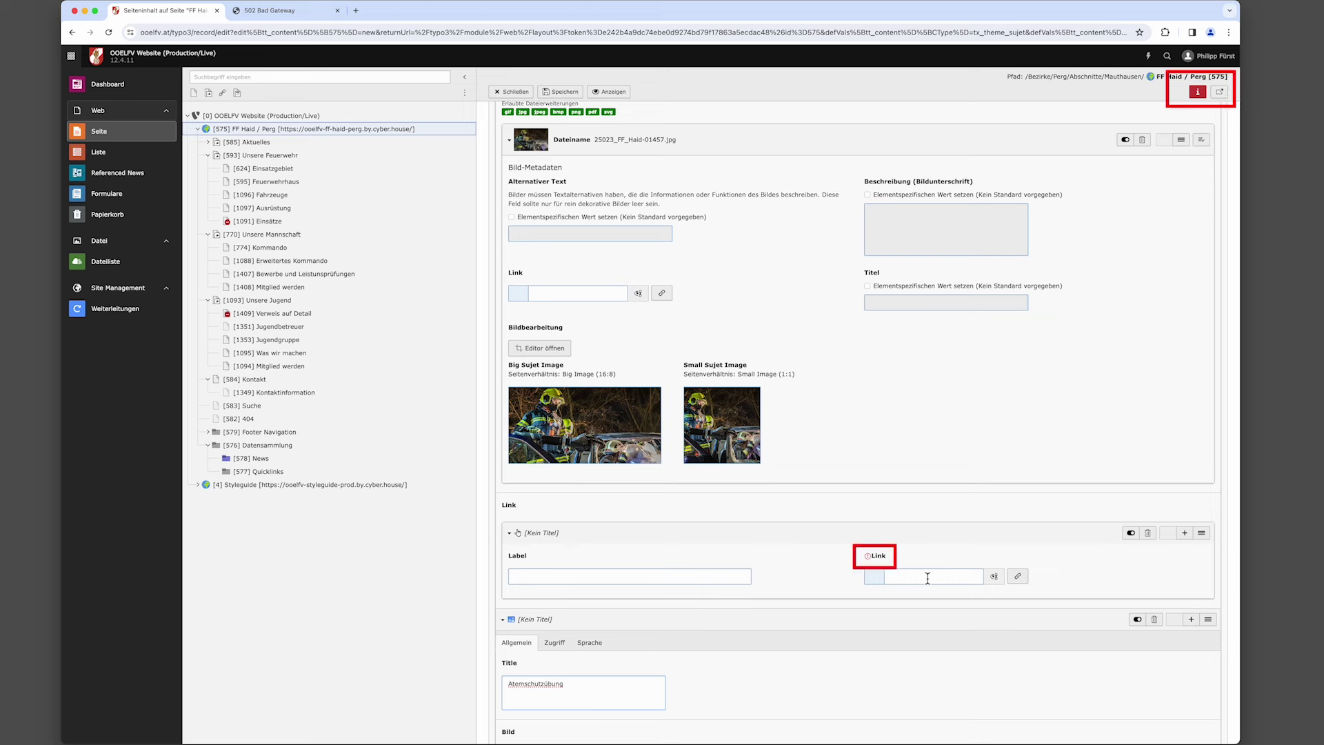
{"action": "left_click", "coordinate": [1147, 533]}
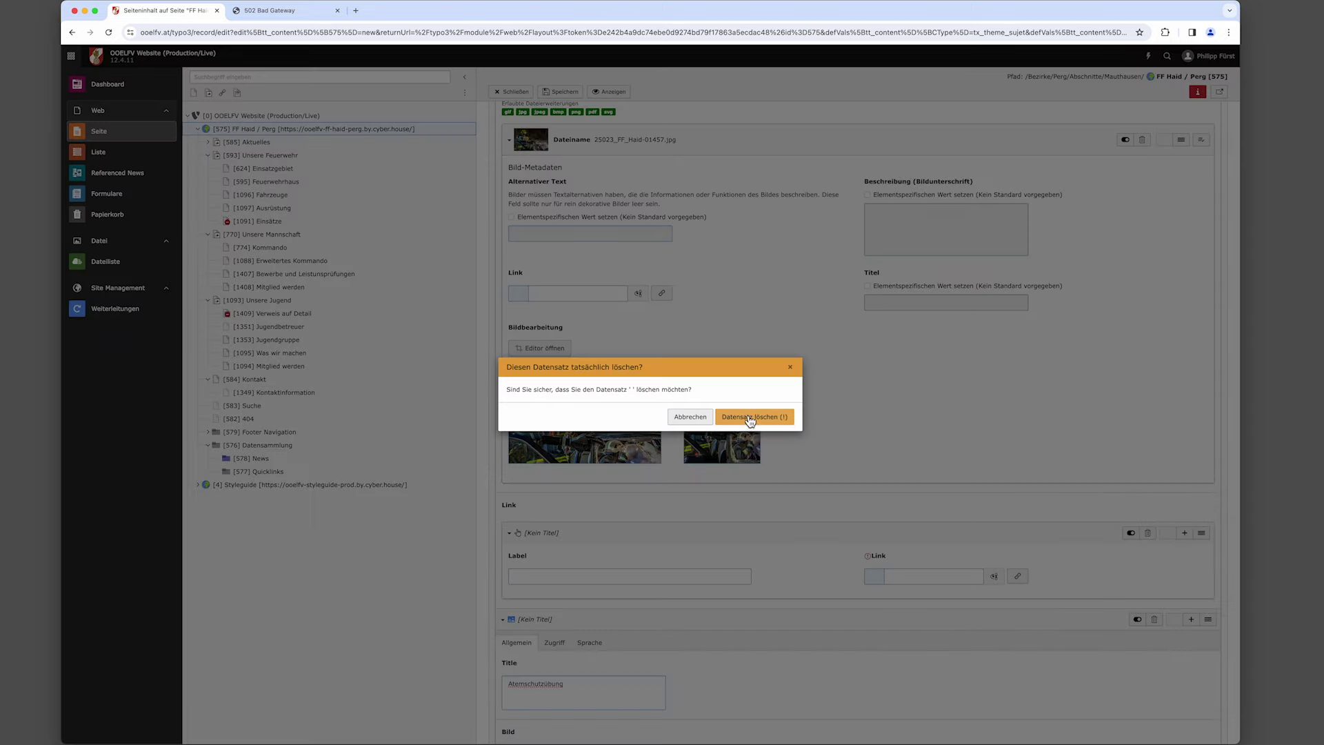
{"action": "left_click", "coordinate": [751, 417]}
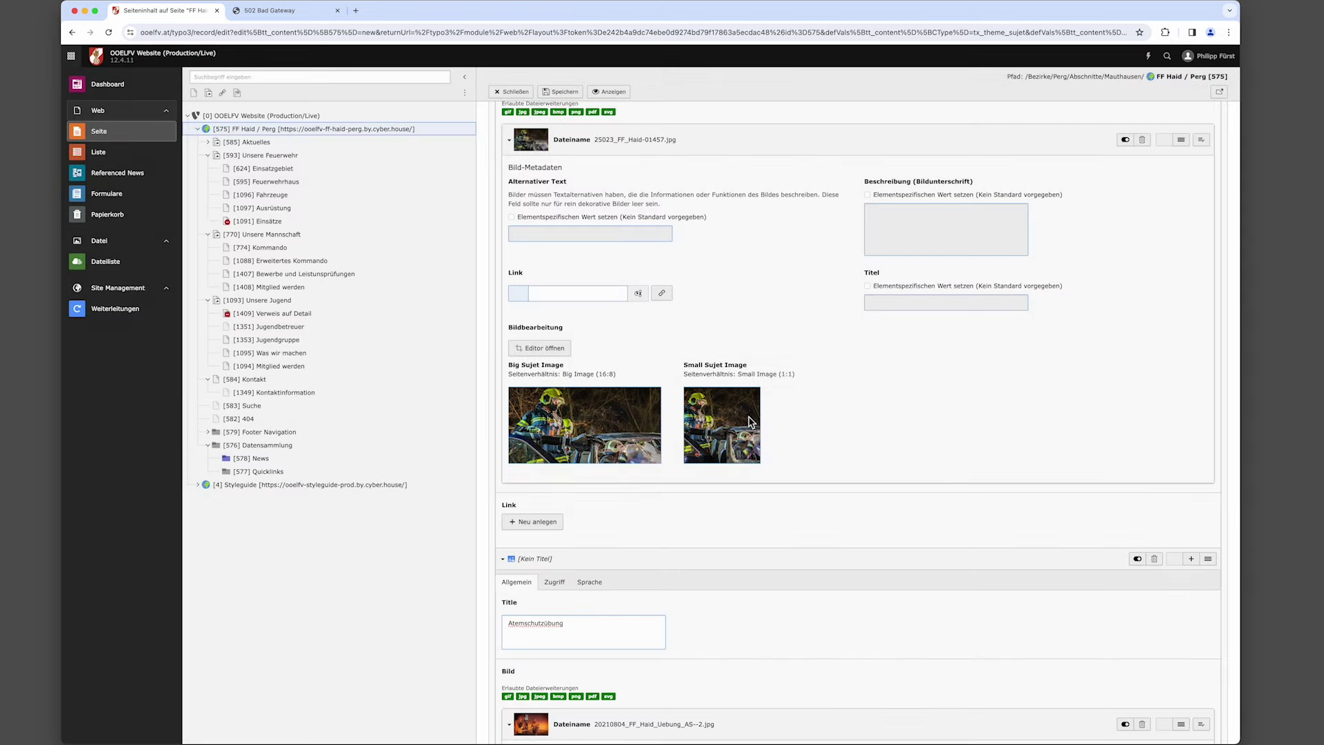
Save the Header element and view the start page on the website.
{"action": "left_click", "coordinate": [563, 93]}
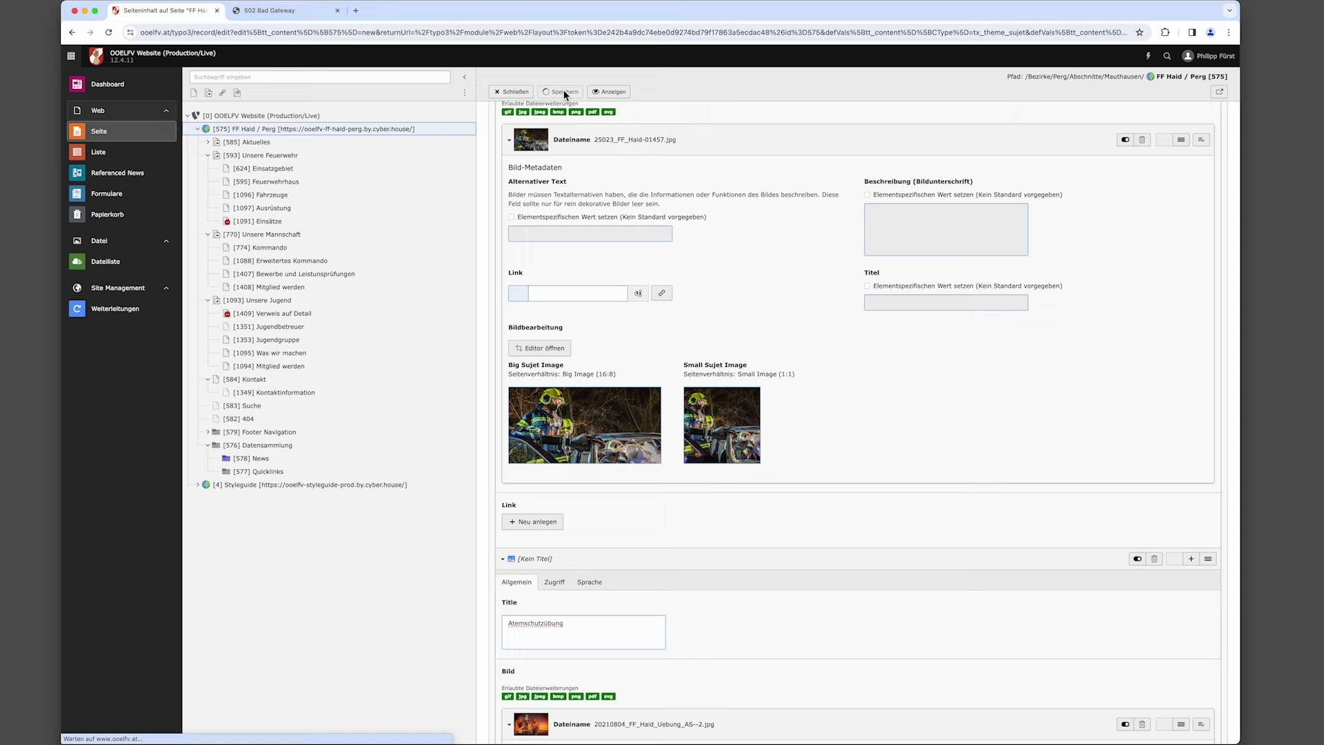
{"action": "left_click", "coordinate": [610, 92]}
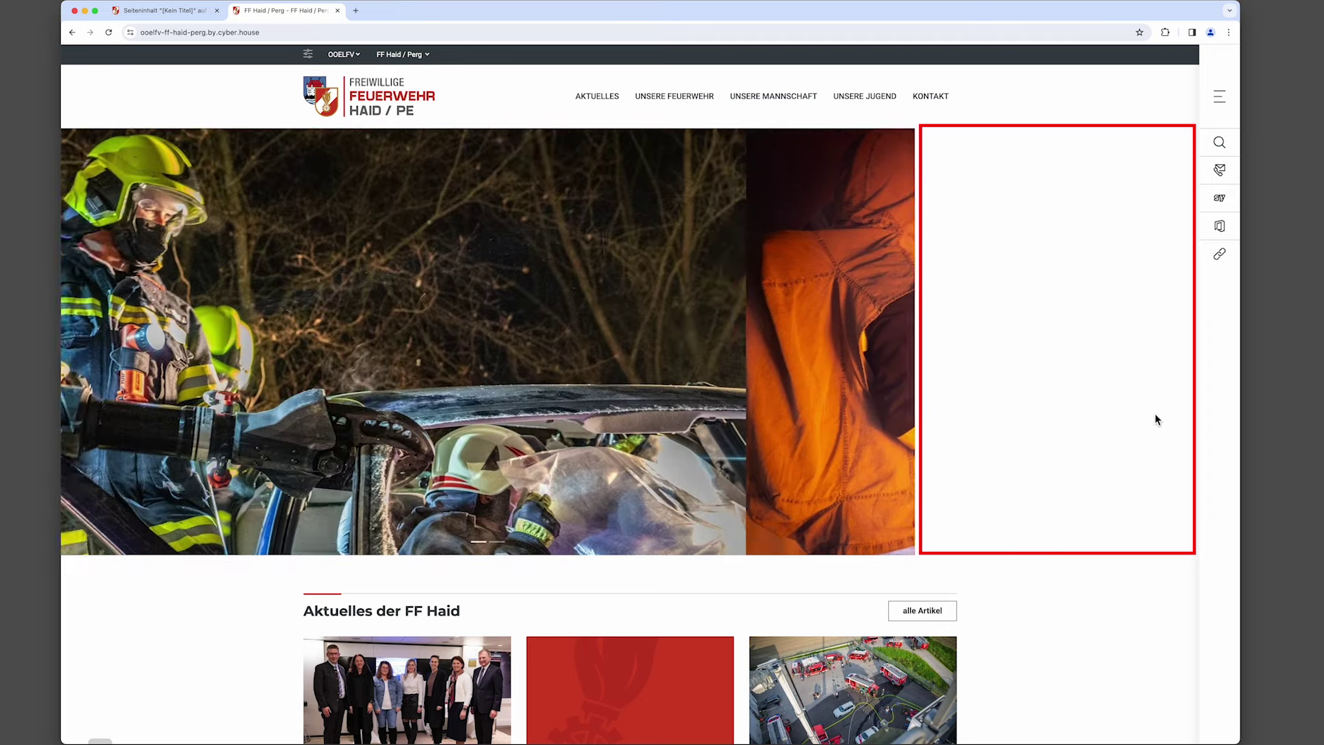
Back in TYPO3, start an Einsatzkarte element inside the Header element and set its Bereich to Perg.
{"action": "left_click", "coordinate": [148, 10]}
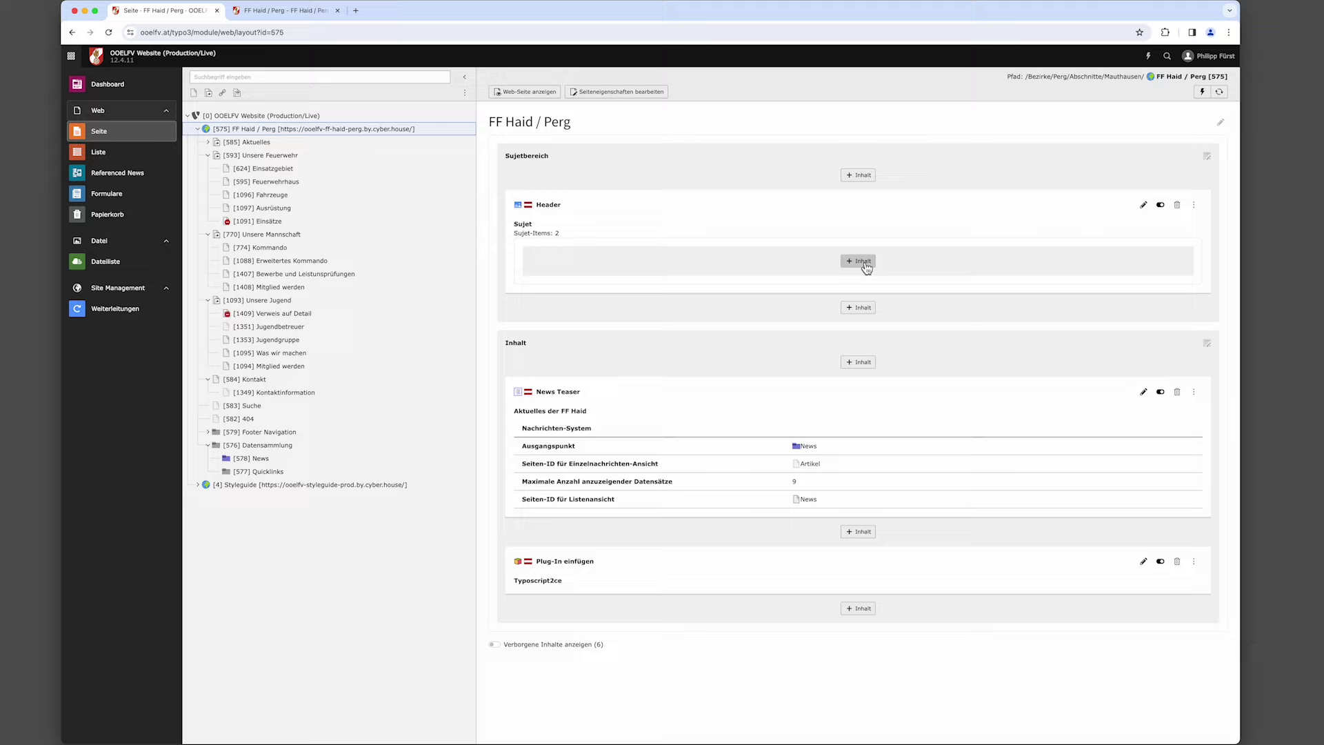
{"action": "left_click", "coordinate": [864, 260]}
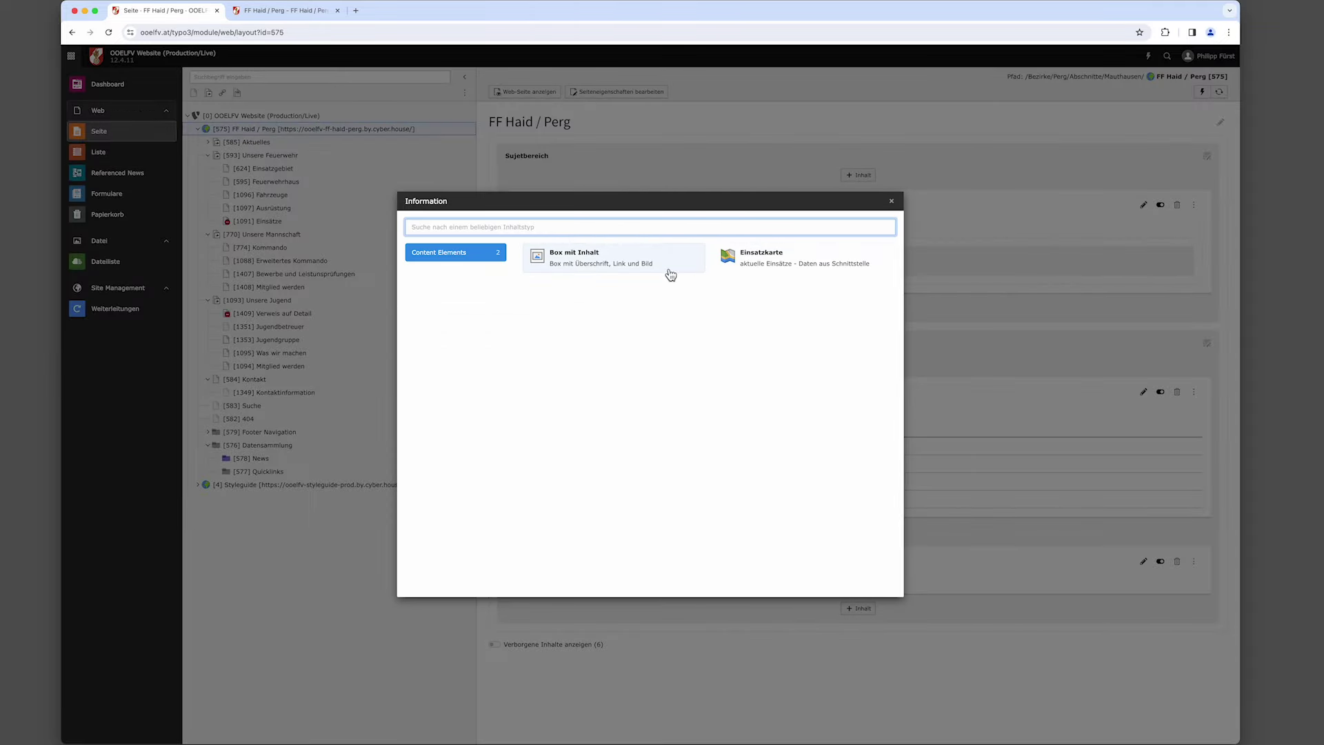
{"action": "left_click", "coordinate": [777, 263]}
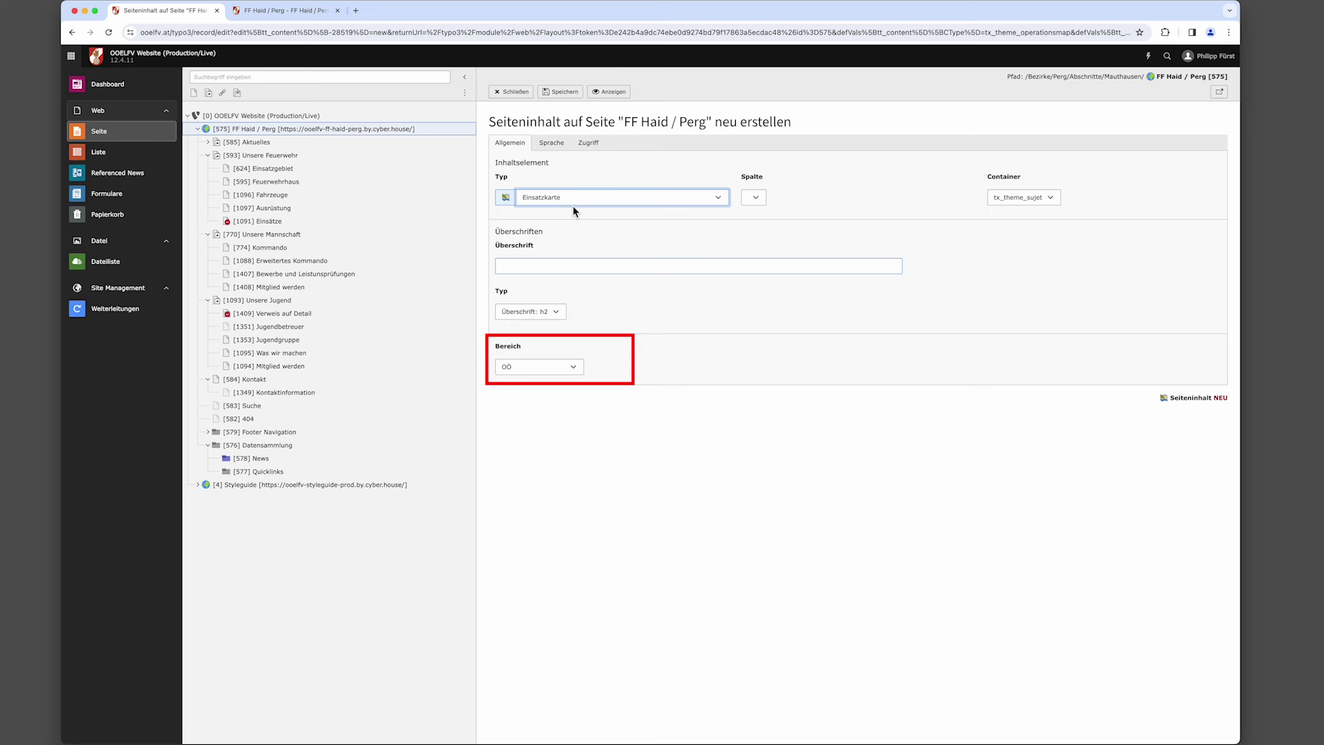
{"action": "left_click", "coordinate": [574, 370]}
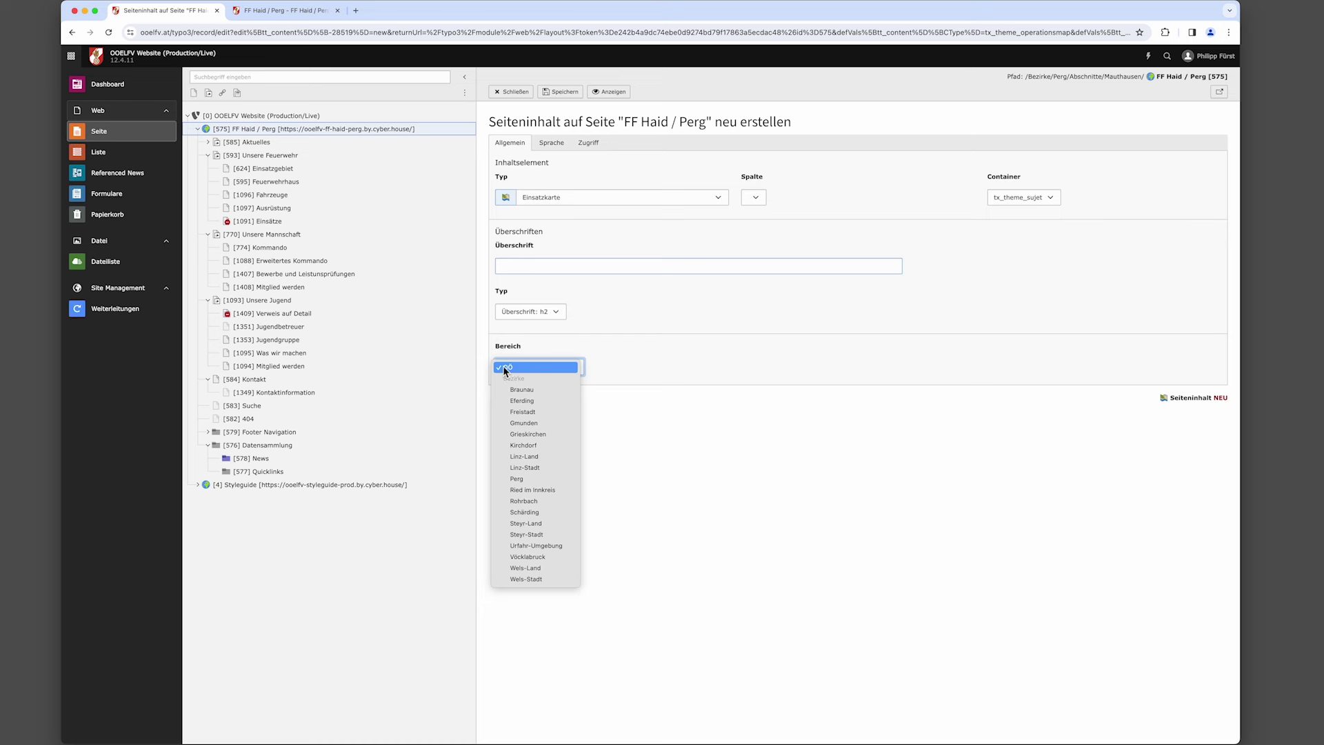
{"action": "left_click", "coordinate": [521, 480]}
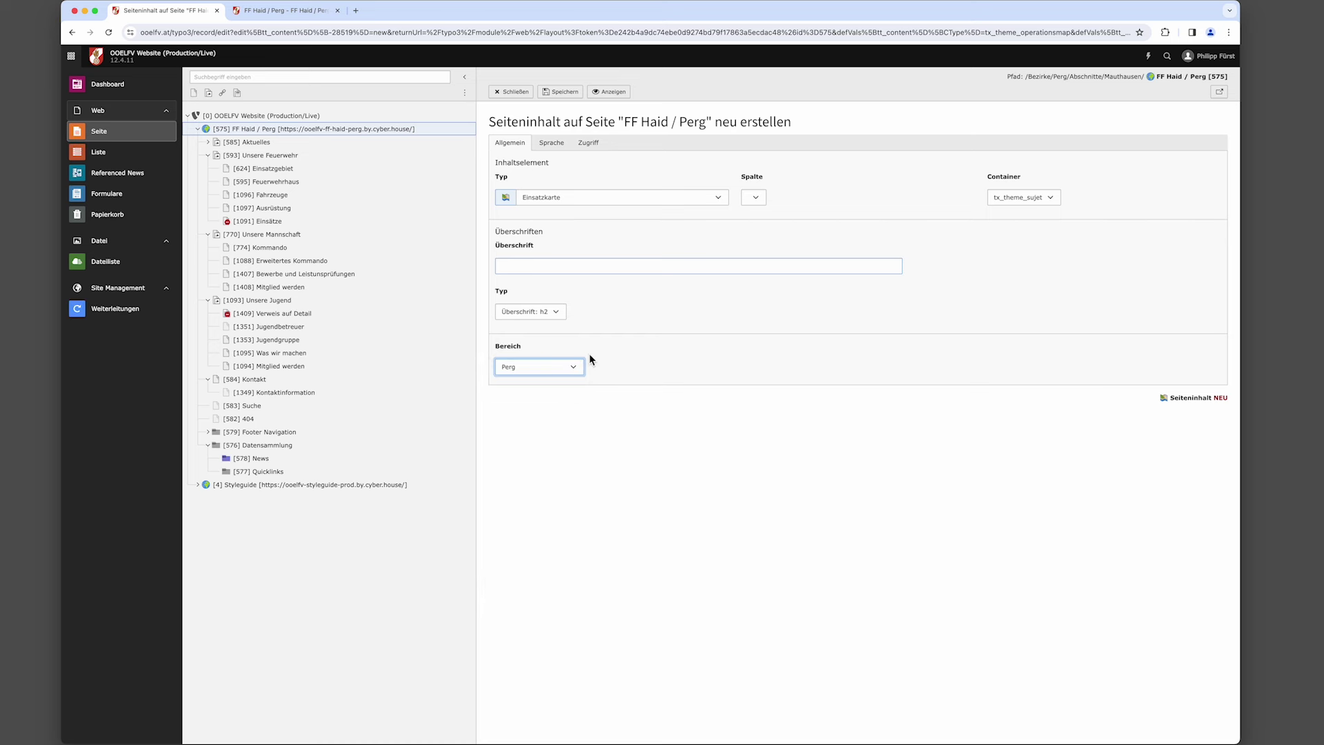
Give the Einsatzkarte element the heading "Einsatzkarte Bezirk Perg", save it, and view it on the website.
{"action": "left_click", "coordinate": [553, 267]}
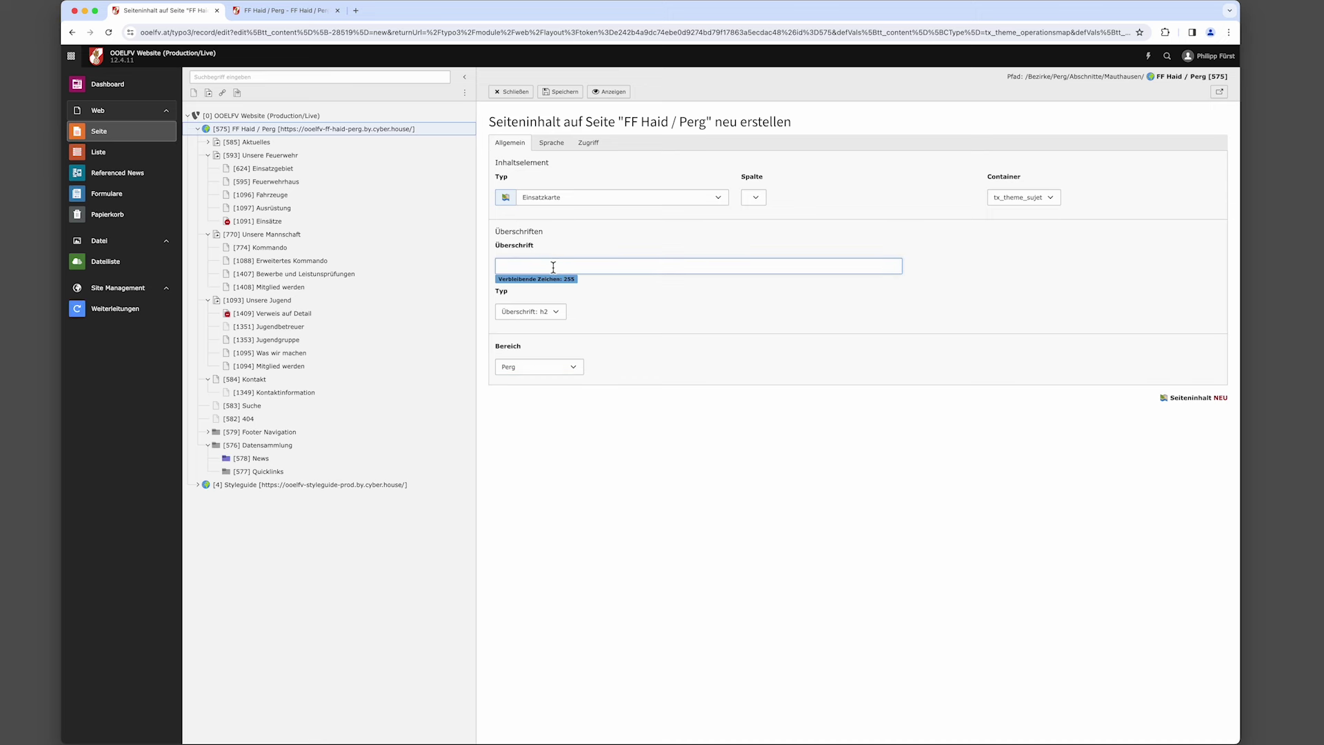
{"action": "type", "text": "Einsatzkarte Bezirk Perg"}
{"action": "left_click", "coordinate": [618, 93]}
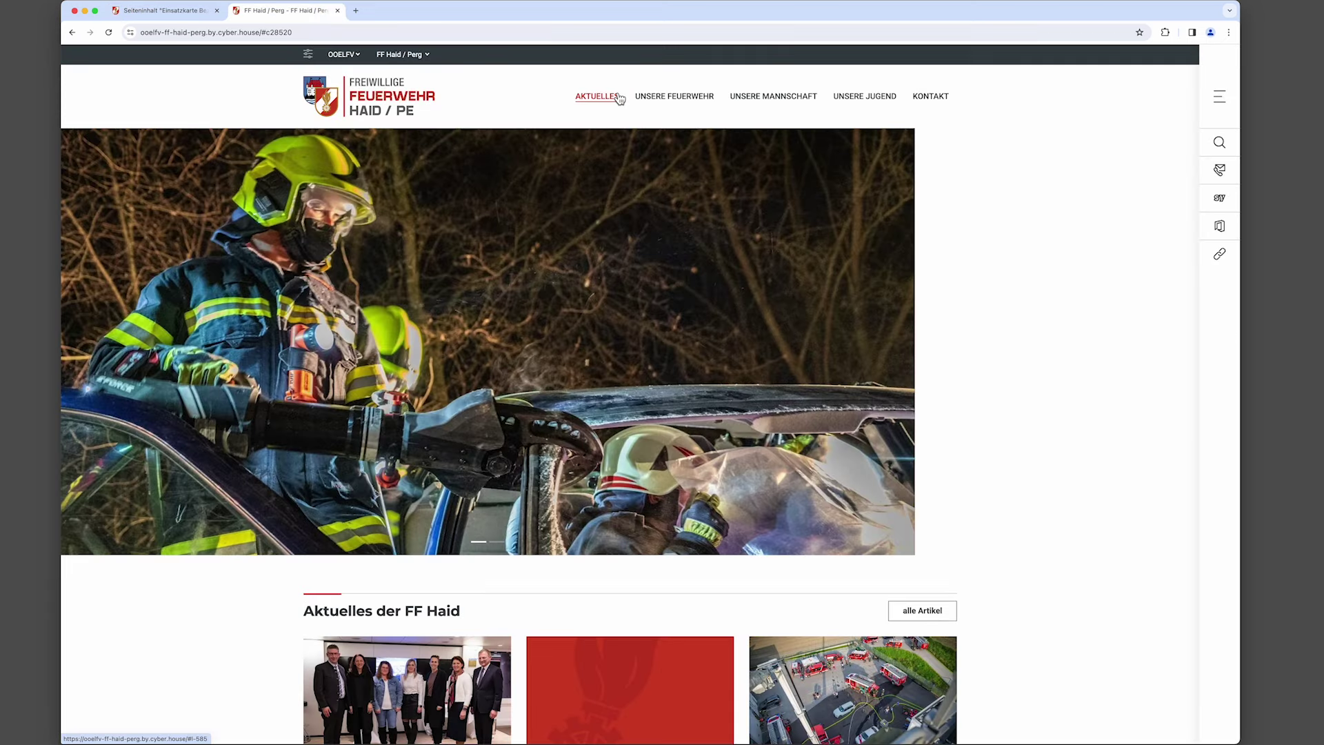
{"action": "left_click", "coordinate": [618, 98]}
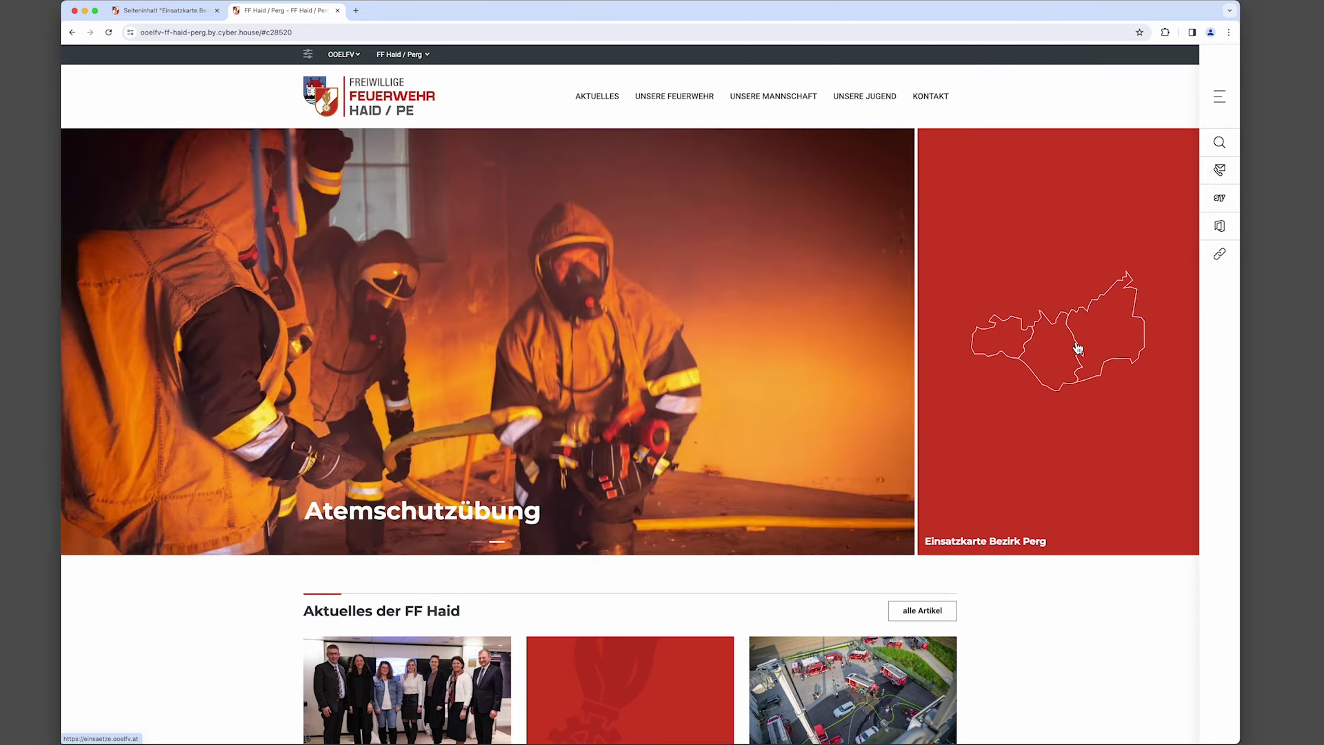
Follow the Einsatzkarte on the start page to the current operations site, go back, and return to the TYPO3 backend.
{"action": "left_click", "coordinate": [1077, 348]}
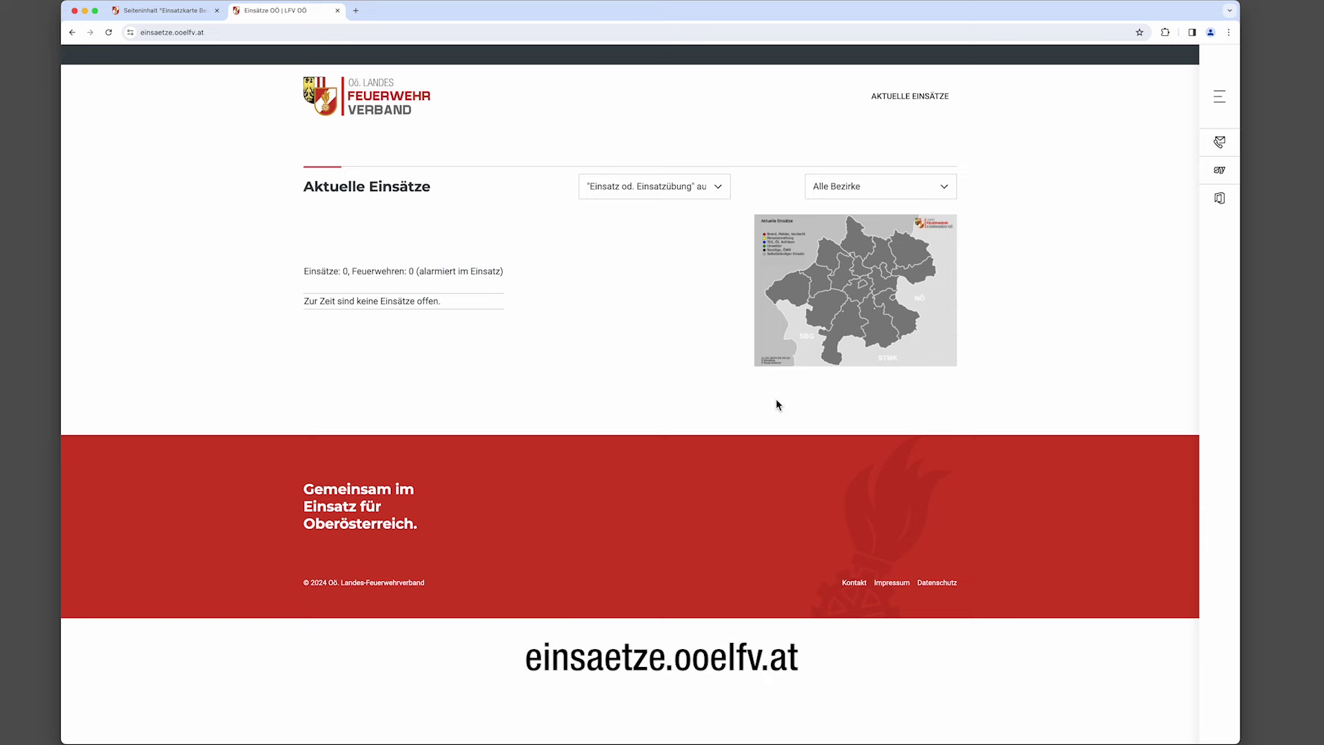
{"action": "key", "text": "super+bracketleft"}
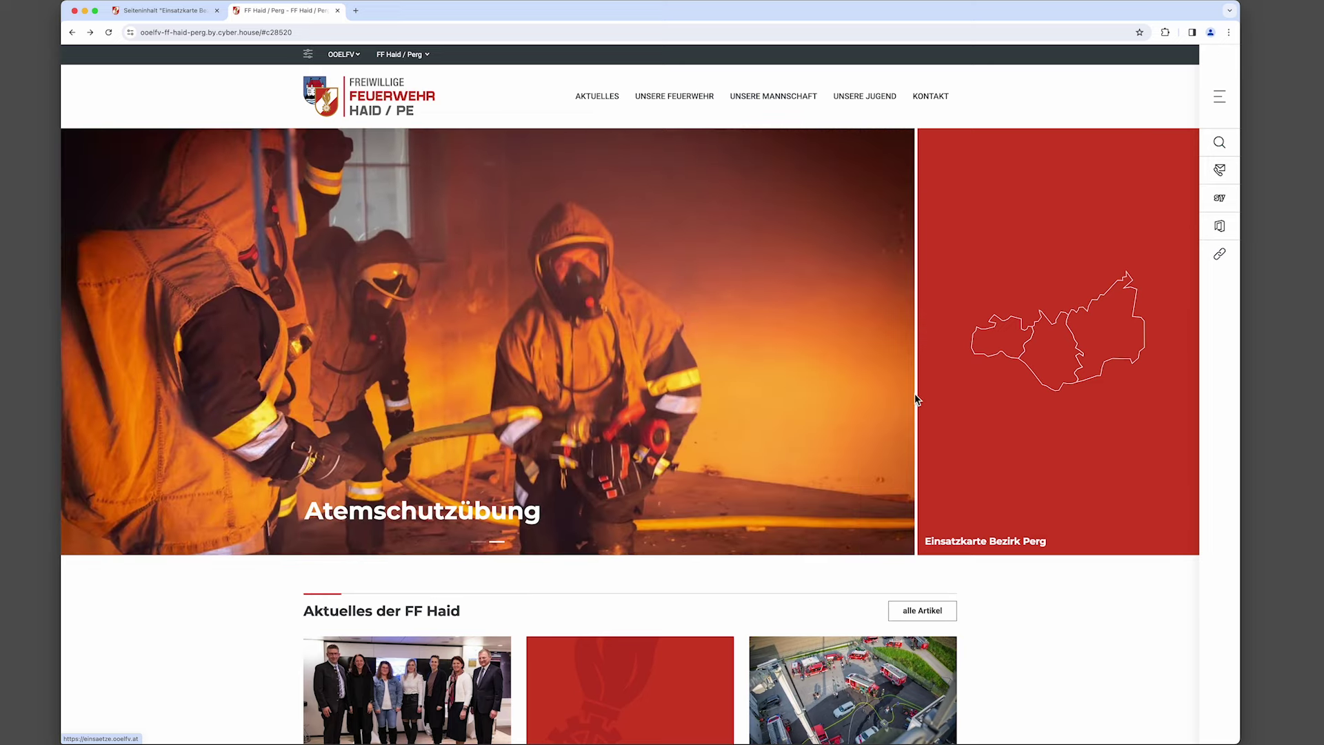
{"action": "left_click", "coordinate": [162, 11]}
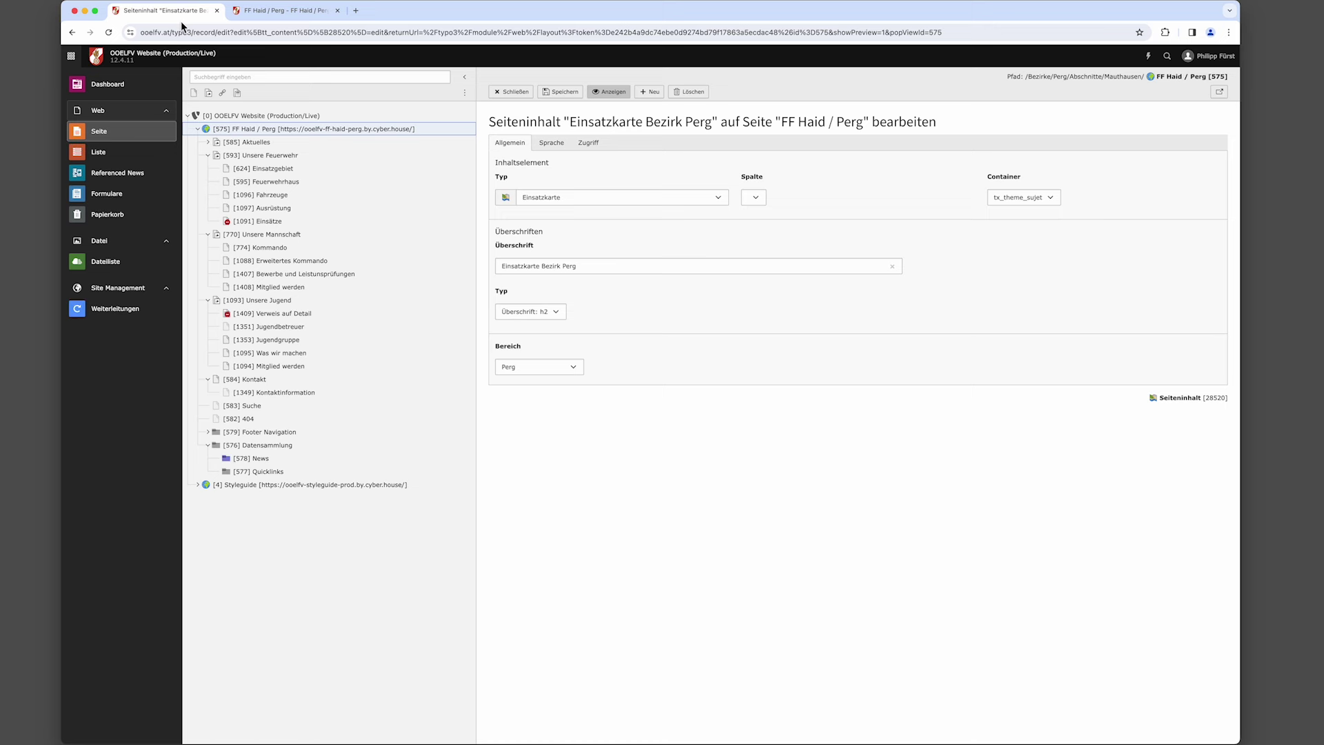
Close the Einsatzkarte element and start a Box mit Inhalt element below it inside the Header element.
{"action": "left_click", "coordinate": [513, 94]}
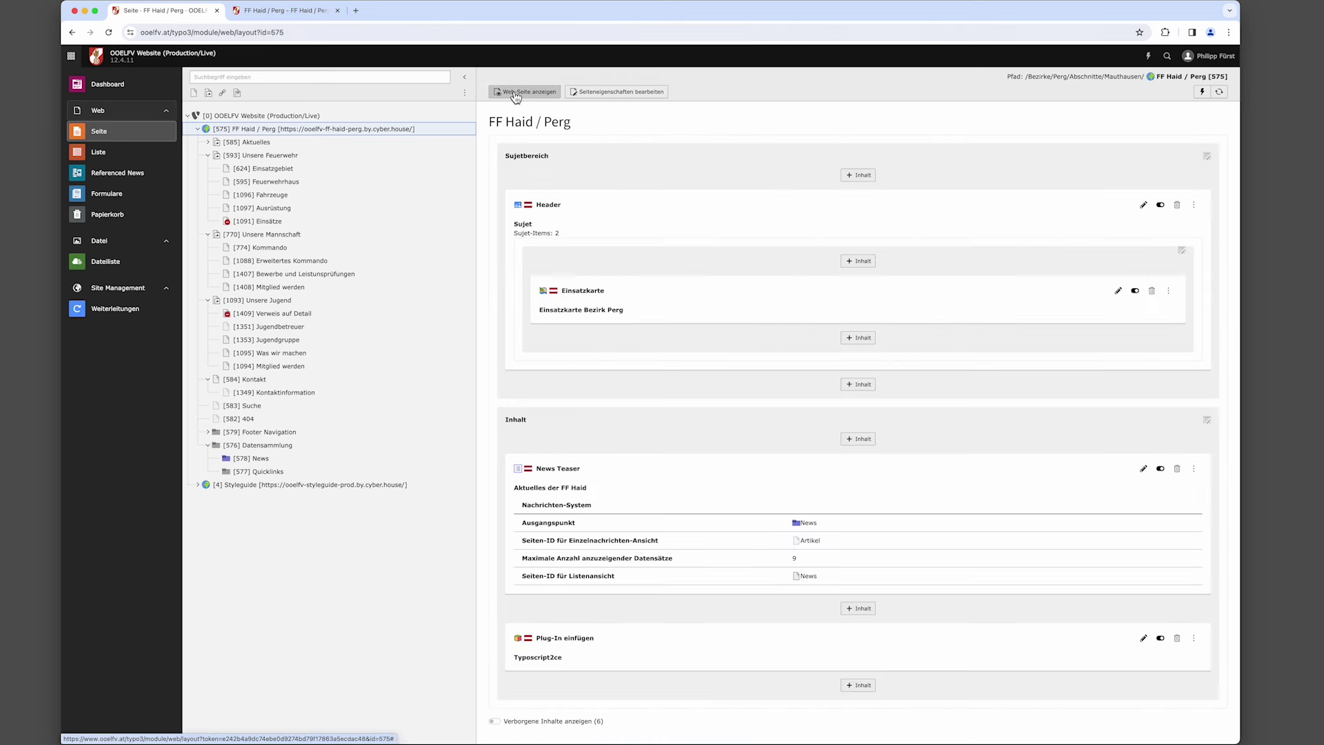
{"action": "left_click", "coordinate": [864, 340]}
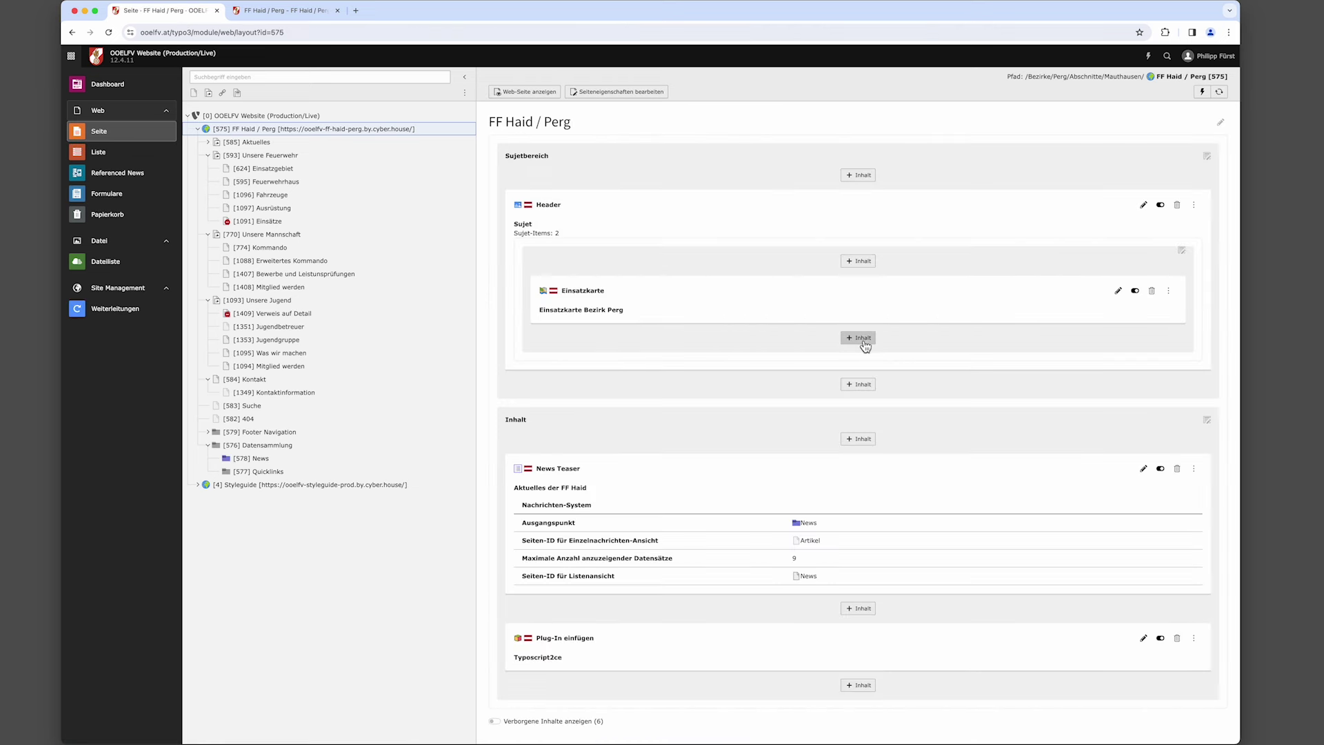
{"action": "left_click", "coordinate": [863, 339]}
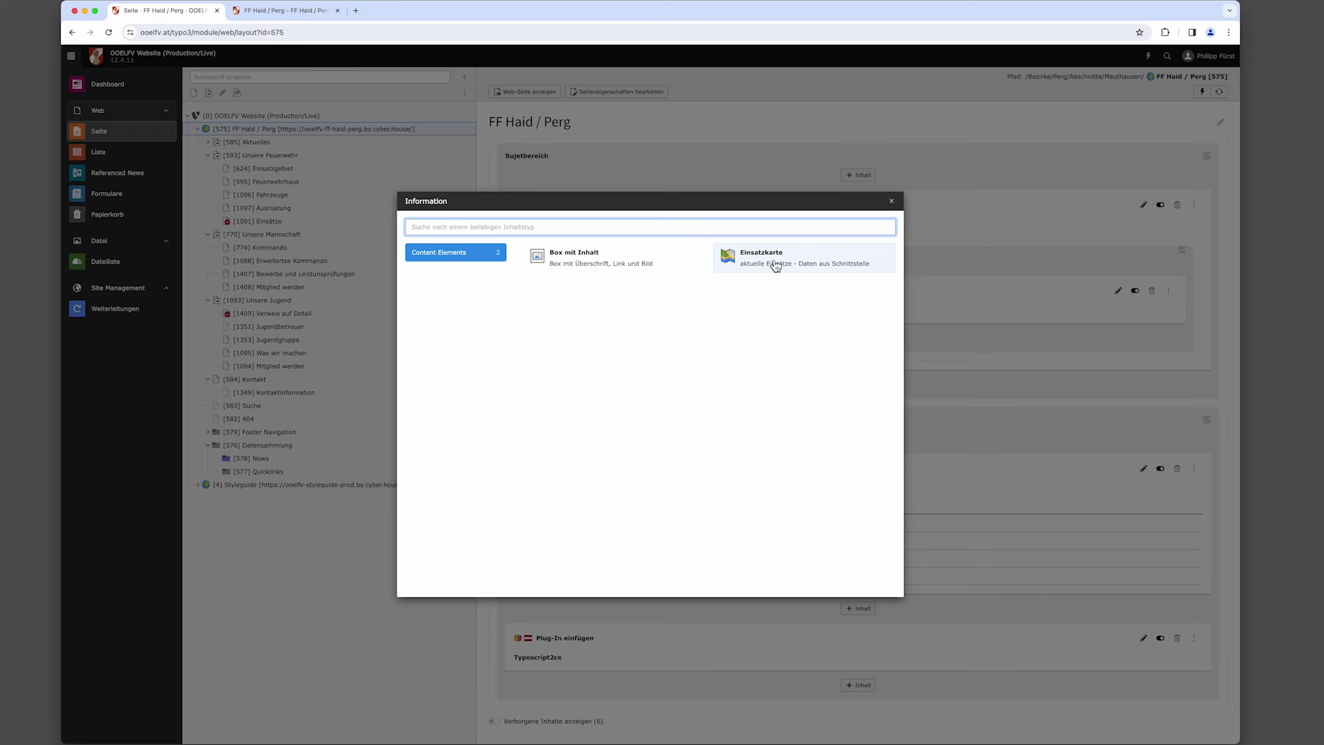
{"action": "left_click", "coordinate": [570, 264]}
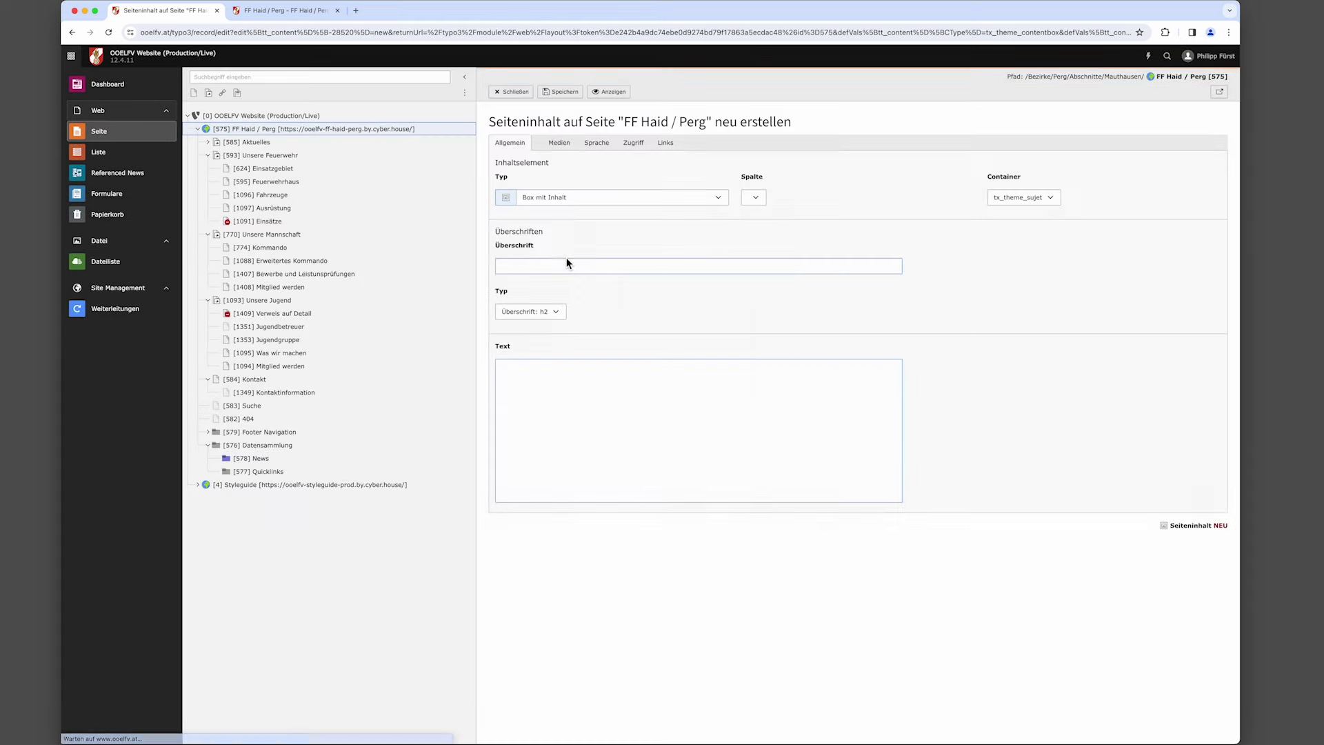
Give the new box the heading "Kartenvorverkauf Donauball 2024" and leave its text empty.
{"action": "left_click", "coordinate": [568, 265]}
{"action": "type", "text": "Kartenvorverkauf Donauball"}
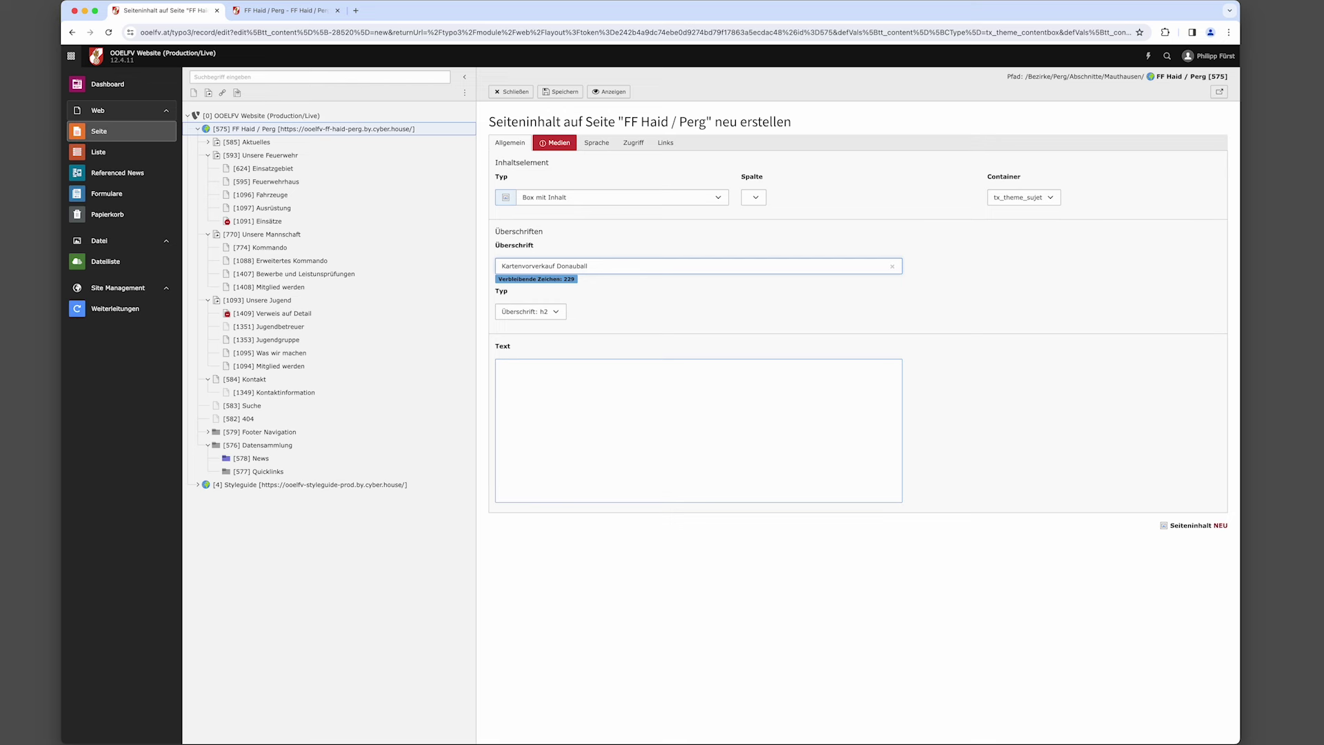
{"action": "type", "text": "2024"}
{"action": "left_click", "coordinate": [524, 375]}
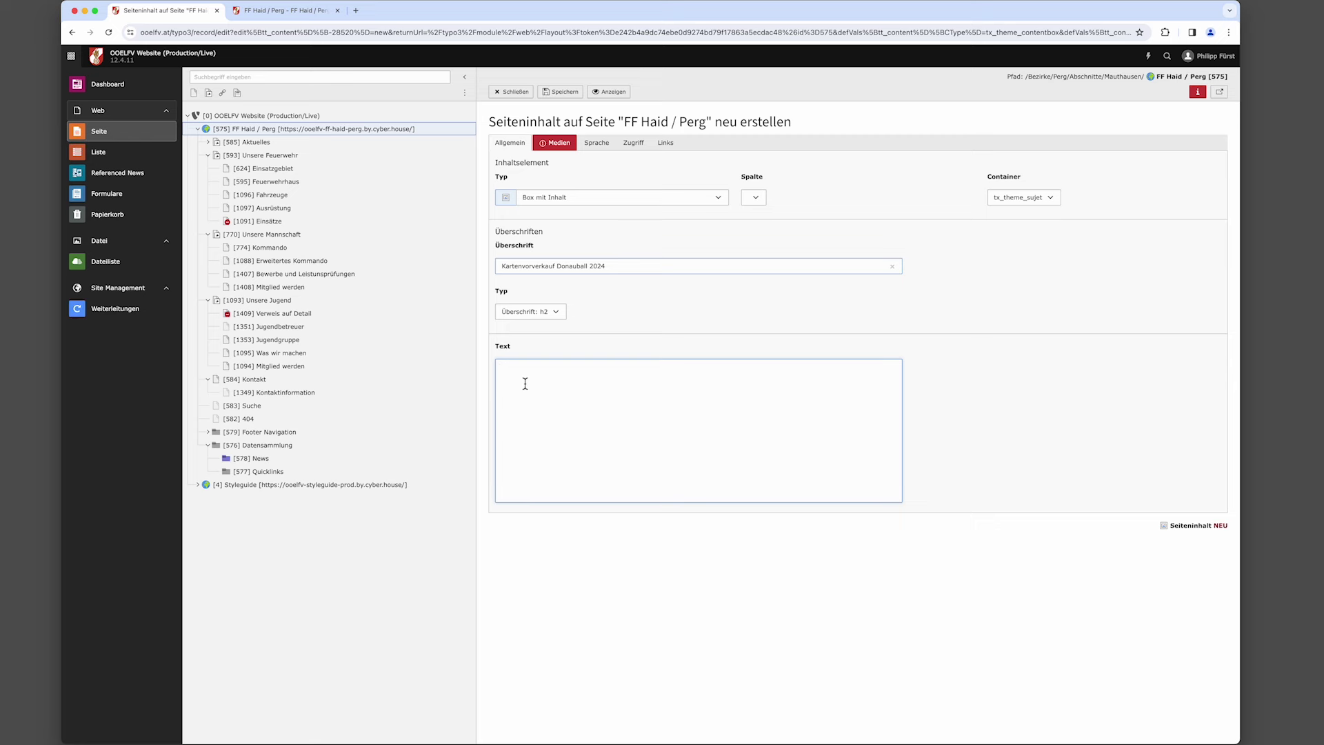
Add the image 20220618_130Jahre_FFHaid-04730.jpg from the 2023_Fotos folder to the box.
{"action": "left_click", "coordinate": [558, 142]}
{"action": "left_click", "coordinate": [534, 184]}
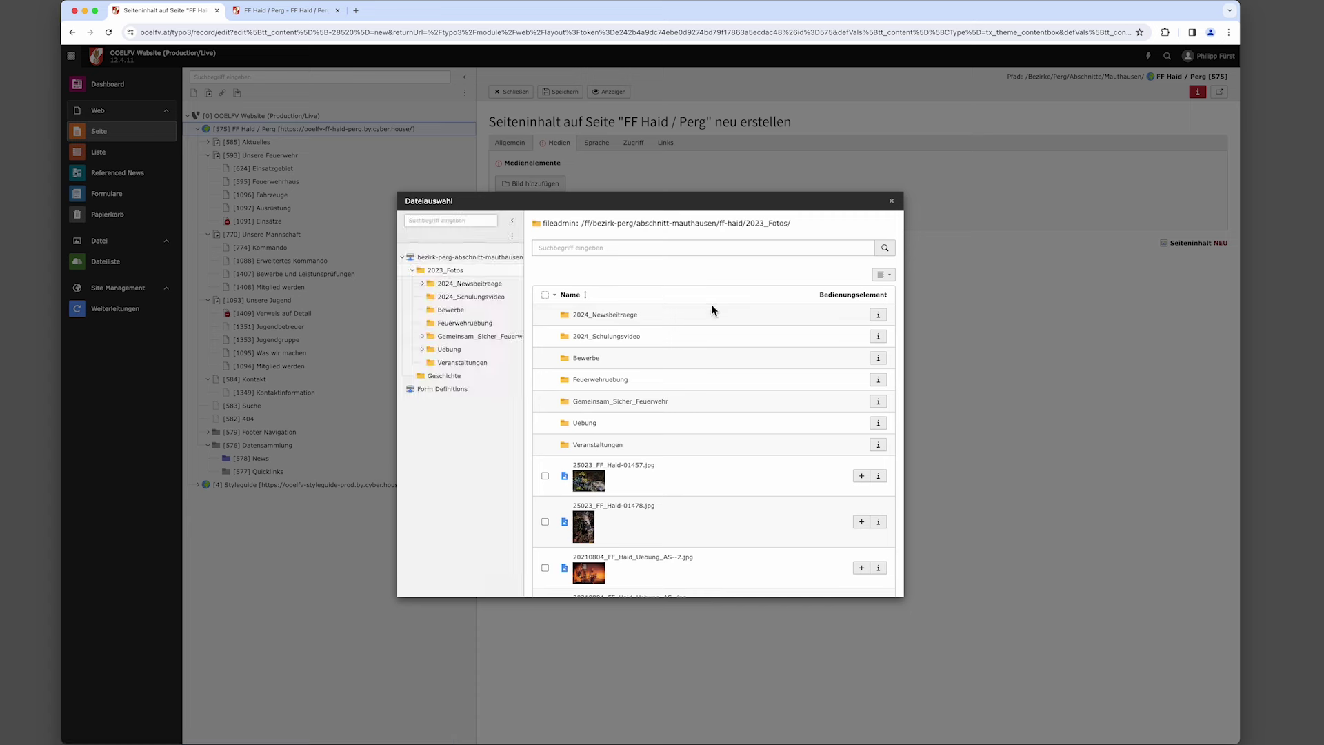
{"action": "scroll", "coordinate": [635, 475], "scroll_direction": "down", "scroll_amount": 3}
{"action": "scroll", "coordinate": [632, 483], "scroll_direction": "down", "scroll_amount": 2}
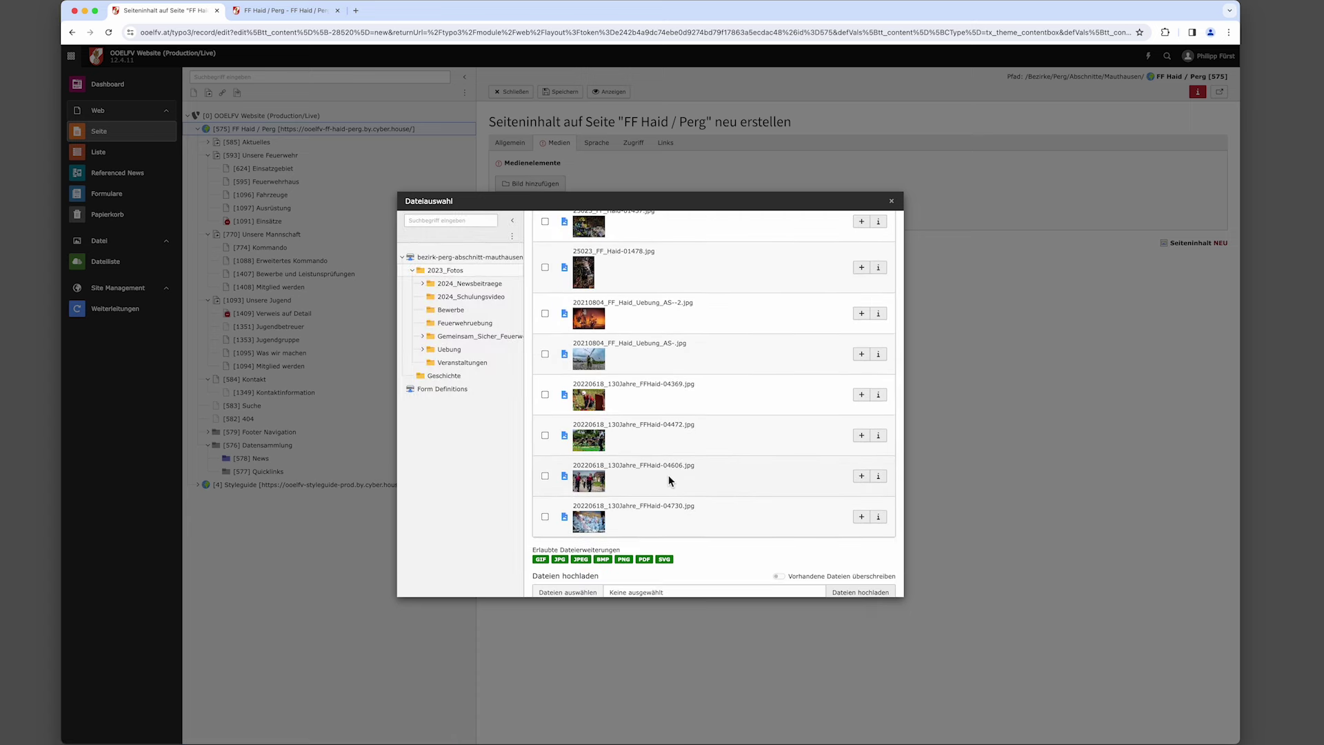
{"action": "left_click", "coordinate": [861, 517]}
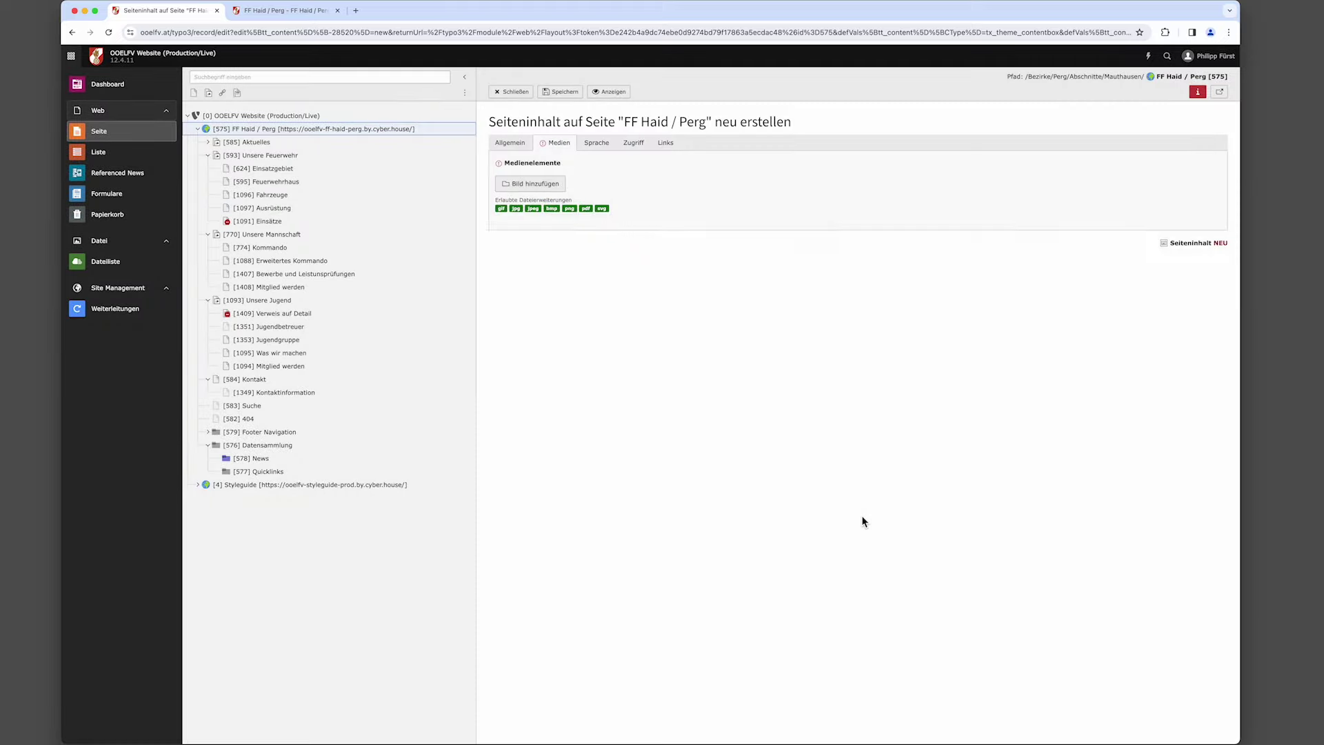
Shift the image's 3:4 crop area left onto the 1. to 3. Platz trophies and accept the crop.
{"action": "left_click", "coordinate": [537, 425]}
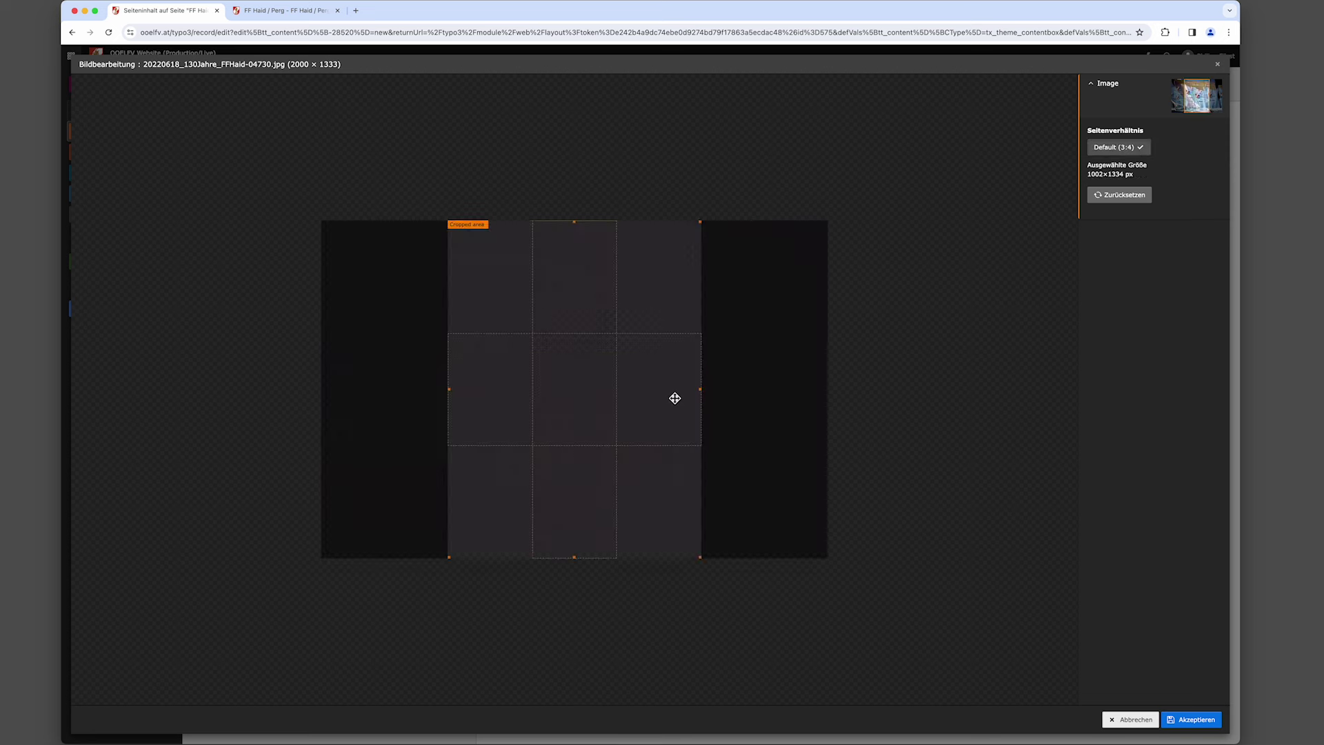
{"action": "left_click_drag", "start_coordinate": [631, 417], "coordinate": [561, 417]}
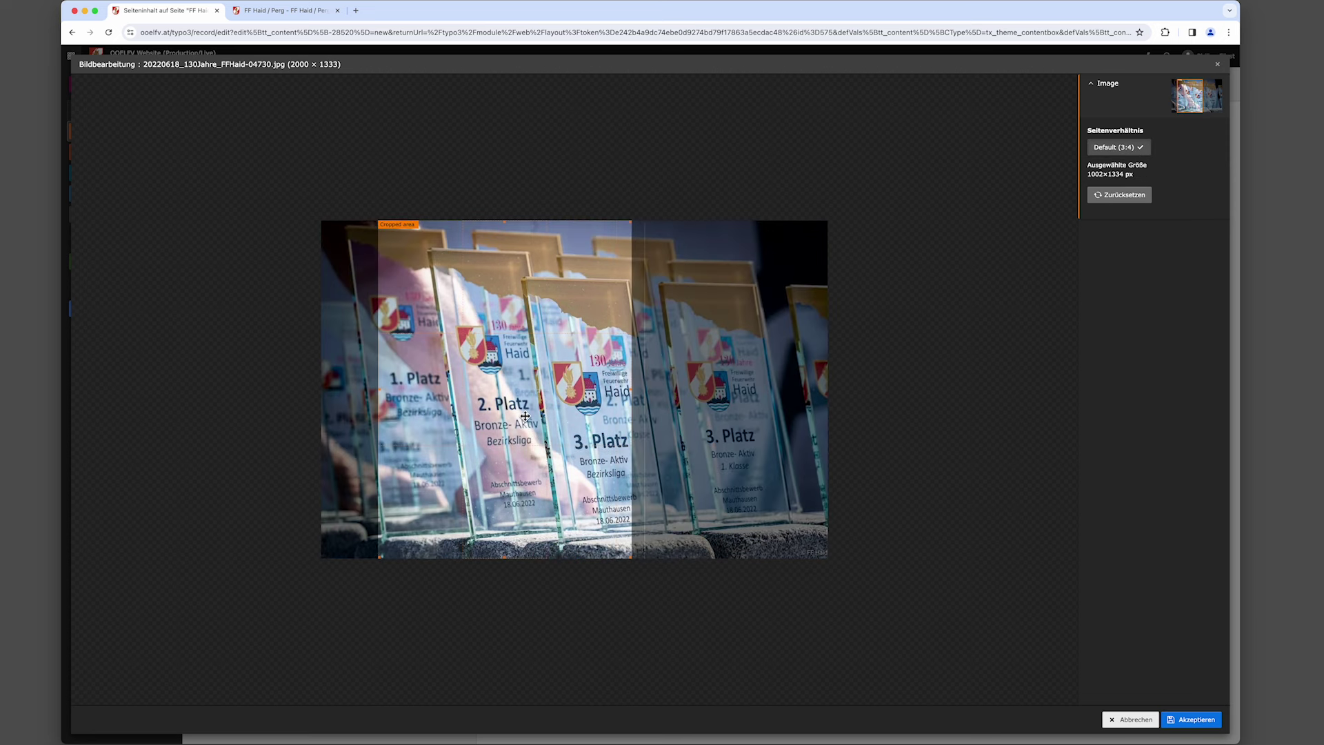
{"action": "left_click", "coordinate": [1199, 720]}
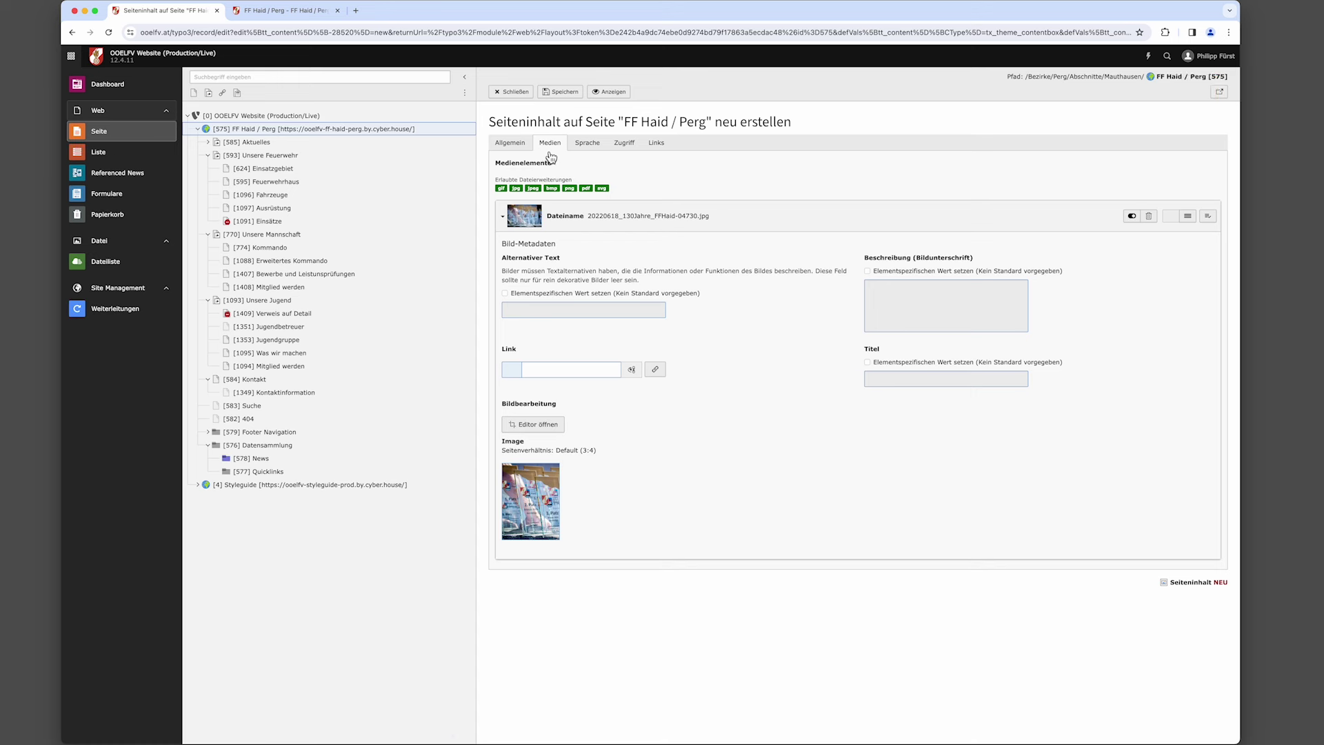
Try out a link entry for the box, browsing the Link Browser's target types, and delete the empty entry.
{"action": "left_click", "coordinate": [657, 143]}
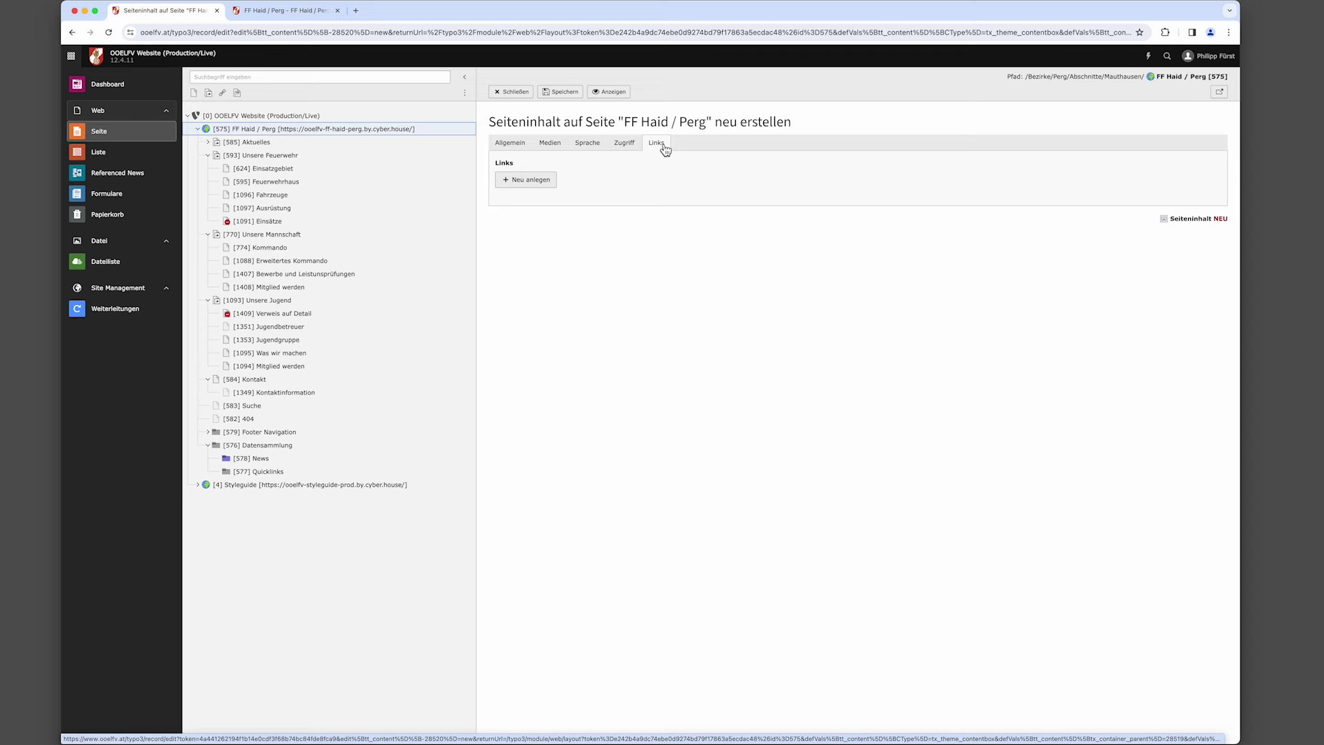
{"action": "left_click", "coordinate": [526, 180]}
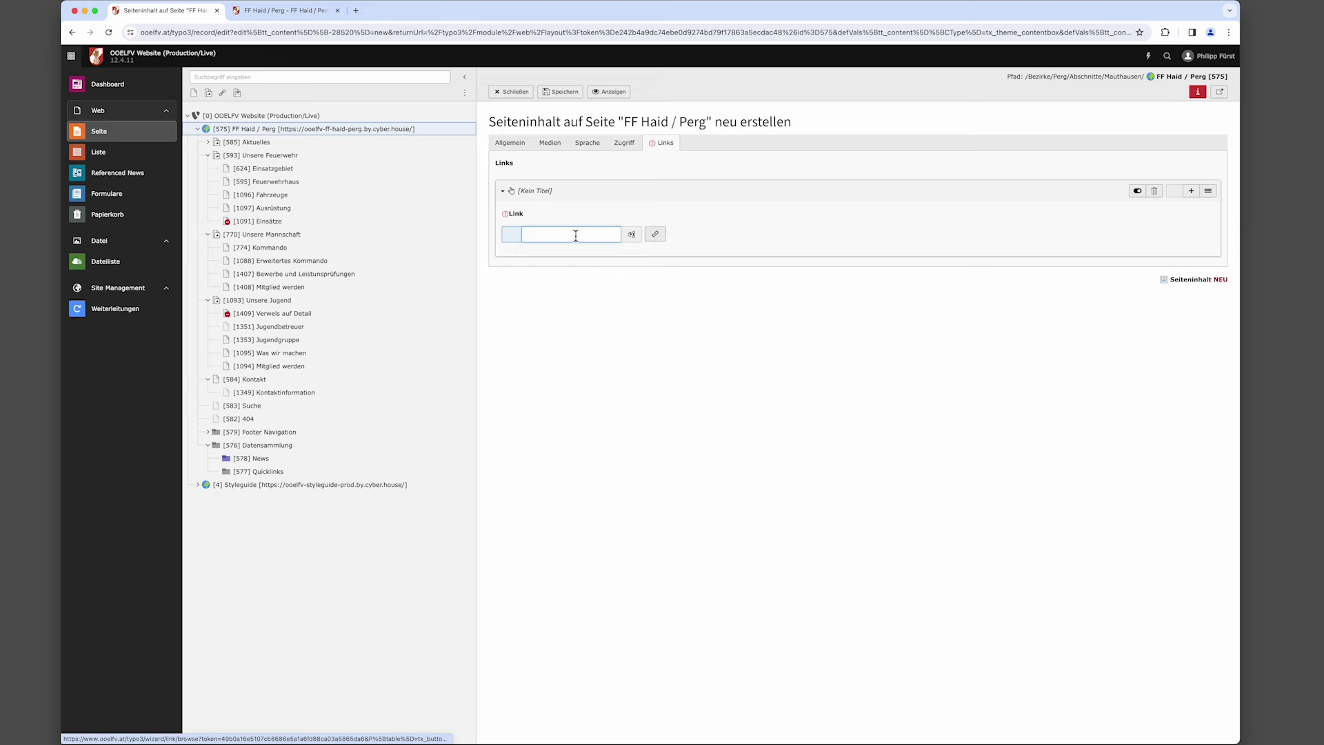
{"action": "left_click", "coordinate": [659, 238]}
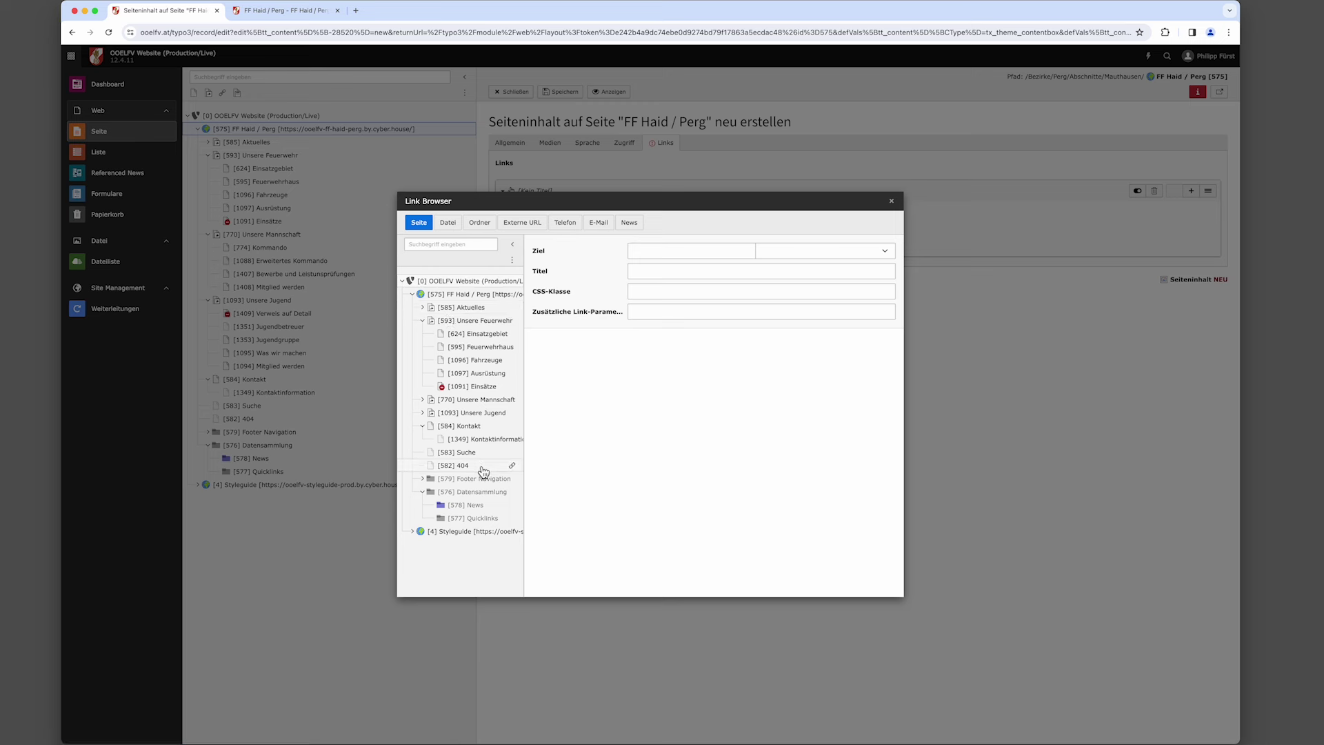
{"action": "left_click", "coordinate": [446, 226]}
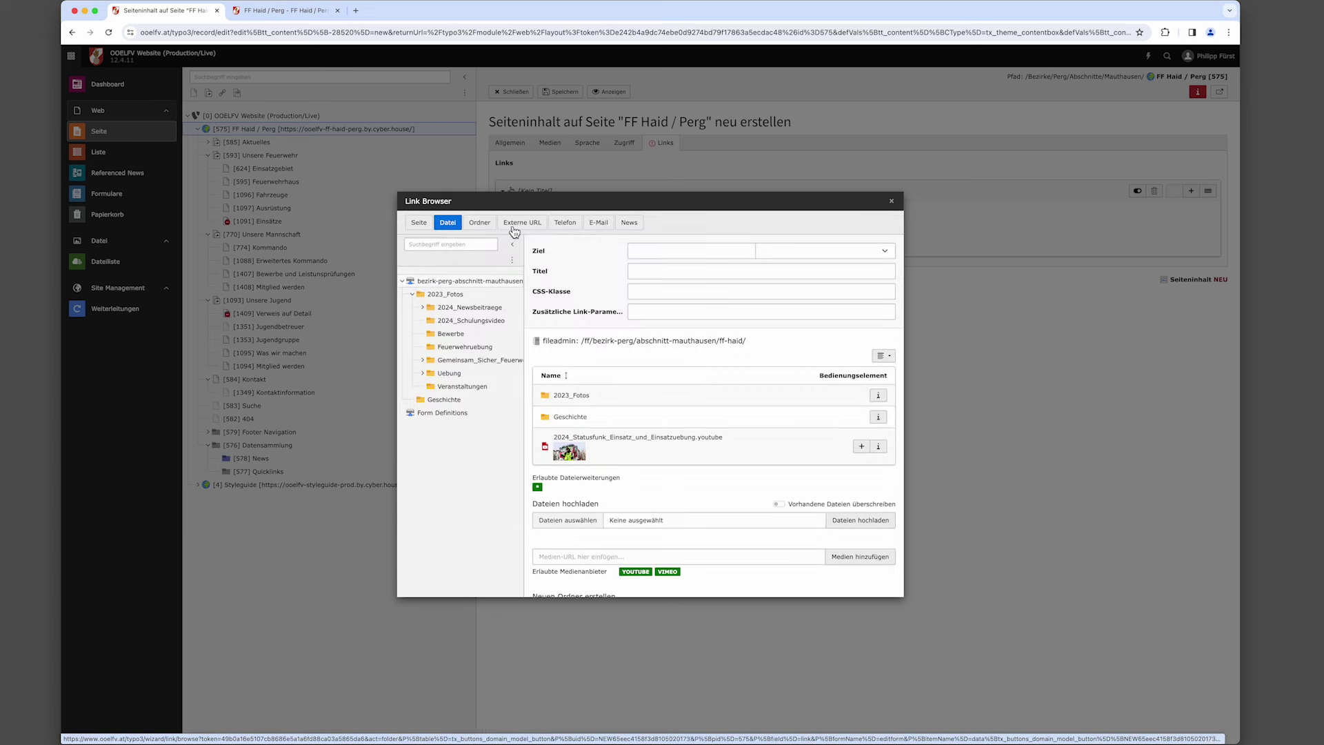
{"action": "left_click", "coordinate": [480, 224]}
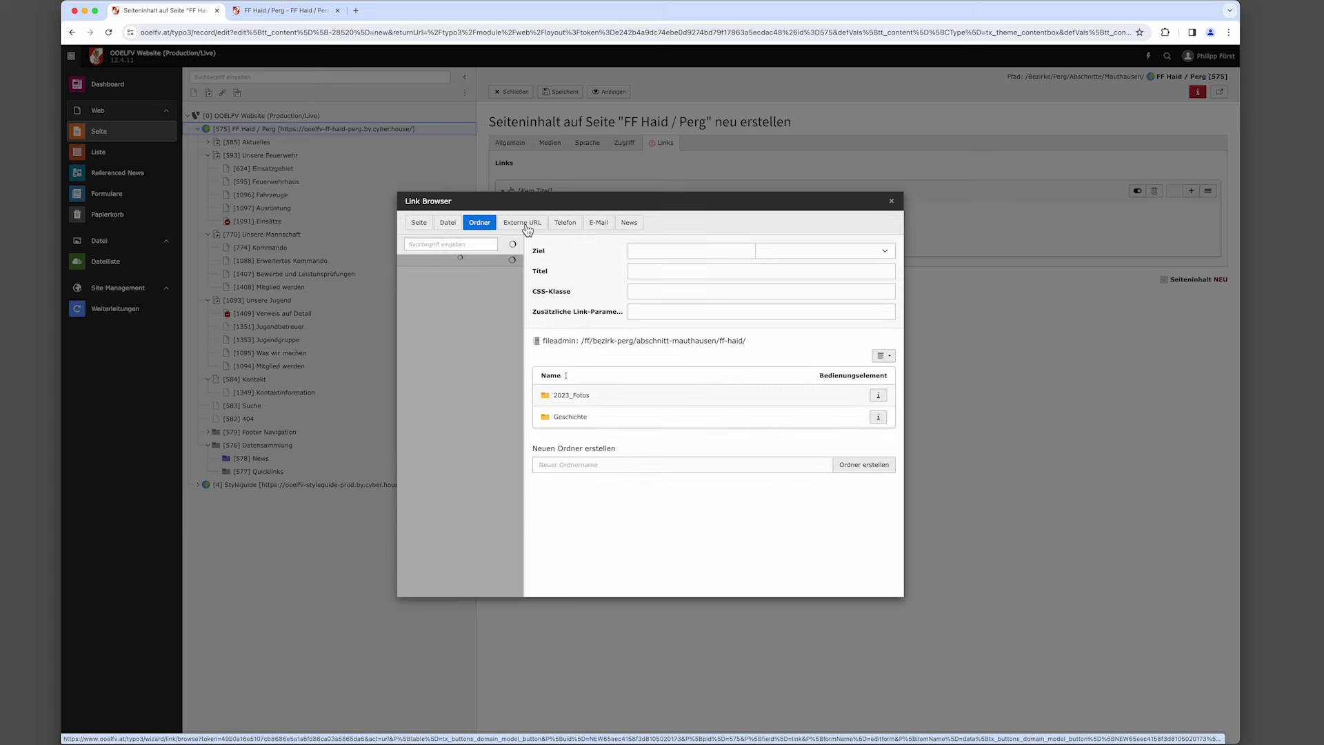
{"action": "left_click", "coordinate": [527, 226]}
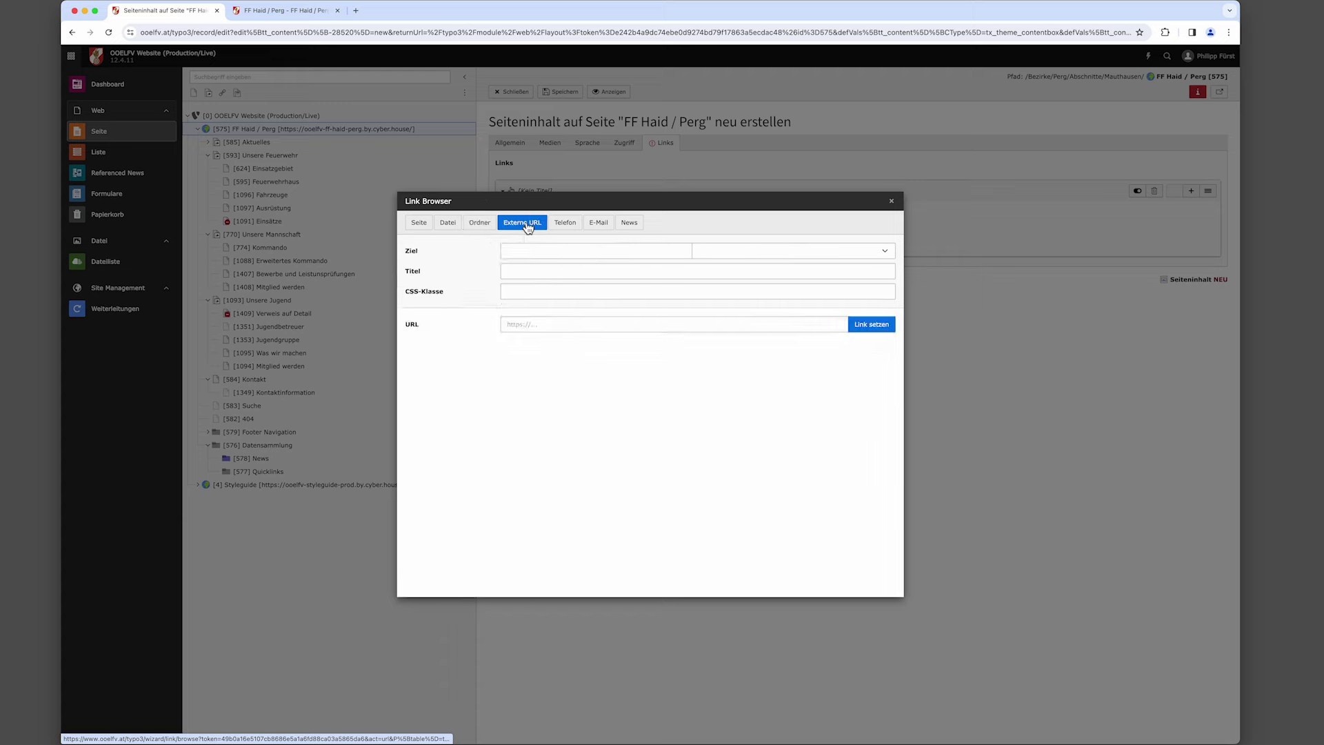
{"action": "left_click", "coordinate": [603, 226]}
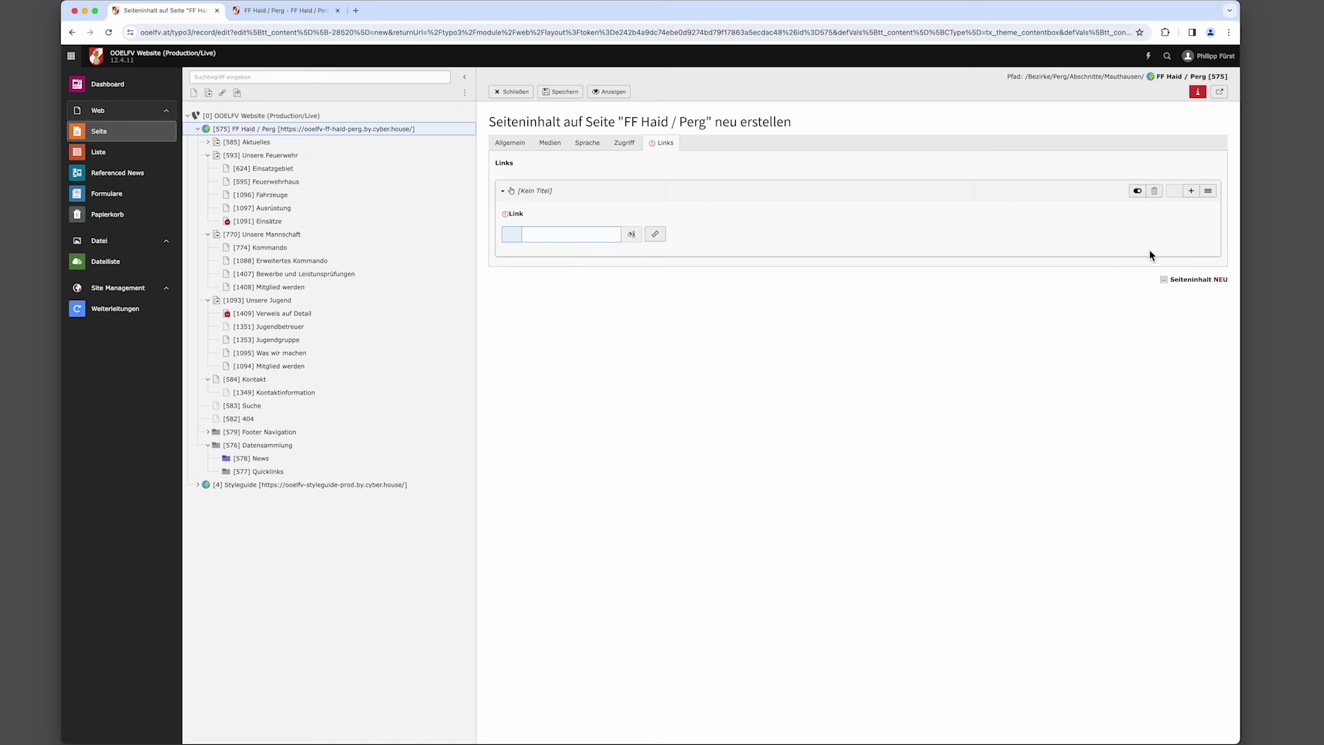
{"action": "left_click", "coordinate": [1156, 191]}
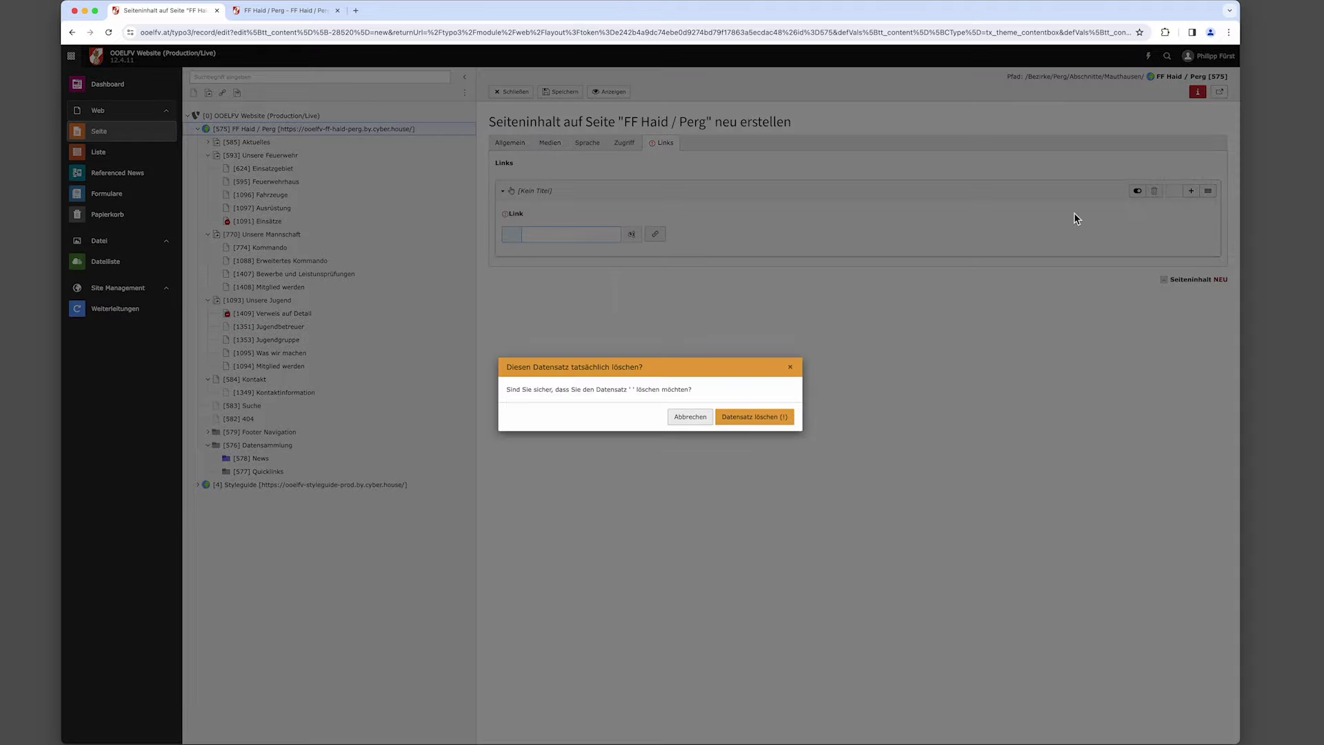
{"action": "left_click", "coordinate": [732, 424]}
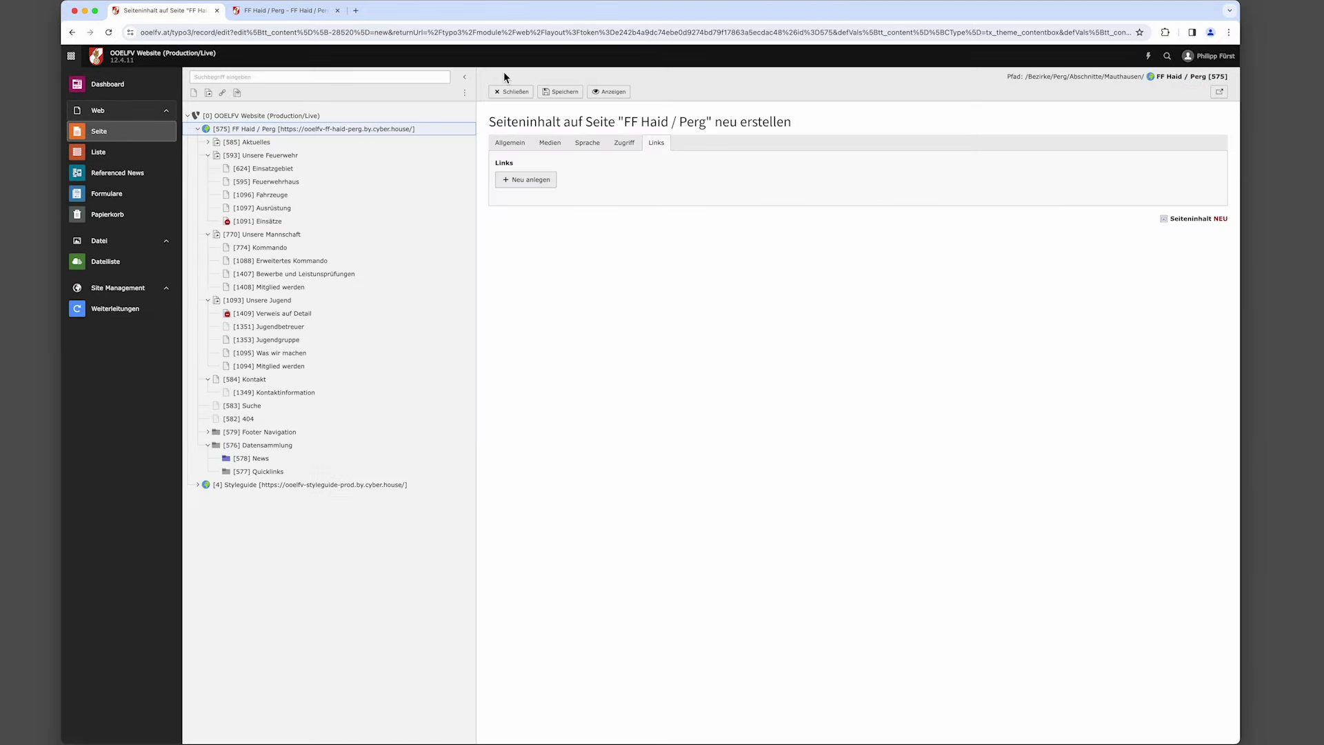
Save the box, view the refreshed start page on the website, and highlight the box's heading there.
{"action": "left_click", "coordinate": [558, 92]}
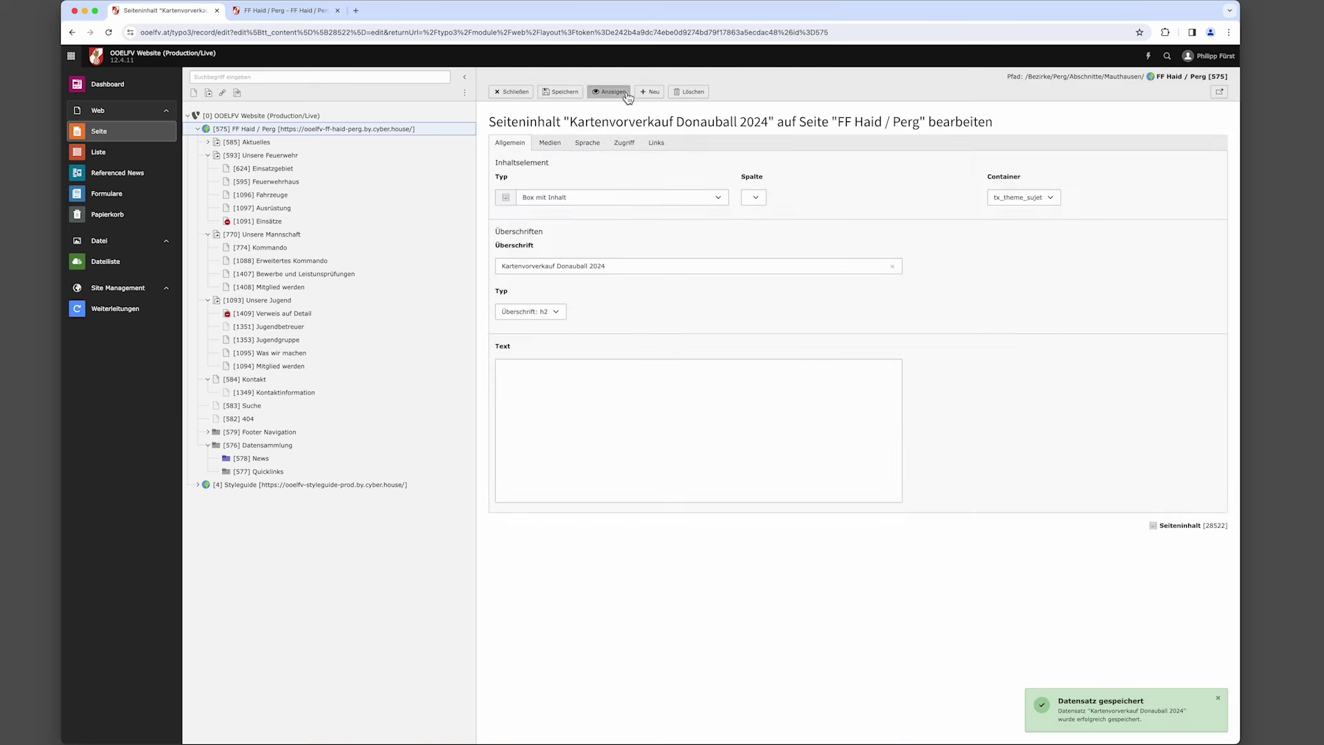
{"action": "left_click", "coordinate": [611, 92]}
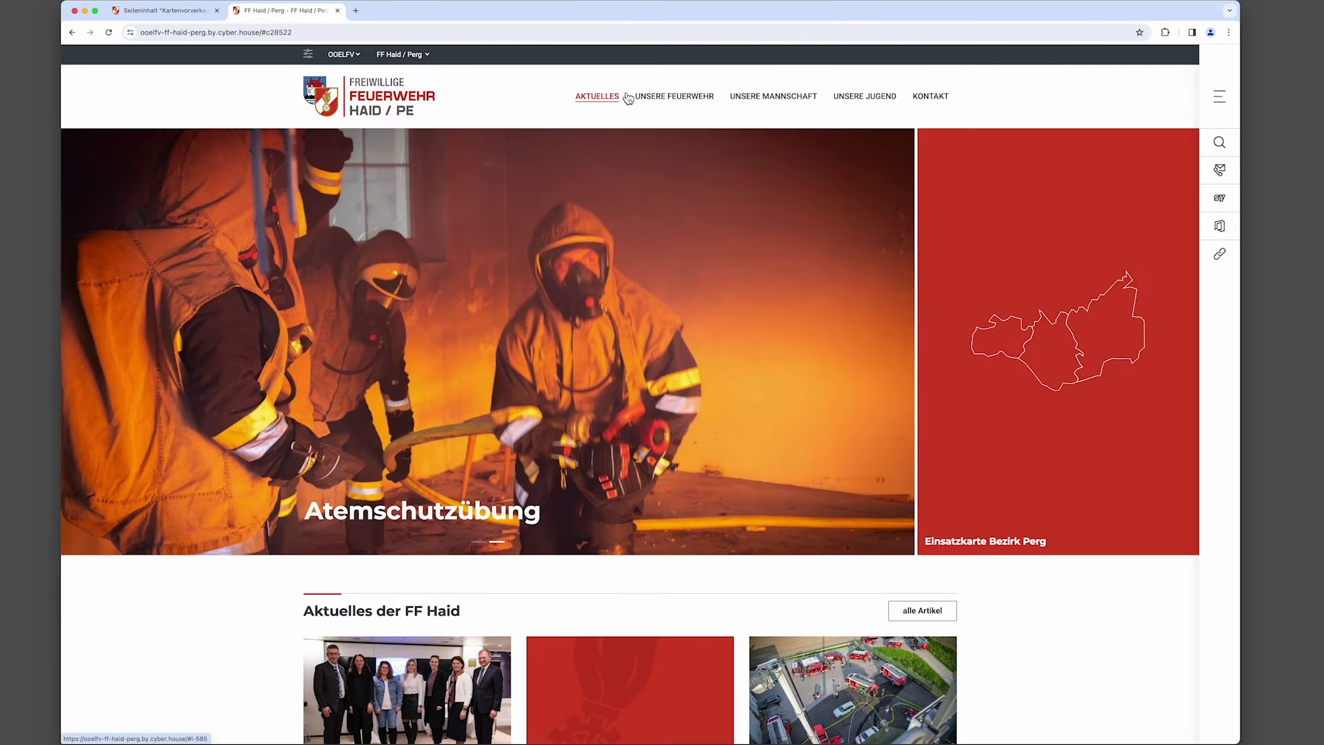
{"action": "left_click", "coordinate": [627, 98]}
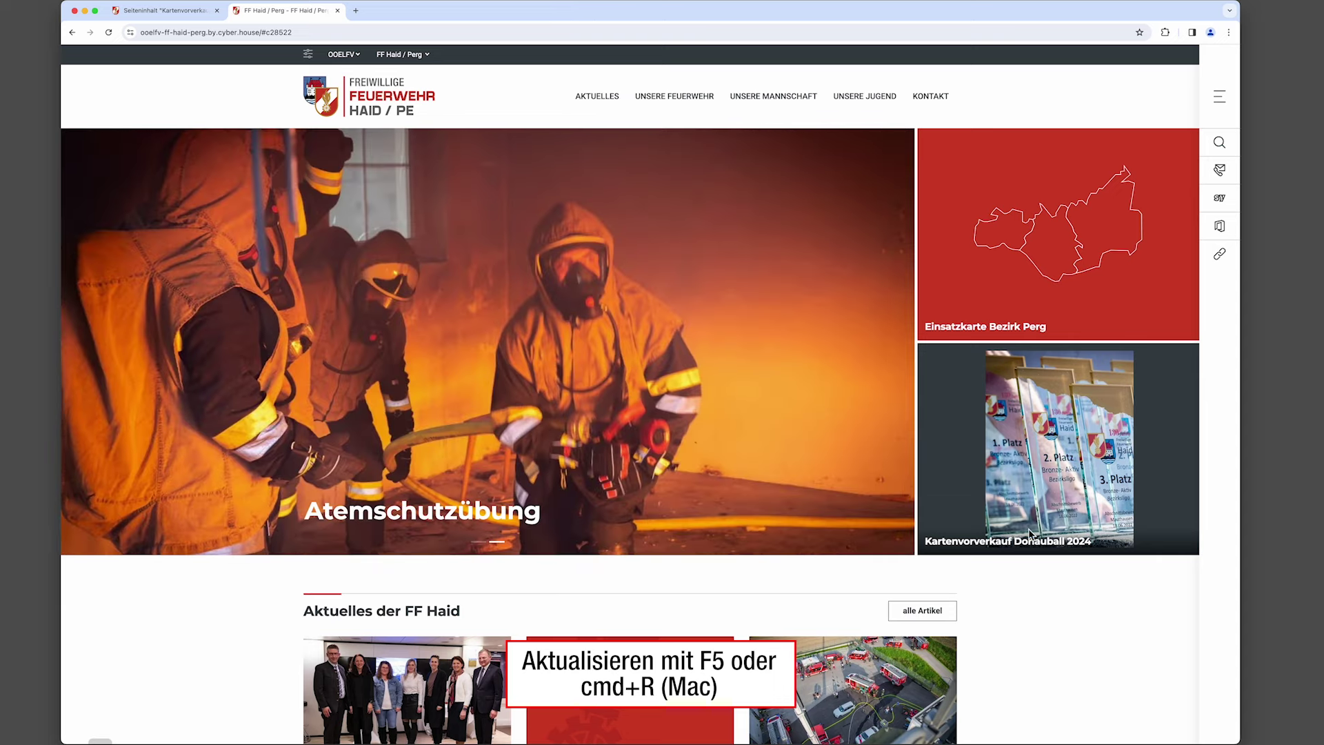
{"action": "left_click", "coordinate": [932, 543]}
{"action": "left_click_drag", "start_coordinate": [932, 545], "coordinate": [1100, 547]}
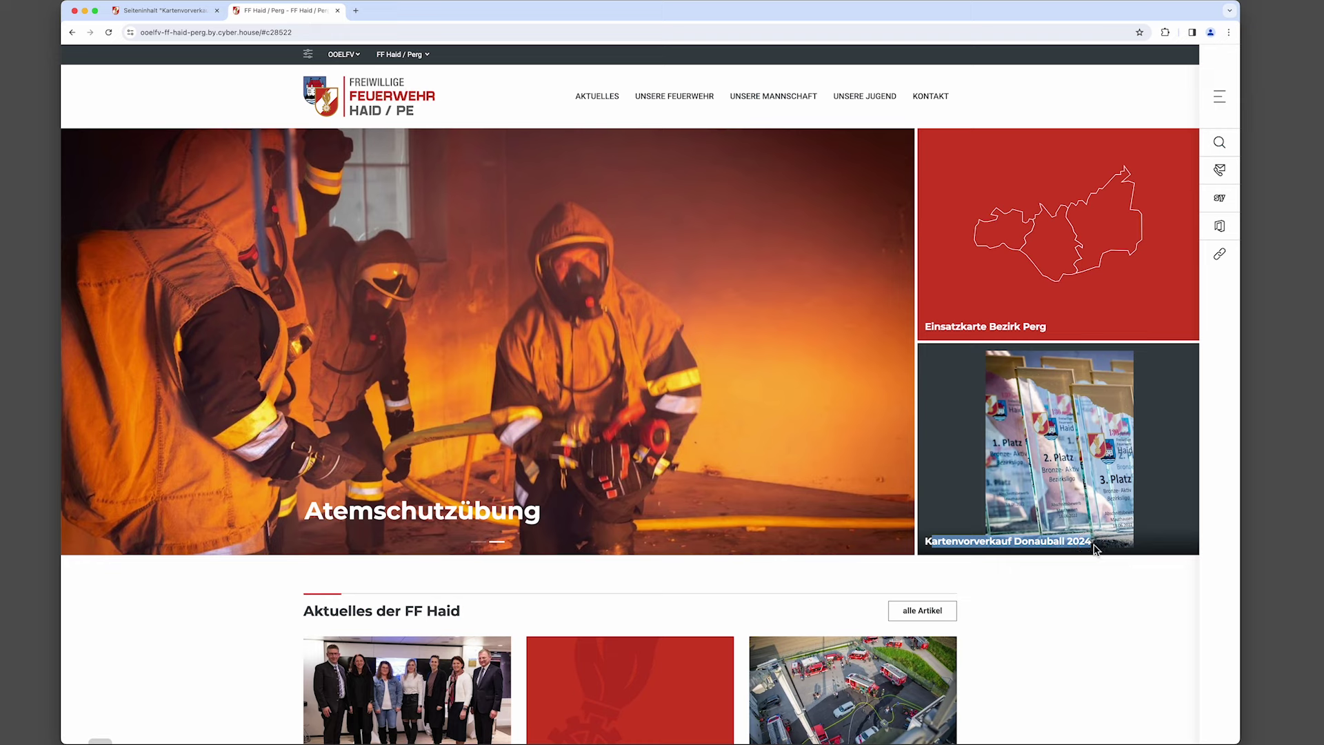
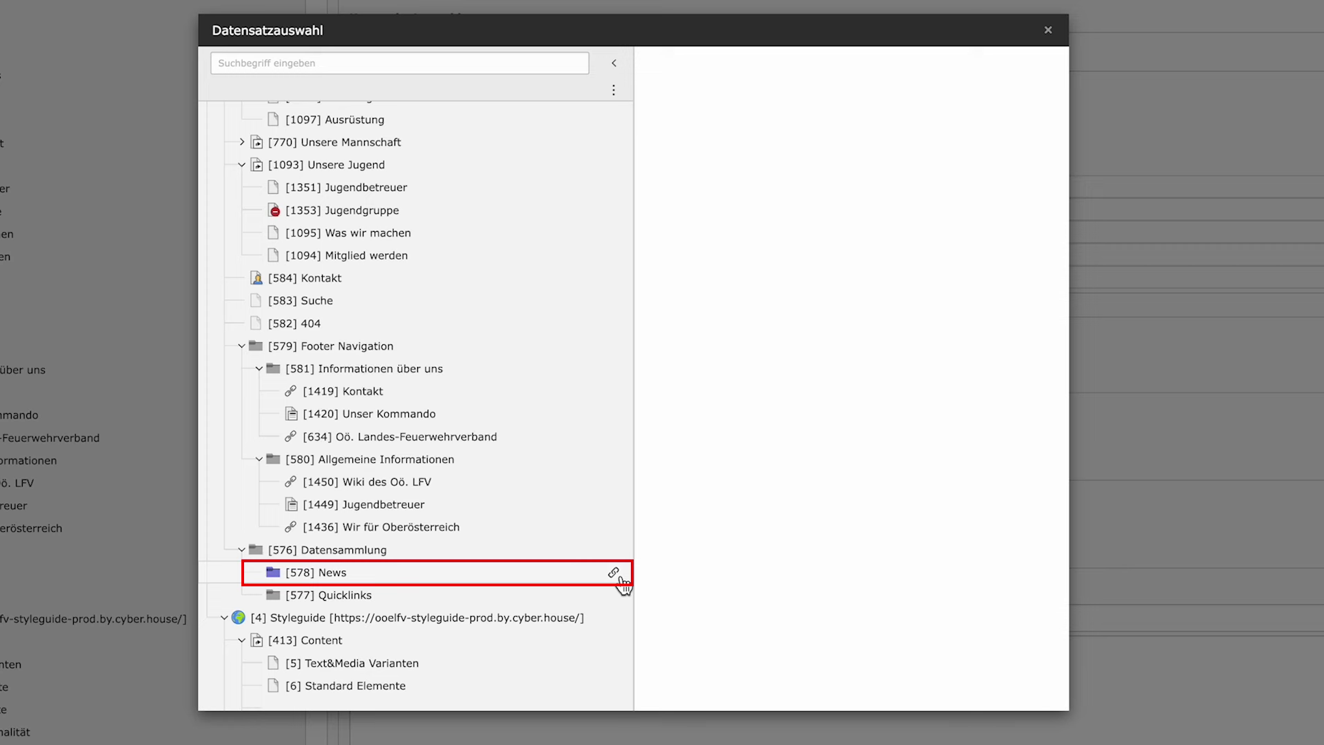
Set the News folder [578] under Datensammlung as the News Teaser's Ausgangspunkt and save the element.
{"action": "left_click", "coordinate": [614, 574]}
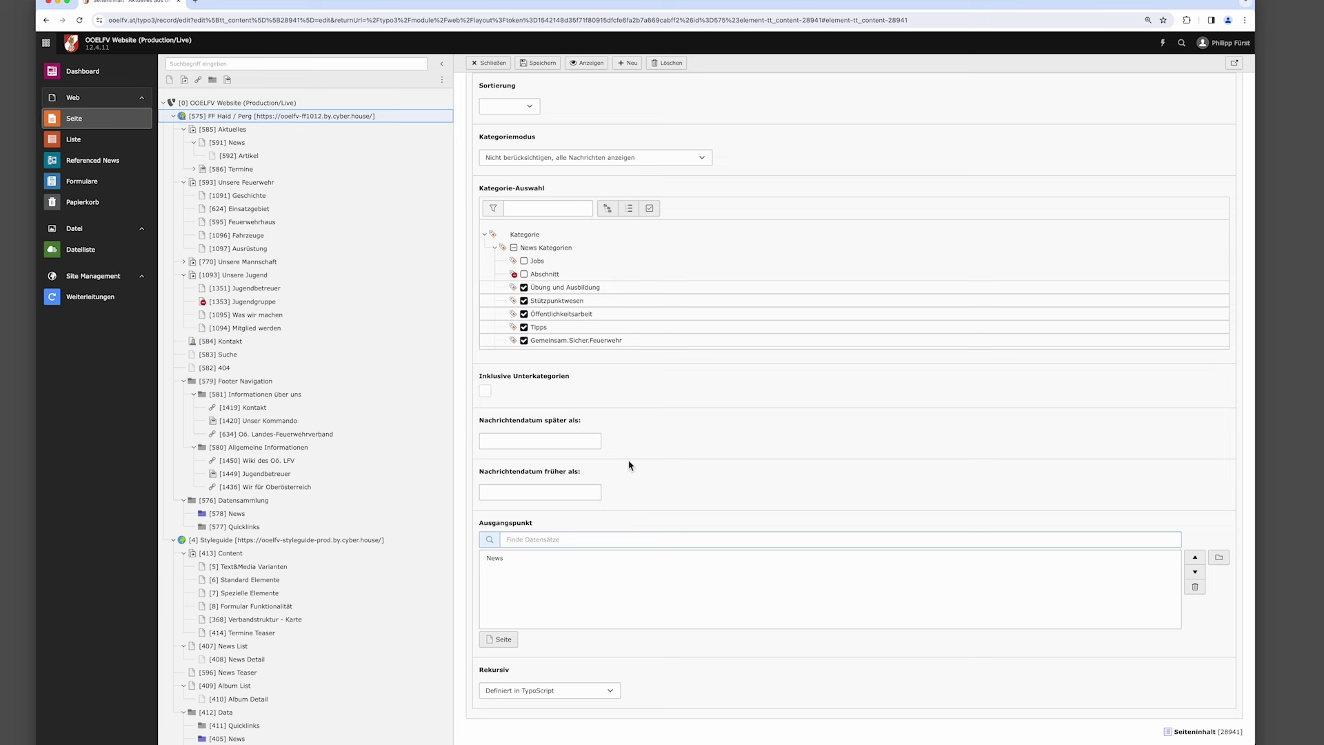
{"action": "left_click", "coordinate": [550, 65]}
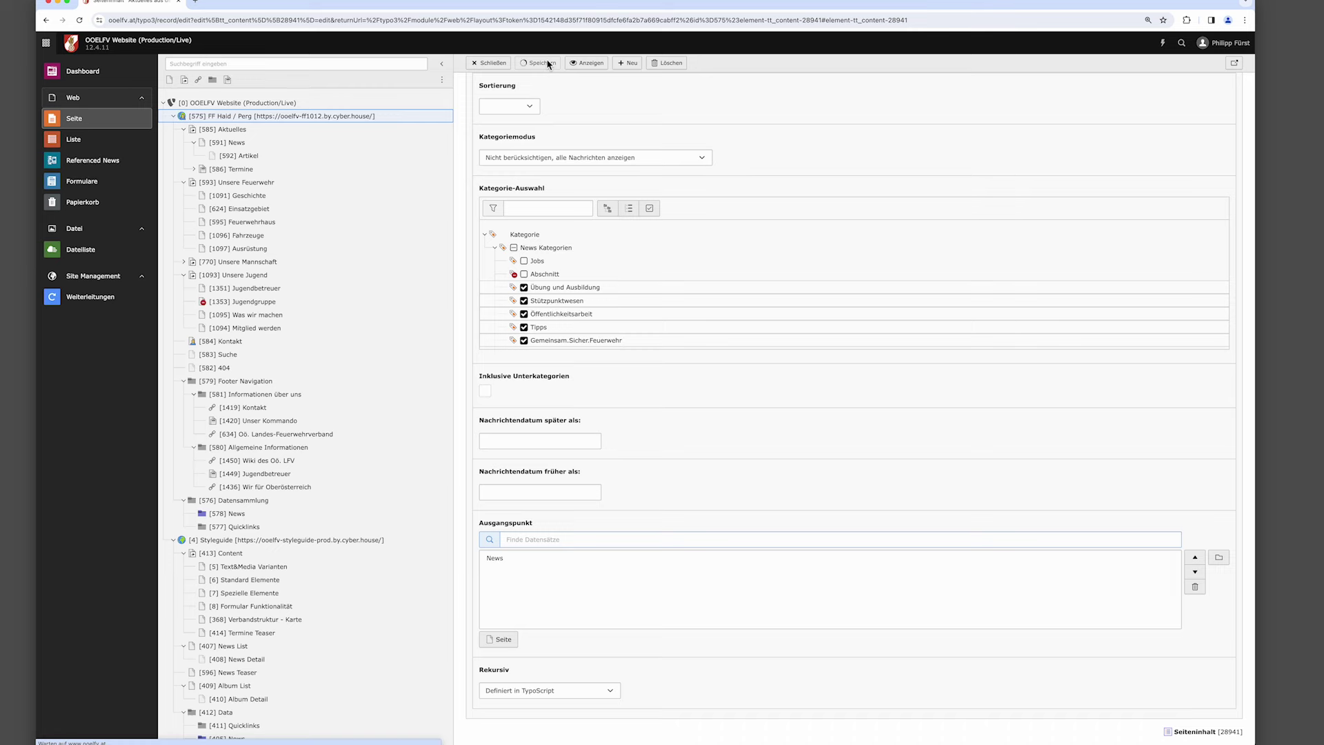
{"action": "scroll", "coordinate": [815, 309], "scroll_direction": "down", "scroll_amount": 5}
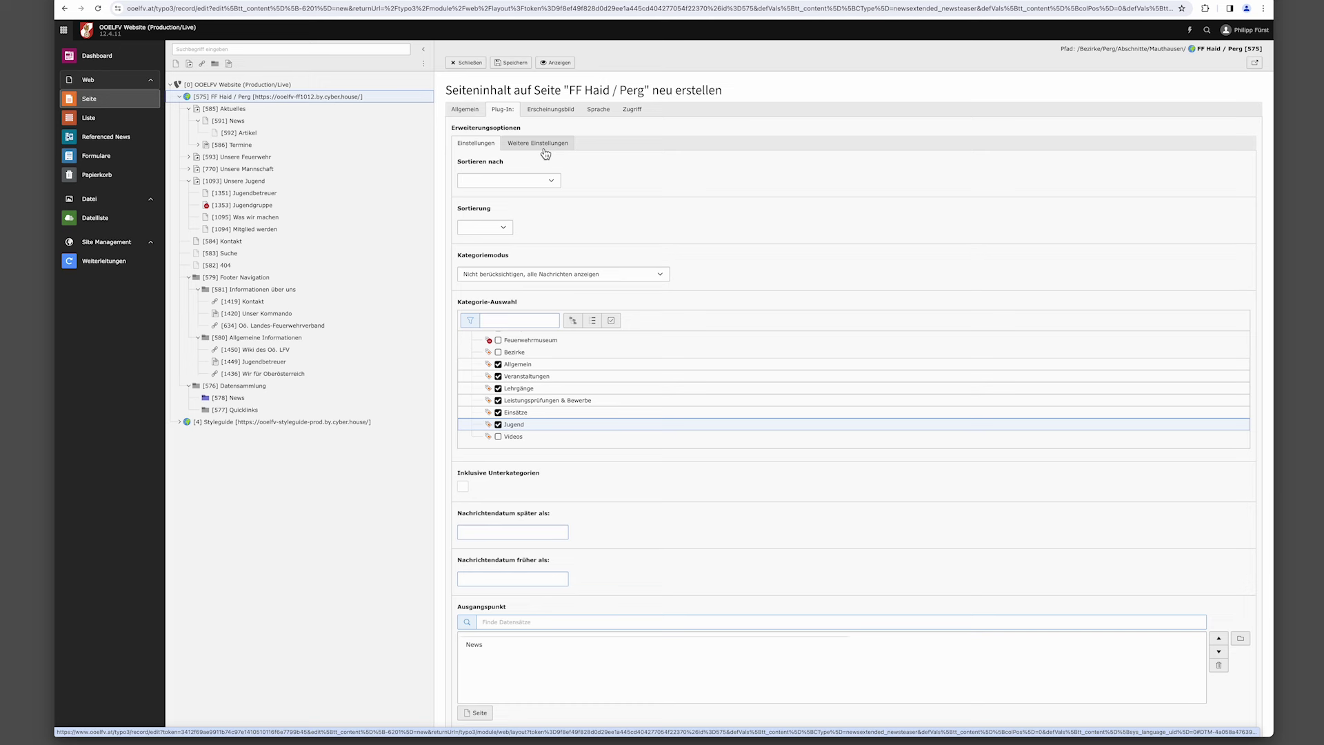
Set the News Teaser's Seiten-ID für Einzelnachrichten-Ansicht to the page Artikel [592] and save the element.
{"action": "left_click", "coordinate": [546, 154]}
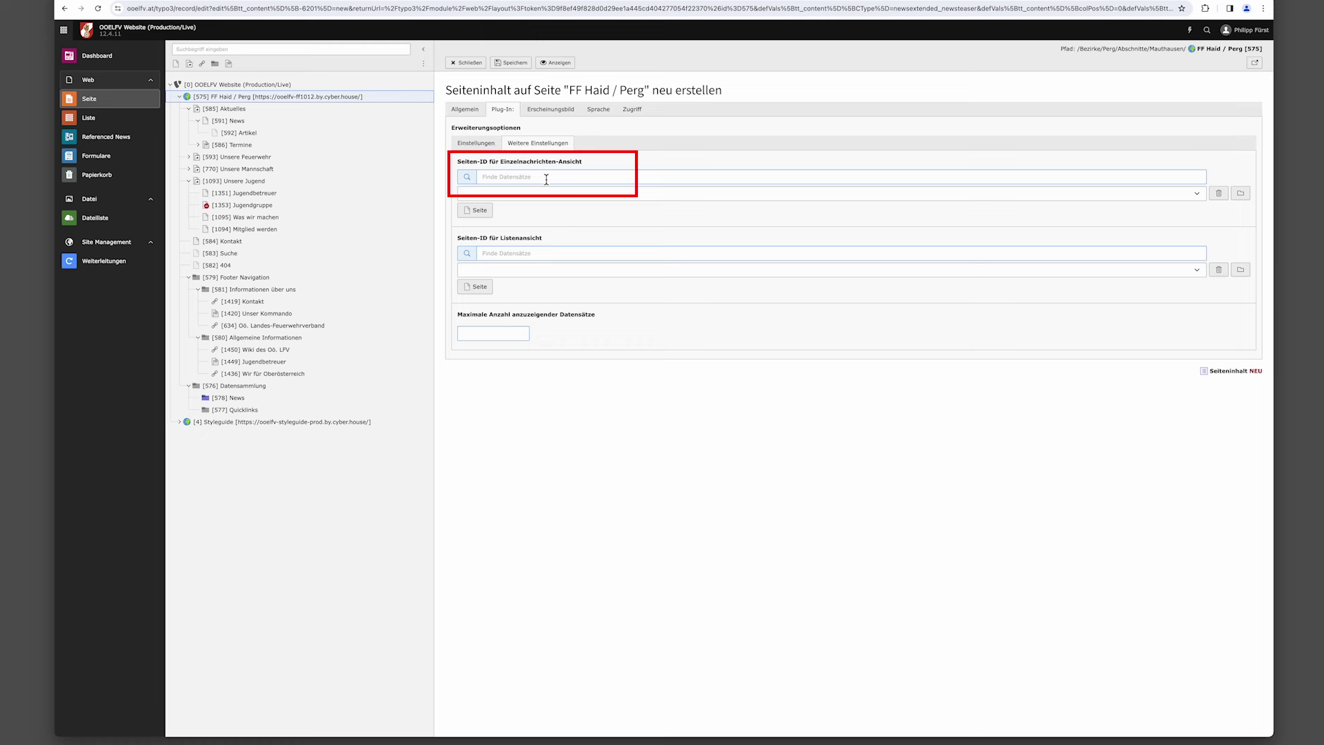
{"action": "left_click", "coordinate": [1241, 196]}
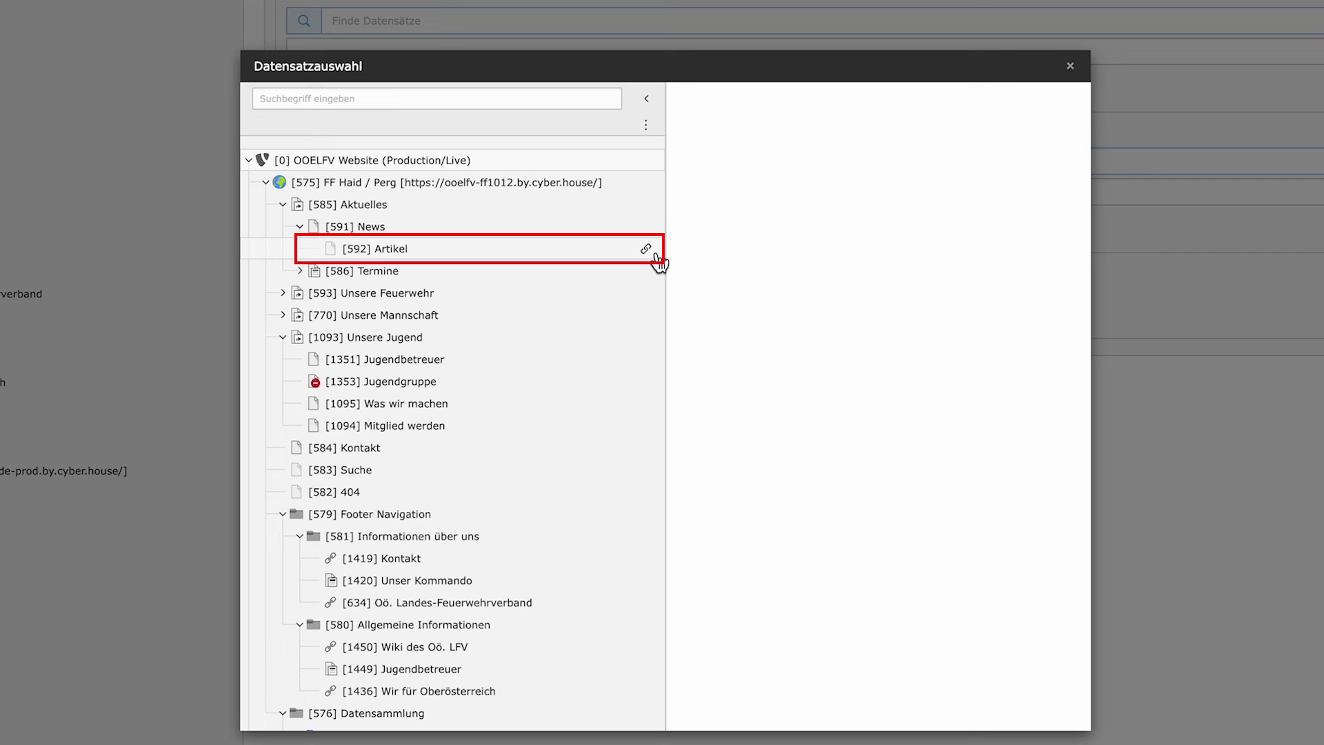
{"action": "left_click", "coordinate": [655, 255]}
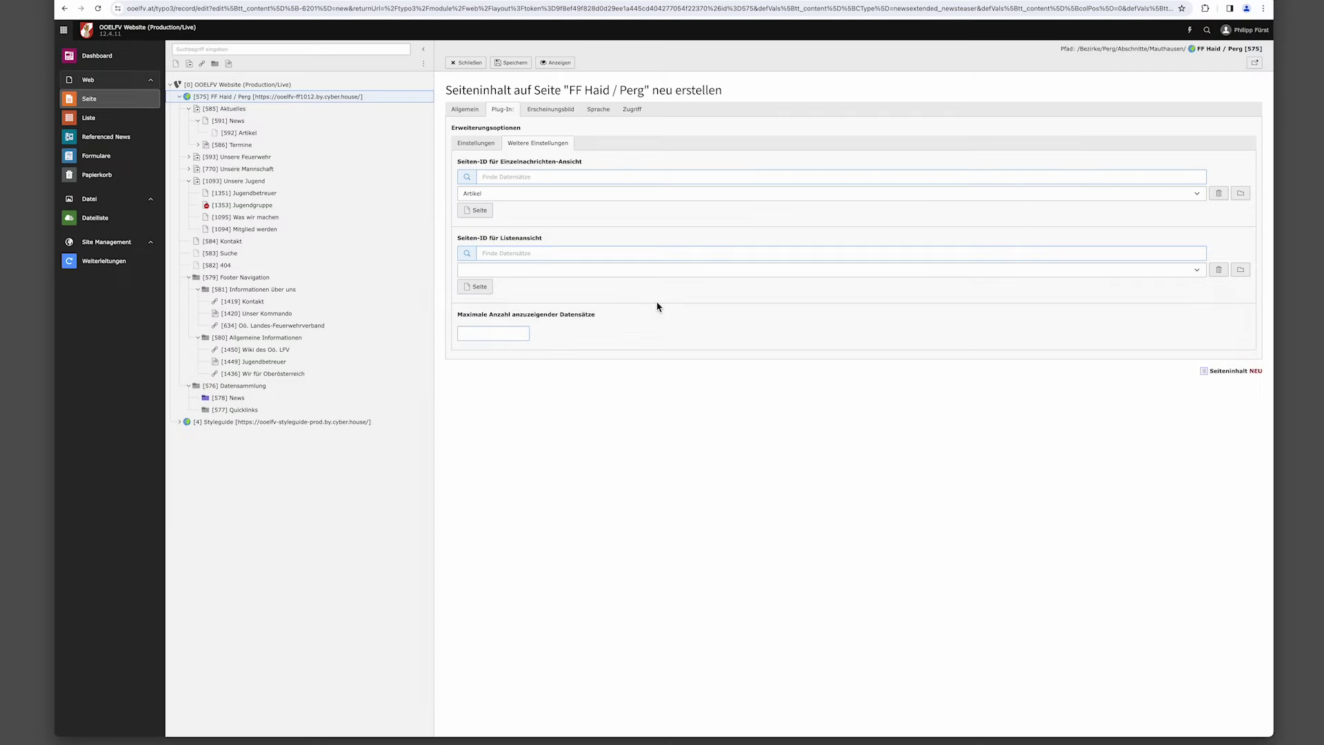
{"action": "left_click", "coordinate": [512, 64]}
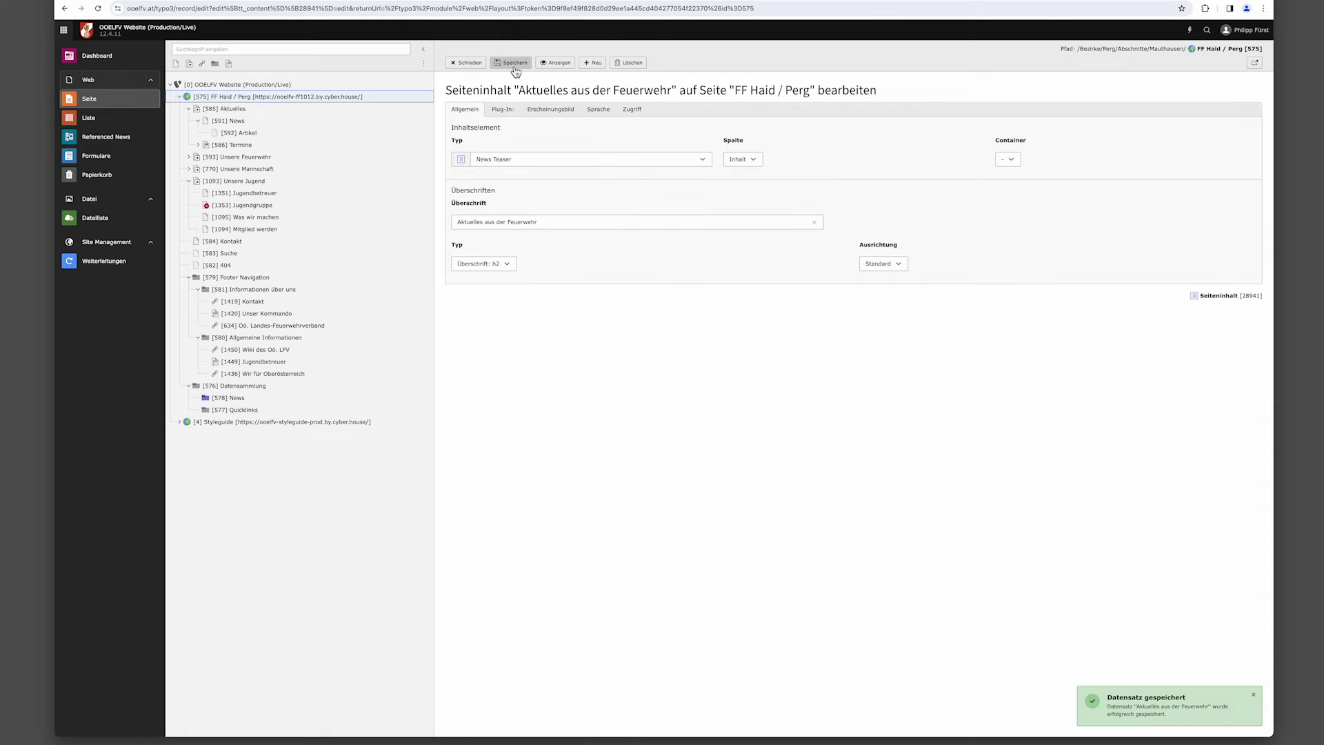
Set the News Teaser's Seiten-ID für Listenansicht to the page News [591] and save the element.
{"action": "left_click", "coordinate": [502, 109]}
{"action": "left_click", "coordinate": [527, 145]}
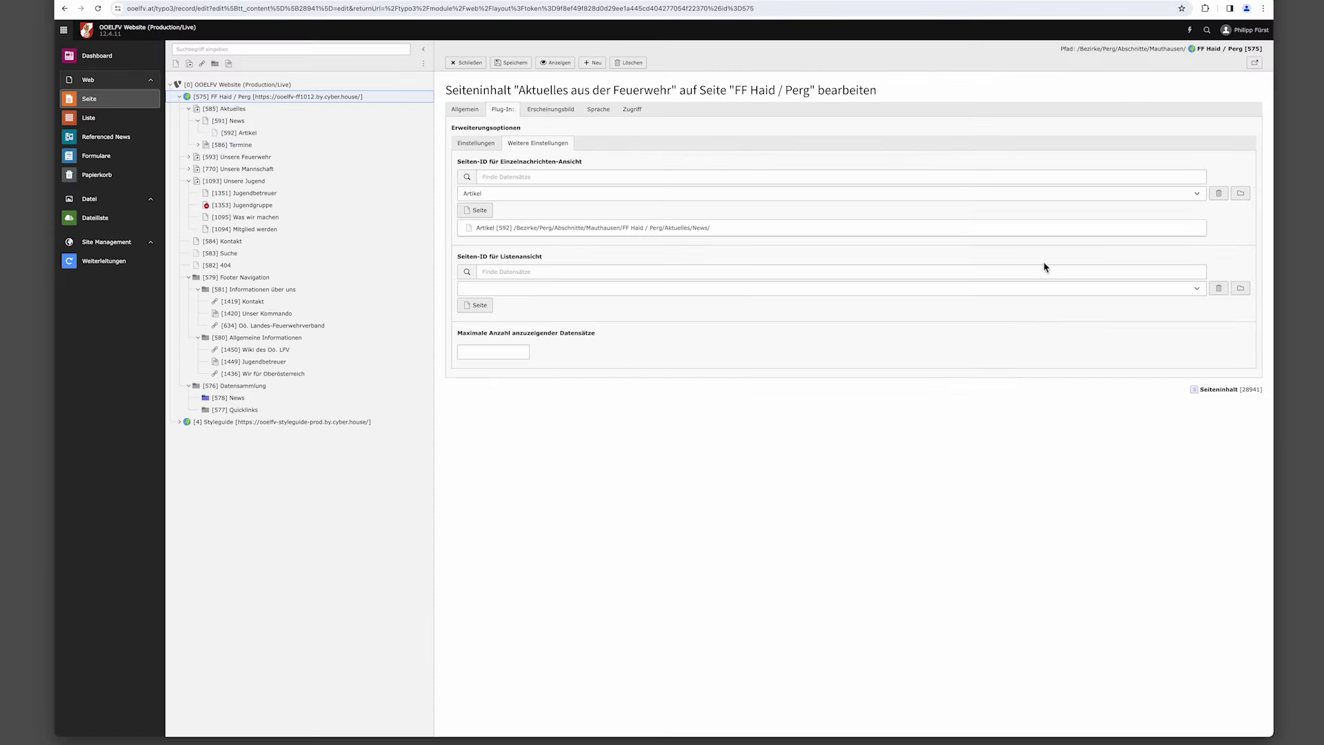
{"action": "left_click", "coordinate": [1244, 292]}
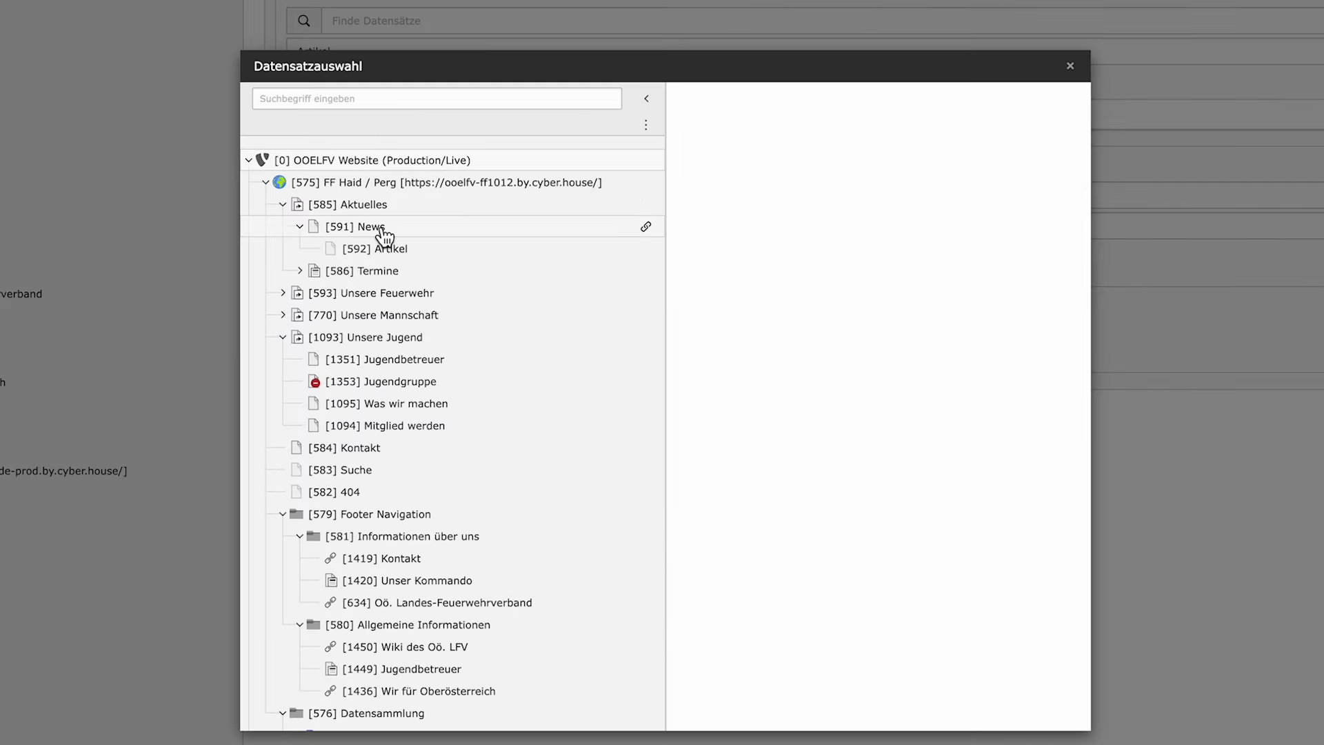
{"action": "left_click", "coordinate": [646, 226]}
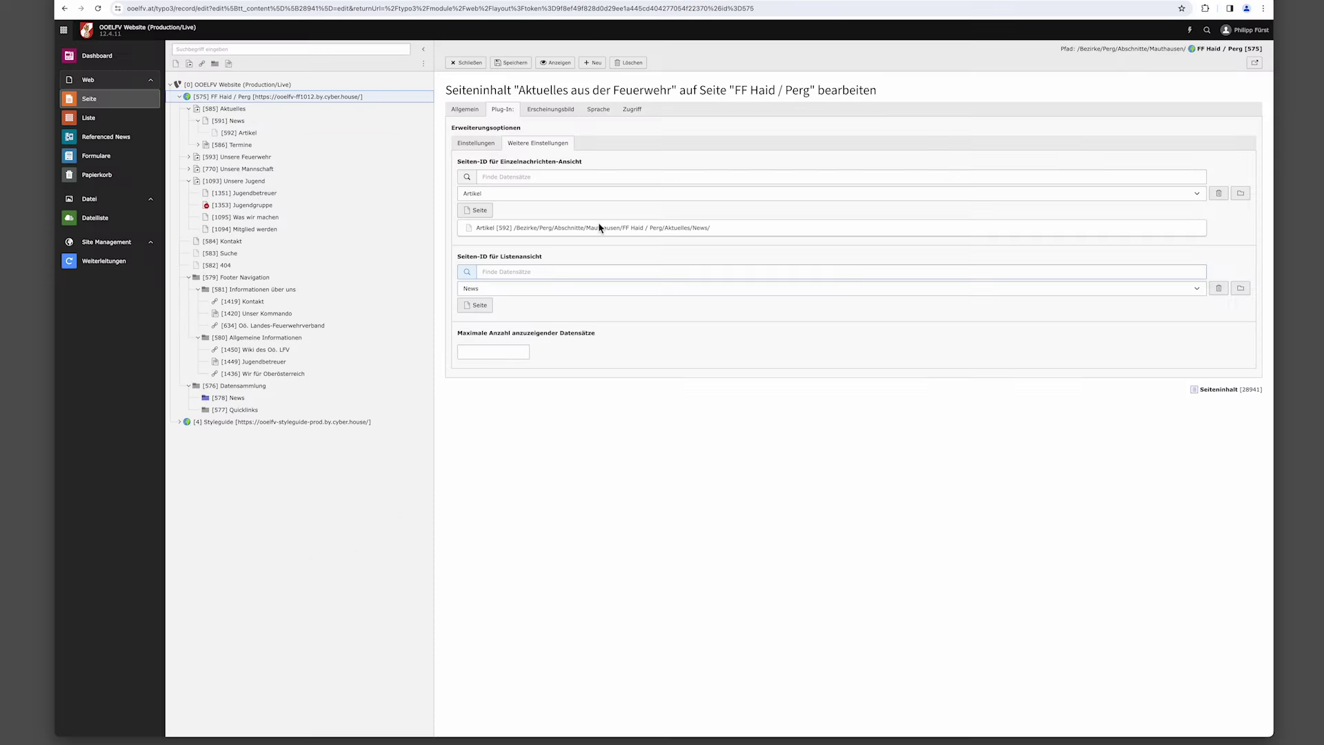
{"action": "left_click", "coordinate": [510, 63]}
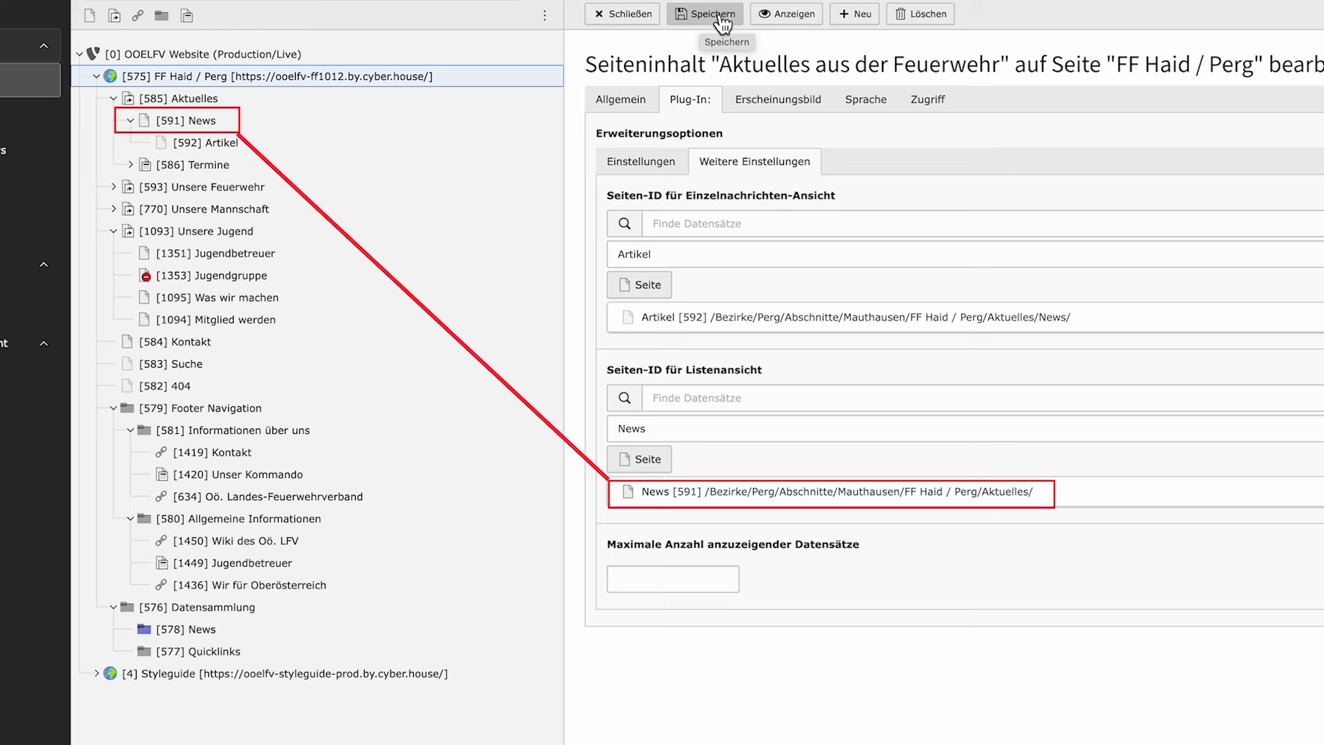
{"action": "left_click", "coordinate": [719, 20]}
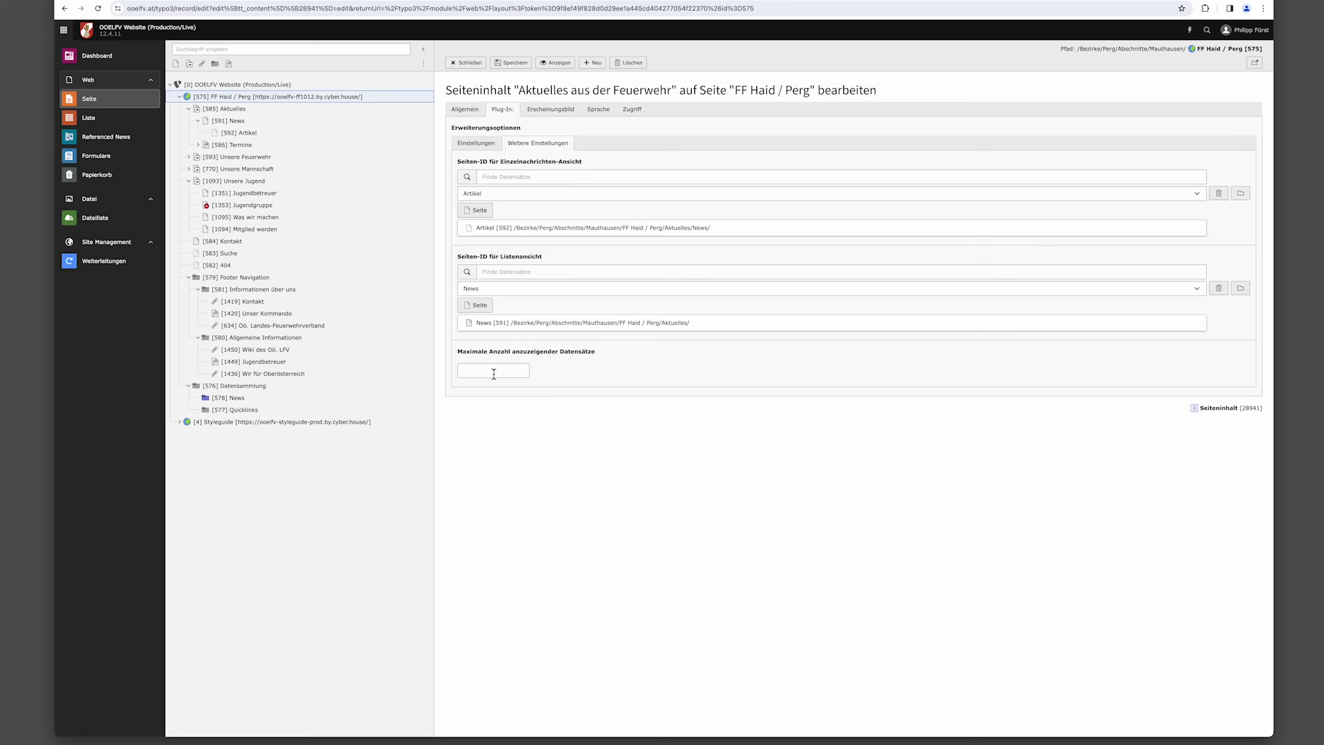
Limit the News Teaser to a maximum of 9 records, save and close it, and move it above the Termine plug-in.
{"action": "left_click", "coordinate": [493, 373]}
{"action": "left_click", "coordinate": [513, 63]}
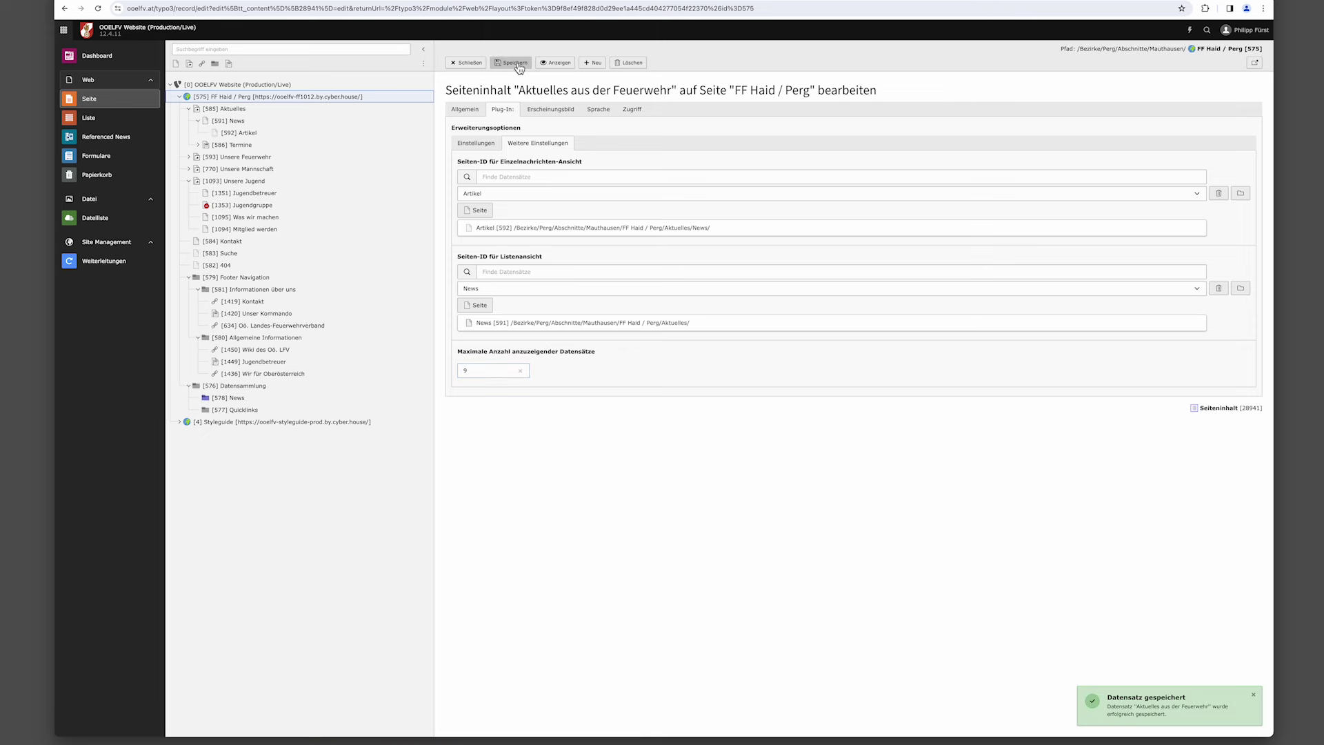
{"action": "left_click", "coordinate": [469, 64]}
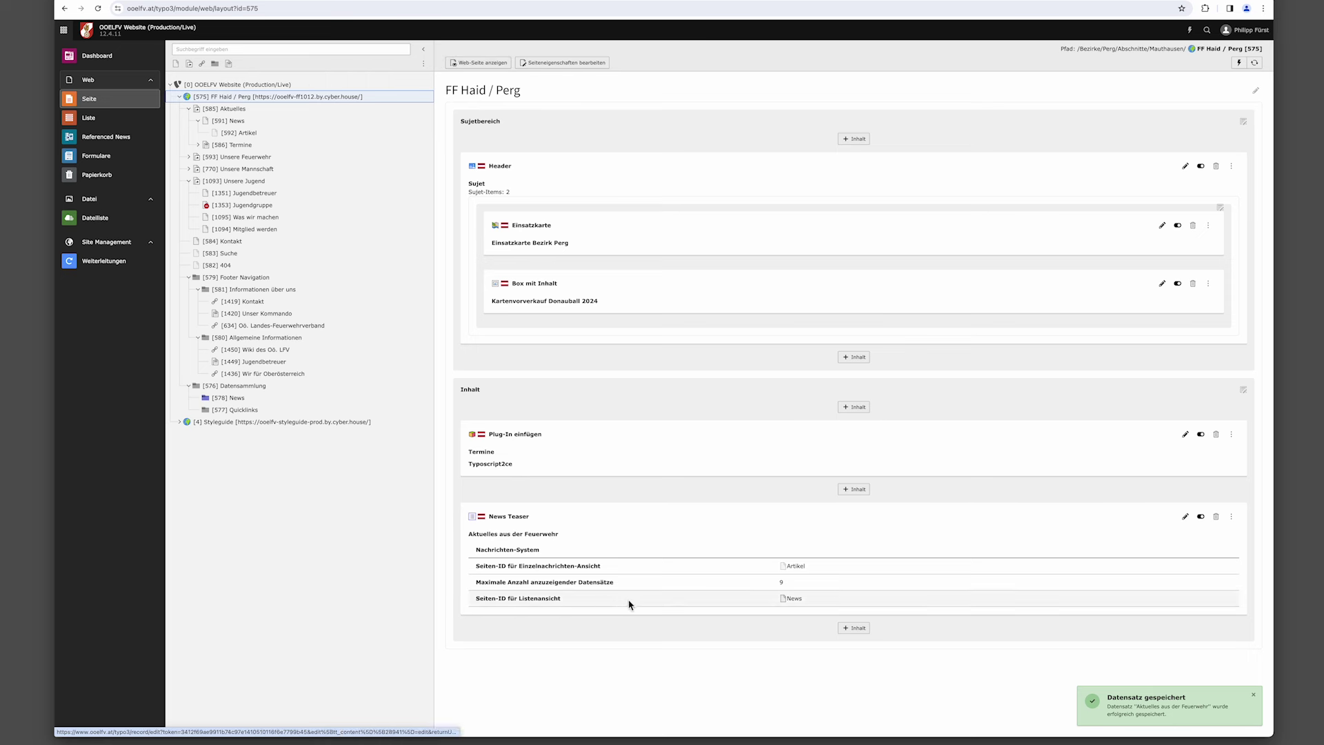
{"action": "left_click_drag", "start_coordinate": [779, 516], "coordinate": [552, 402]}
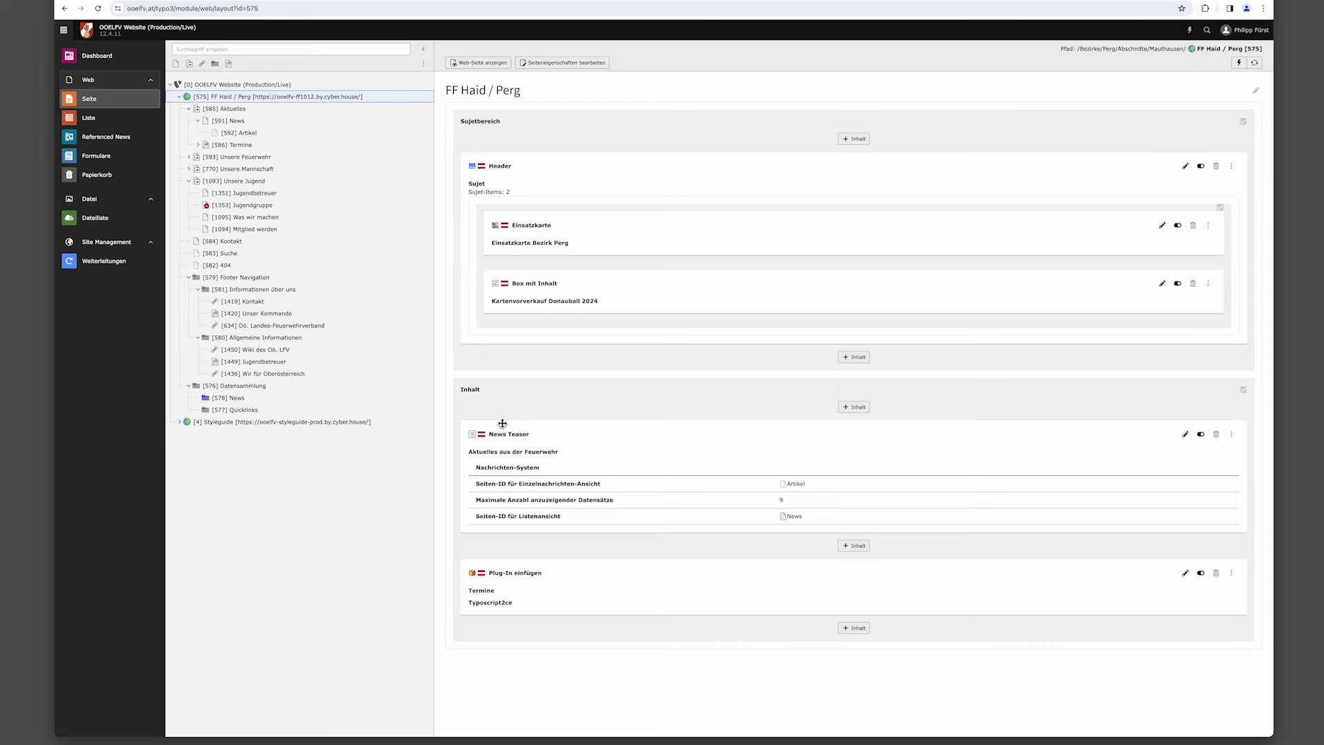
View the start page on the website and page through all slides of the Aktuelles aus der Feuerwehr teaser.
{"action": "left_click", "coordinate": [492, 64]}
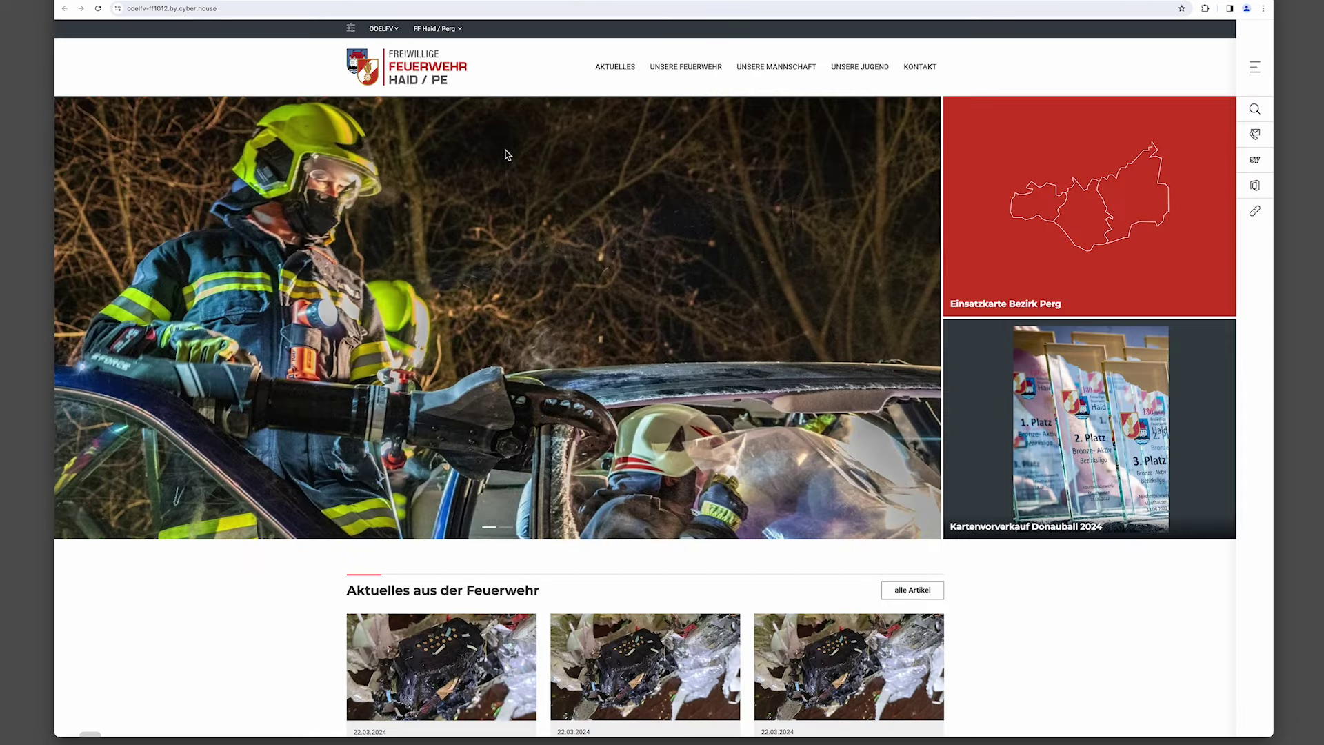
{"action": "scroll", "coordinate": [551, 417], "scroll_direction": "down", "scroll_amount": 4}
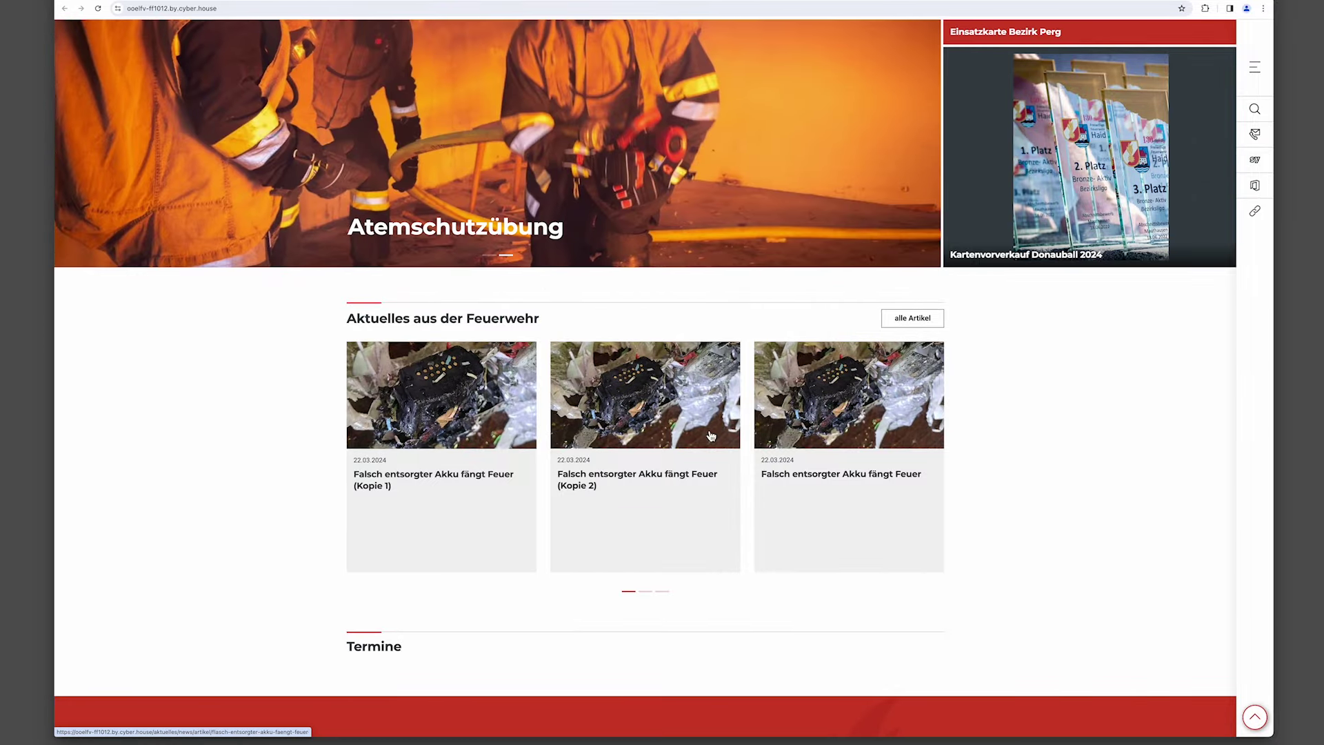
{"action": "left_click", "coordinate": [647, 592]}
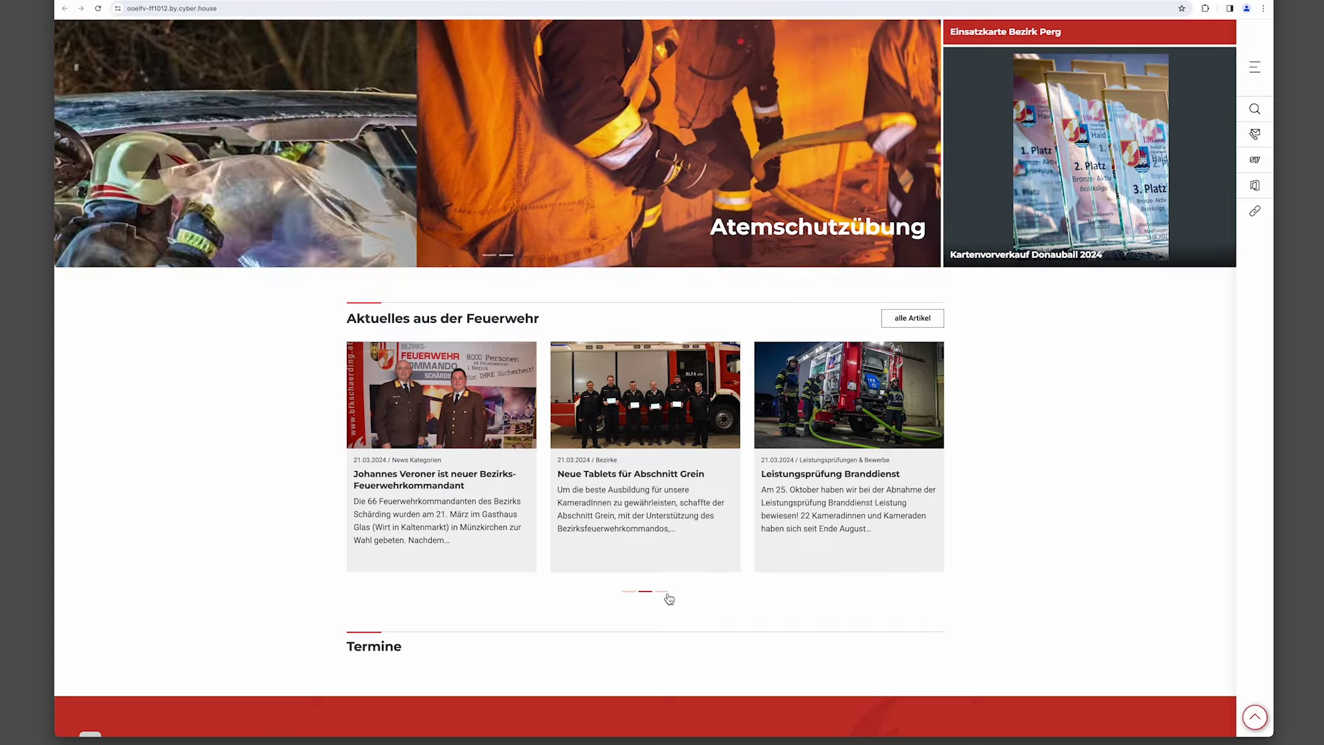
{"action": "left_click", "coordinate": [667, 592]}
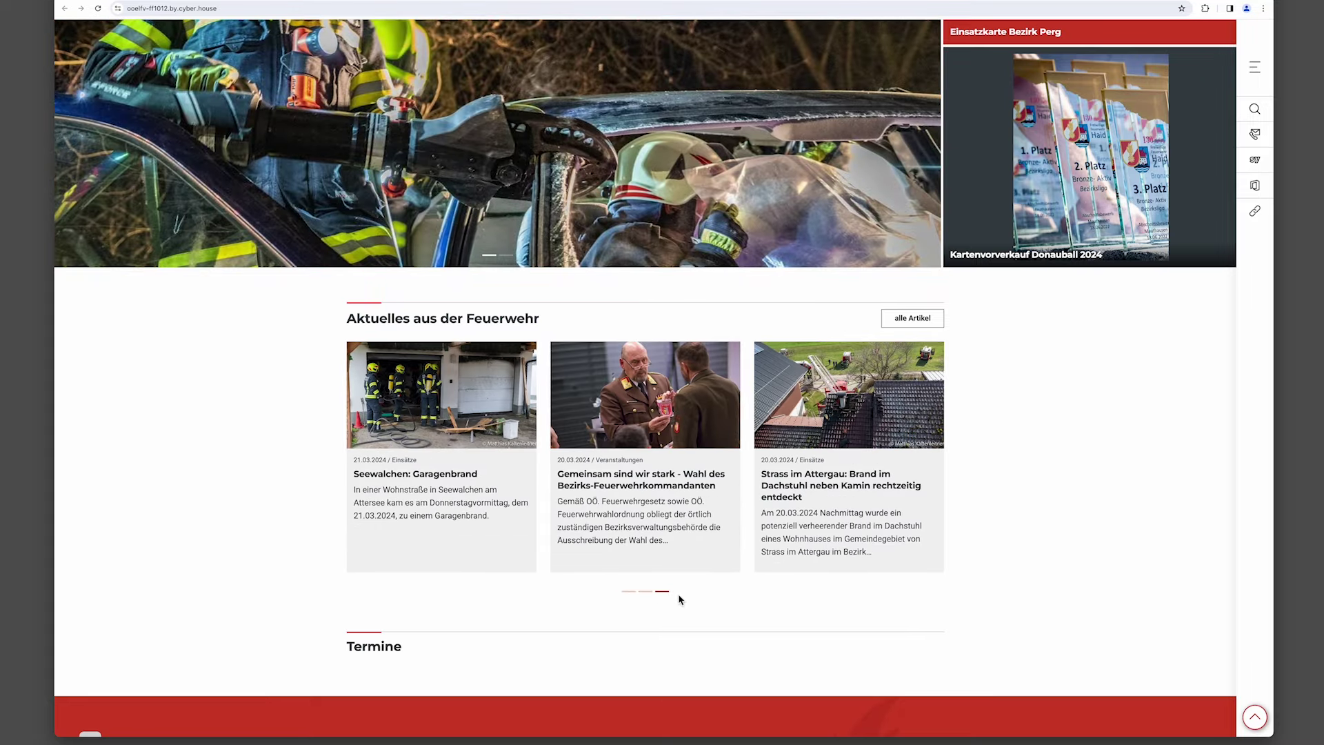
{"action": "left_click", "coordinate": [630, 597]}
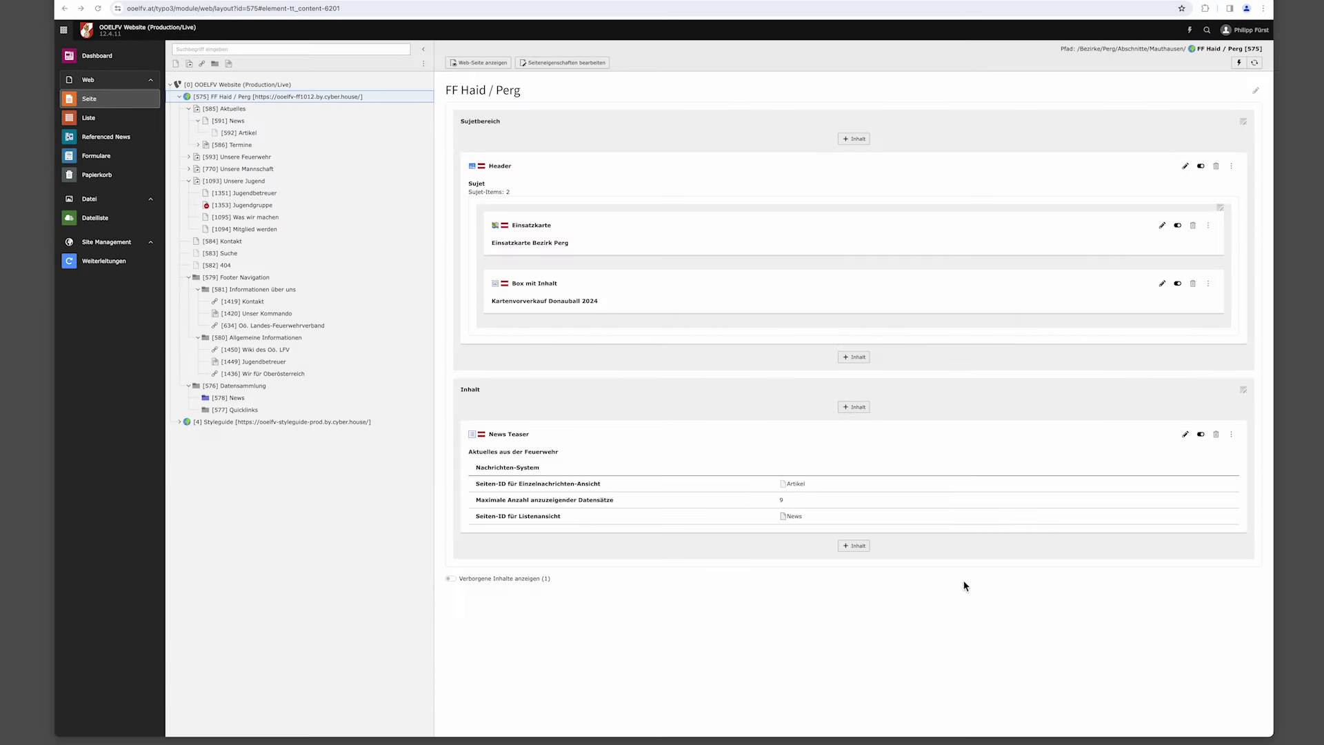
Create an Allgemeines Plug-In element below the News Teaser in the Inhalt area and start editing its Überschrift.
{"action": "left_click", "coordinate": [856, 547]}
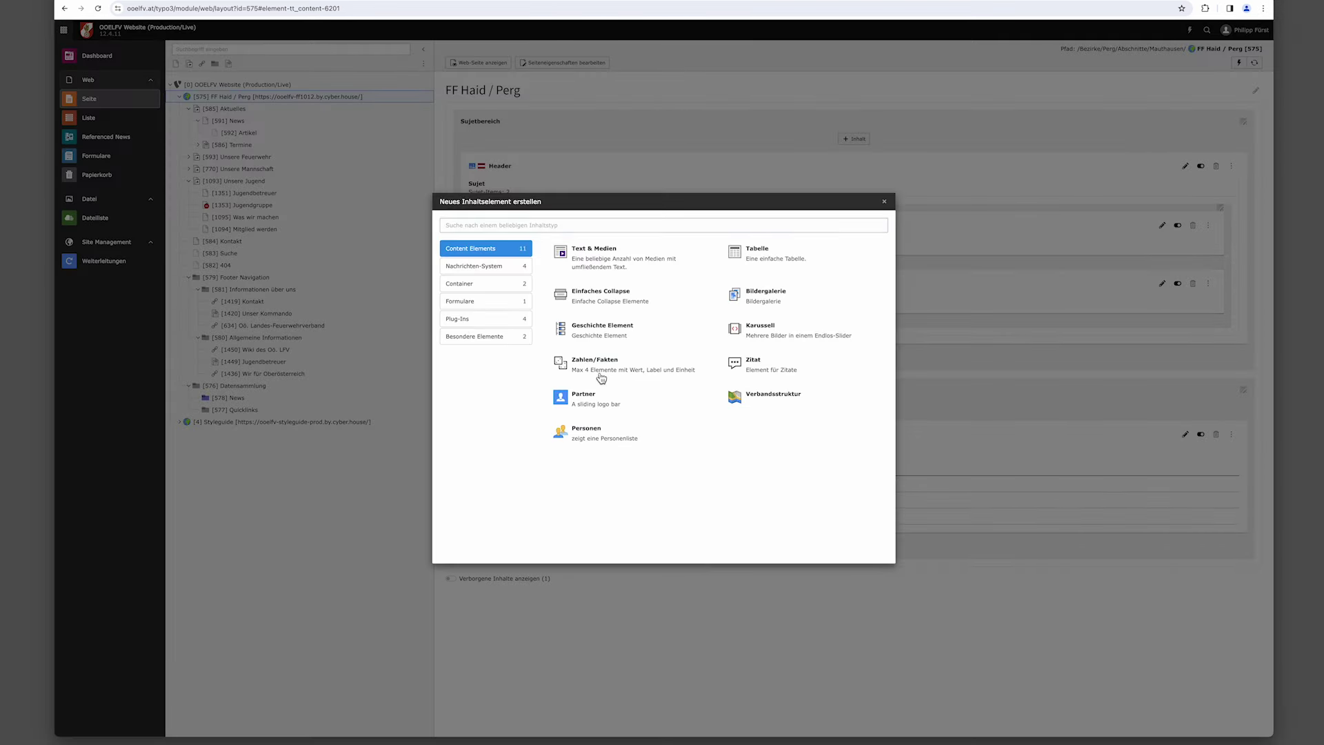
{"action": "left_click", "coordinate": [505, 328]}
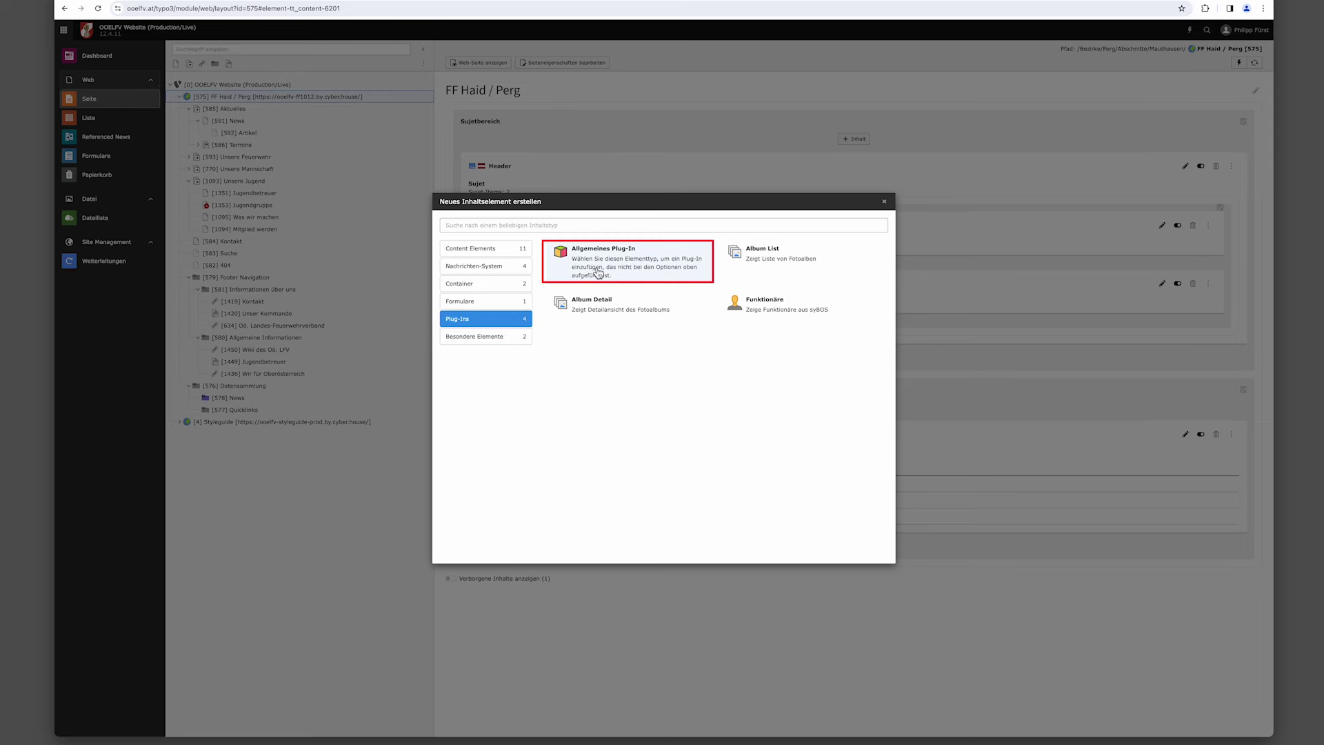
{"action": "left_click", "coordinate": [598, 272]}
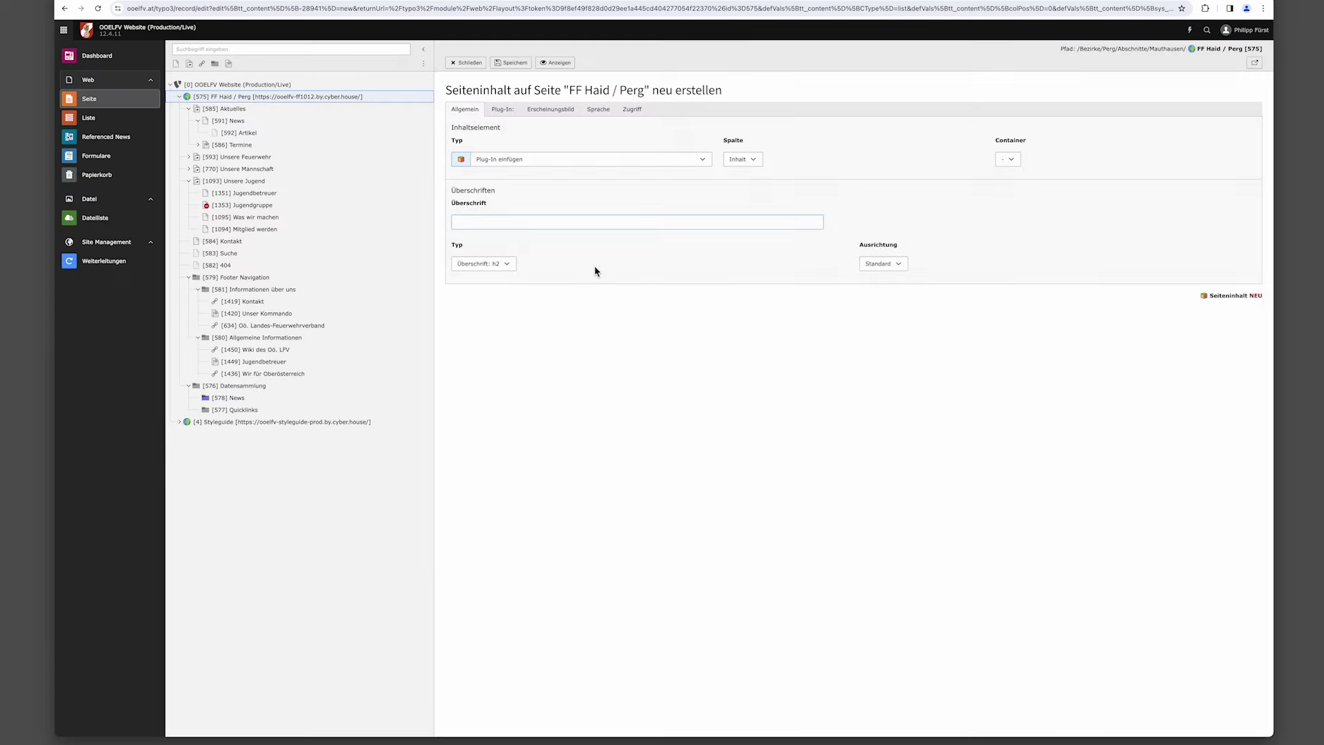
{"action": "left_click", "coordinate": [485, 227]}
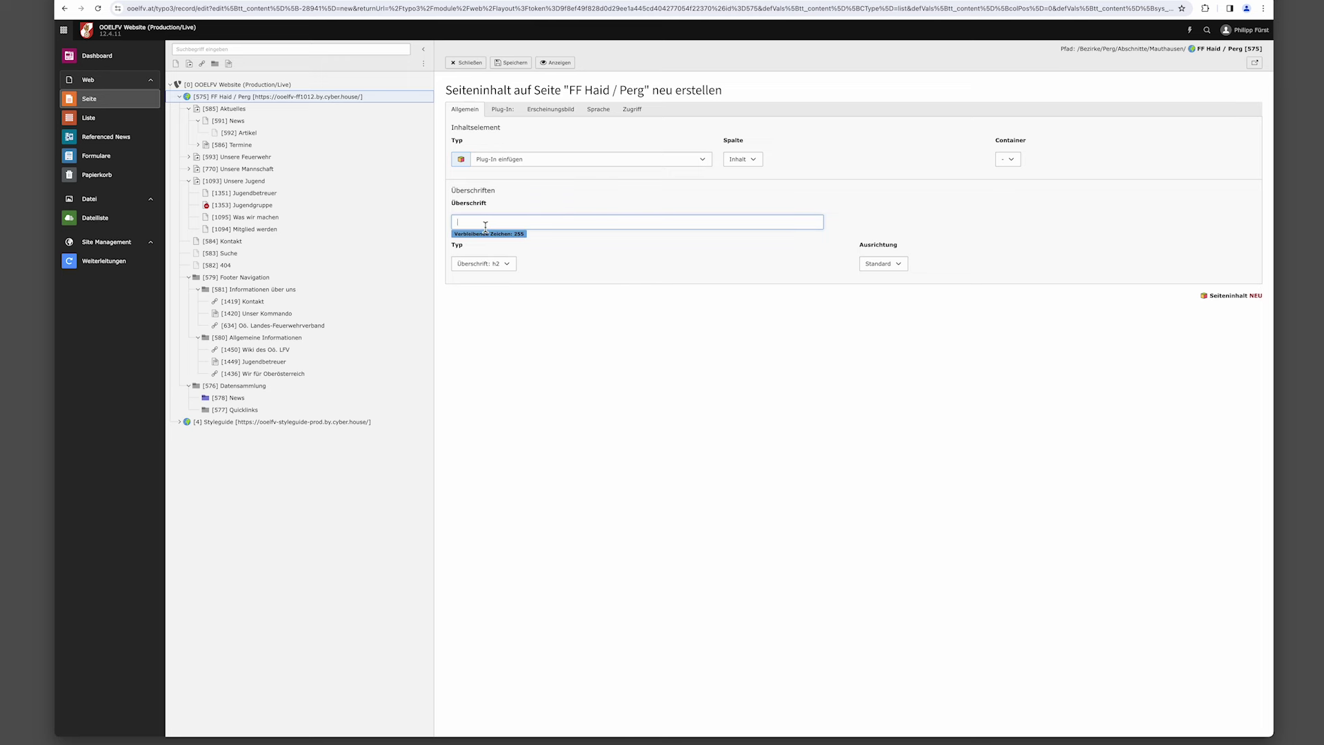
Title the new plug-in element "Termine", select Typoscript2ce as its plug-in, and accept the save that refreshes the form.
{"action": "type", "text": "Termine"}
{"action": "left_click", "coordinate": [504, 112]}
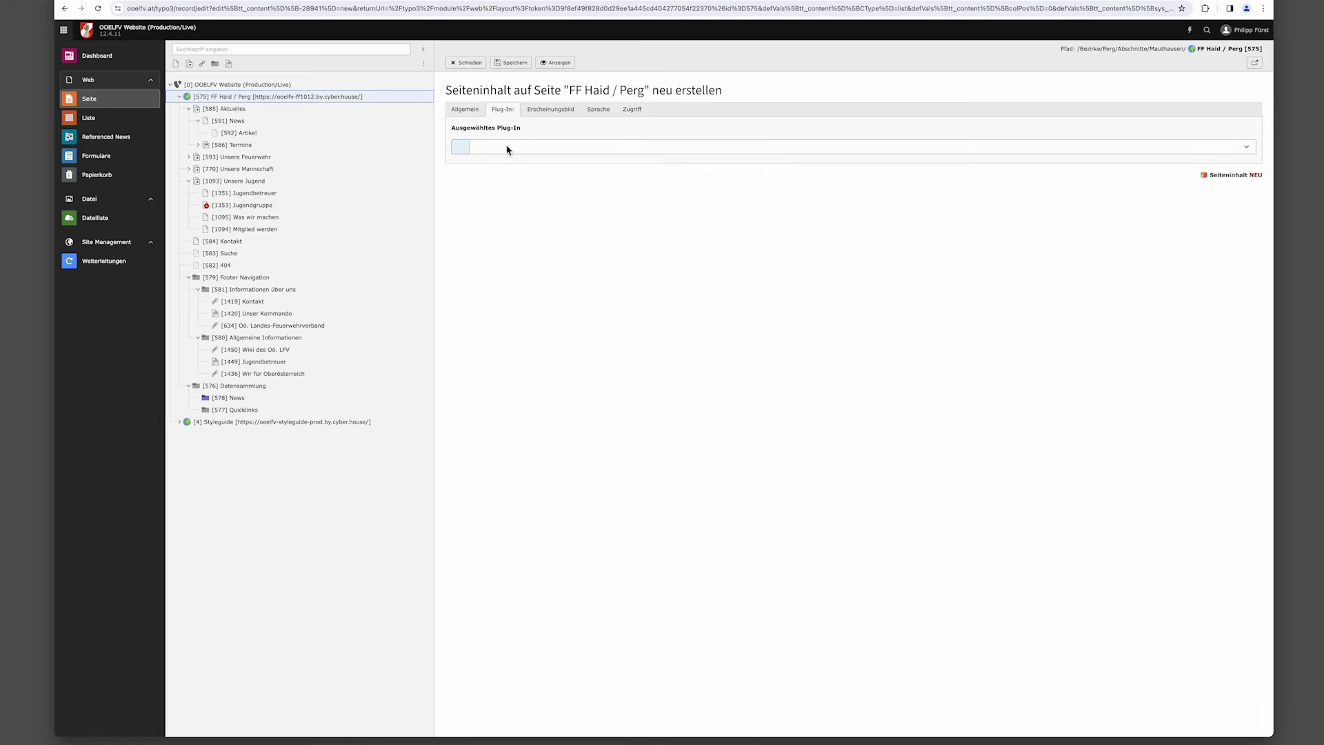
{"action": "left_click", "coordinate": [509, 147]}
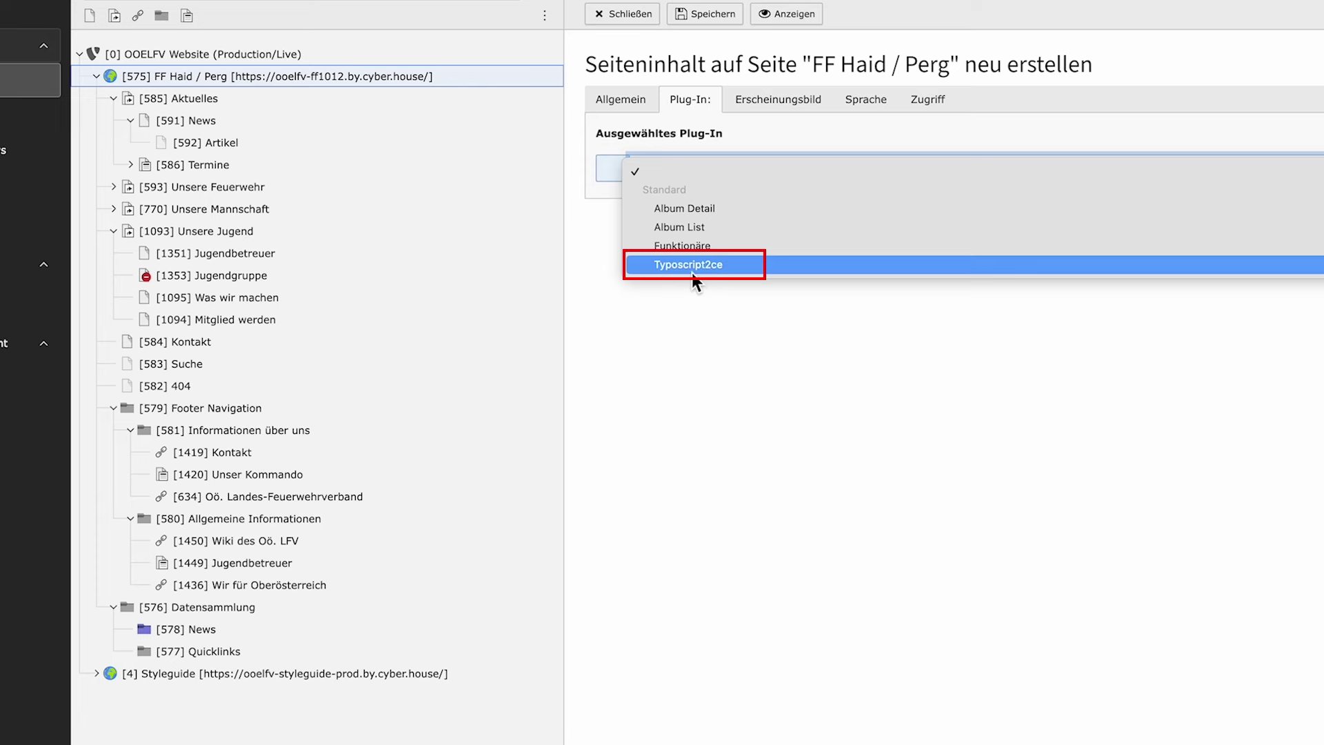
{"action": "left_click", "coordinate": [692, 272]}
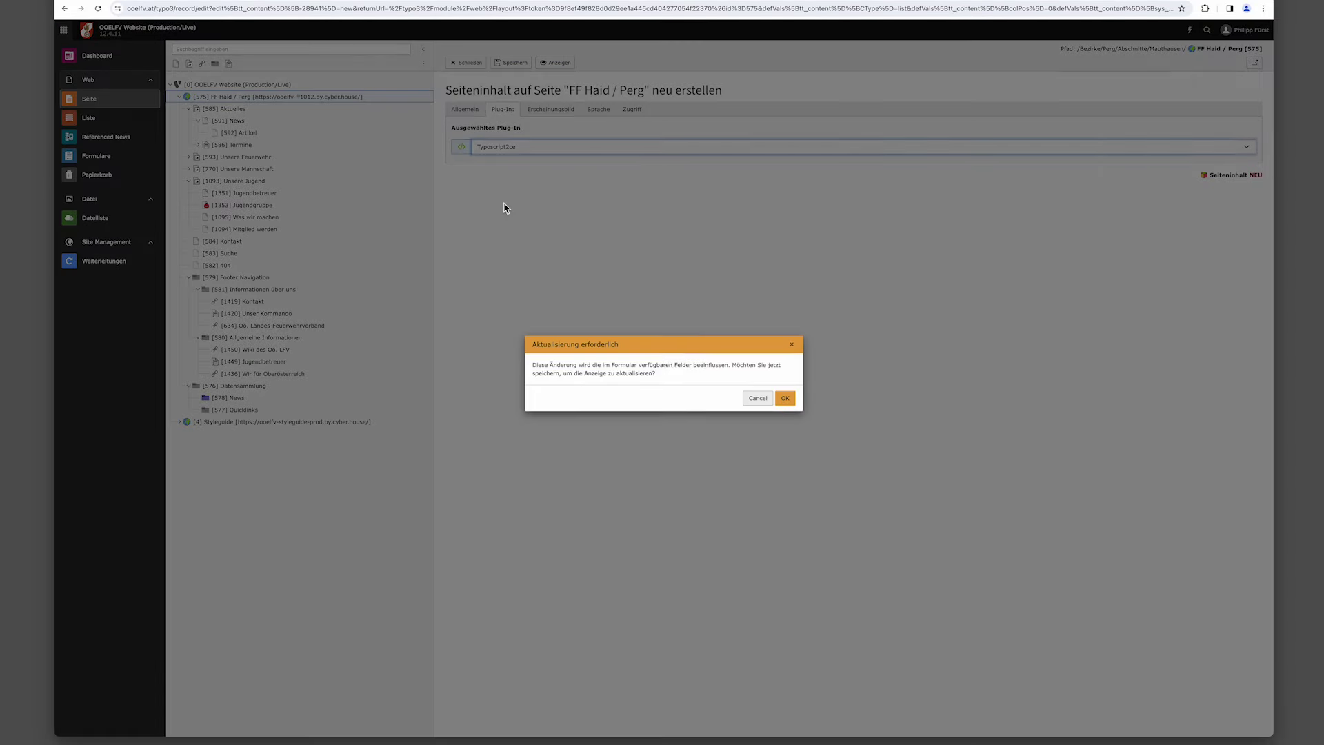
{"action": "left_click", "coordinate": [784, 404]}
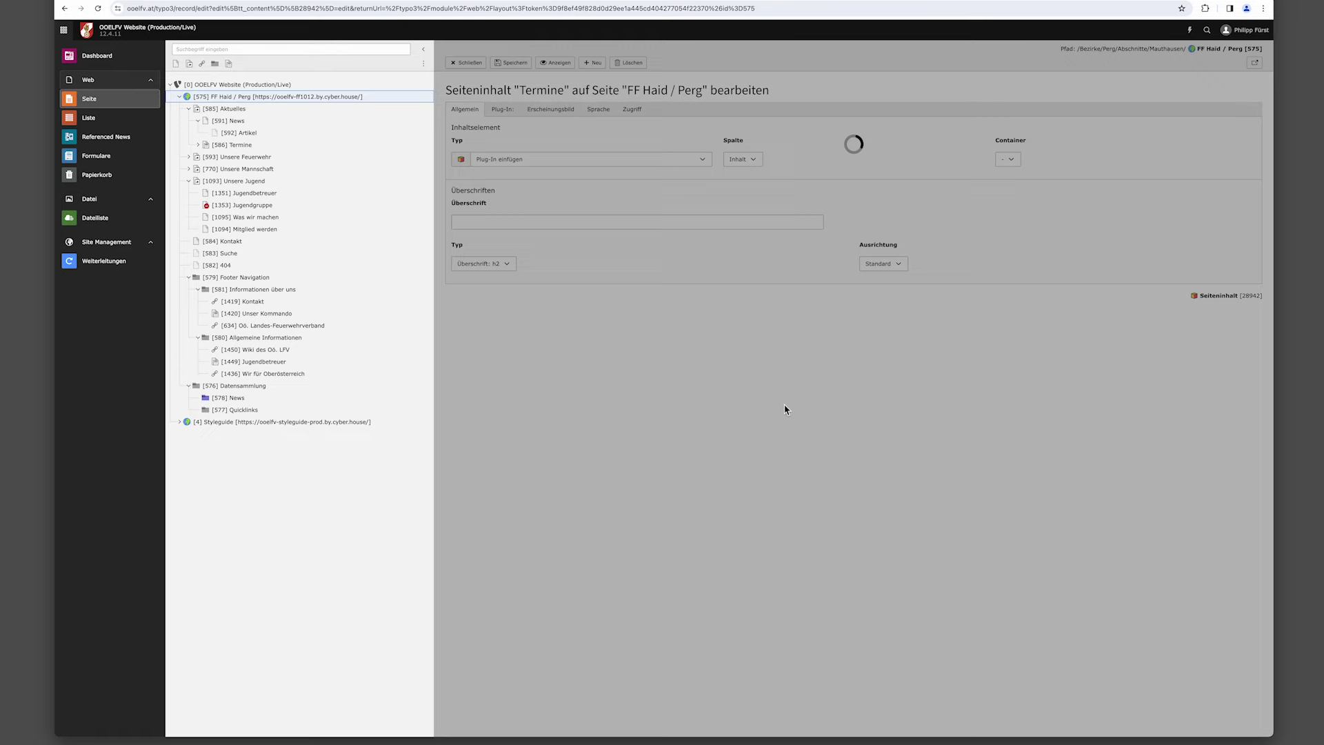
Set the TypoScript Object Path to happening.10 and save the Termine element.
{"action": "left_click", "coordinate": [585, 213]}
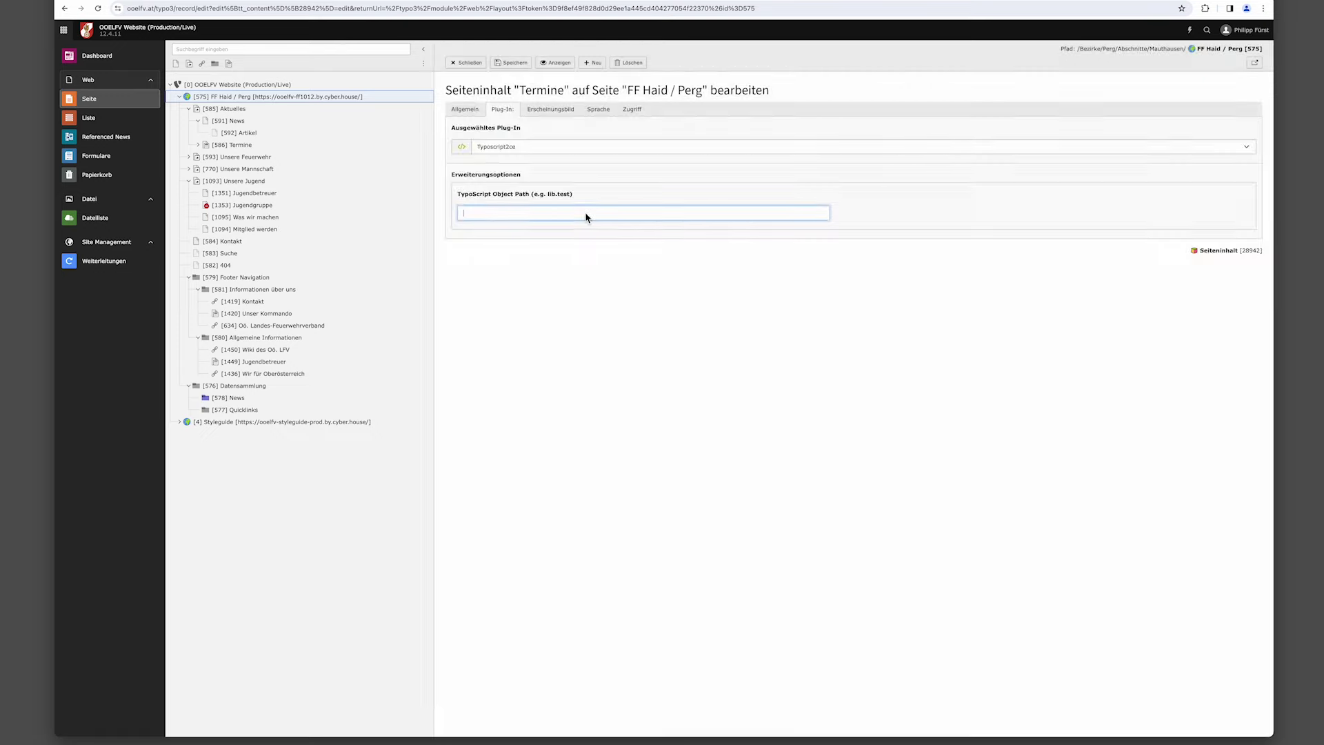
{"action": "type", "text": "appening"}
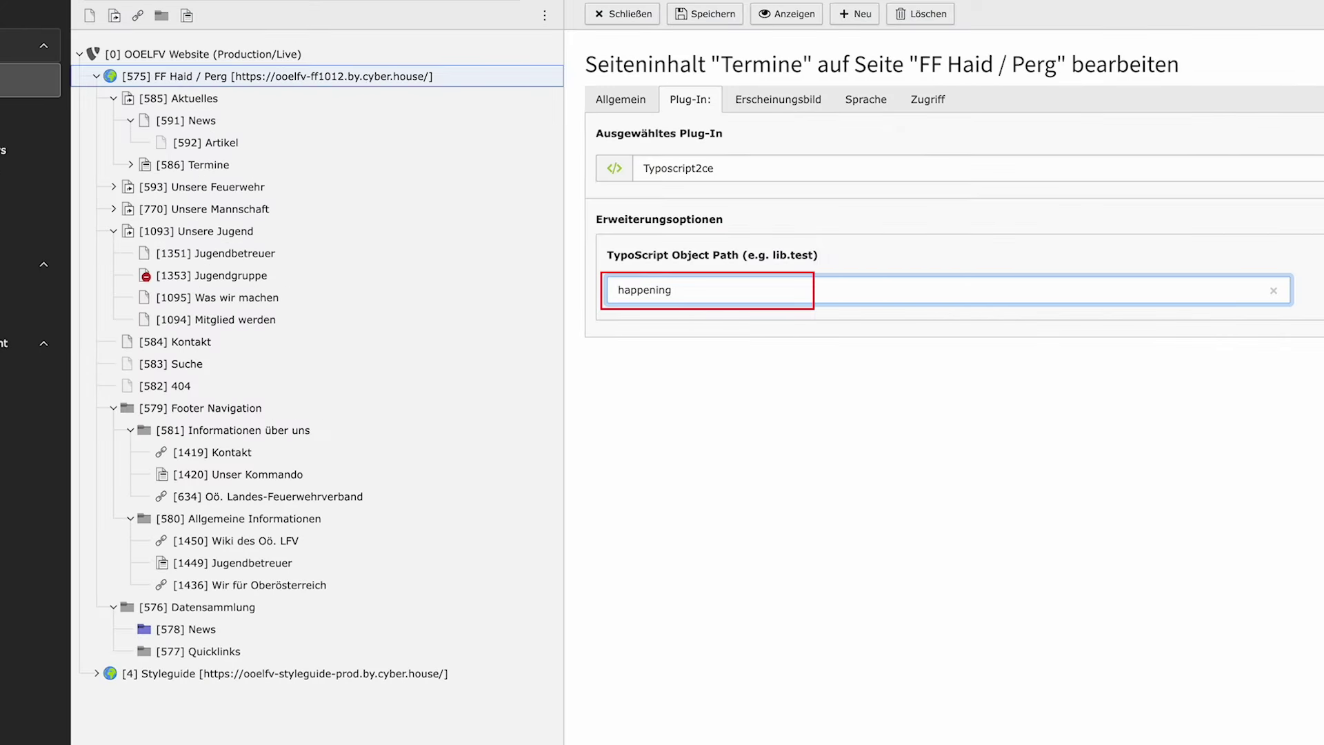
{"action": "type", "text": ".10"}
{"action": "left_click", "coordinate": [705, 14]}
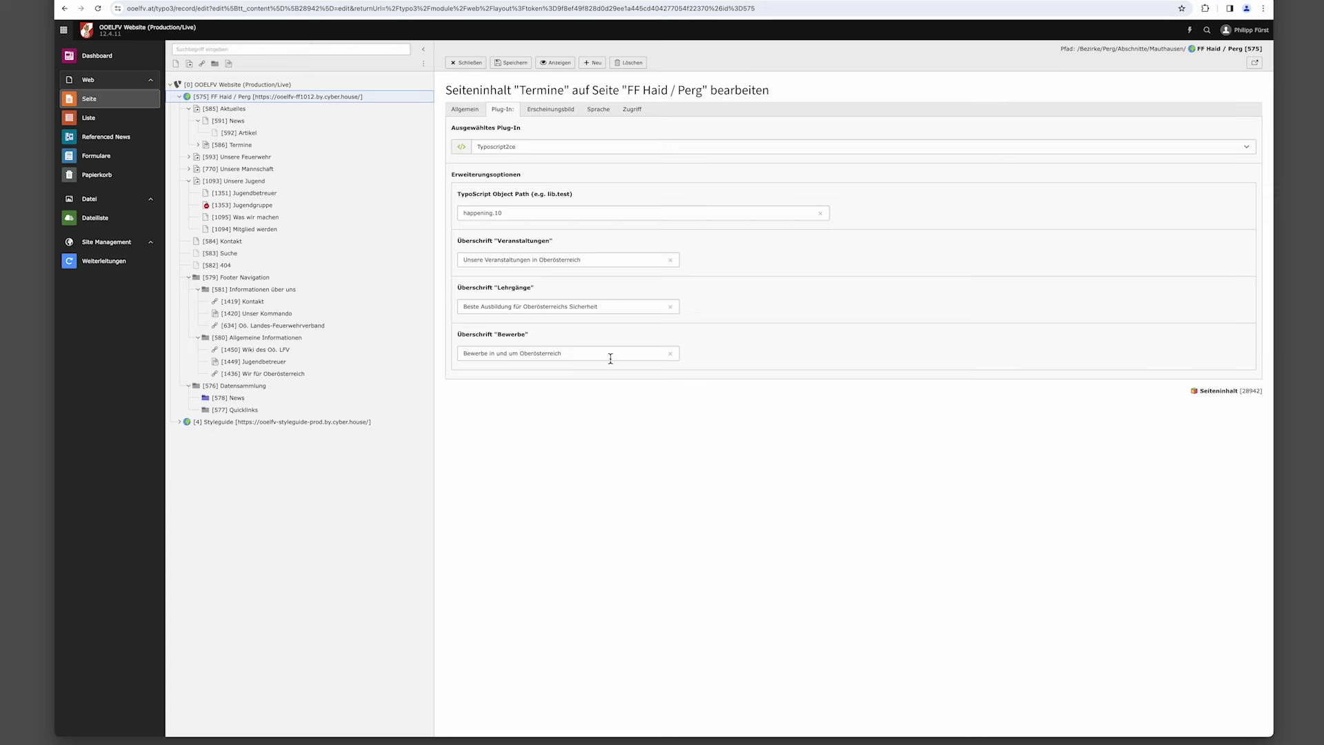
Shorten the three event headings to "Unsere Veranstaltungen", "Beste Ausbildung" and "Bewerbe", and save the element.
{"action": "left_click_drag", "start_coordinate": [583, 260], "coordinate": [530, 261]}
{"action": "key", "text": "BackSpace"}
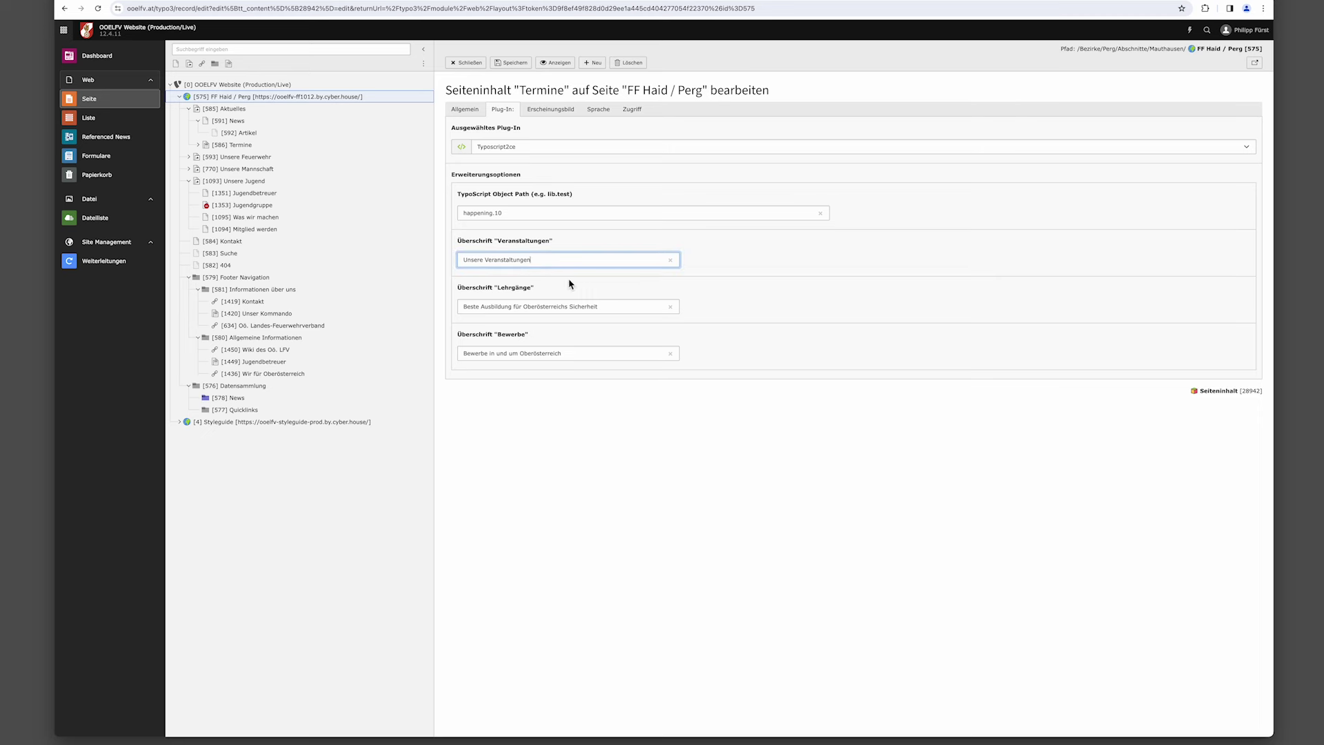
{"action": "left_click_drag", "start_coordinate": [597, 306], "coordinate": [511, 306]}
{"action": "key", "text": "BackSpace"}
{"action": "left_click_drag", "start_coordinate": [573, 358], "coordinate": [486, 354]}
{"action": "key", "text": "BackSpace"}
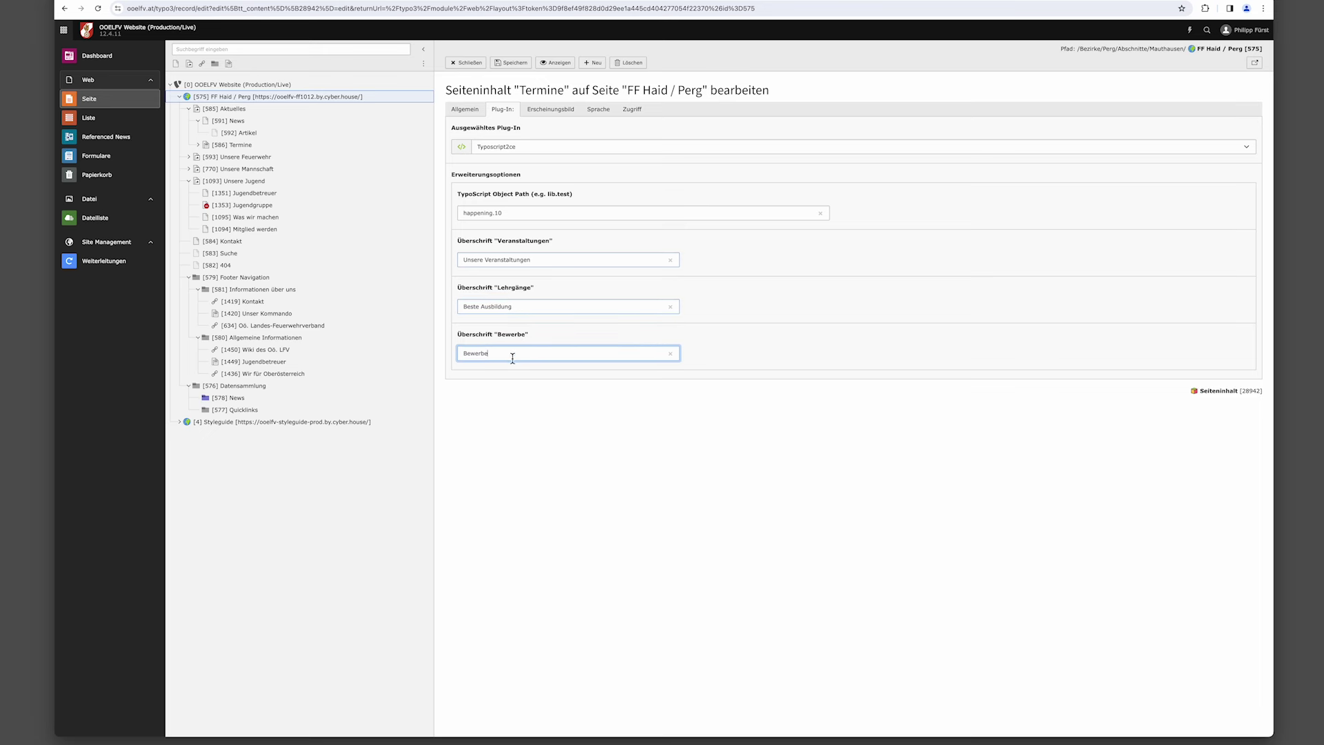
{"action": "left_click", "coordinate": [515, 65]}
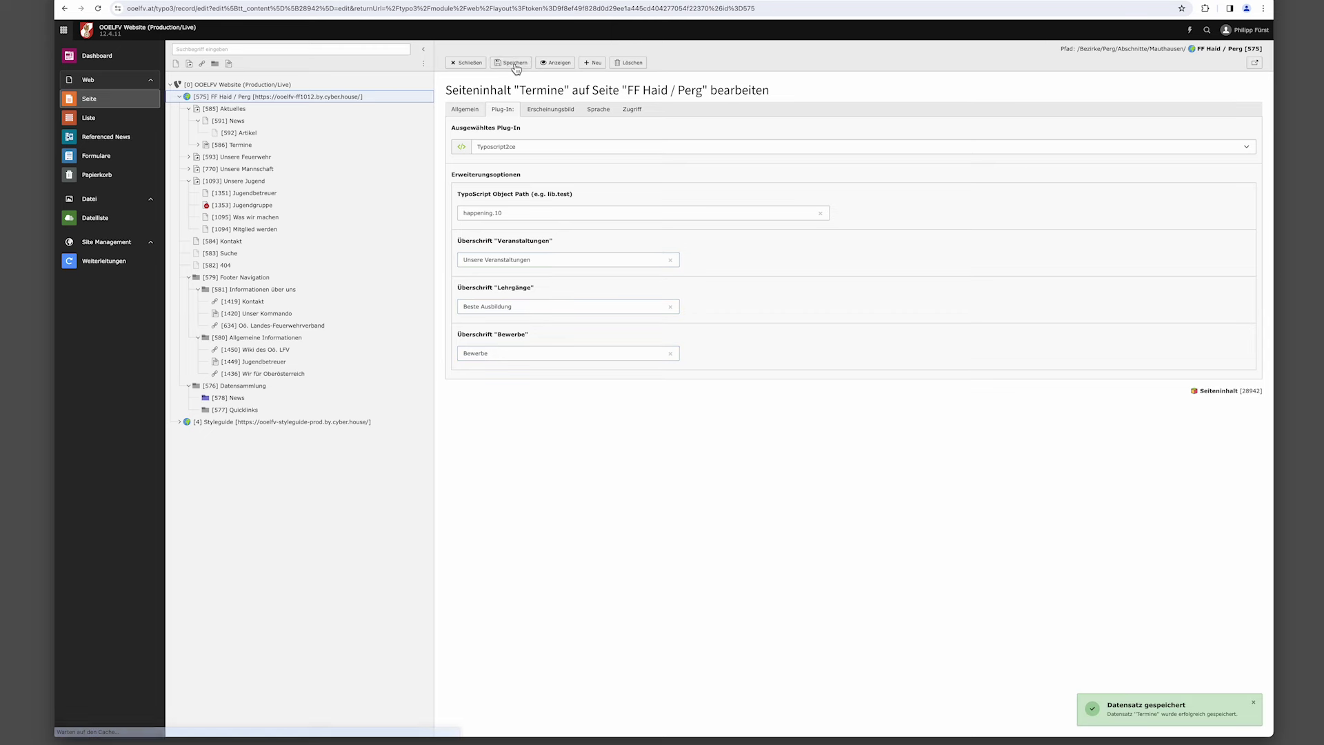
Close the Termine element and view the events section of the FF Haid / Perg homepage on the website.
{"action": "left_click", "coordinate": [472, 65]}
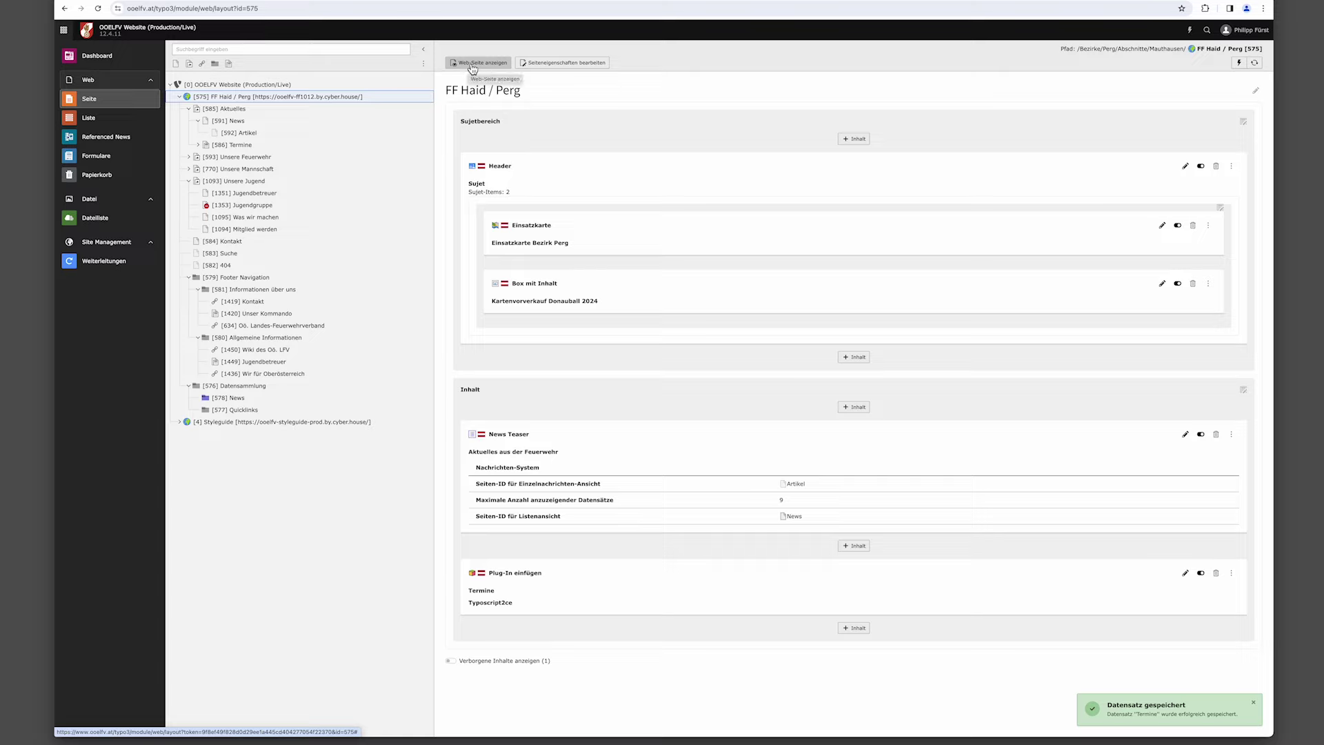
{"action": "left_click", "coordinate": [473, 65]}
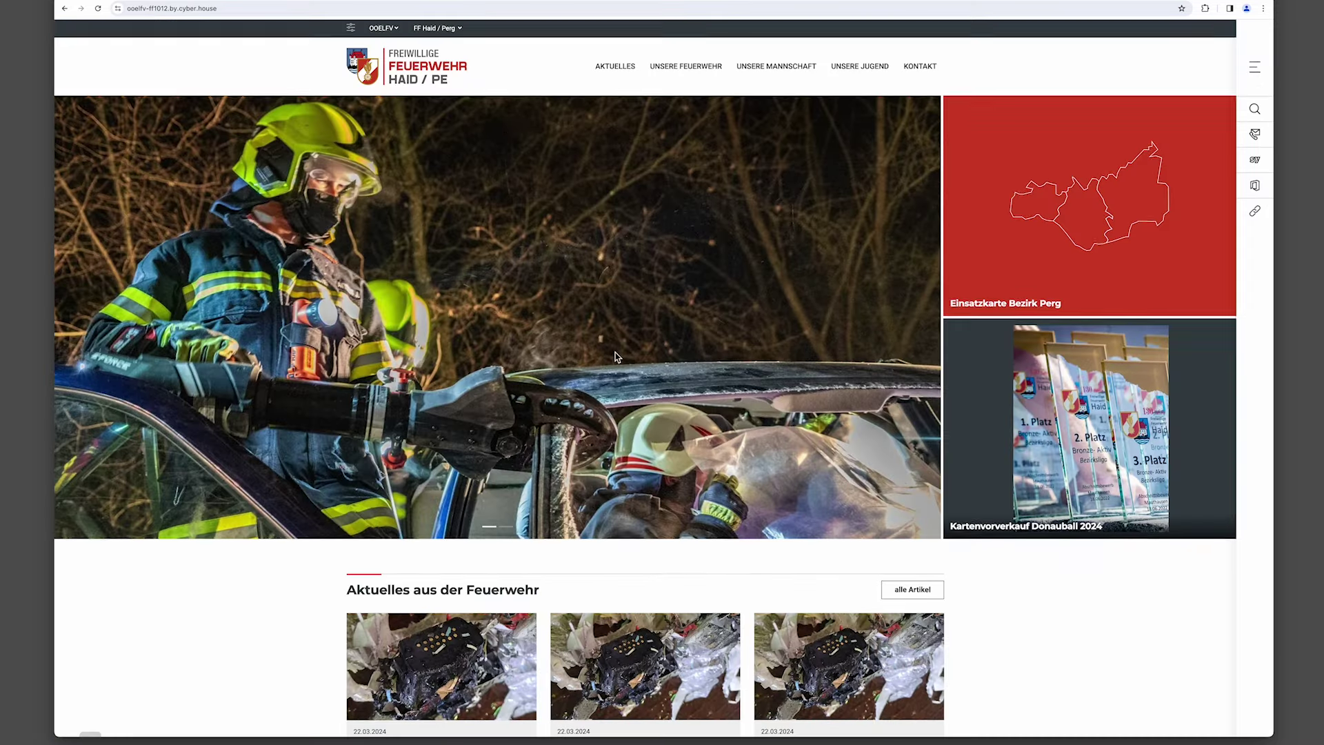
{"action": "scroll", "coordinate": [617, 356], "scroll_direction": "down", "scroll_amount": 4}
{"action": "scroll", "coordinate": [617, 357], "scroll_direction": "down", "scroll_amount": 3}
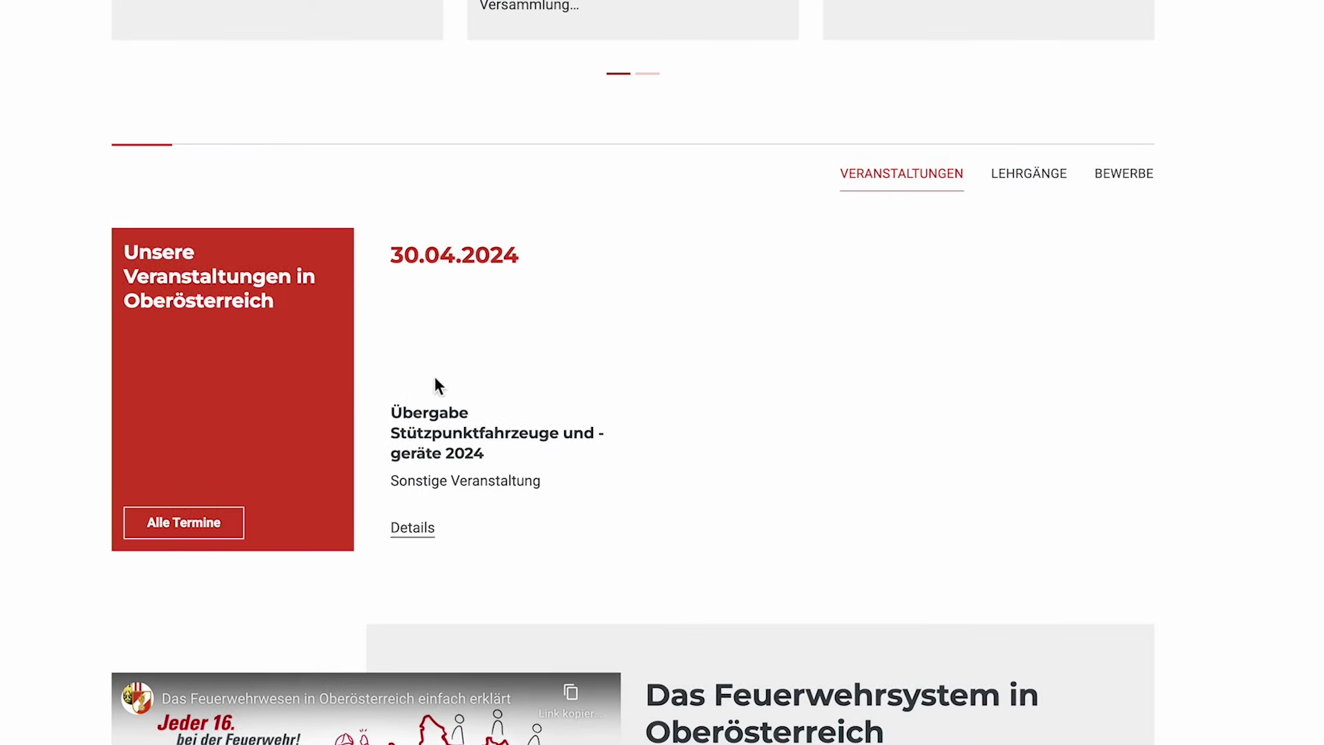
Examine the Lehrgänge and Bewerbe listings in the events section, paging through their entries and checking the heading.
{"action": "left_click", "coordinate": [1044, 183]}
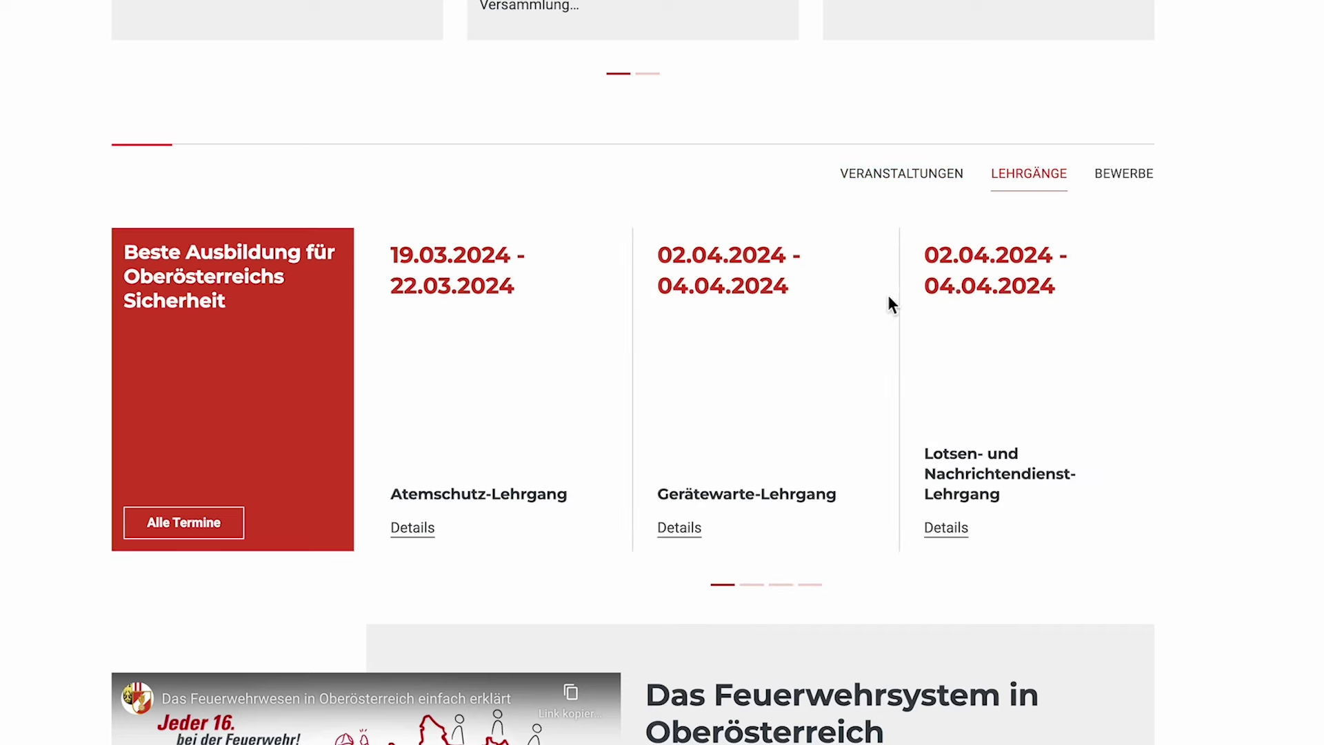
{"action": "left_click", "coordinate": [759, 592]}
{"action": "left_click", "coordinate": [790, 592]}
{"action": "left_click", "coordinate": [817, 592]}
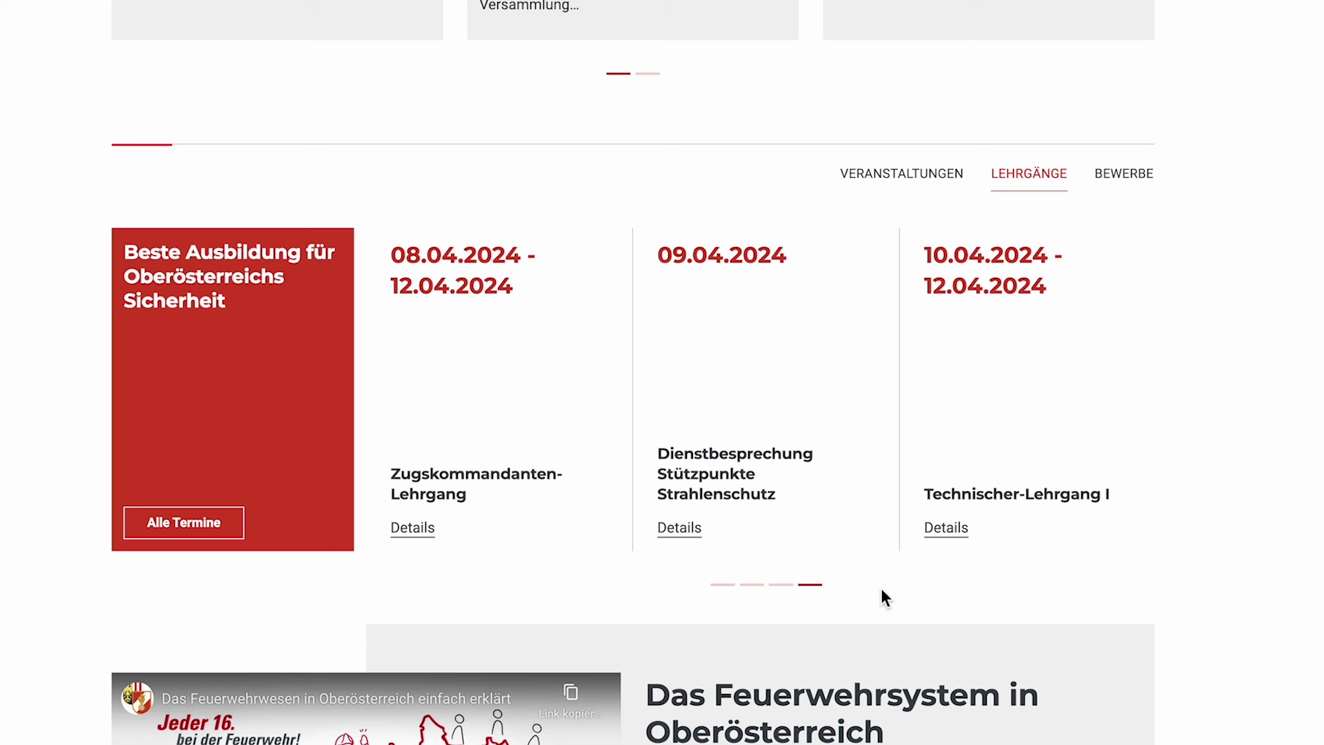
{"action": "left_click", "coordinate": [1134, 181]}
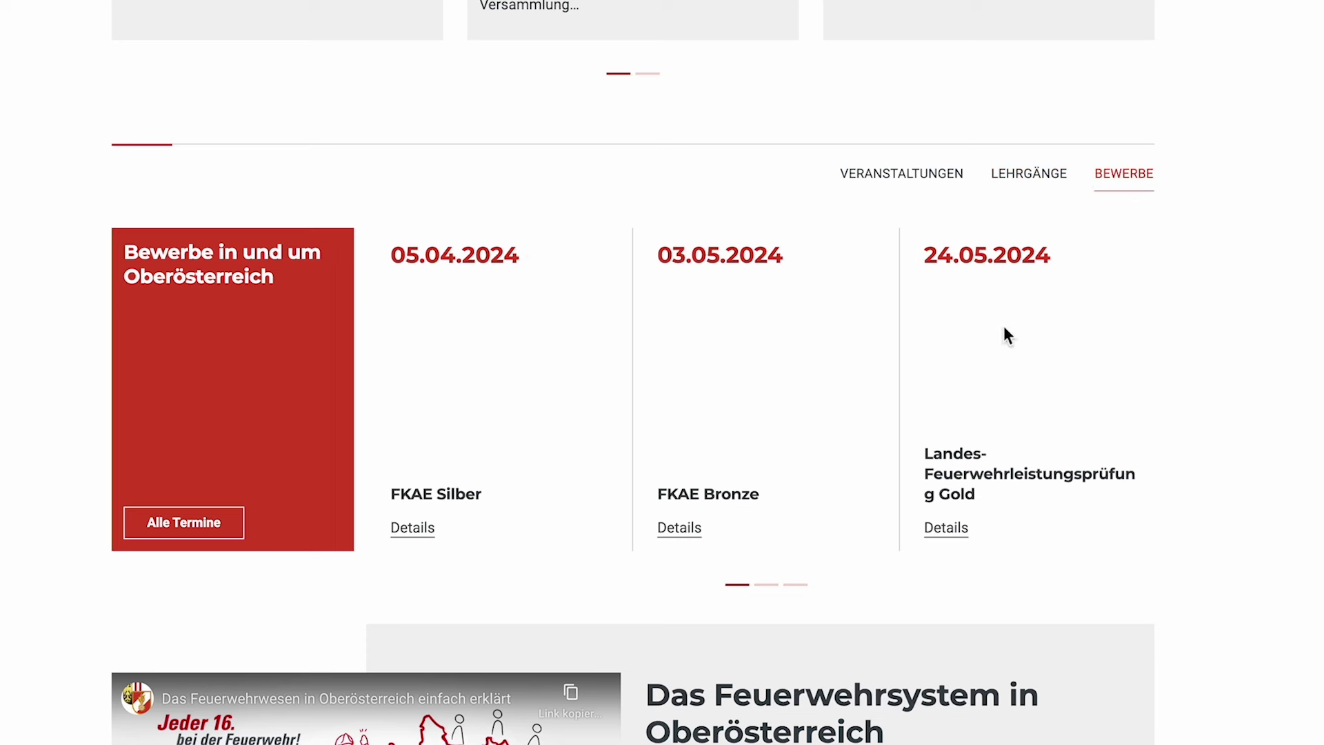
{"action": "left_click", "coordinate": [765, 585]}
{"action": "left_click", "coordinate": [796, 584]}
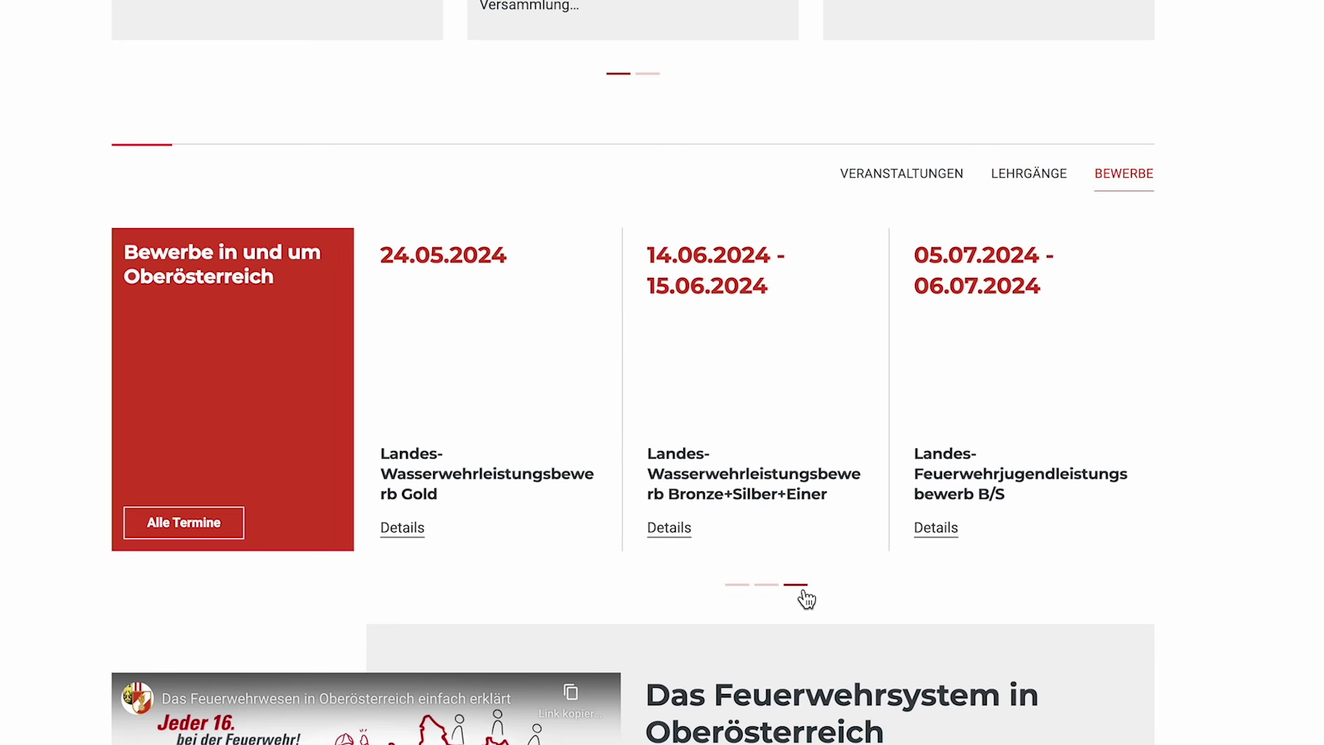
{"action": "left_click_drag", "start_coordinate": [279, 280], "coordinate": [111, 265]}
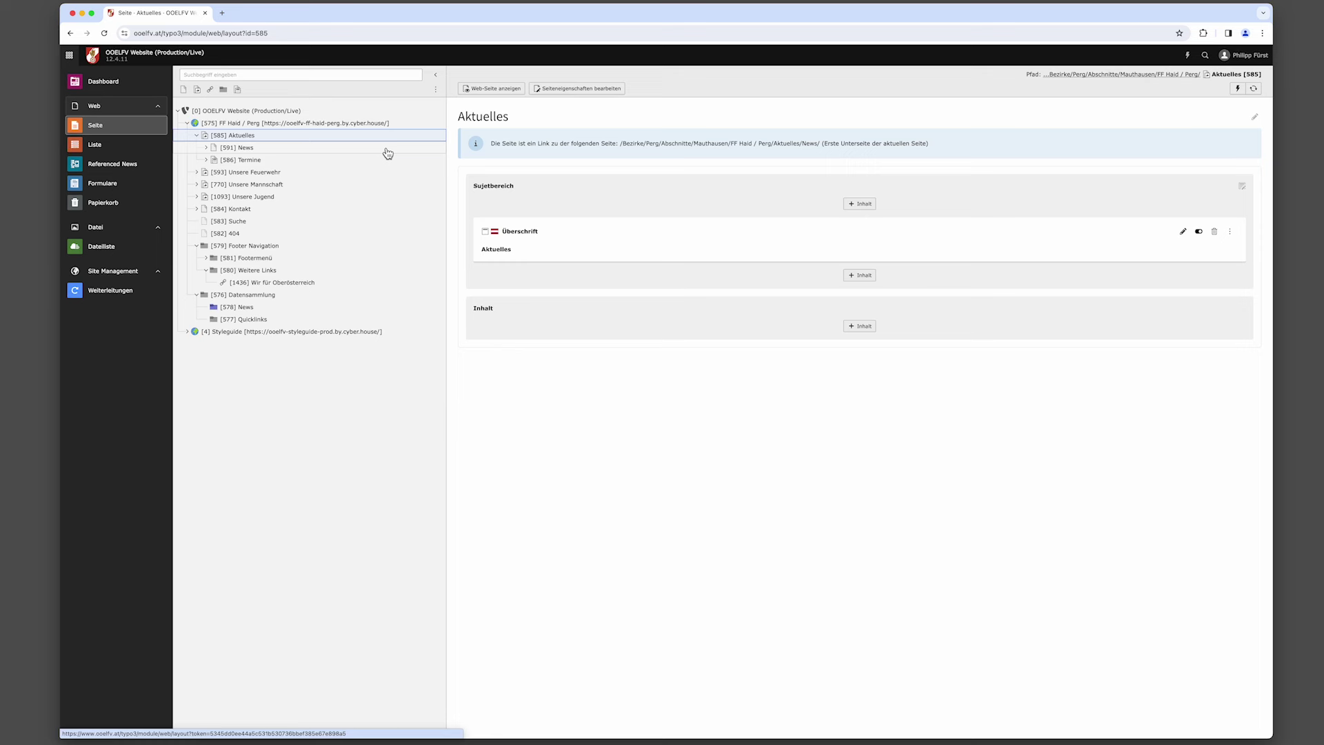
List the records in the News folder under Datensammlung and unhide the article "ABSCHNITTSBEWERB DER FF HAID ERFOLGREICH „GELAUFEN“".
{"action": "left_click", "coordinate": [347, 314]}
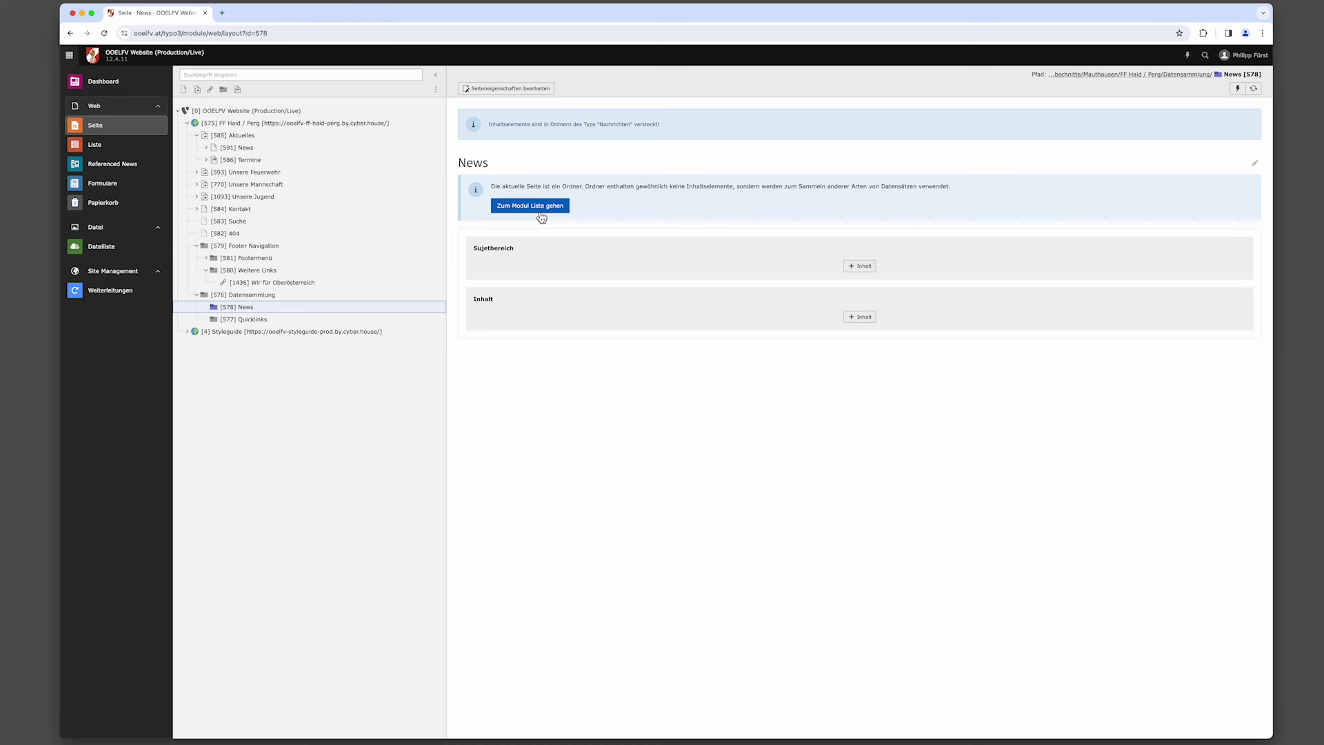
{"action": "left_click", "coordinate": [92, 147]}
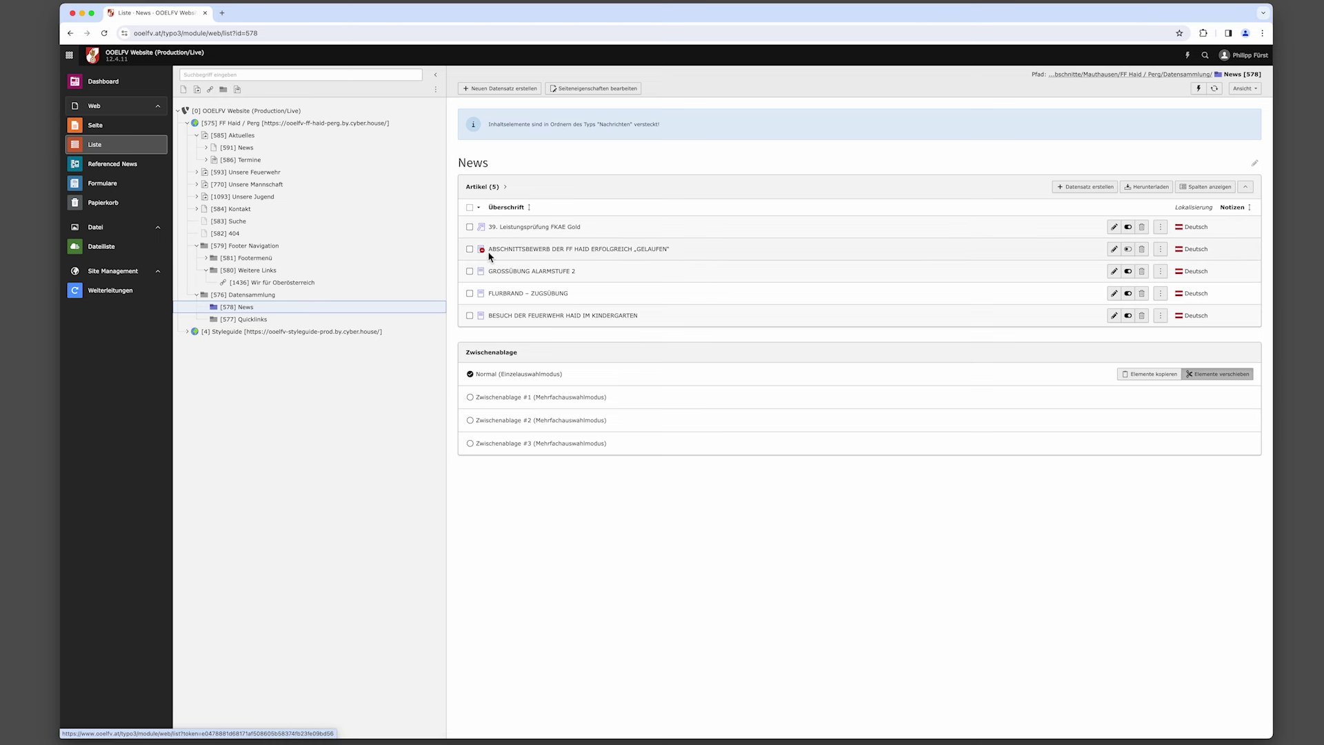
{"action": "mouse_move", "coordinate": [489, 255]}
{"action": "left_click", "coordinate": [1134, 254]}
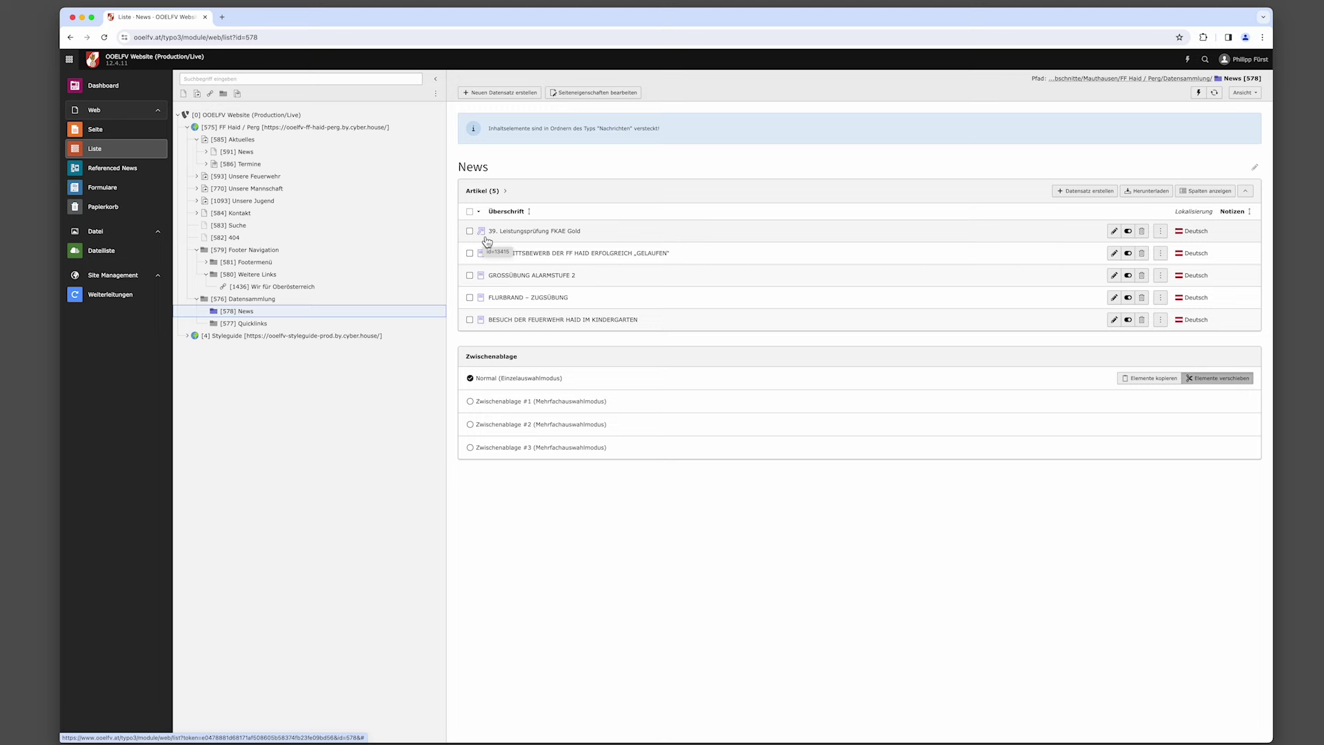
Create a new Artikel record in the News folder with the heading "Zugsübung".
{"action": "left_click", "coordinate": [505, 97]}
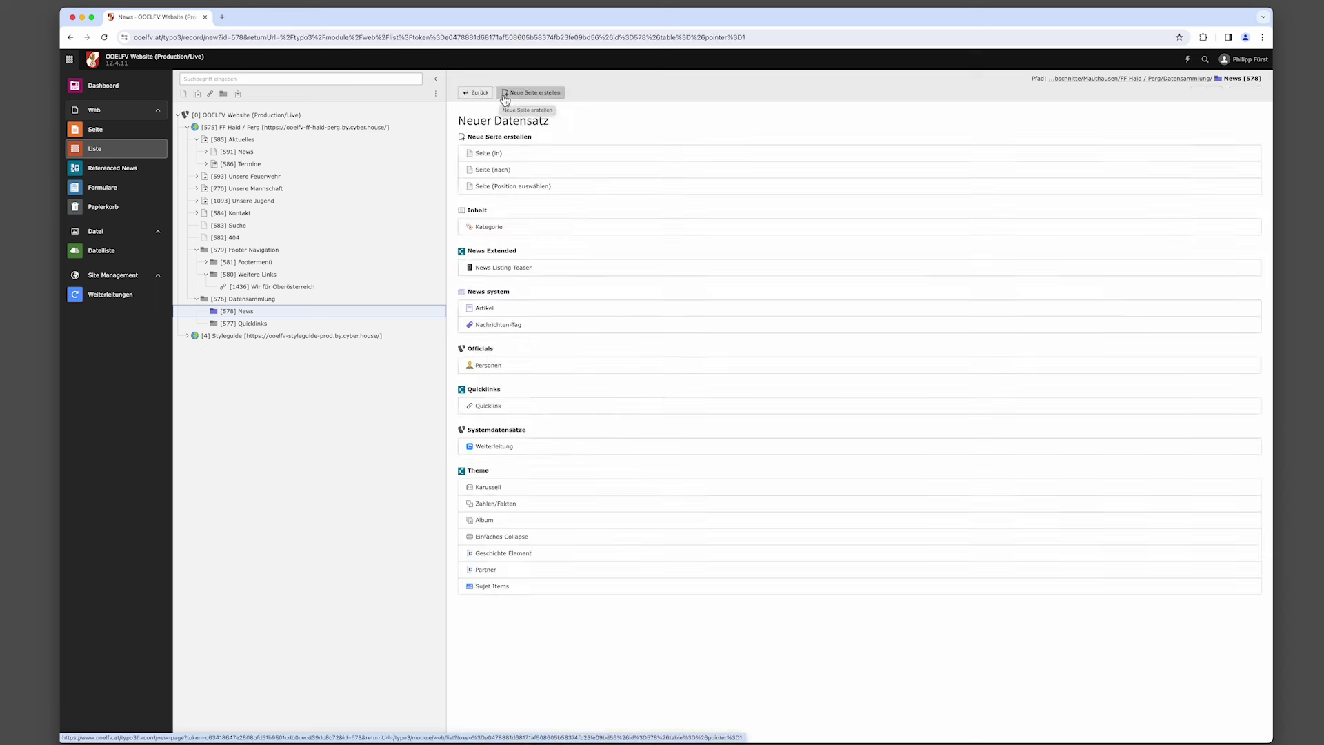
{"action": "left_click", "coordinate": [492, 314]}
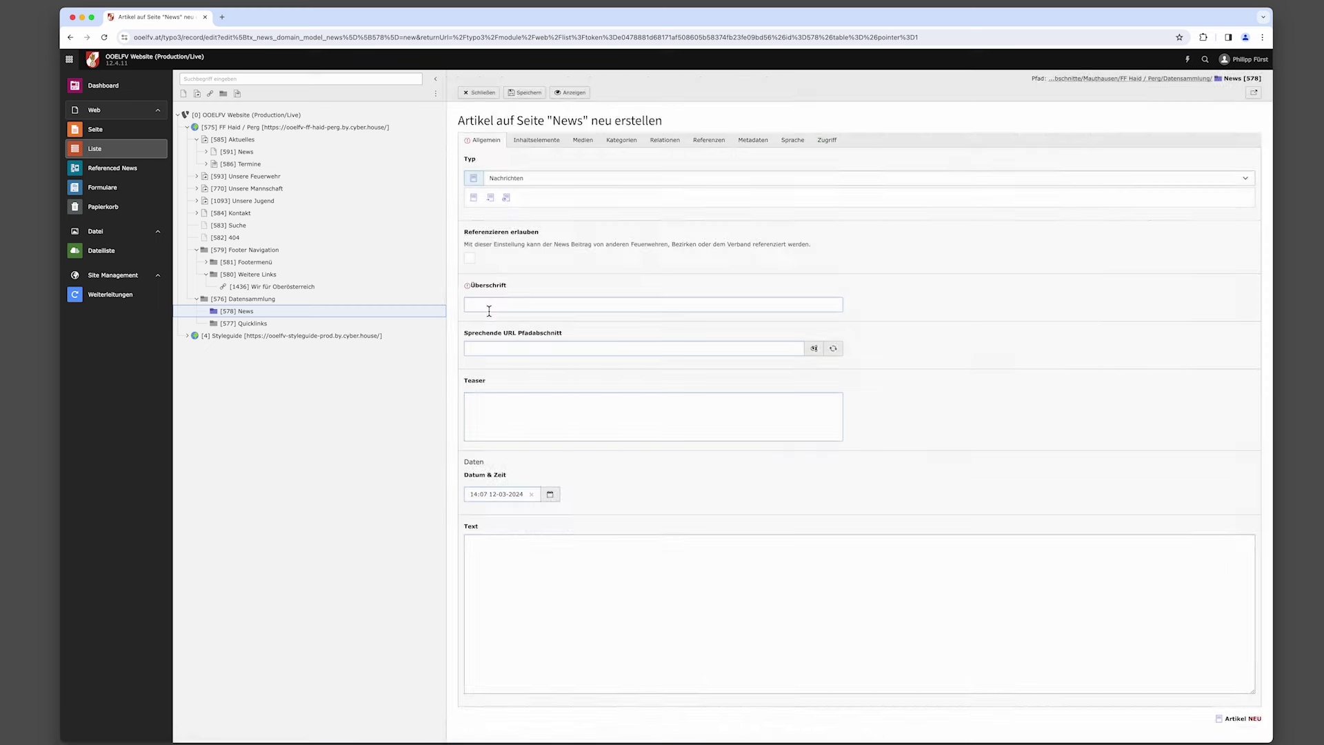
{"action": "left_click", "coordinate": [497, 307]}
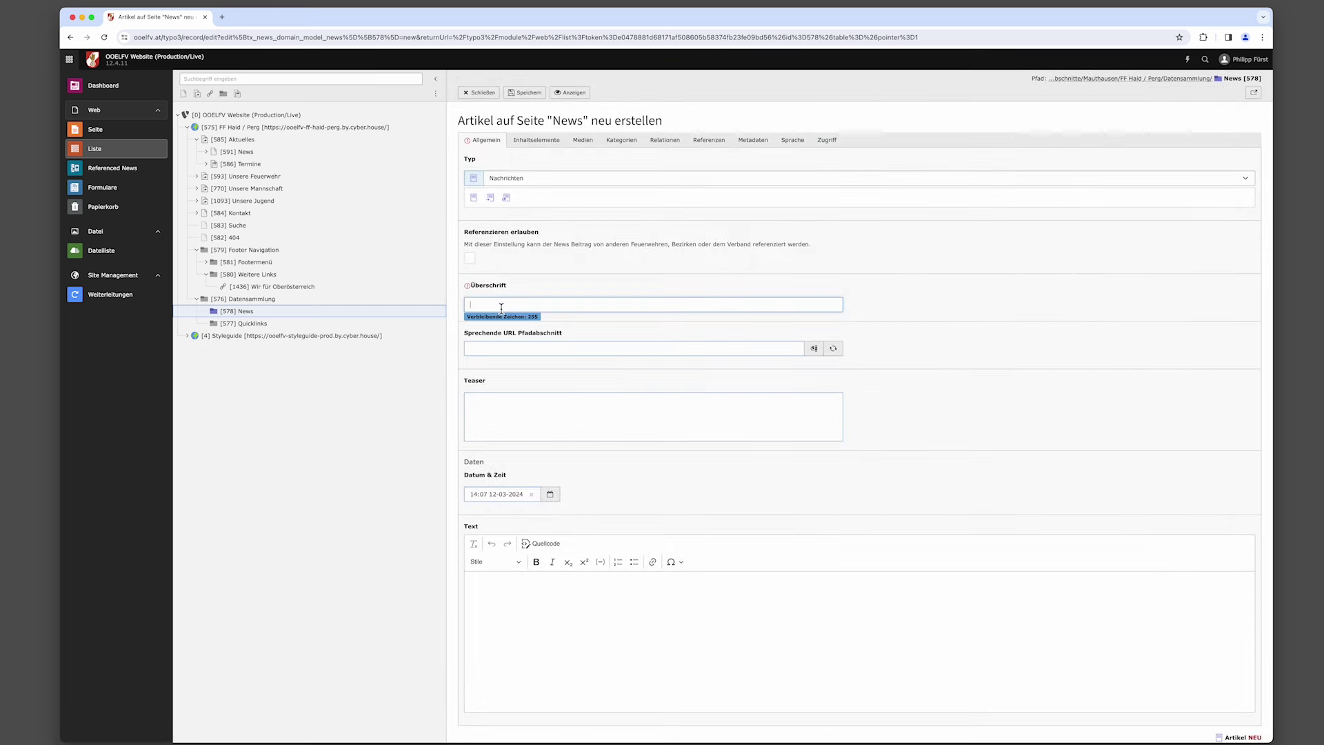
{"action": "type", "text": "Zugsübung"}
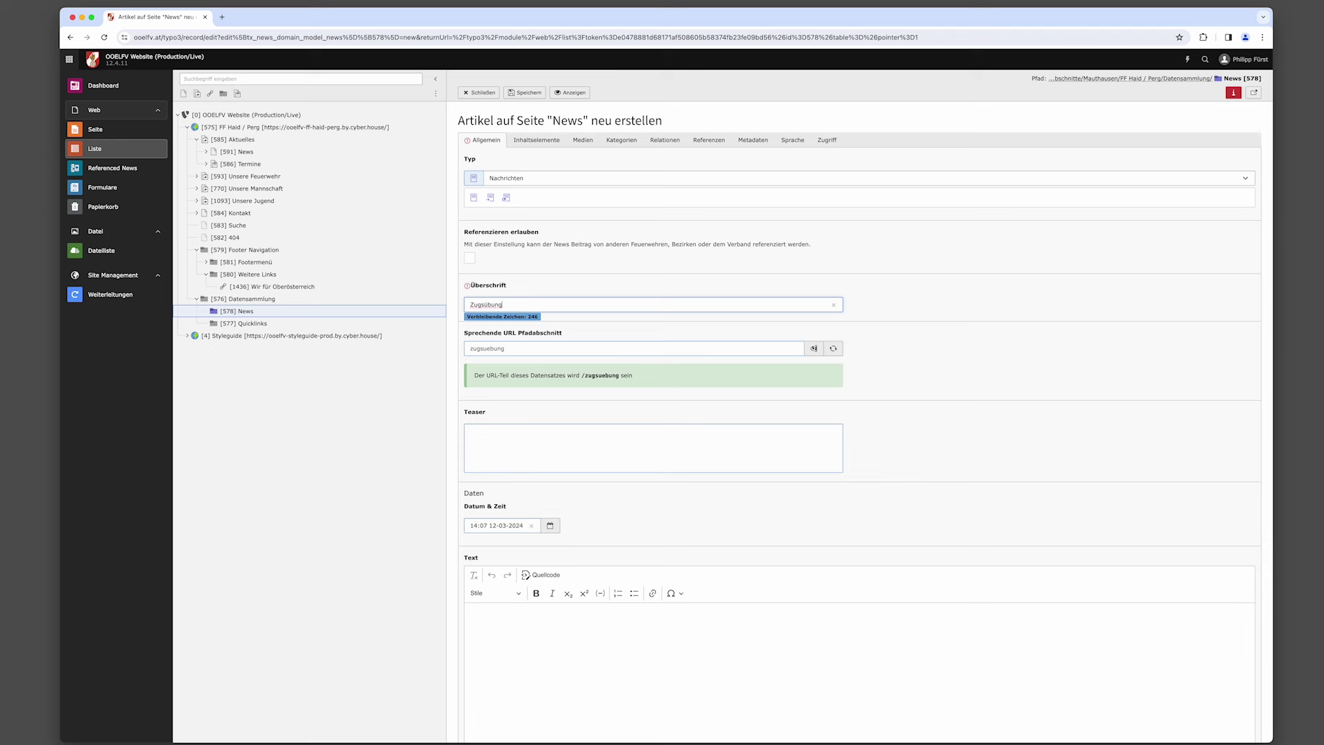
Fill the article's teaser with placeholder text beginning "Lorem ipsum dolor sit amet, consetetur sadipscing elitr".
{"action": "left_click", "coordinate": [505, 432]}
{"action": "type", "text": "Lorem ipsum dolor sit amet, consetetur sadipscing elitr, sed diam nonumy eirmod tempor invidunt ut labore et dolore magna aliquyam erat, sed diam voluptua. Lorem ipsum dolor sit amet, consetetur sadipscing elitr, sed diam nonumy eirmod tempor invidunt ut labore et dolore magna aliquyam erat, sed diam voluptua."}
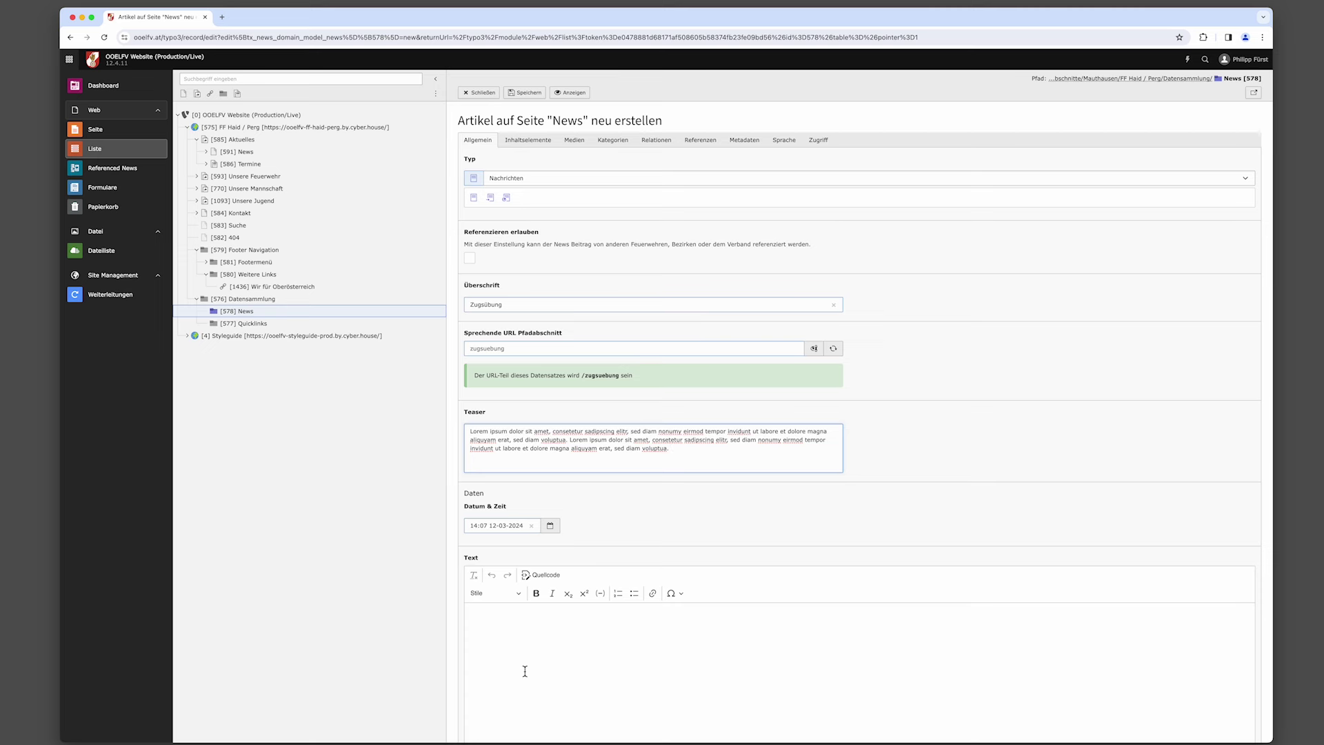
{"action": "scroll", "coordinate": [526, 671], "scroll_direction": "down", "scroll_amount": 1}
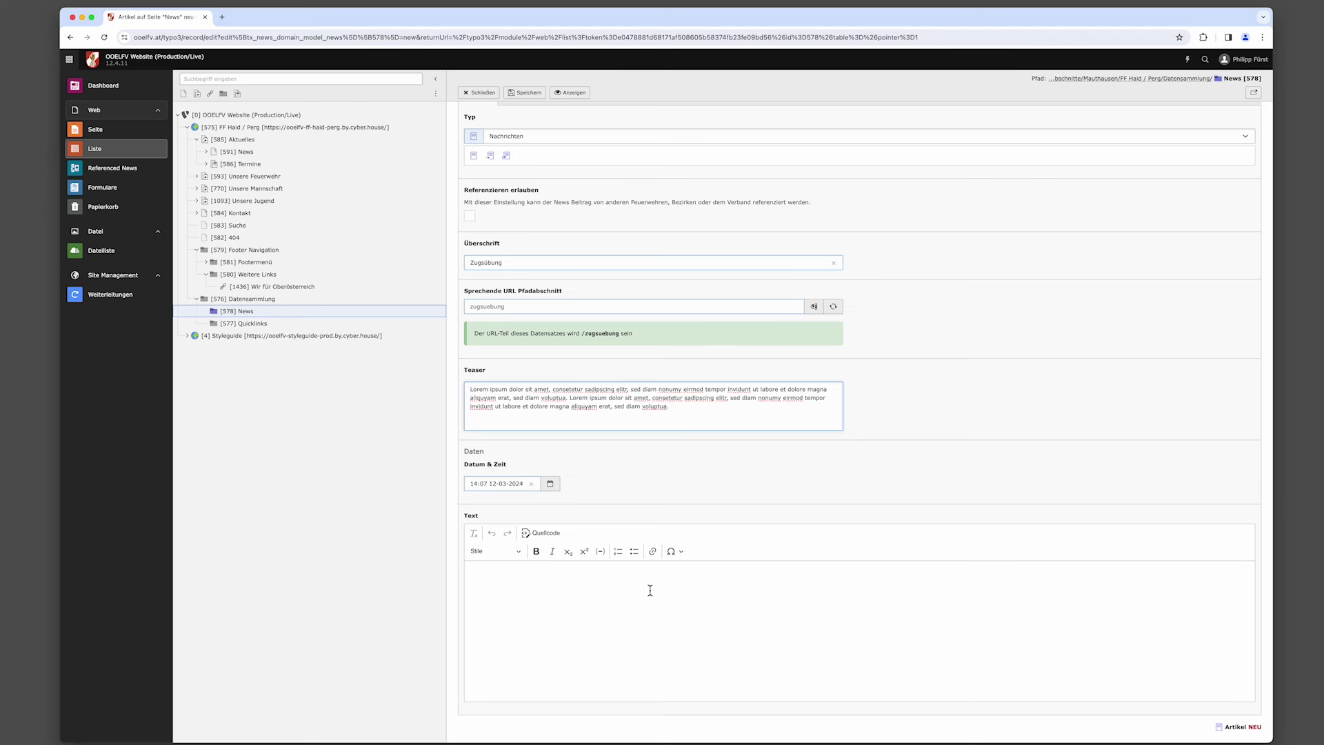
{"action": "scroll", "coordinate": [621, 581], "scroll_direction": "up", "scroll_amount": 1}
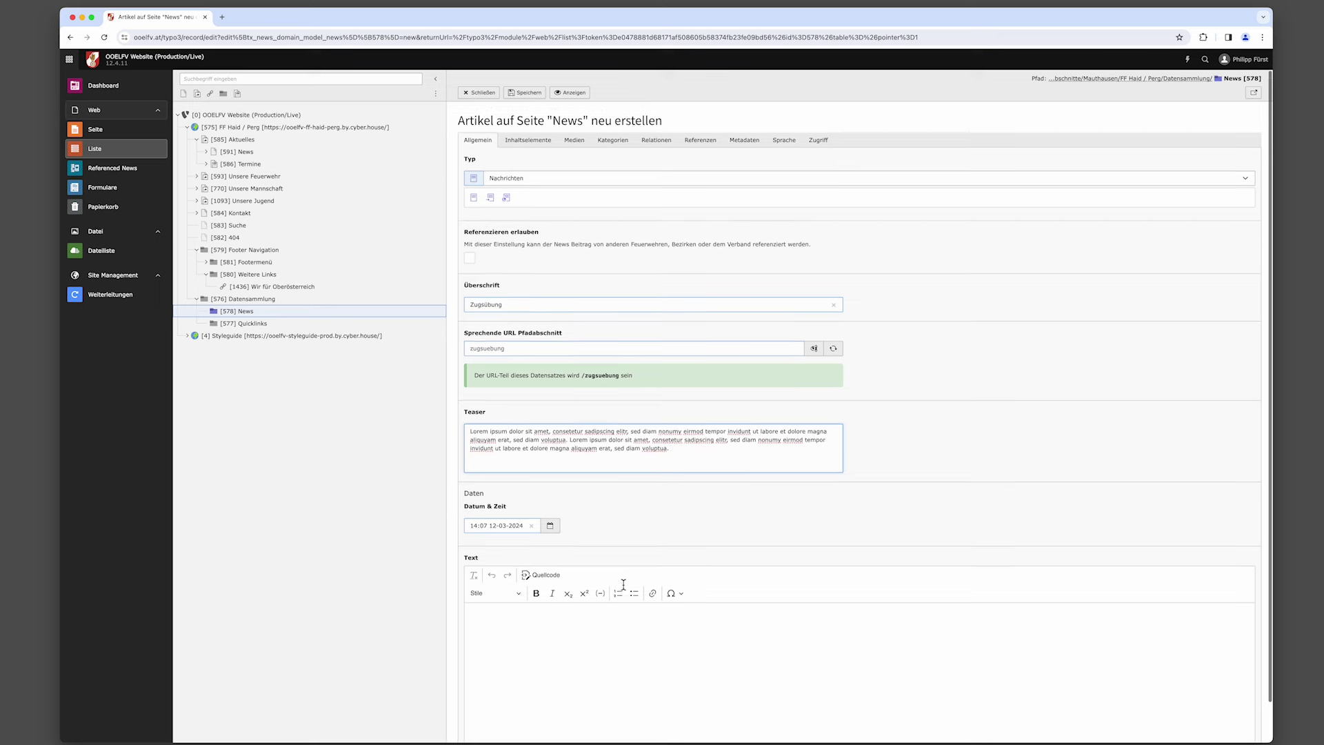
Add a content element of type Text & Medien to the article.
{"action": "left_click", "coordinate": [539, 146]}
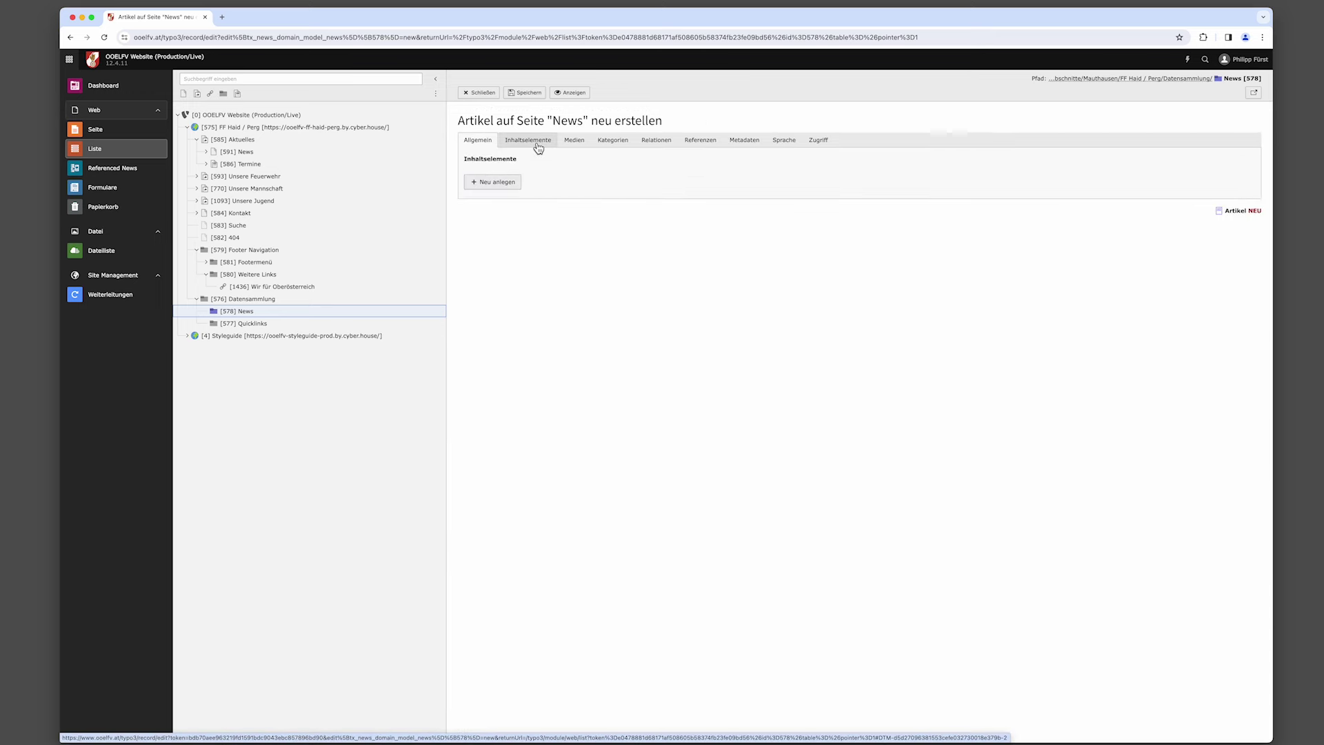
{"action": "left_click", "coordinate": [505, 182]}
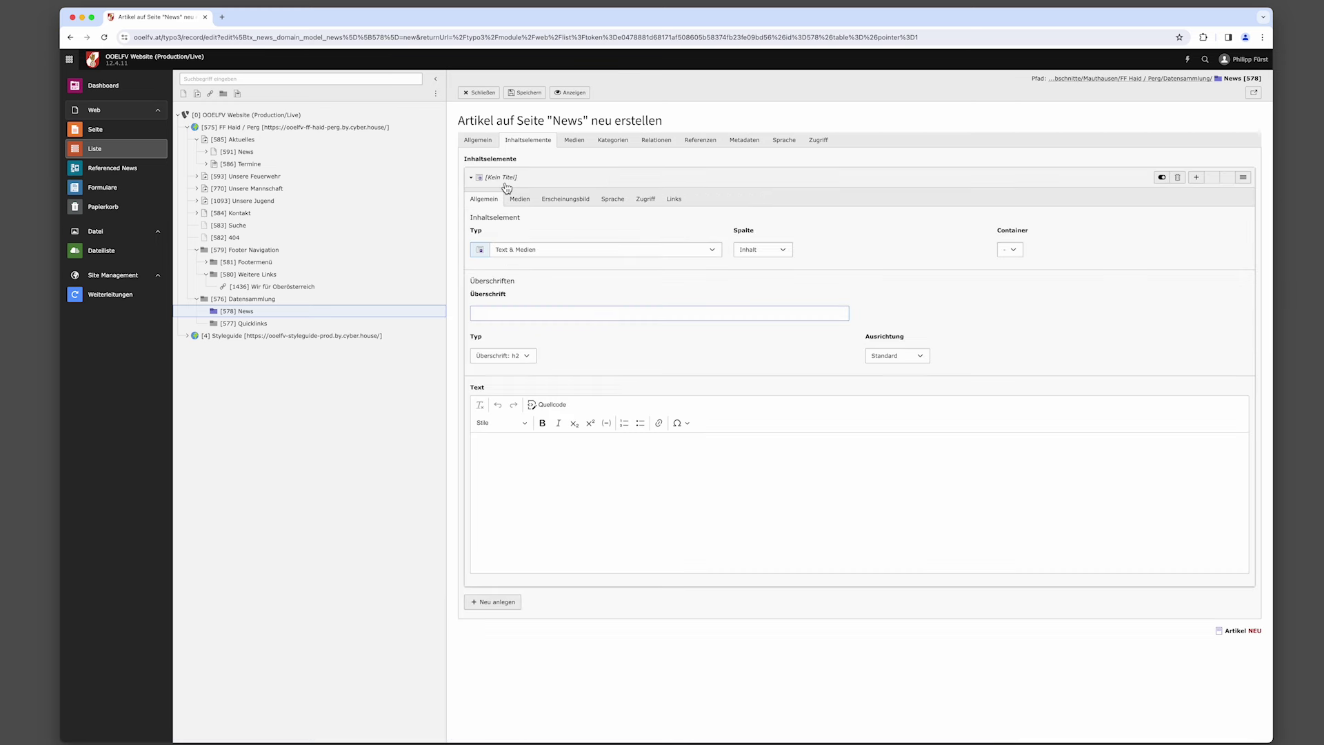
{"action": "left_click", "coordinate": [714, 252]}
{"action": "left_click", "coordinate": [714, 250]}
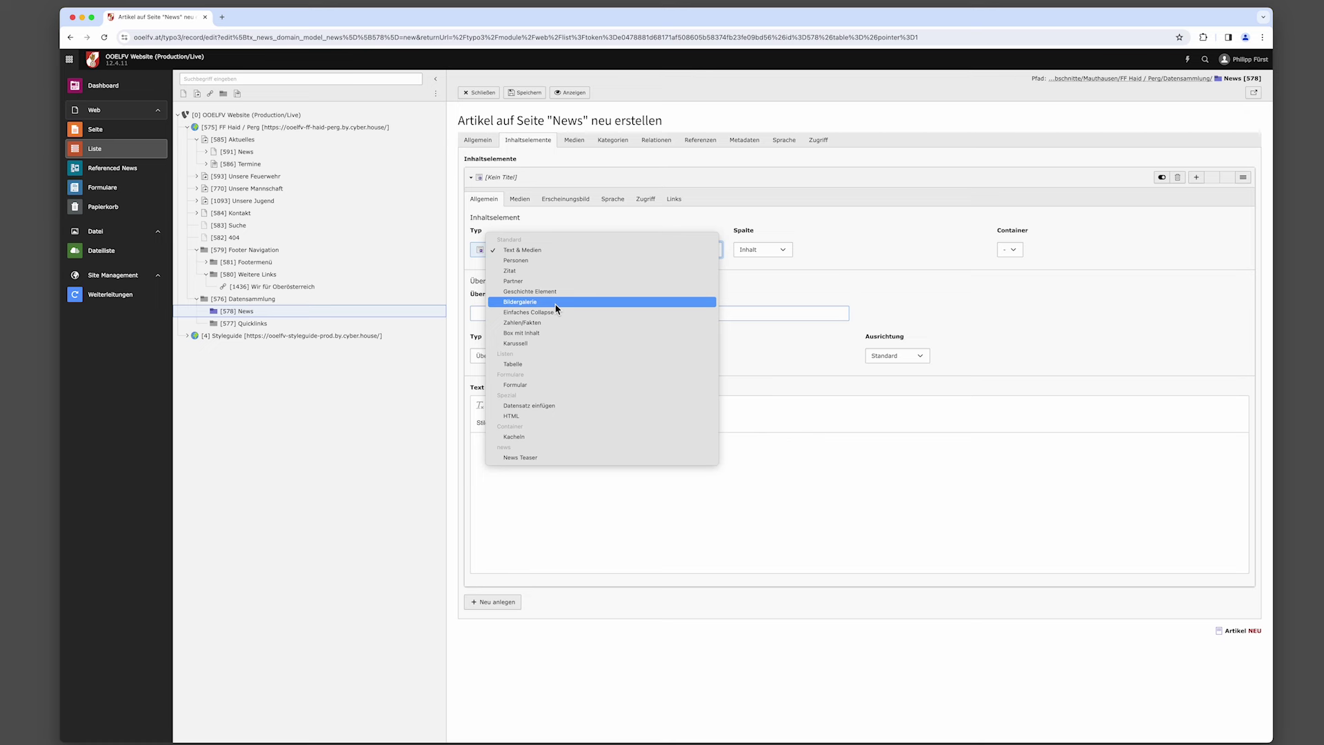
{"action": "left_click", "coordinate": [532, 253]}
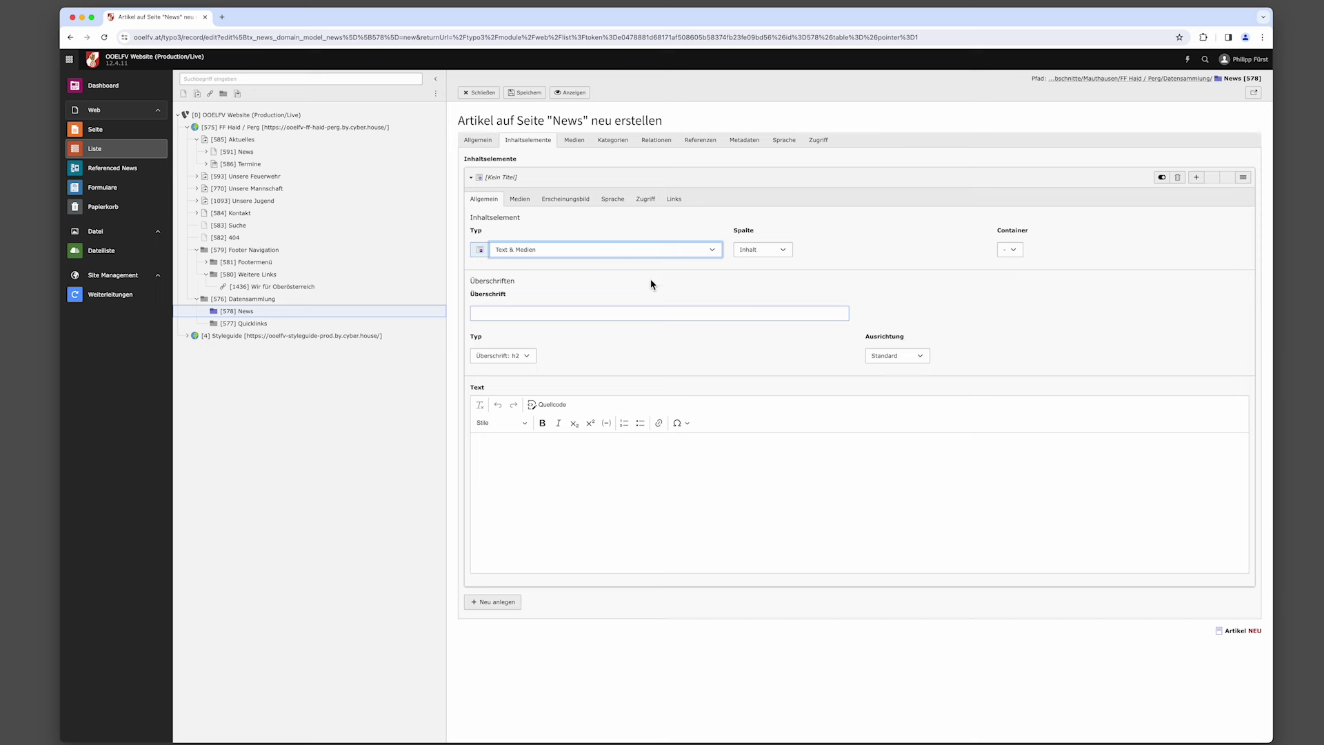
Set the content element's heading to "Lorem ipsum dolor sit amet, consetetur sadipscing elitr" and fill its text with Lorem ipsum placeholder paragraphs.
{"action": "left_click", "coordinate": [572, 201]}
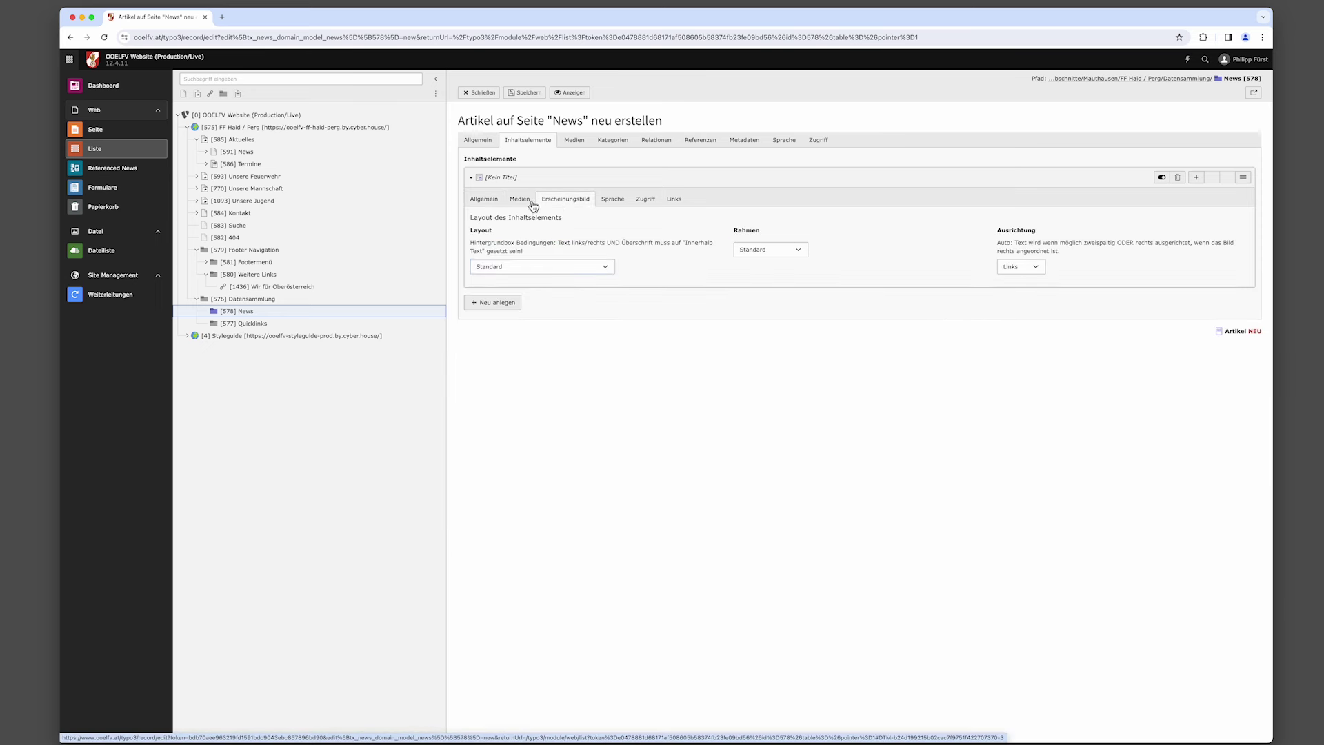
{"action": "left_click", "coordinate": [491, 201]}
{"action": "left_click", "coordinate": [569, 316]}
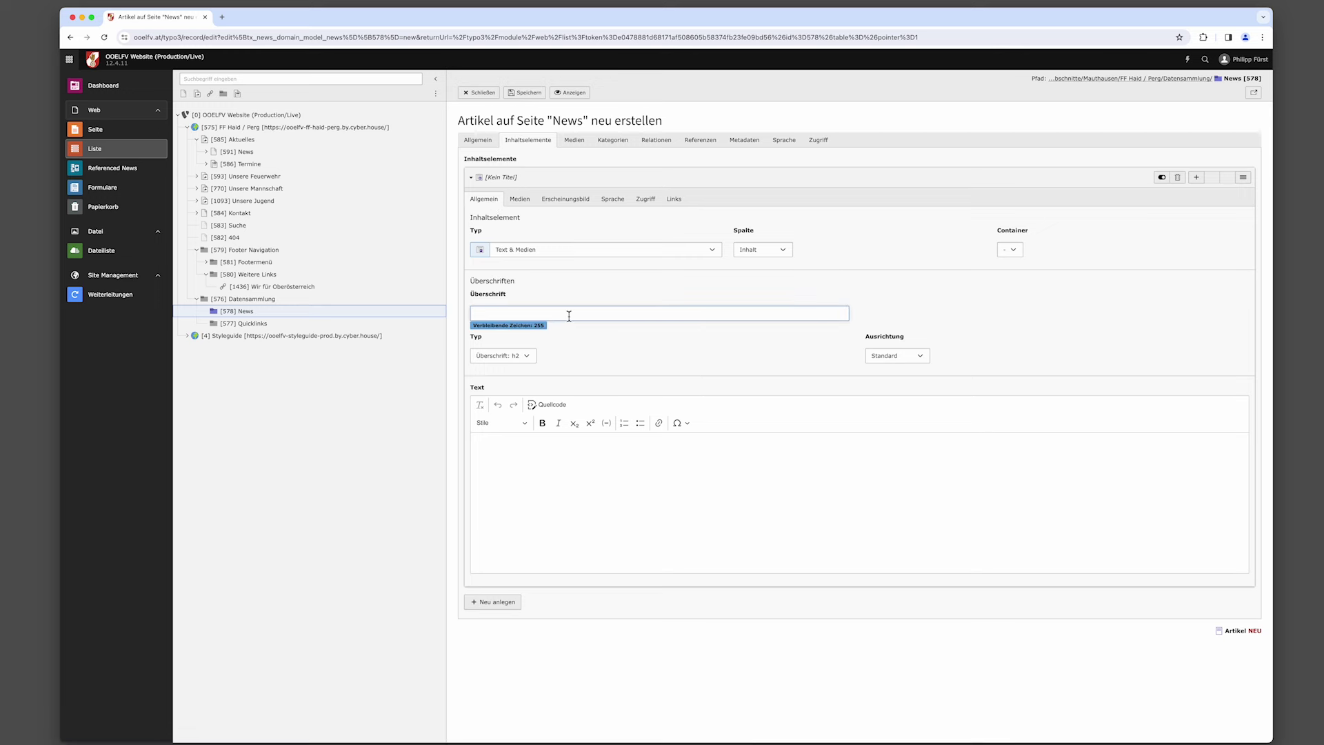
{"action": "type", "text": "Lorem ipsum dolor sit amet, consetetur sadipscing elitr"}
{"action": "left_click", "coordinate": [528, 459]}
{"action": "type", "text": "Lorem ipsum dolor sit amet, consetetur sadipscing elitr, sed diam nonumy eirmod tempor invidunt ut labore et dolore magna aliquyam erat, sed diam voluptua. Lorem ipsum dolor sit amet, consetetur sadipscing elitr, sed diam nonumy eirmod tempor invidunt ut labore et dolore magna aliquyam erat, sed diam voluptua. Lorem ipsum dolor sit amet, consetetur sadipscing elitr, sed diam nonumy eirmod tempor invidunt ut labore et dolore magna aliquyam erat, sed diam voluptua. Lorem ipsum dolor sit amet, consetetur sadipscing elitr, sed diam nonumy eirmod tempor invidunt ut labore et dolore magna aliquyam erat, sed diam voluptua. Lorem ipsum dolor sit amet, consetetur sadipscing elitr, sed diam nonumy eirmod tempor invidunt ut labore et dolore magna aliquyam erat, sed diam voluptua."}
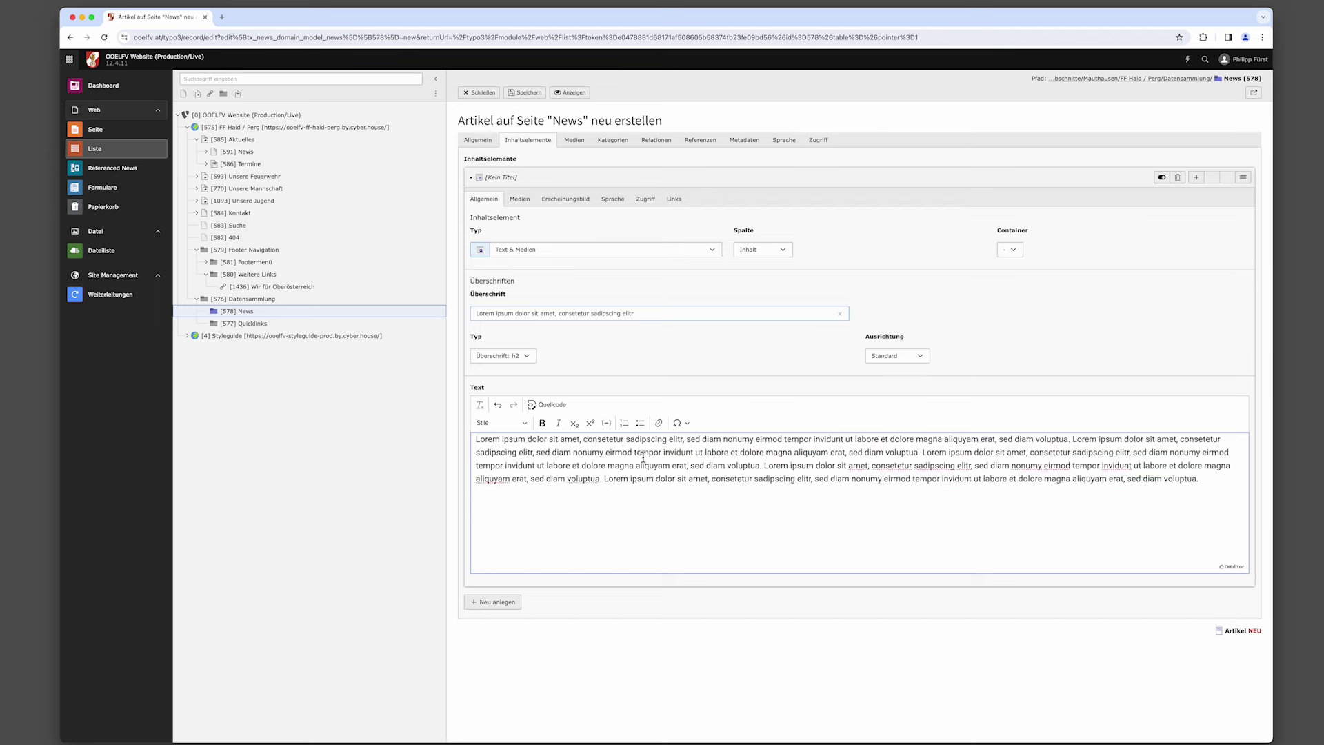
Add the image 20220218_Zugsuebung_FF_Haid-01390.jpg from the 20220218_Zugsuebung folder to the content element's media.
{"action": "left_click", "coordinate": [522, 202]}
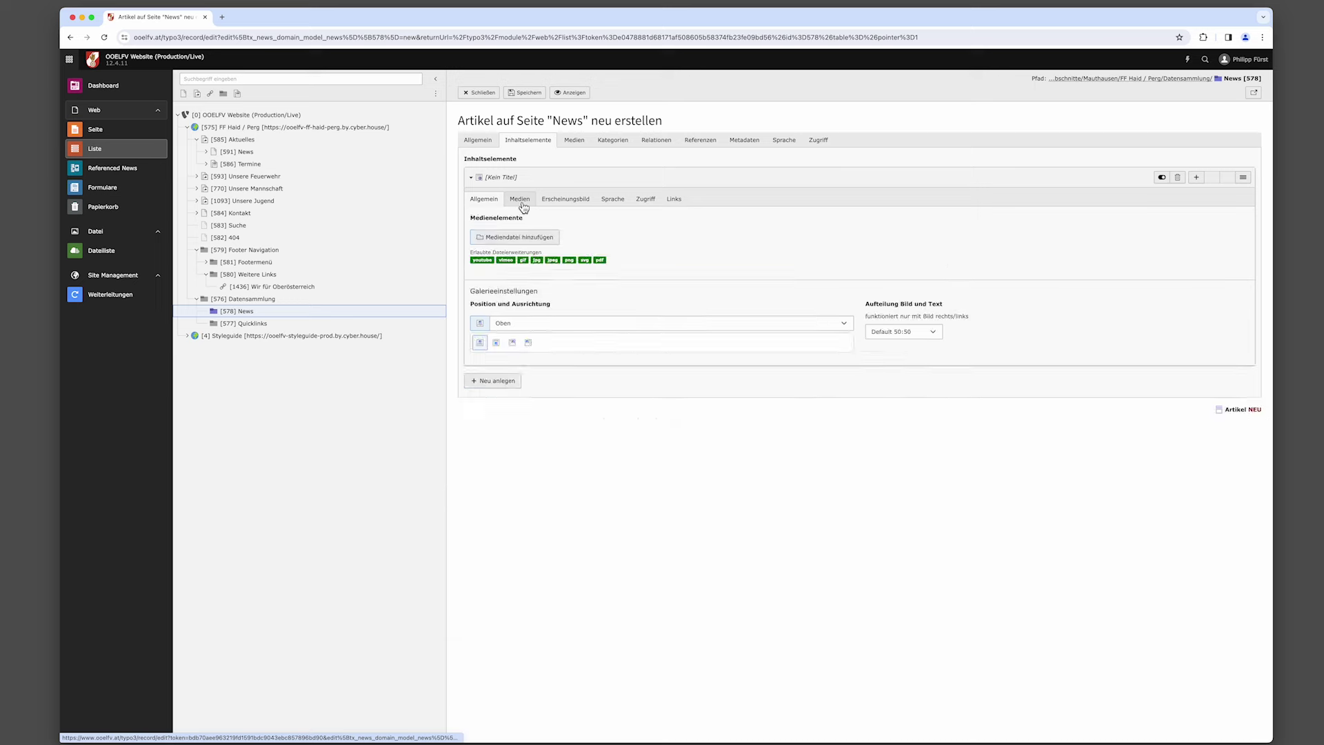
{"action": "left_click", "coordinate": [549, 241]}
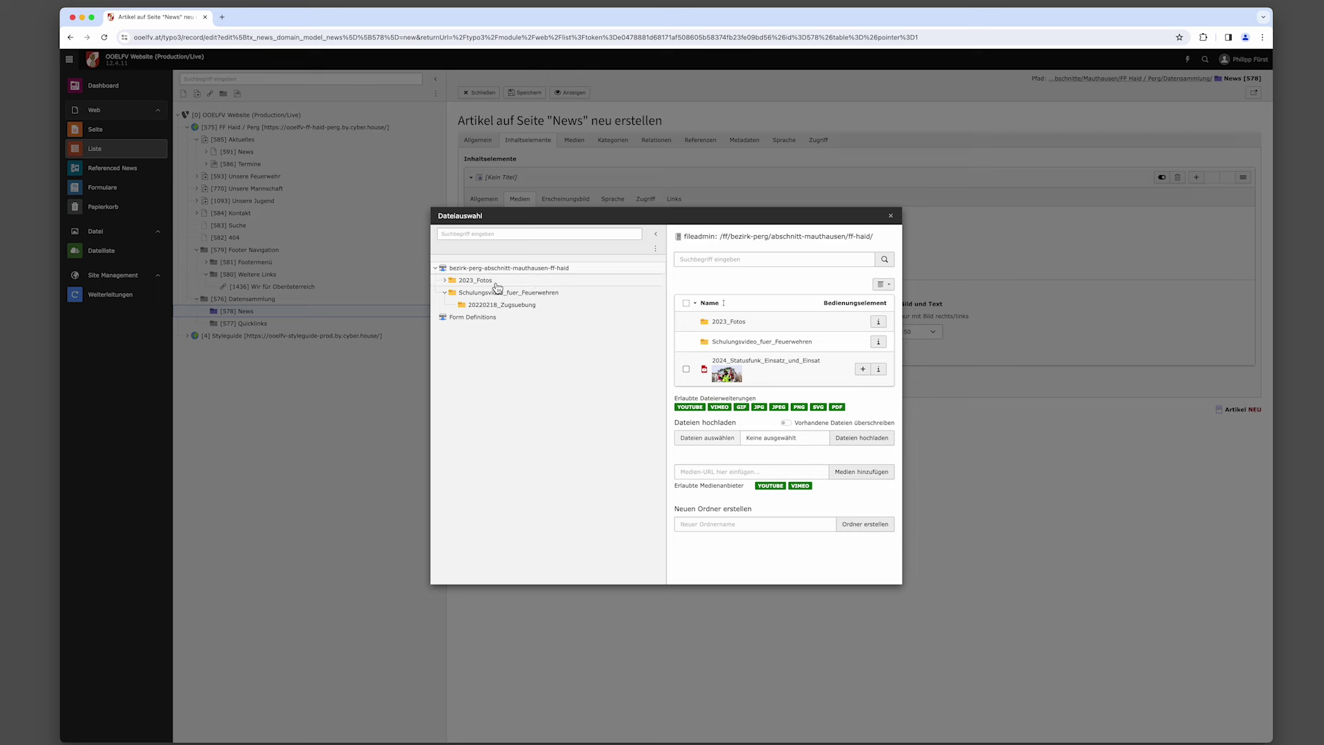
{"action": "left_click", "coordinate": [511, 312]}
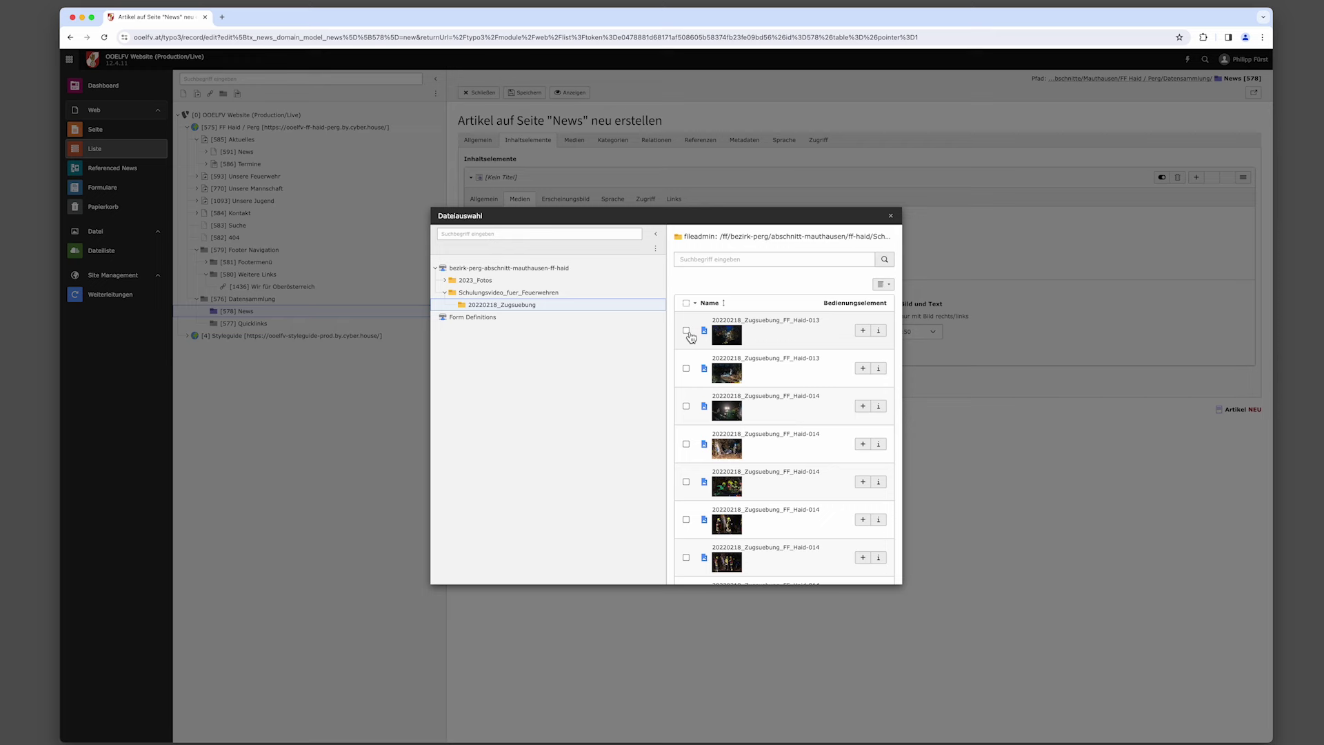
{"action": "left_click", "coordinate": [686, 331]}
{"action": "left_click", "coordinate": [755, 289]}
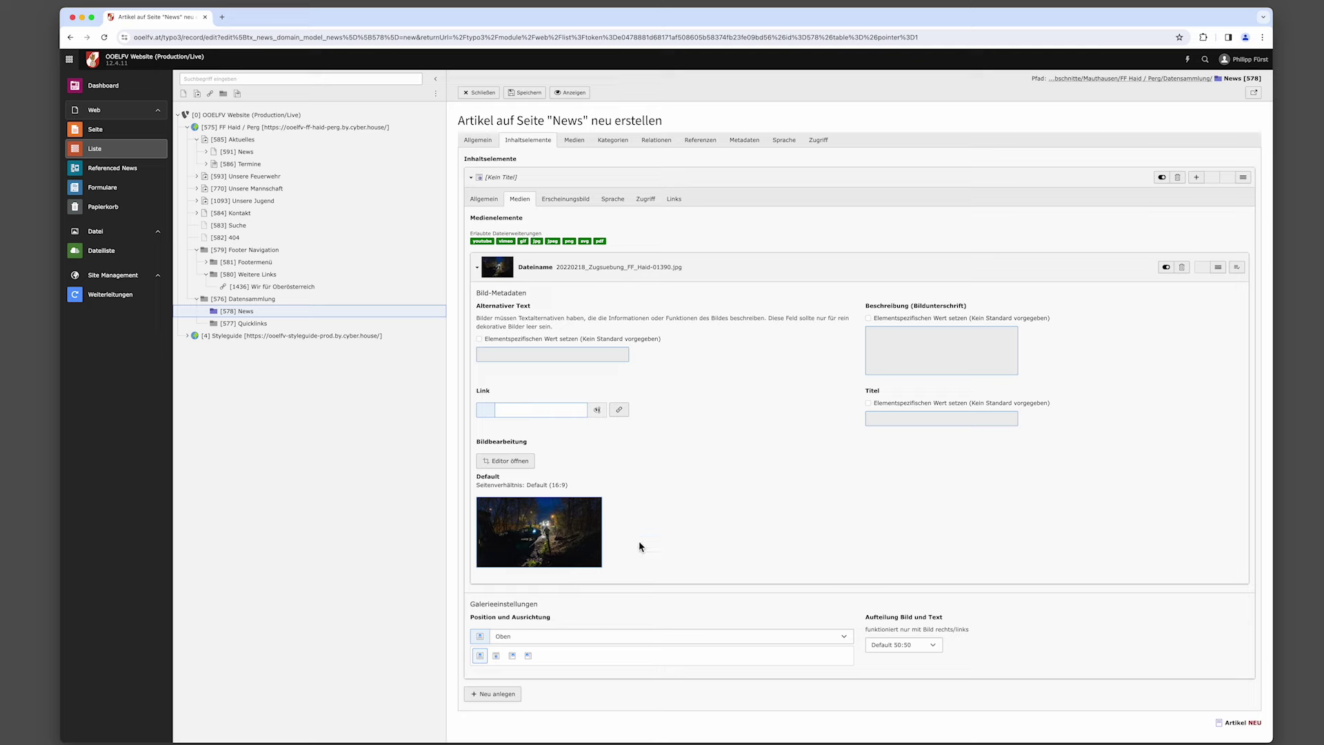
Crop the added image to a 4:3 aspect ratio at 1068×800 px, aligning the crop area with the photo's right edge.
{"action": "left_click", "coordinate": [507, 460]}
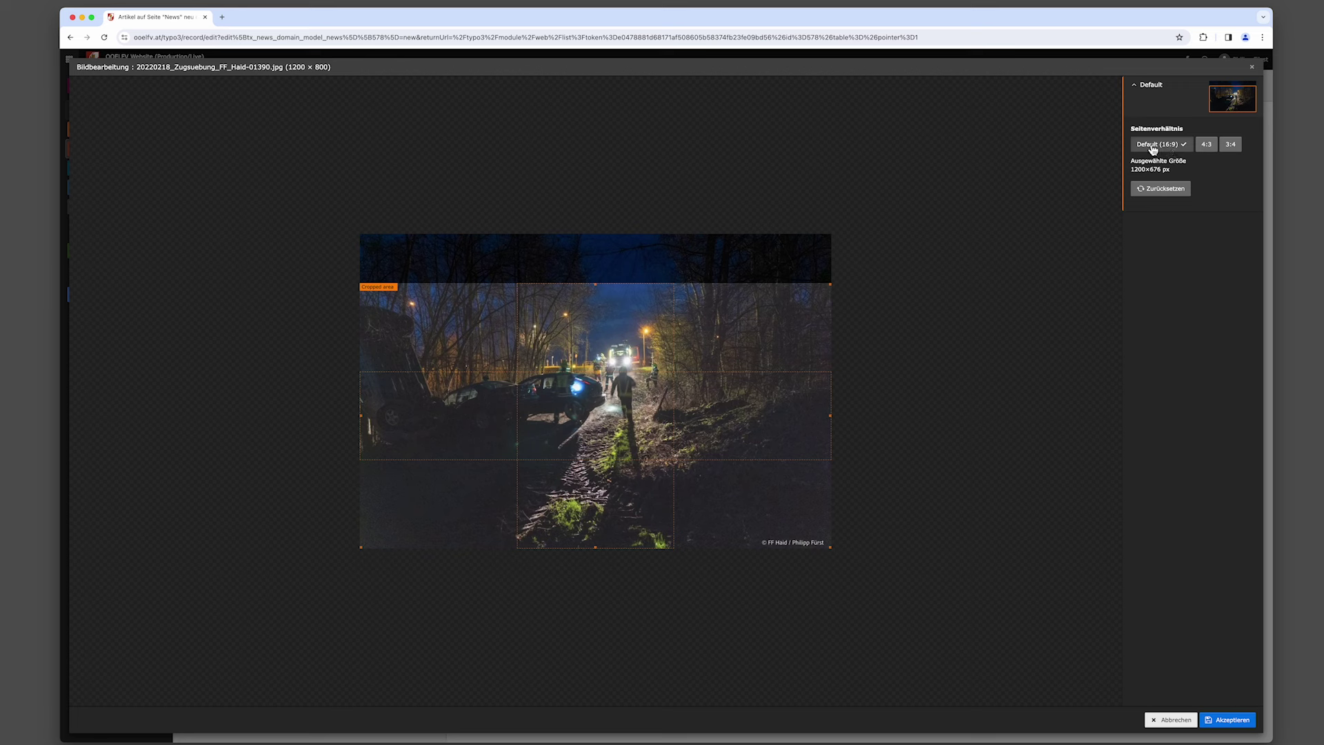
{"action": "left_click", "coordinate": [1231, 145]}
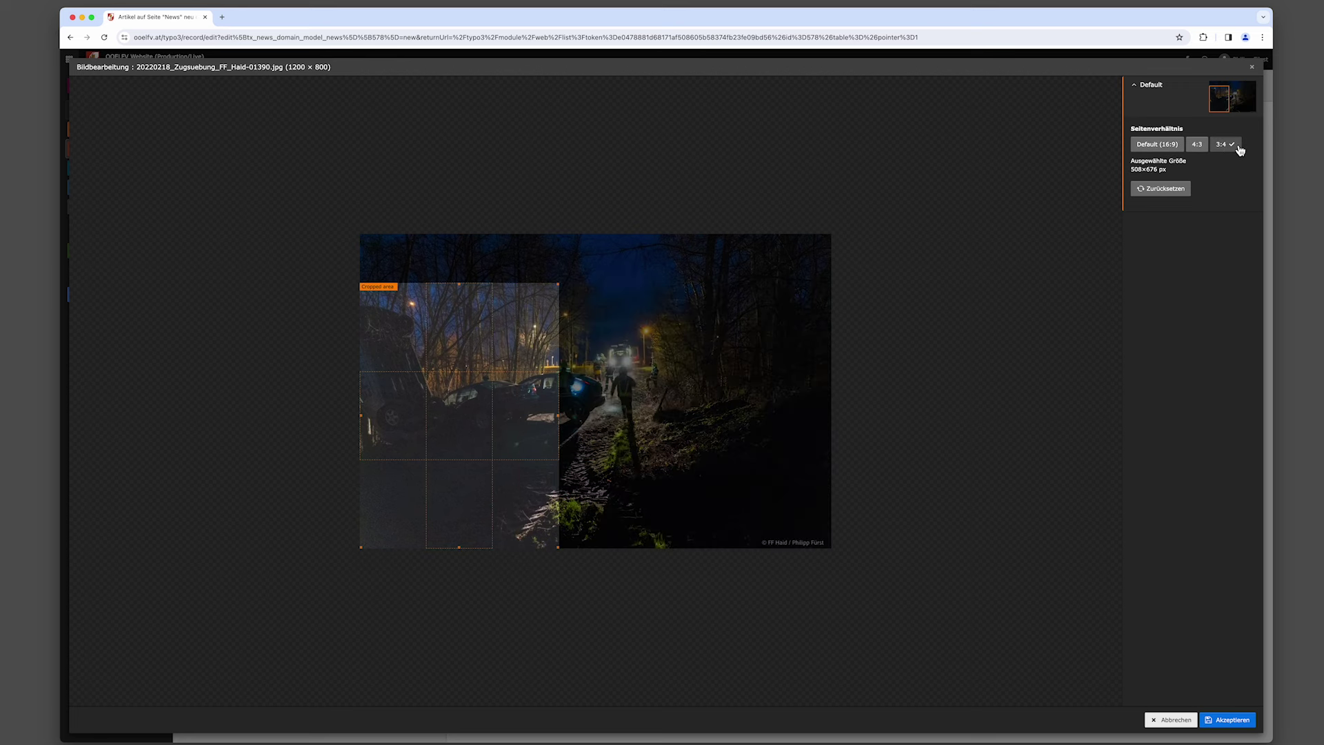
{"action": "left_click", "coordinate": [1201, 148]}
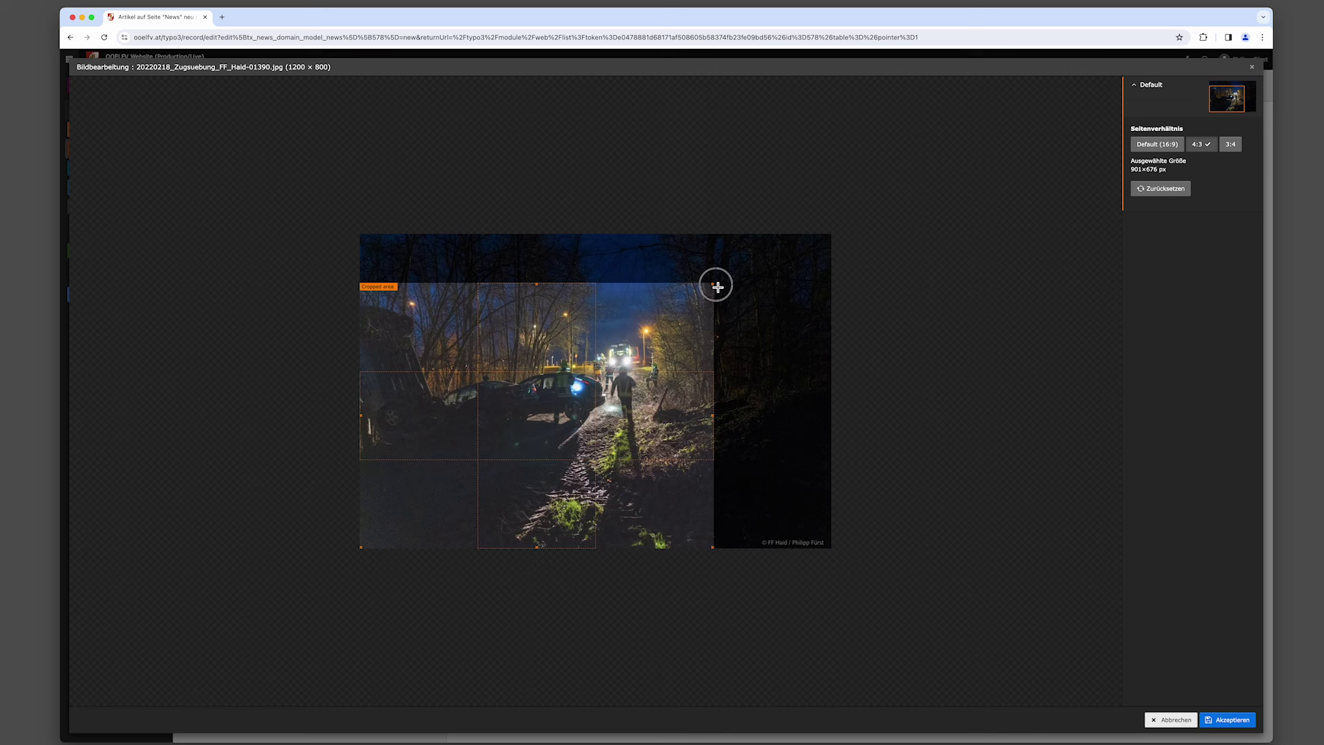
{"action": "left_click_drag", "start_coordinate": [714, 283], "coordinate": [925, 215]}
{"action": "left_click_drag", "start_coordinate": [638, 346], "coordinate": [691, 346]}
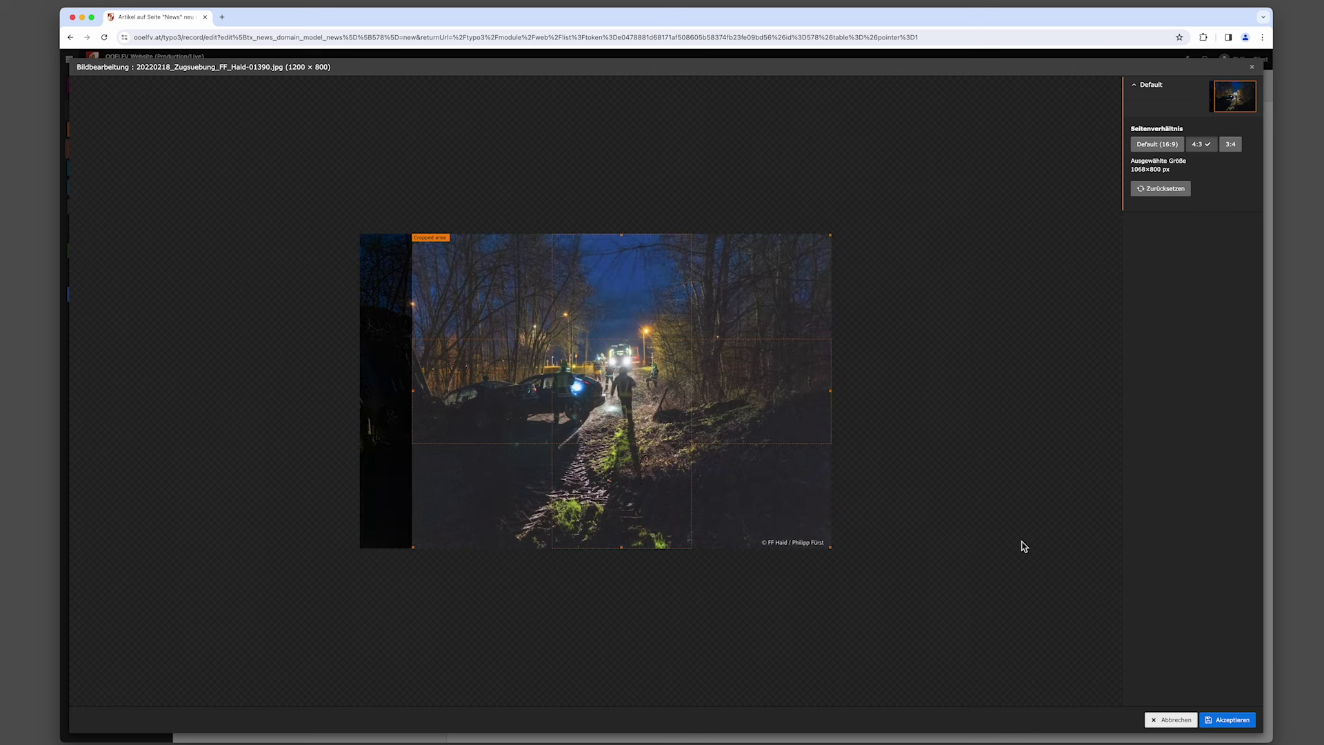
{"action": "left_click", "coordinate": [1226, 723]}
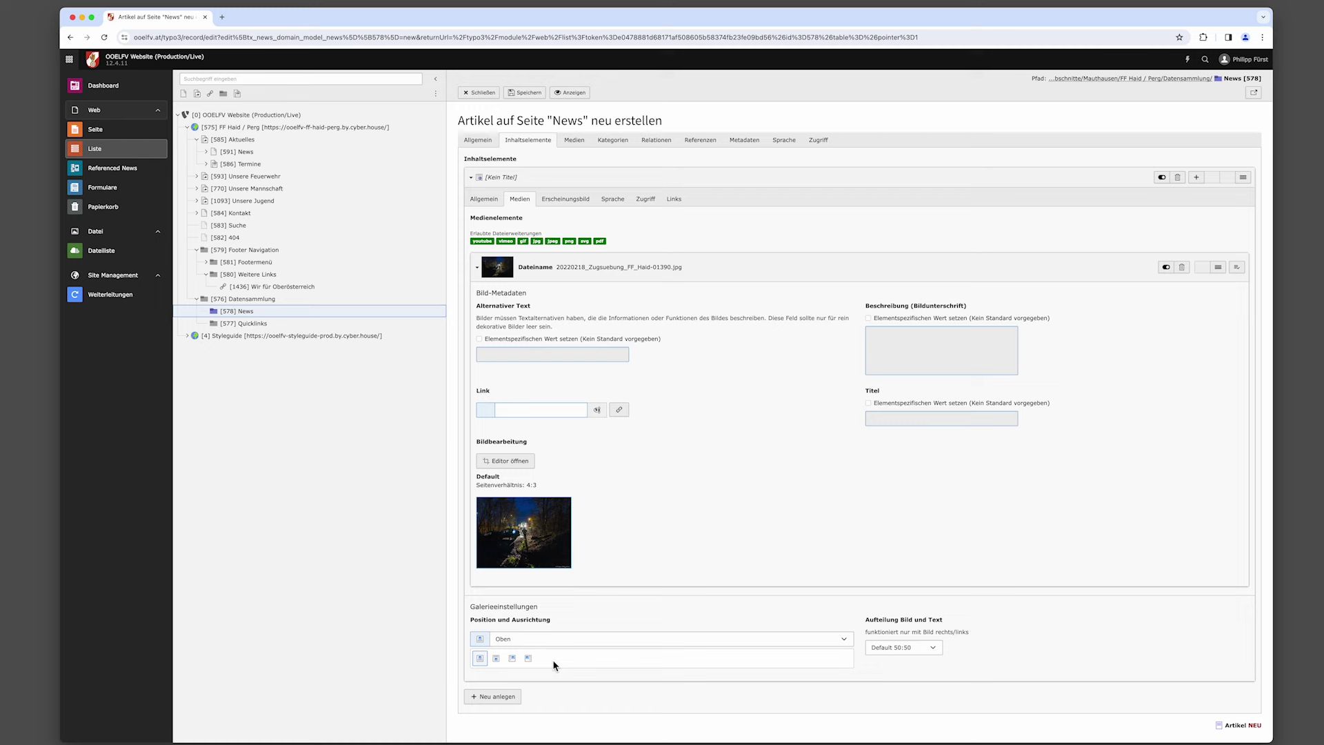
Set the image position to Neben dem Text rechts and the image-text split to 1/3 Bild & 2/3 Text.
{"action": "left_click", "coordinate": [511, 659]}
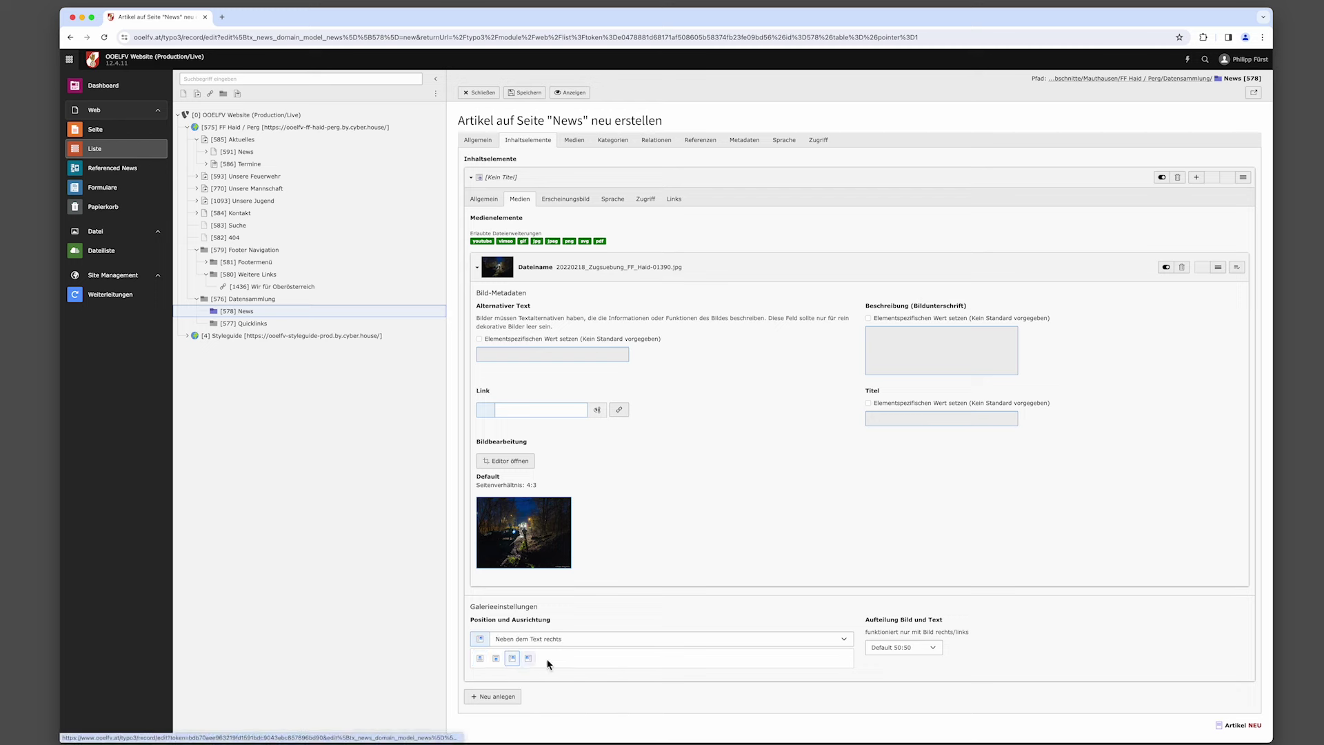
{"action": "left_click", "coordinate": [808, 641]}
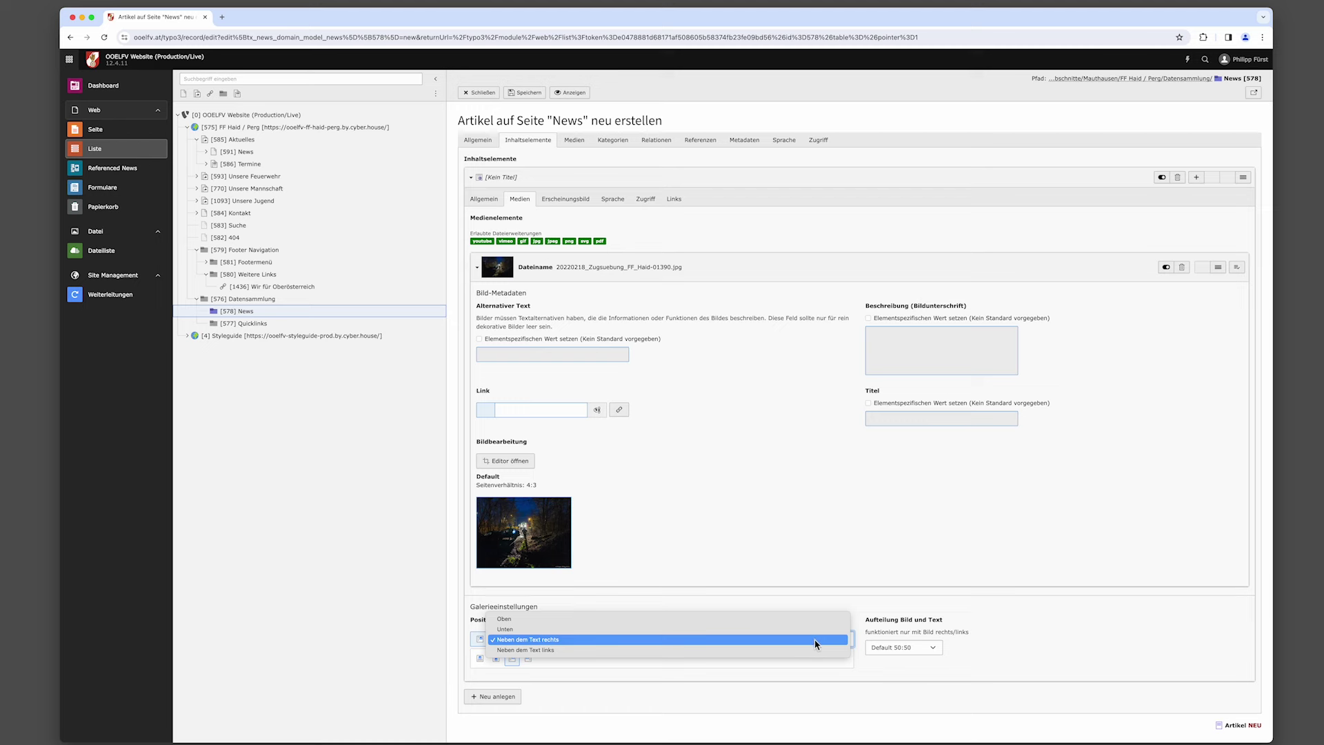
{"action": "left_click", "coordinate": [974, 651]}
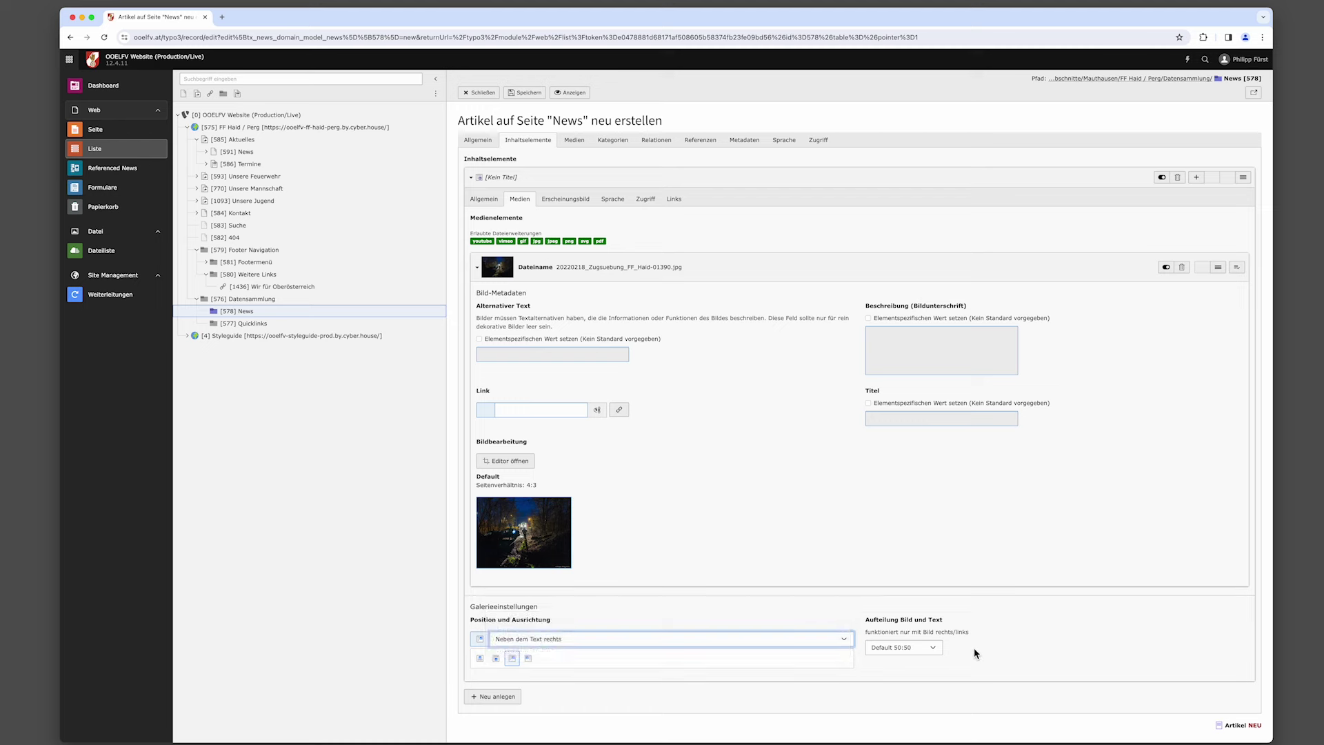
{"action": "left_click", "coordinate": [932, 648]}
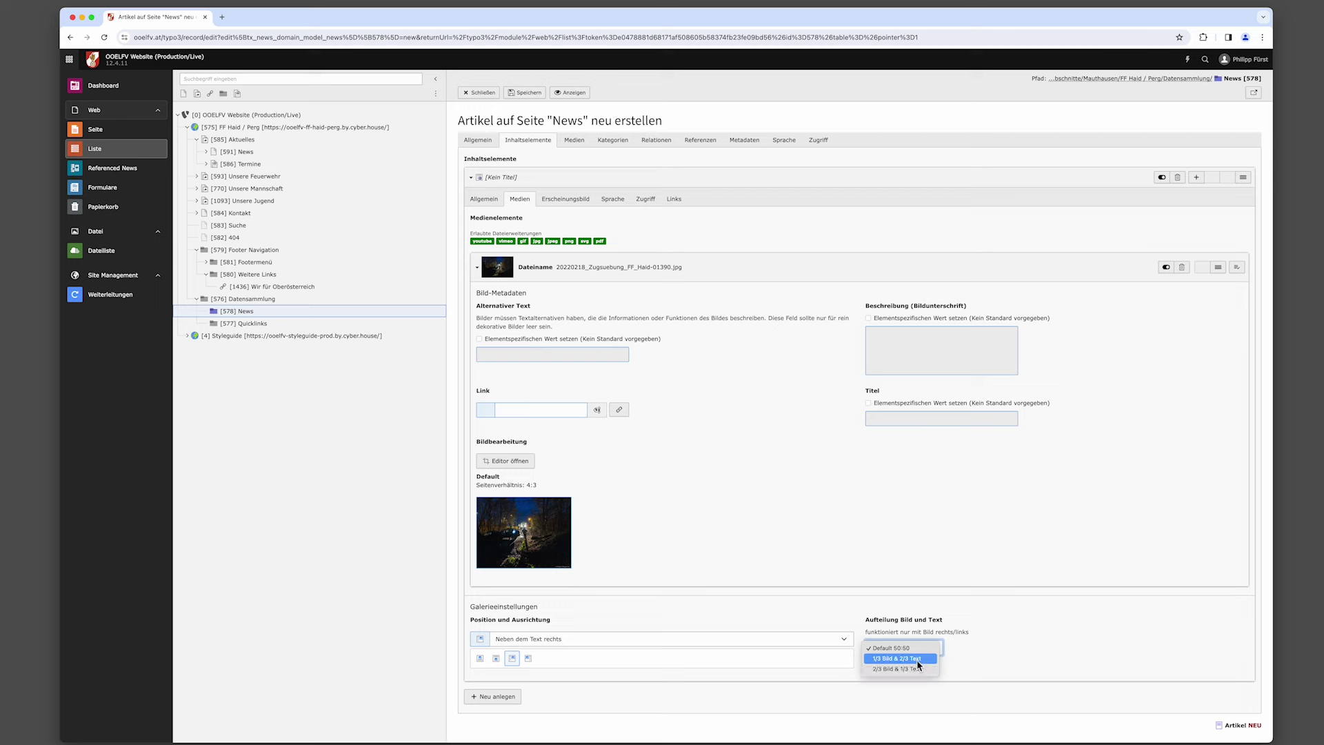
{"action": "left_click", "coordinate": [918, 660]}
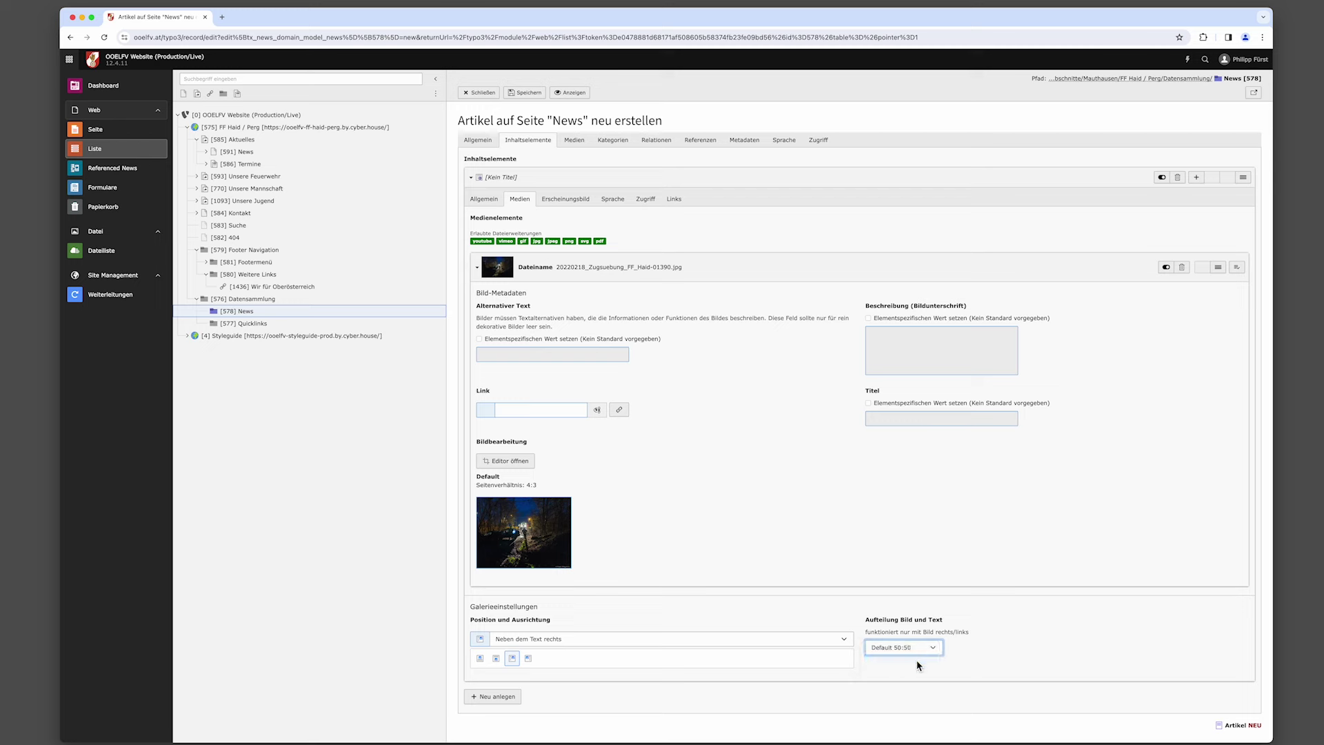
Save the article and open its website preview, signing in with the user name and password without storing the login.
{"action": "left_click", "coordinate": [529, 93]}
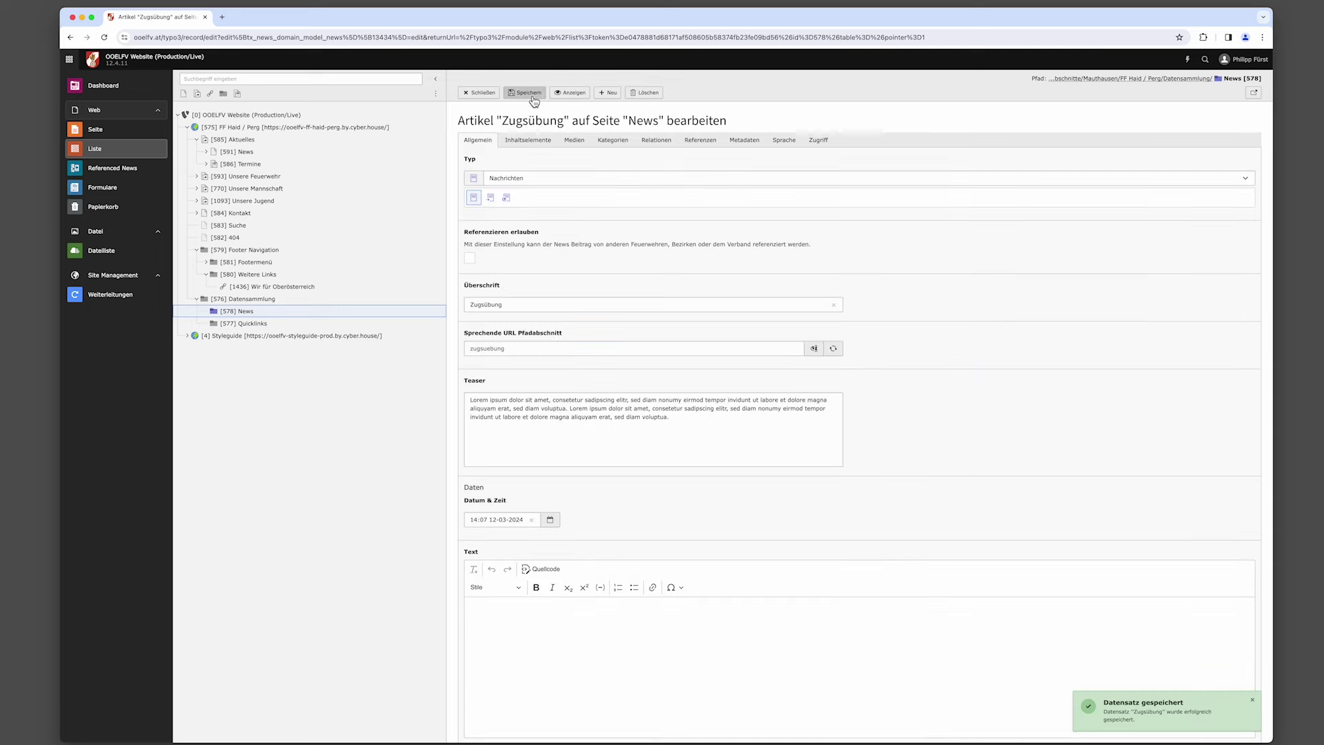
{"action": "left_click", "coordinate": [583, 100]}
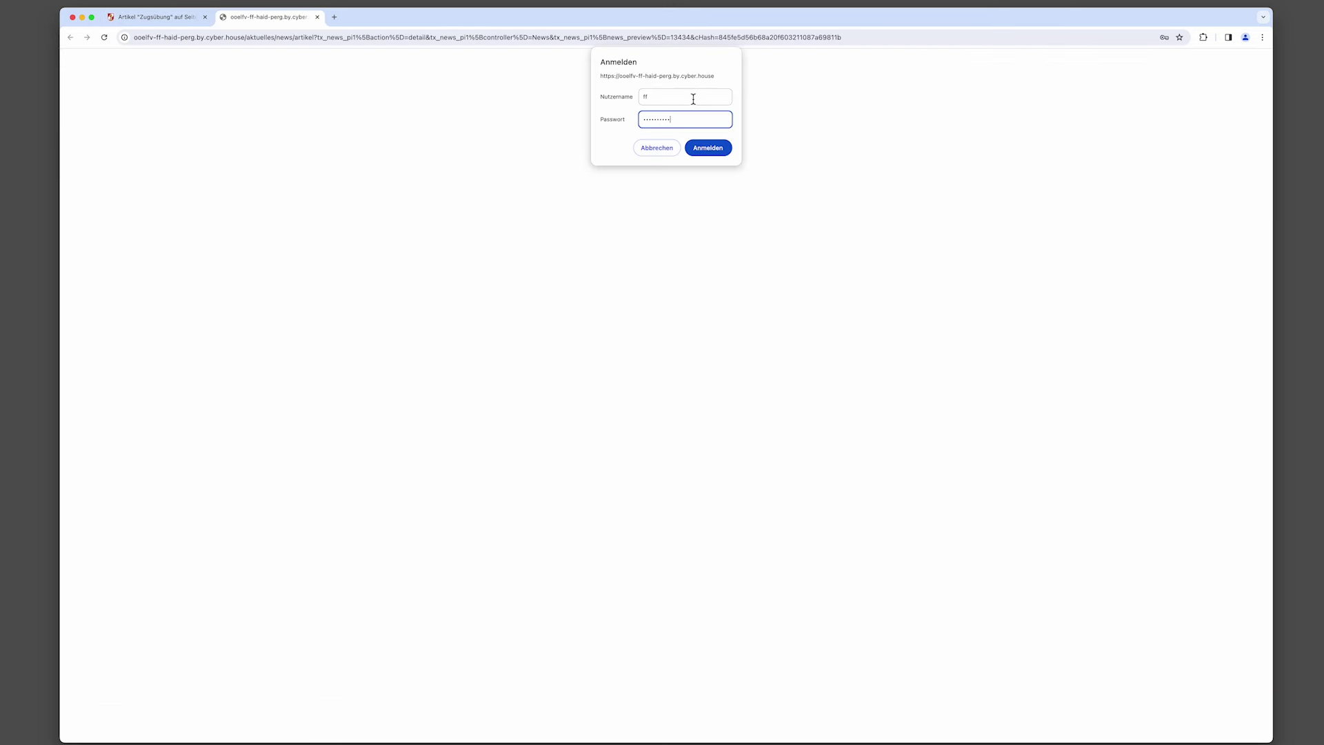
{"action": "left_click", "coordinate": [706, 148]}
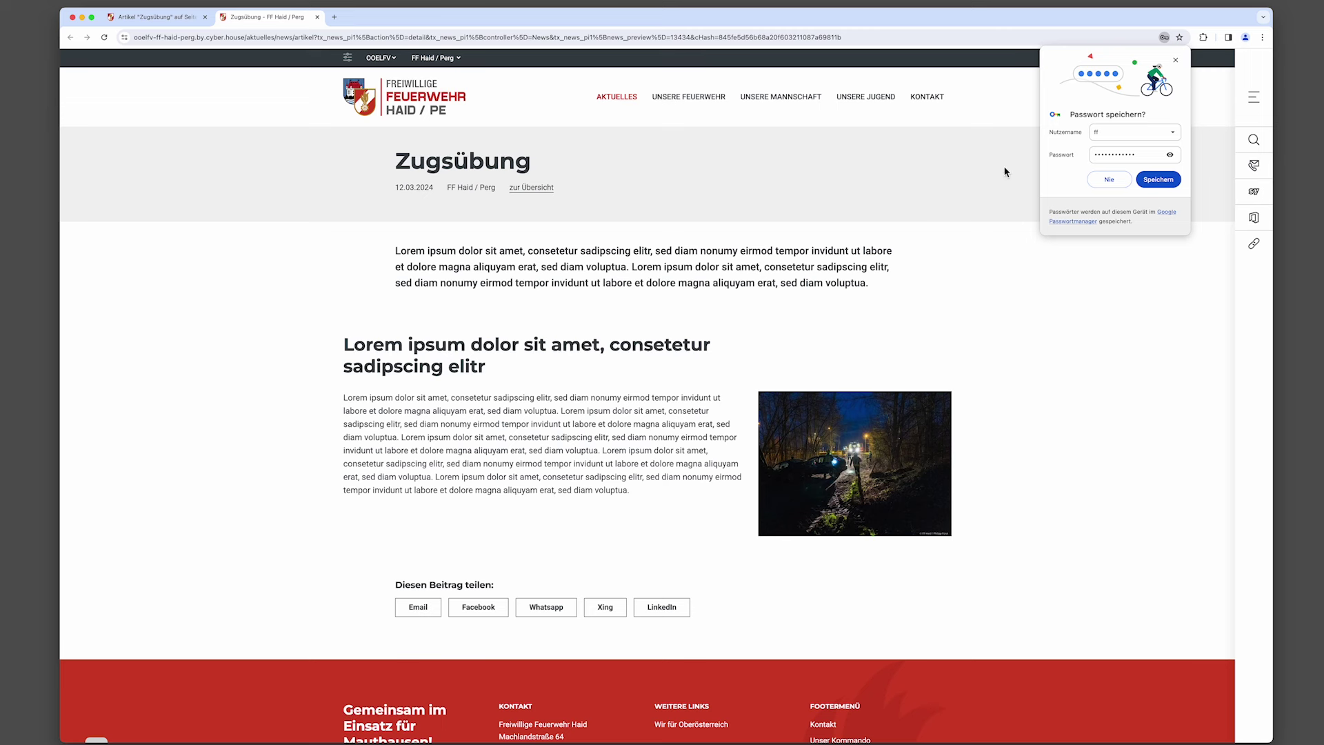
{"action": "left_click", "coordinate": [1176, 60]}
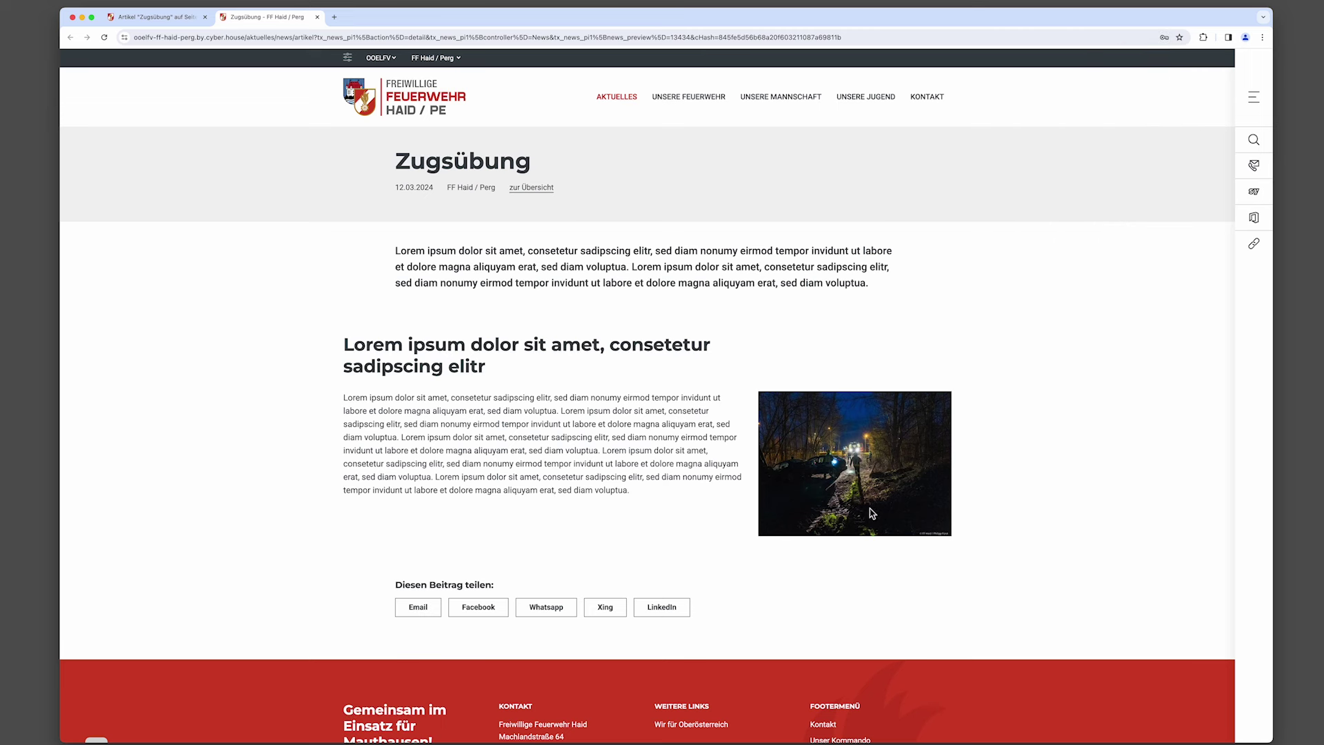
Change the content element's image-text split to 2/3 Bild & 1/3 Text back in the article's editing form.
{"action": "left_click", "coordinate": [158, 19]}
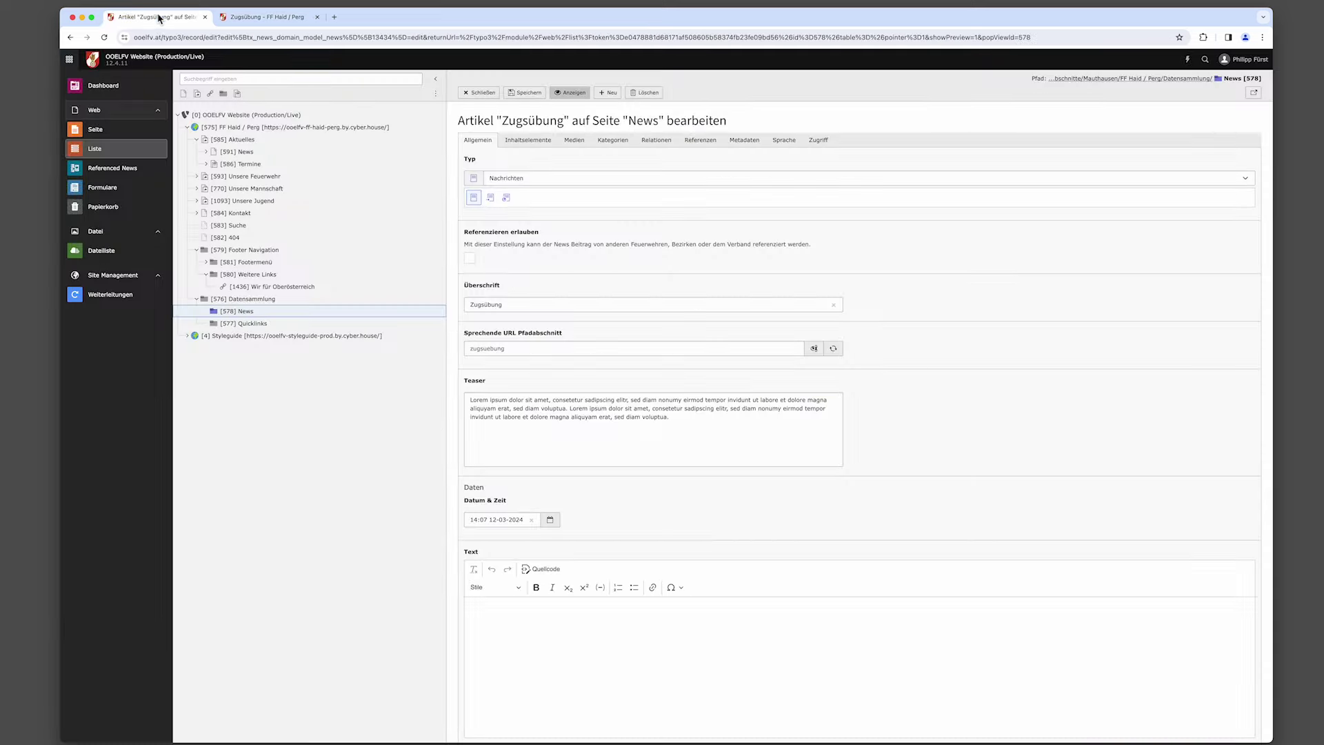
{"action": "left_click", "coordinate": [529, 142]}
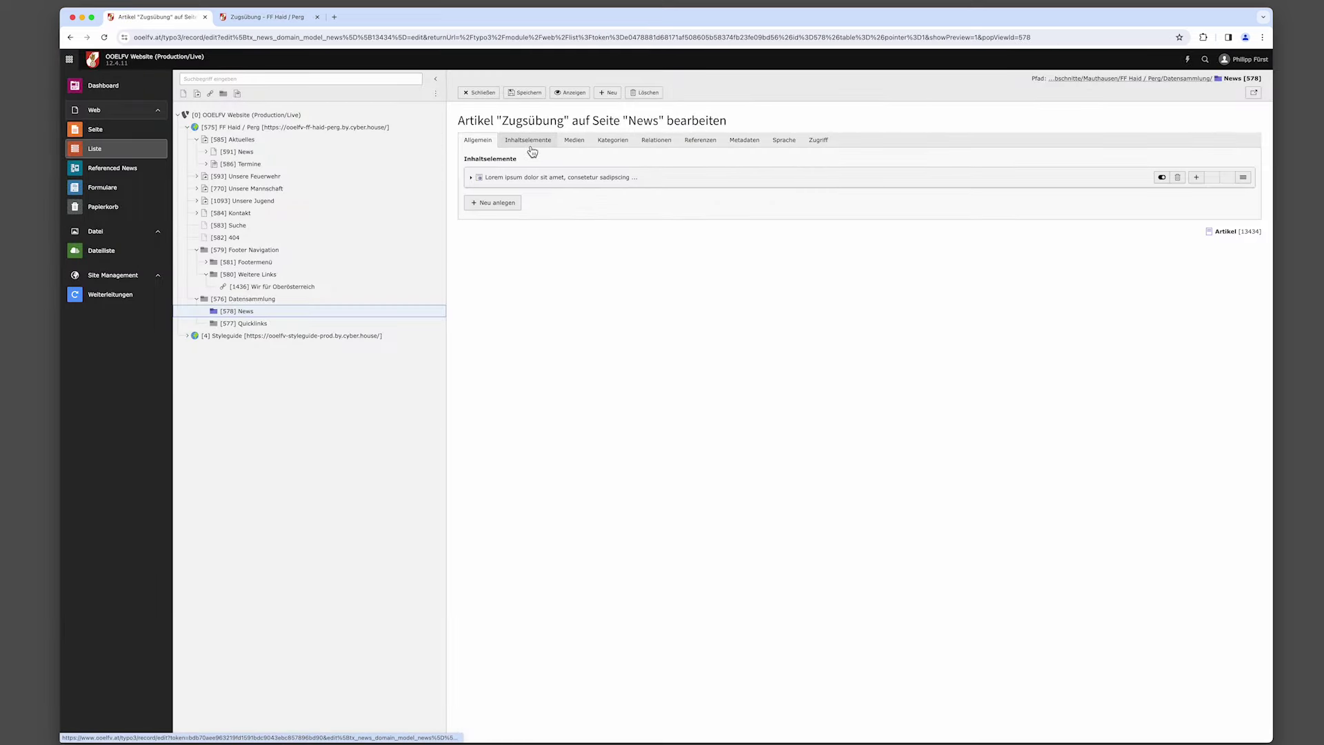
{"action": "left_click", "coordinate": [474, 182]}
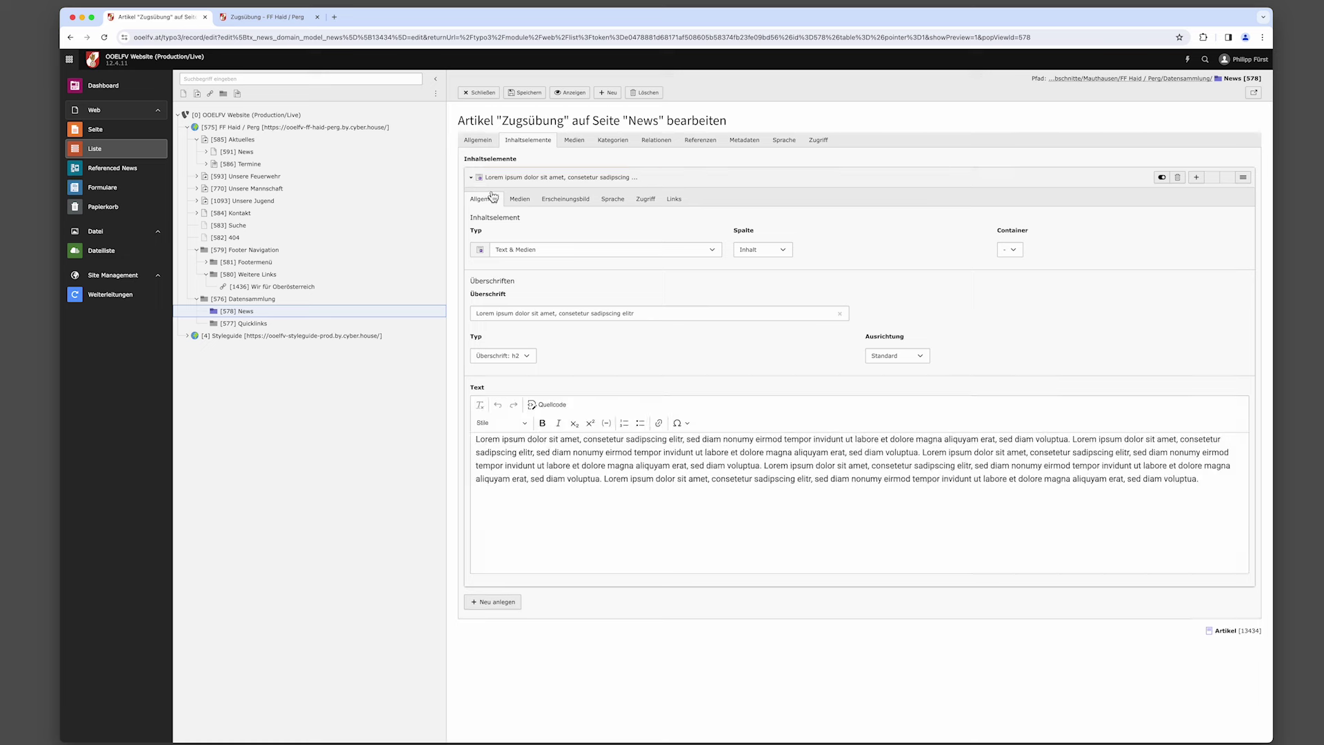
{"action": "left_click", "coordinate": [528, 205]}
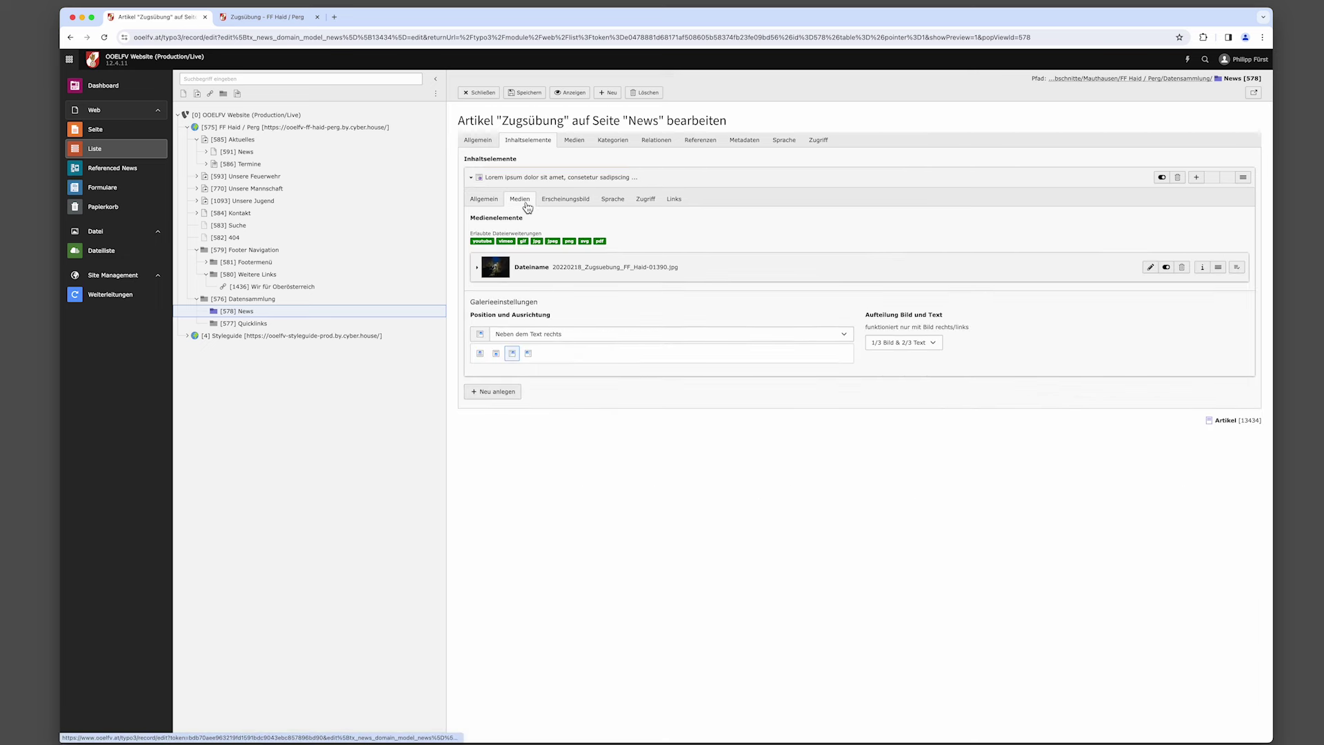
{"action": "left_click", "coordinate": [917, 345]}
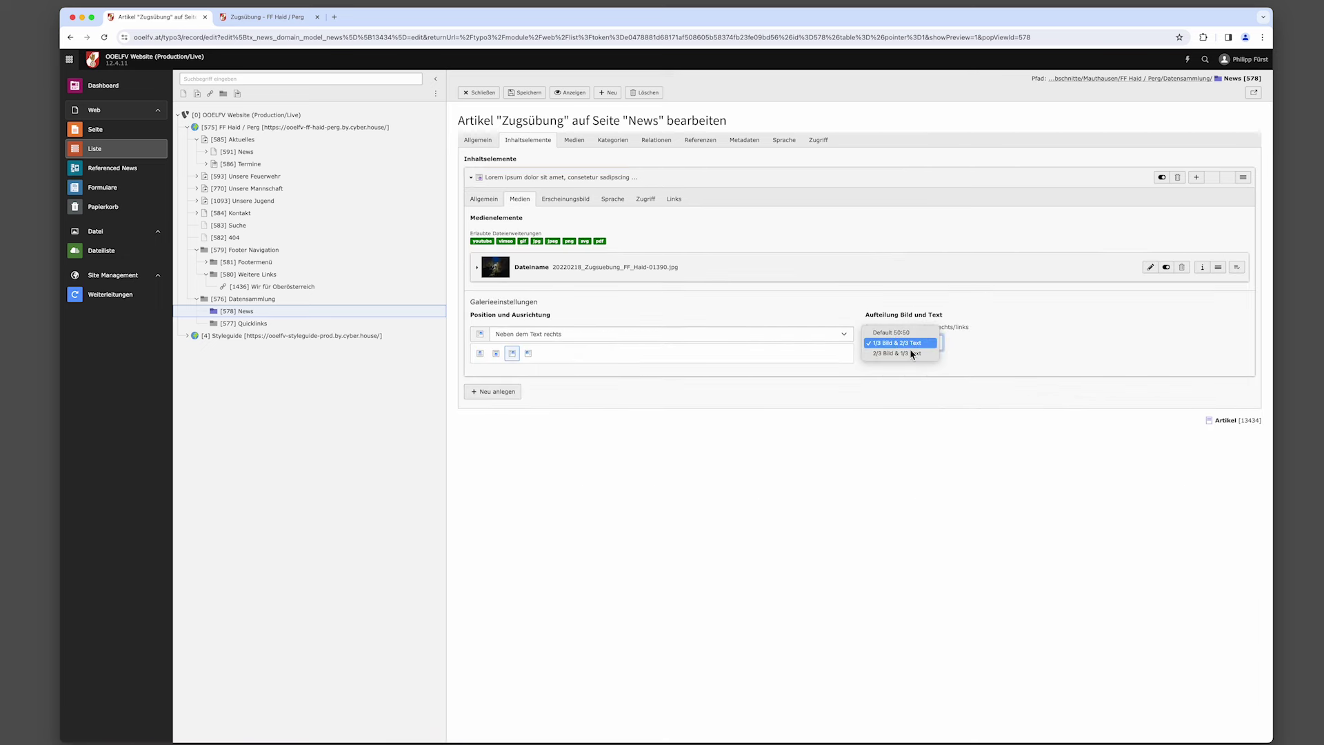
{"action": "left_click", "coordinate": [907, 354]}
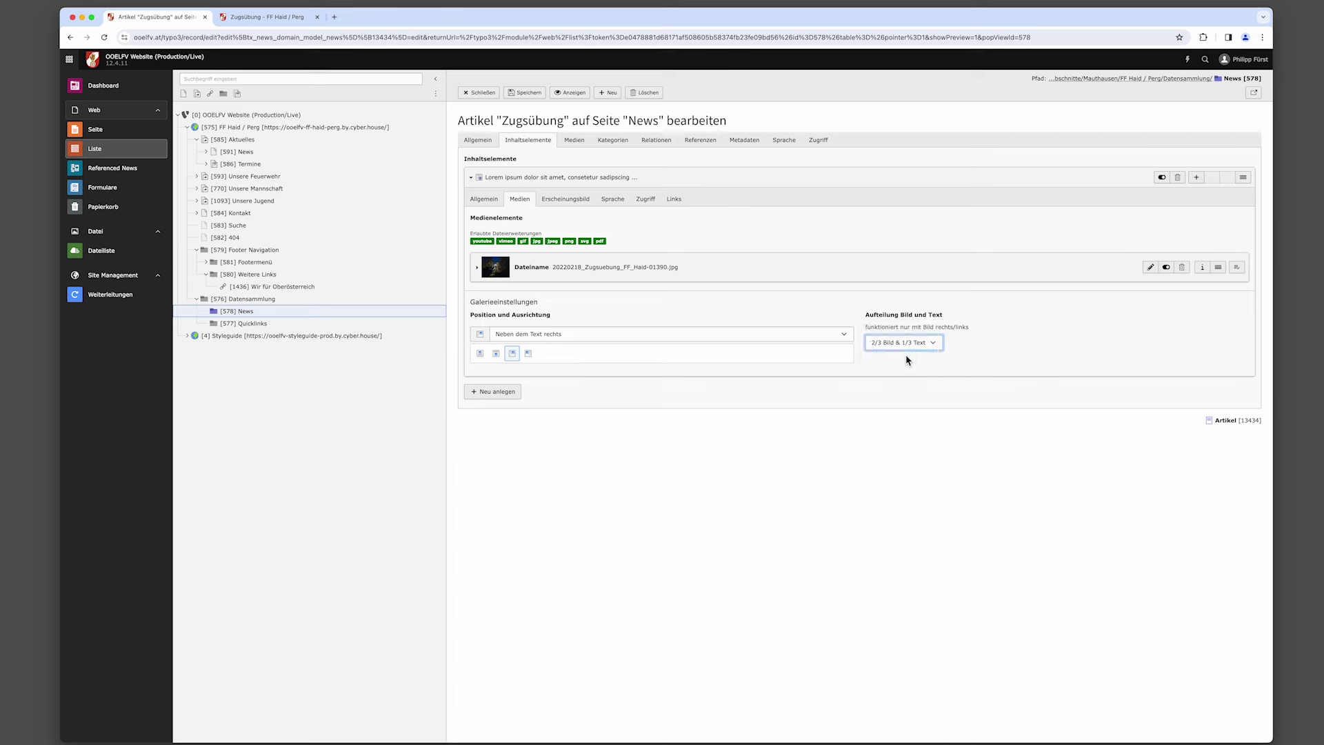
Set the content element's layout to Hintergrundbox/Heller Hintergrund.
{"action": "left_click", "coordinate": [566, 200]}
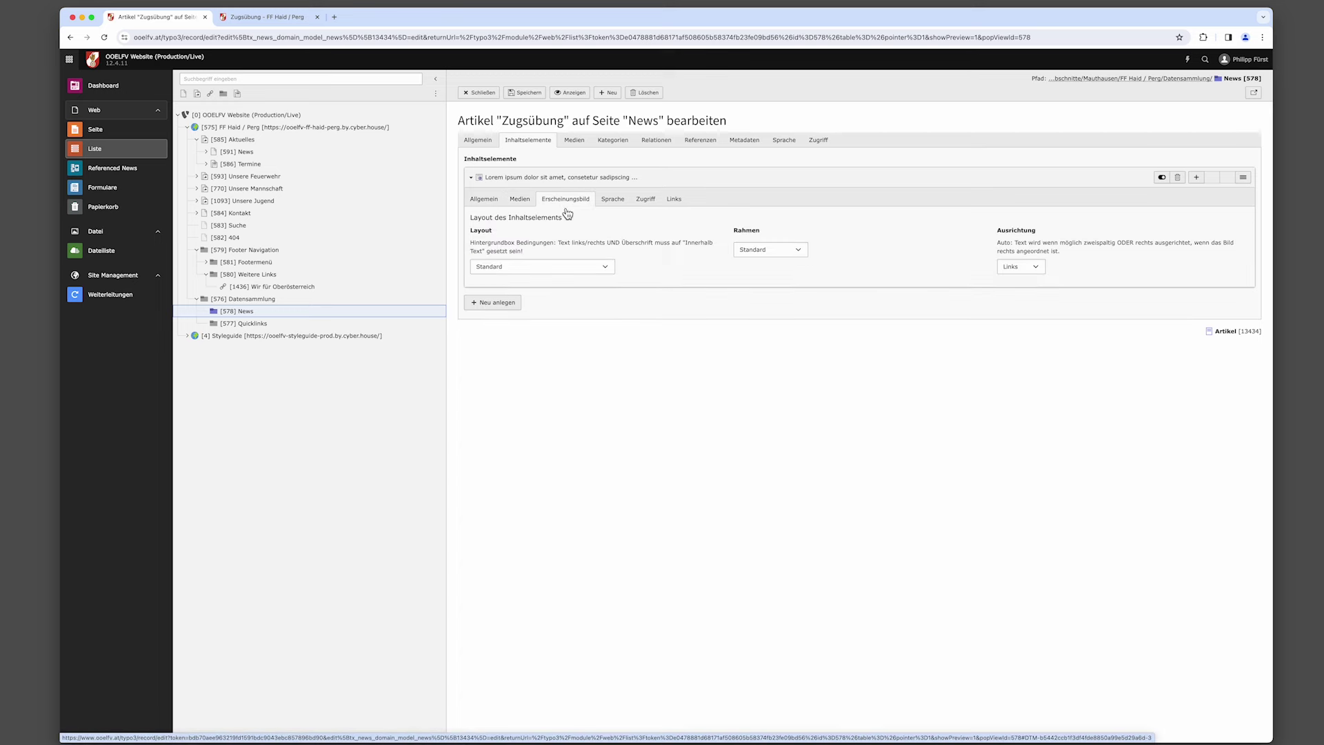
{"action": "left_click", "coordinate": [577, 267]}
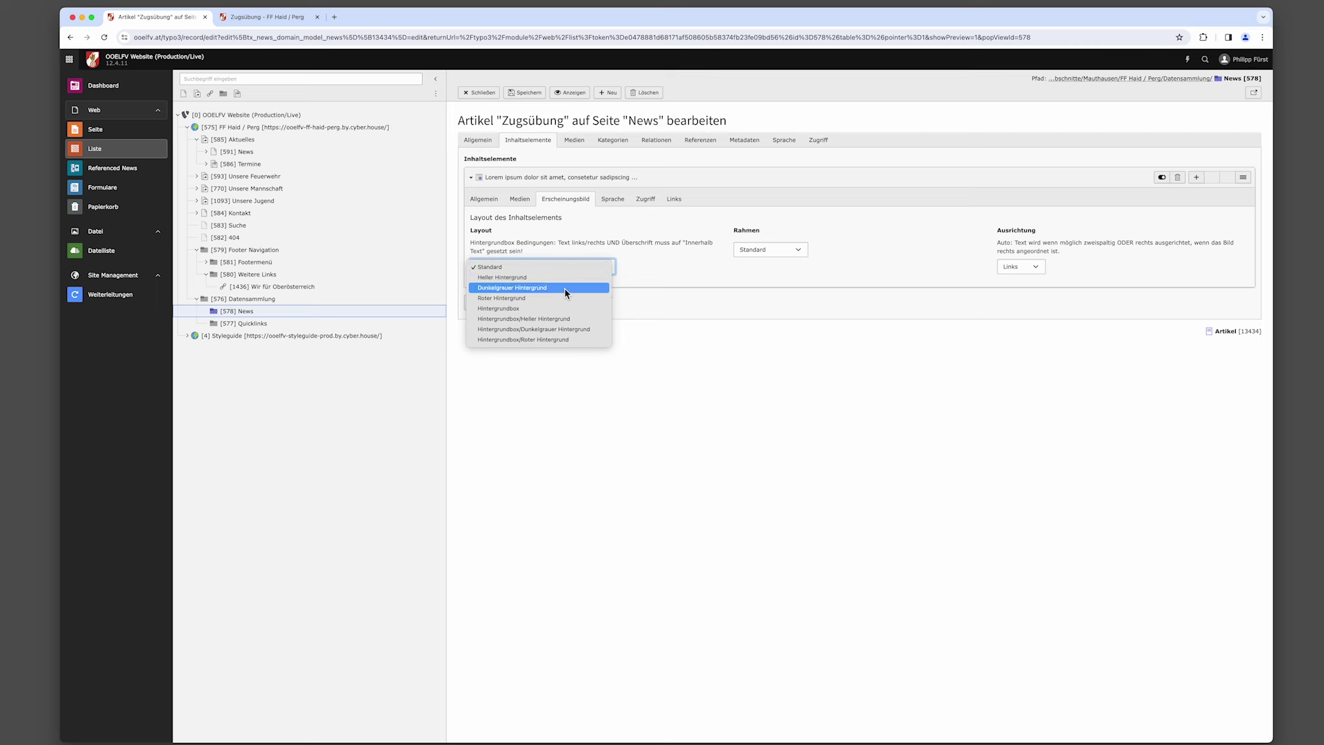
{"action": "left_click", "coordinate": [549, 322]}
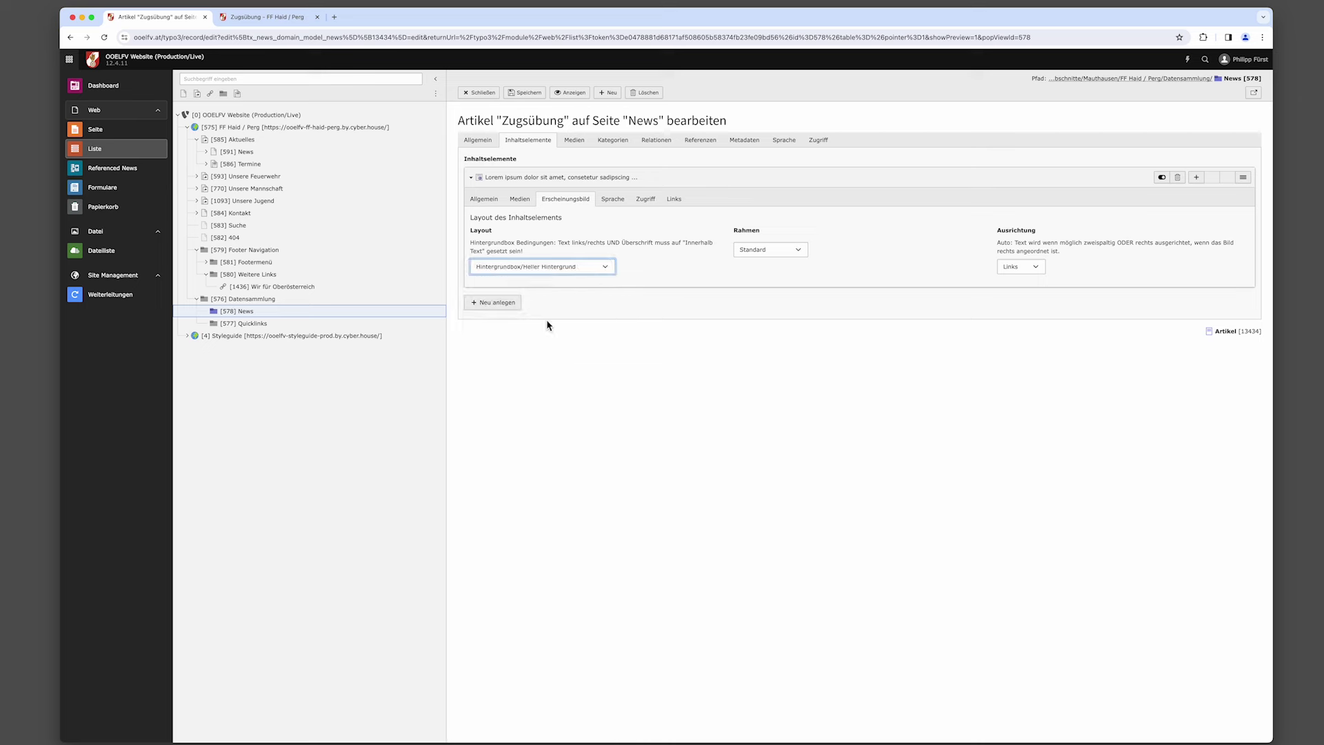
Save the Zugsübung article and review its layout in the website preview.
{"action": "left_click", "coordinate": [531, 96]}
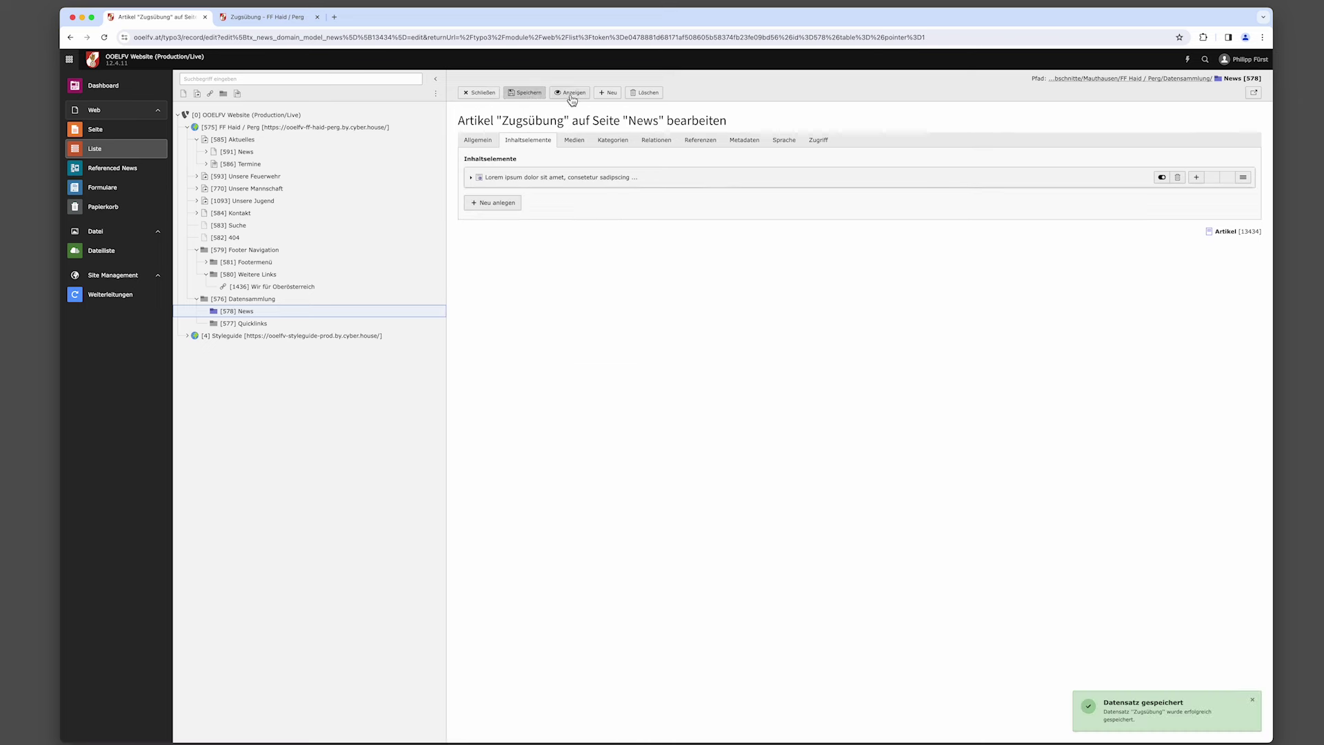
{"action": "left_click", "coordinate": [572, 94]}
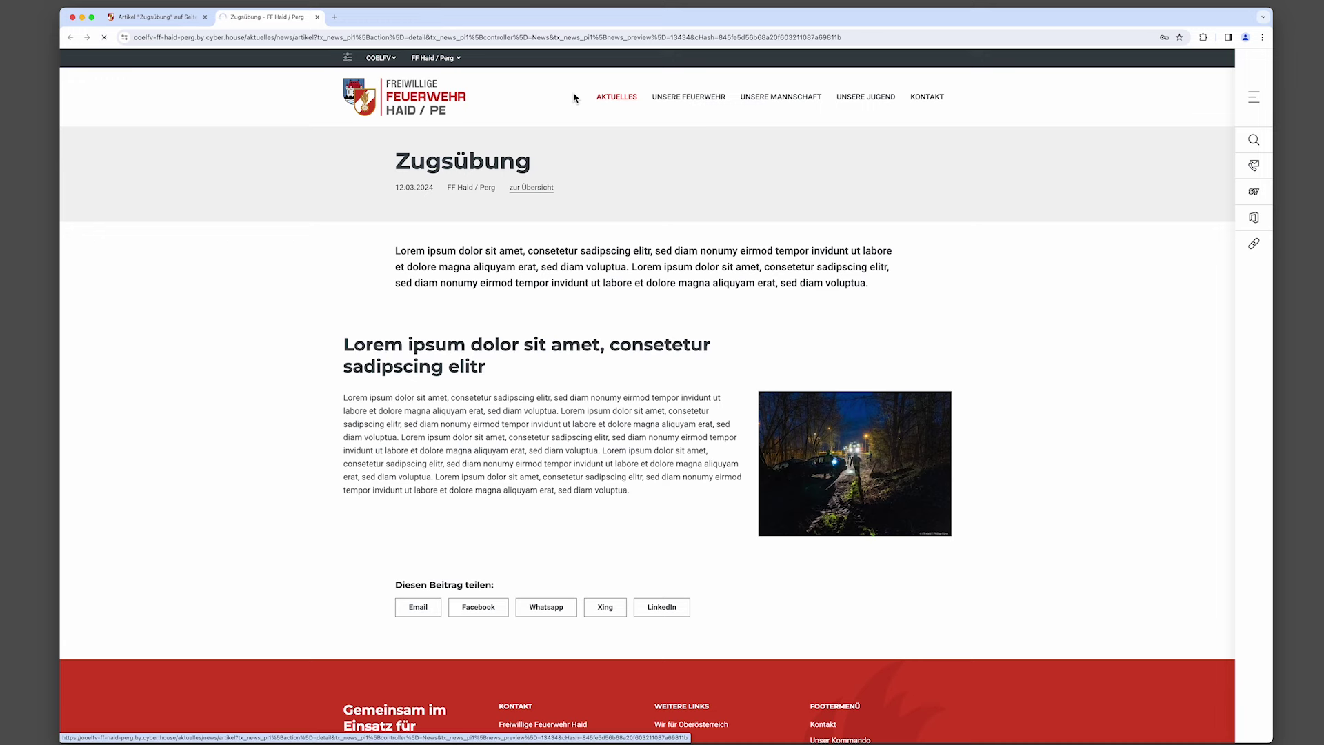
{"action": "scroll", "coordinate": [633, 405], "scroll_direction": "down", "scroll_amount": 1}
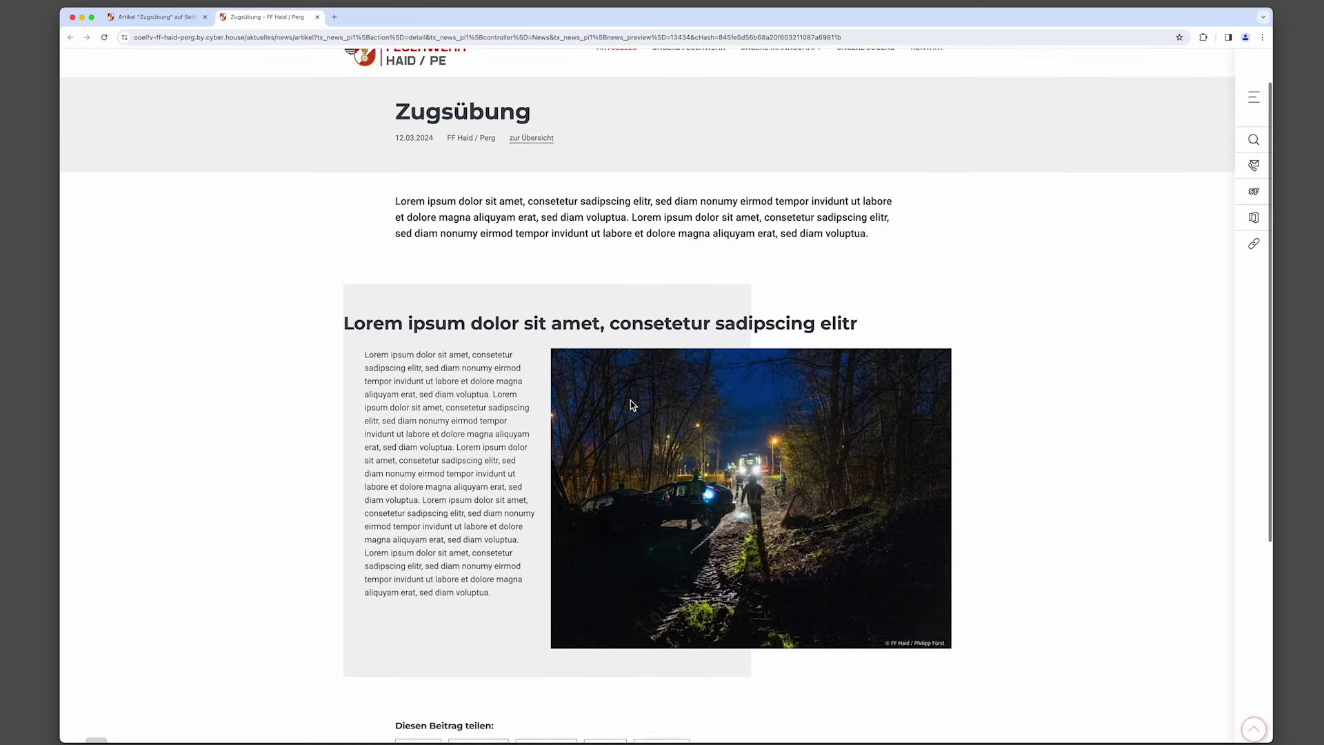
{"action": "scroll", "coordinate": [633, 405], "scroll_direction": "down", "scroll_amount": 1}
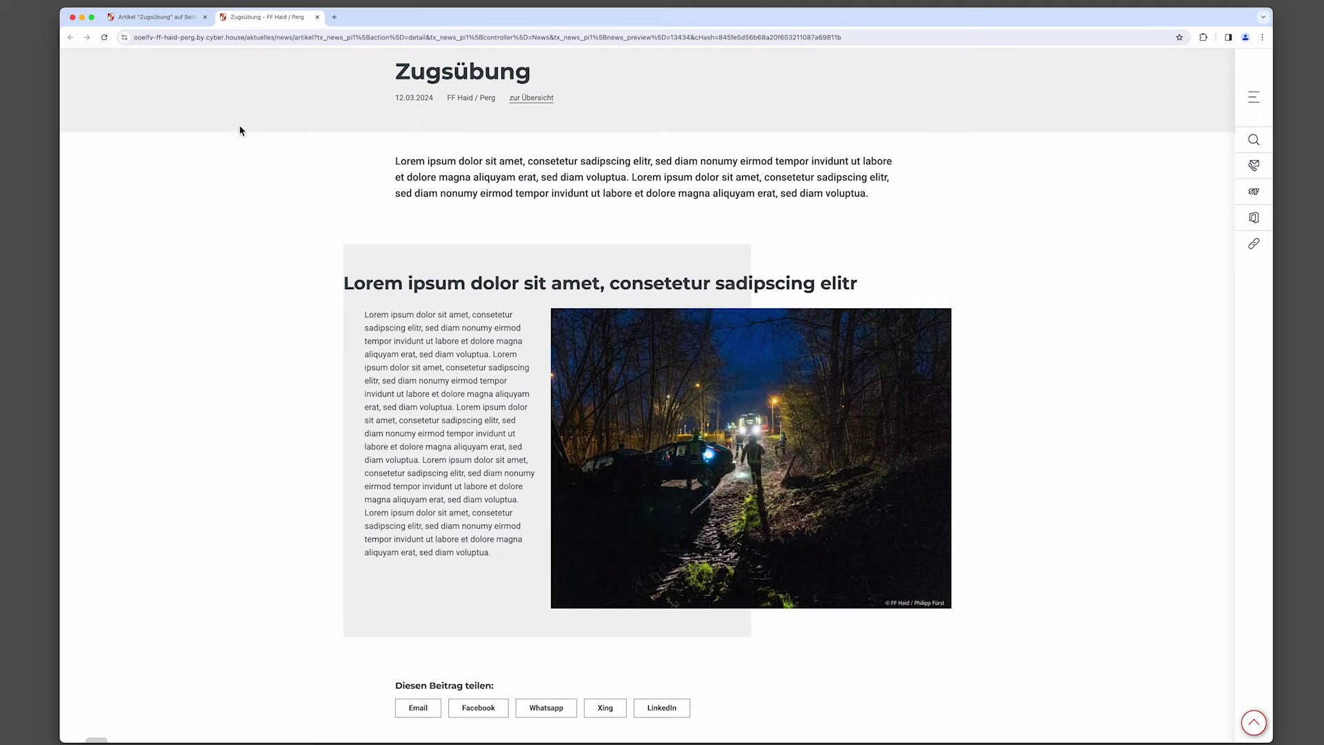
Change the crop of the Text & Medien element's image to the Default (16:9) aspect ratio and accept it.
{"action": "left_click", "coordinate": [182, 19]}
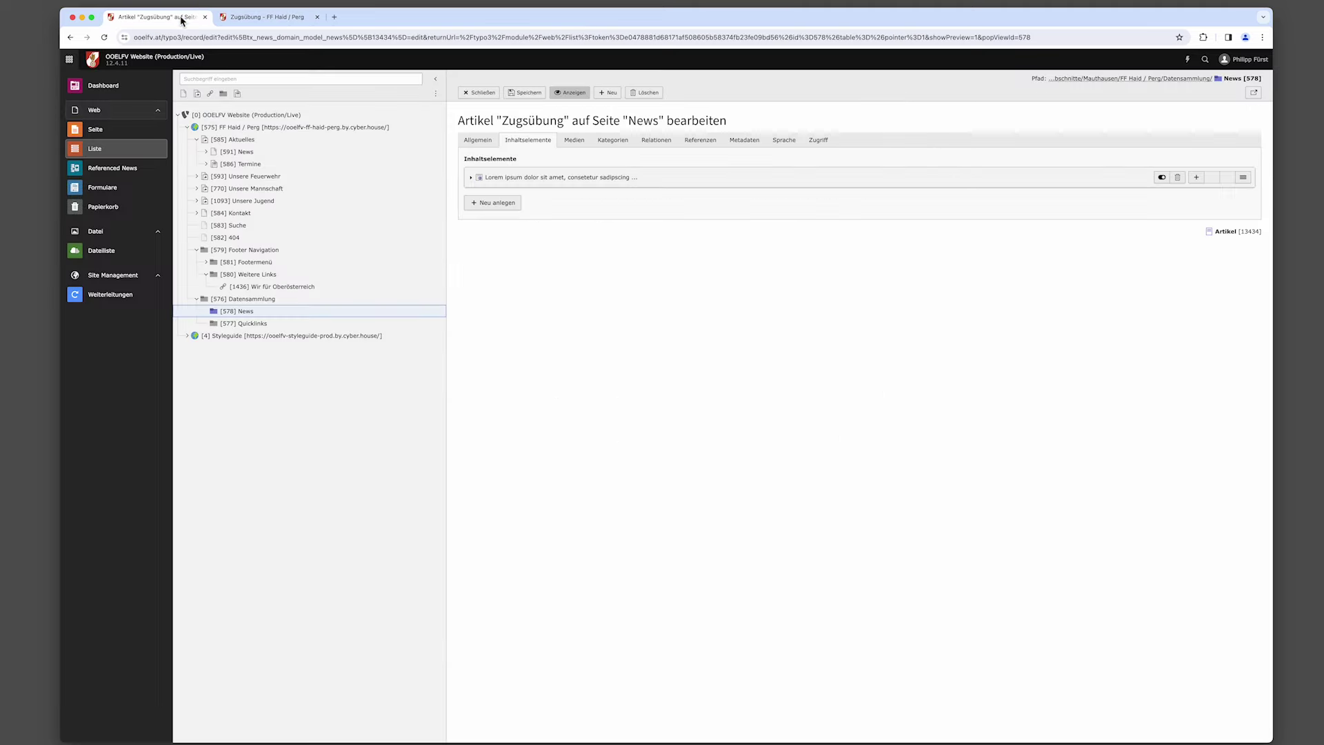
{"action": "left_click", "coordinate": [473, 178]}
{"action": "left_click", "coordinate": [520, 199]}
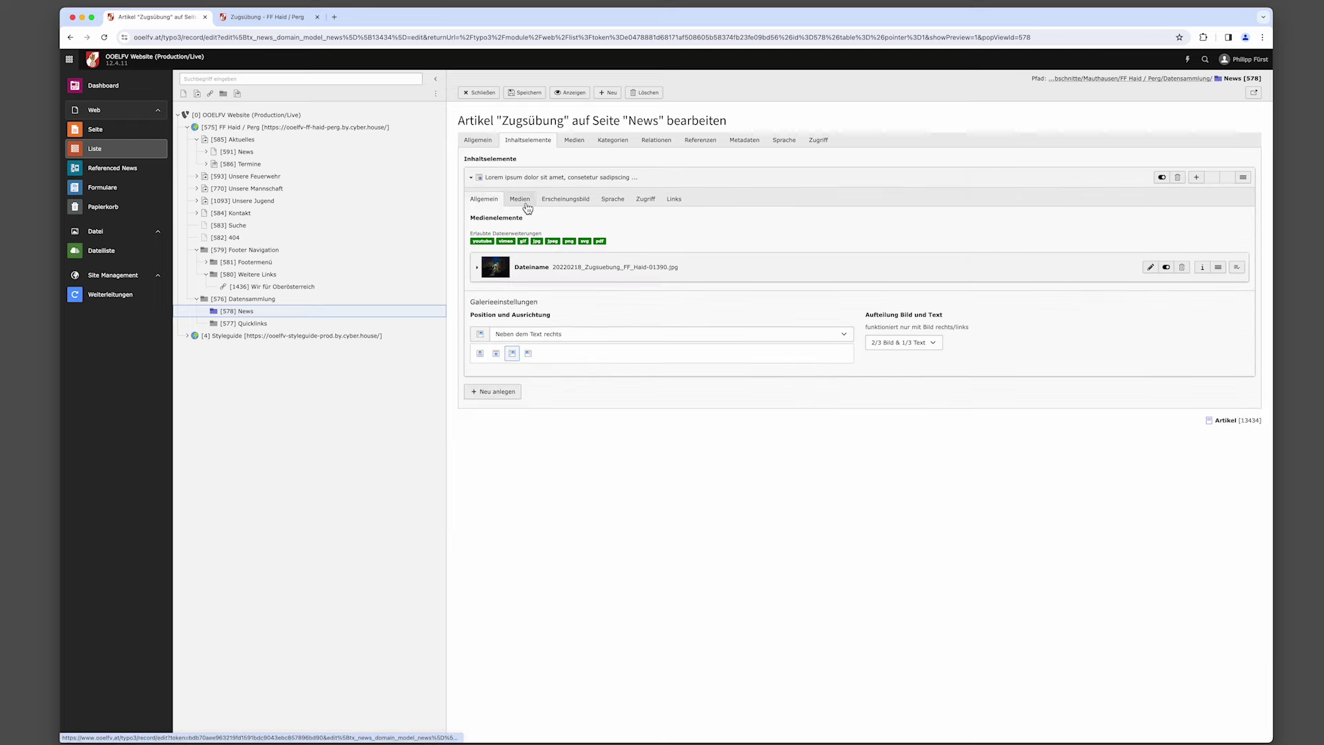
{"action": "left_click", "coordinate": [482, 272]}
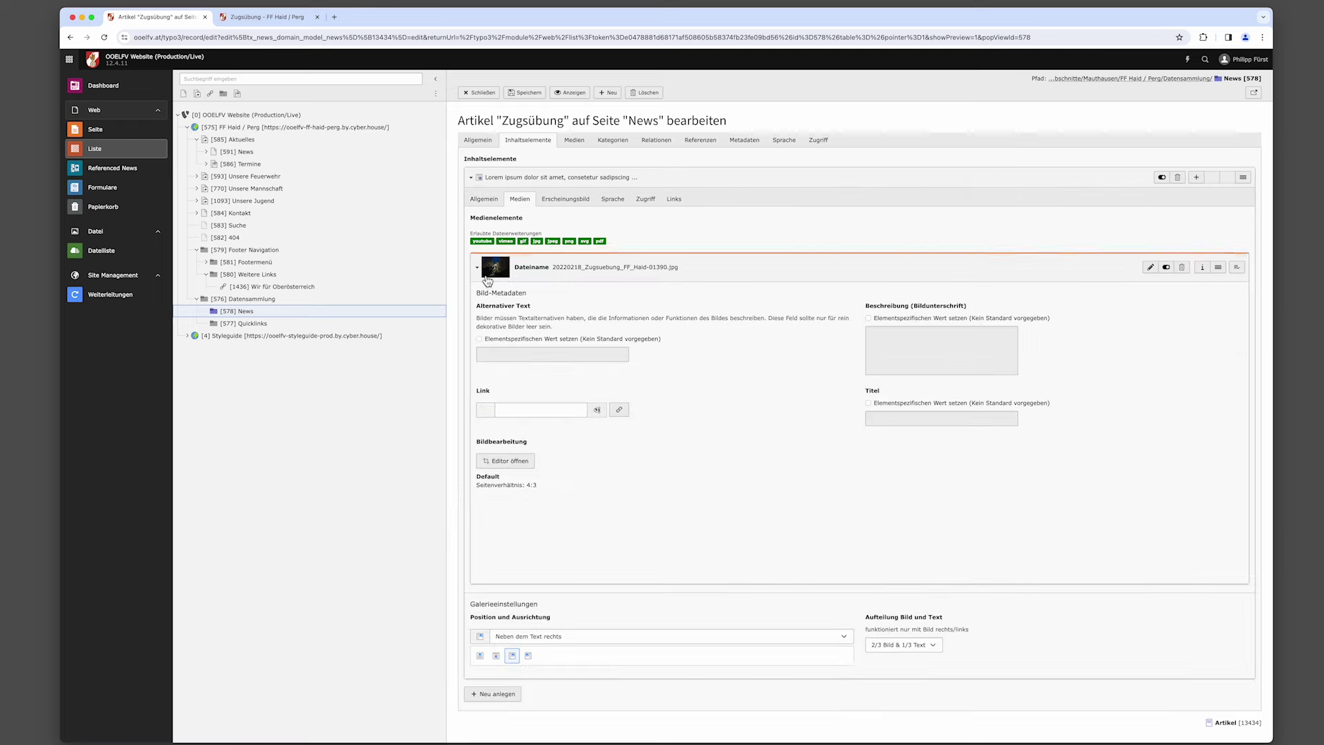
{"action": "left_click", "coordinate": [520, 459]}
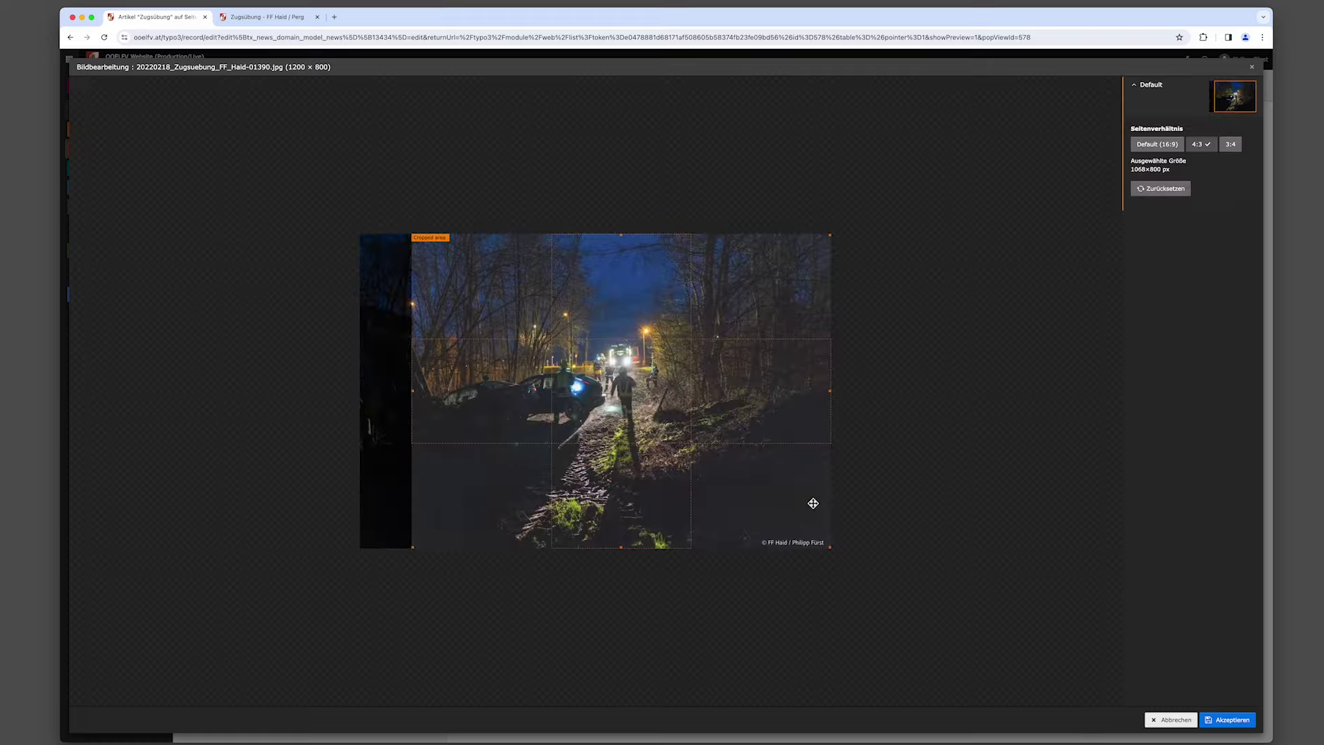
{"action": "left_click", "coordinate": [1157, 144]}
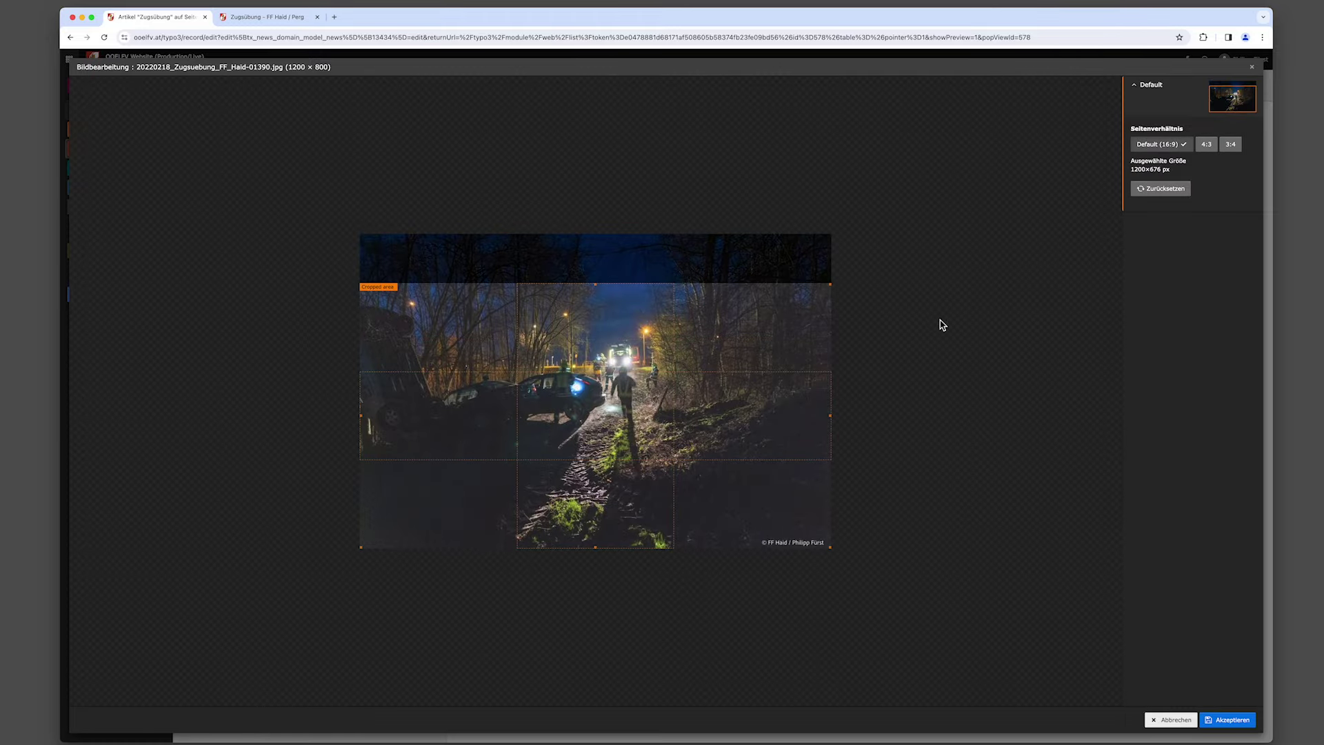
{"action": "left_click", "coordinate": [1229, 719]}
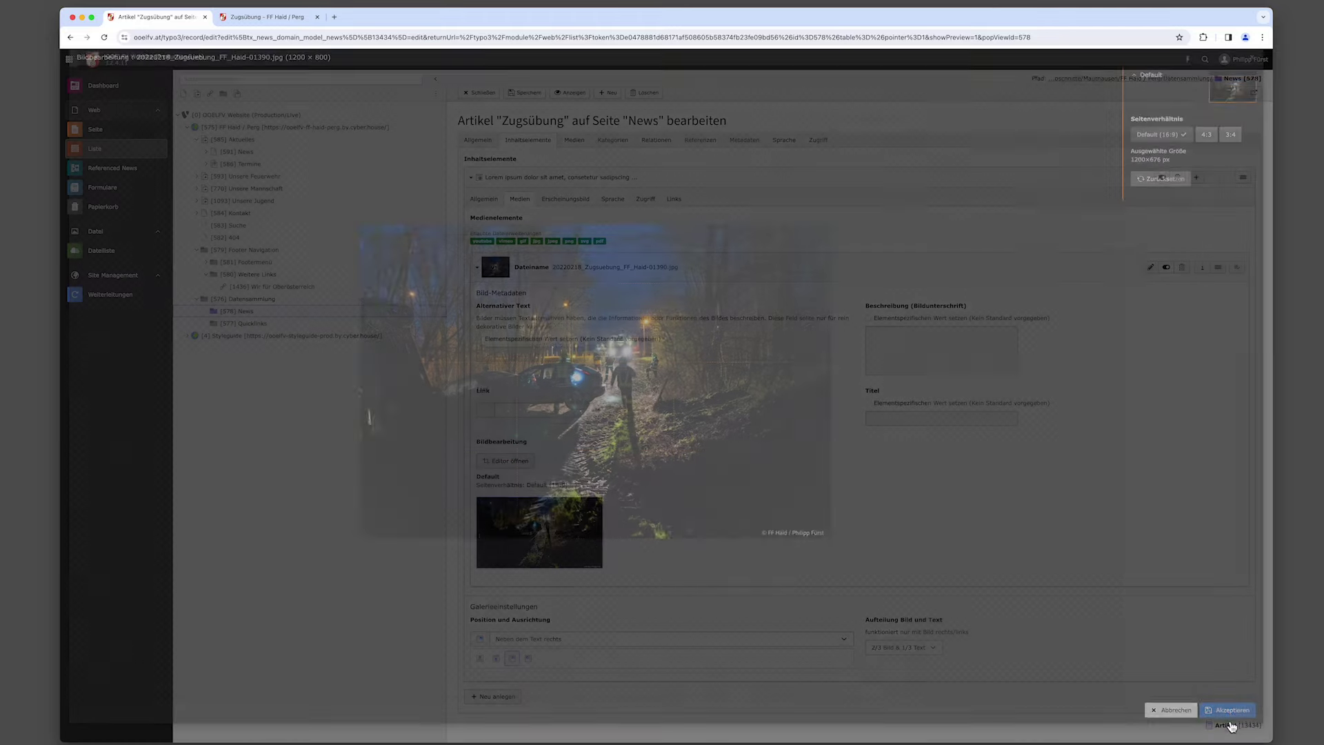
Save the Zugsübung article and check the recropped image in the website preview.
{"action": "left_click", "coordinate": [524, 95]}
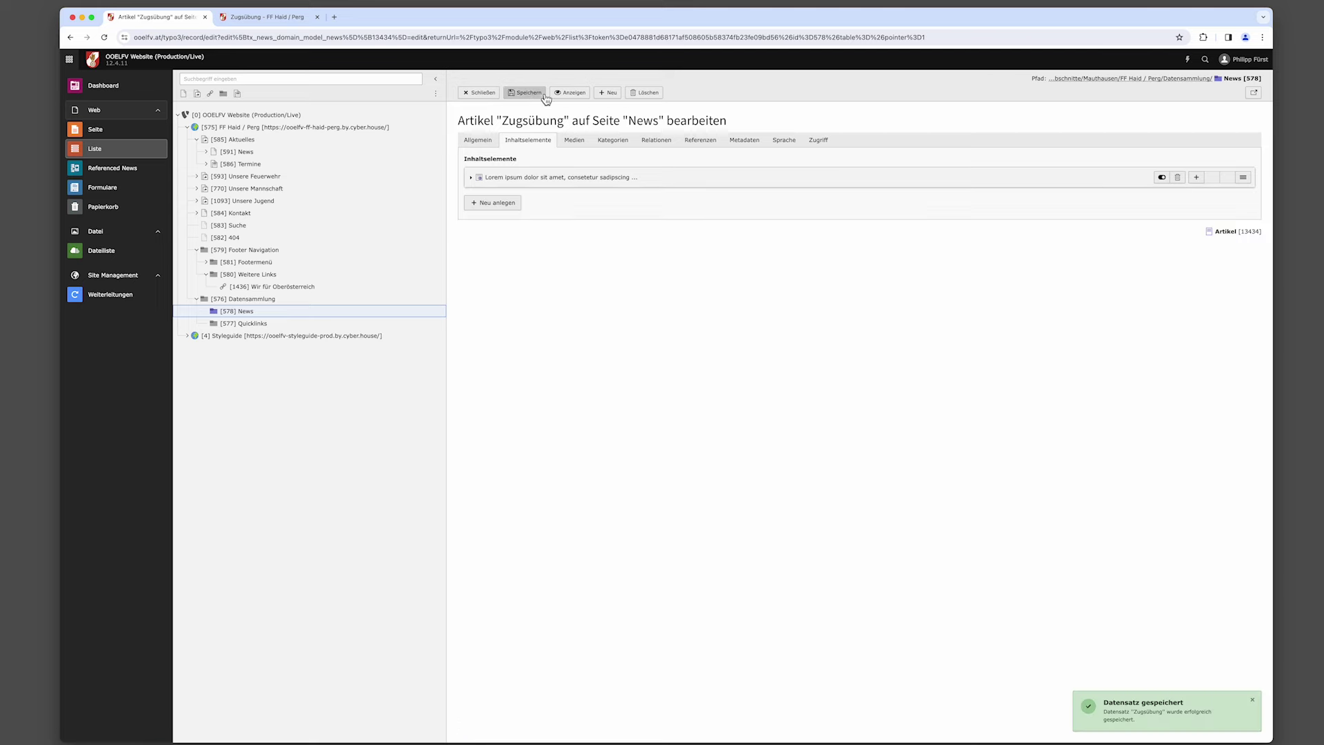
{"action": "left_click", "coordinate": [569, 92]}
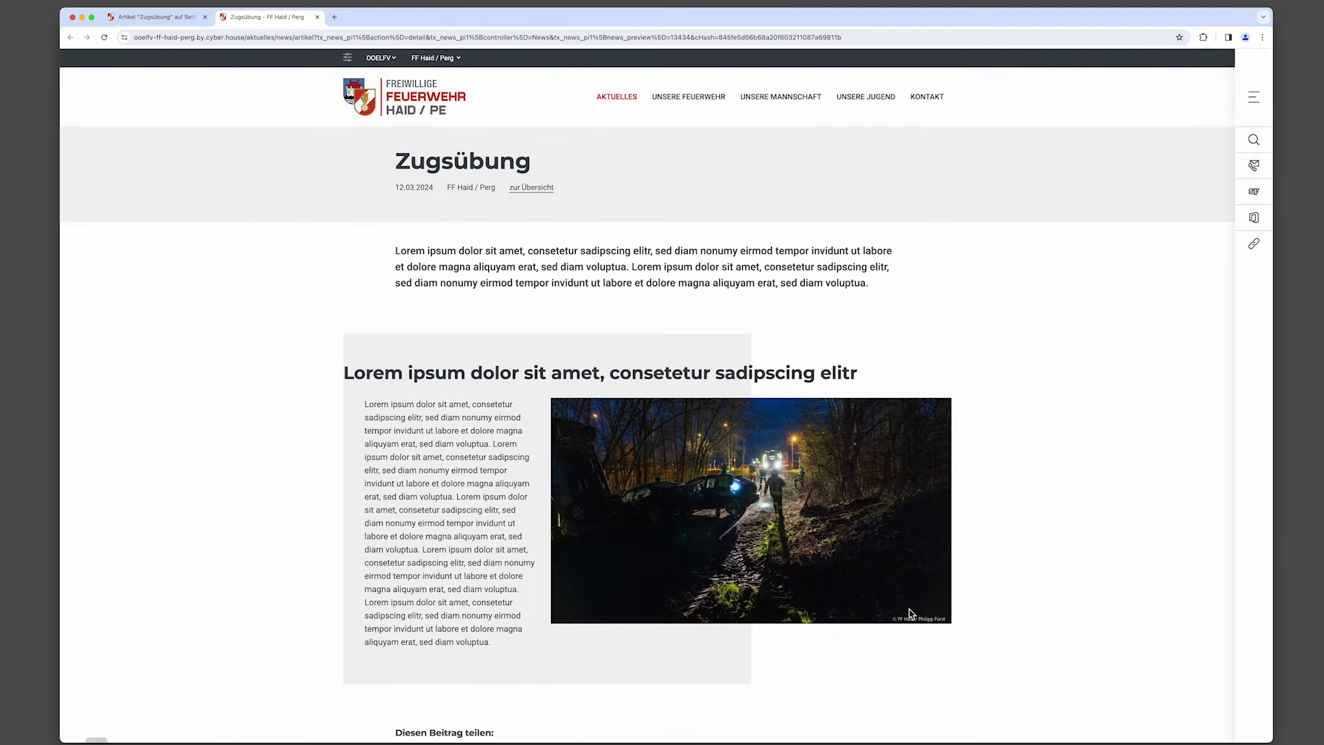
{"action": "scroll", "coordinate": [700, 493], "scroll_direction": "down", "scroll_amount": 5}
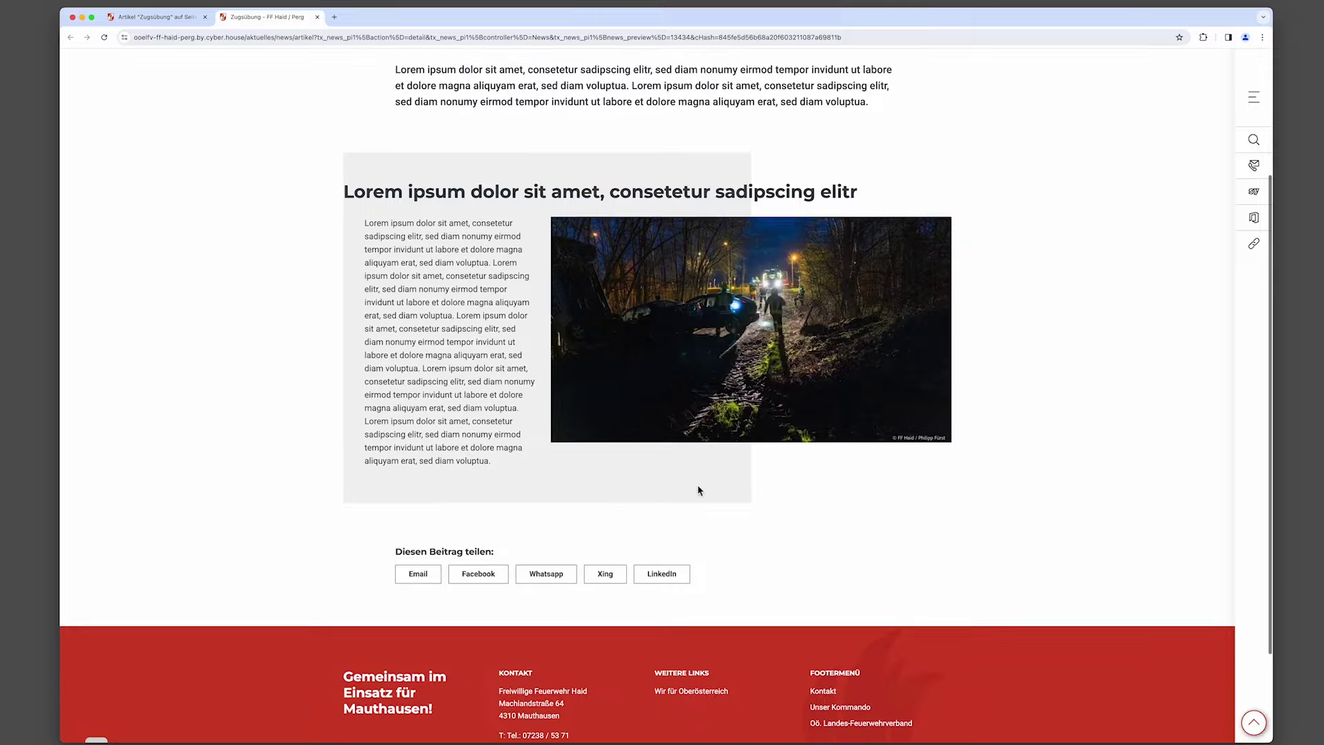
{"action": "scroll", "coordinate": [699, 491], "scroll_direction": "up", "scroll_amount": 5}
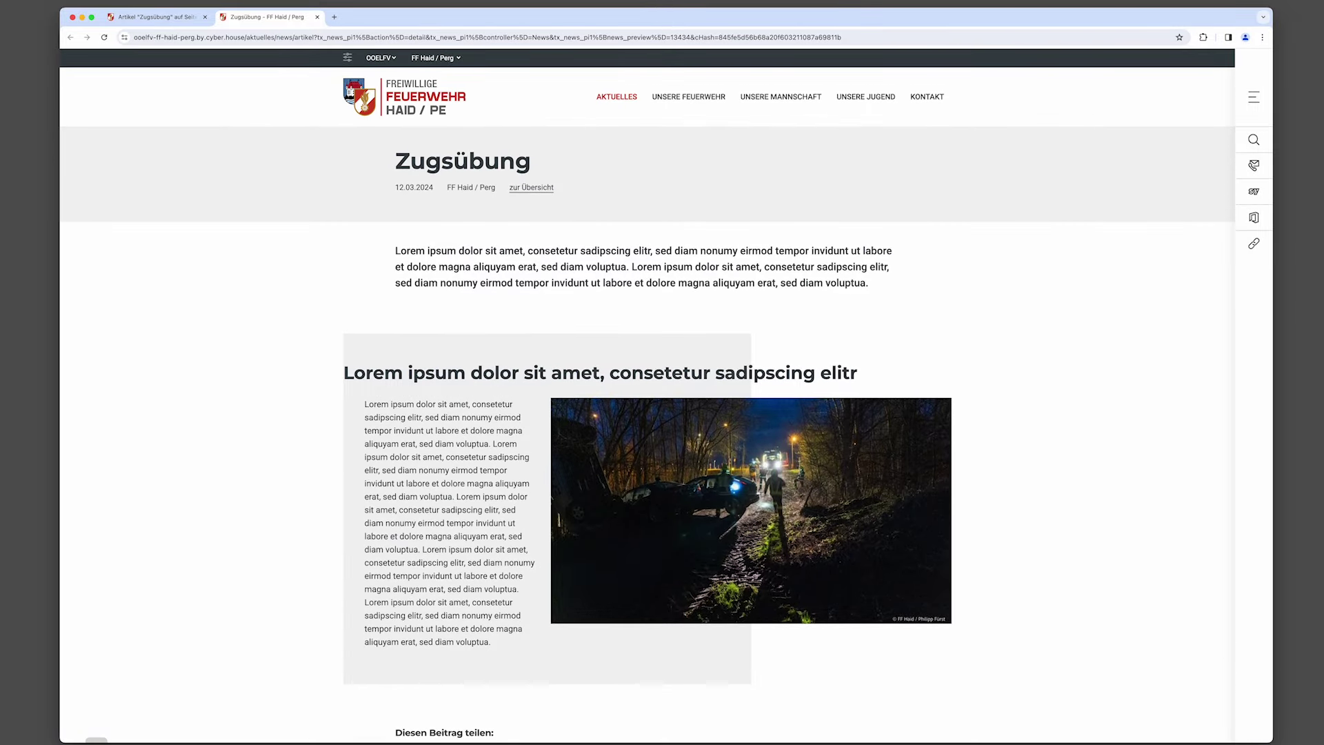
Add a second content element to the article with the type Bildergalerie, accepting the save that refreshes the form.
{"action": "left_click", "coordinate": [173, 20]}
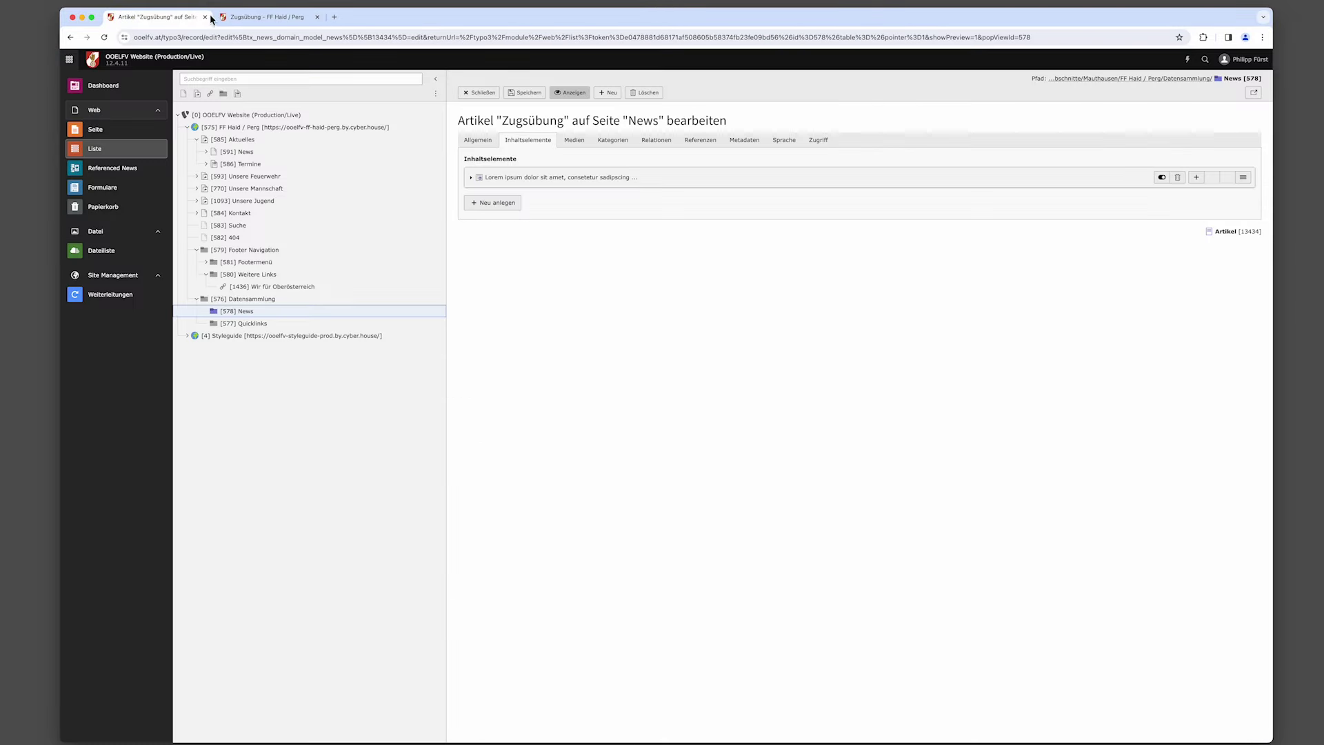
{"action": "left_click", "coordinate": [504, 207]}
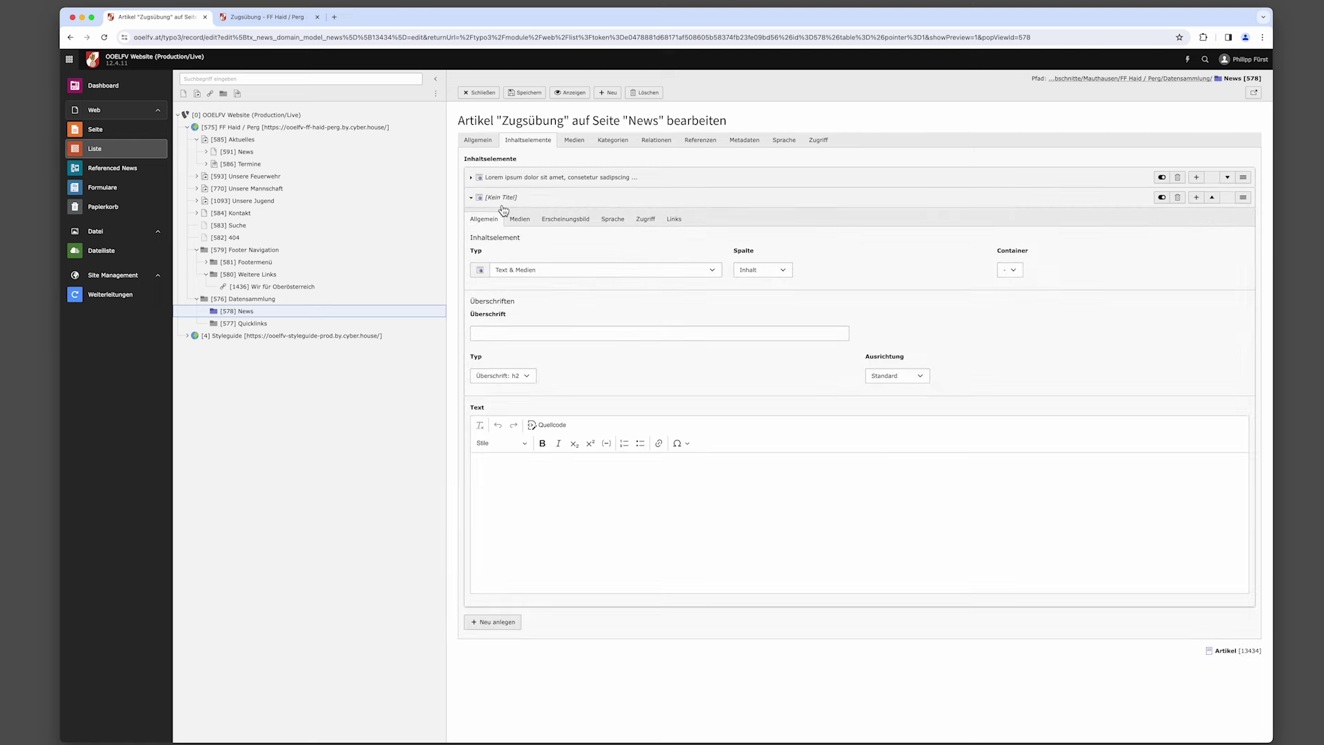
{"action": "left_click", "coordinate": [618, 275]}
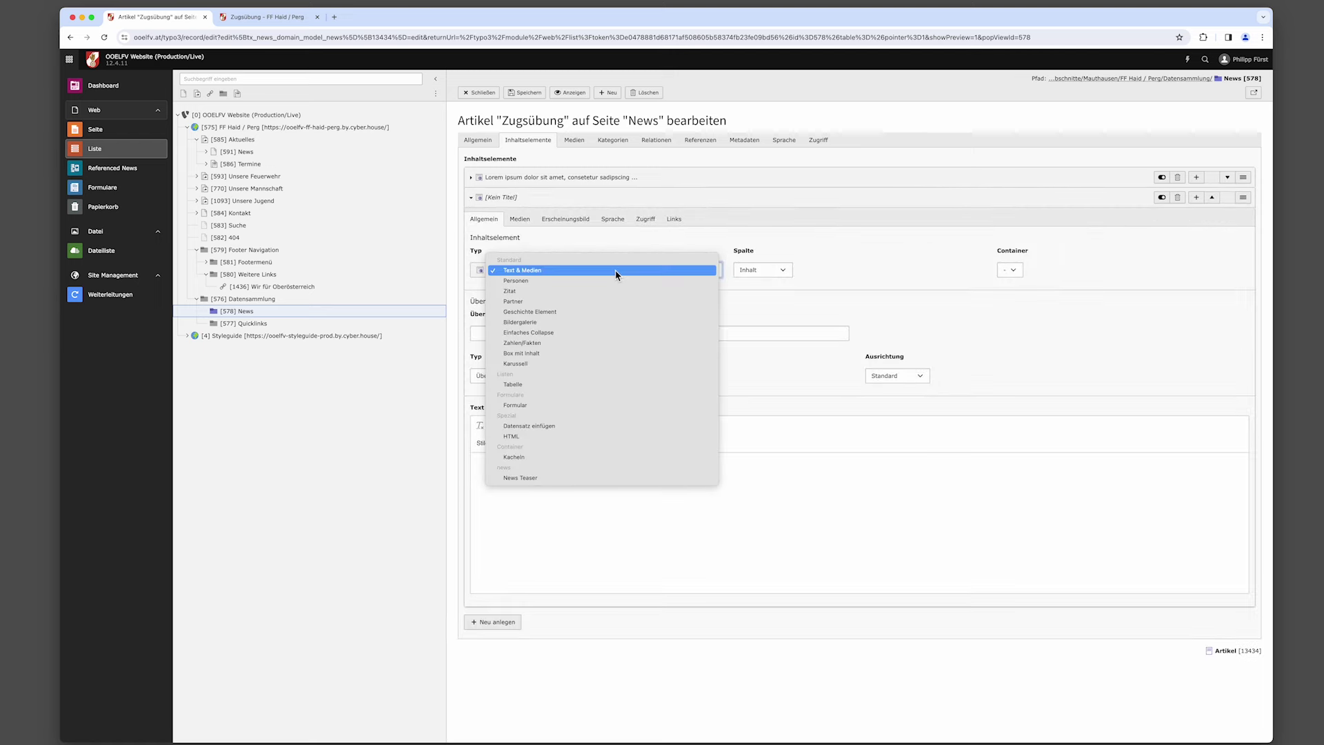
{"action": "left_click", "coordinate": [611, 322]}
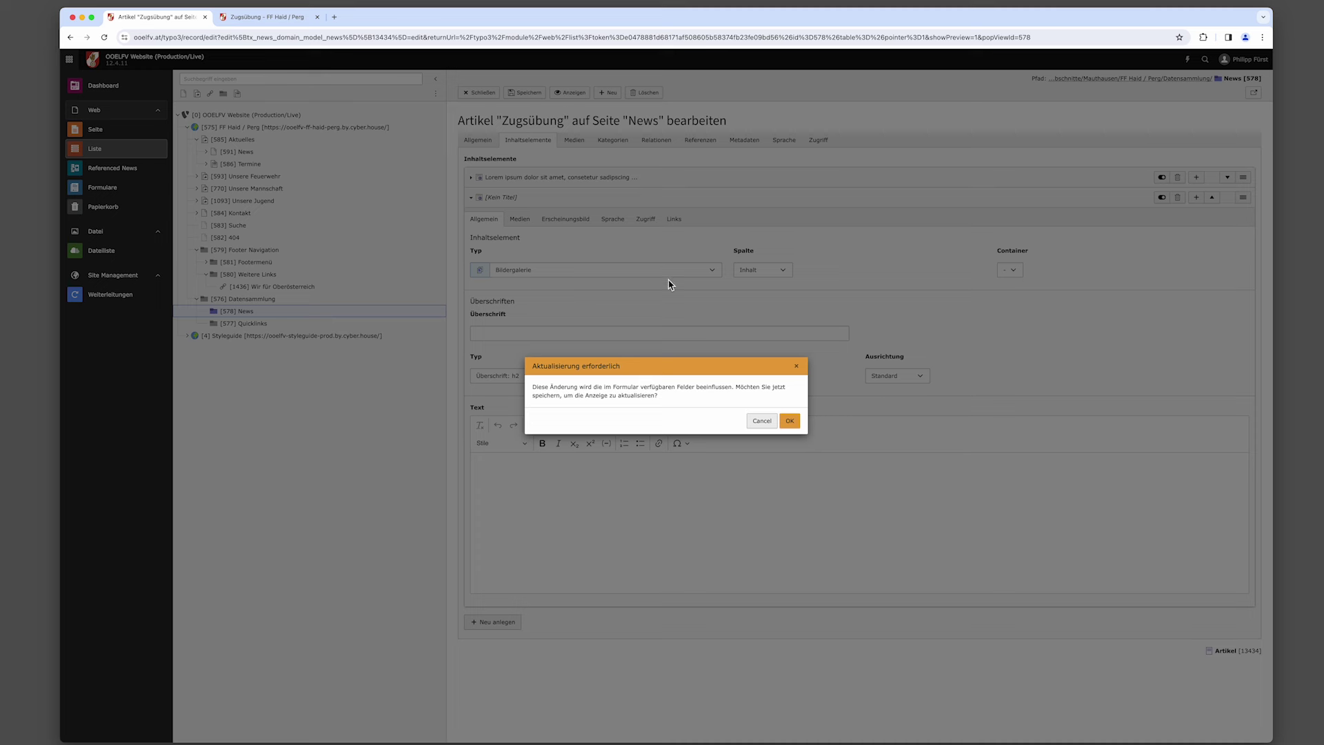
{"action": "left_click", "coordinate": [790, 421]}
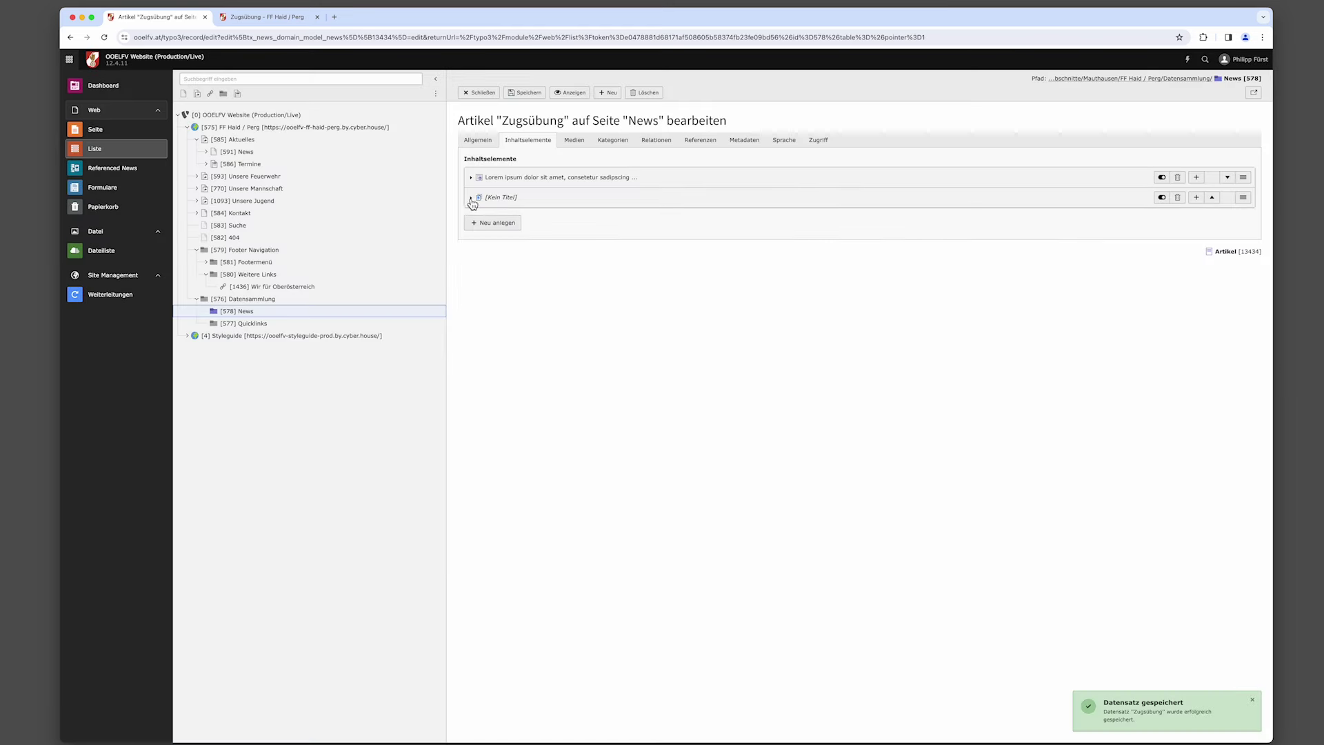
Import eight consecutive photos from the 20220218_Zugsuebung folder into the gallery element's media, starting with the second file.
{"action": "left_click", "coordinate": [473, 200]}
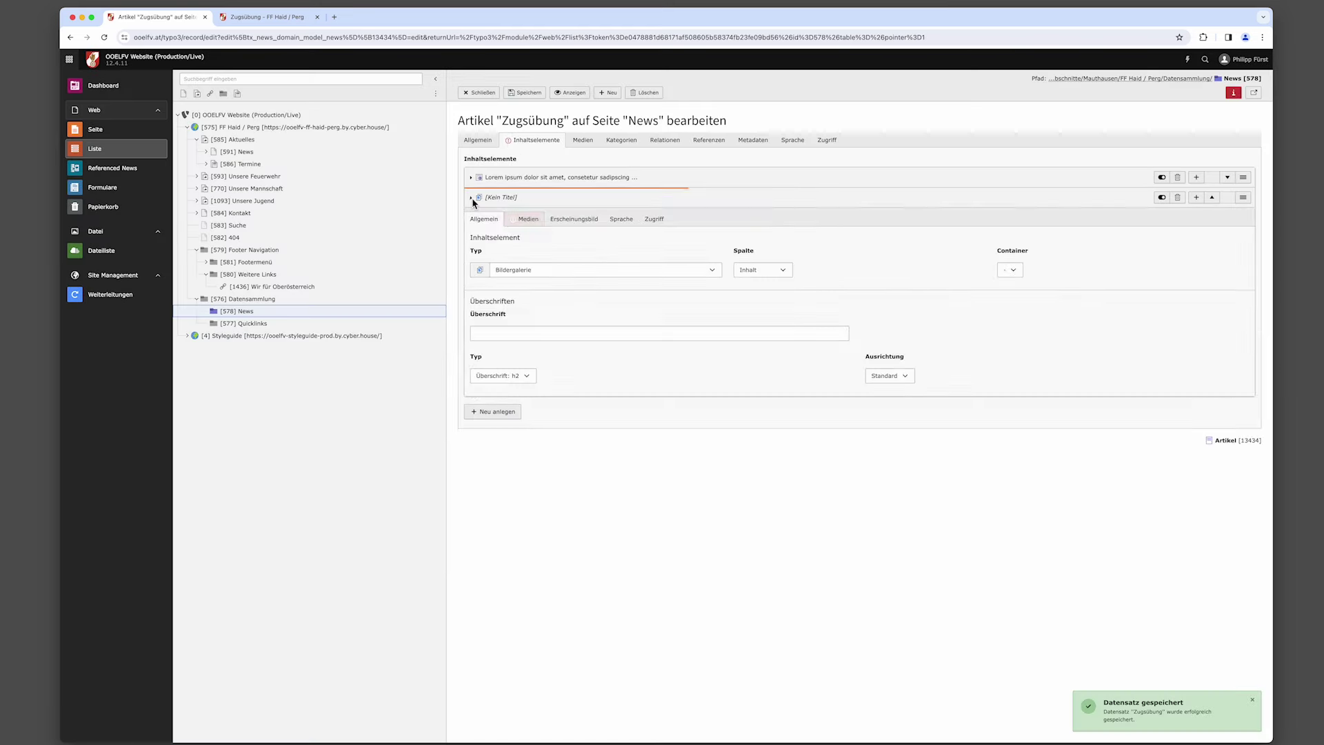
{"action": "left_click", "coordinate": [535, 225]}
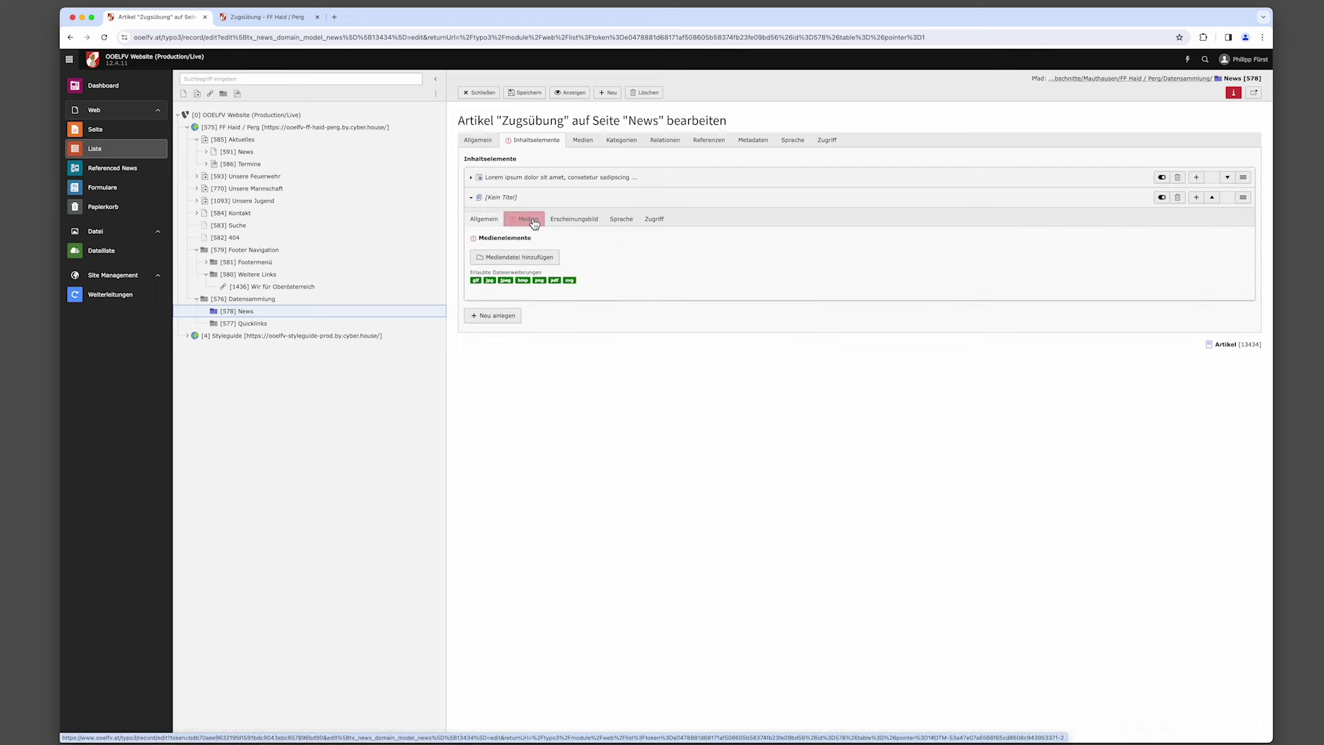
{"action": "left_click", "coordinate": [533, 261]}
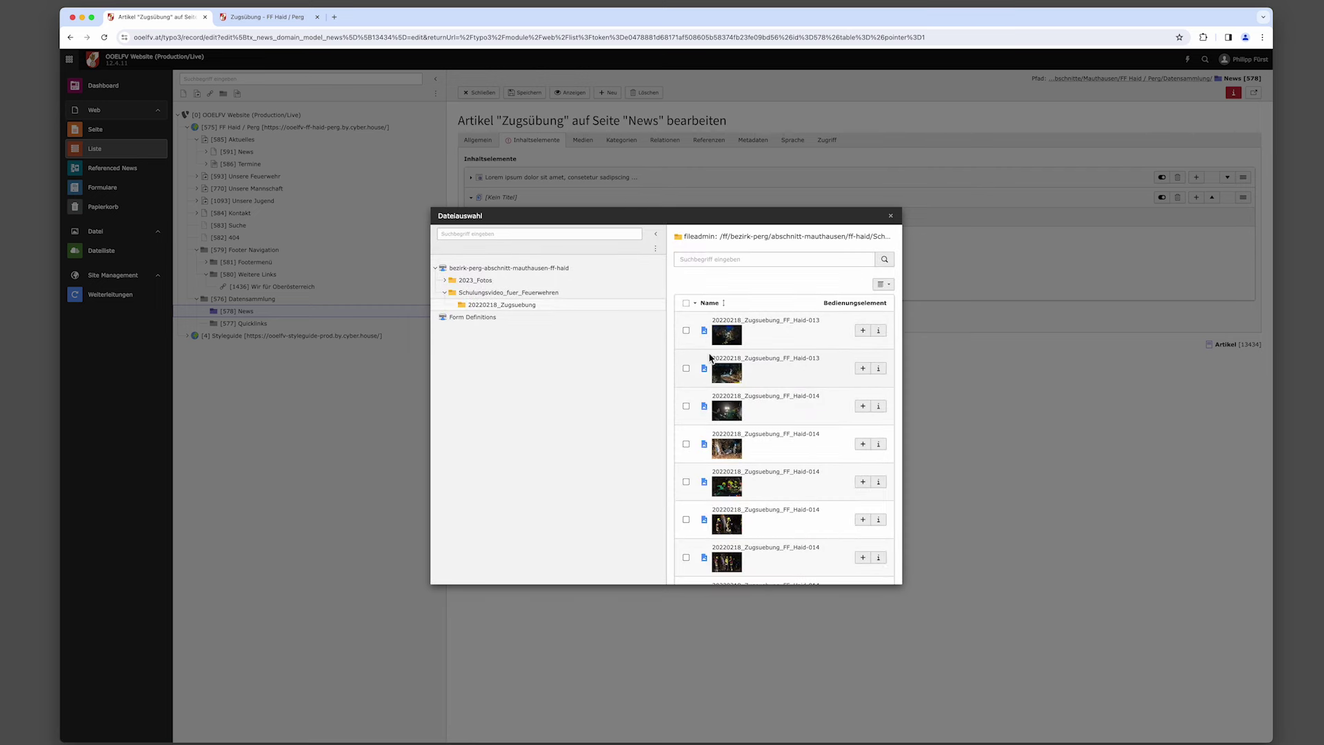
{"action": "left_click", "coordinate": [686, 368]}
{"action": "left_click", "coordinate": [686, 407]}
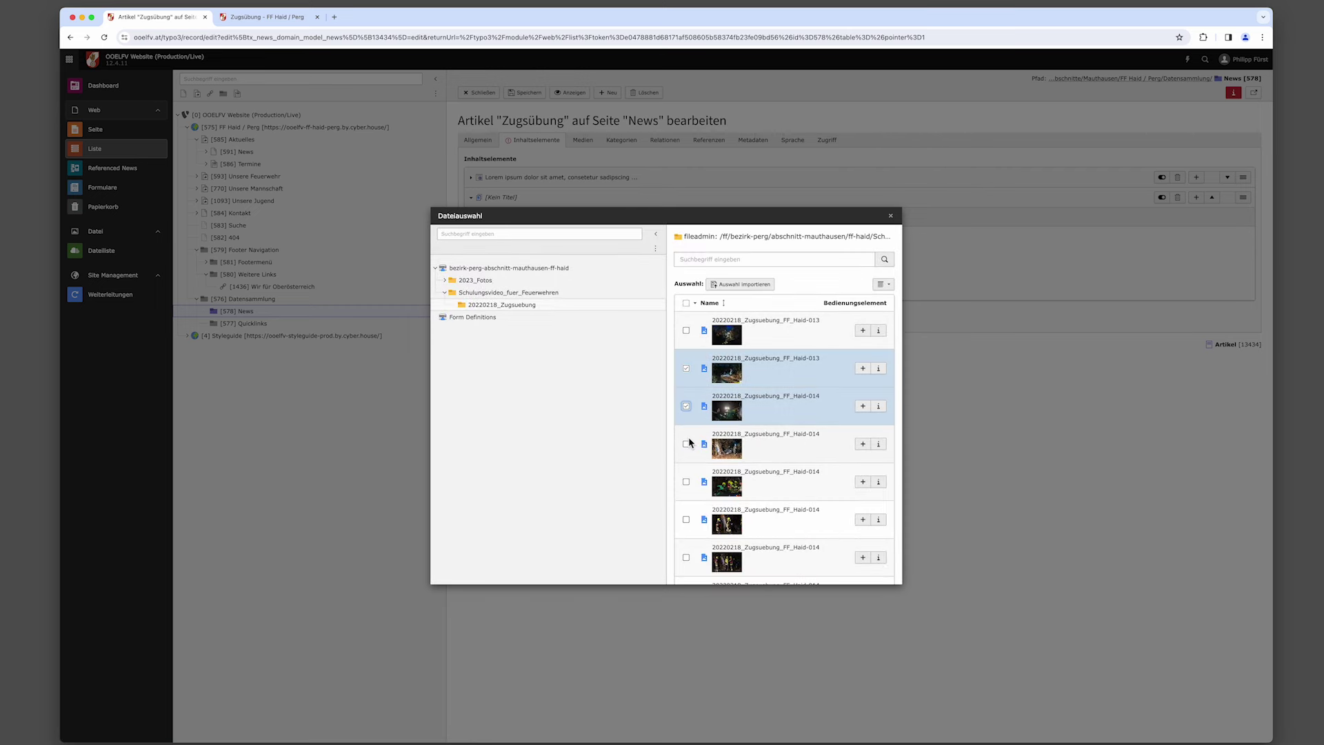
{"action": "left_click", "coordinate": [686, 444]}
{"action": "left_click", "coordinate": [686, 483]}
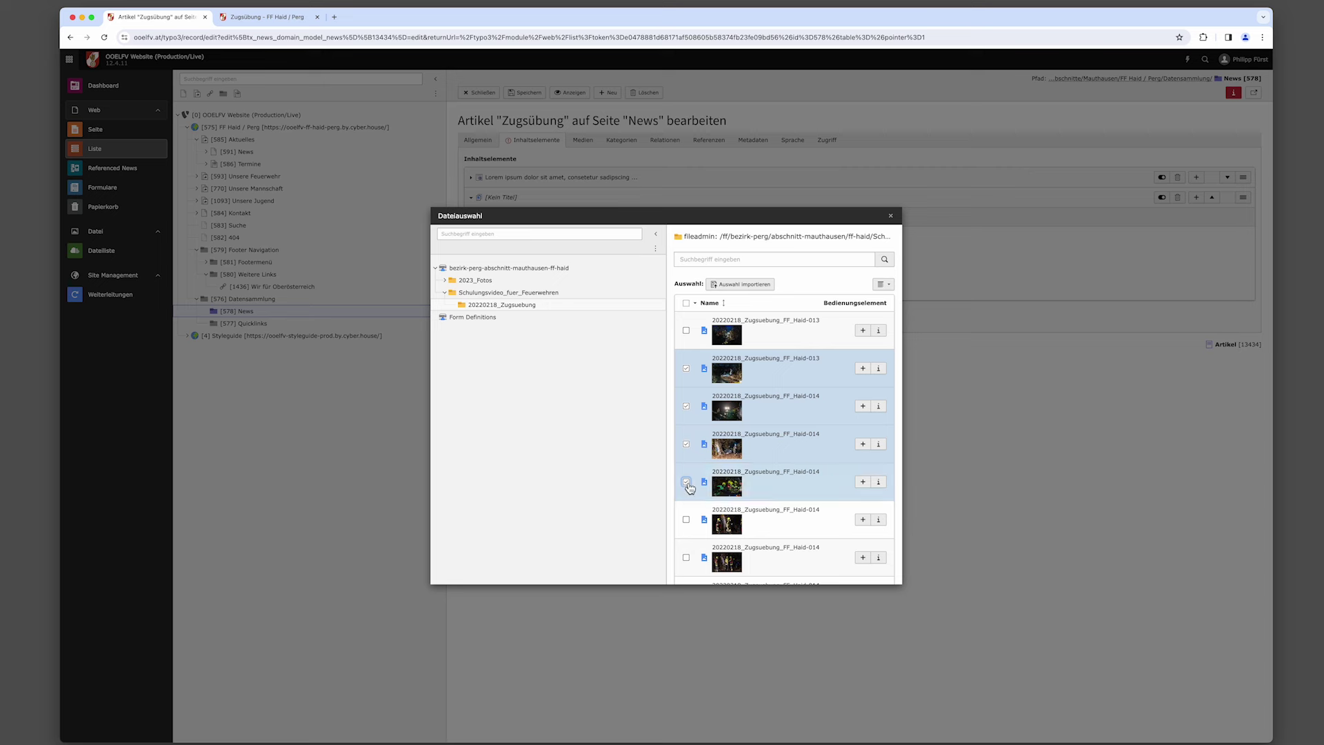
{"action": "scroll", "coordinate": [688, 487], "scroll_direction": "down", "scroll_amount": 3}
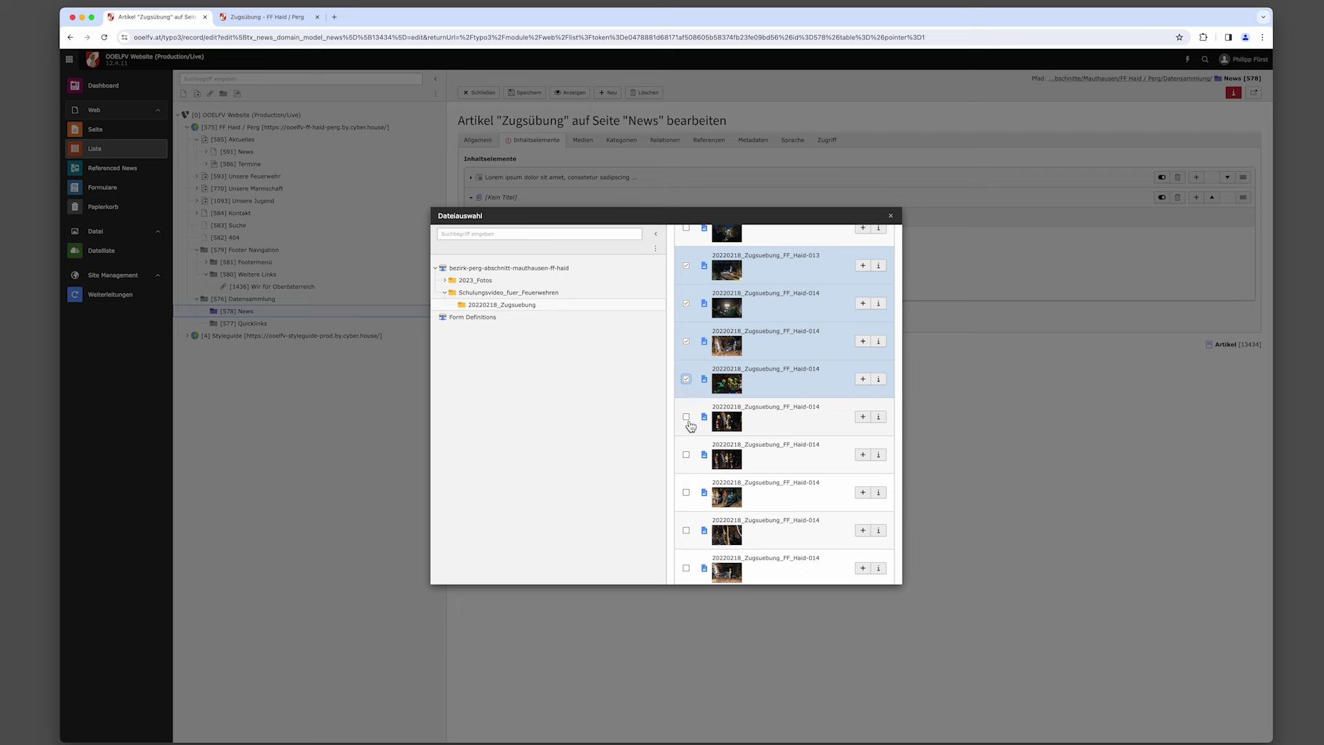
{"action": "left_click", "coordinate": [687, 417]}
{"action": "left_click", "coordinate": [687, 455]}
{"action": "left_click", "coordinate": [687, 493]}
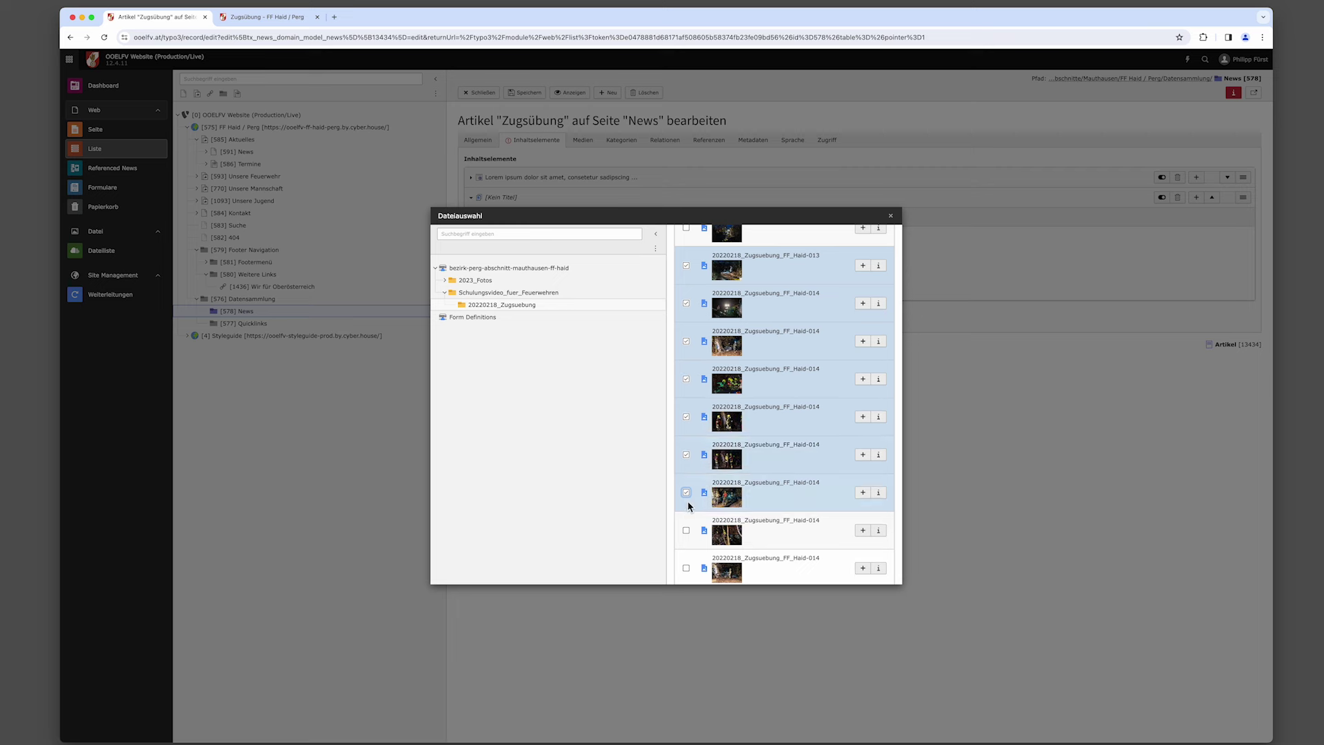
{"action": "left_click", "coordinate": [686, 531]}
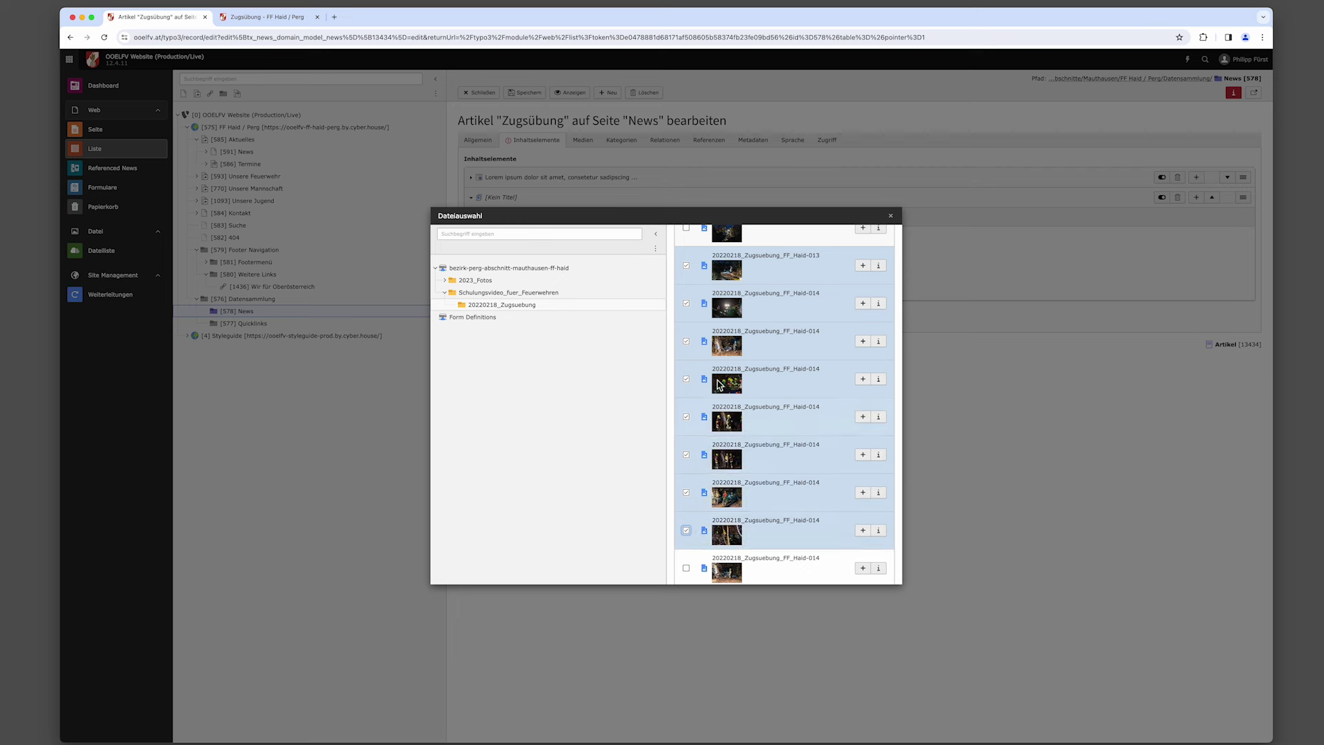
{"action": "scroll", "coordinate": [767, 408], "scroll_direction": "up", "scroll_amount": 3}
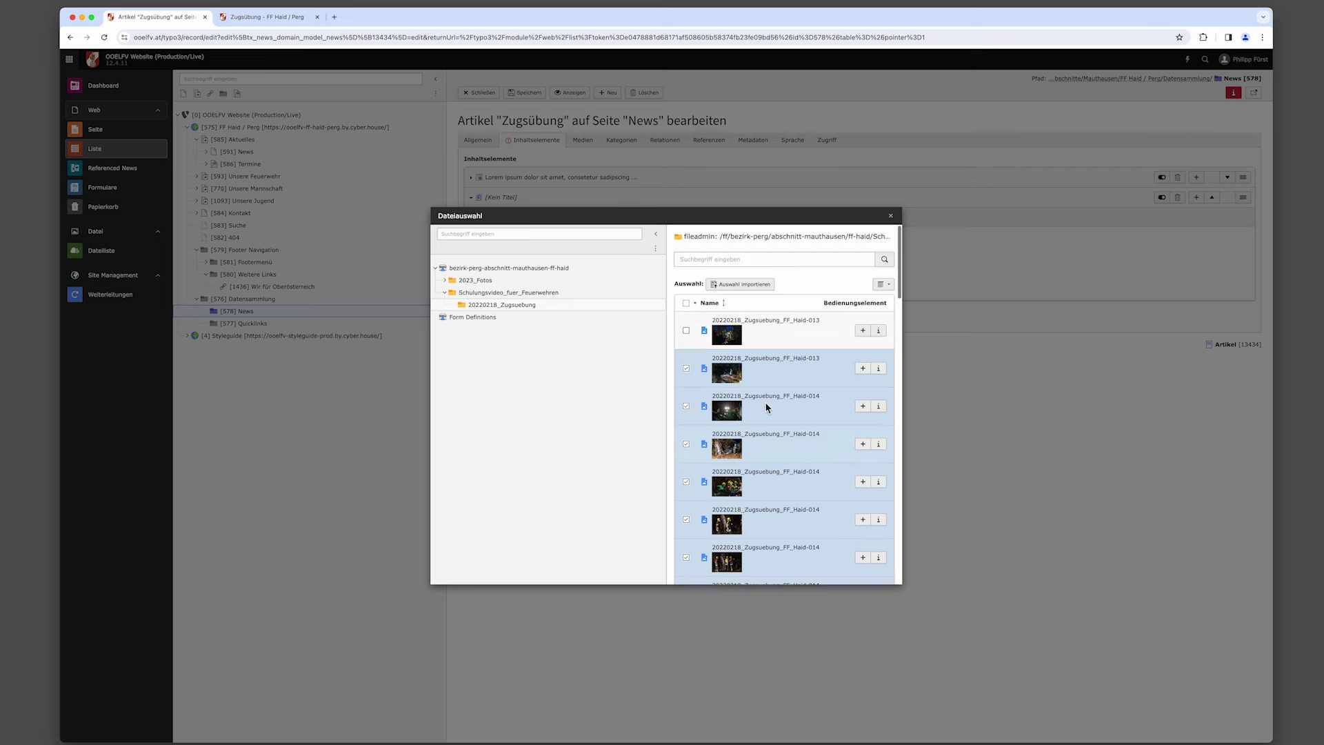
{"action": "left_click", "coordinate": [757, 287]}
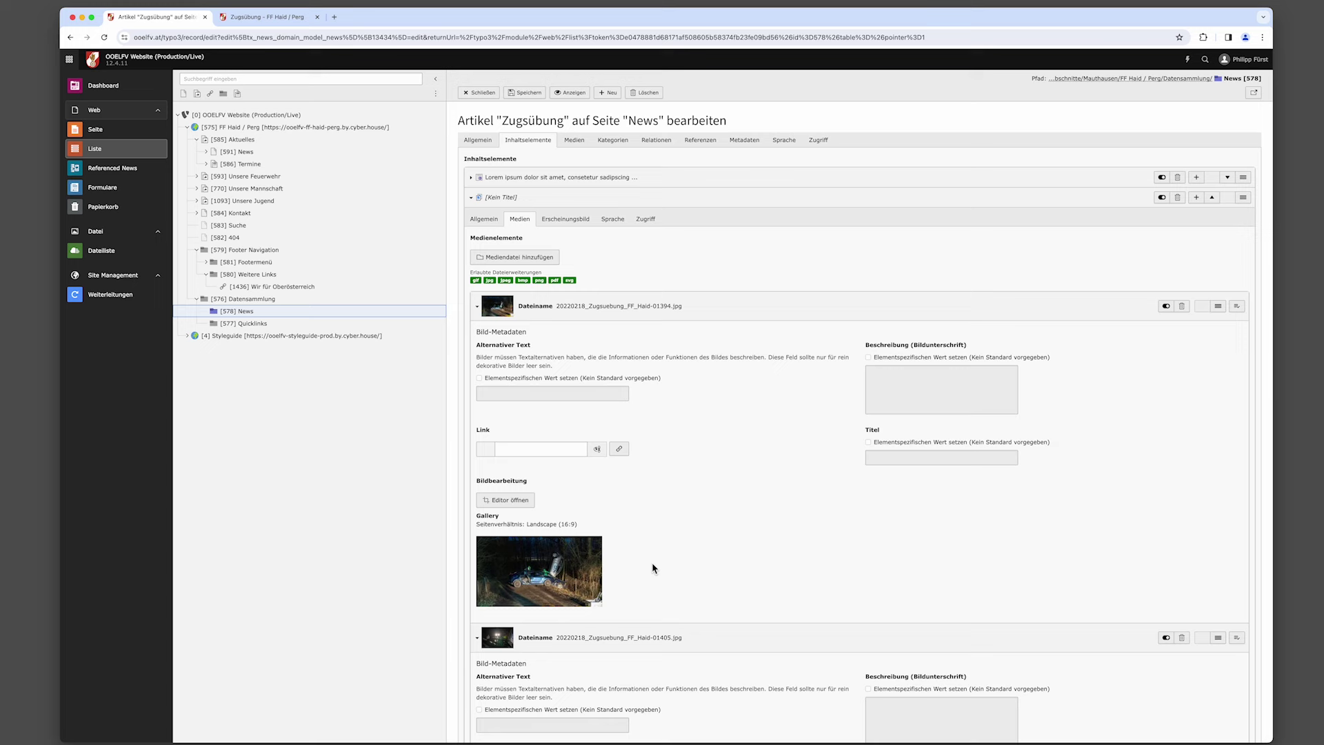
Collapse the first three gallery image entries, save the article and view the image gallery in the website preview.
{"action": "left_click", "coordinate": [477, 306]}
{"action": "left_click", "coordinate": [479, 336]}
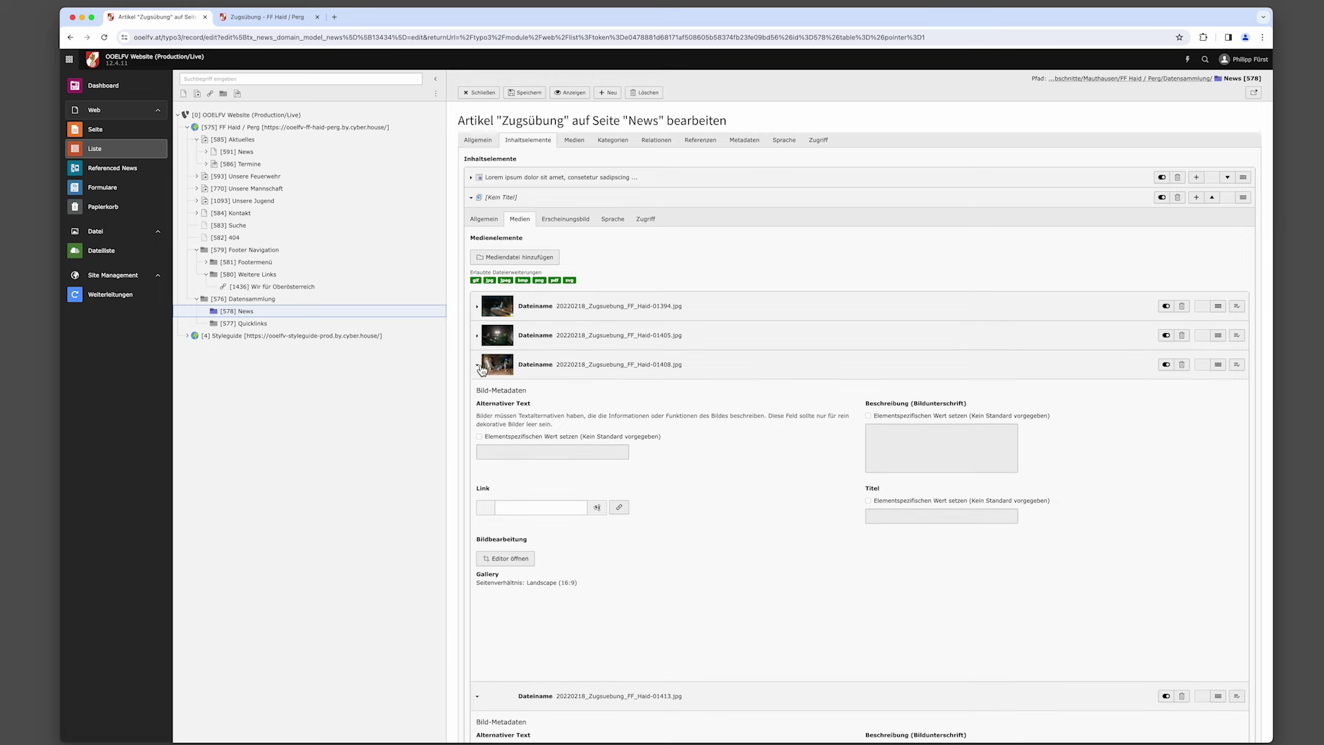
{"action": "left_click", "coordinate": [478, 364]}
{"action": "left_click", "coordinate": [526, 97]}
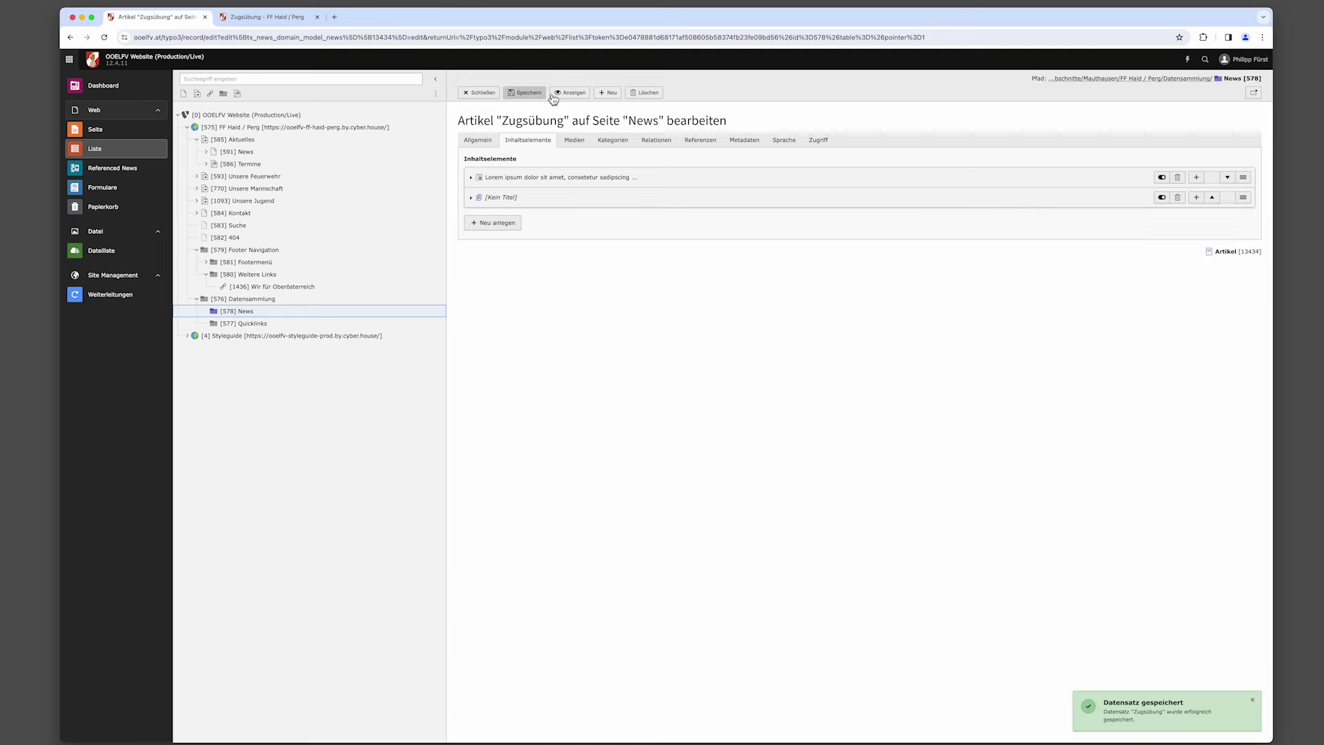
{"action": "left_click", "coordinate": [572, 94]}
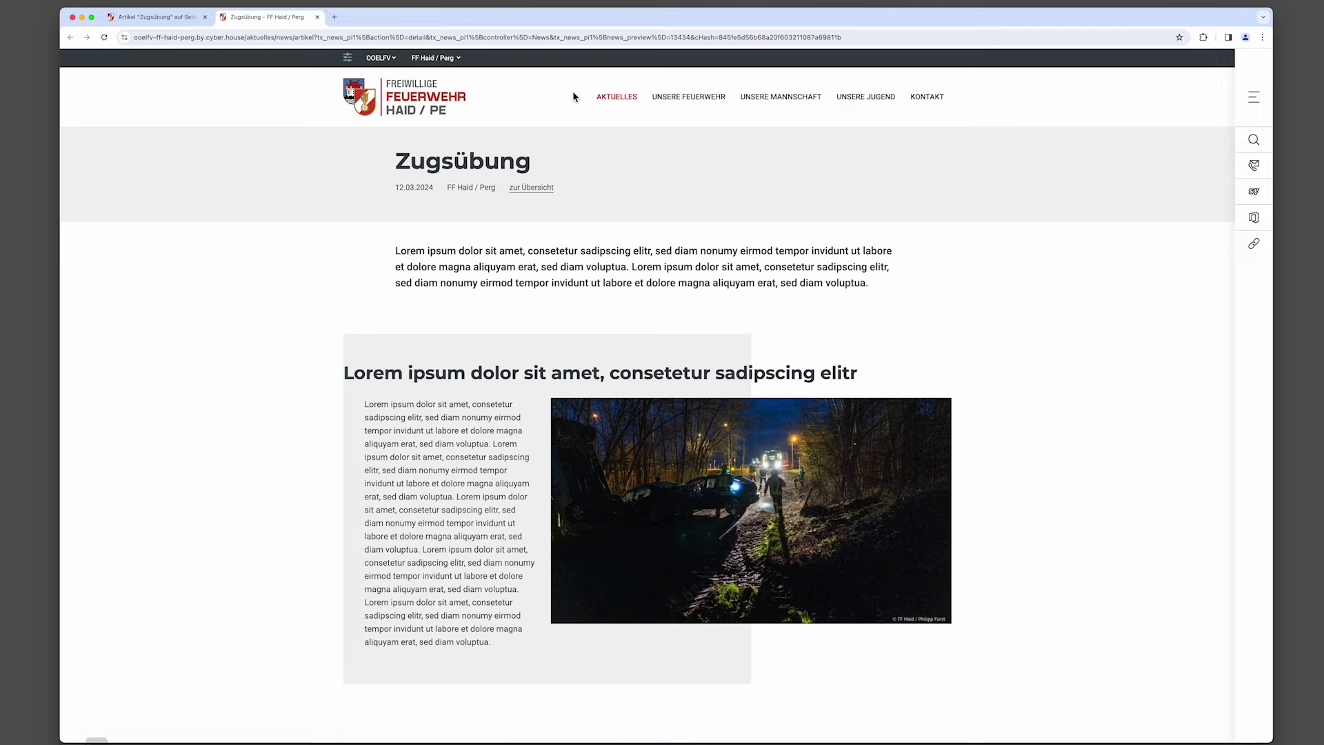
{"action": "scroll", "coordinate": [598, 421], "scroll_direction": "down", "scroll_amount": 5}
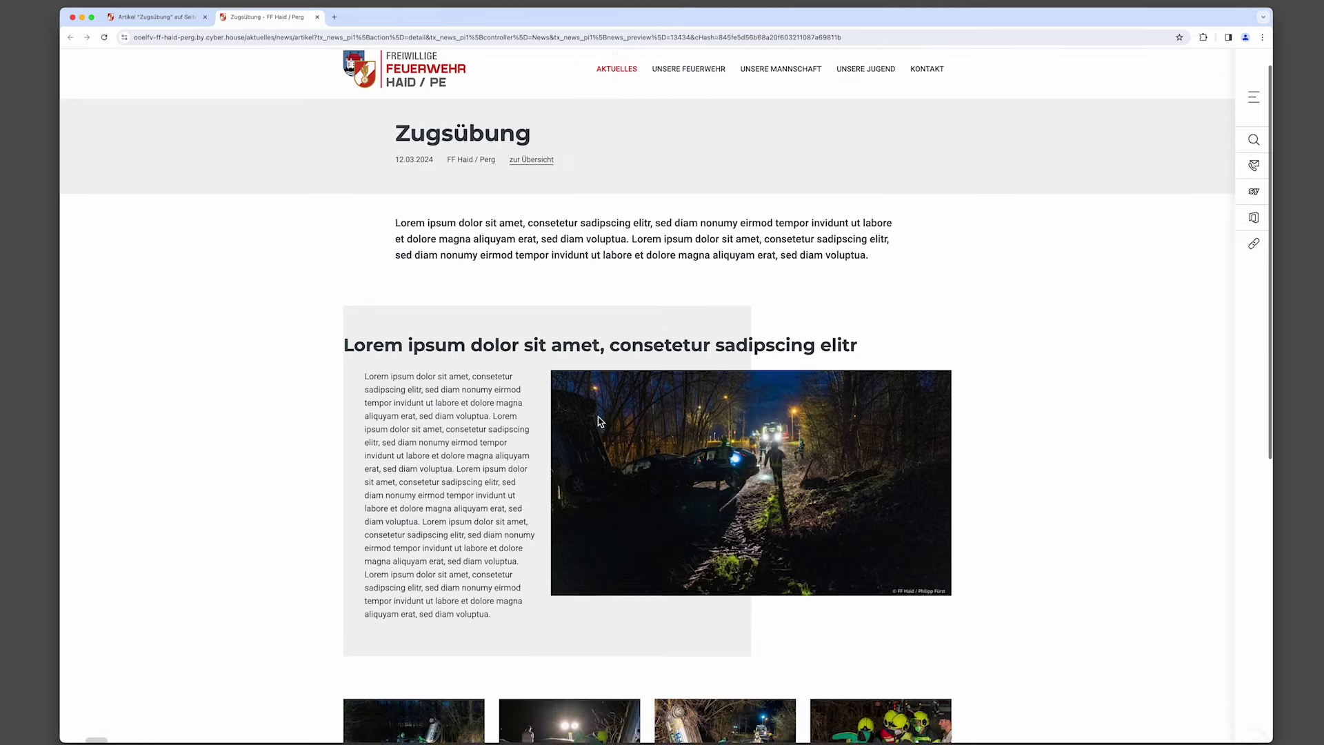
{"action": "scroll", "coordinate": [599, 421], "scroll_direction": "down", "scroll_amount": 2}
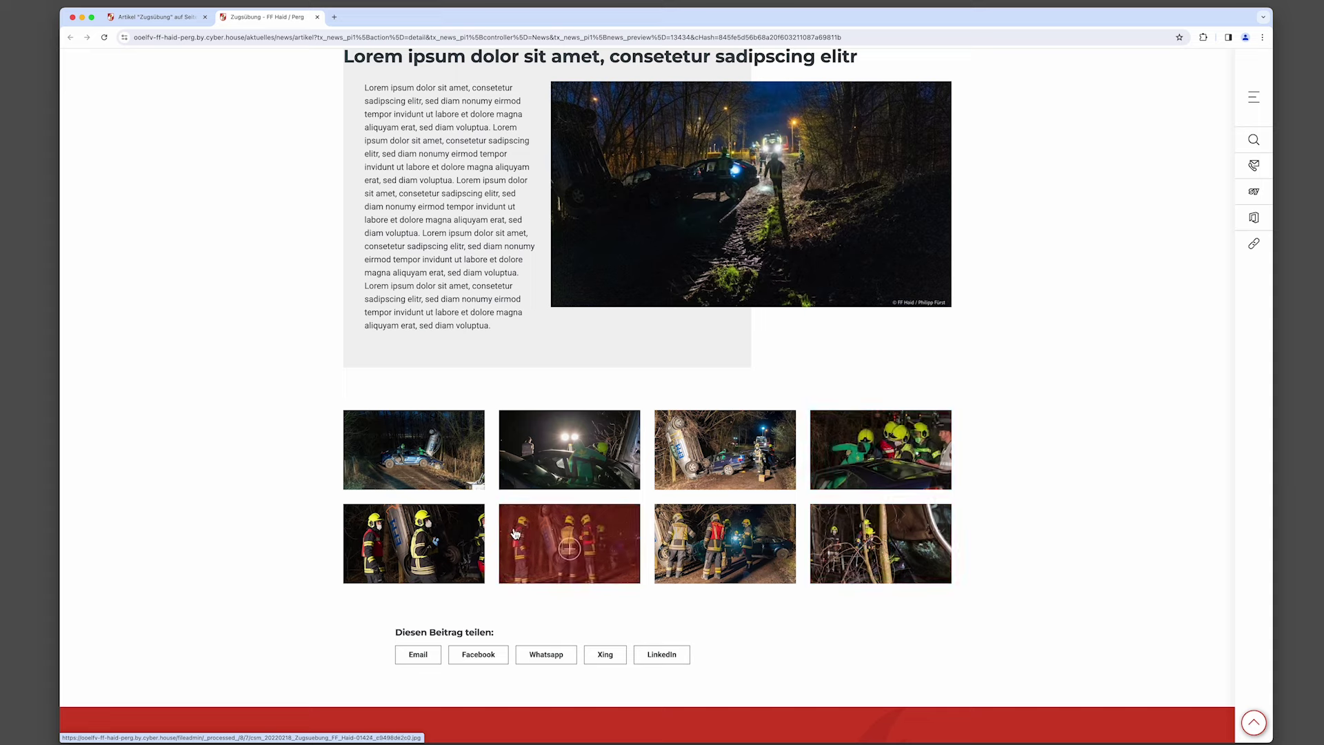
Browse the gallery photos in the enlarged view starting from the first one, and close the view.
{"action": "left_click", "coordinate": [423, 460]}
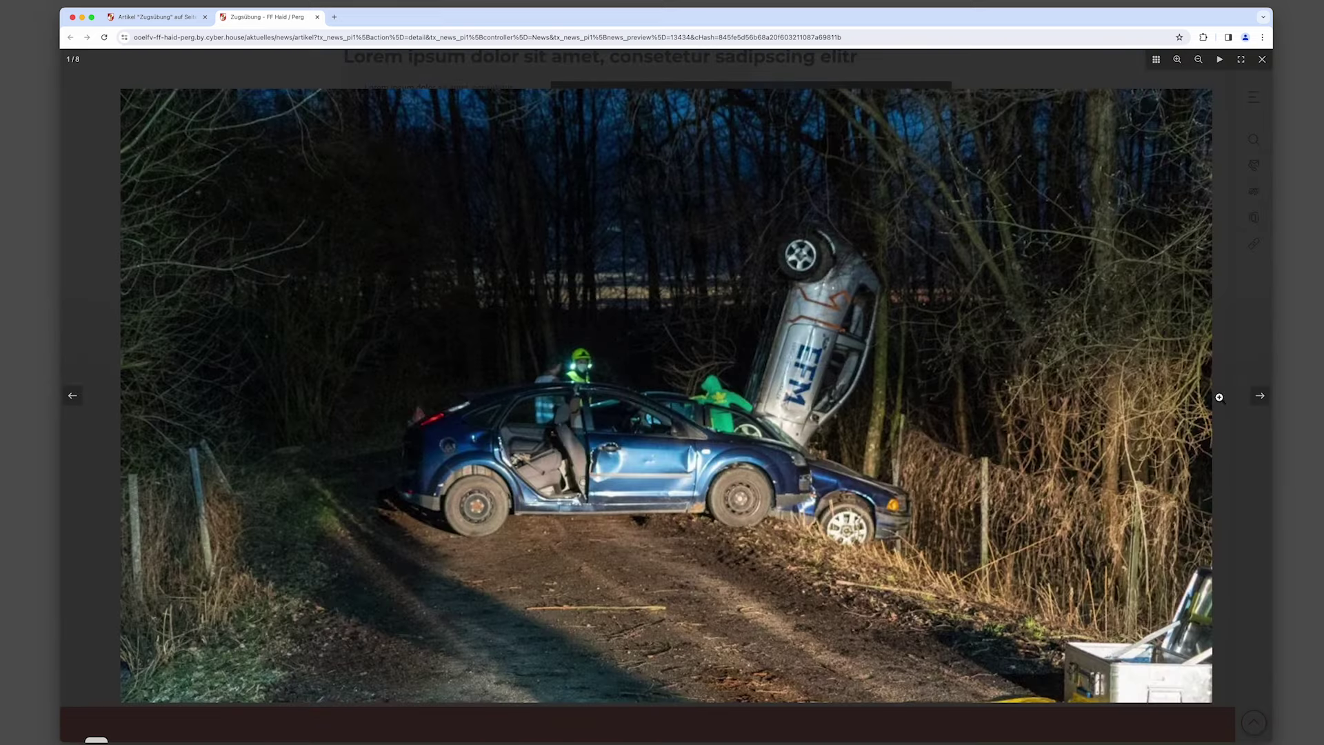
{"action": "left_click", "coordinate": [1264, 402]}
{"action": "left_click", "coordinate": [1265, 402]}
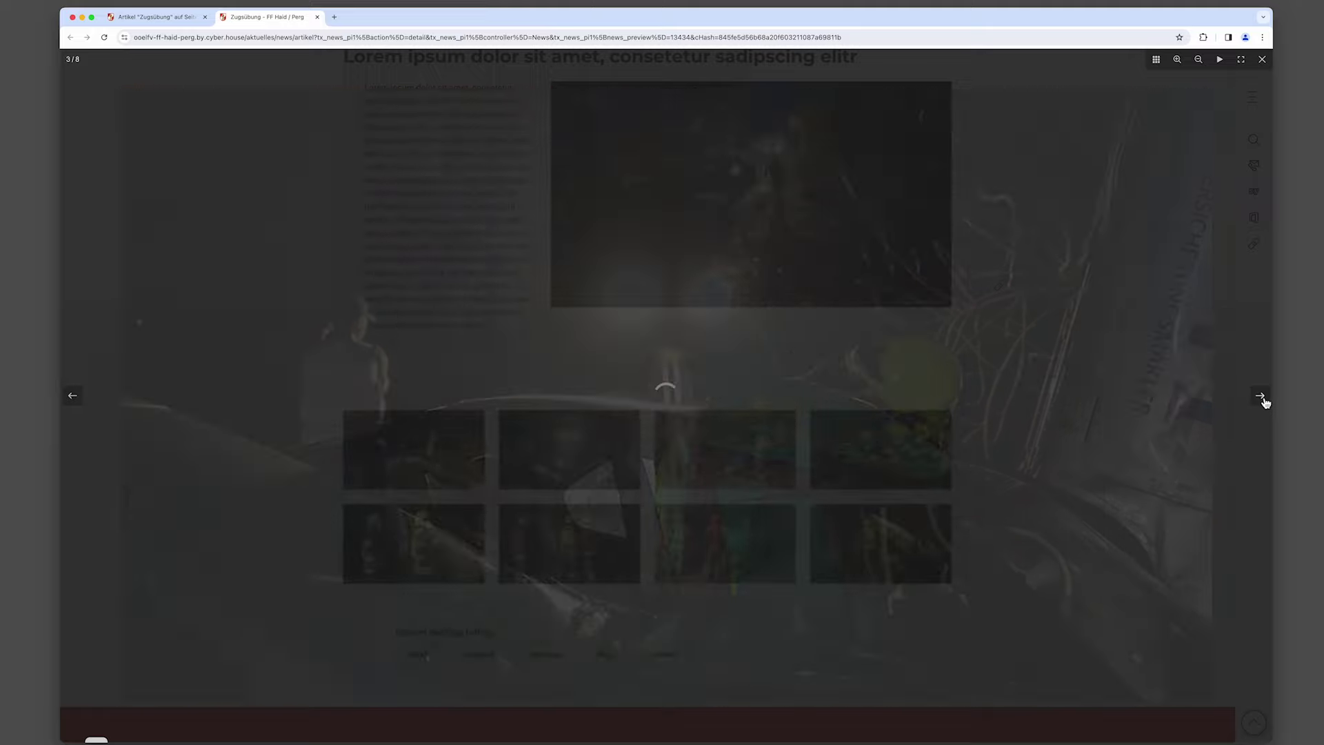
{"action": "left_click", "coordinate": [1264, 402]}
{"action": "left_click", "coordinate": [1264, 402]}
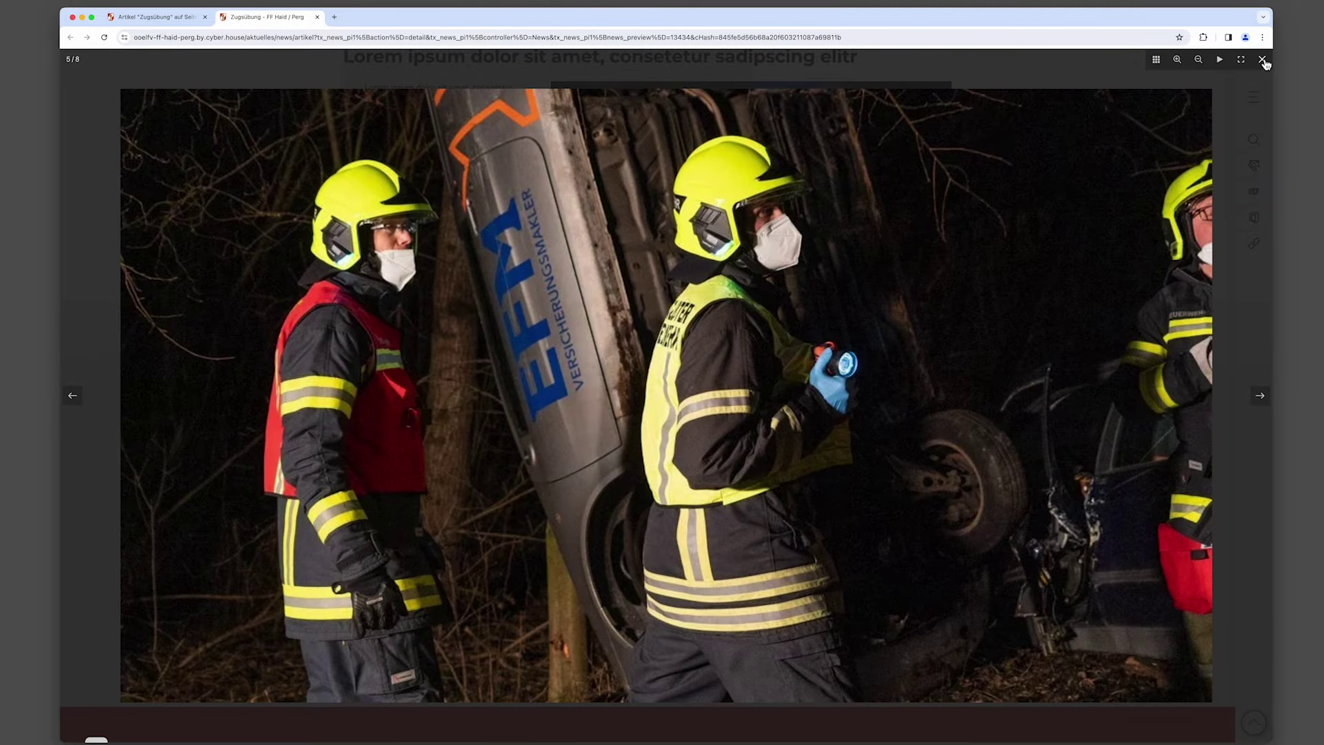
{"action": "key", "text": "Left"}
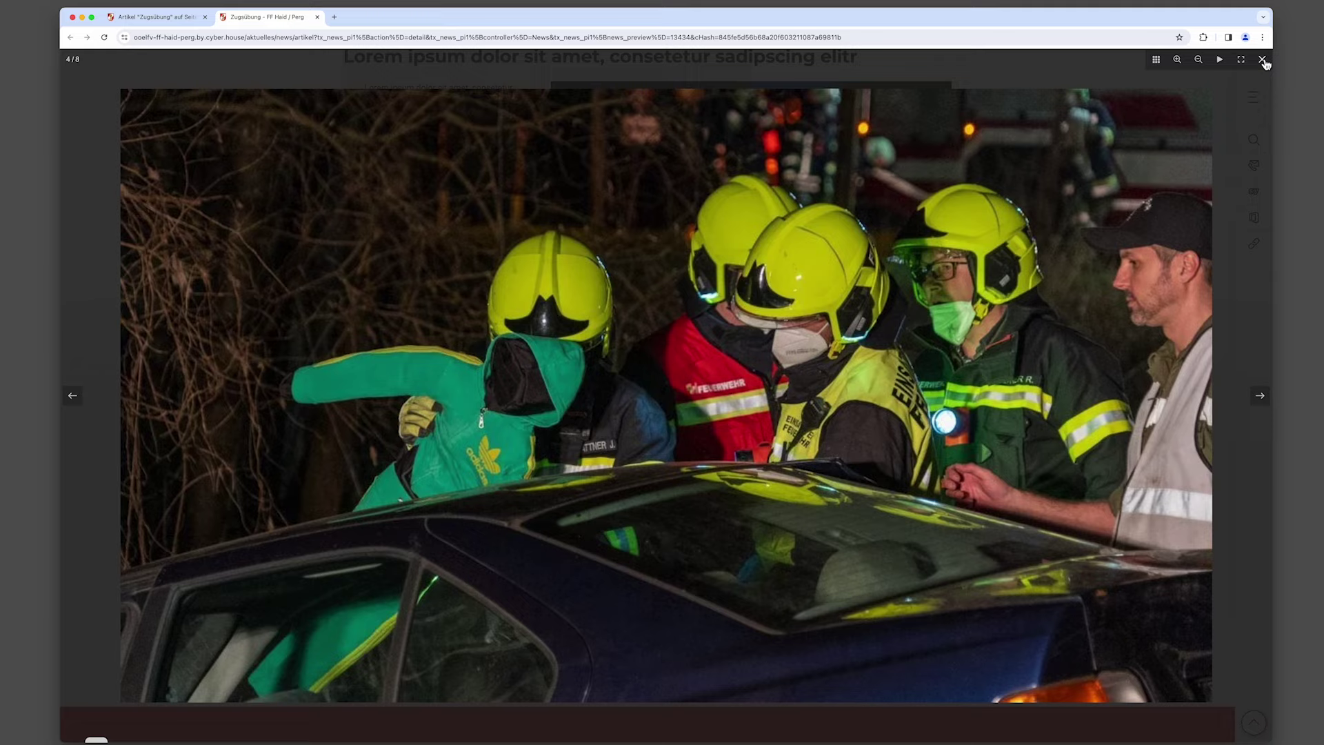
{"action": "left_click", "coordinate": [1265, 62]}
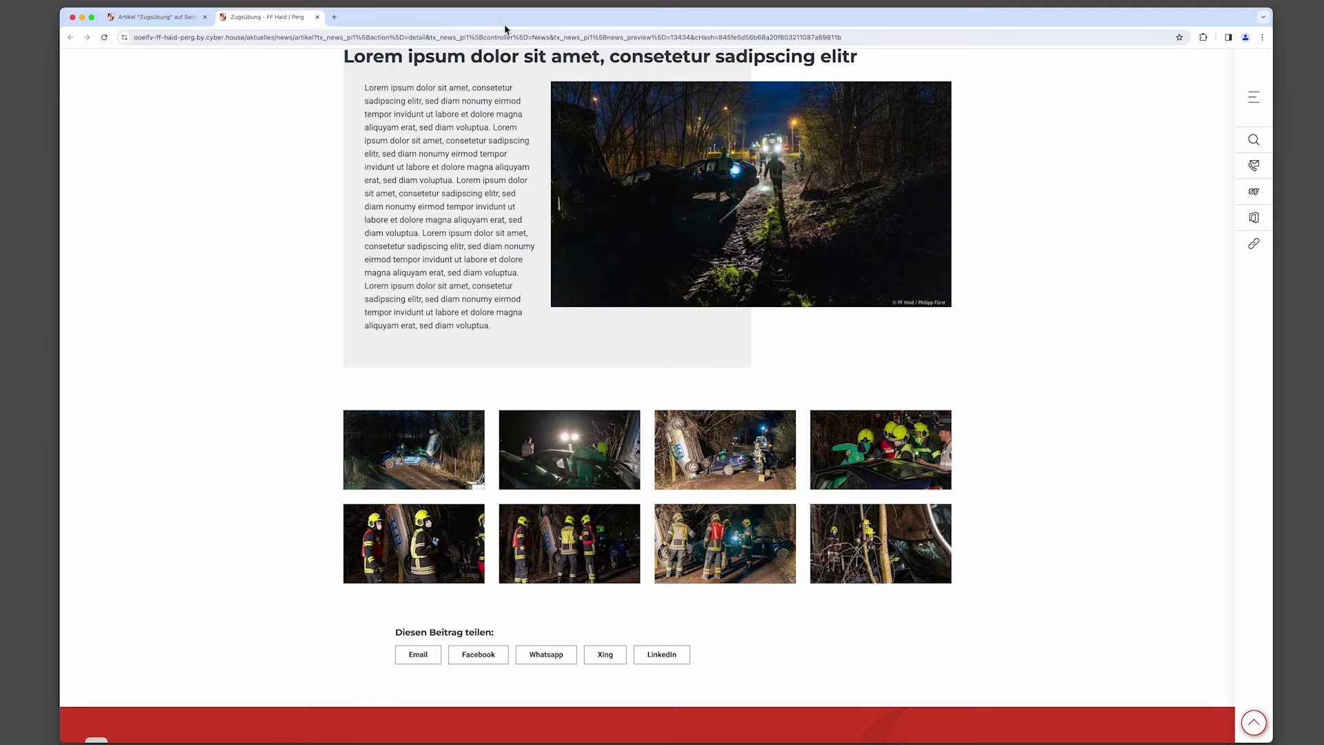
Add a third content element of type Text & Medien to the Zugsübung article and enter two Lorem ipsum paragraphs as its text.
{"action": "left_click", "coordinate": [152, 21]}
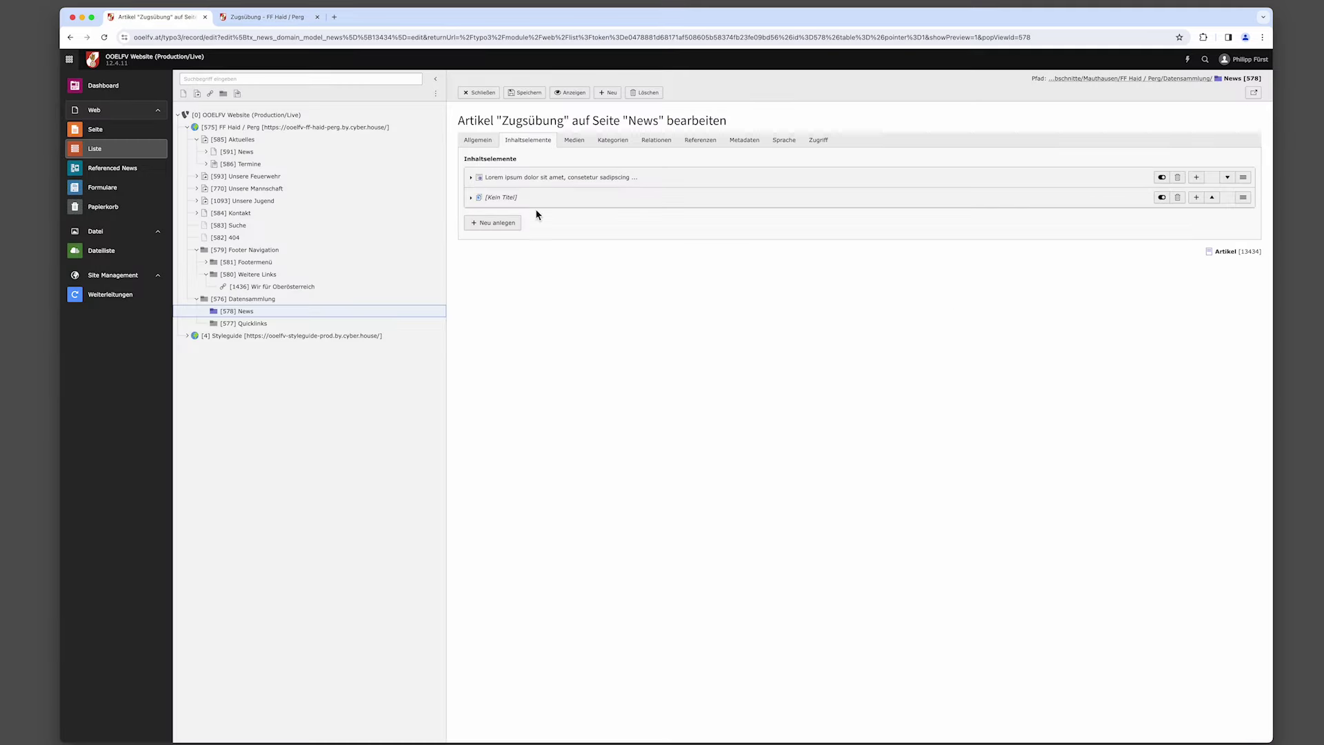
{"action": "left_click", "coordinate": [504, 224]}
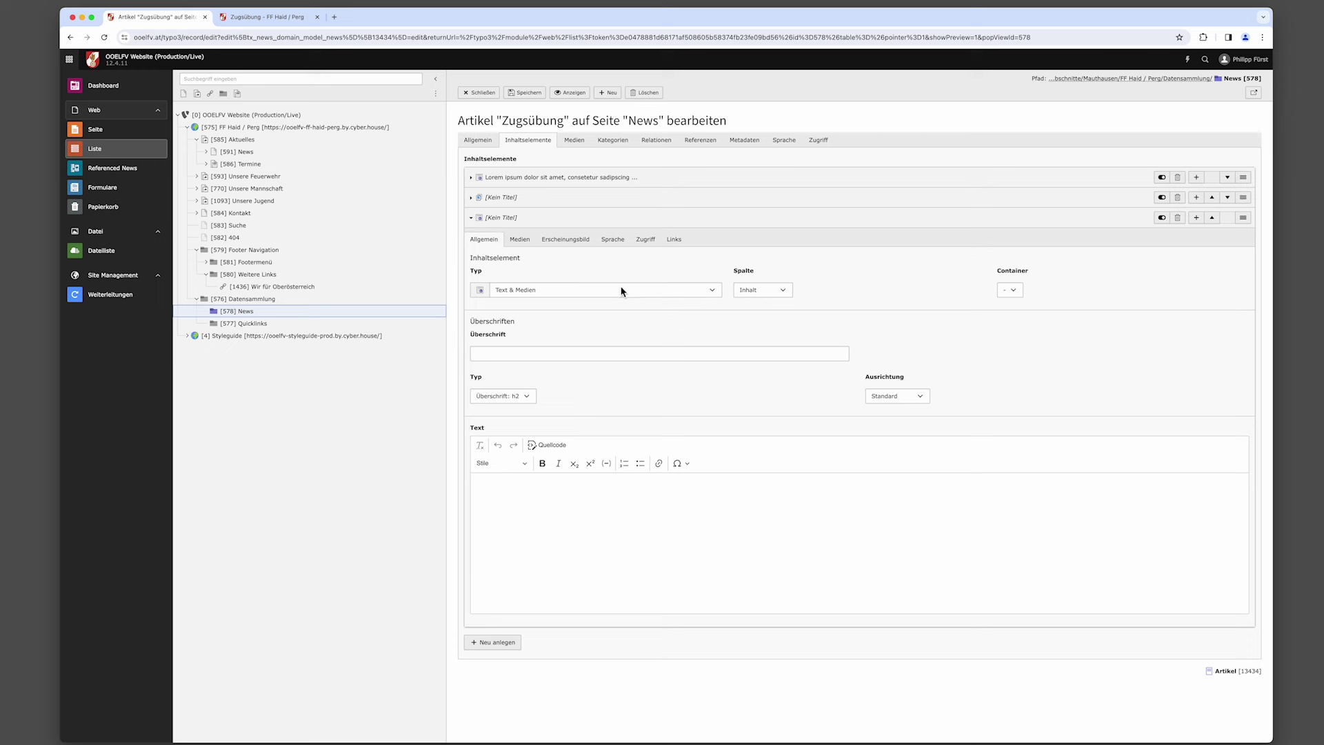
{"action": "left_click", "coordinate": [520, 503]}
{"action": "type", "text": "Lorem ipsum dolor sit amet, consetetur sadipscing elitr, sed diam nonumy eirmod tempor invidunt ut labore et dolore magna aliquyam erat, sed diam voluptua. Lorem ipsum dolor sit amet, consetetur sadipscing elitr, sed diam nonumy eirmod tempor invidunt ut labore et dolore magna aliquyam erat, sed diam voluptua. Lorem ipsum dolor sit amet, consetetur sadipscing elitr, sed diam nonumy eirmod tempor invidunt ut labore et dolore magna aliquyam erat, sed diam voluptua. "}
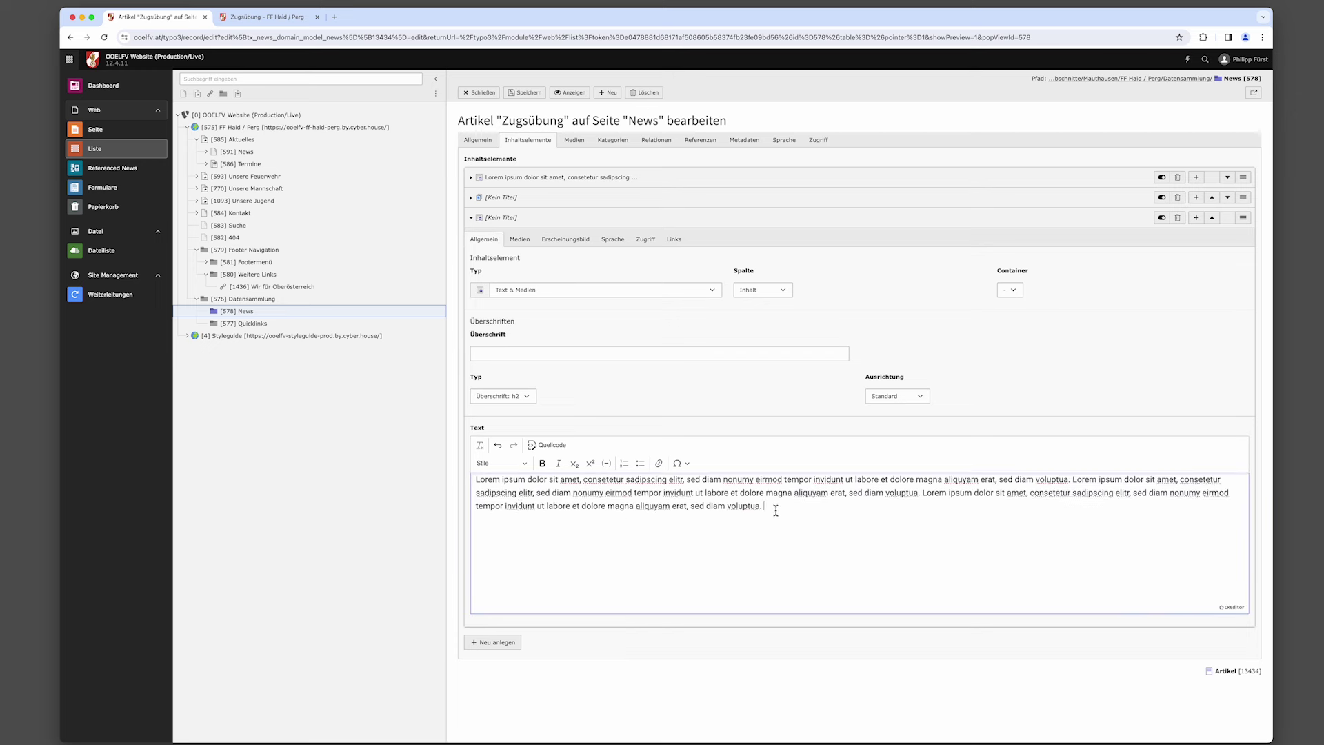
{"action": "type", "text": "Lorem ipsum dolor sit amet, consetetur sadipscing elitr, sed diam nonumy eirmod tempor invidunt ut labore et dolore magna aliquyam erat, sed diam voluptua."}
{"action": "left_click", "coordinate": [590, 525]}
{"action": "key", "text": "BackSpace"}
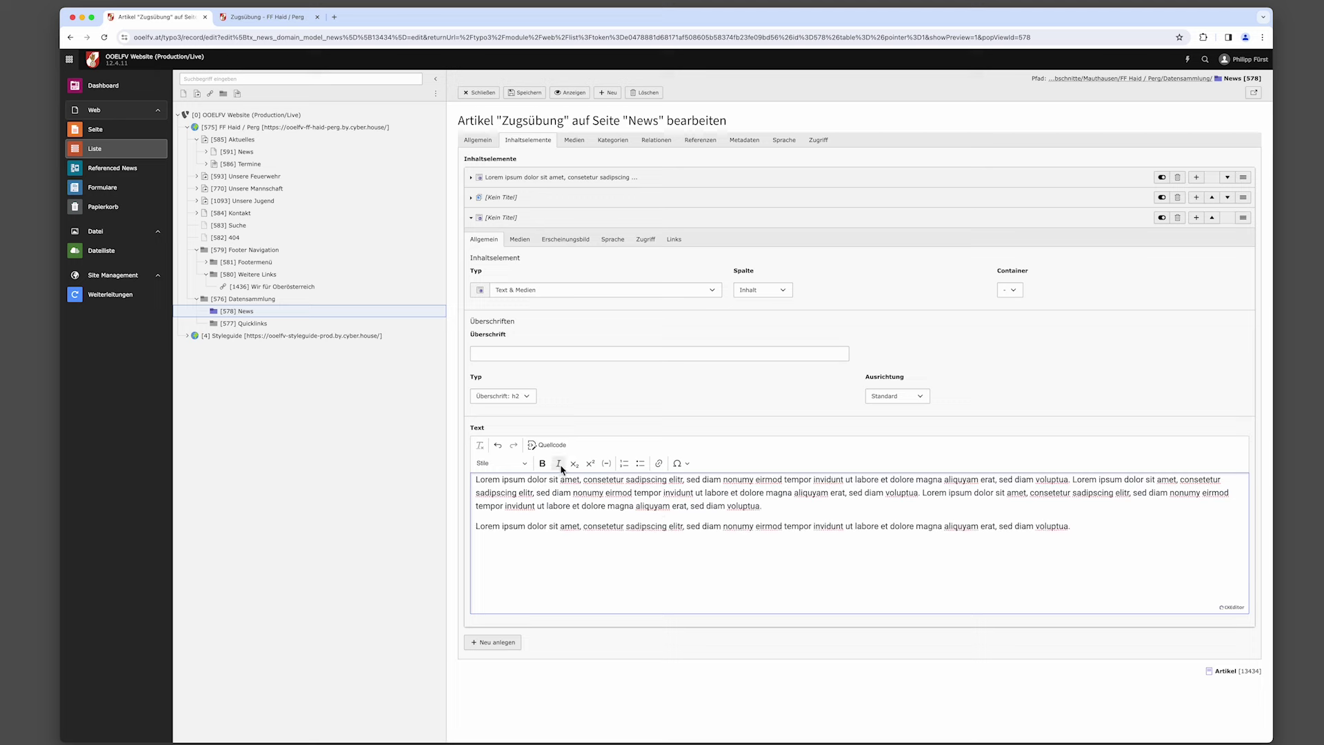
Format the second paragraph of the new element's text as bold and italic.
{"action": "left_click_drag", "start_coordinate": [473, 528], "coordinate": [1072, 529]}
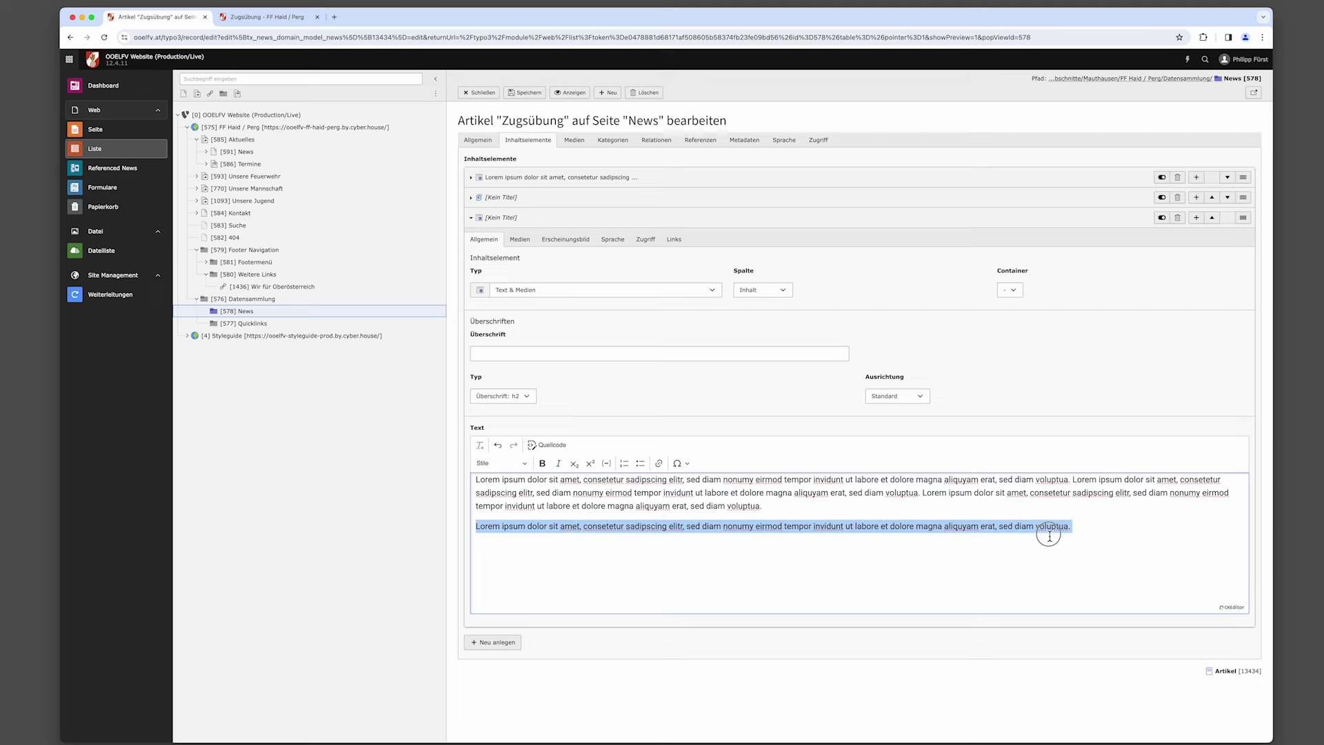
{"action": "left_click", "coordinate": [542, 463]}
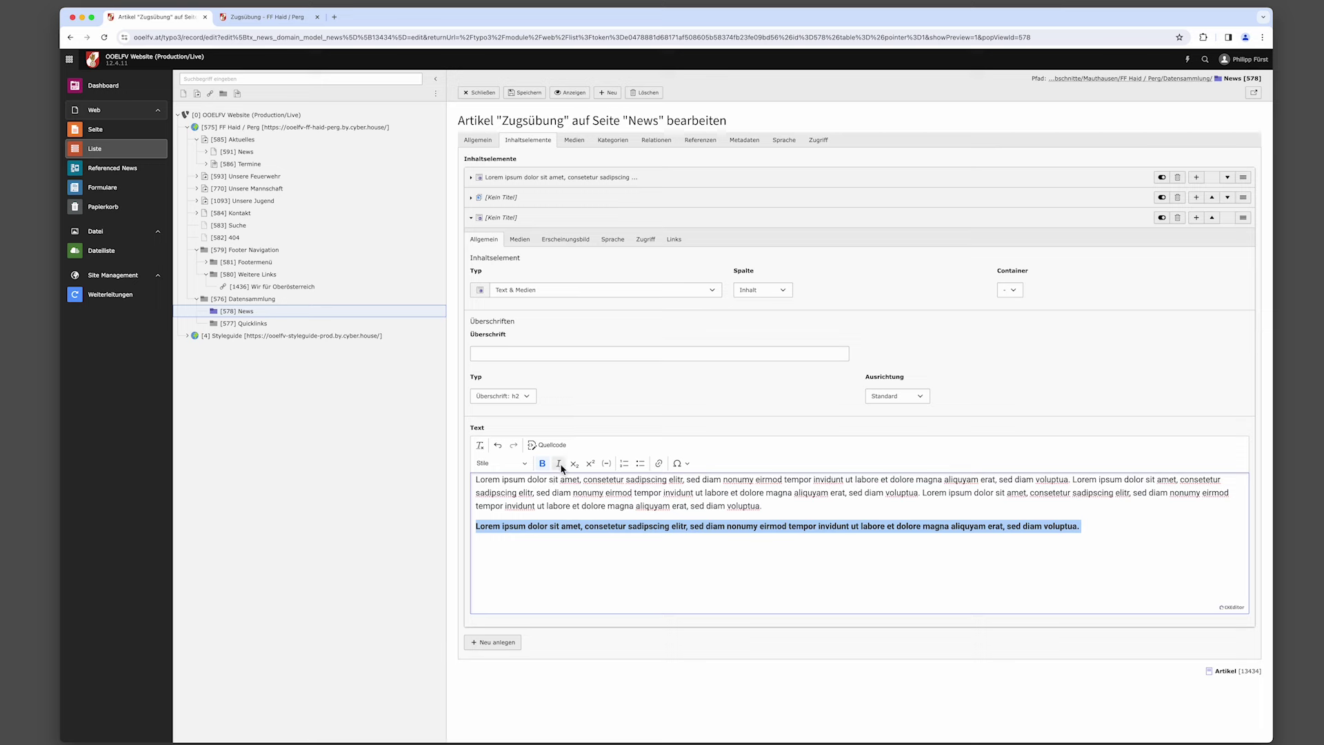
{"action": "left_click", "coordinate": [559, 465]}
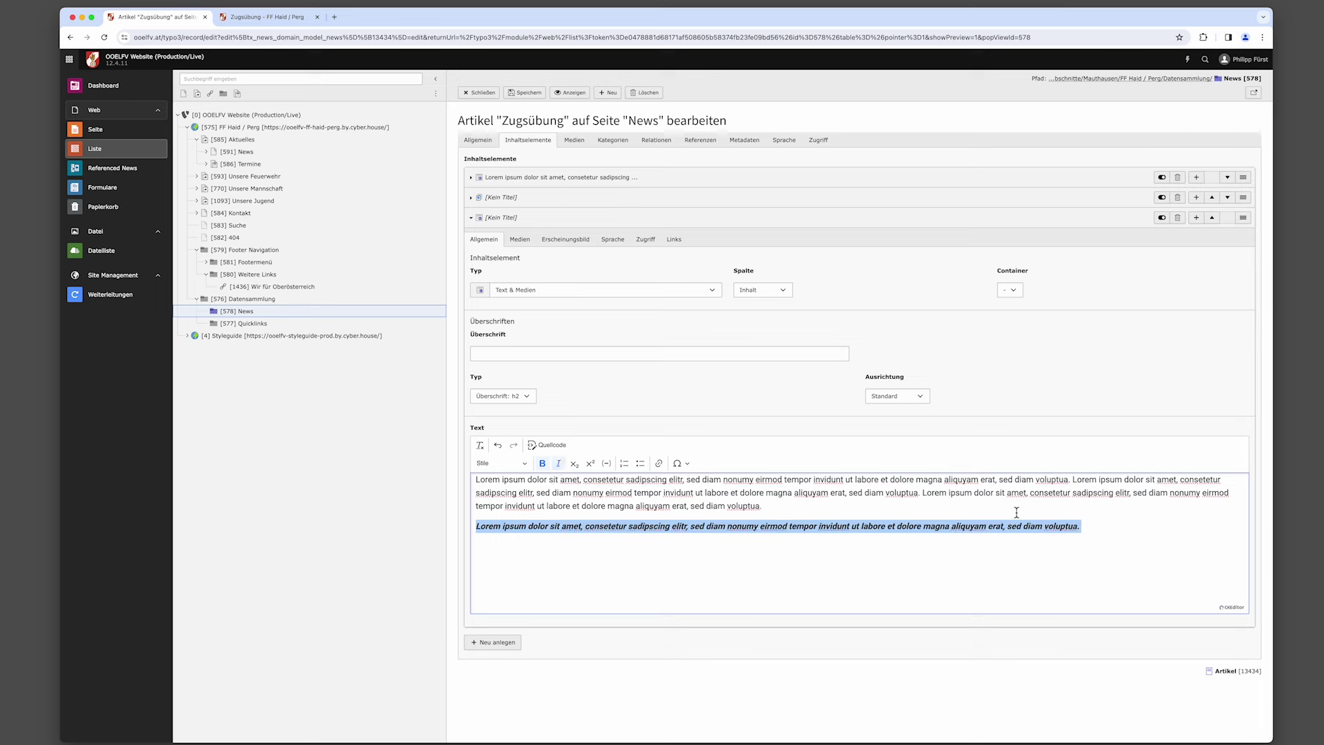
Below the bold italic paragraph, add a list with the entries Lorem and Ipsum, first numbered and finally formatted as bullets.
{"action": "left_click", "coordinate": [1091, 527]}
{"action": "key", "text": "Return"}
{"action": "left_click", "coordinate": [559, 464]}
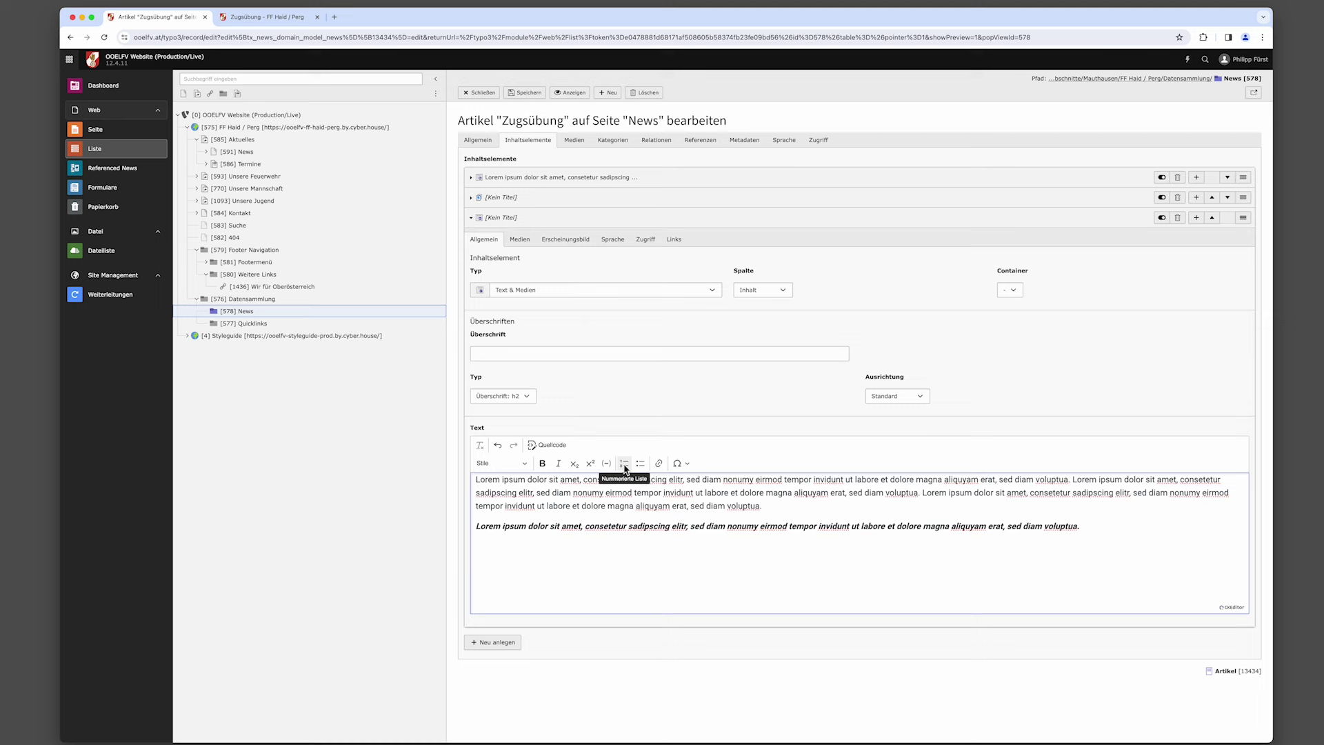
{"action": "left_click", "coordinate": [625, 465]}
{"action": "key", "text": "BackSpace"}
{"action": "key", "text": "BackSpace"}
{"action": "key", "text": "BackSpace"}
{"action": "key", "text": "Return"}
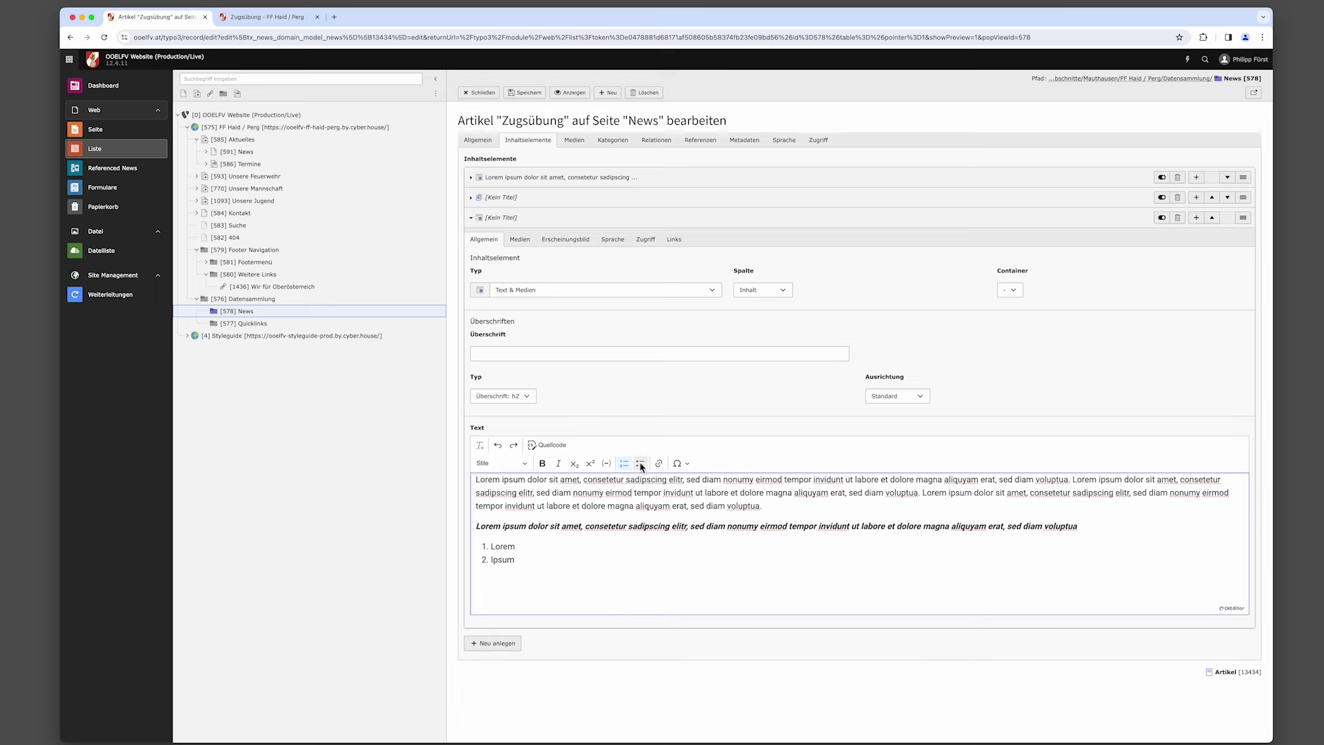
{"action": "left_click", "coordinate": [640, 465]}
{"action": "key", "text": "BackSpace"}
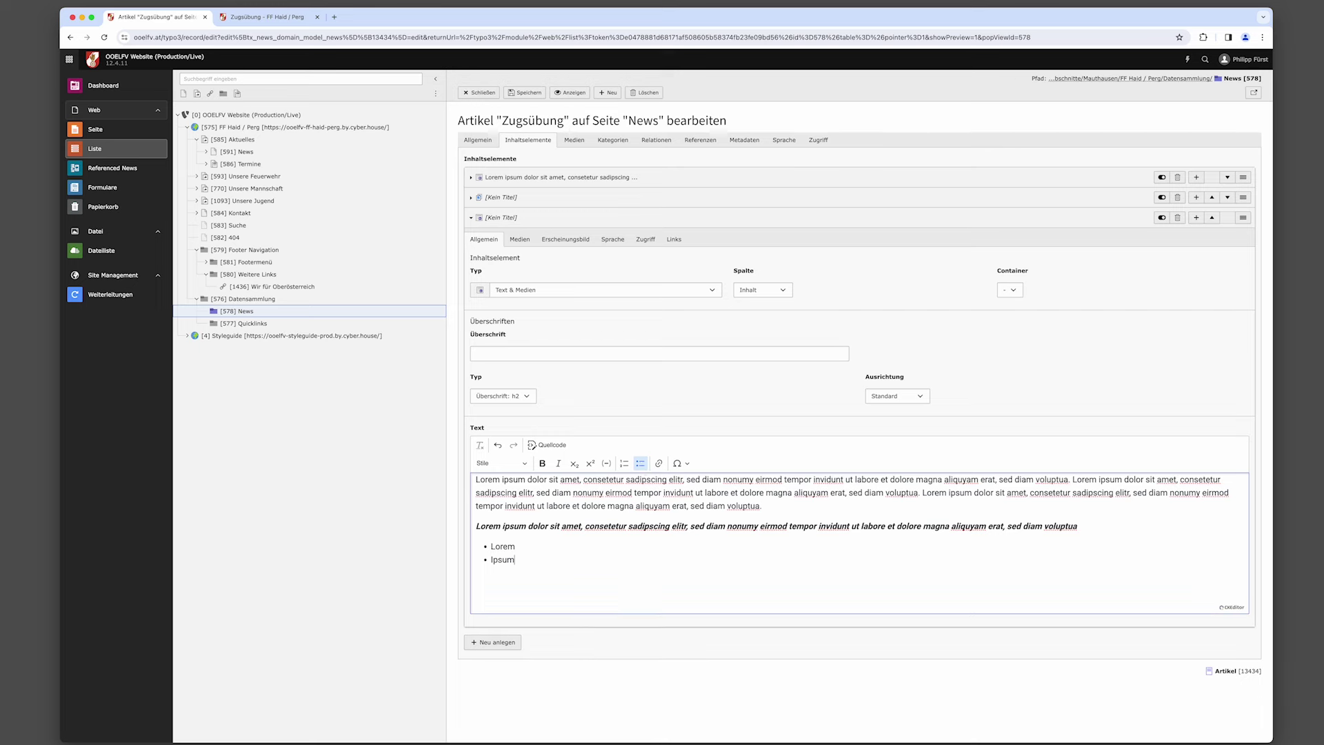
Save the article and view the new text element below the gallery in the website preview.
{"action": "left_click", "coordinate": [525, 95]}
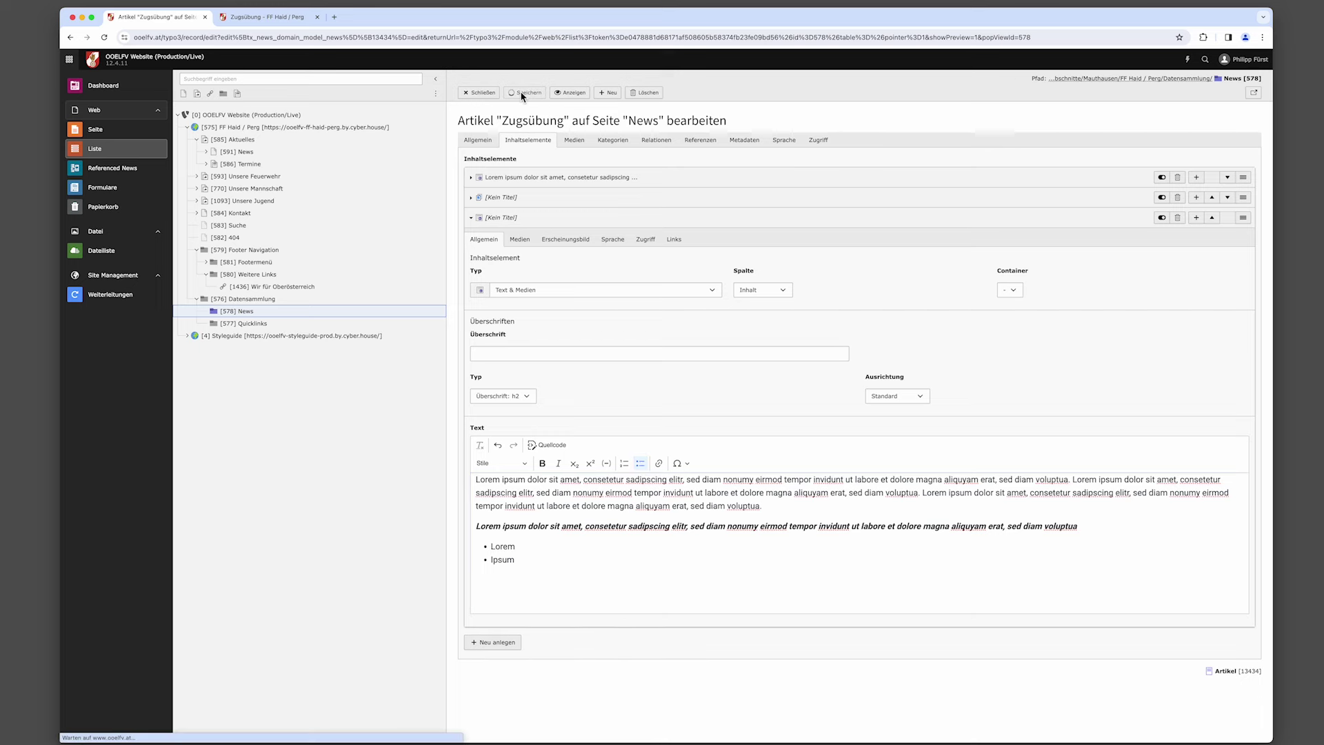
{"action": "left_click", "coordinate": [571, 93]}
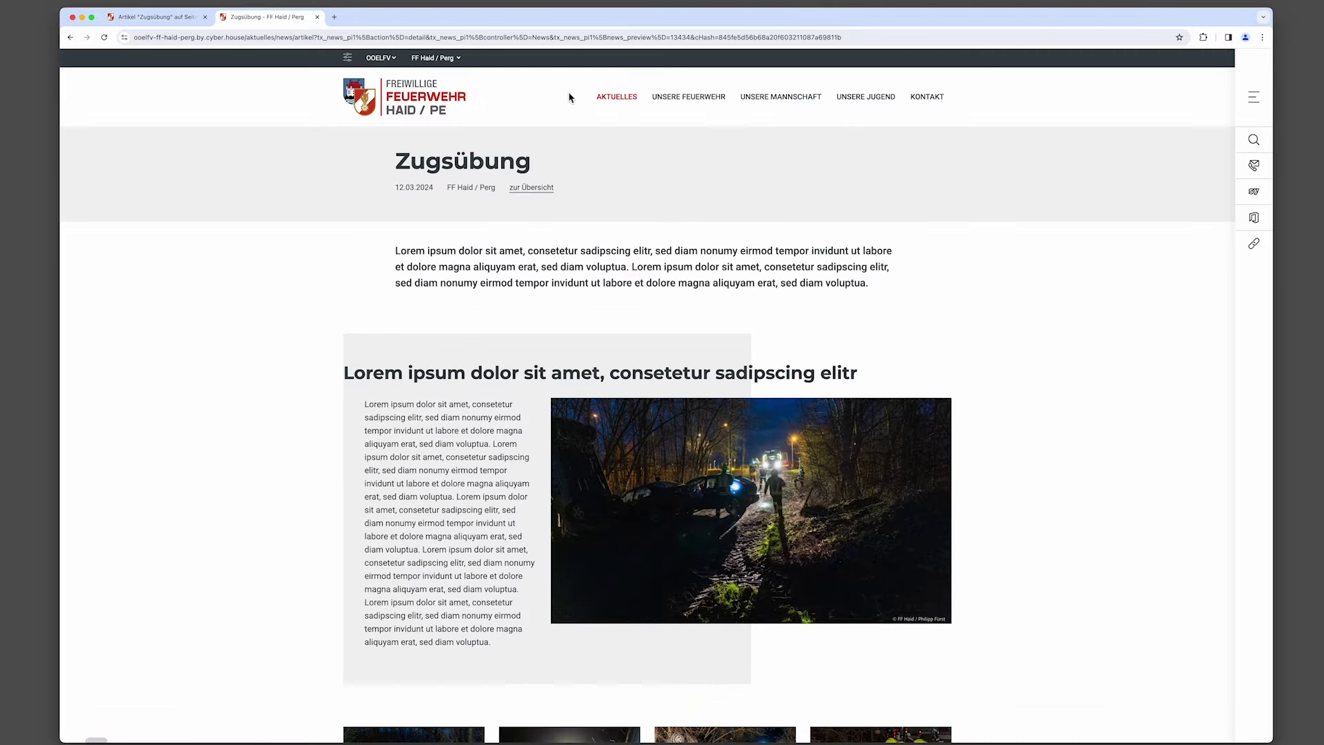
{"action": "scroll", "coordinate": [570, 276], "scroll_direction": "down", "scroll_amount": 8}
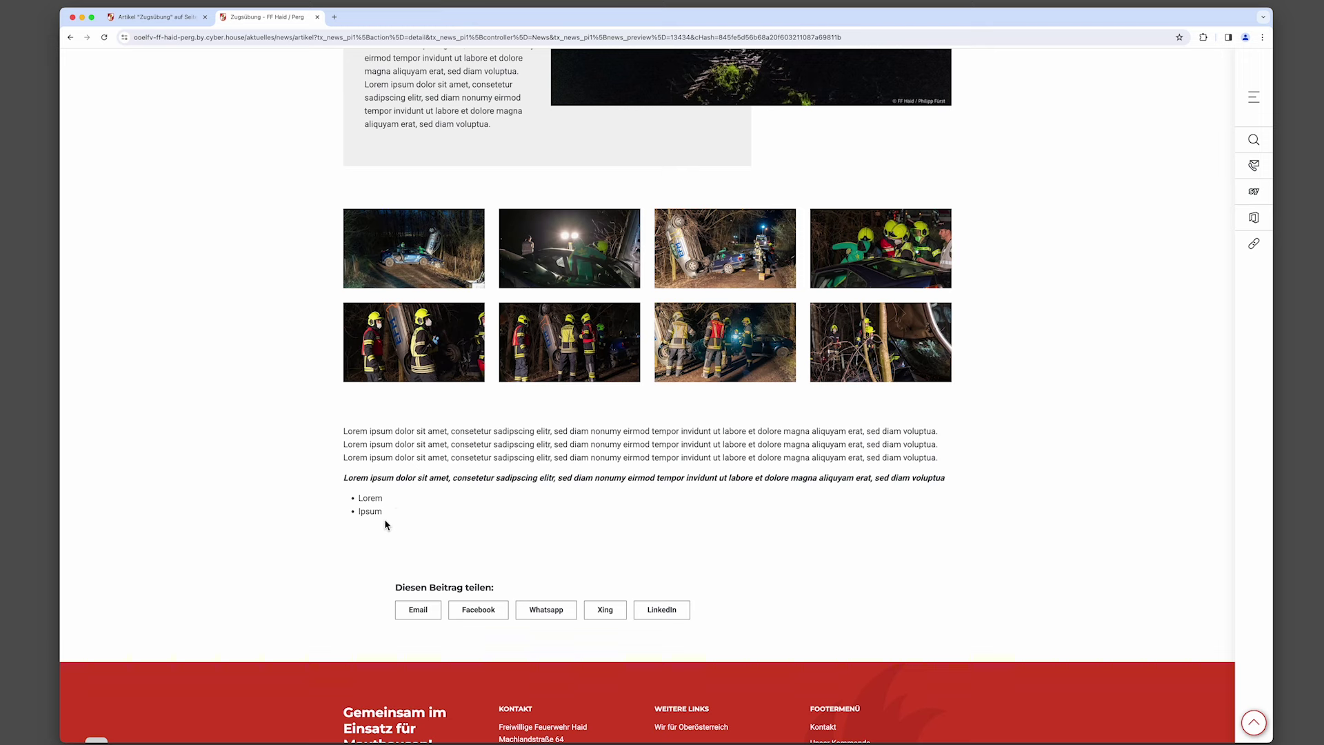
Set the layout of the article's third content element to Heller Hintergrund.
{"action": "left_click", "coordinate": [177, 22]}
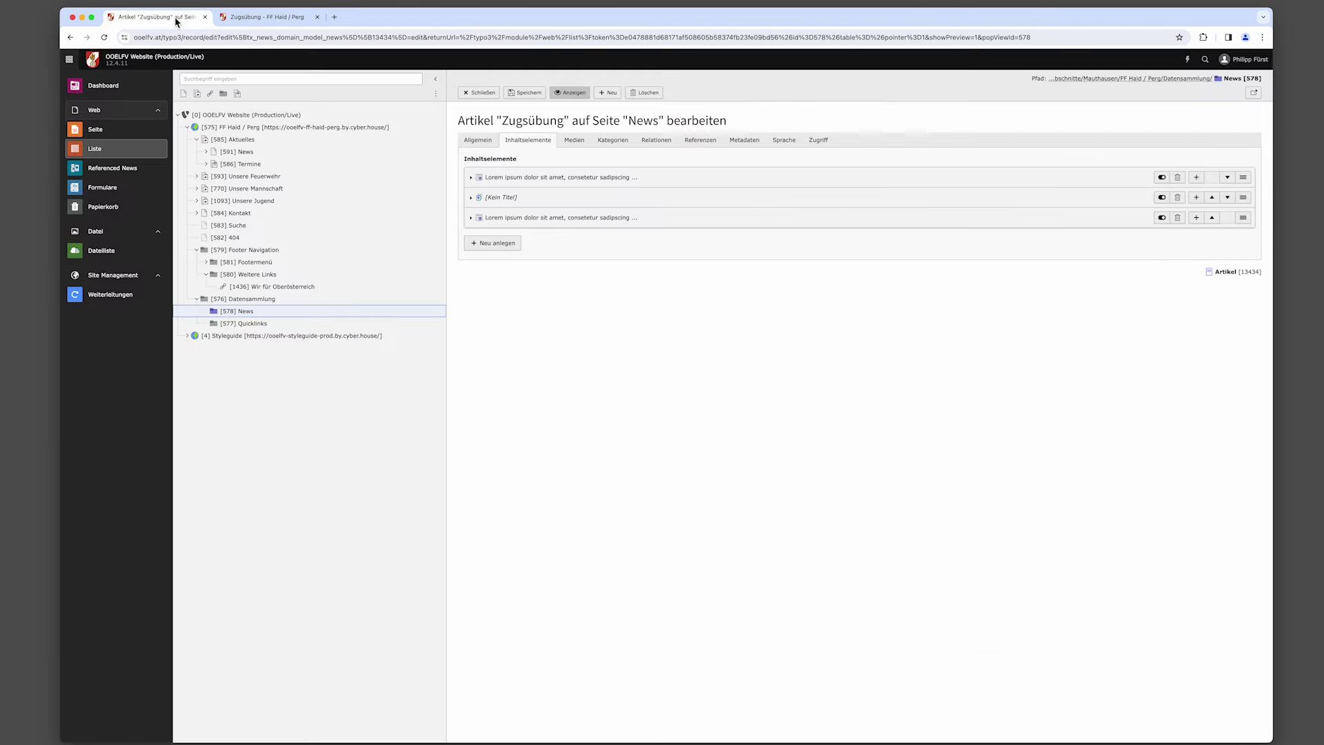
{"action": "left_click", "coordinate": [479, 219]}
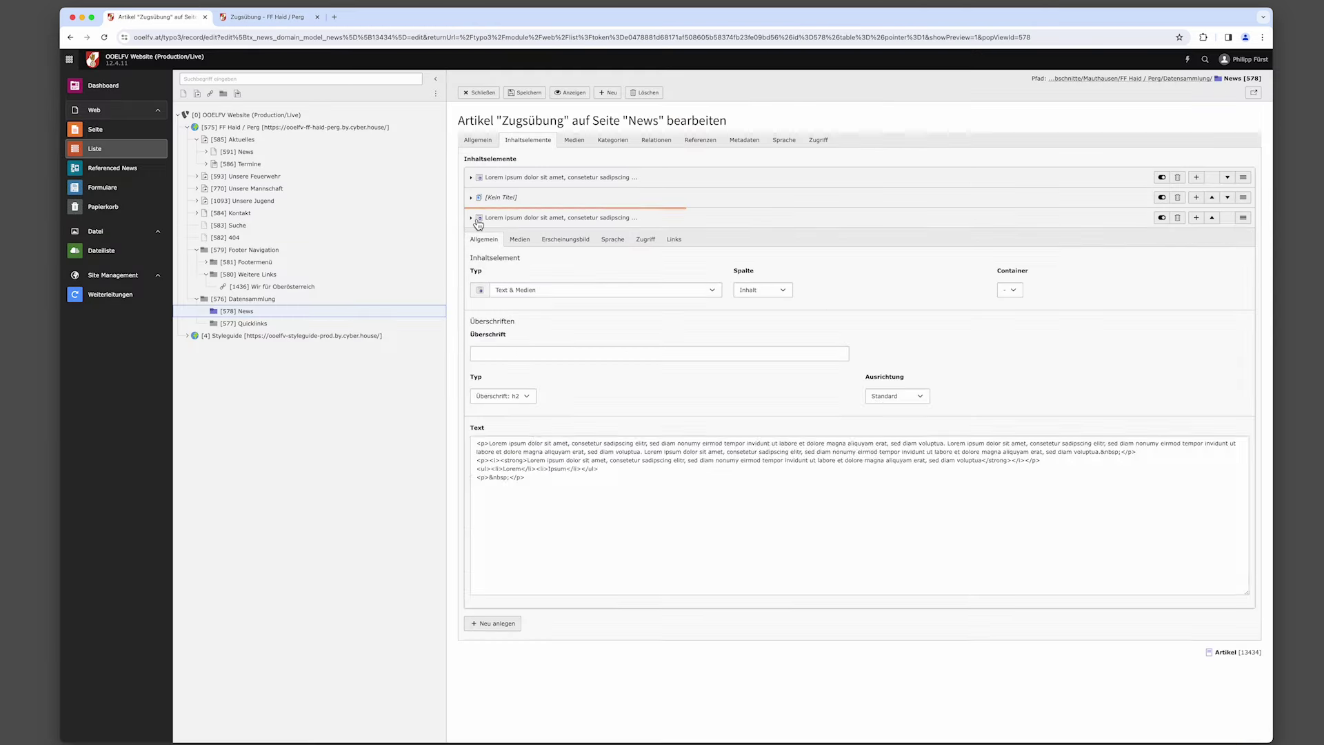
{"action": "left_click", "coordinate": [574, 241]}
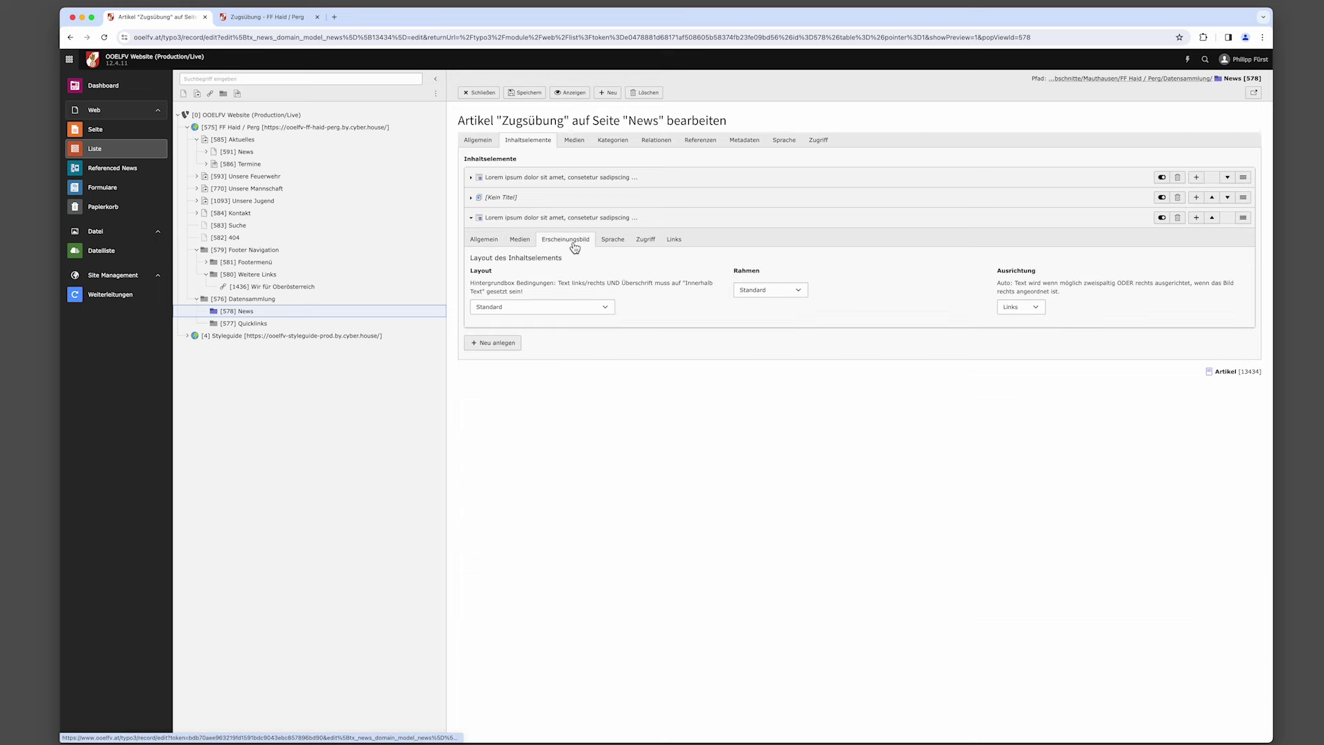
{"action": "left_click", "coordinate": [604, 309]}
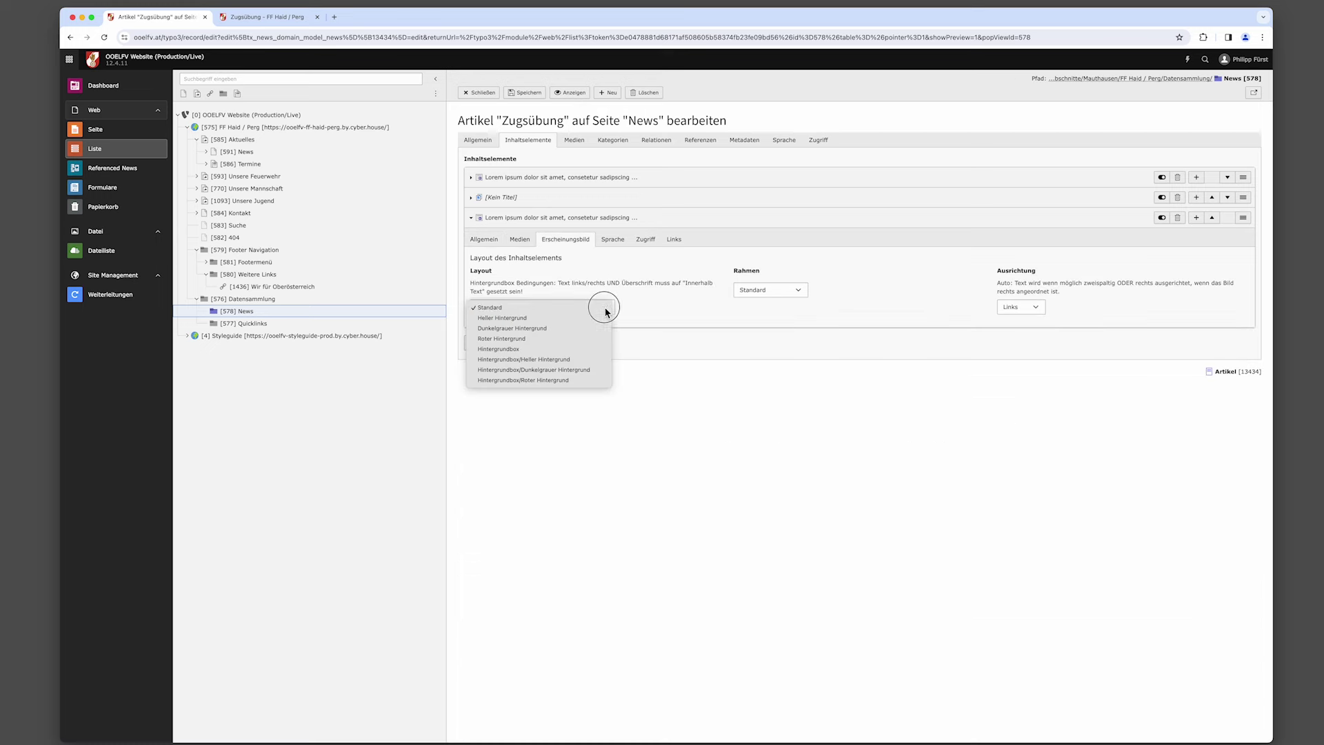
{"action": "left_click", "coordinate": [539, 321]}
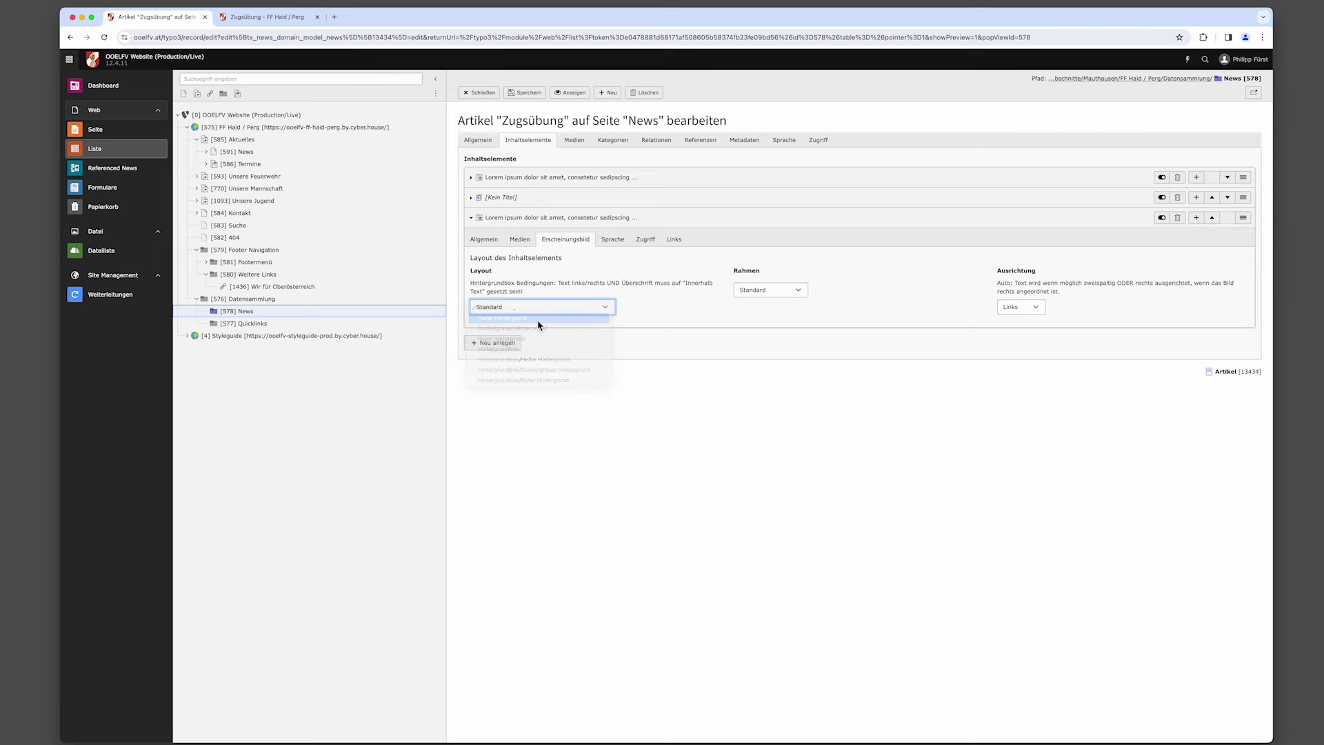
Save the article and check the text element's background in the website preview.
{"action": "left_click", "coordinate": [528, 94]}
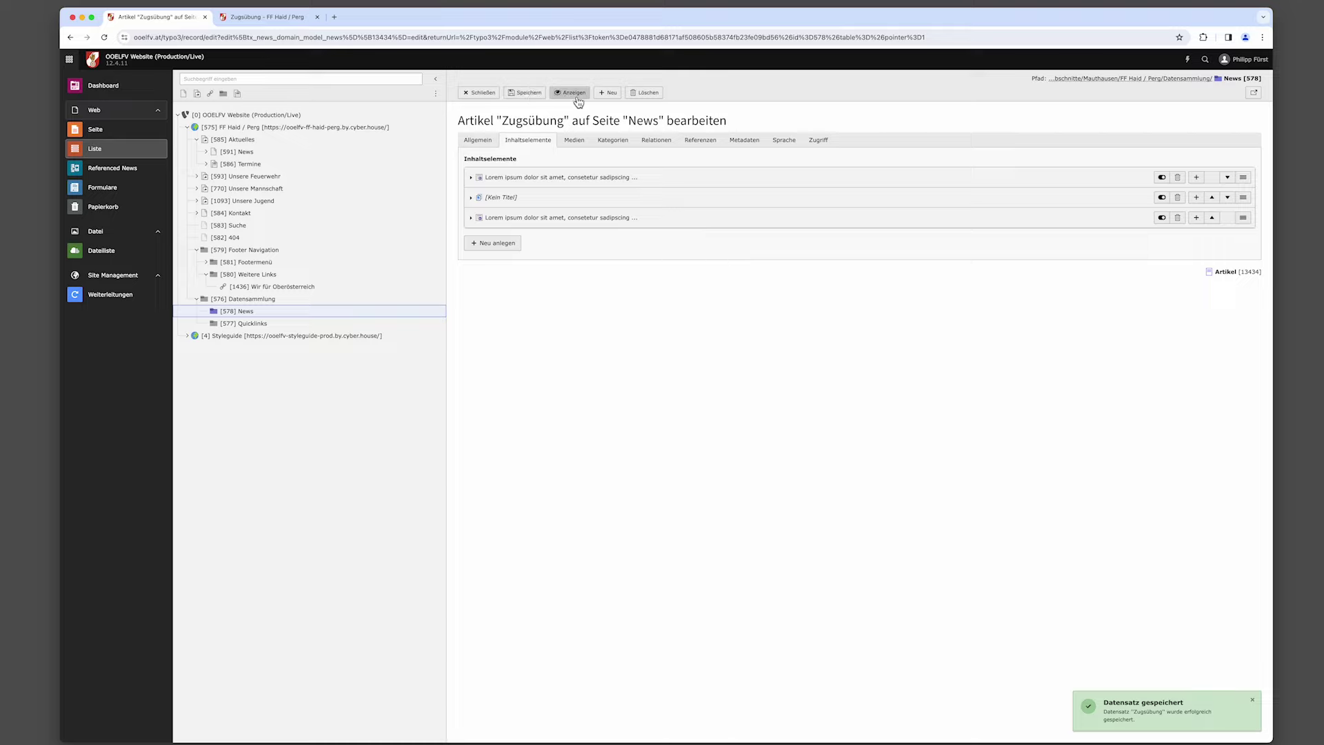
{"action": "left_click", "coordinate": [575, 96]}
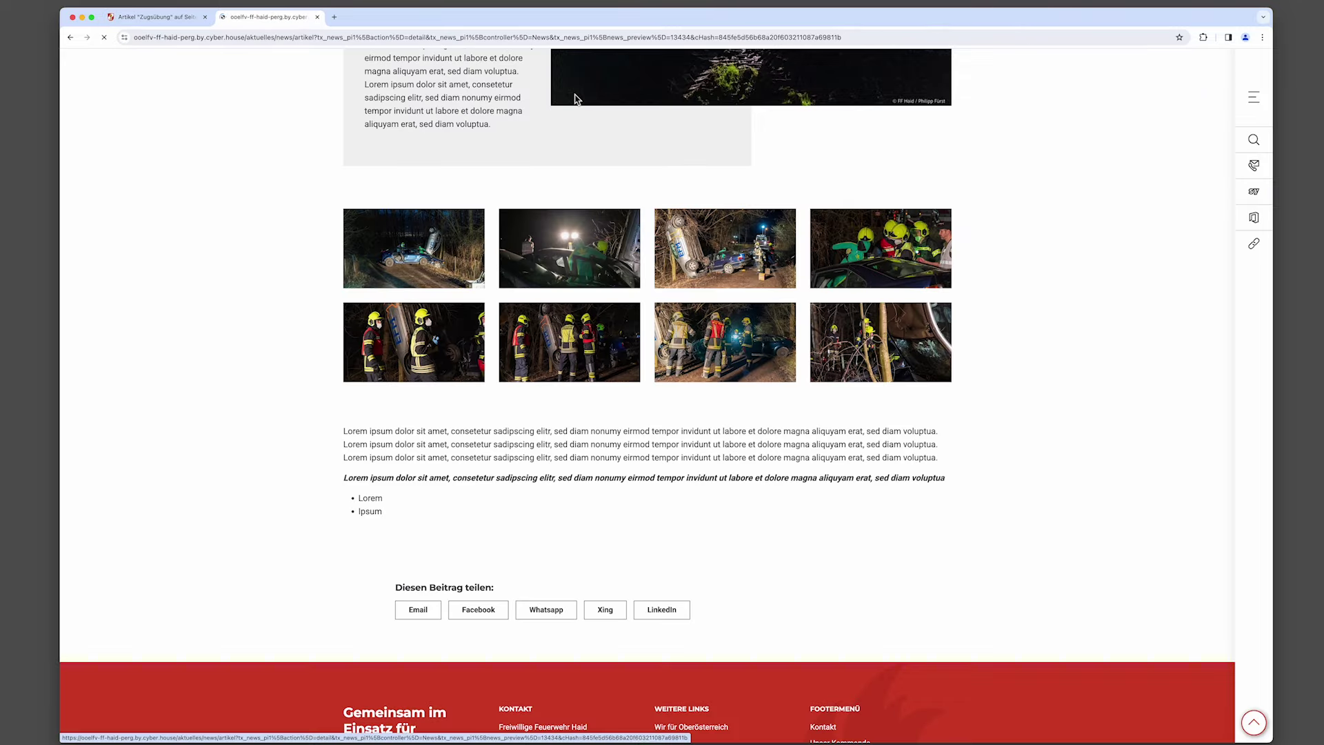
{"action": "scroll", "coordinate": [646, 344], "scroll_direction": "down", "scroll_amount": 10}
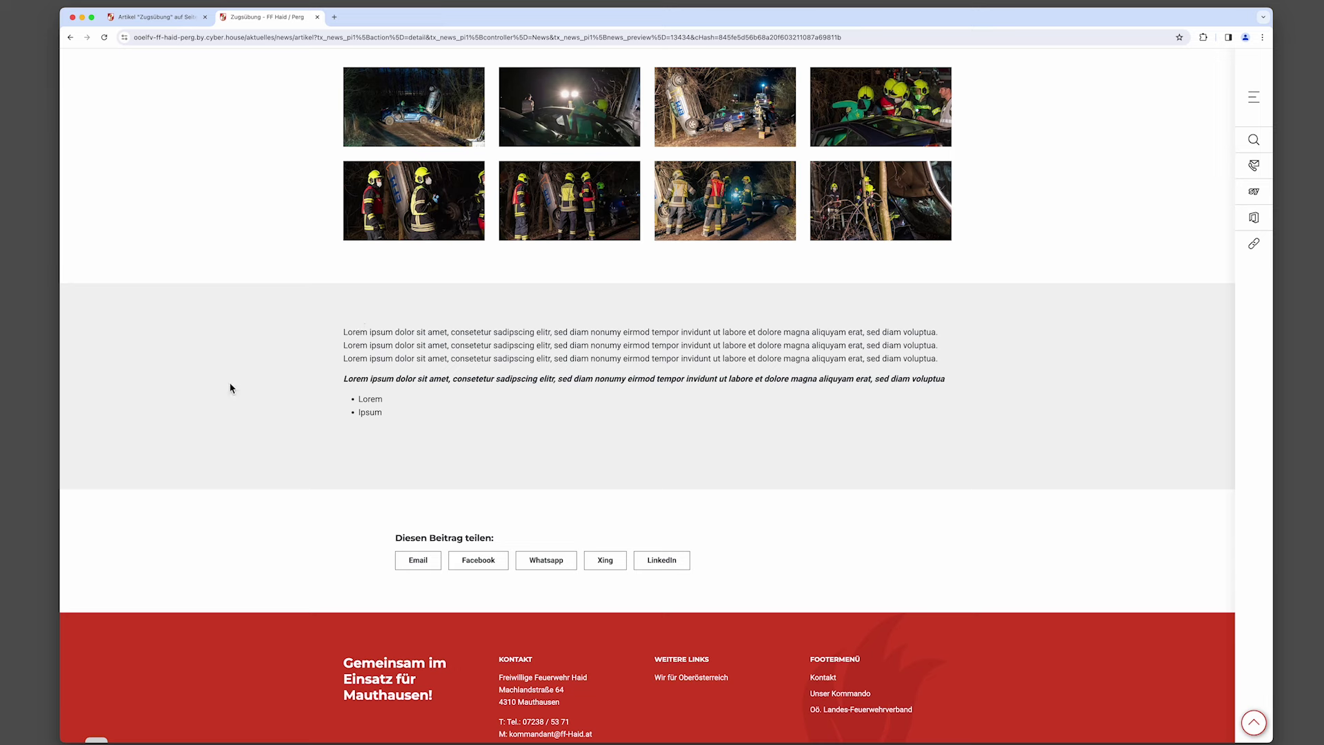
{"action": "scroll", "coordinate": [948, 427], "scroll_direction": "up", "scroll_amount": 4}
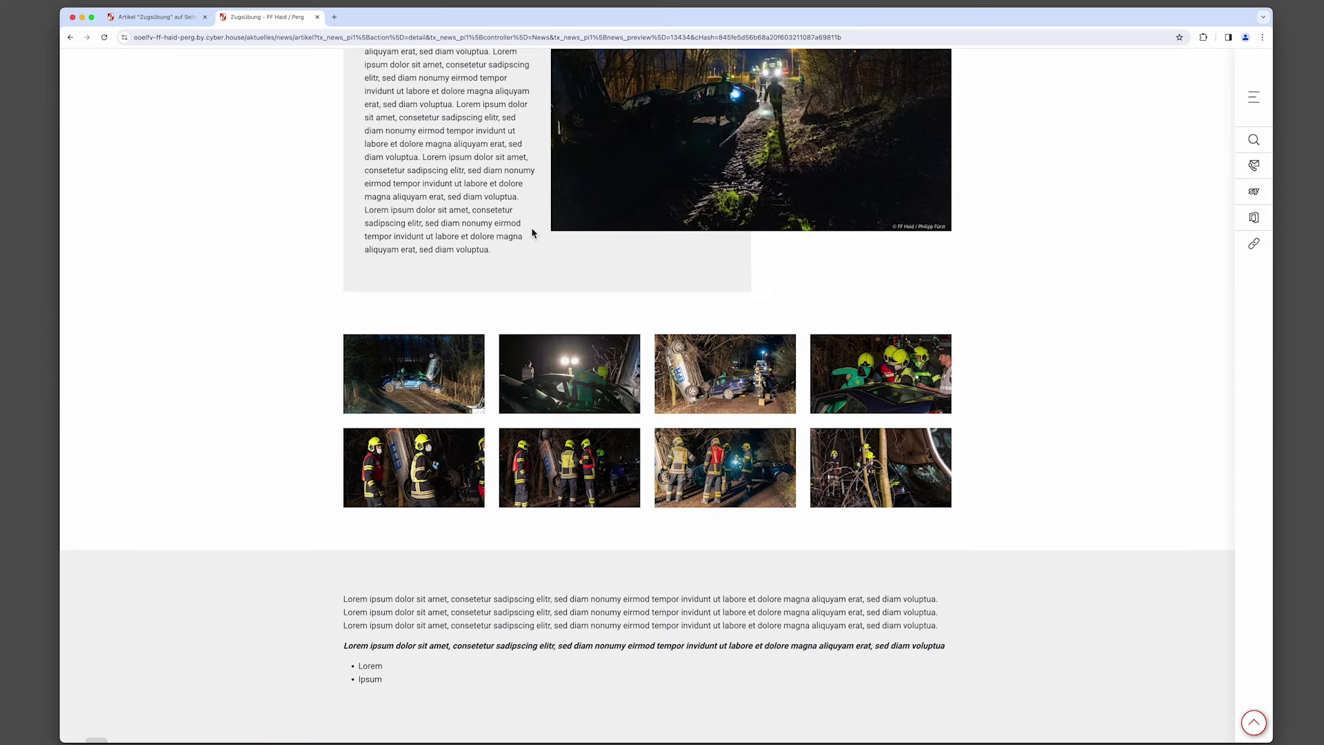
Close the article and view the FF Haid / Perg start page on the website, checking the teasers under Aktuelles der FF Haid.
{"action": "left_click", "coordinate": [155, 20]}
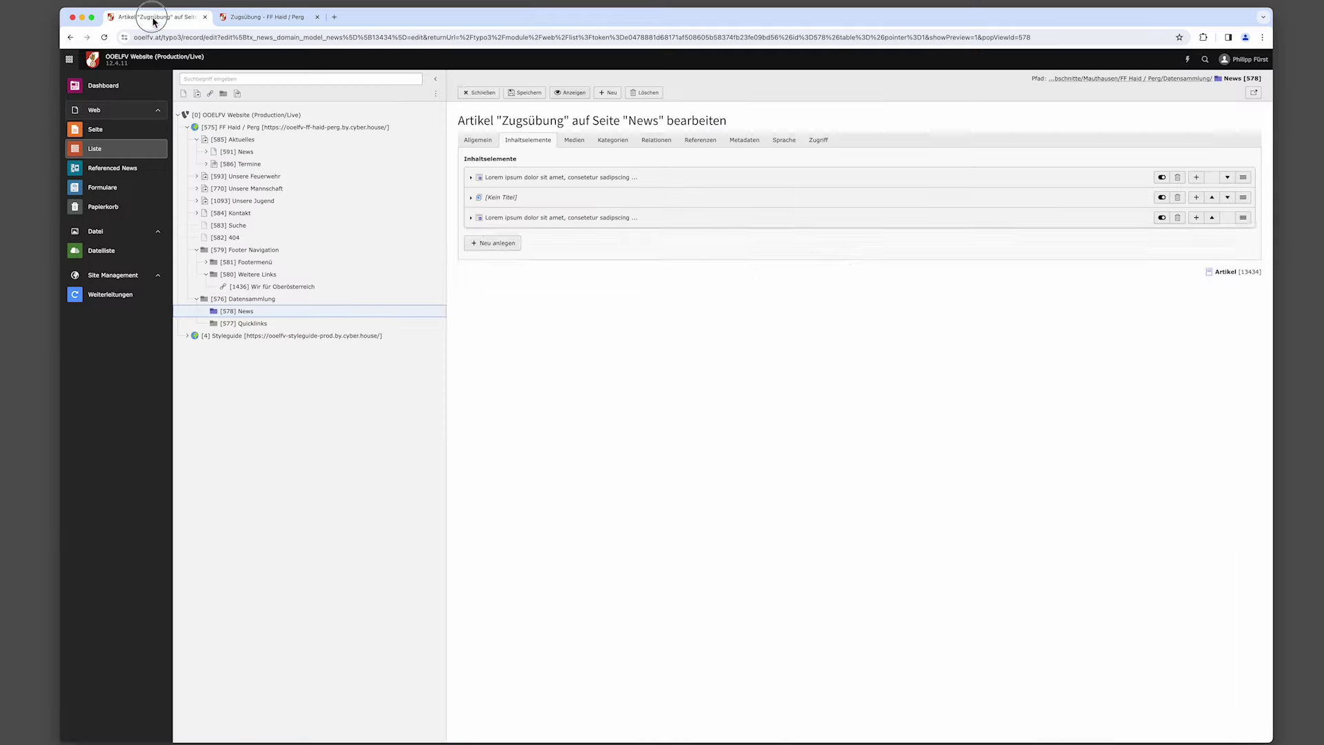
{"action": "left_click", "coordinate": [481, 93]}
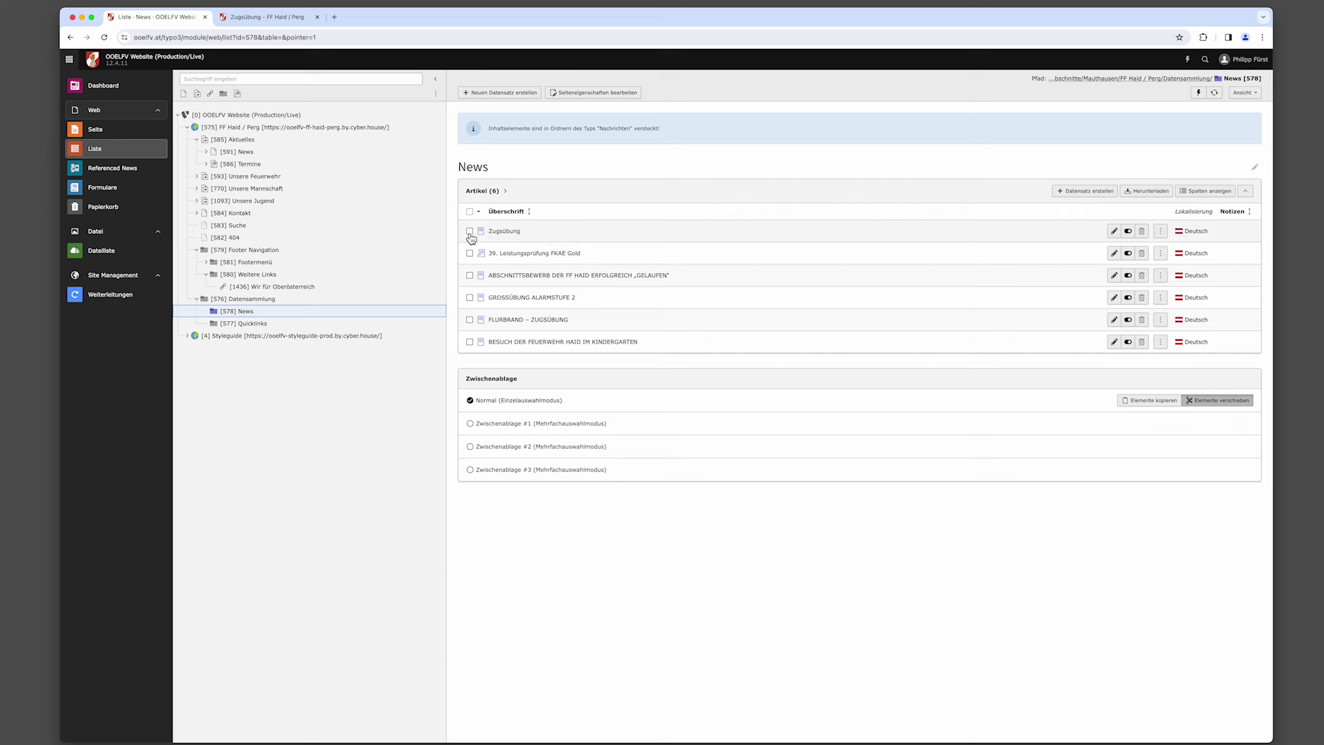
{"action": "left_click", "coordinate": [1130, 235]}
{"action": "left_click", "coordinate": [249, 127]}
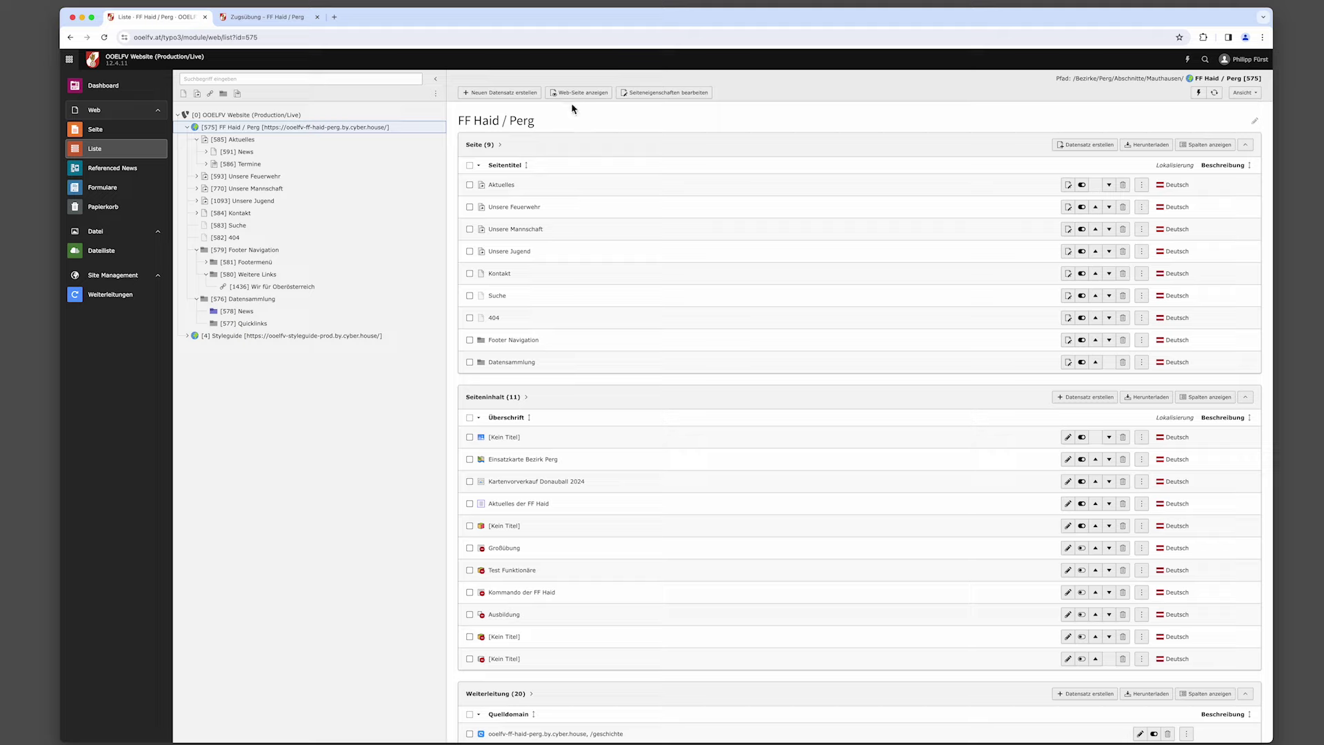
{"action": "left_click", "coordinate": [575, 94]}
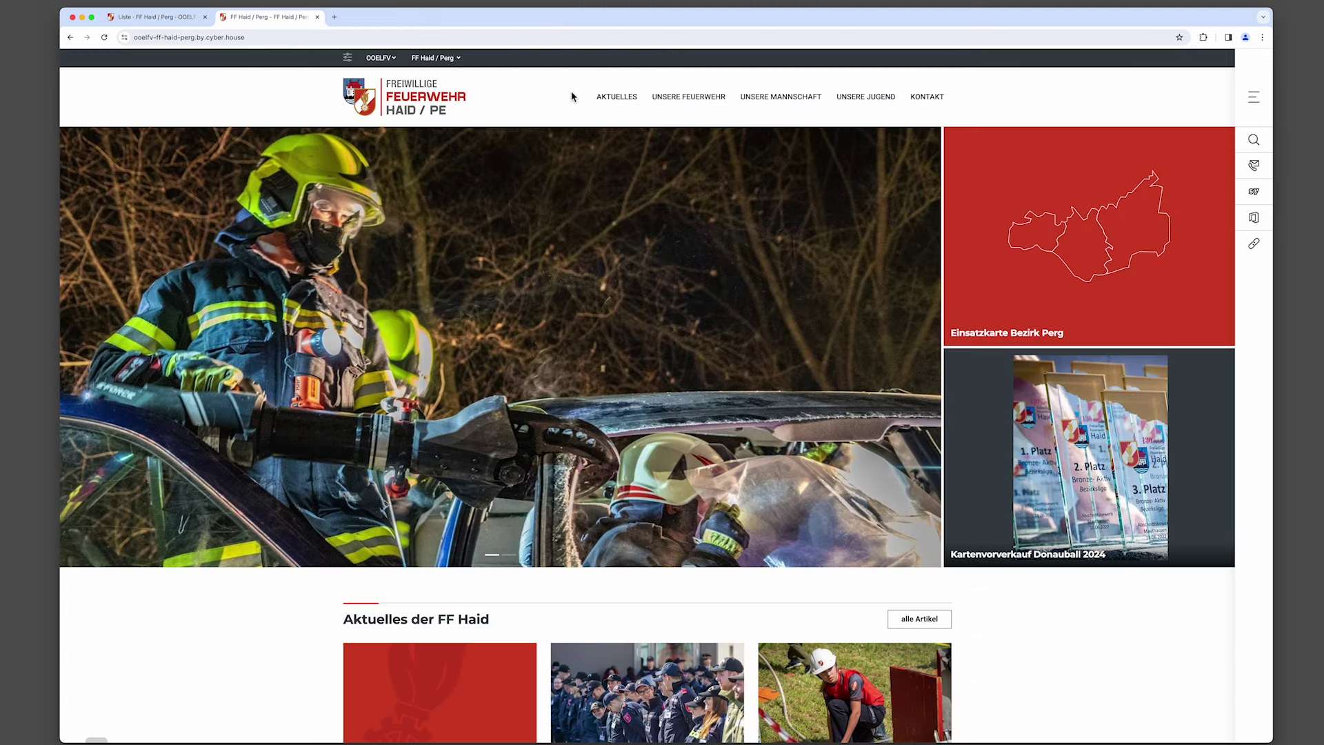
{"action": "scroll", "coordinate": [631, 373], "scroll_direction": "down", "scroll_amount": 4}
{"action": "scroll", "coordinate": [631, 373], "scroll_direction": "down", "scroll_amount": 2}
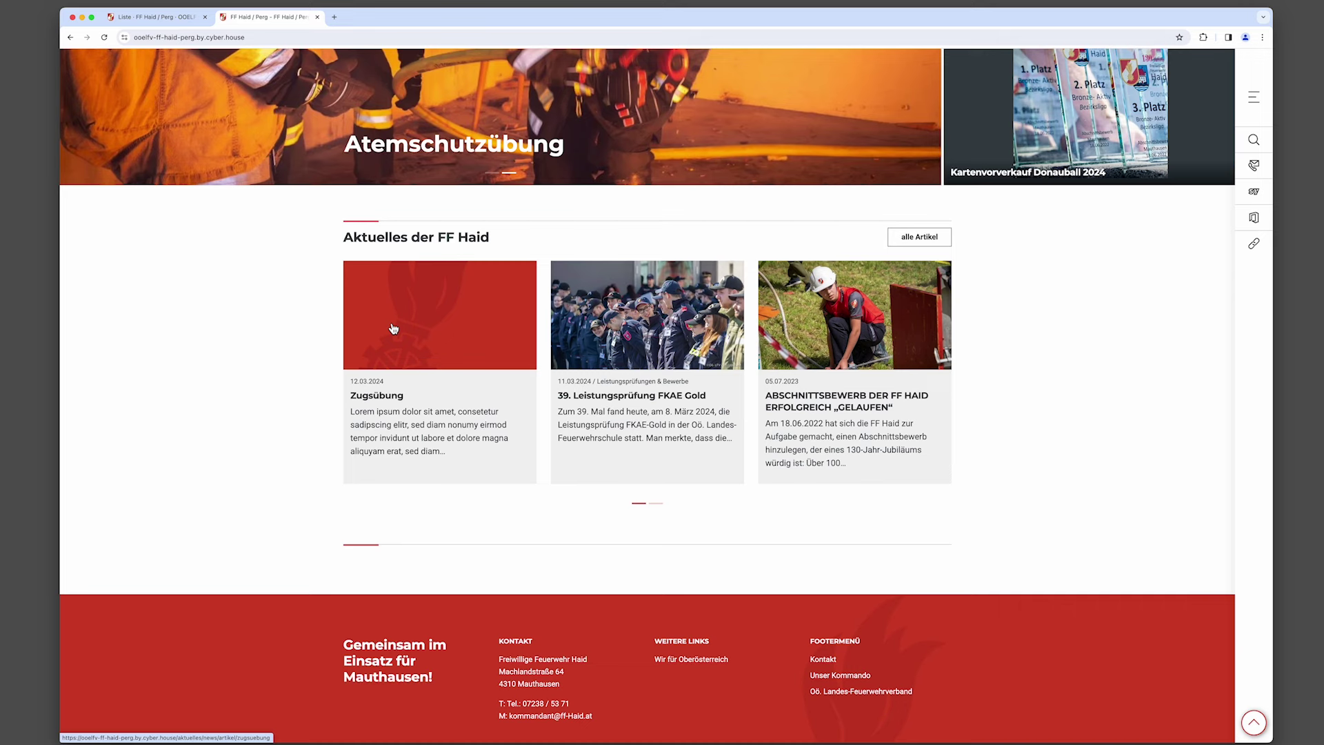
Open the Zugsübung article from the News folder for editing again.
{"action": "left_click", "coordinate": [176, 19]}
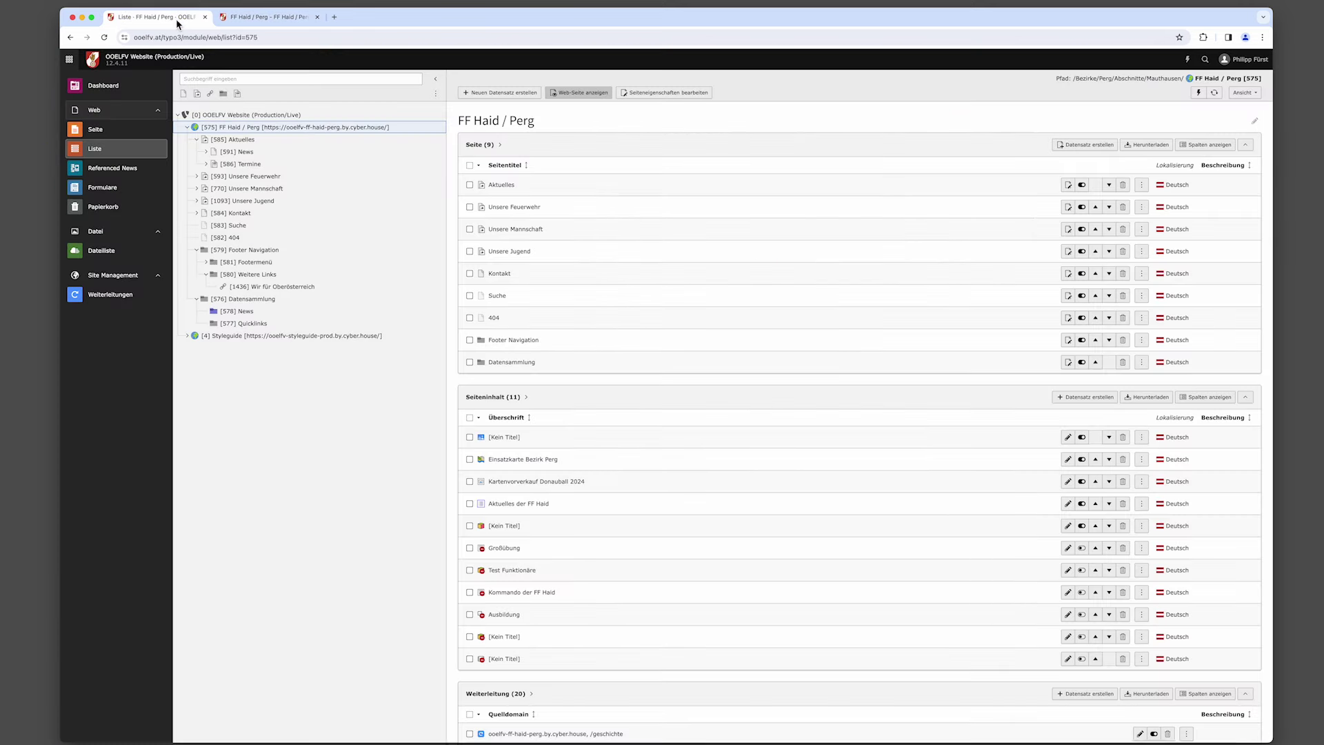
{"action": "left_click", "coordinate": [250, 313]}
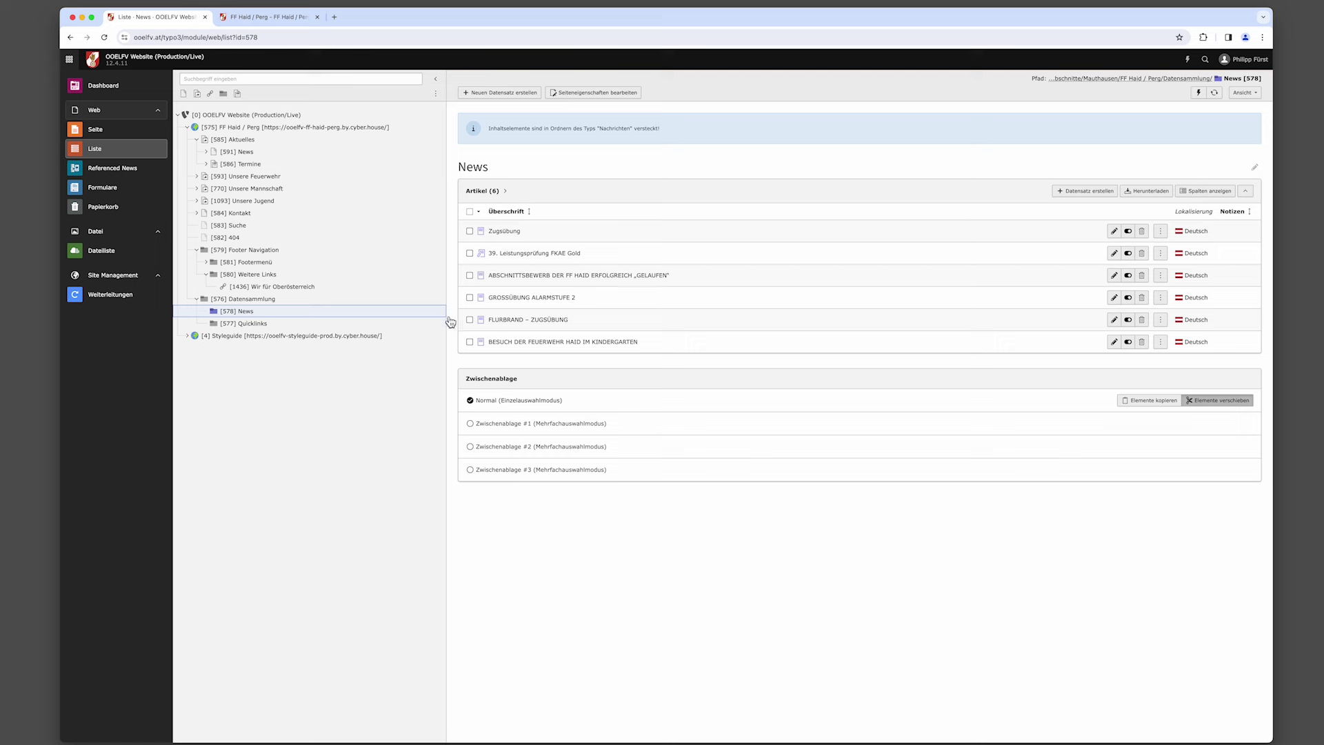
{"action": "left_click", "coordinate": [515, 233]}
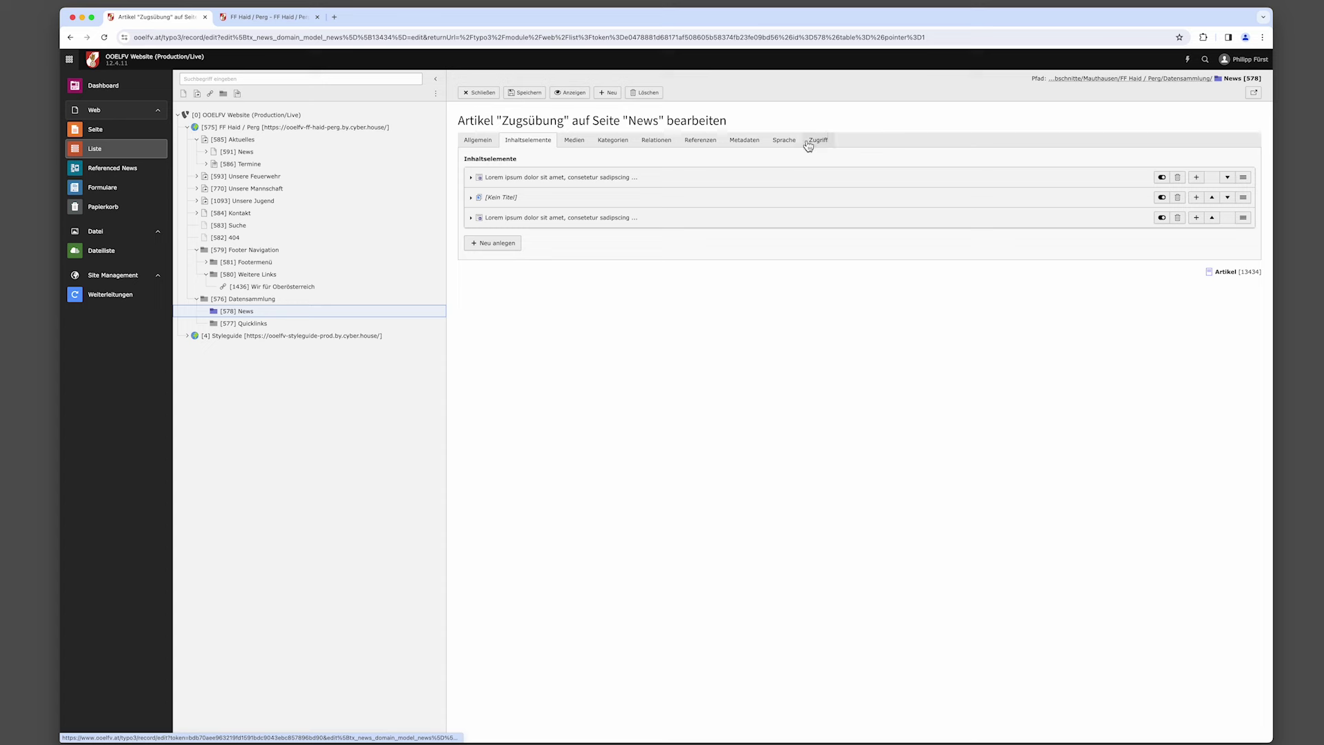
Add the image 20220218_Zugsuebung_FF_Haid-01490.jpg from the 20220218_Zugsuebung folder as a media file of the article.
{"action": "left_click", "coordinate": [578, 144]}
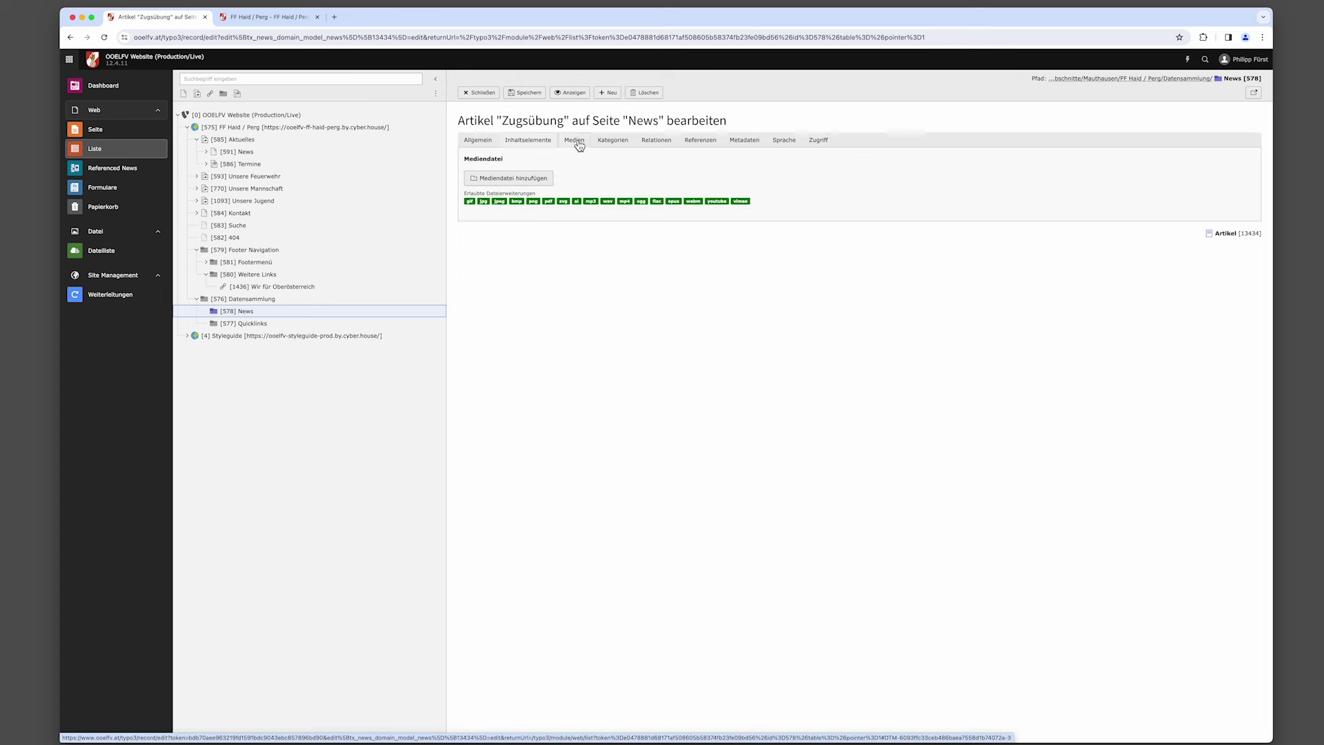
{"action": "left_click", "coordinate": [530, 183]}
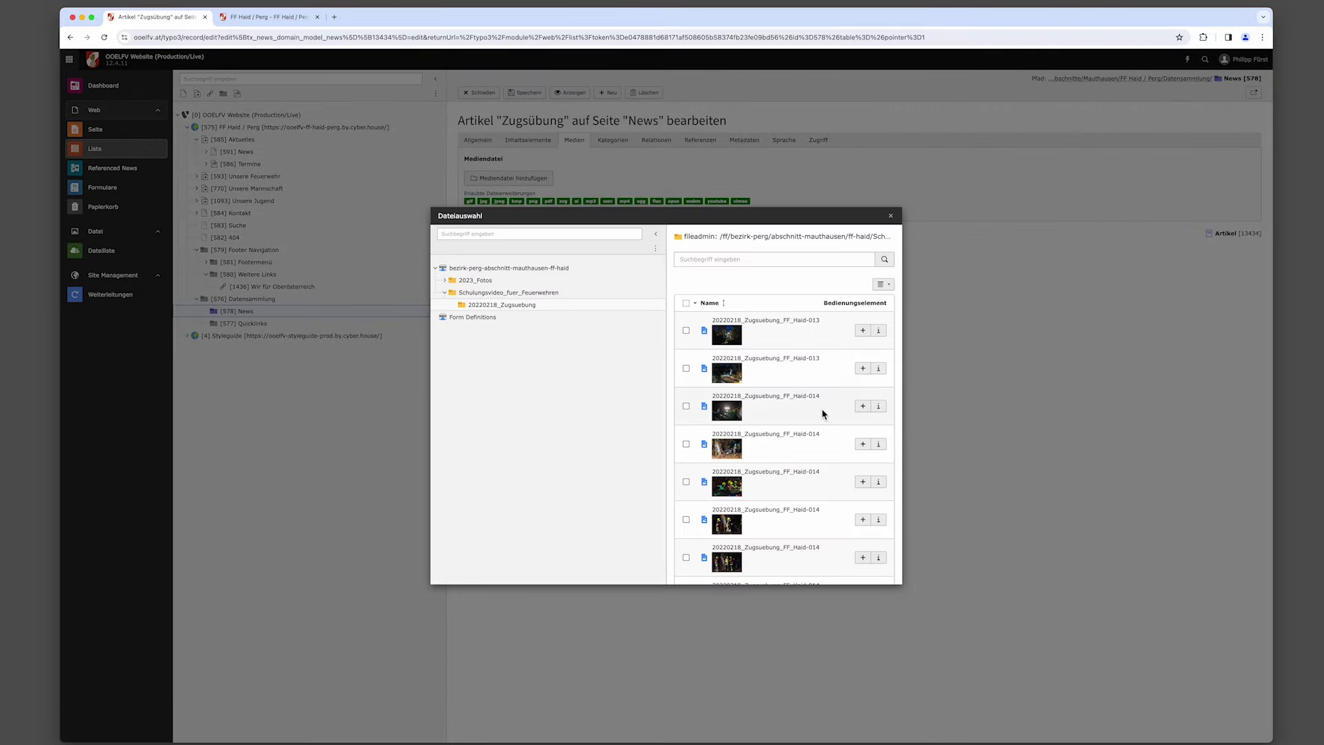
{"action": "scroll", "coordinate": [774, 488], "scroll_direction": "down", "scroll_amount": 10}
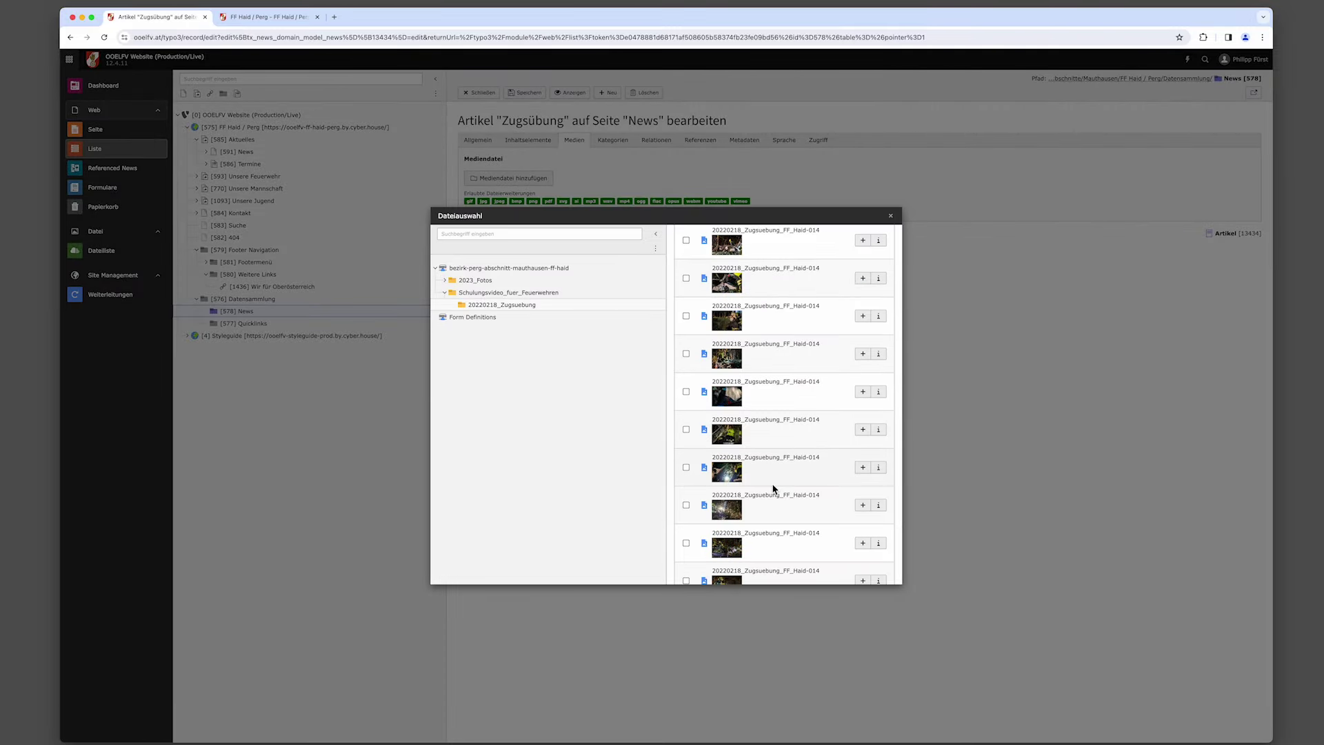
{"action": "scroll", "coordinate": [772, 488], "scroll_direction": "down", "scroll_amount": 10}
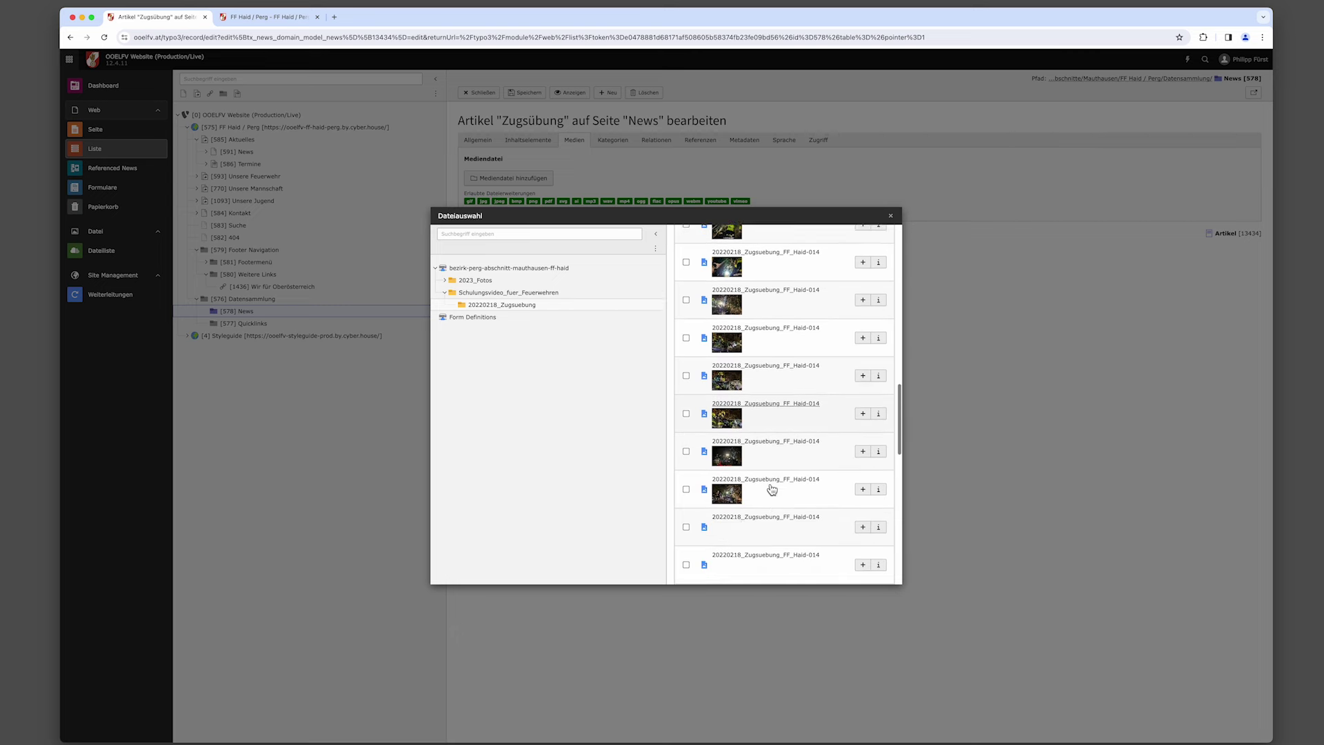
{"action": "scroll", "coordinate": [772, 489], "scroll_direction": "down", "scroll_amount": 1}
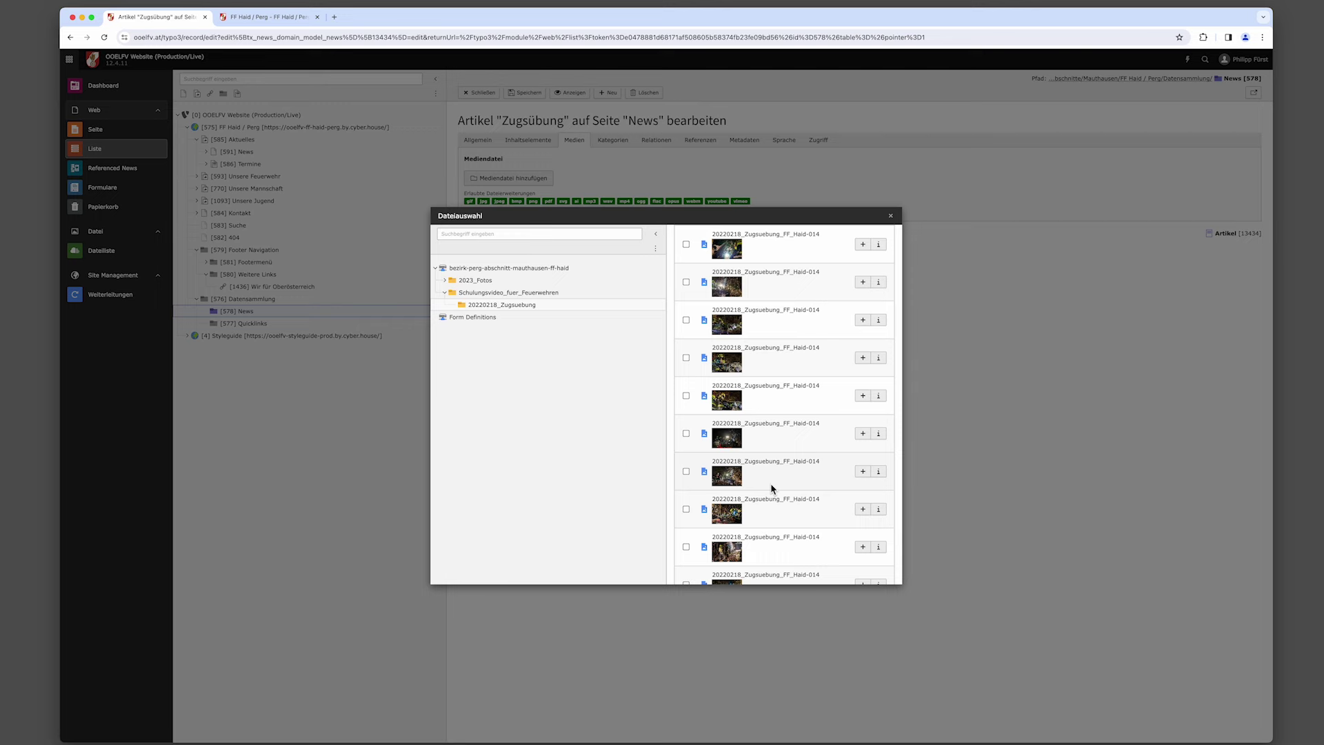
{"action": "scroll", "coordinate": [773, 491], "scroll_direction": "down", "scroll_amount": 7}
{"action": "scroll", "coordinate": [779, 500], "scroll_direction": "down", "scroll_amount": 3}
{"action": "left_click", "coordinate": [778, 497]}
Move the image's 16:9 News List crop area up to the upper edge of the photo and accept the crop.
{"action": "left_click", "coordinate": [514, 488]}
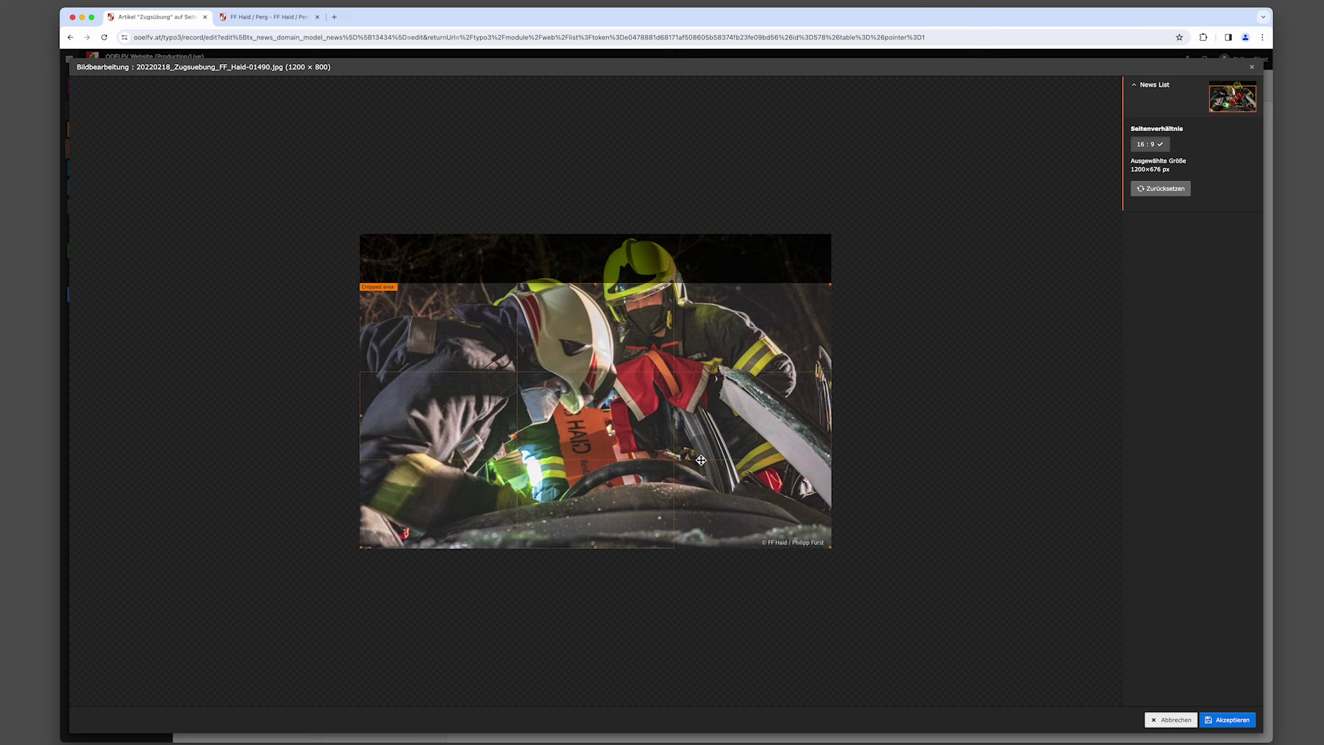
{"action": "left_click_drag", "start_coordinate": [701, 460], "coordinate": [710, 416]}
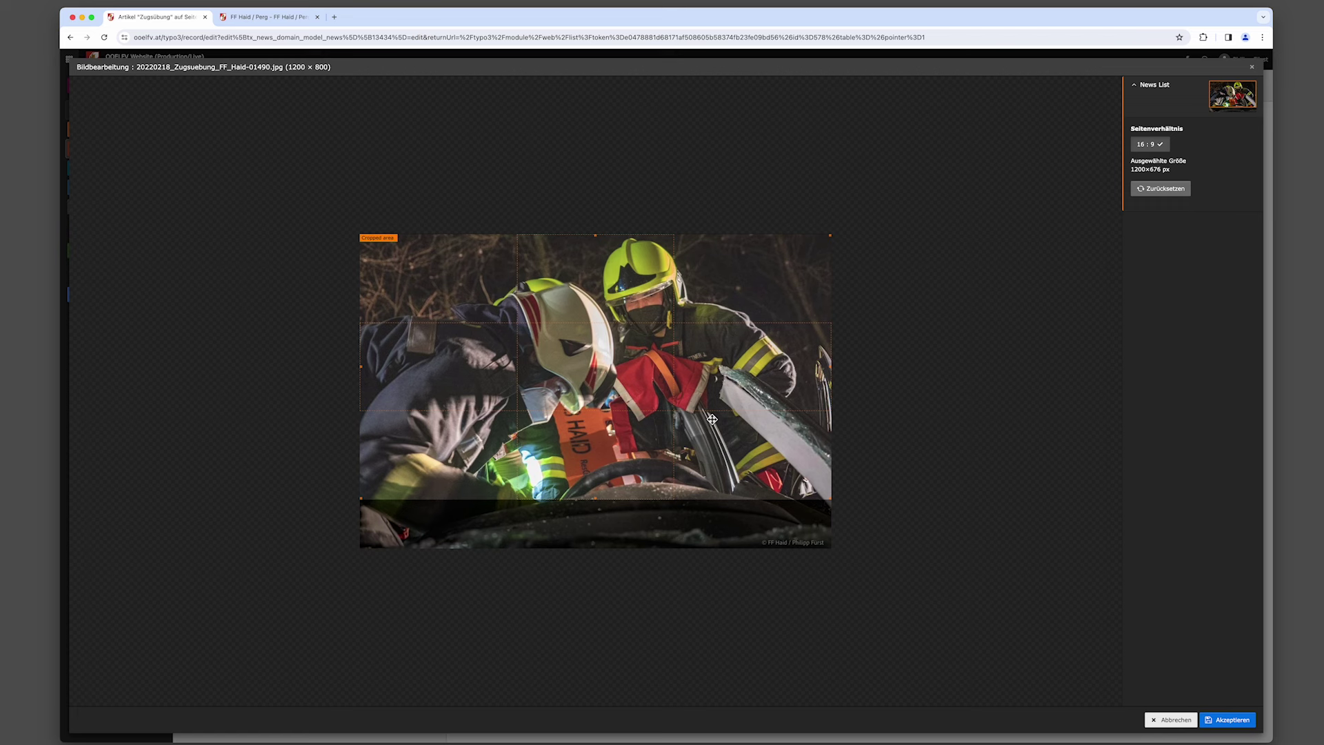
{"action": "left_click", "coordinate": [1224, 720]}
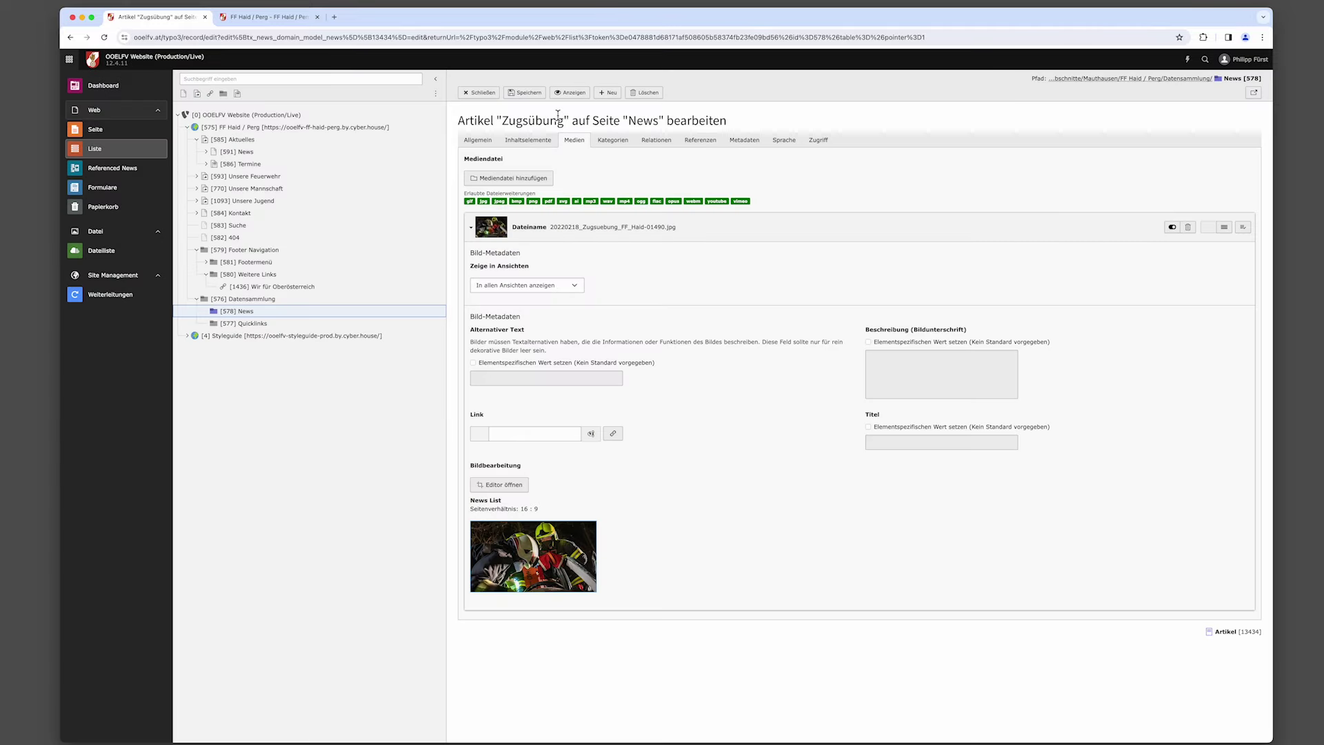
Keep the image's Zeige in Ansichten setting at In allen Ansichten anzeigen and save the article.
{"action": "left_click_drag", "start_coordinate": [473, 269], "coordinate": [562, 279]}
{"action": "left_click", "coordinate": [580, 290]}
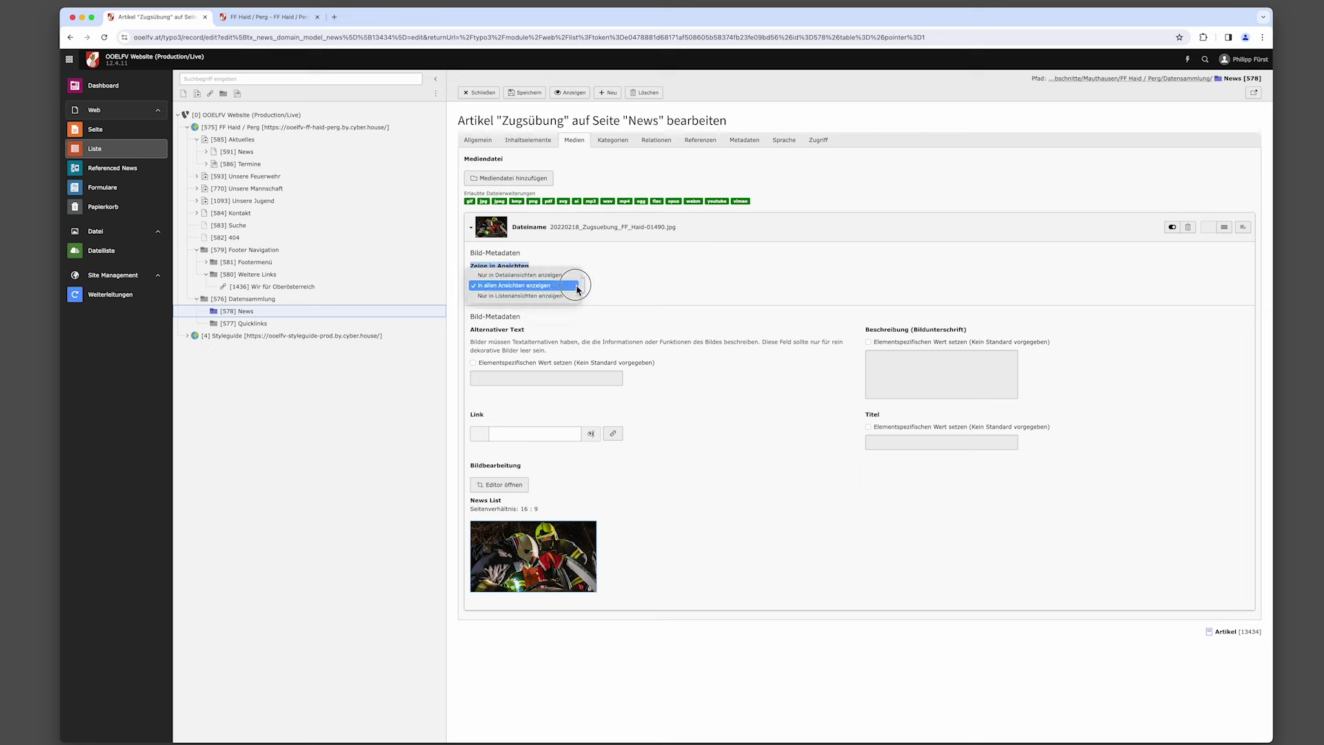
{"action": "left_click", "coordinate": [536, 289]}
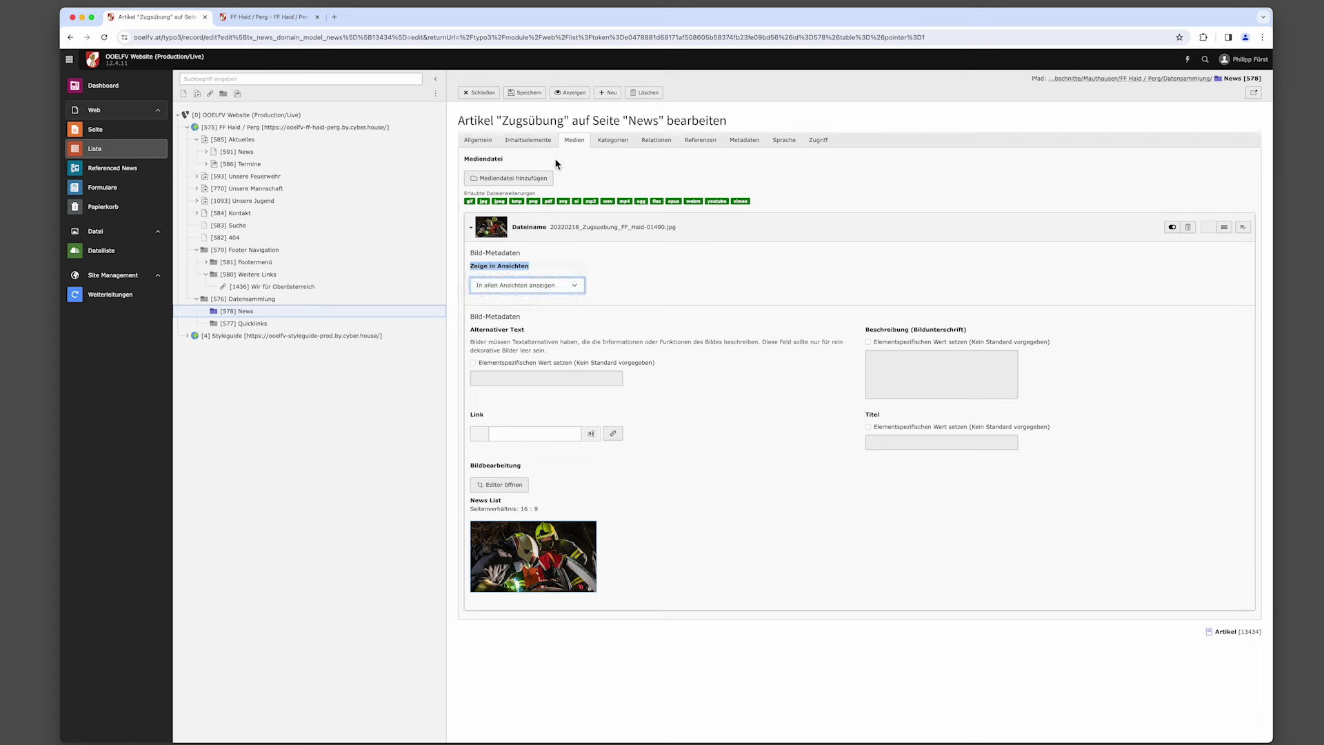
{"action": "left_click", "coordinate": [525, 95]}
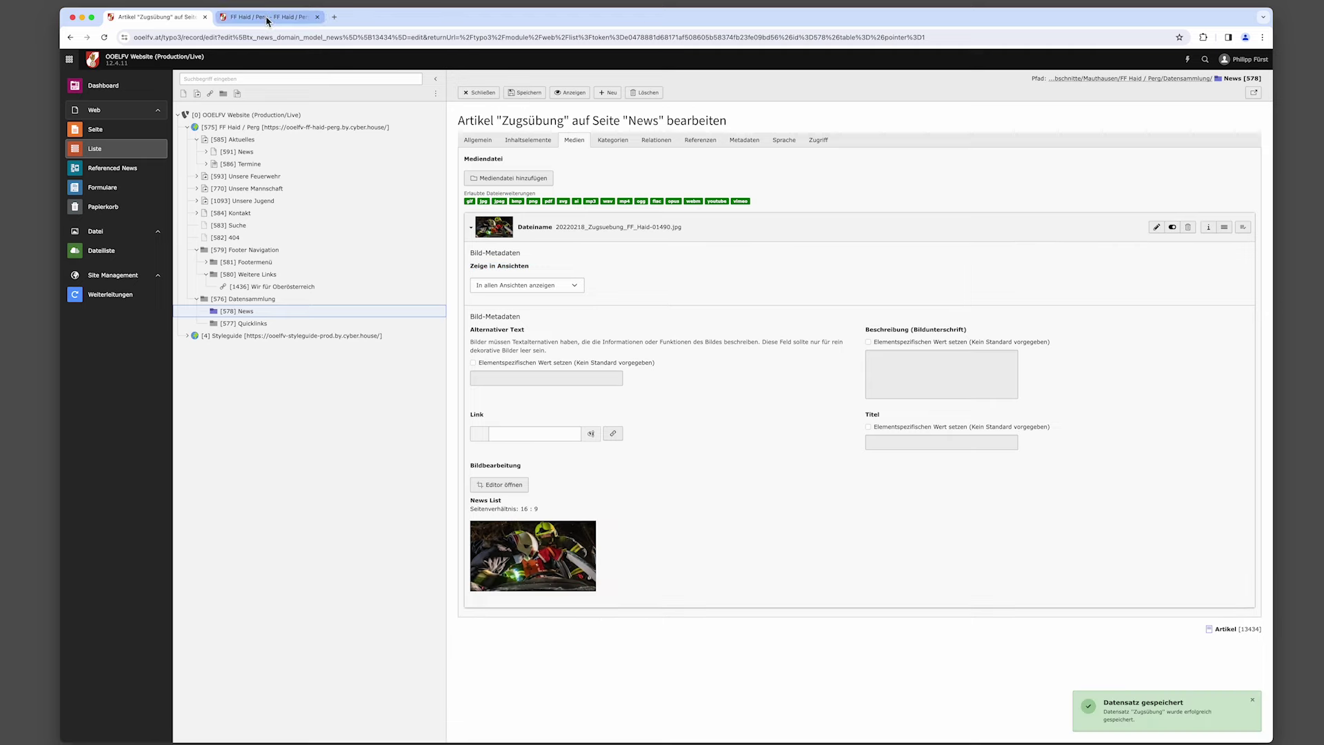
Reload the website's start page, check the Zugsübung teaser image and examine the image in the article's detail view.
{"action": "left_click", "coordinate": [267, 18]}
{"action": "scroll", "coordinate": [626, 293], "scroll_direction": "up", "scroll_amount": 5}
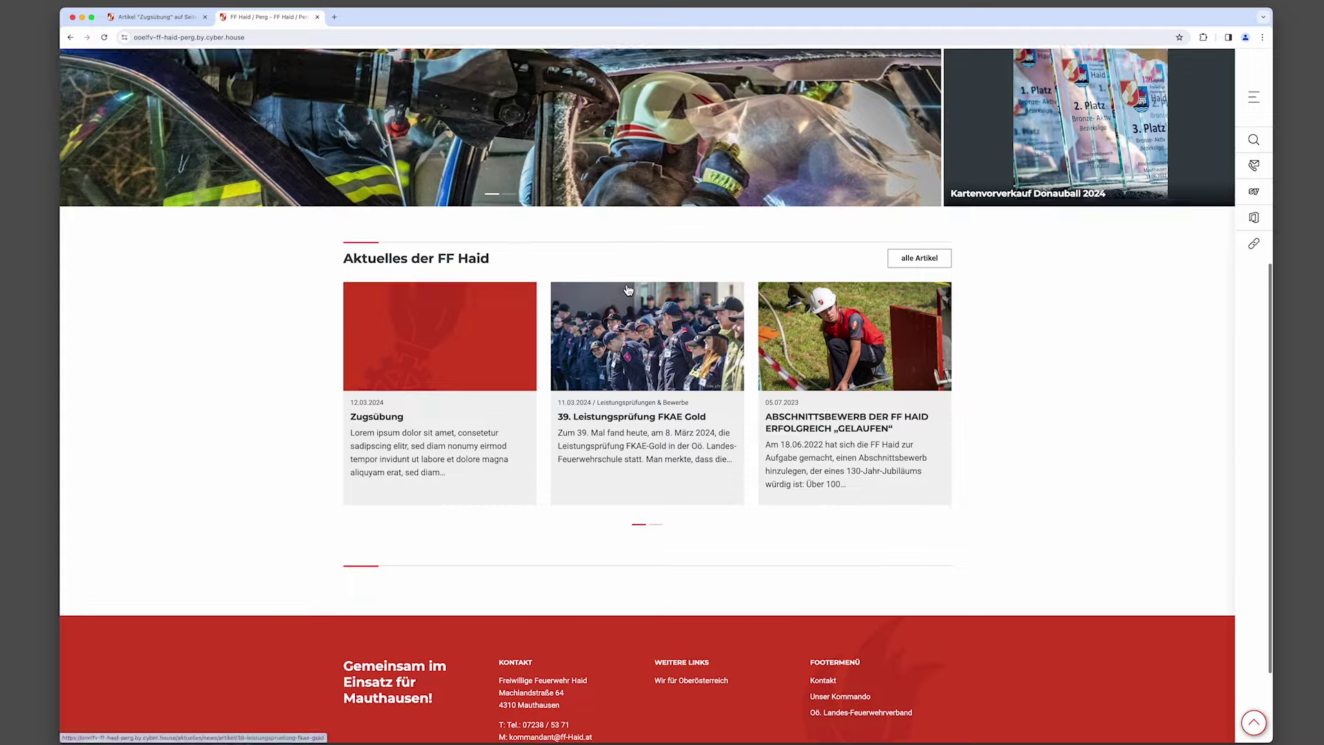
{"action": "scroll", "coordinate": [625, 289], "scroll_direction": "up", "scroll_amount": 3}
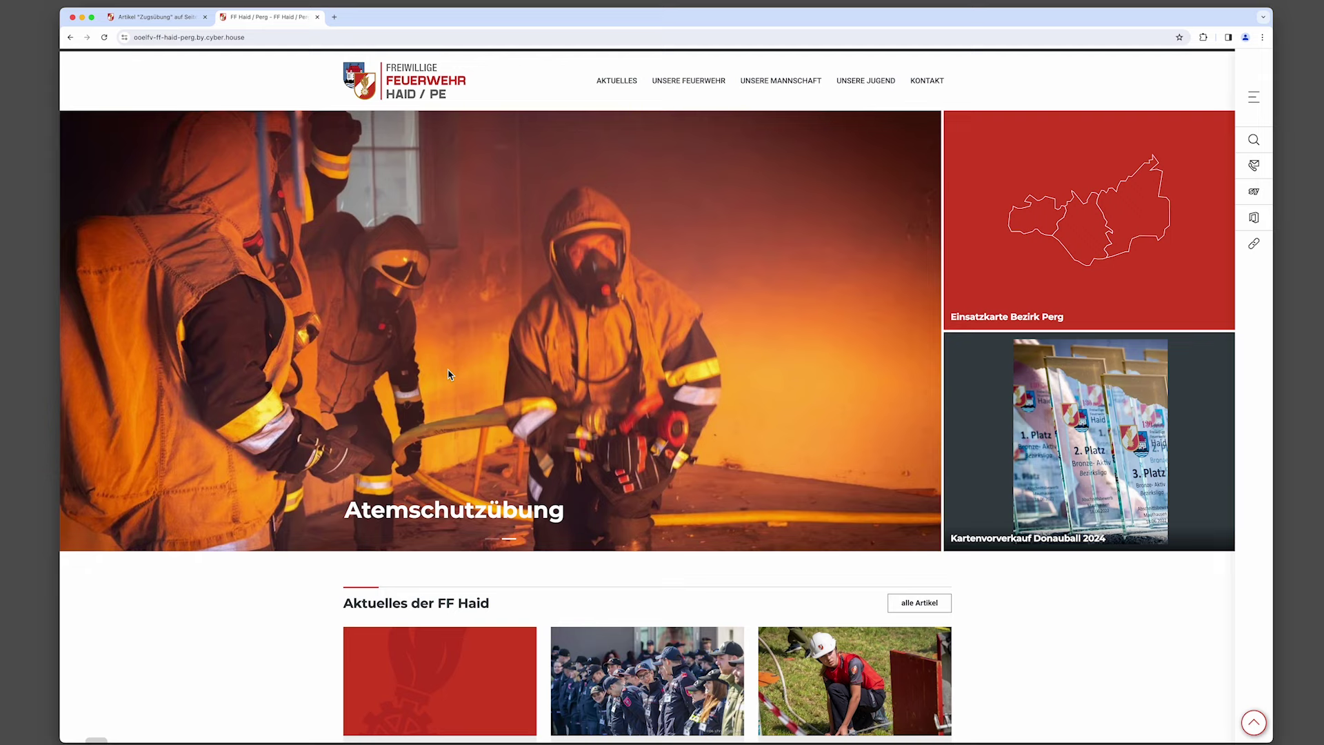
{"action": "key", "text": "super+r"}
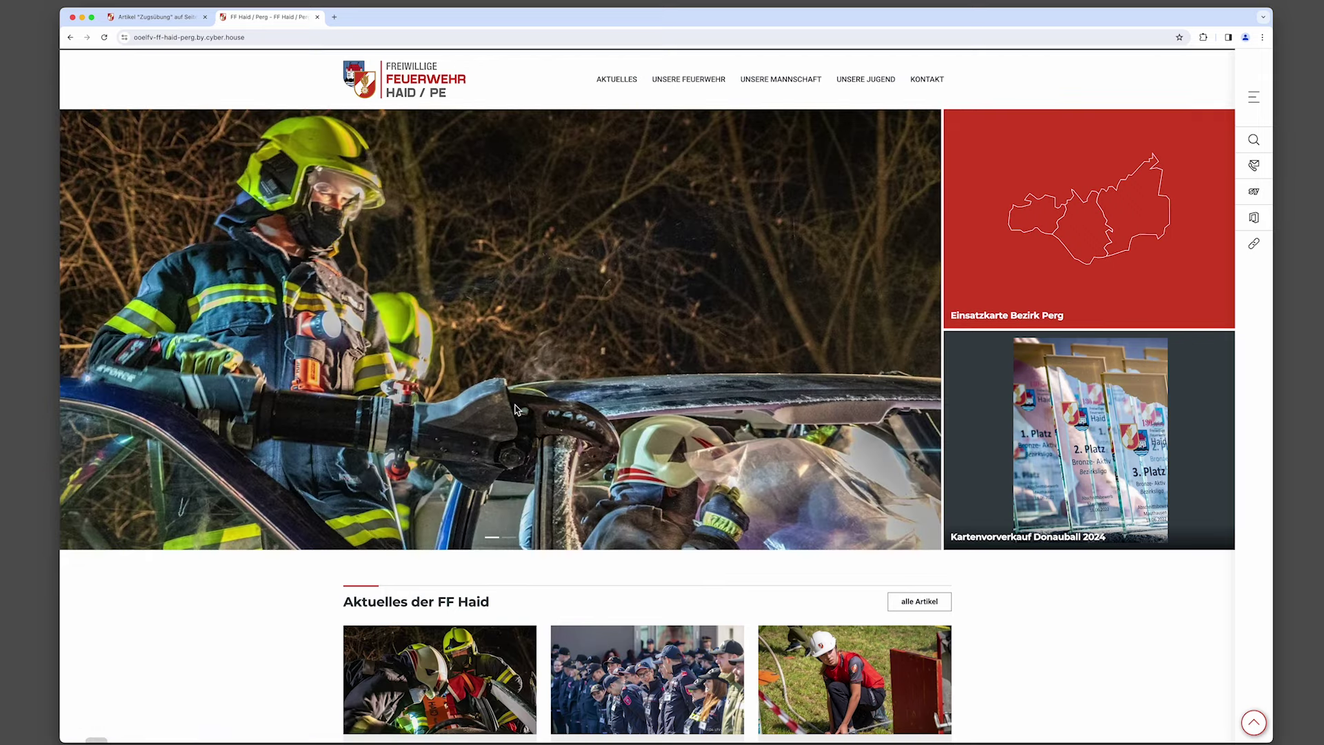
{"action": "scroll", "coordinate": [414, 393], "scroll_direction": "down", "scroll_amount": 3}
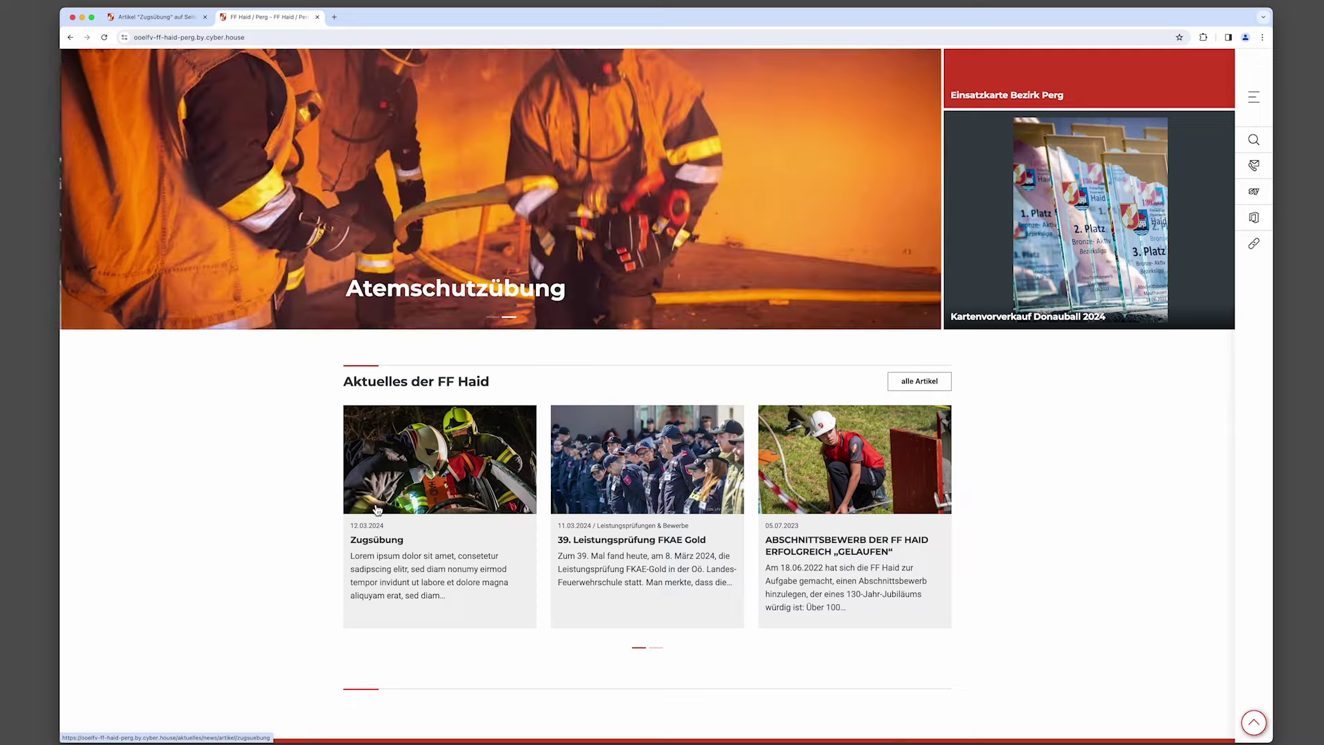
{"action": "left_click", "coordinate": [389, 546]}
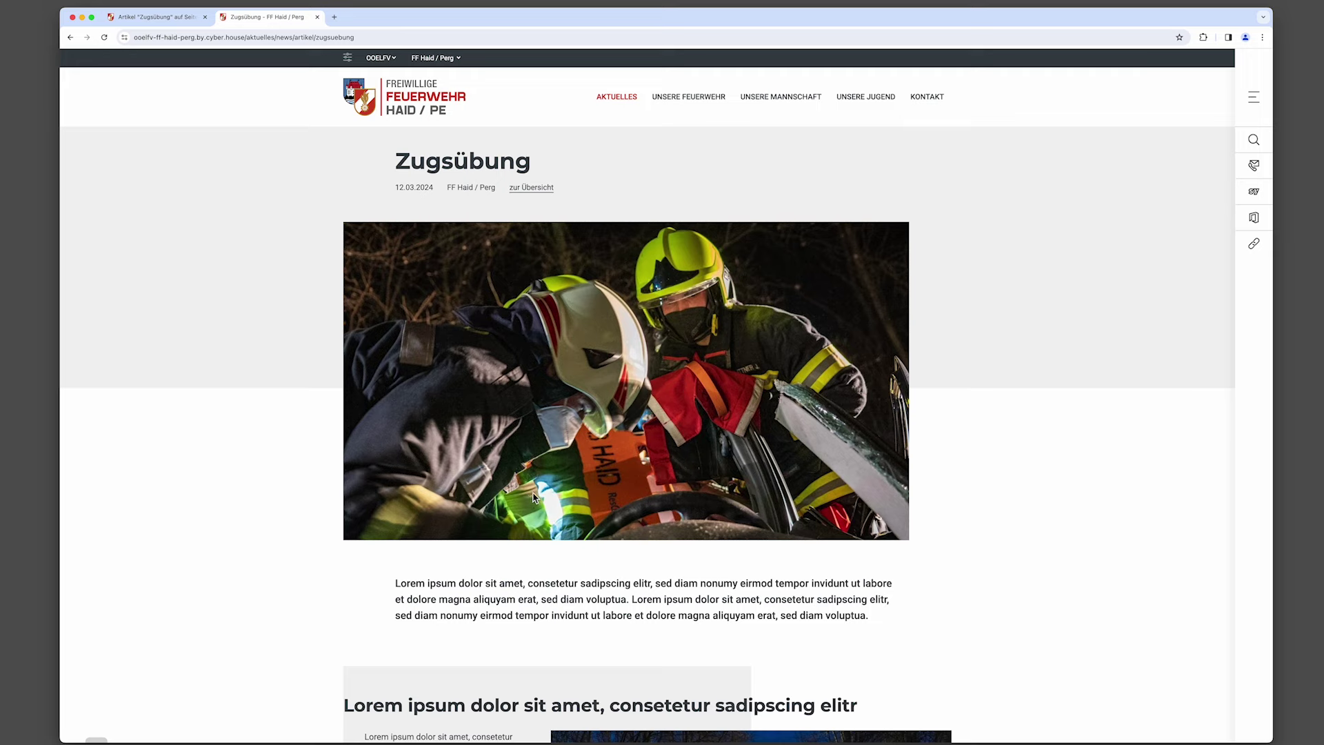
{"action": "scroll", "coordinate": [533, 493], "scroll_direction": "down", "scroll_amount": 1}
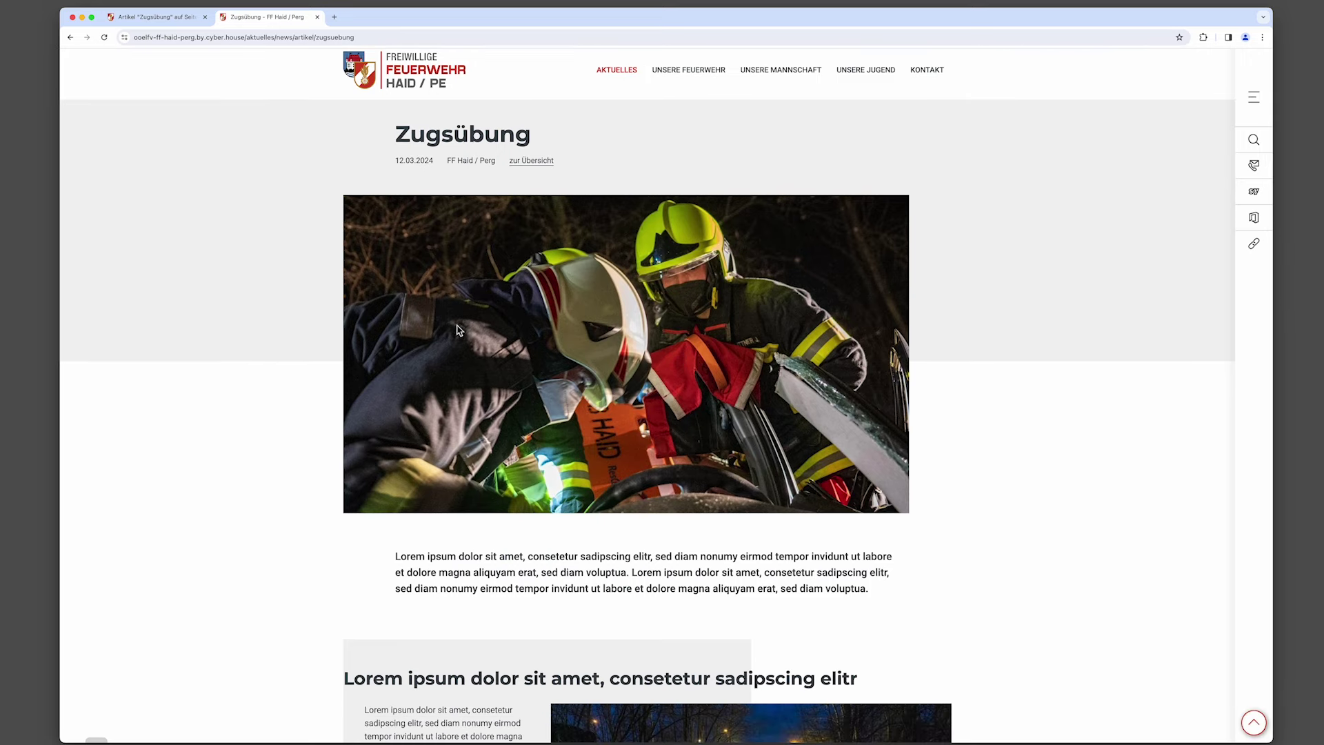
{"action": "scroll", "coordinate": [742, 396], "scroll_direction": "down", "scroll_amount": 2}
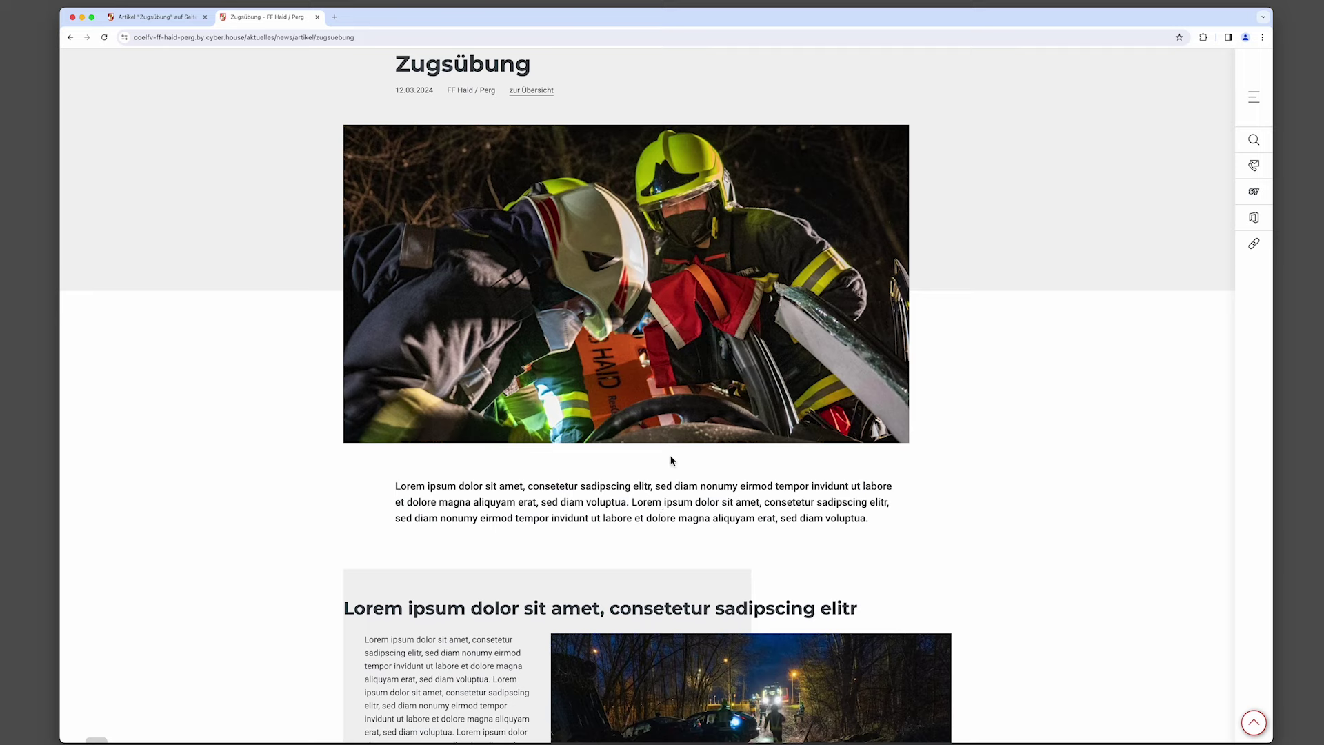
Set the image's Zeige in Ansichten option to Nur in Listenansichten anzeigen and save the article.
{"action": "left_click", "coordinate": [175, 19]}
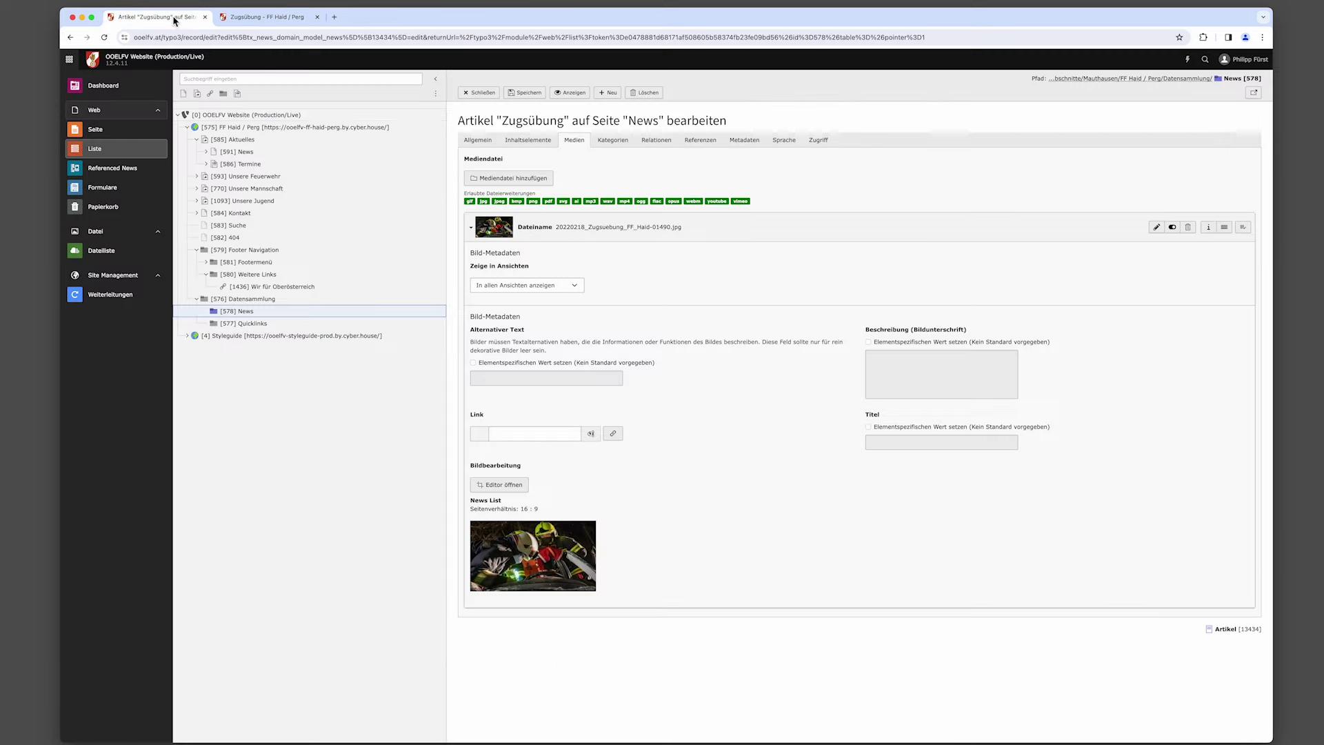
{"action": "left_click", "coordinate": [576, 288]}
{"action": "left_click", "coordinate": [559, 297]}
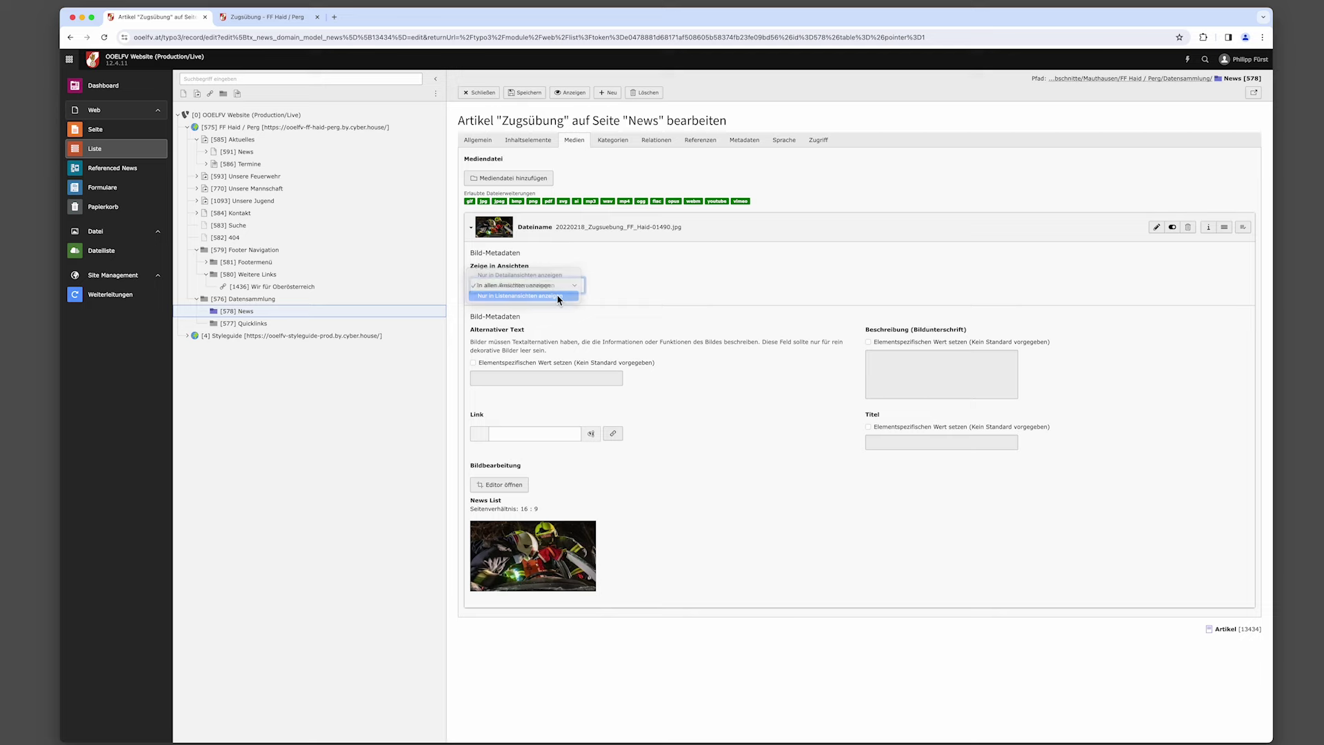
{"action": "left_click", "coordinate": [524, 94]}
Check the Zugsübung teaser on the website's start page and open the article to compare its detail view.
{"action": "left_click", "coordinate": [570, 92]}
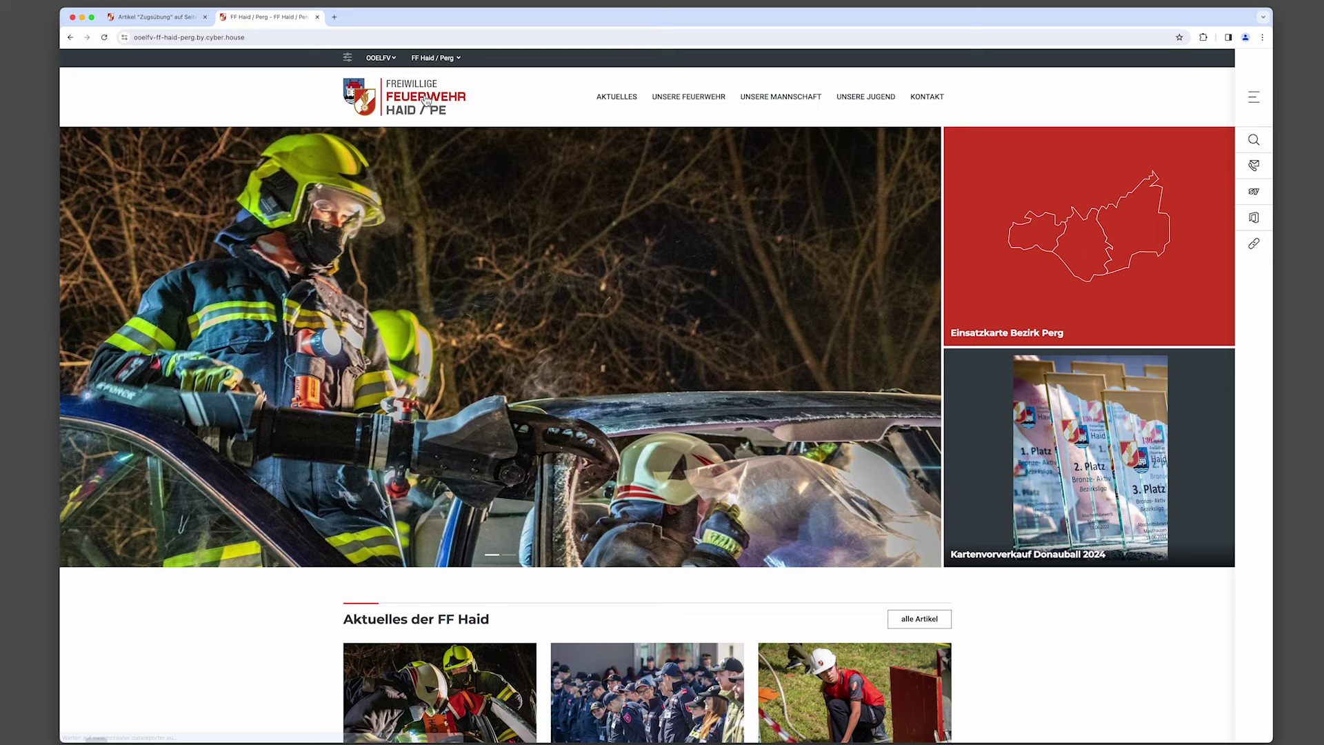
{"action": "scroll", "coordinate": [526, 346], "scroll_direction": "down", "scroll_amount": 1}
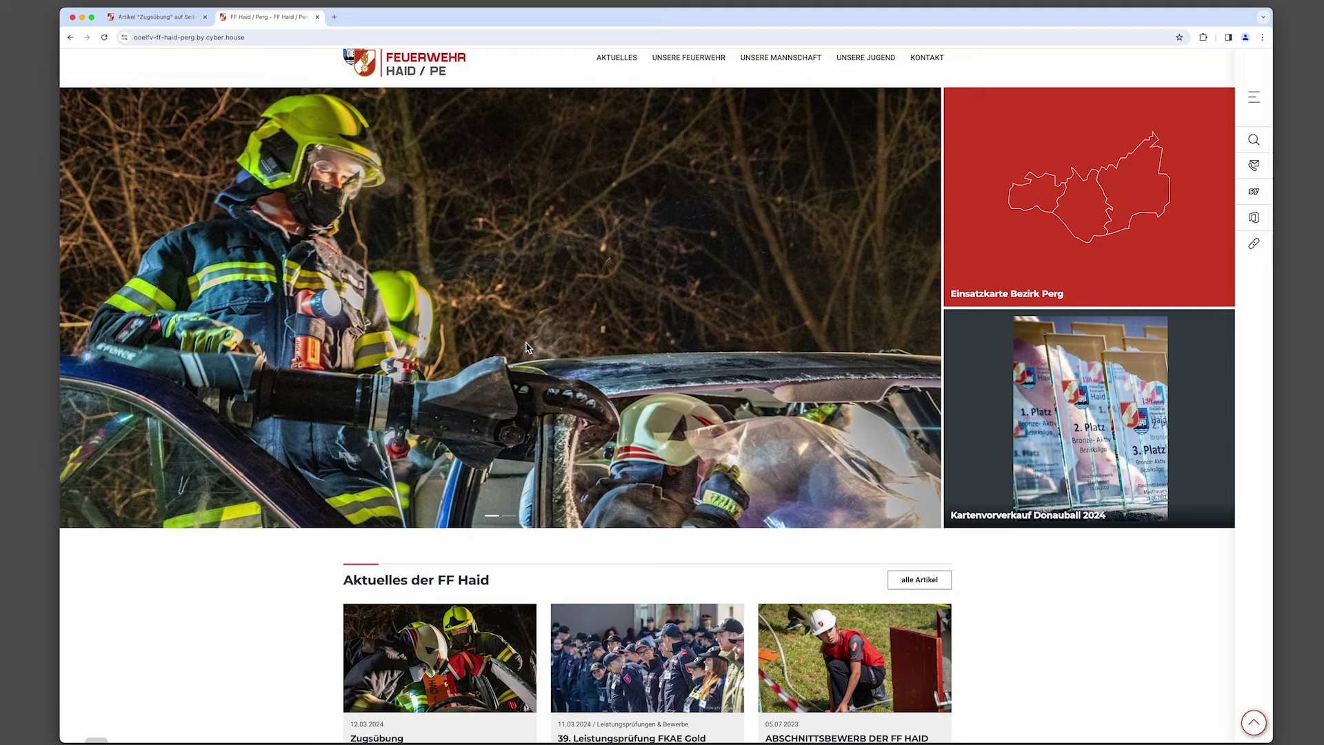
{"action": "scroll", "coordinate": [529, 351], "scroll_direction": "down", "scroll_amount": 5}
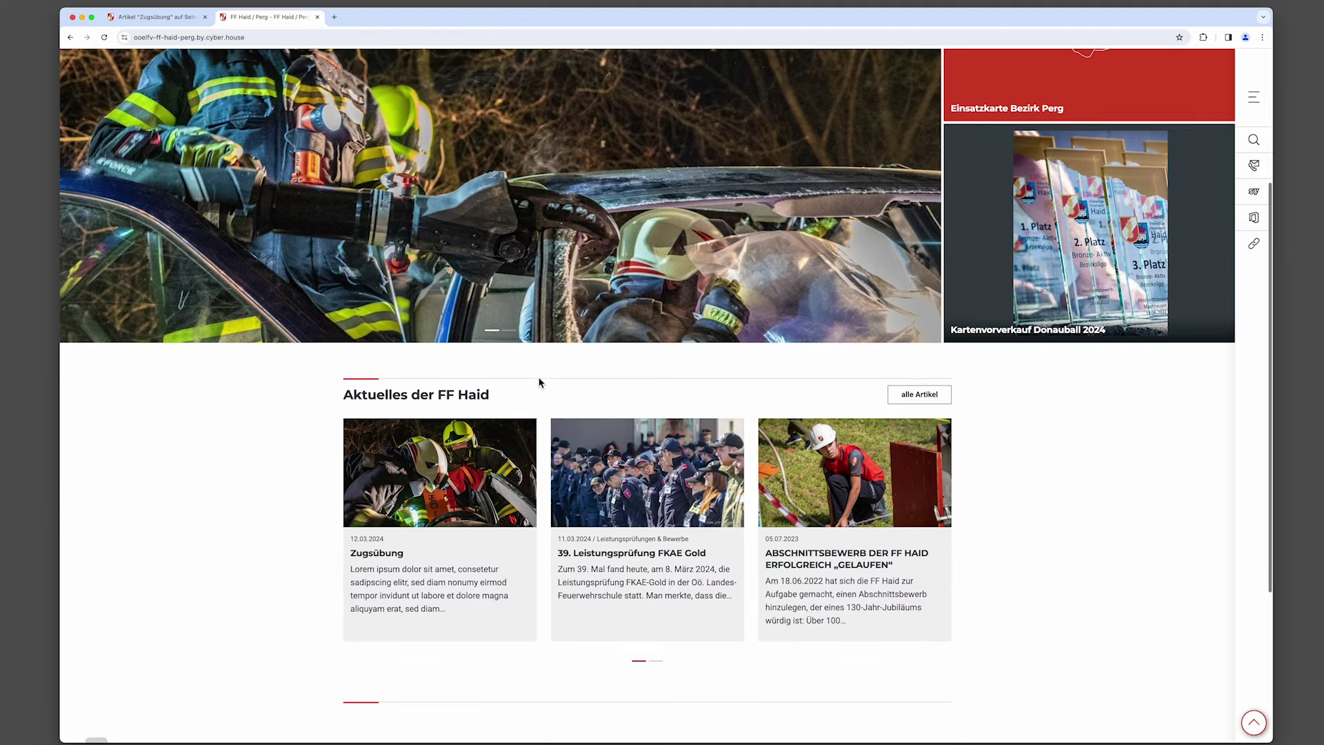
{"action": "left_click", "coordinate": [441, 486]}
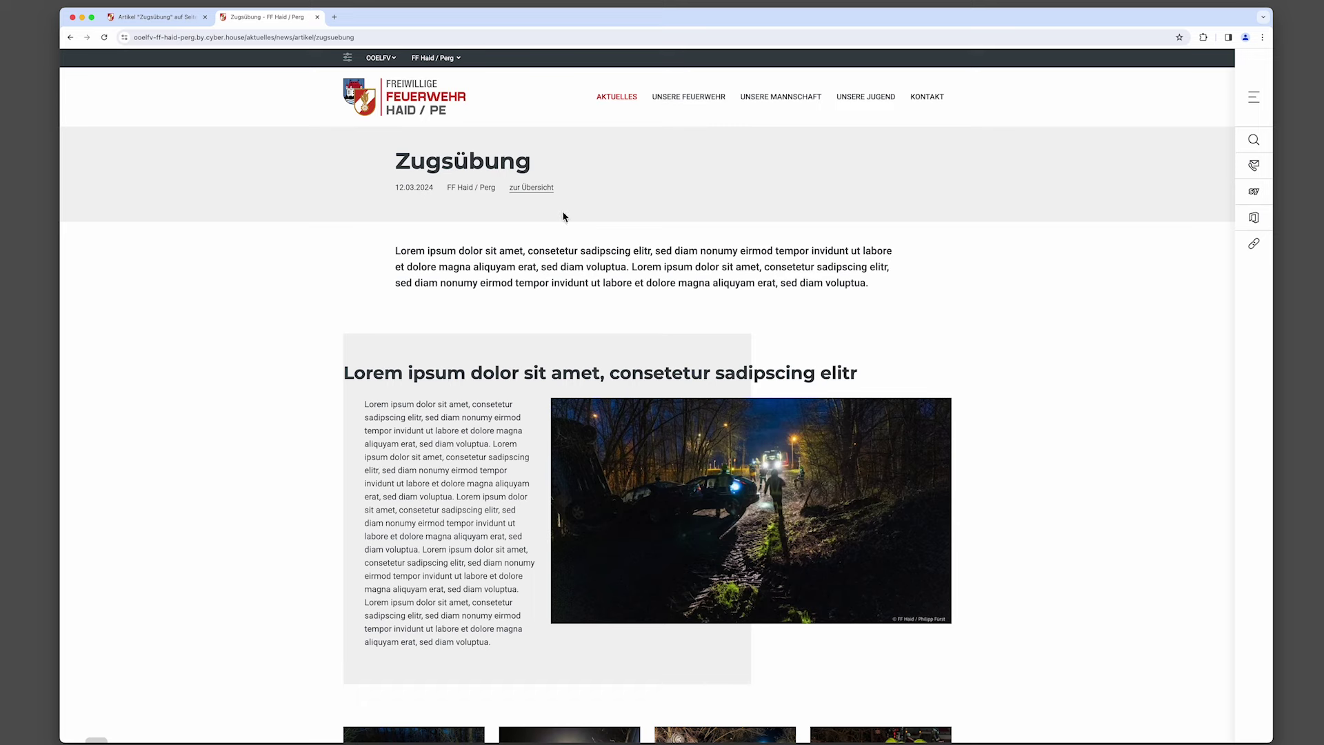
Set the image's Zeige in Ansichten option to Nur in Detailansichten anzeigen and save the article.
{"action": "key", "text": "ctrl+shift+Tab"}
{"action": "left_click", "coordinate": [567, 286]}
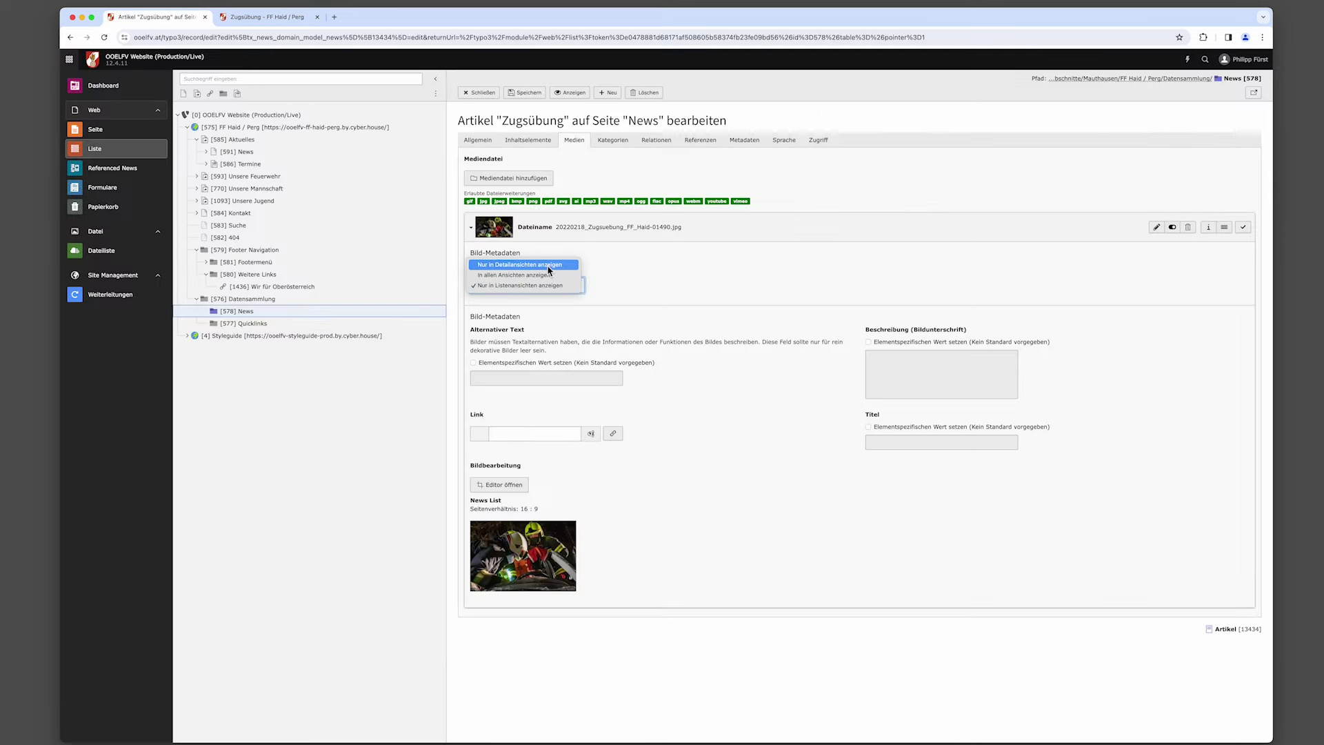
{"action": "left_click", "coordinate": [549, 266]}
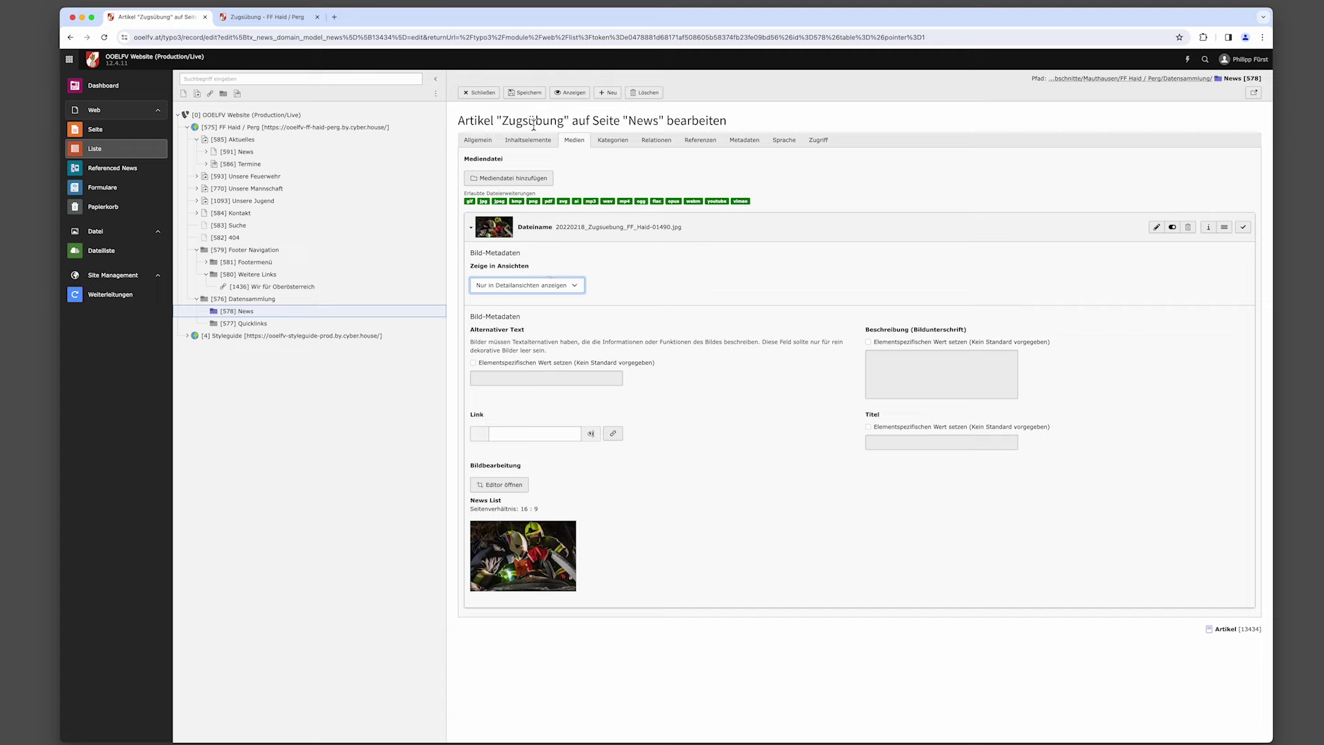
{"action": "left_click", "coordinate": [531, 96]}
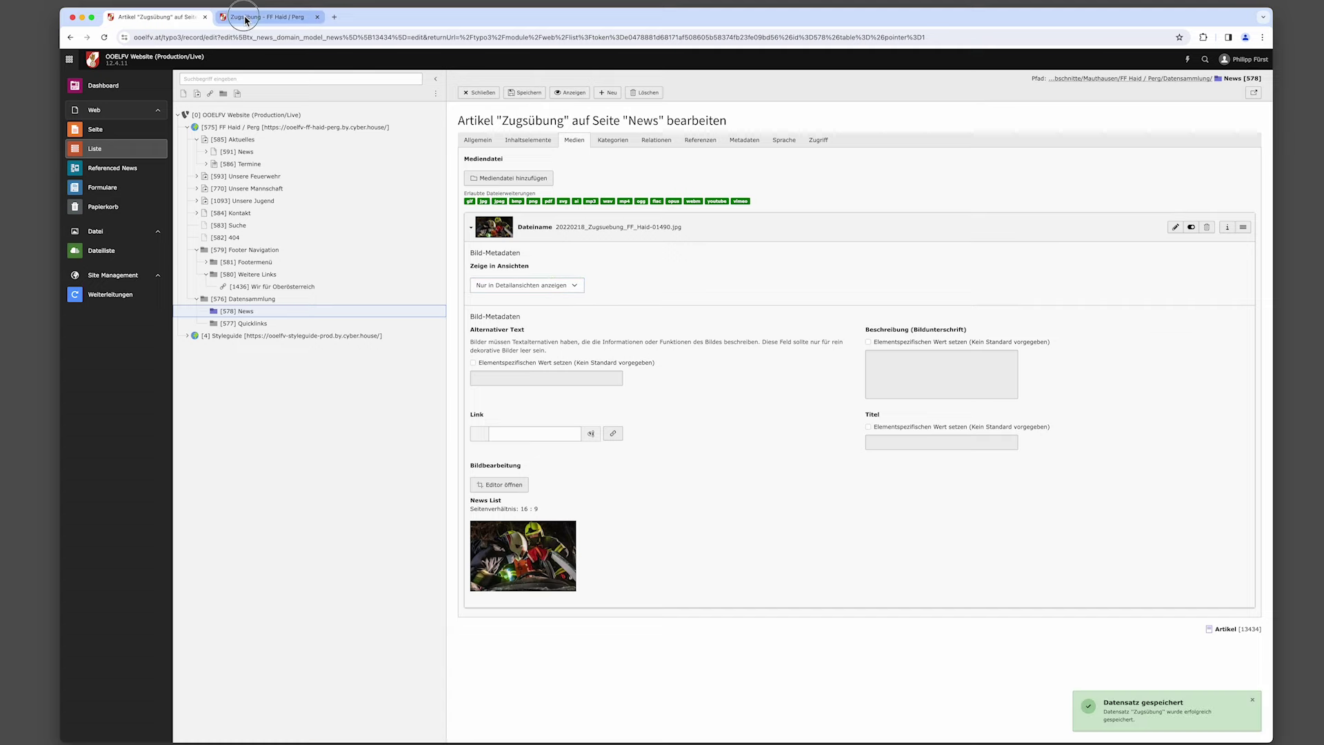
Check how the Zugsübung image is handled in the start page teaser and in the article's detail view.
{"action": "left_click", "coordinate": [246, 18]}
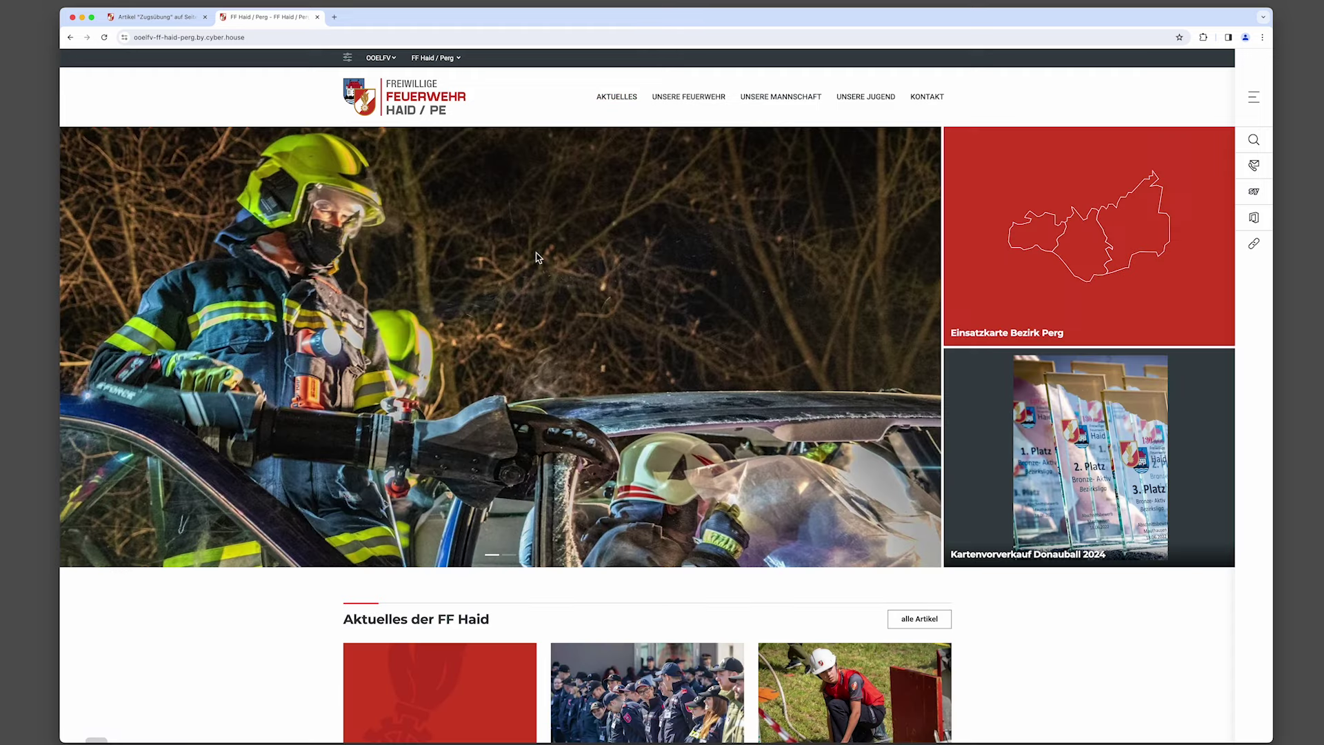
{"action": "scroll", "coordinate": [542, 300], "scroll_direction": "down", "scroll_amount": 3}
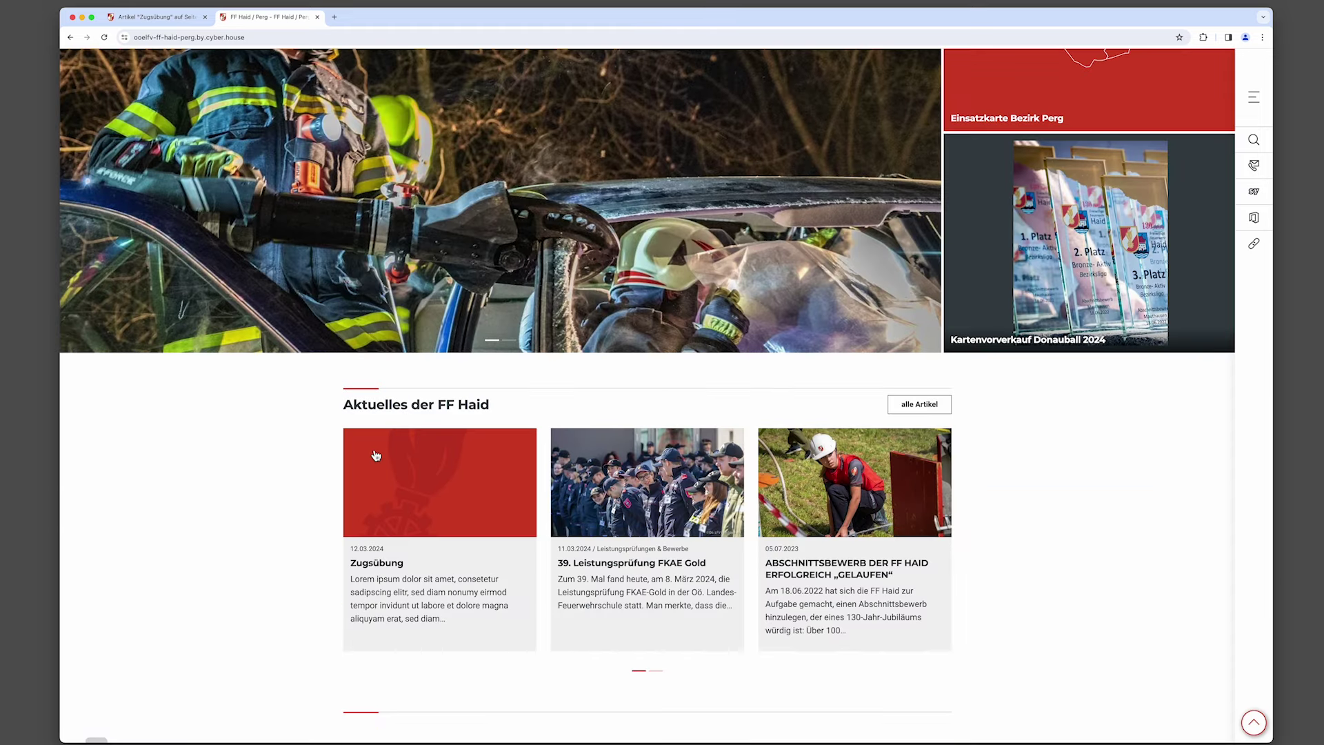
{"action": "left_click", "coordinate": [393, 569]}
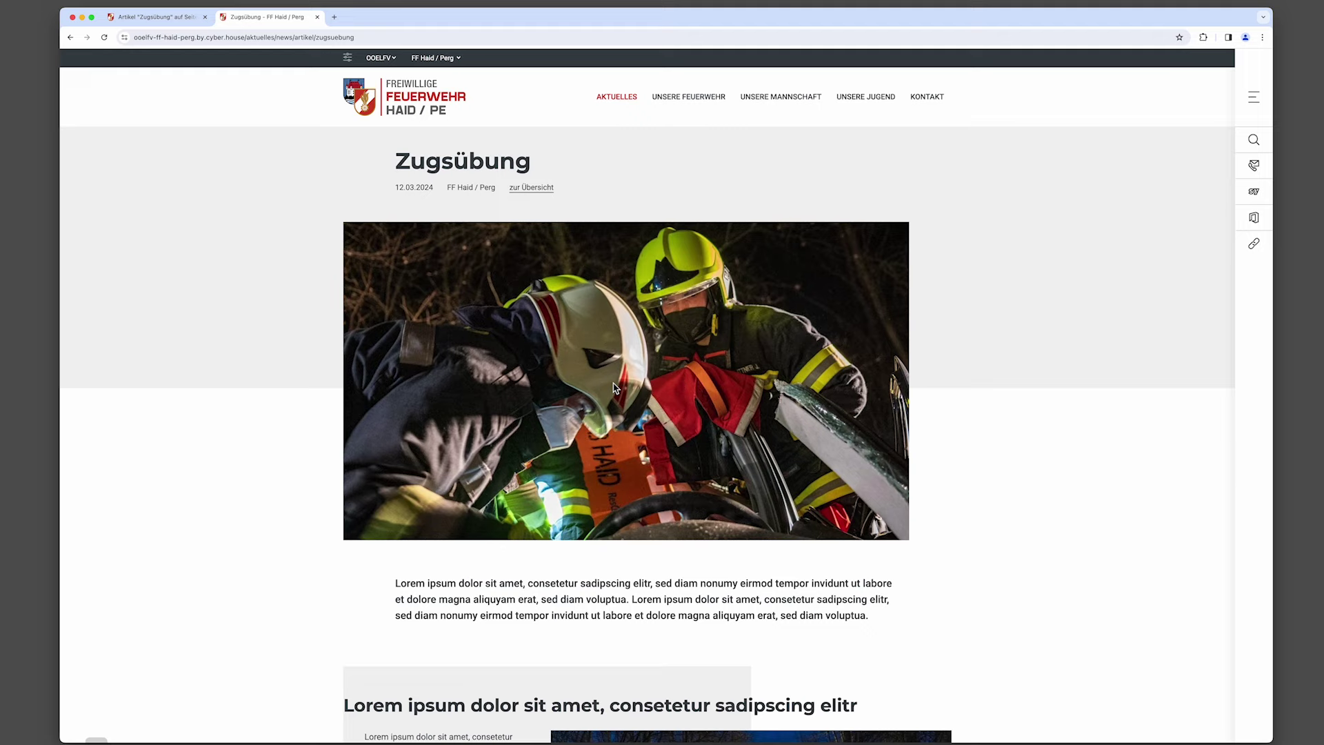
{"action": "left_click", "coordinate": [375, 103]}
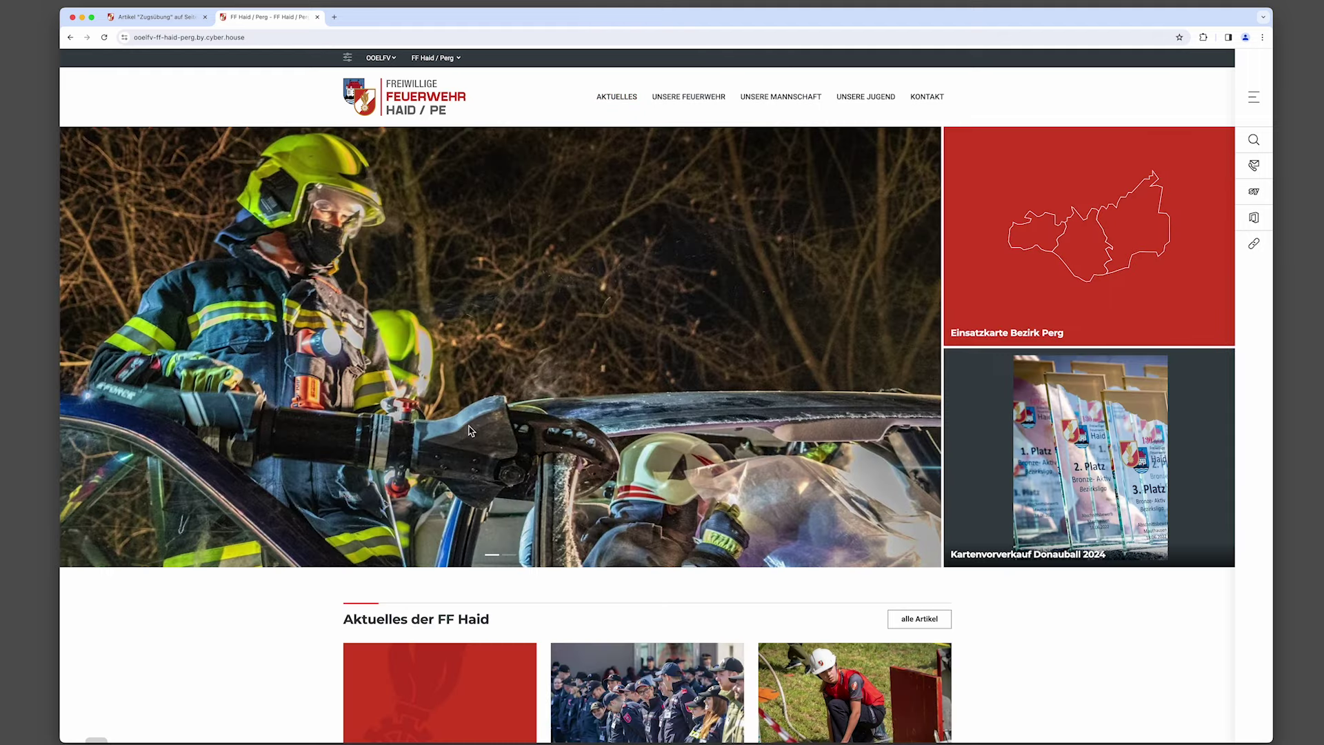
{"action": "scroll", "coordinate": [469, 427], "scroll_direction": "down", "scroll_amount": 5}
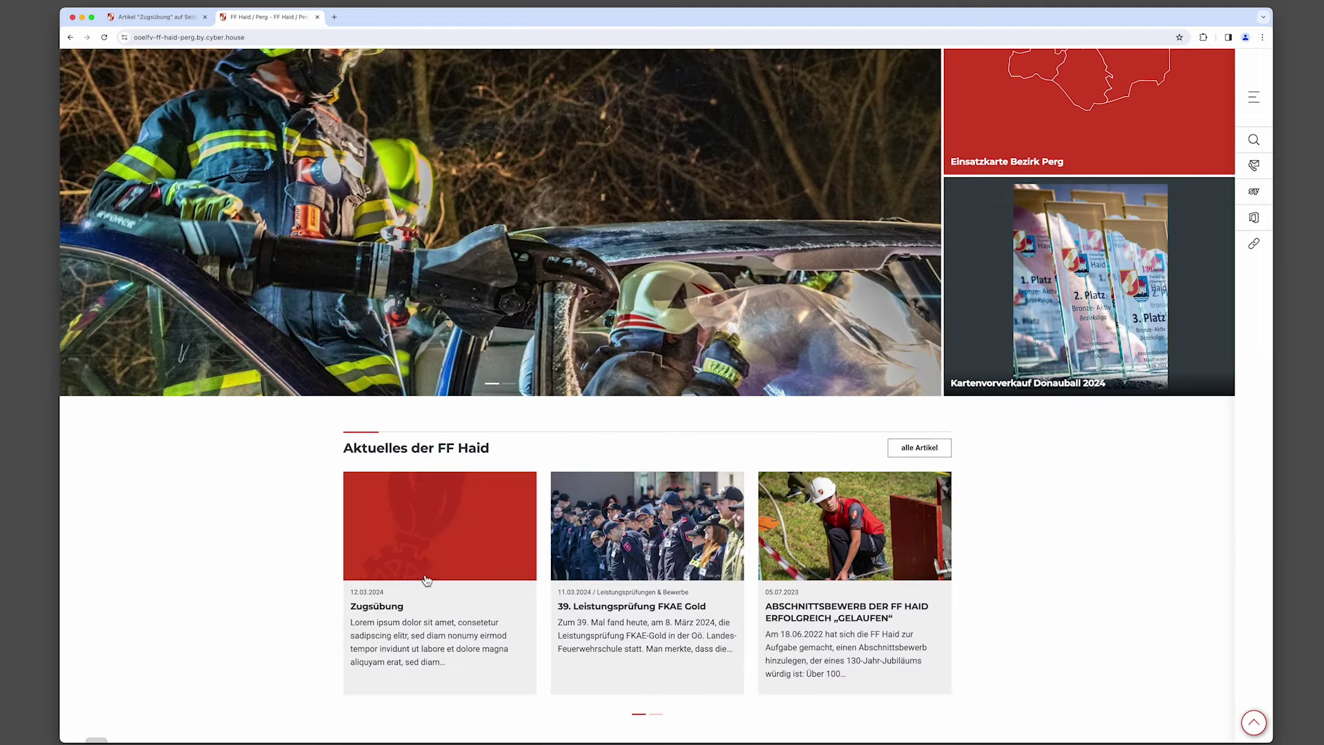
Return to the article in the backend and review the image's Zeige in Ansichten options without changing the selection.
{"action": "left_click", "coordinate": [173, 16]}
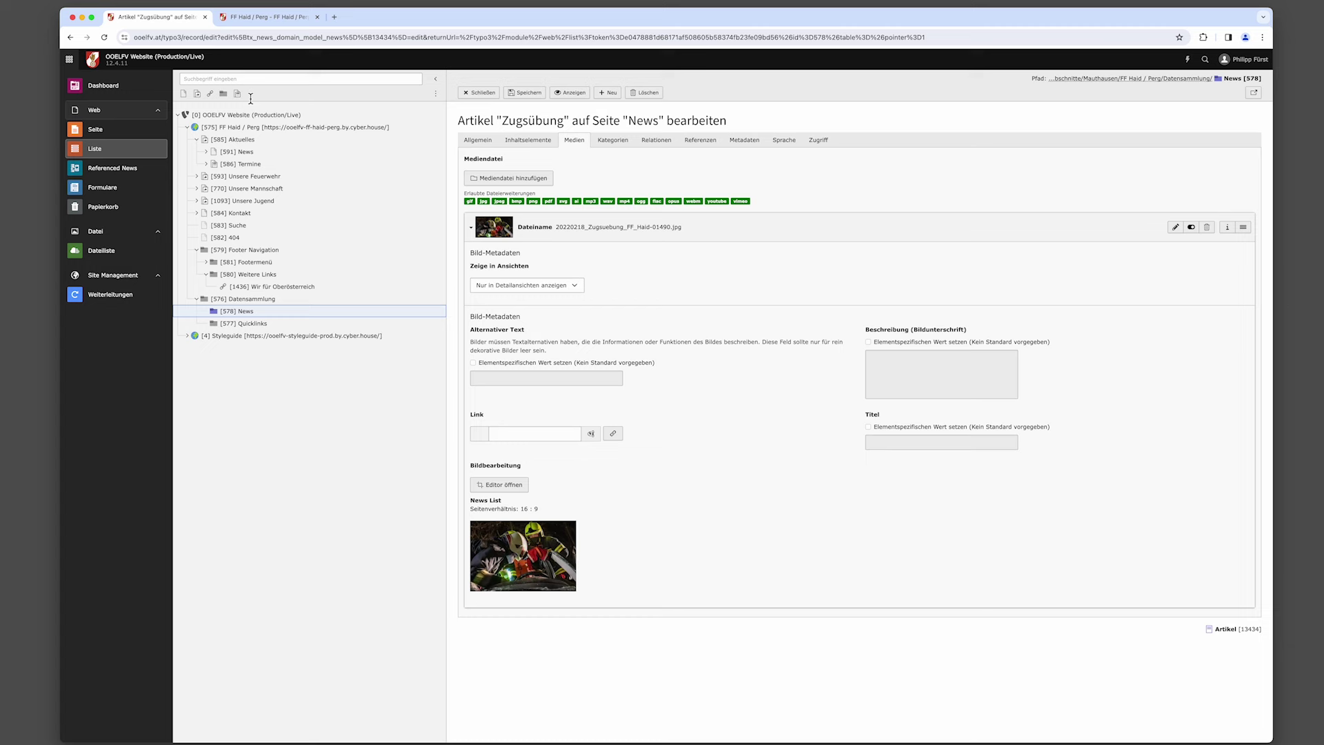
{"action": "left_click", "coordinate": [543, 286]}
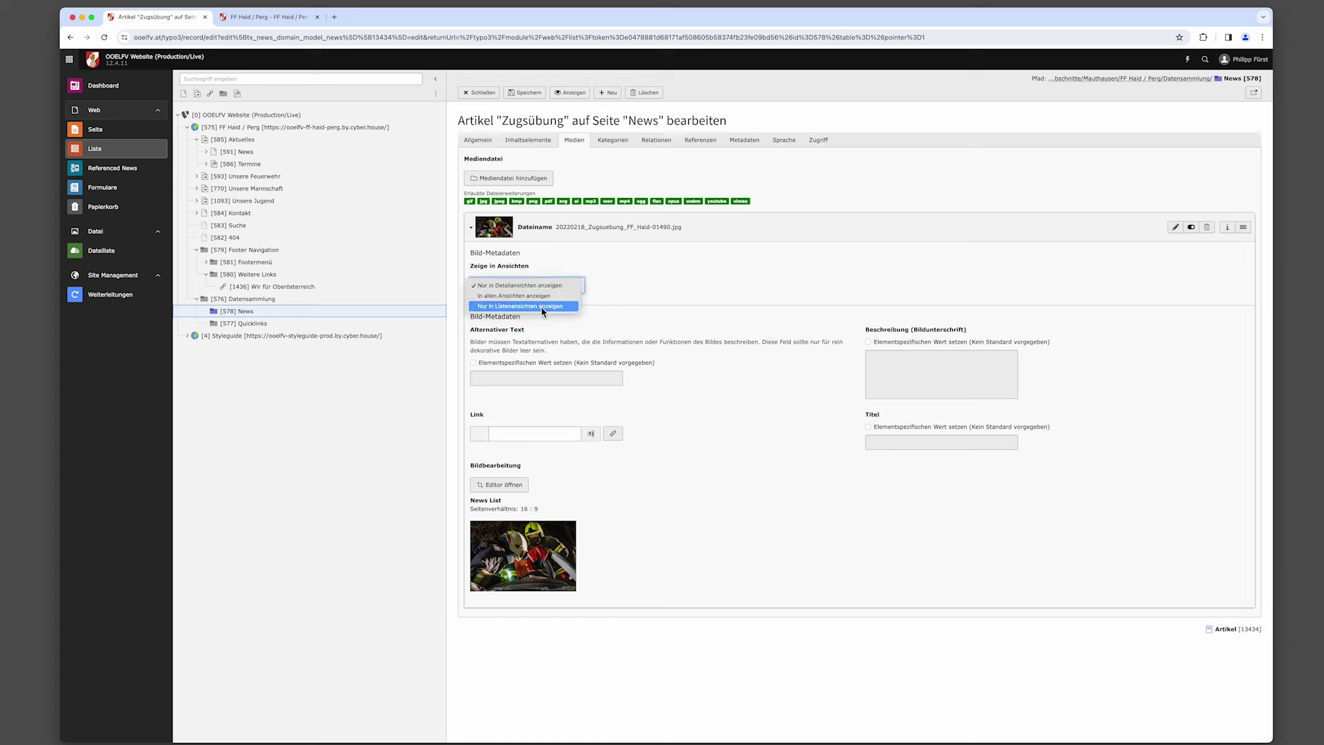
{"action": "left_click", "coordinate": [621, 304]}
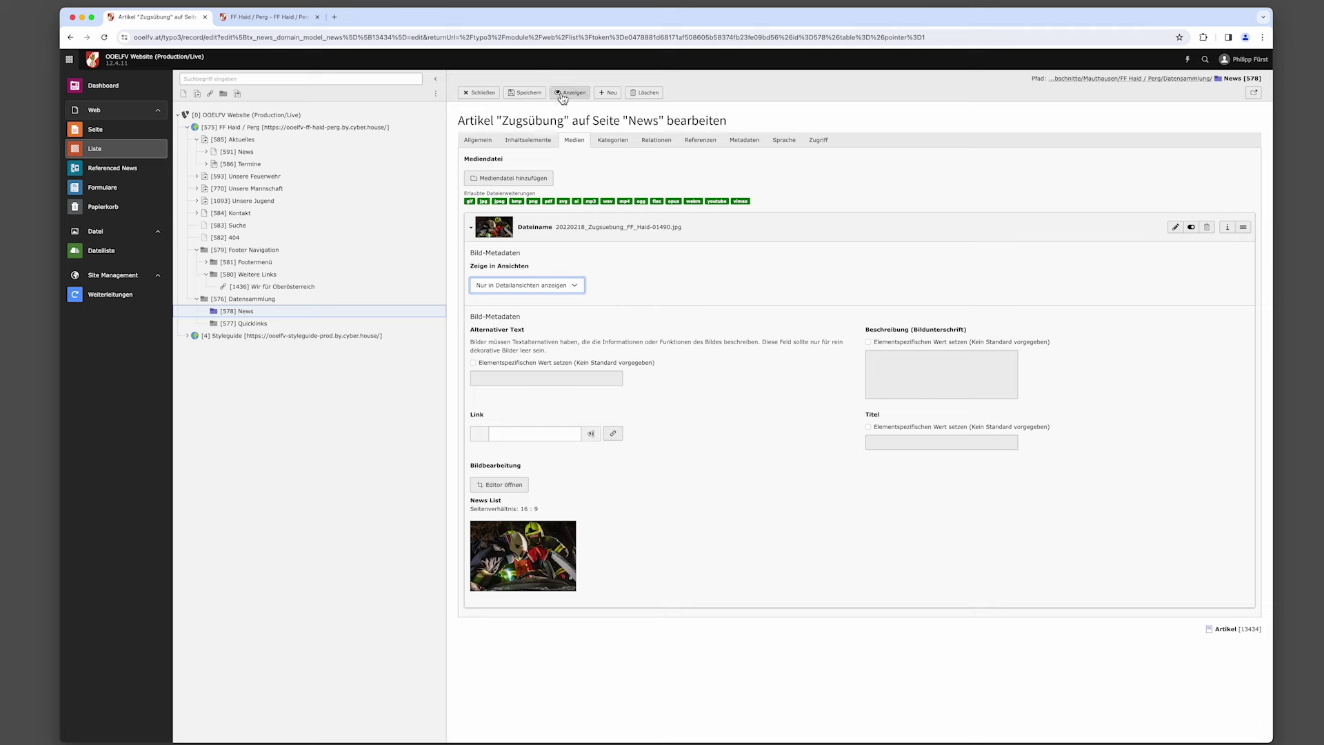
Save the article and add a new content element of type Text & Medien below the existing content elements.
{"action": "left_click", "coordinate": [532, 96]}
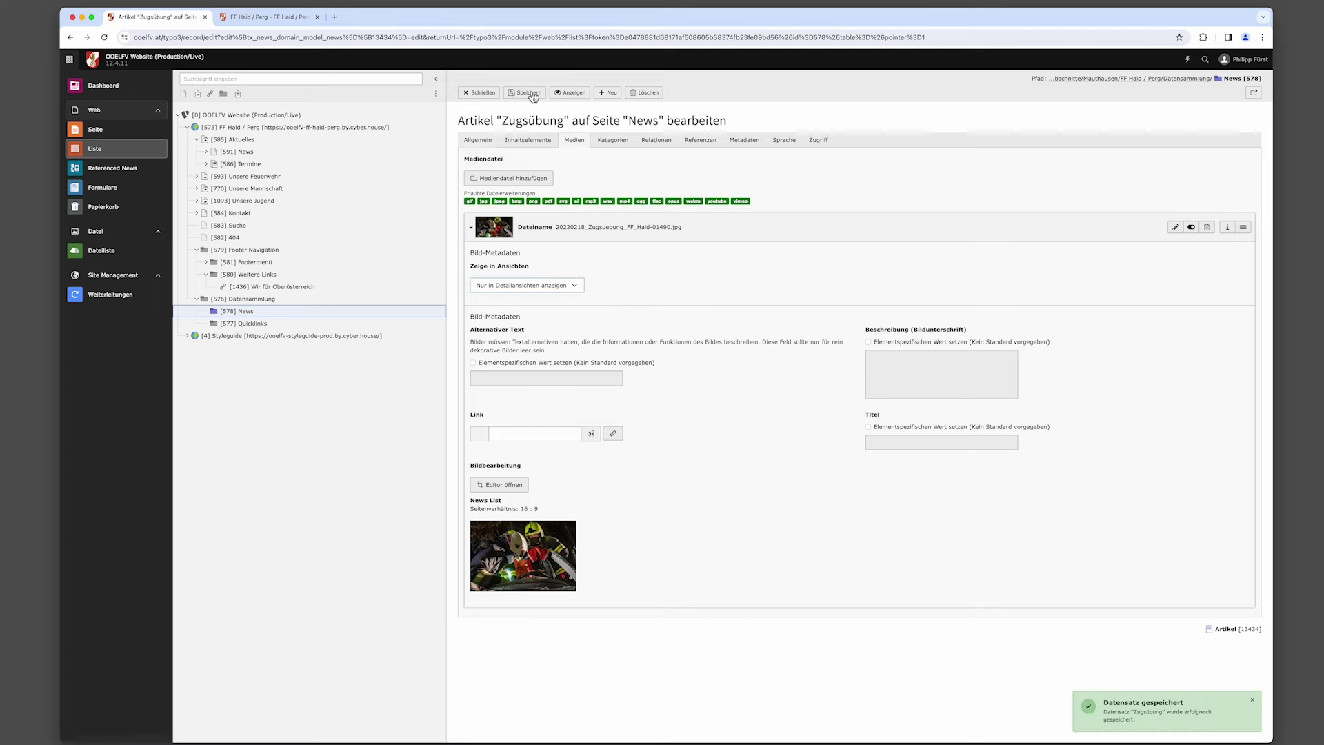
{"action": "left_click", "coordinate": [533, 141]}
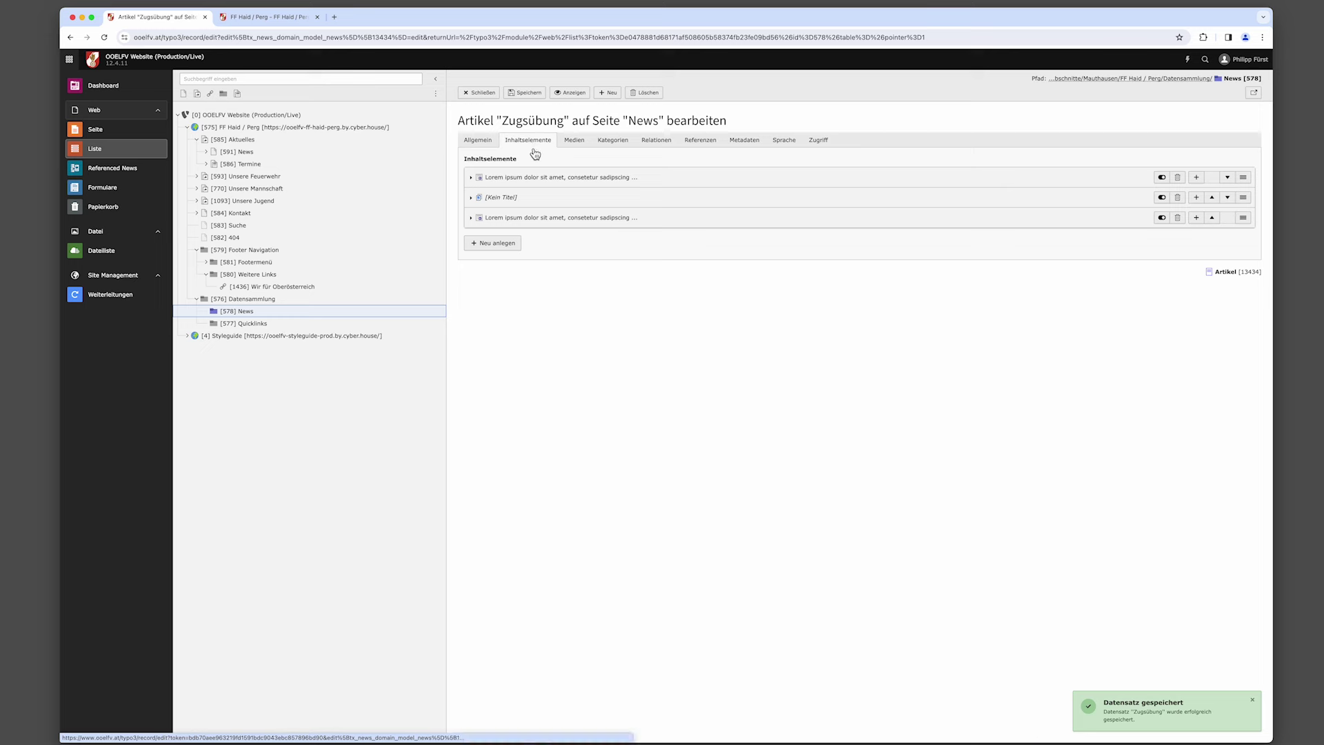
{"action": "left_click", "coordinate": [497, 243]}
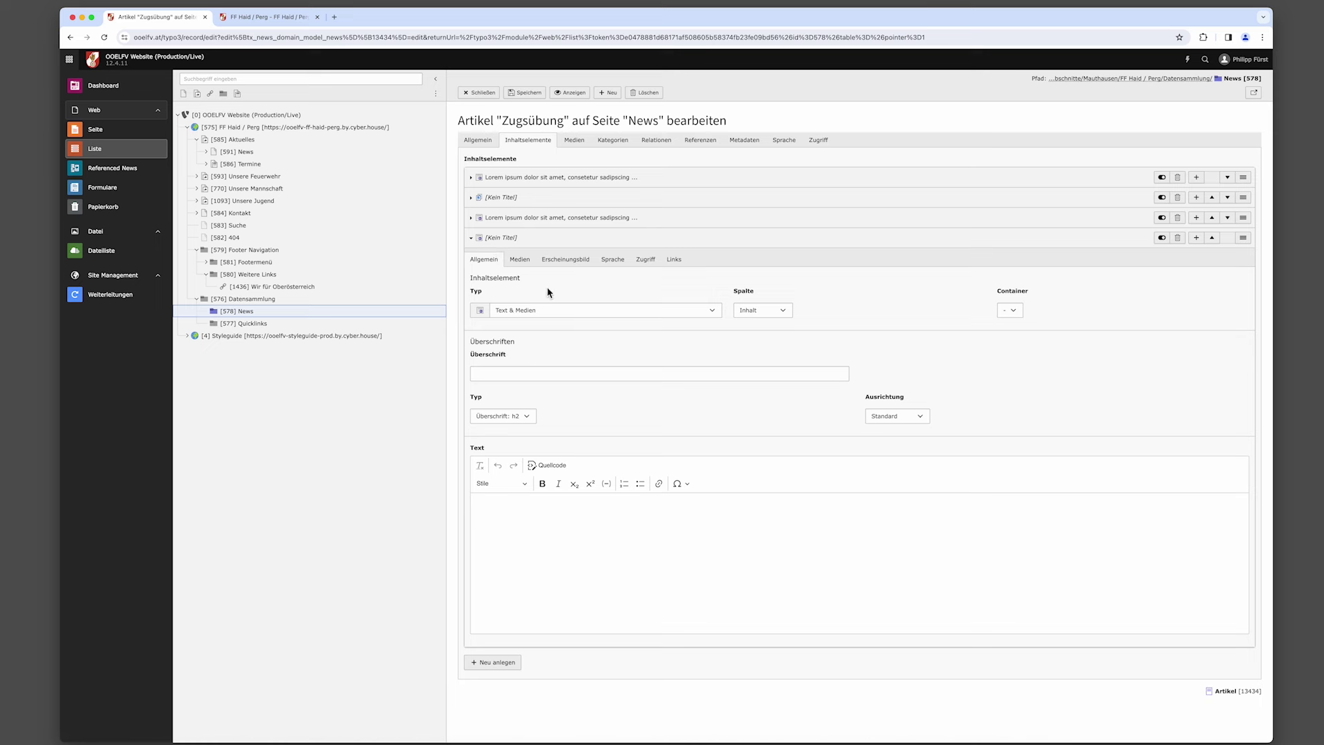
{"action": "left_click", "coordinate": [576, 310]}
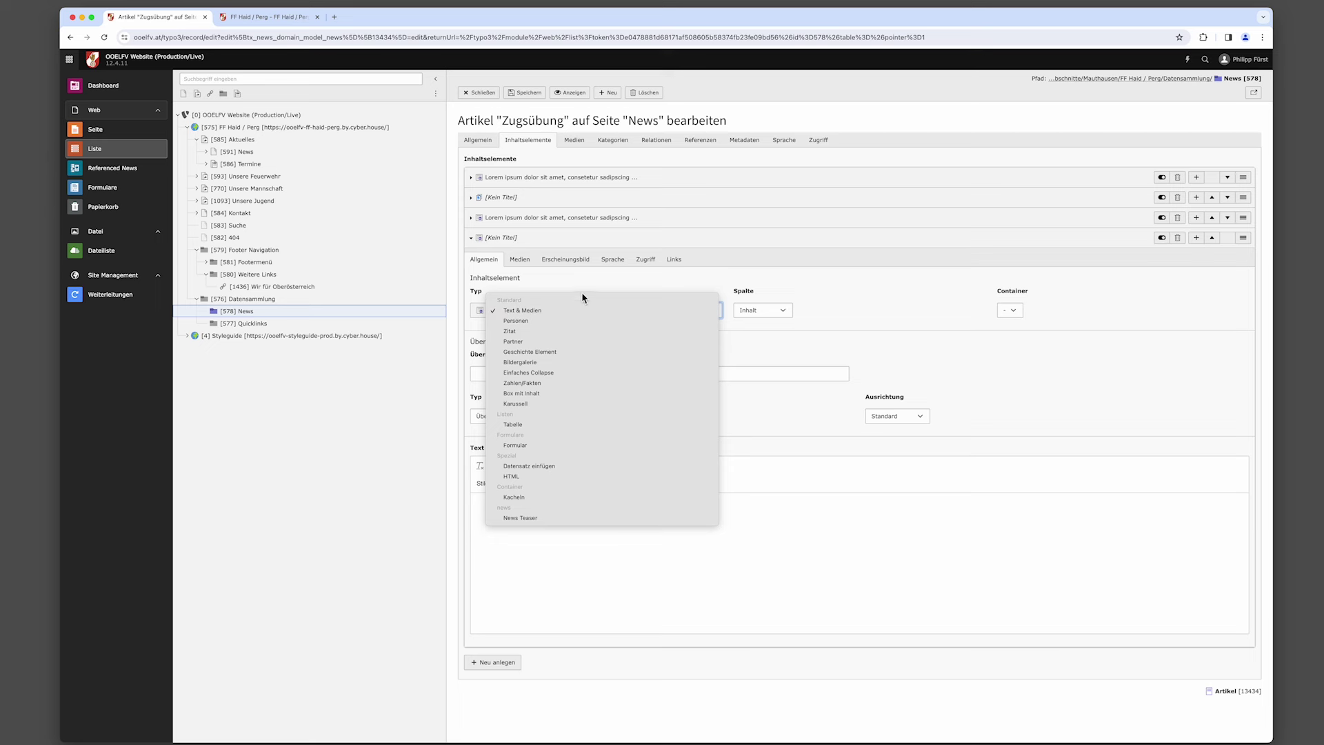
{"action": "left_click", "coordinate": [583, 288]}
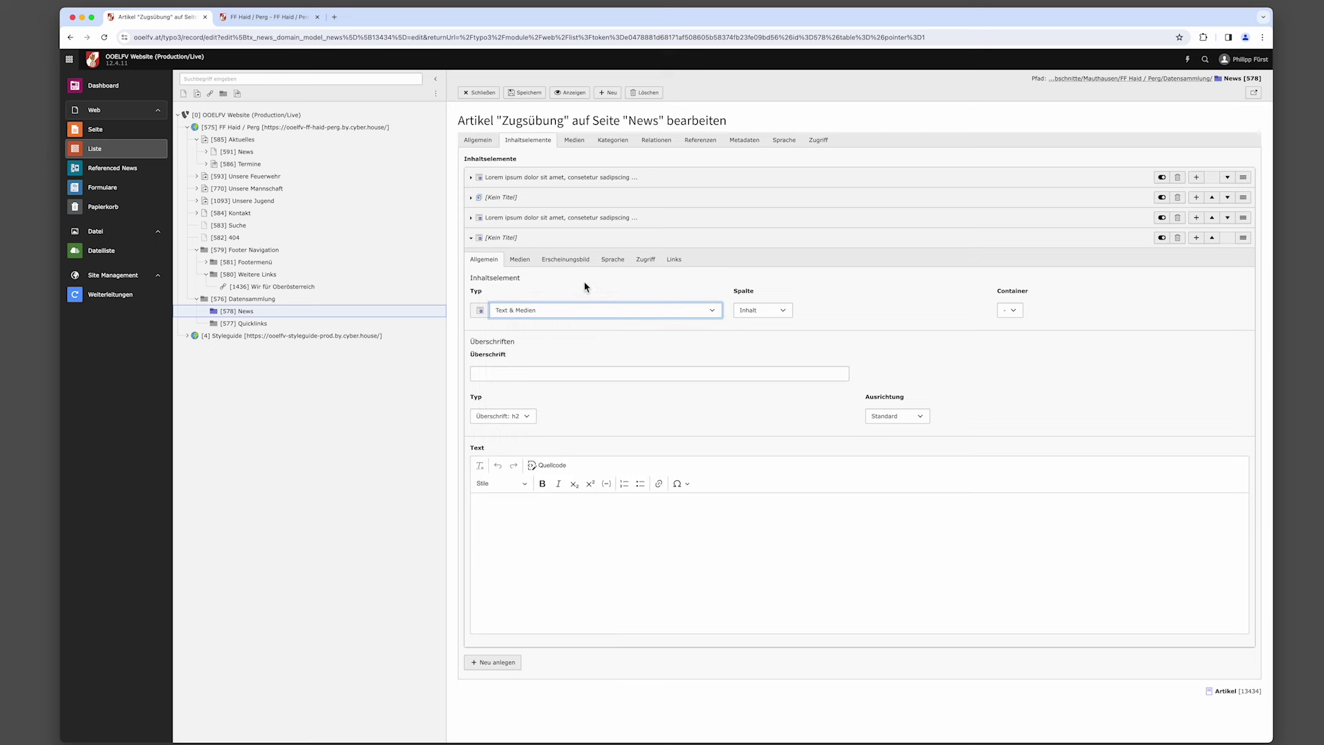
Add the image 20220218_Zugsuebung_FF_Haid-01432.jpg to the media of the new Text & Medien element.
{"action": "left_click", "coordinate": [520, 260]}
{"action": "left_click", "coordinate": [529, 297]}
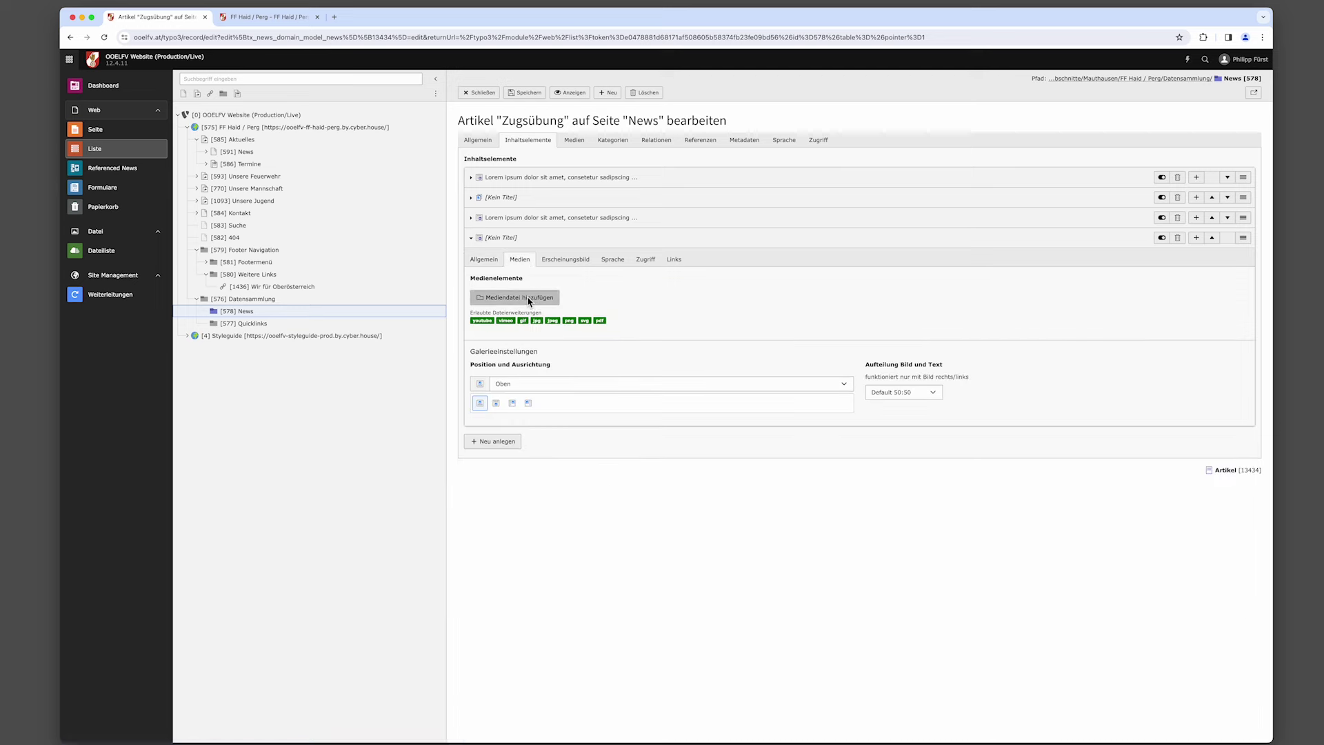
{"action": "scroll", "coordinate": [771, 423], "scroll_direction": "down", "scroll_amount": 5}
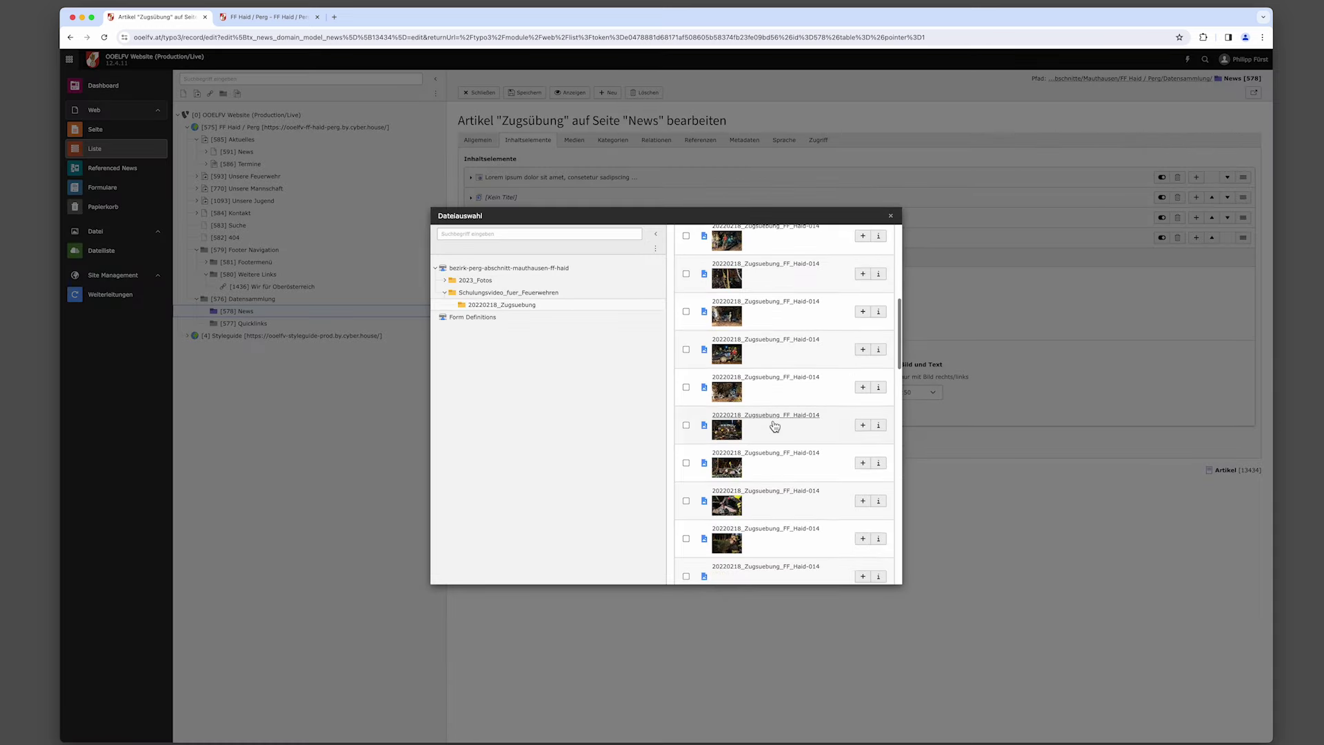
{"action": "left_click", "coordinate": [870, 391]}
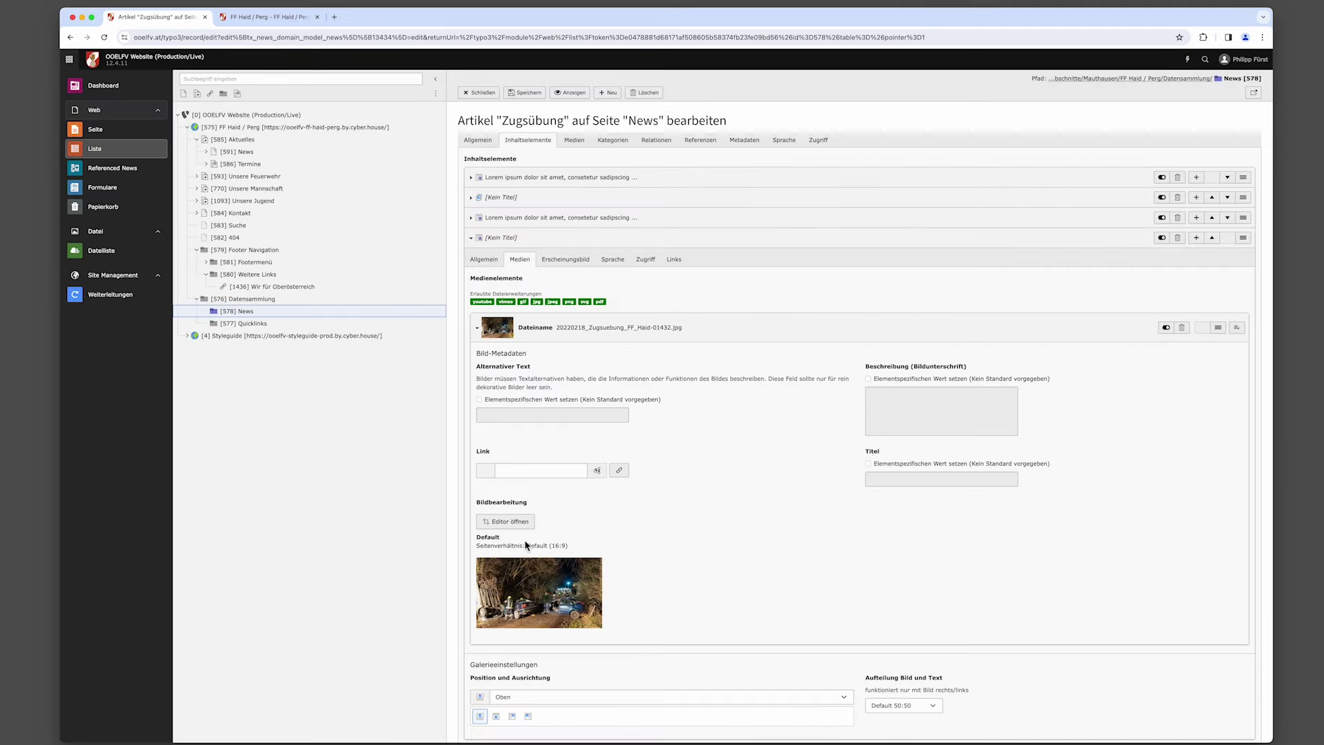
Crop the new element's image to a 4:3 aspect ratio covering the left part of the photo, and save the article.
{"action": "left_click", "coordinate": [508, 524]}
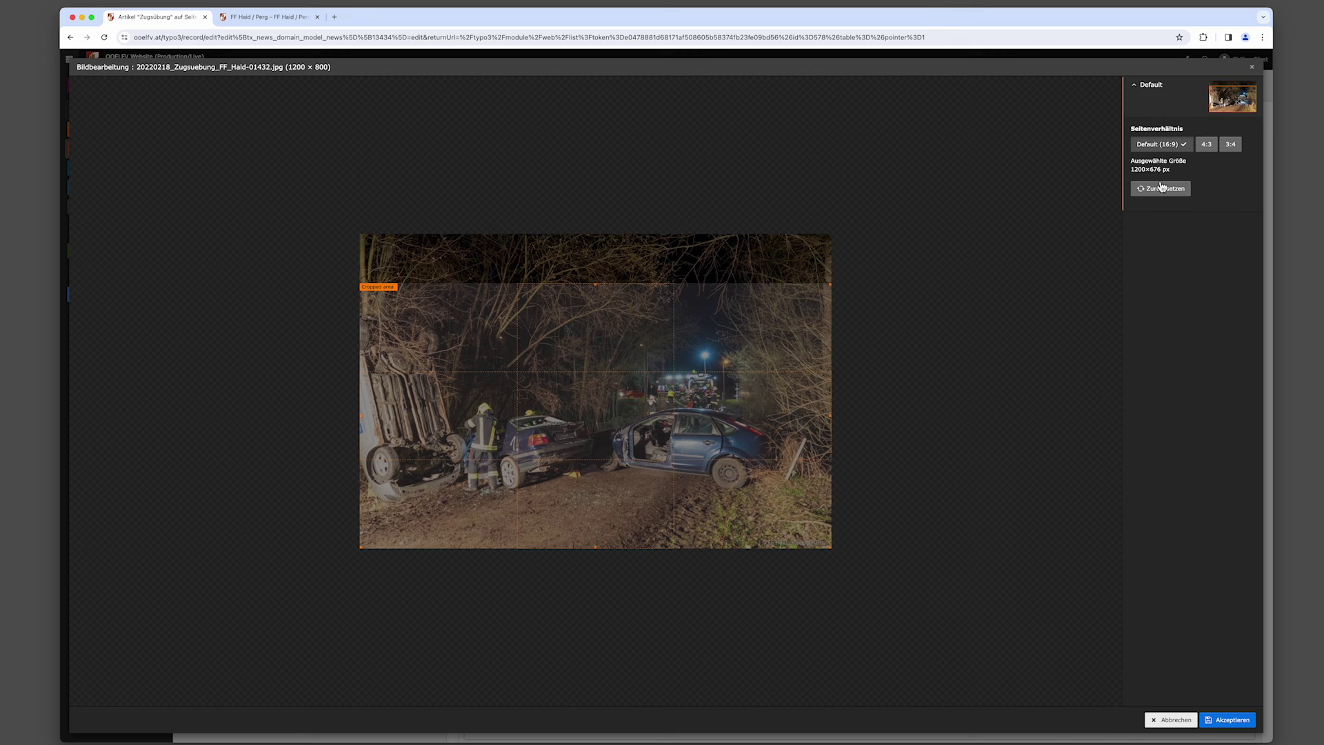
{"action": "left_click", "coordinate": [1206, 144]}
{"action": "left_click_drag", "start_coordinate": [712, 283], "coordinate": [986, 209]}
{"action": "mouse_move", "coordinate": [671, 360]}
{"action": "left_mouse_down"}
{"action": "mouse_move", "coordinate": [701, 362]}
{"action": "mouse_move", "coordinate": [672, 360]}
{"action": "left_mouse_up"}
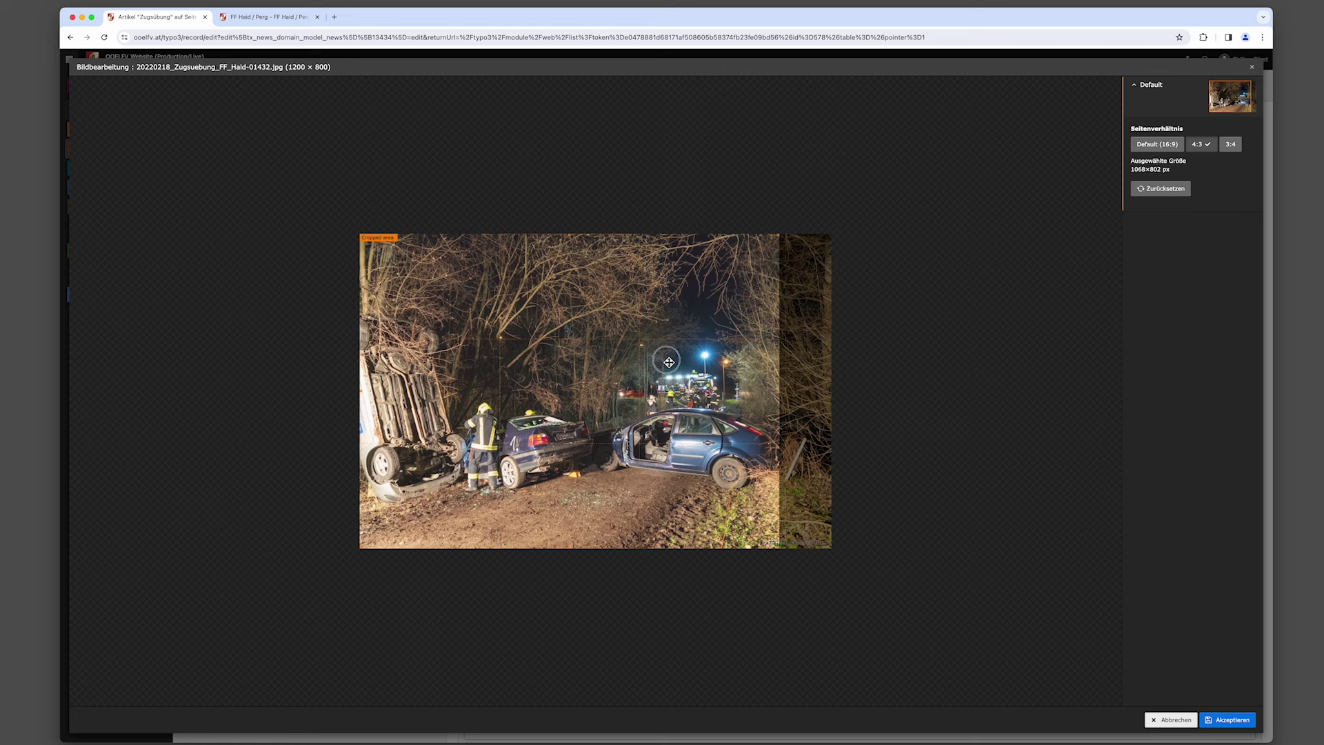
{"action": "left_click", "coordinate": [1222, 722]}
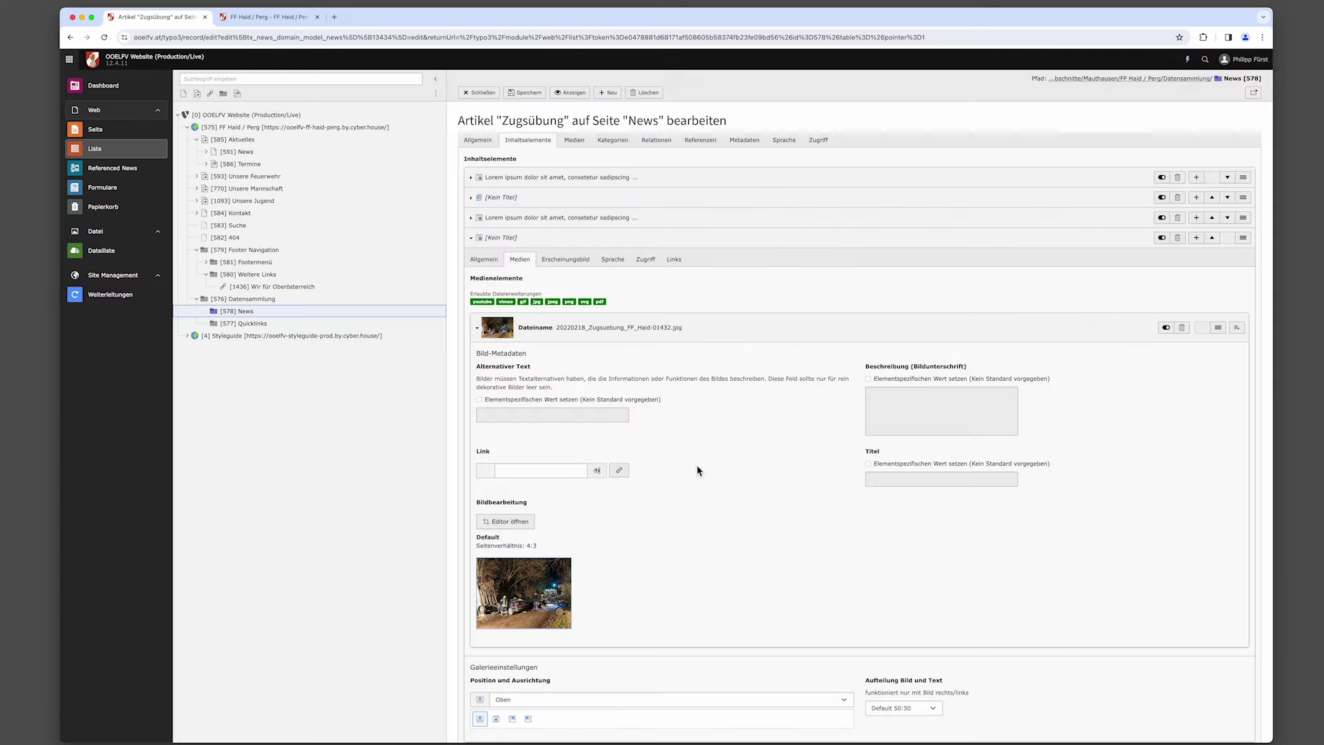
{"action": "left_click", "coordinate": [531, 94]}
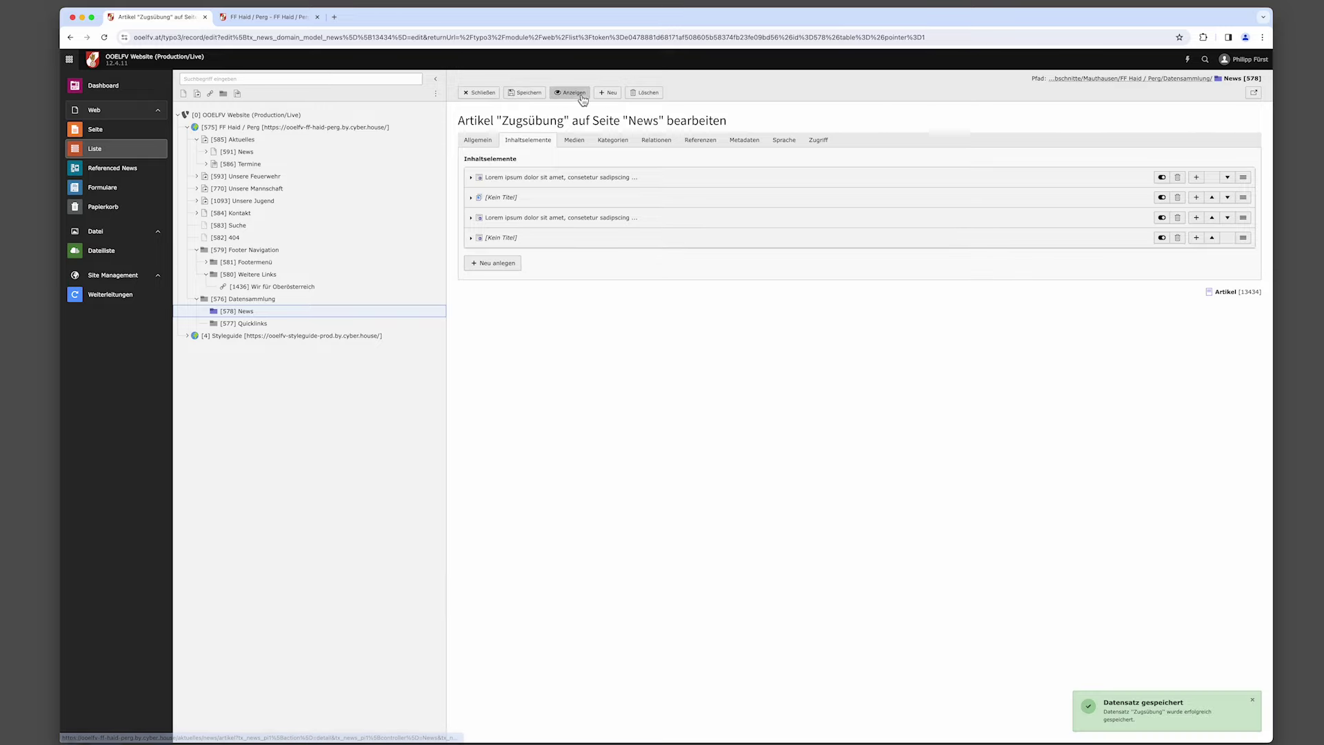
Preview the Zugsübung article on the website, check the 4:3 image at its end, and return to the backend.
{"action": "left_click", "coordinate": [570, 93]}
{"action": "scroll", "coordinate": [566, 508], "scroll_direction": "down", "scroll_amount": 12}
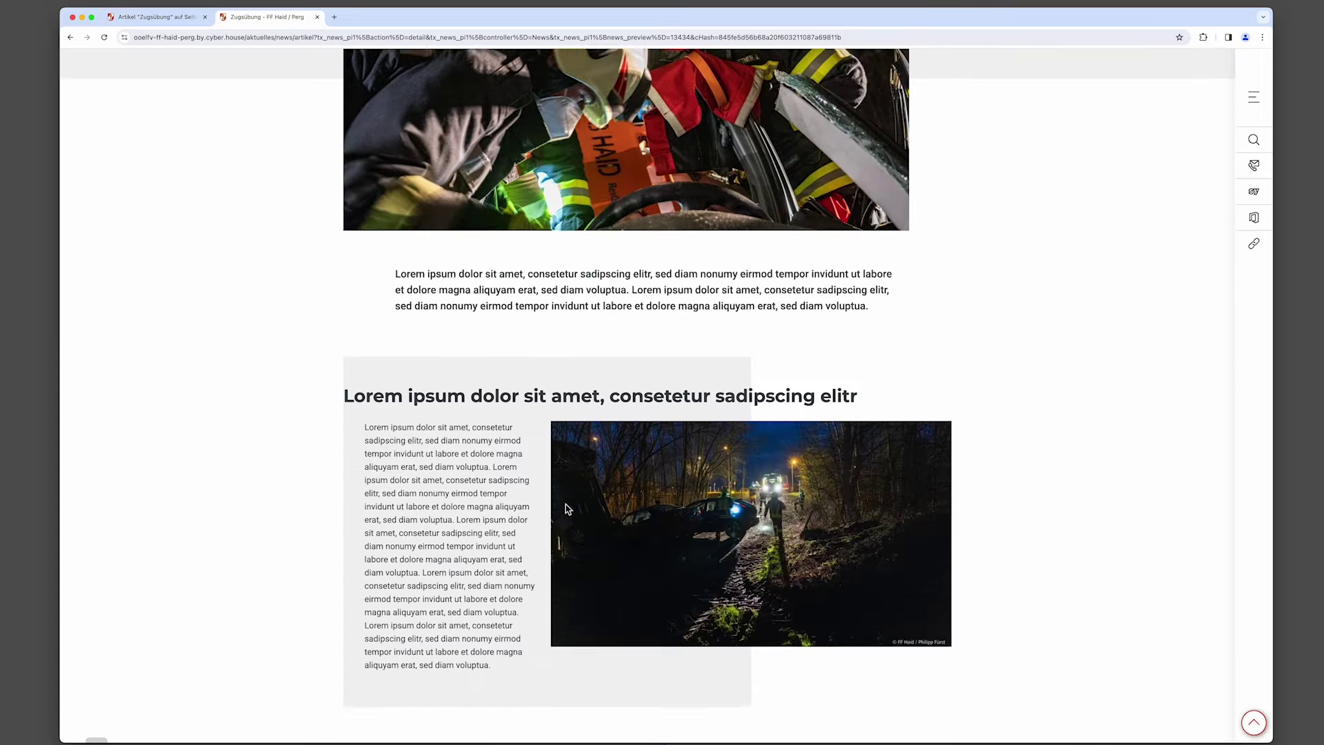
{"action": "scroll", "coordinate": [566, 508], "scroll_direction": "down", "scroll_amount": 6}
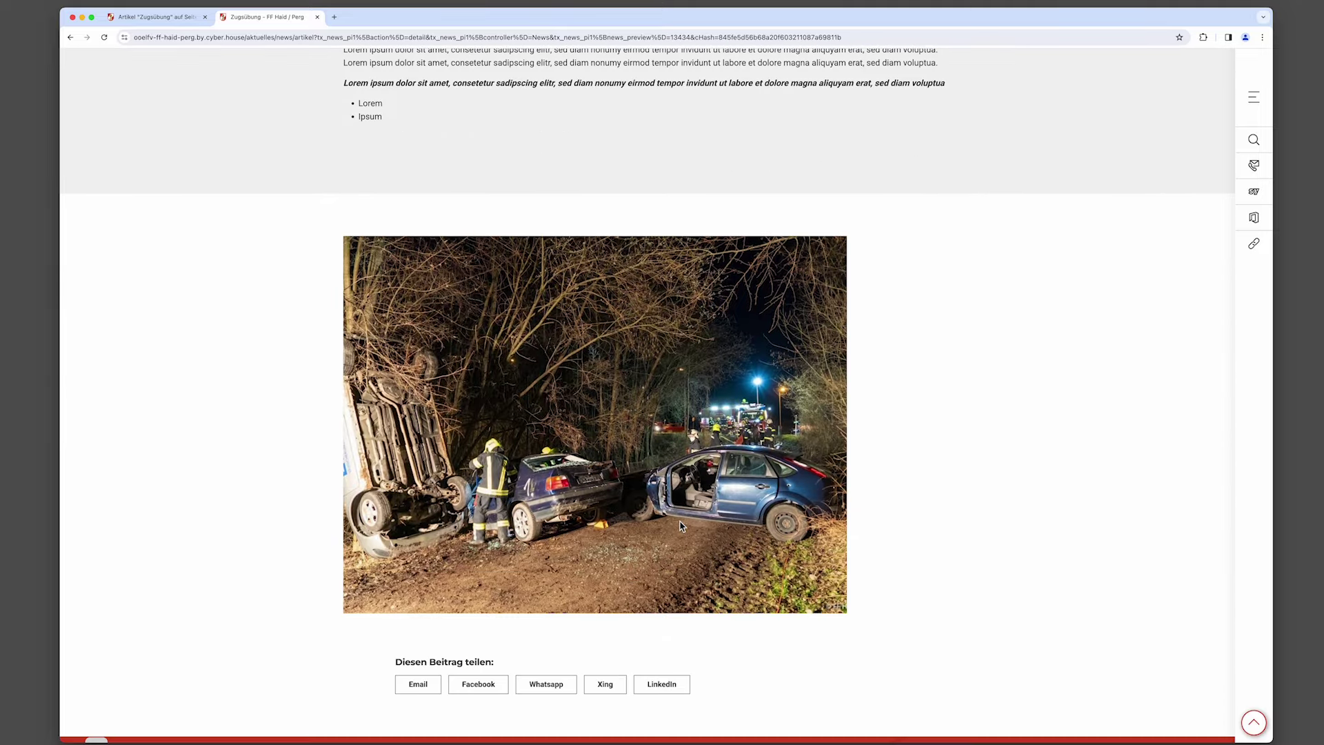
{"action": "key", "text": "ctrl+shift+Tab"}
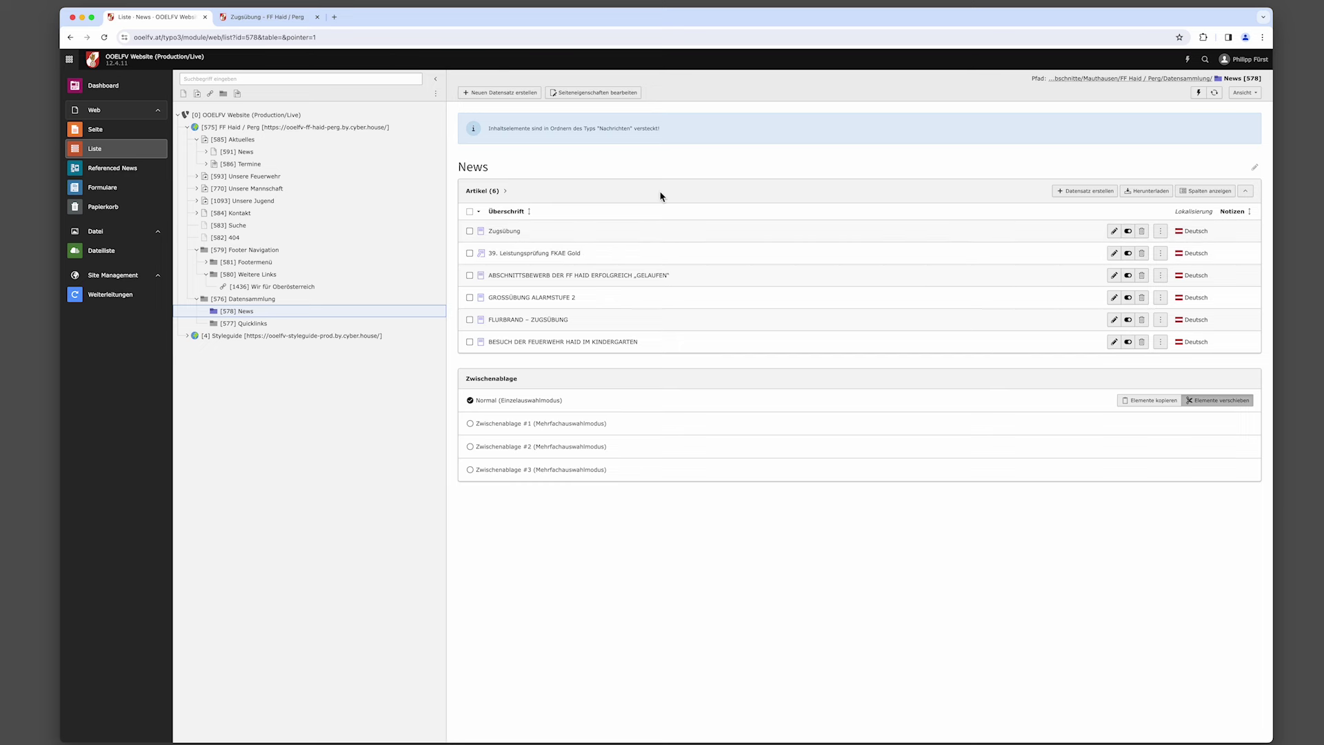
Create a new Artikel record in the News folder with the heading "Zugsübung 2".
{"action": "left_click", "coordinate": [511, 94]}
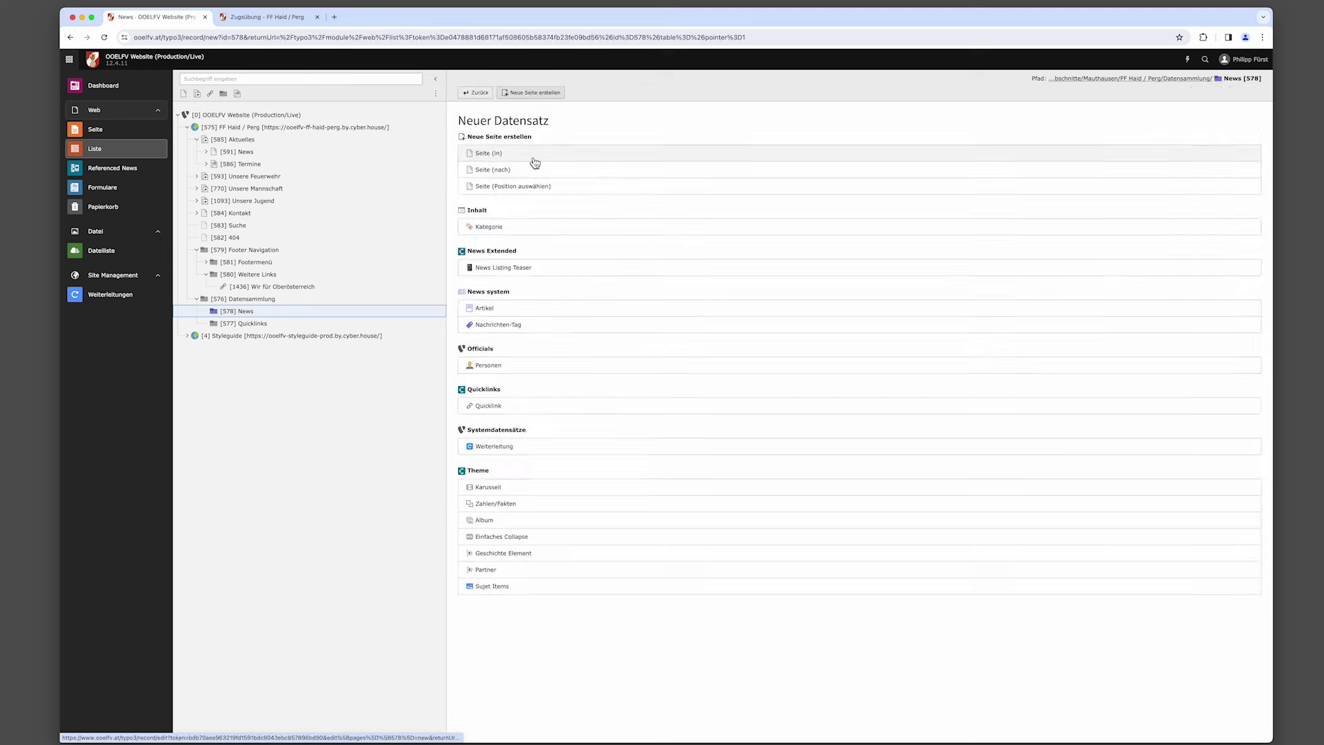
{"action": "left_click", "coordinate": [492, 315]}
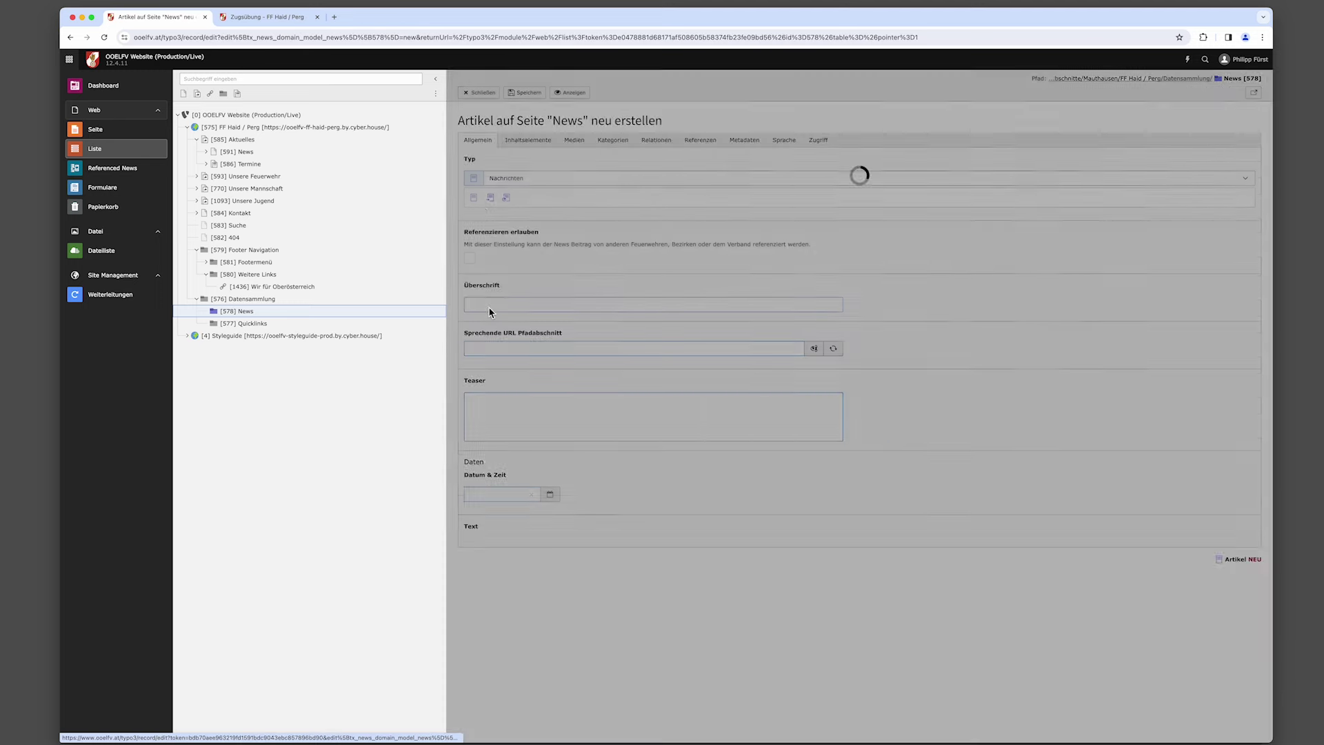
{"action": "left_click", "coordinate": [481, 95]}
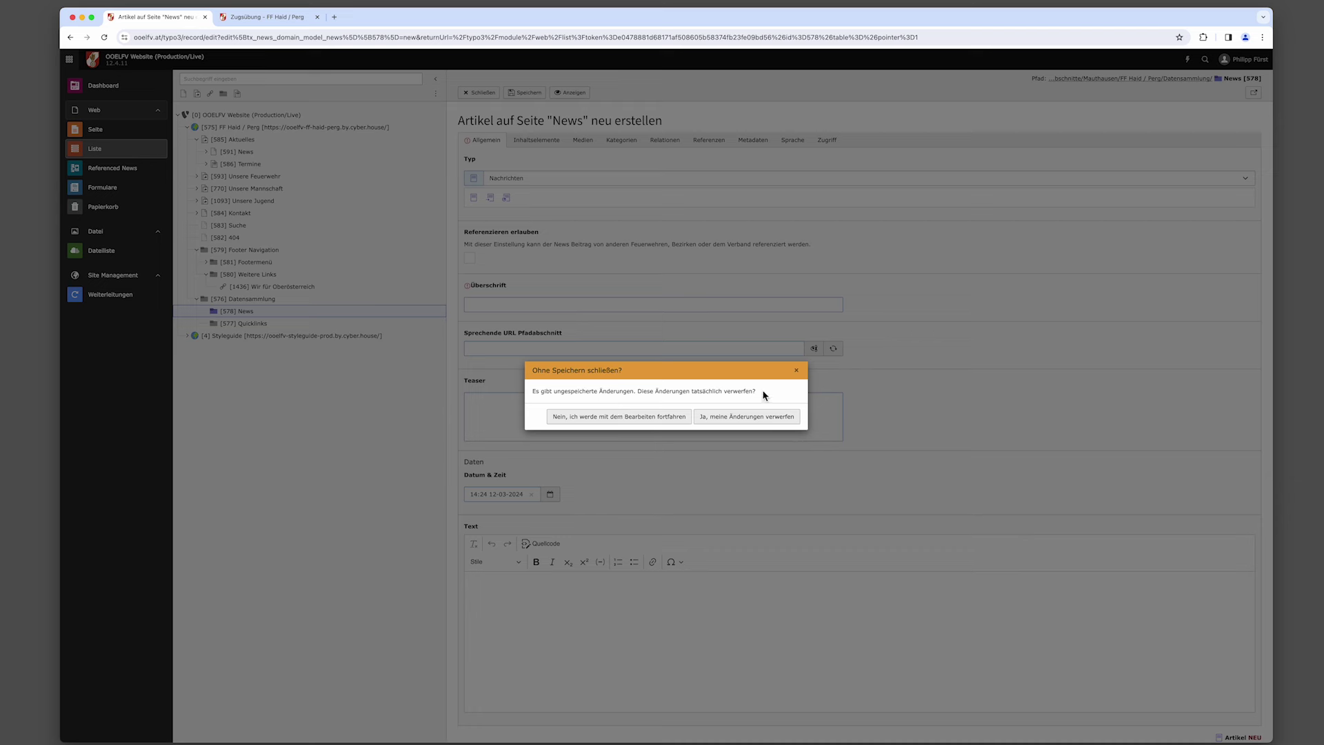
{"action": "left_click", "coordinate": [796, 364]}
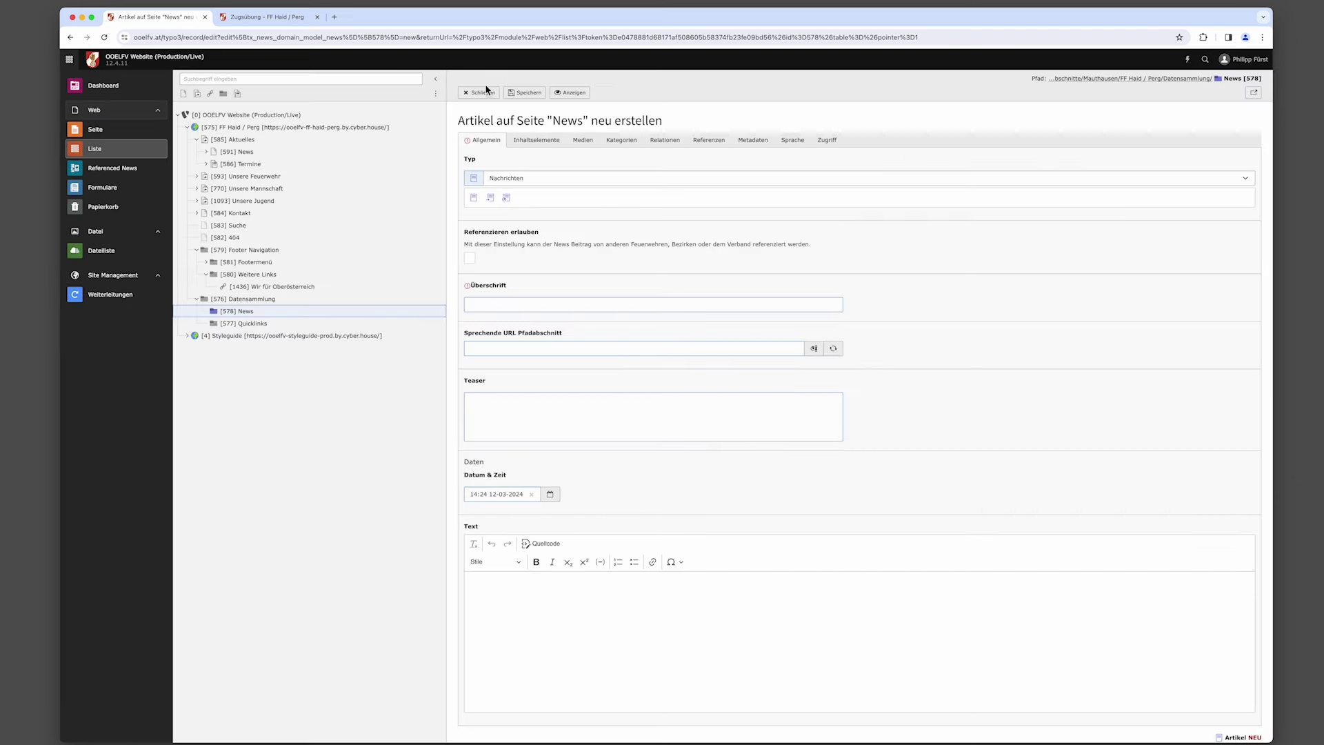
{"action": "left_click", "coordinate": [518, 305]}
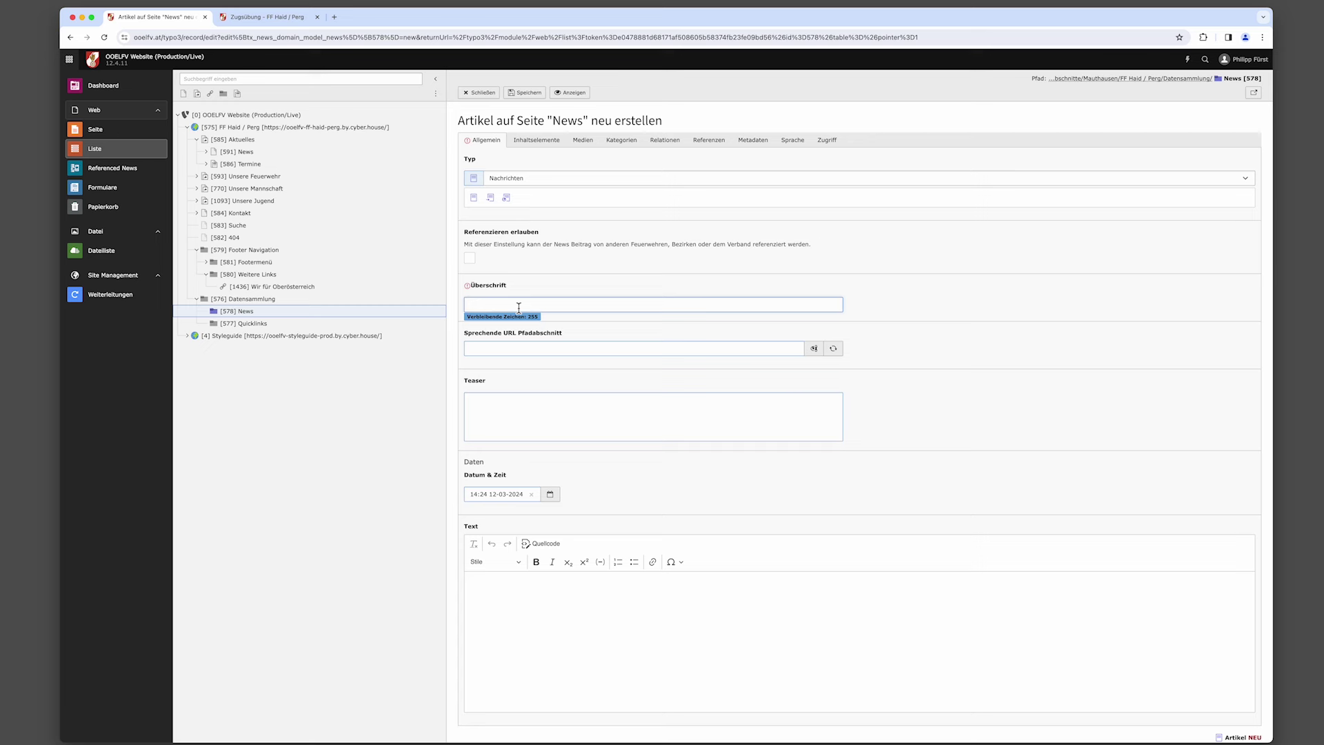
{"action": "type", "text": "Zugsübung 2"}
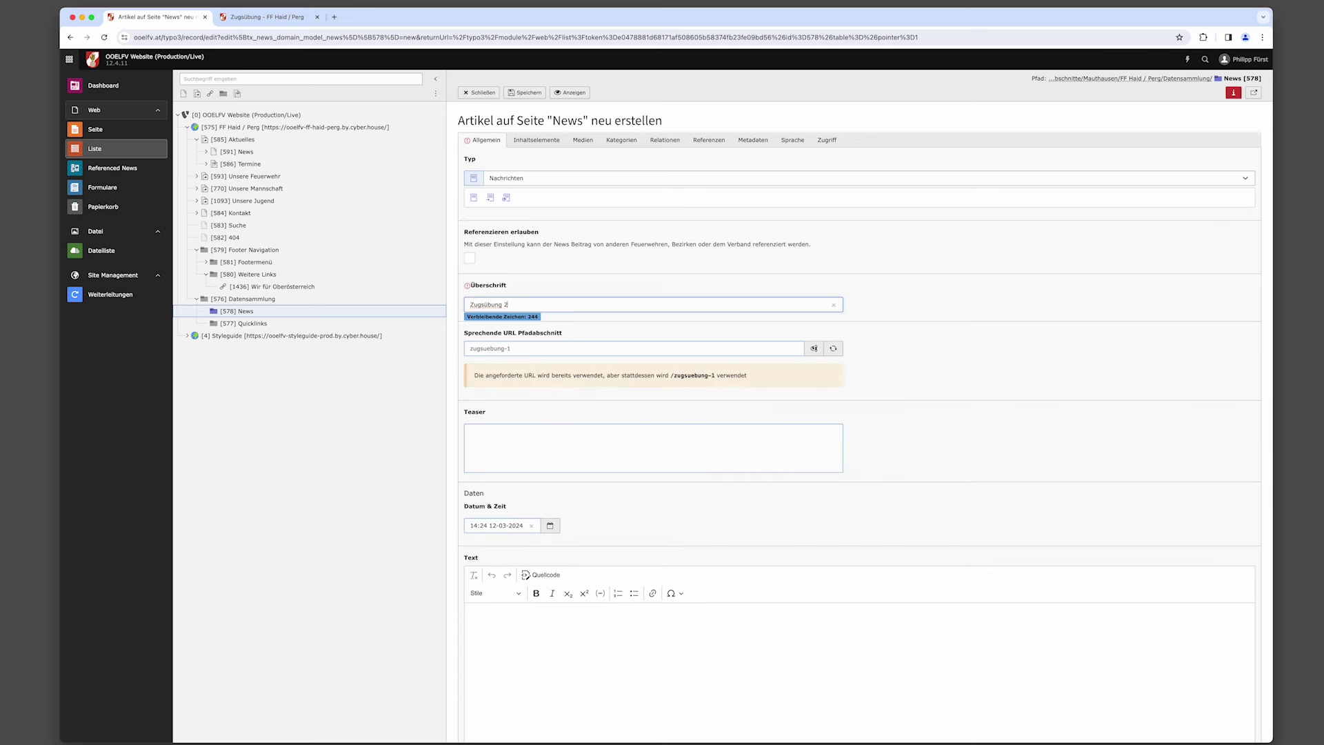
Save and close the Zugsübung 2 article, and toggle its visibility in the article list.
{"action": "left_click", "coordinate": [526, 93]}
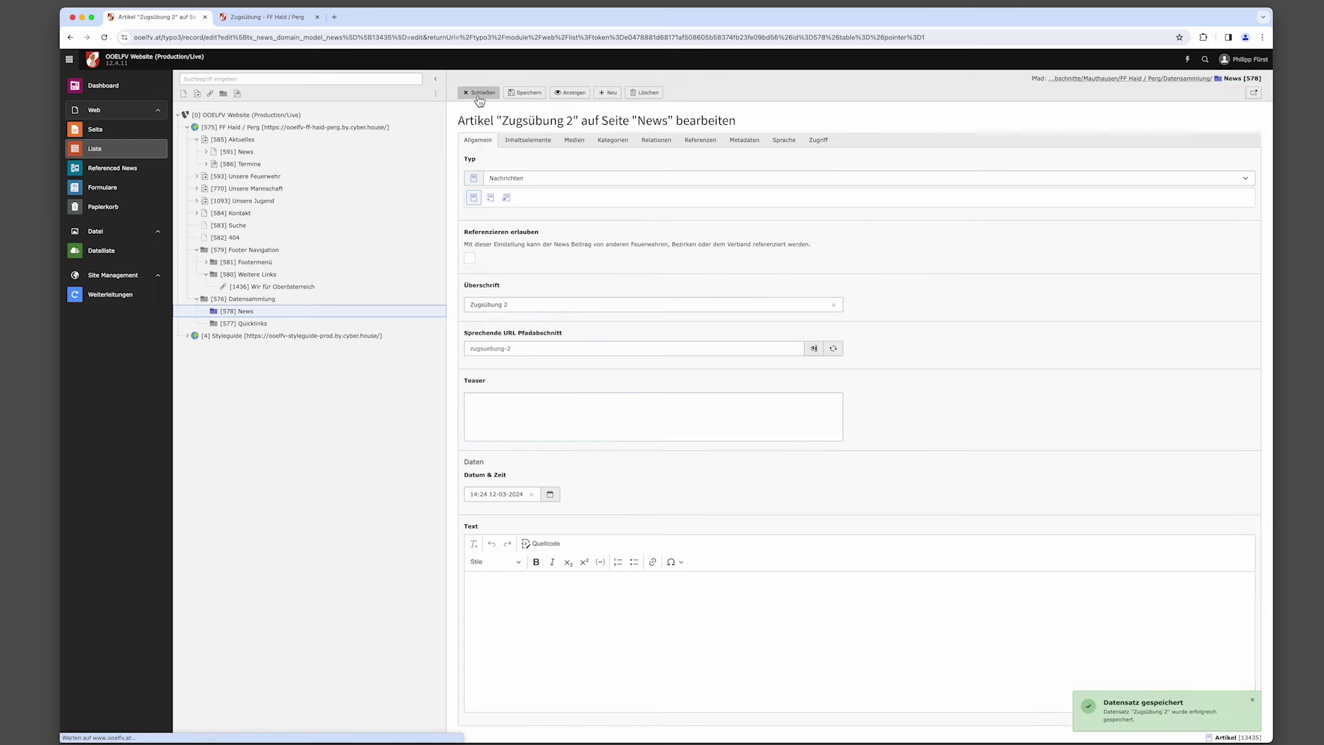
{"action": "left_click", "coordinate": [481, 93]}
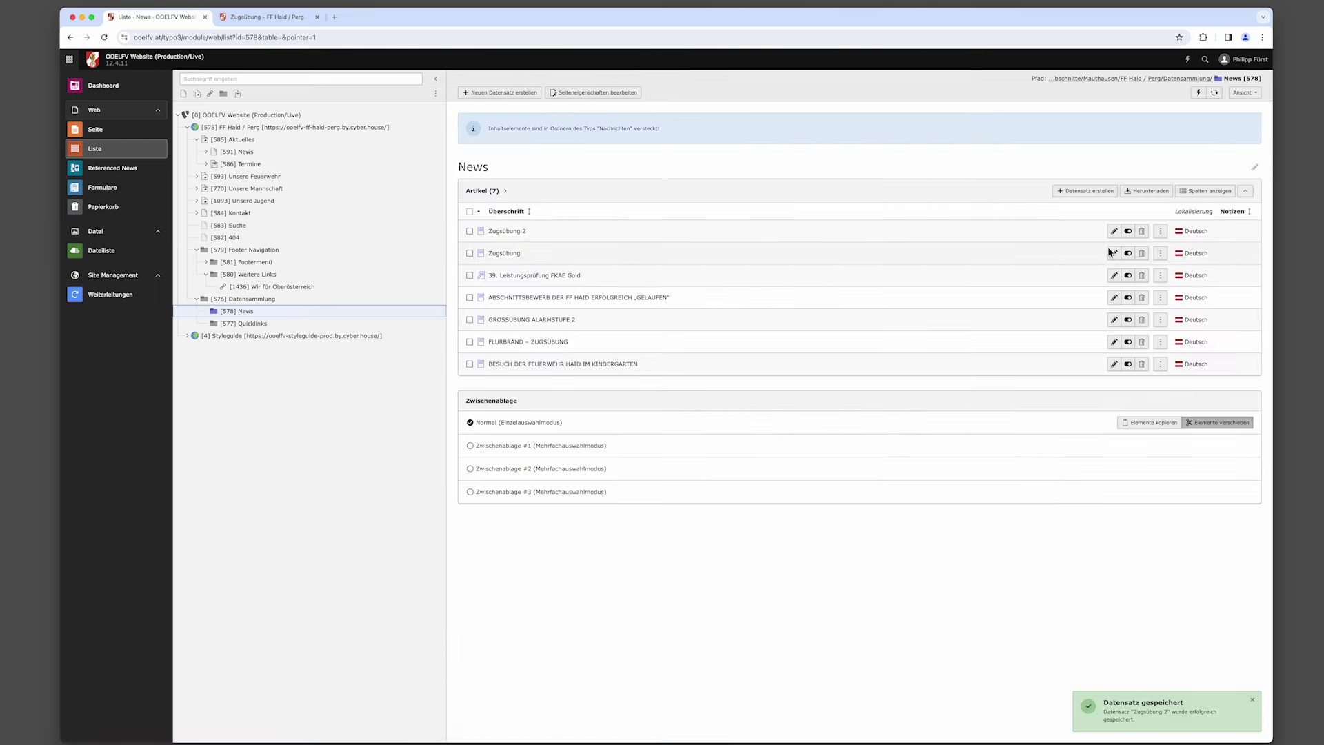
{"action": "left_click", "coordinate": [1128, 231]}
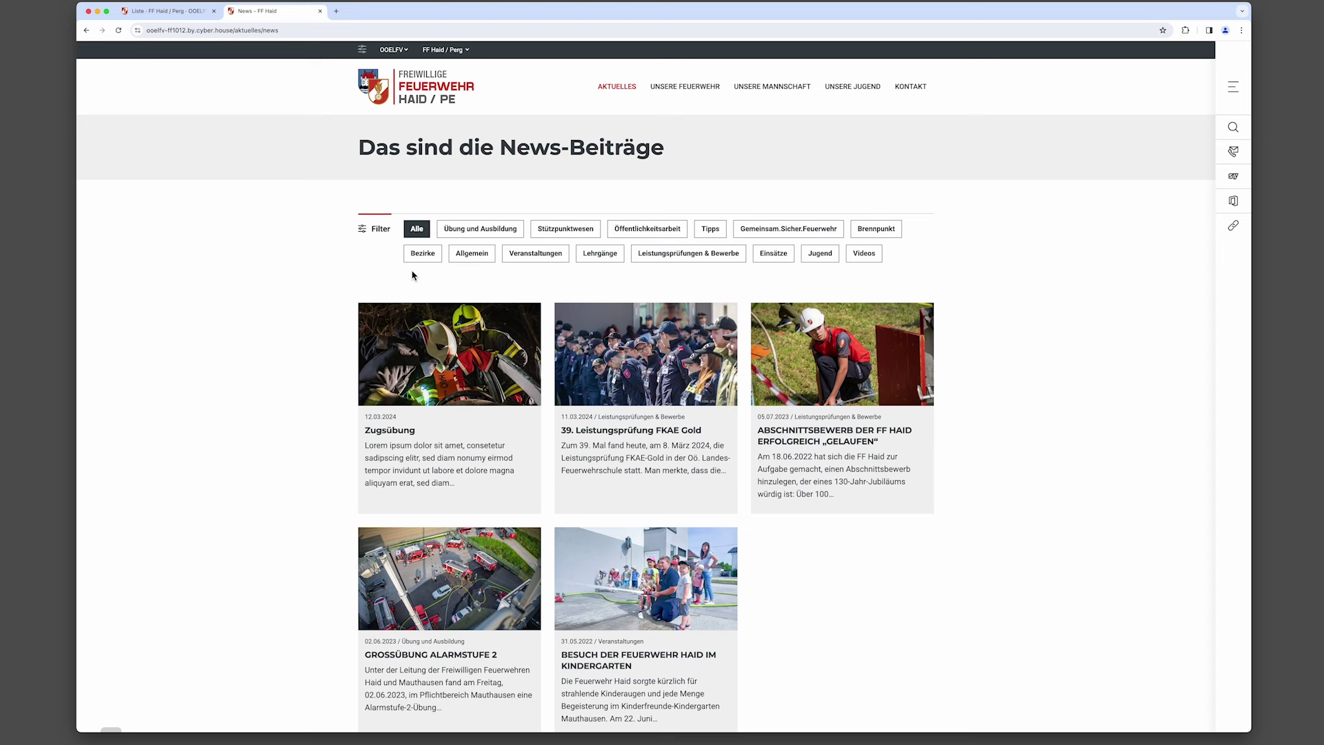
Filter the website's news by Übung und Ausbildung, and open the Zugsübung article from the backend's News folder for editing.
{"action": "left_click", "coordinate": [492, 230]}
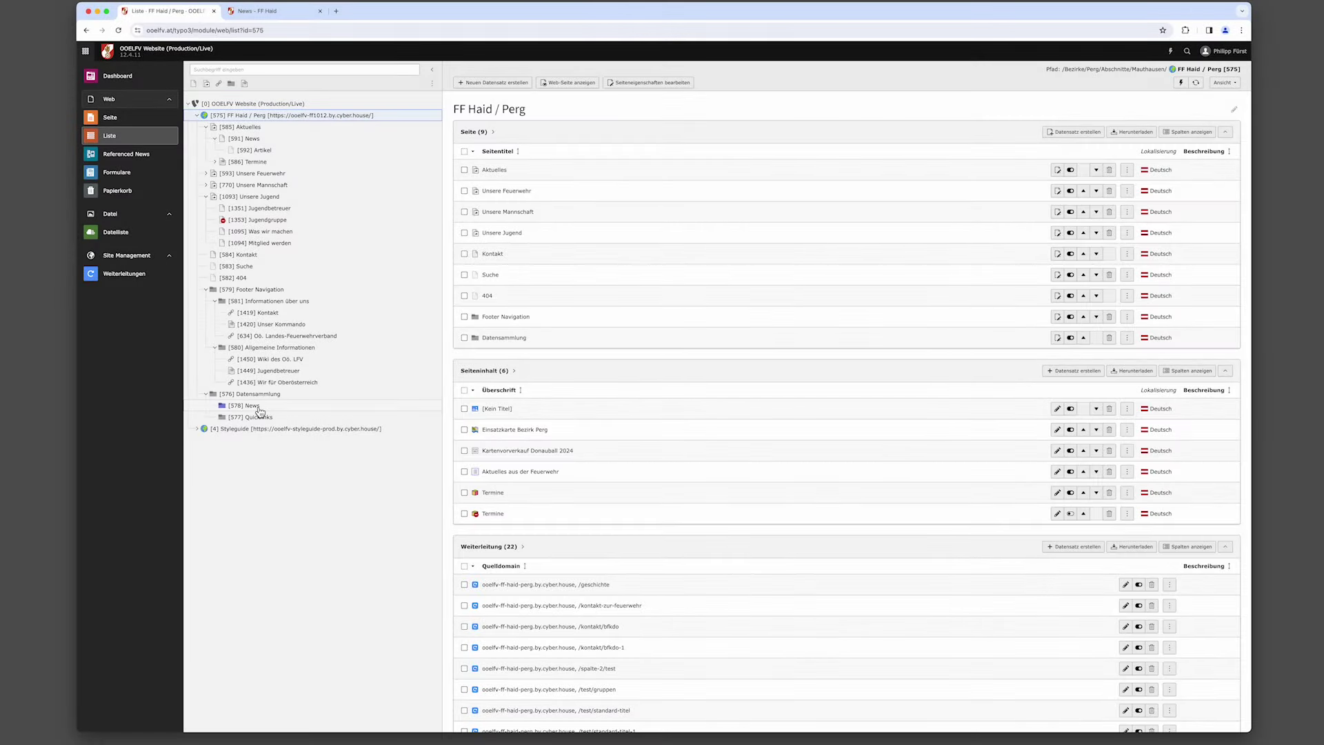
{"action": "left_click", "coordinate": [276, 409]}
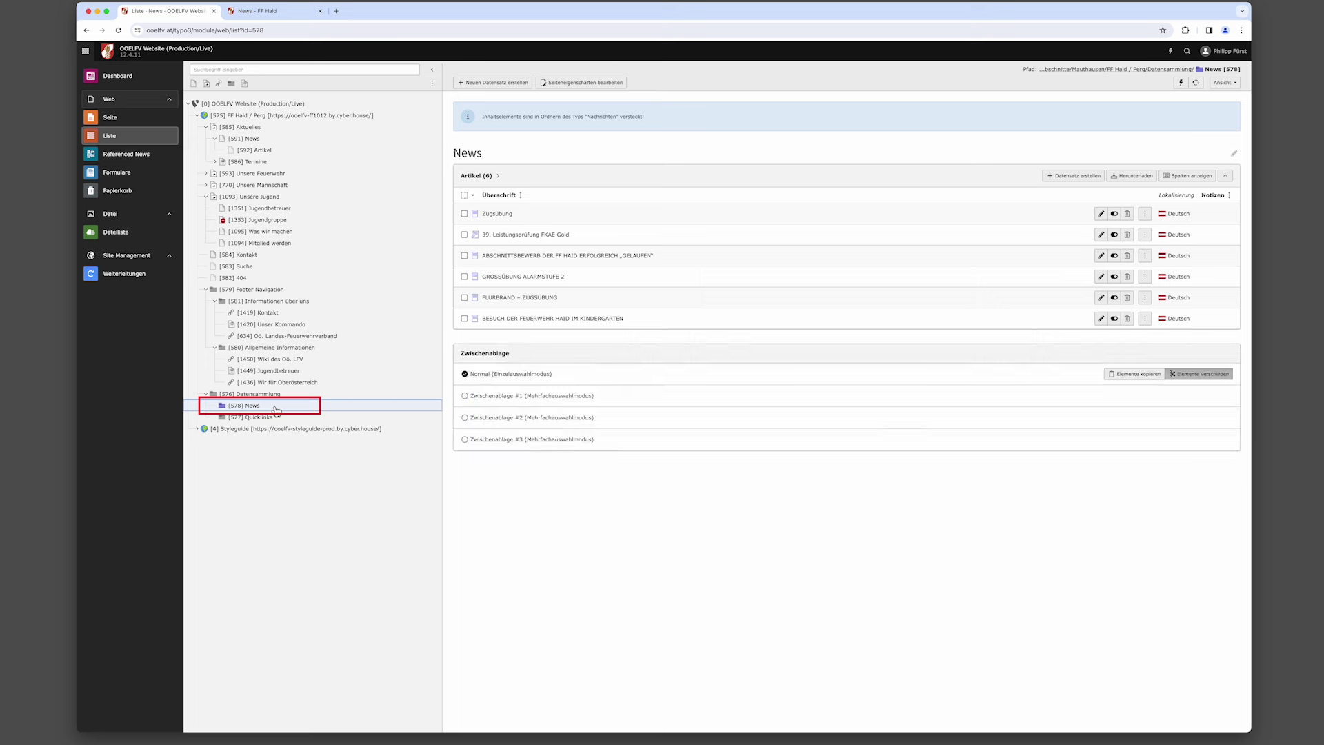
{"action": "left_click", "coordinate": [1102, 214]}
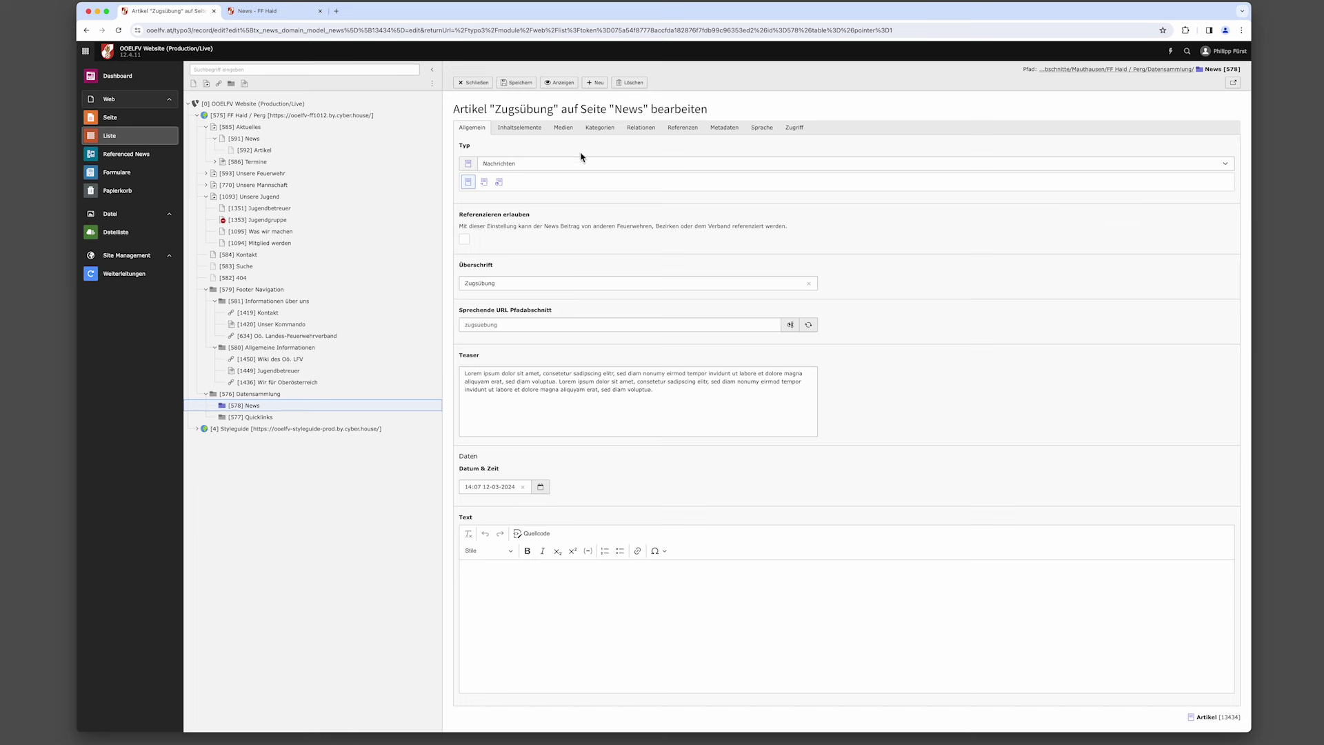
Assign the category Übung und Ausbildung to the Zugsübung article and save it.
{"action": "left_click", "coordinate": [613, 129]}
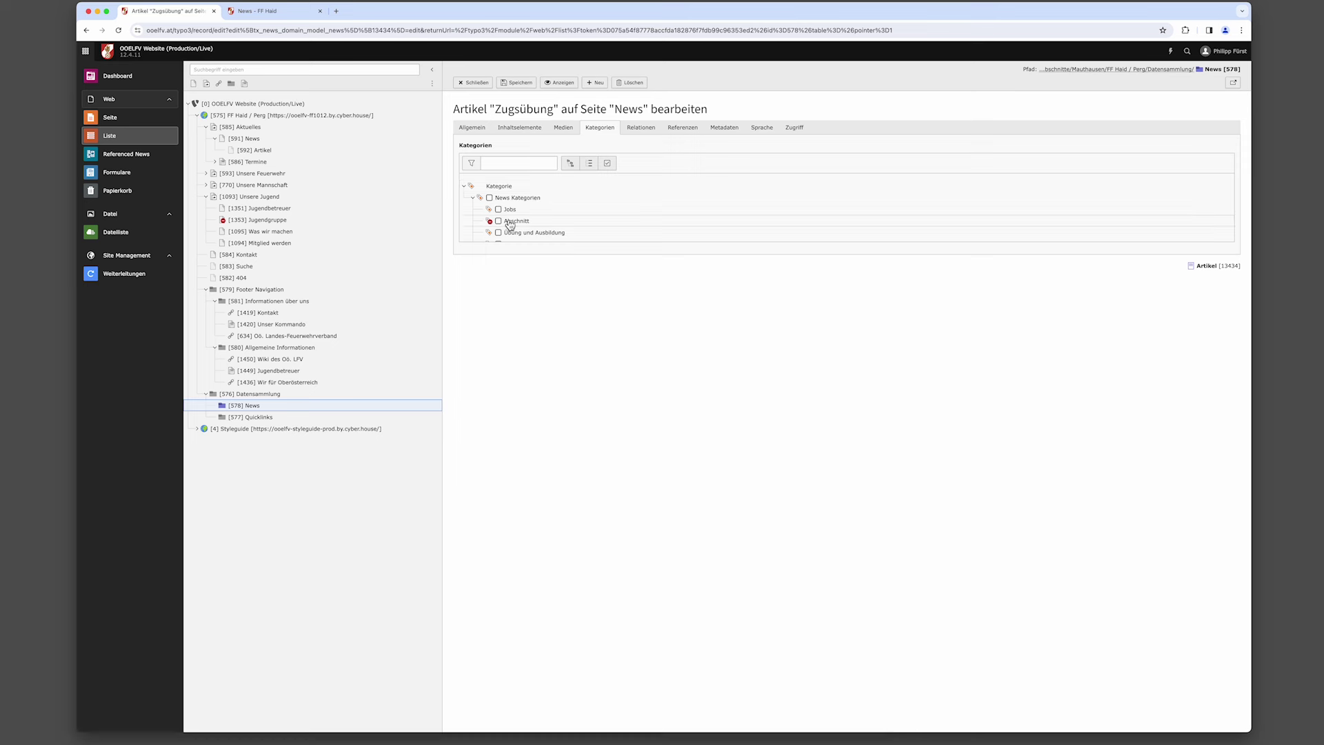
{"action": "scroll", "coordinate": [509, 224], "scroll_direction": "down", "scroll_amount": 2}
{"action": "scroll", "coordinate": [509, 225], "scroll_direction": "down", "scroll_amount": 1}
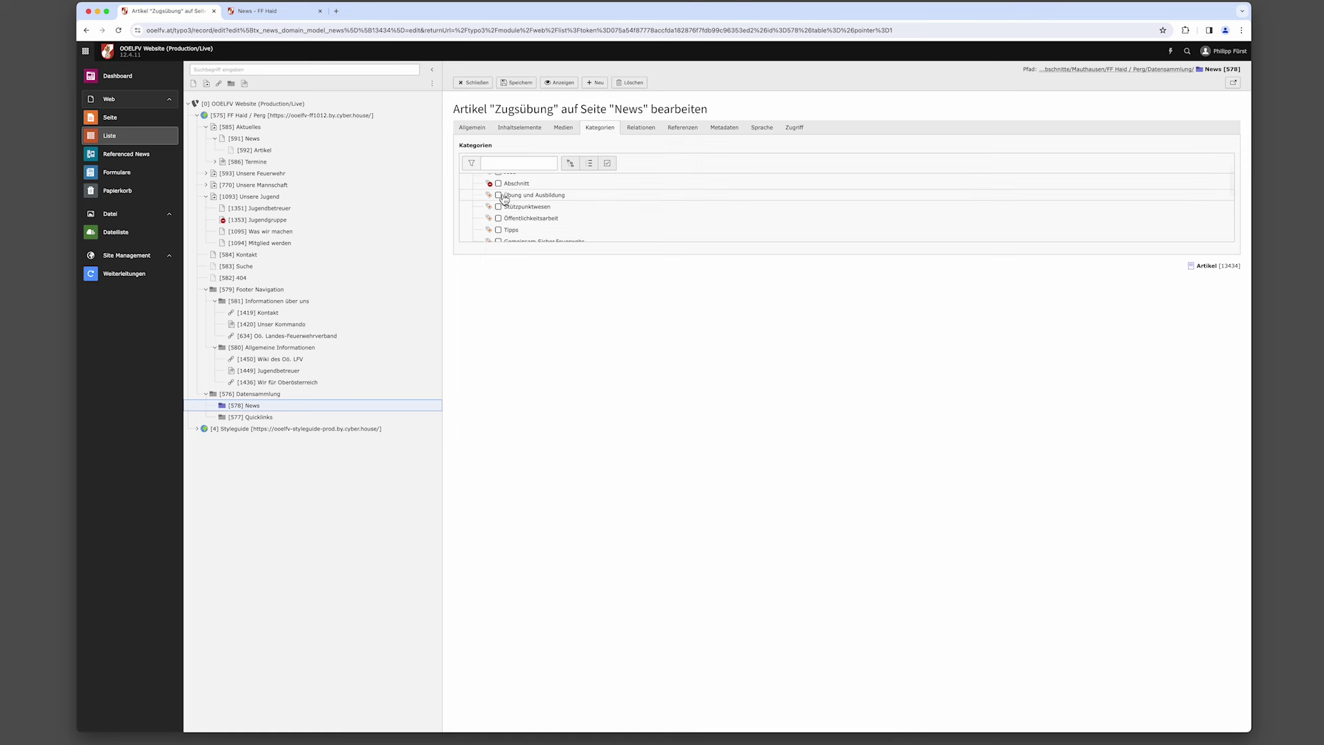
{"action": "left_click", "coordinate": [499, 195]}
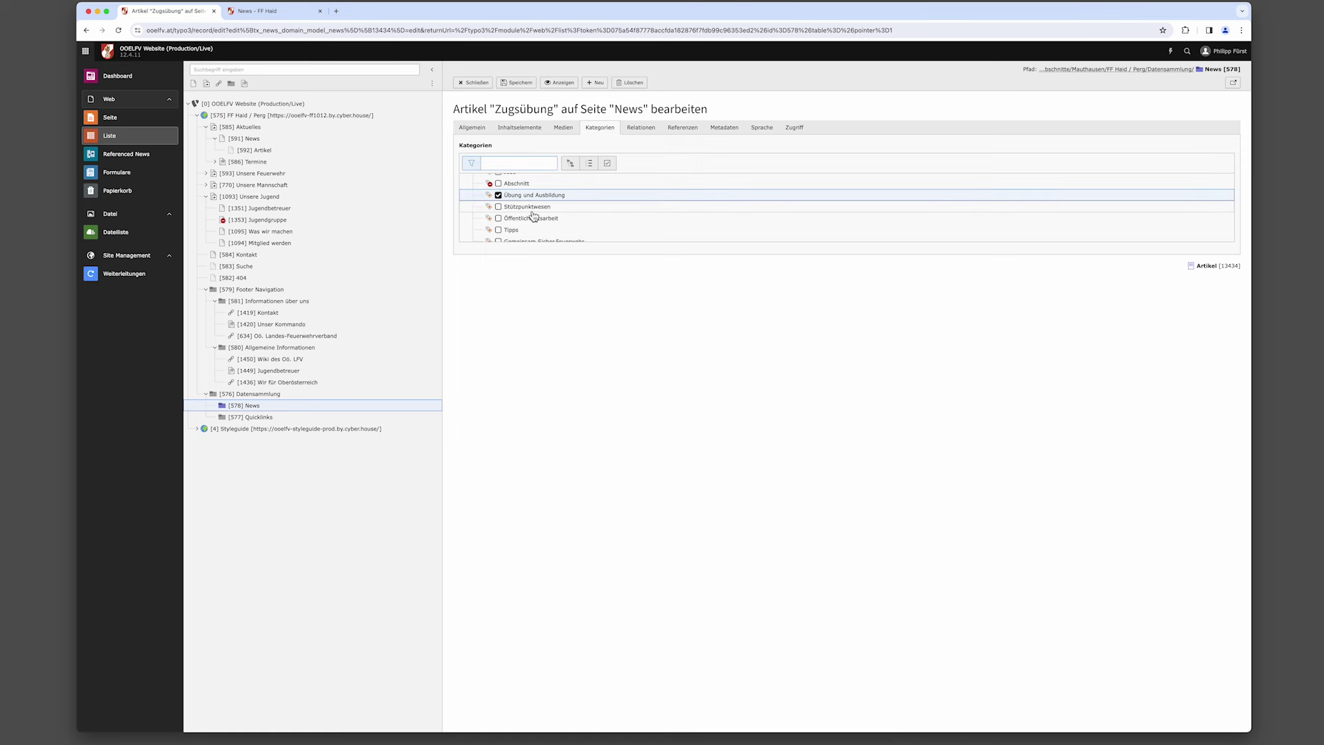
{"action": "scroll", "coordinate": [536, 217], "scroll_direction": "down", "scroll_amount": 5}
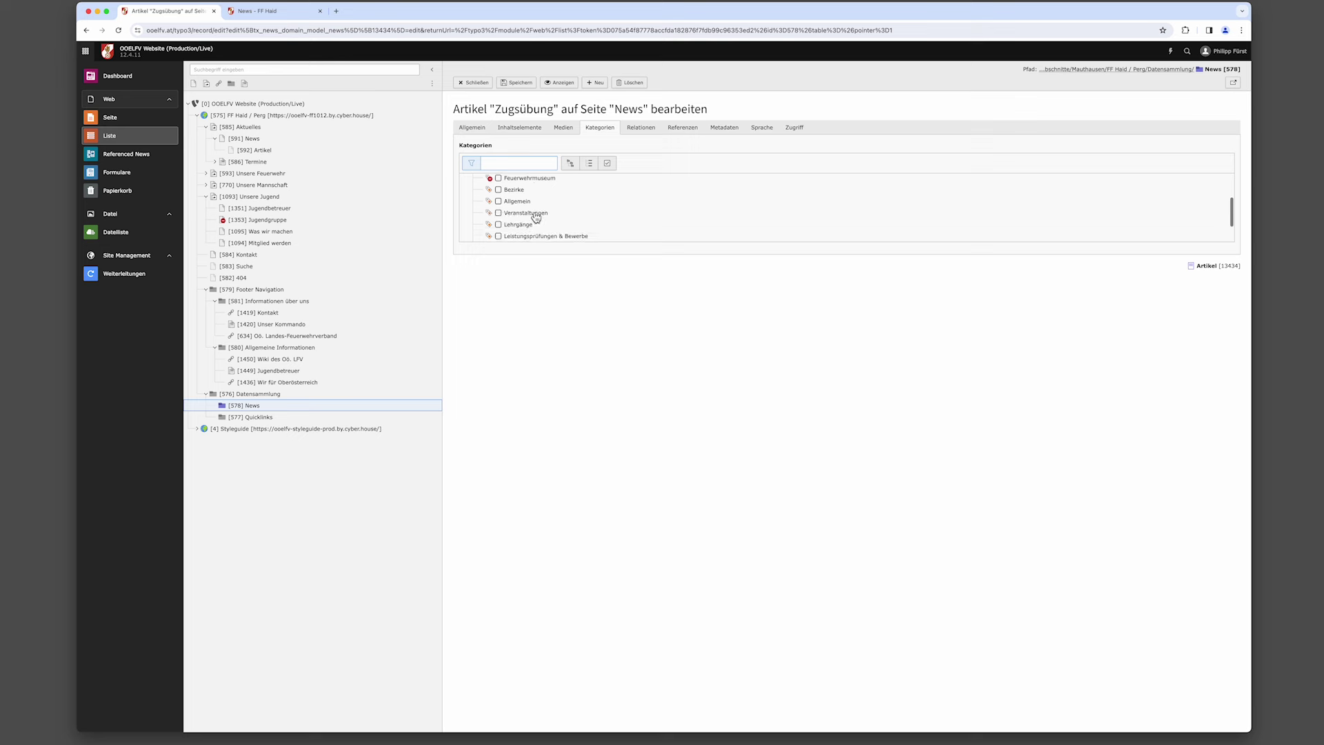
{"action": "left_click", "coordinate": [517, 82]}
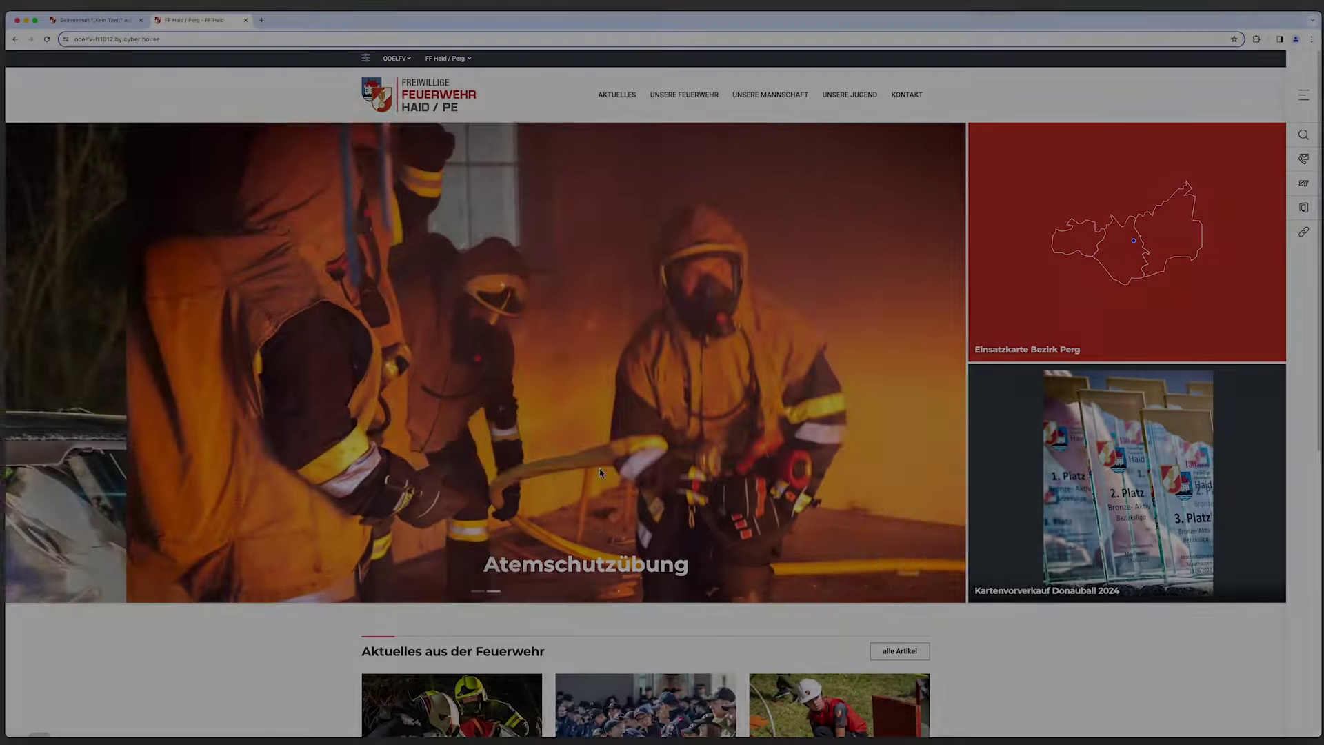
Open the full article list from the website's start page, and examine the Kategorie-Auswahl of the News page's category menu in the backend.
{"action": "scroll", "coordinate": [599, 476], "scroll_direction": "down", "scroll_amount": 3}
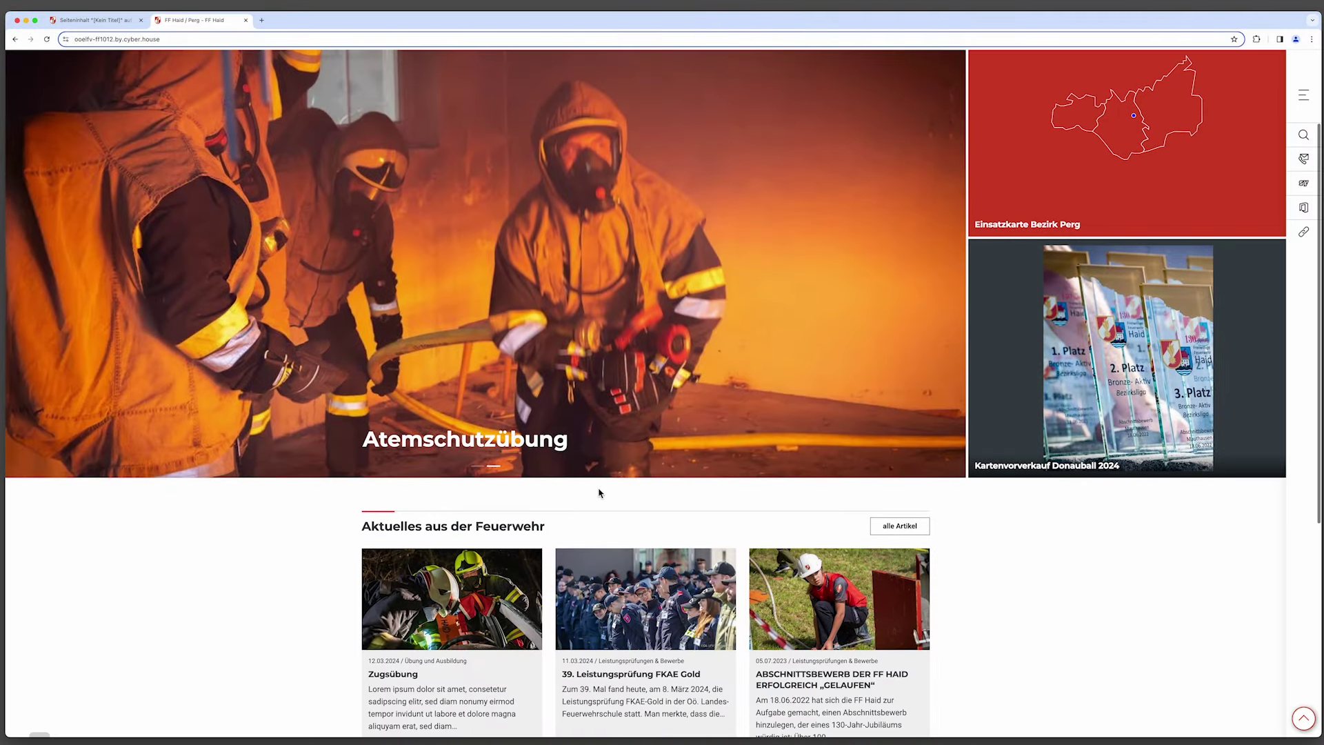
{"action": "left_click", "coordinate": [901, 528]}
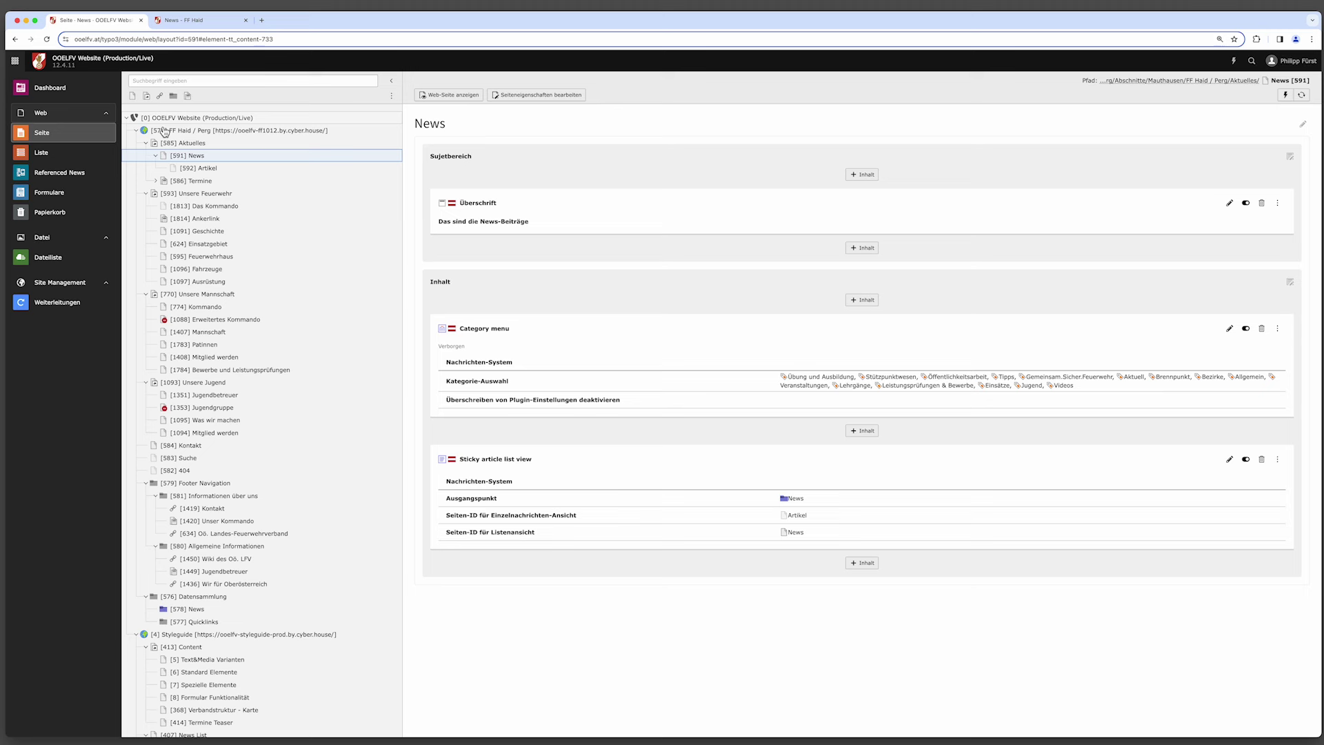
{"action": "left_click", "coordinate": [97, 20]}
{"action": "left_click", "coordinate": [199, 158]}
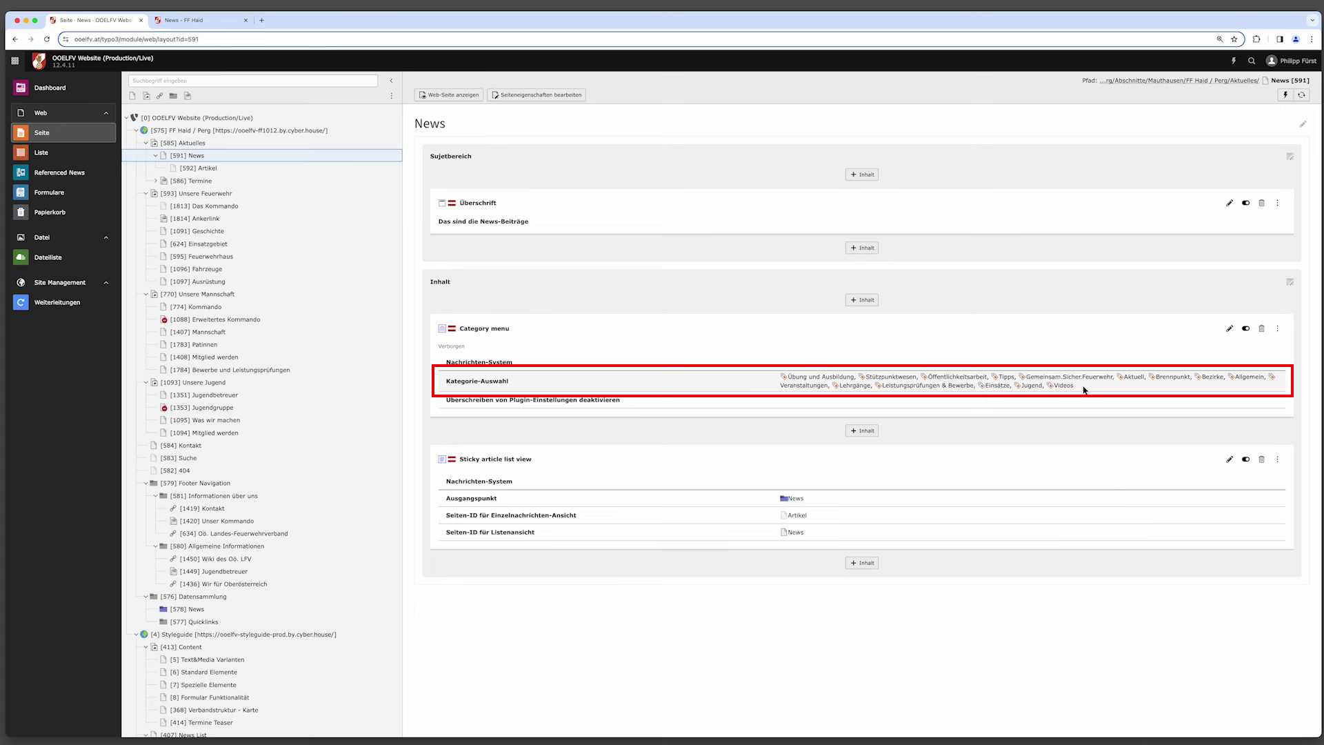
Deselect Übung und Ausbildung, Stützpunktwesen and Öffentlichkeitsarbeit in the News page's category menu, save it, and reload the website's news list.
{"action": "left_click", "coordinate": [1230, 329]}
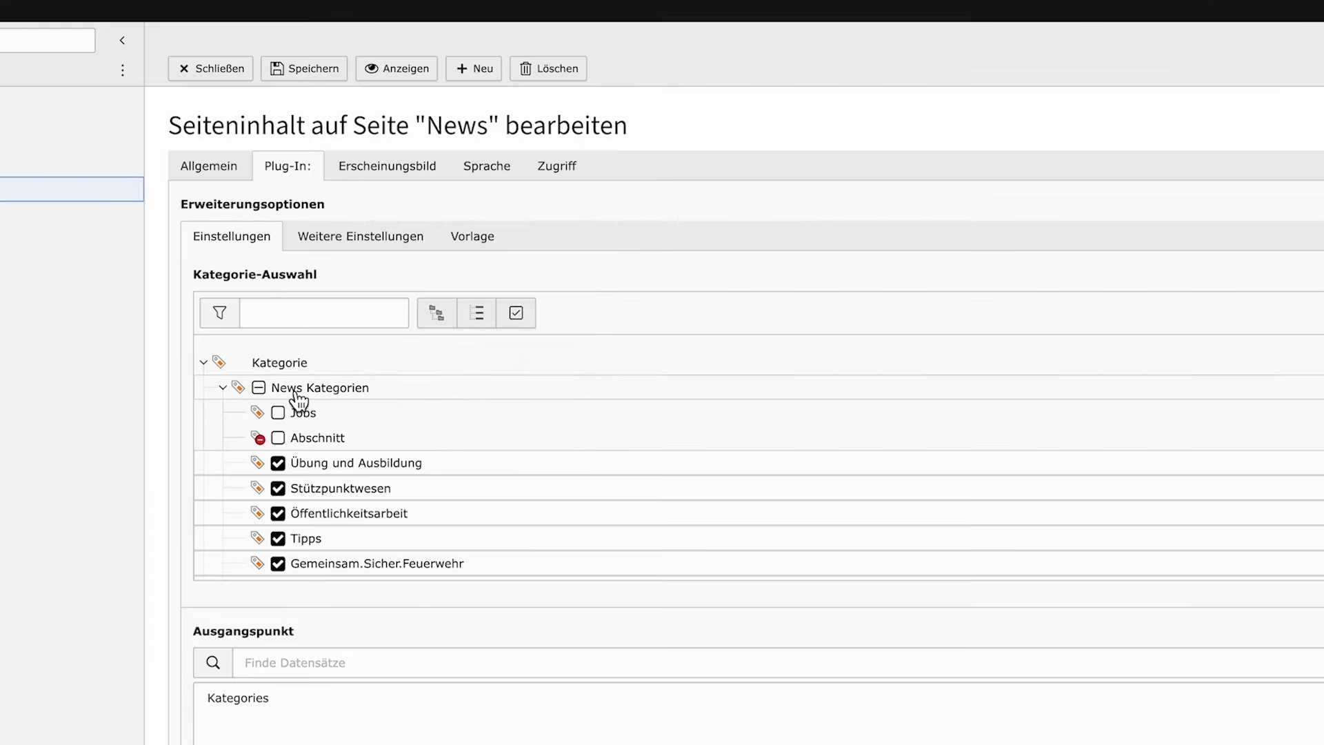
{"action": "left_click", "coordinate": [279, 465]}
{"action": "left_click", "coordinate": [279, 489]}
{"action": "left_click", "coordinate": [279, 516]}
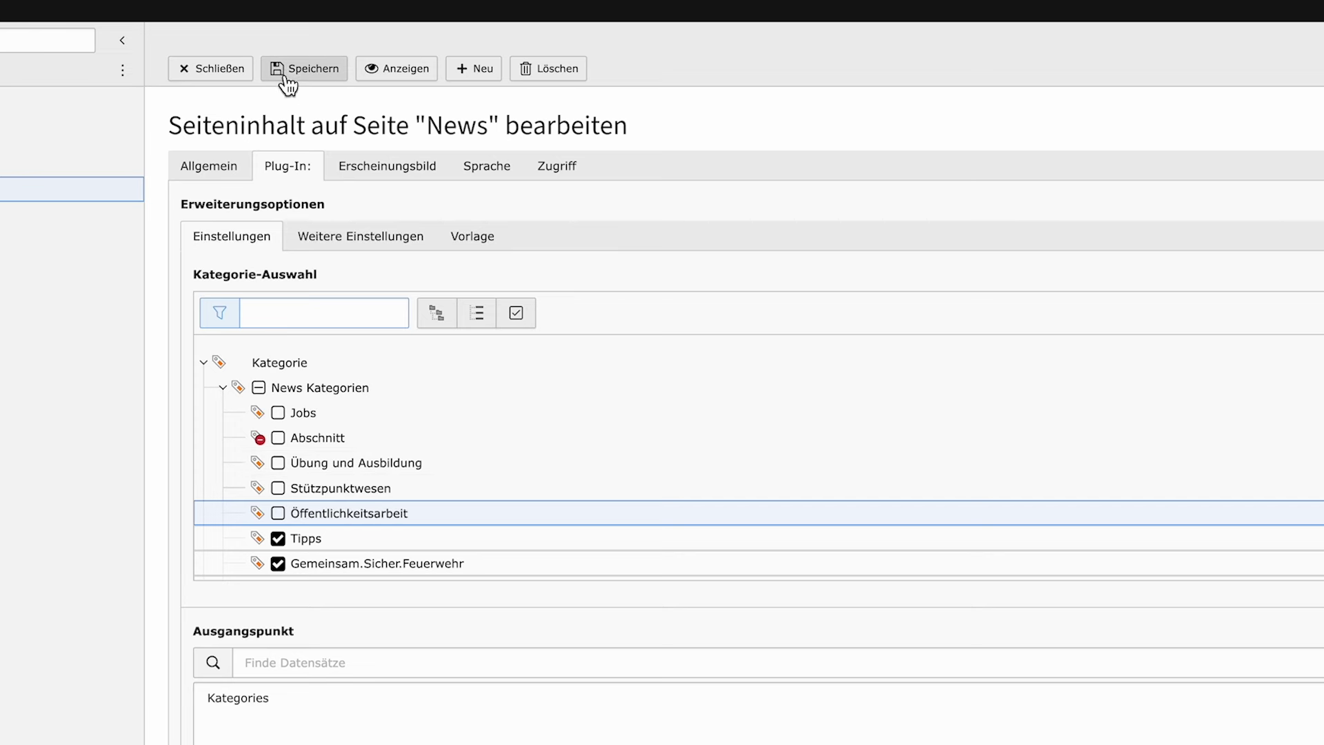
{"action": "scroll", "coordinate": [378, 465], "scroll_direction": "down", "scroll_amount": 3}
{"action": "scroll", "coordinate": [379, 466], "scroll_direction": "down", "scroll_amount": 5}
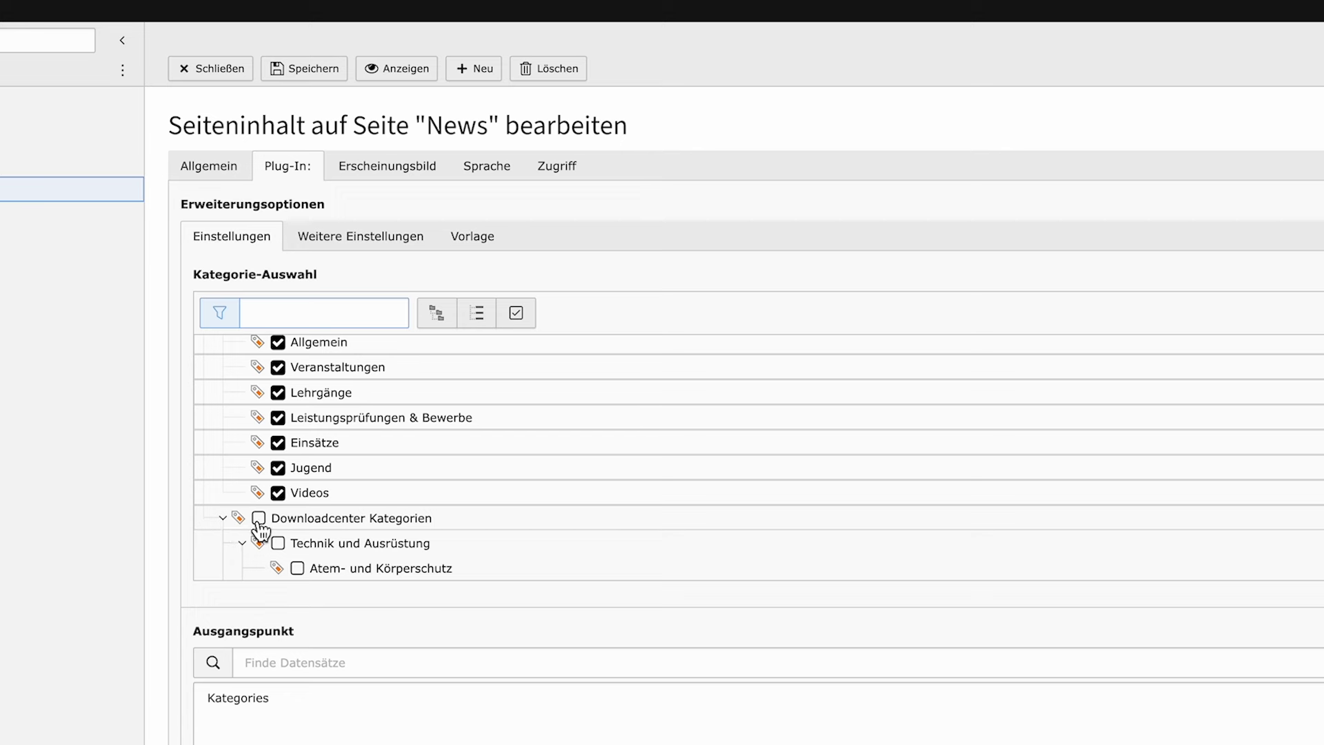
{"action": "left_click", "coordinate": [224, 519]}
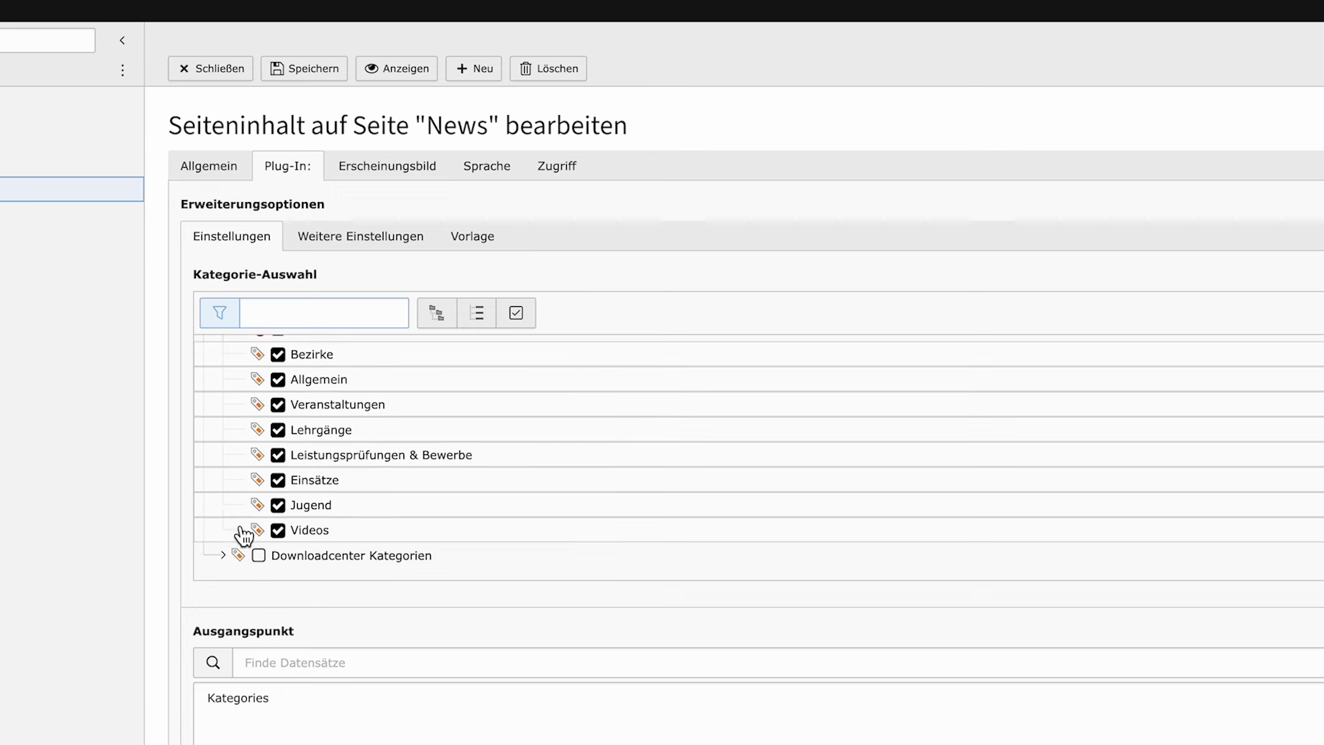
{"action": "scroll", "coordinate": [289, 452], "scroll_direction": "up", "scroll_amount": 2}
{"action": "scroll", "coordinate": [289, 451], "scroll_direction": "up", "scroll_amount": 5}
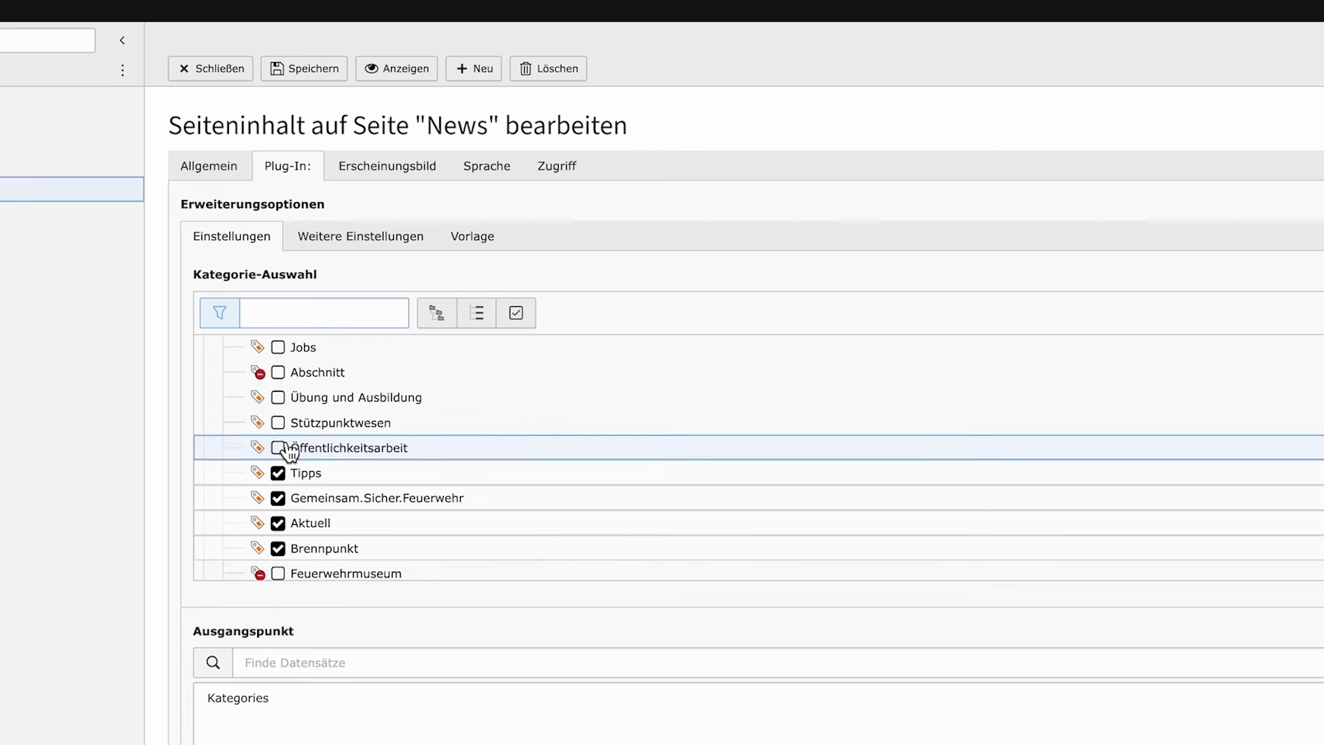
{"action": "left_click", "coordinate": [325, 74]}
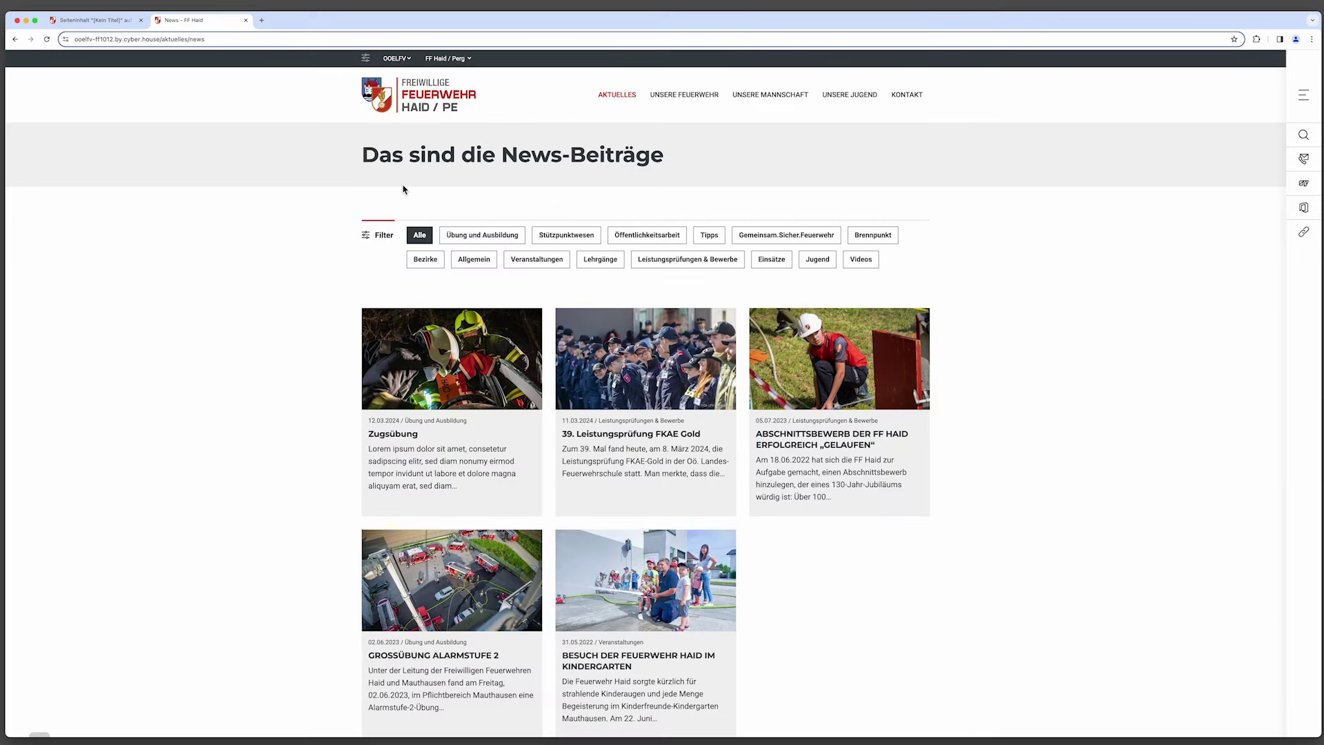
{"action": "key", "text": "super+r"}
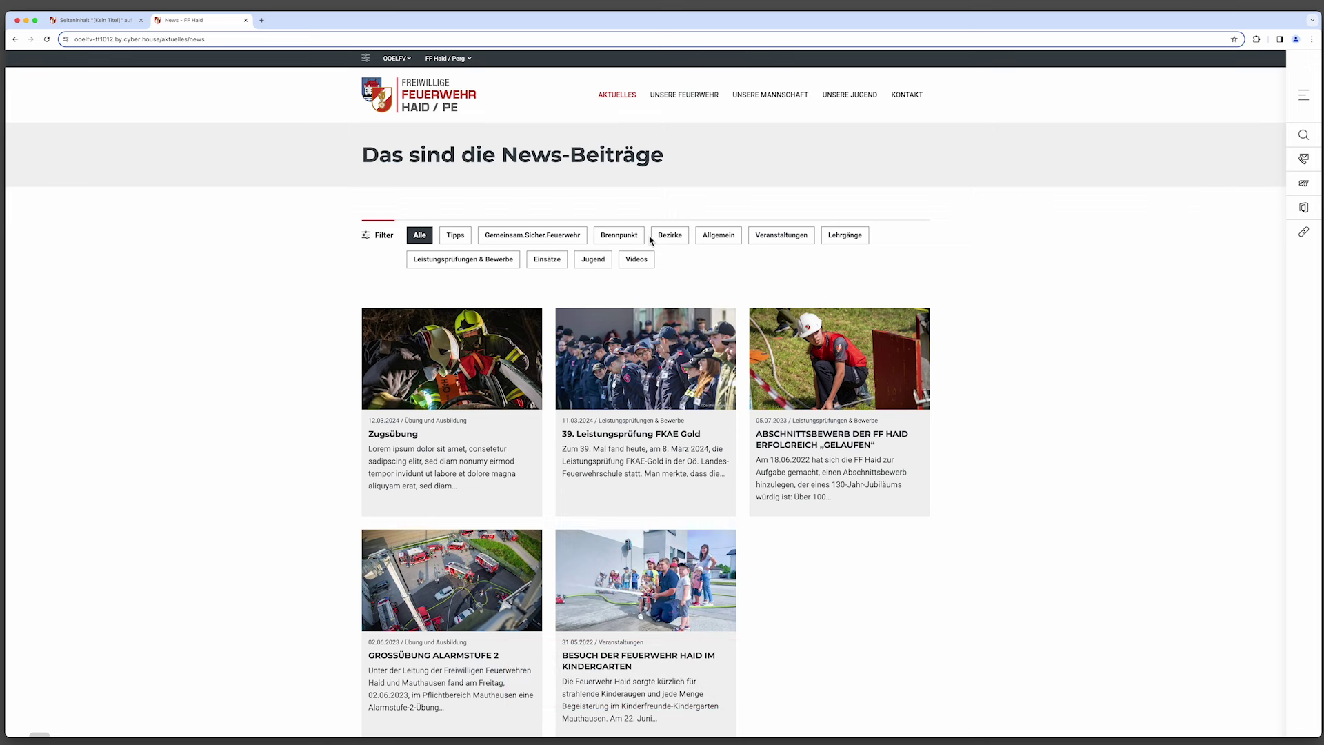
Reselect Übung und Ausbildung, Stützpunktwesen and Öffentlichkeitsarbeit in the category menu's Kategorie-Auswahl, save it, and return to the website's news list.
{"action": "left_click", "coordinate": [97, 21]}
{"action": "left_click", "coordinate": [469, 293]}
{"action": "left_click", "coordinate": [470, 305]}
{"action": "left_click", "coordinate": [470, 318]}
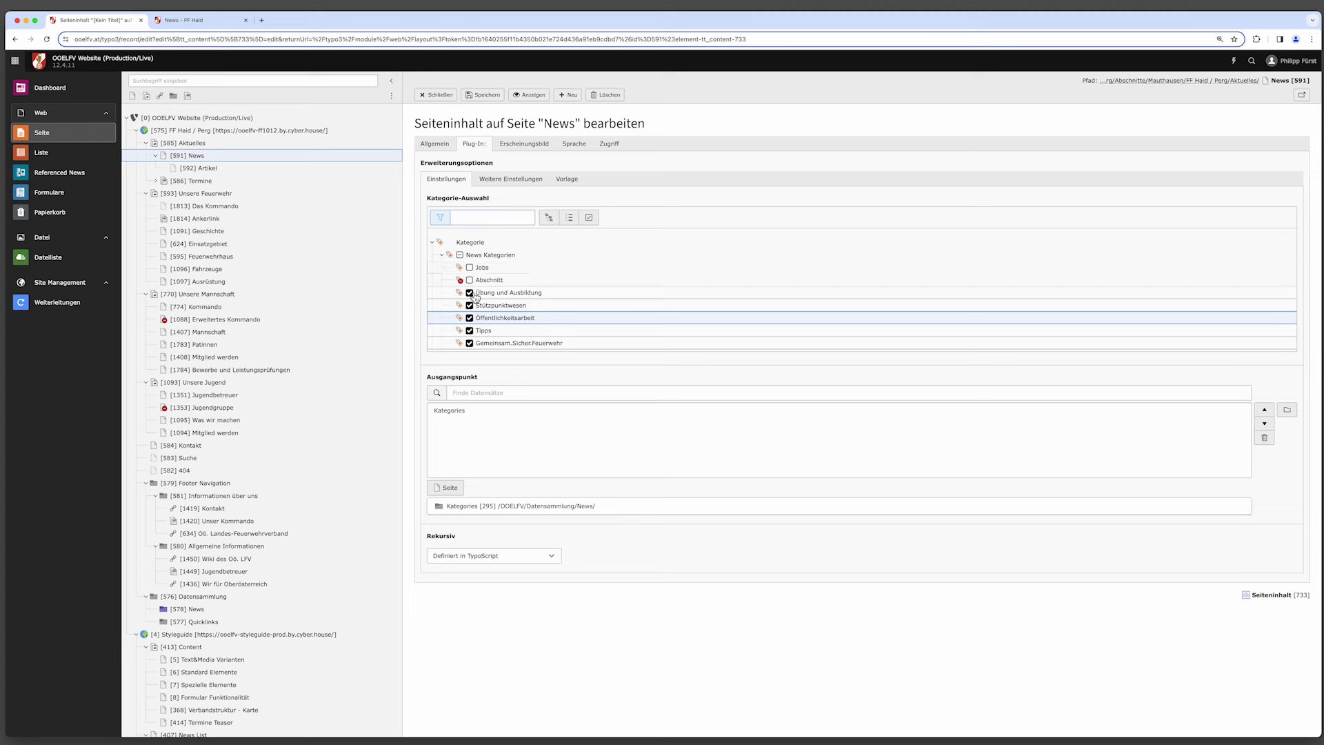
{"action": "left_click", "coordinate": [478, 95]}
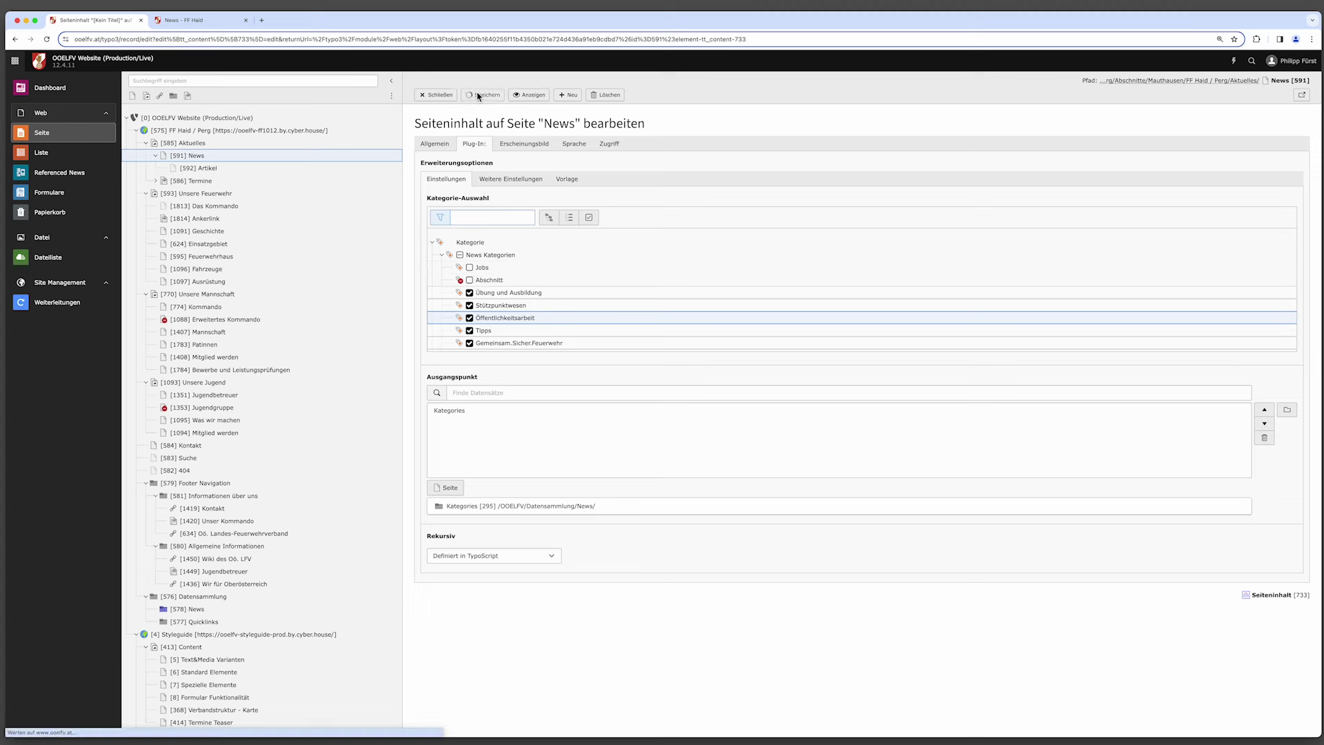
{"action": "left_click", "coordinate": [213, 21]}
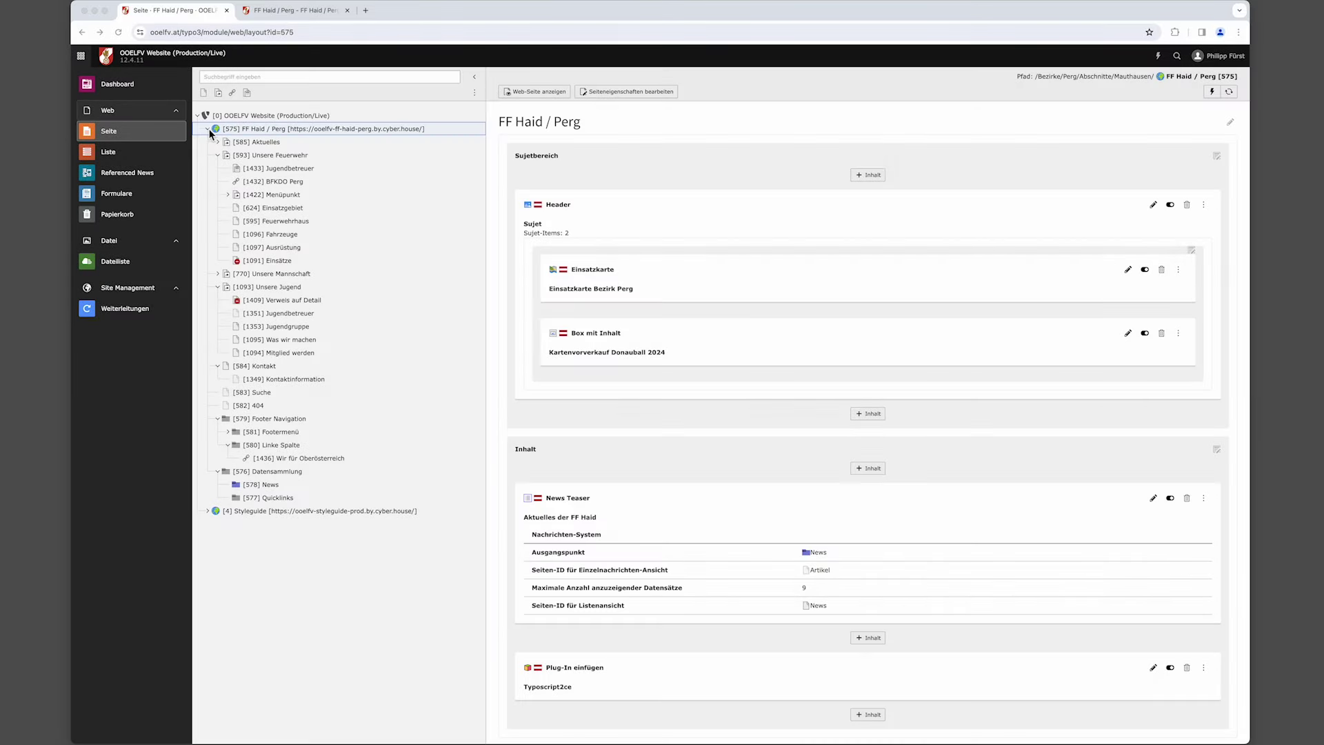
Collapse the FF Haid / Perg page tree, expand the Styleguide site, and open the Styleguide page's website view.
{"action": "left_click", "coordinate": [207, 129]}
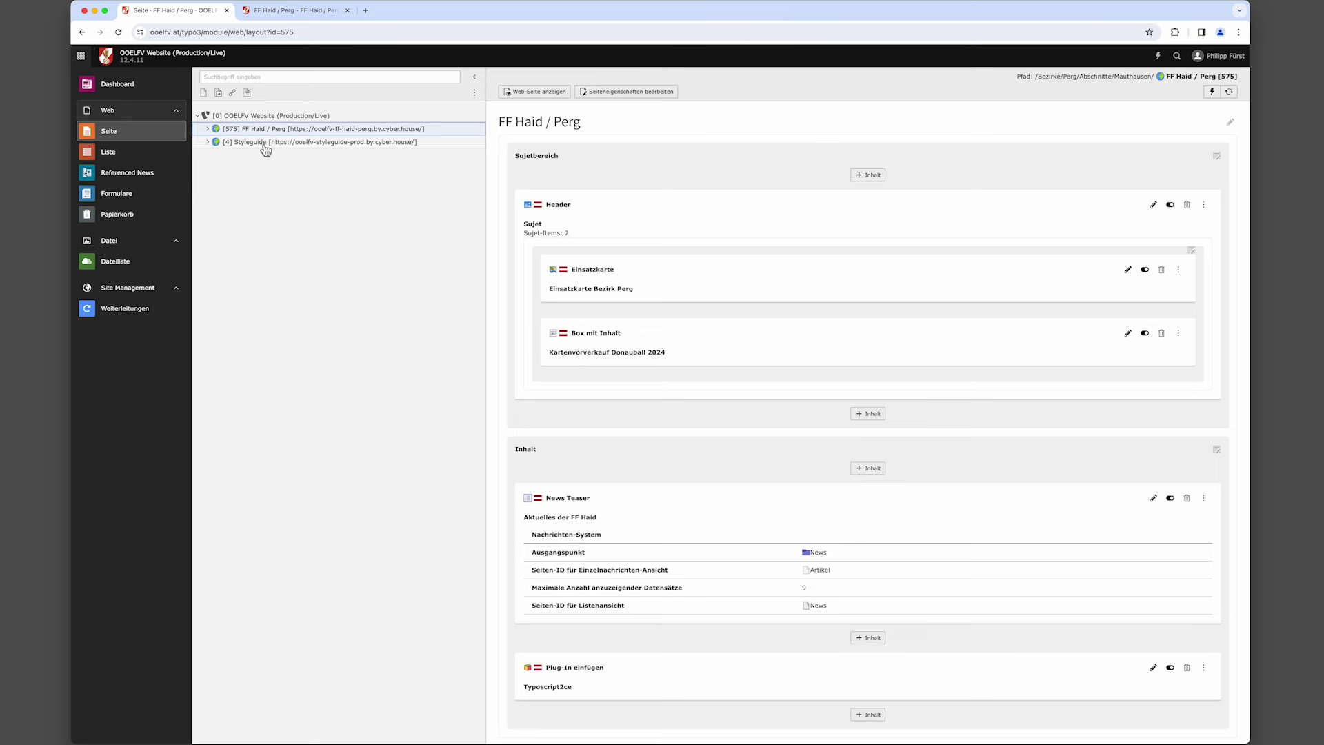
{"action": "left_click", "coordinate": [209, 142]}
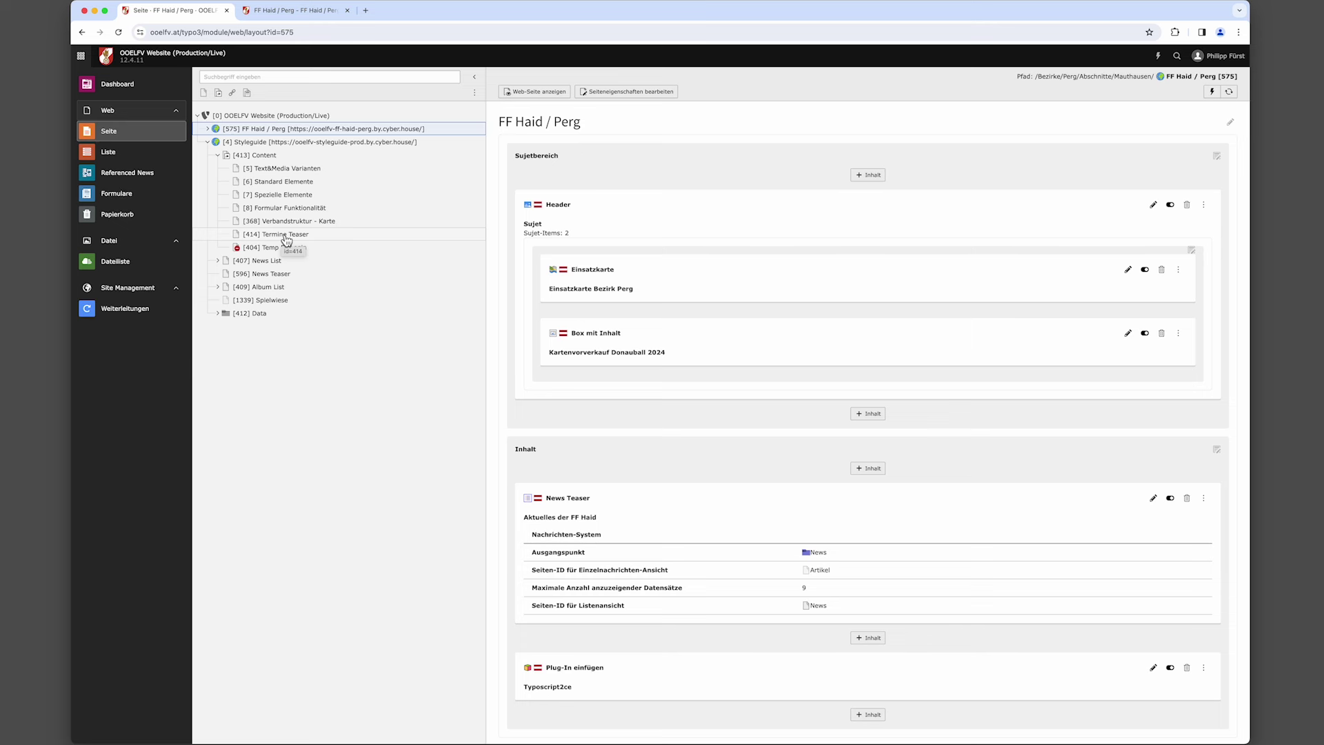
{"action": "left_click", "coordinate": [267, 146]}
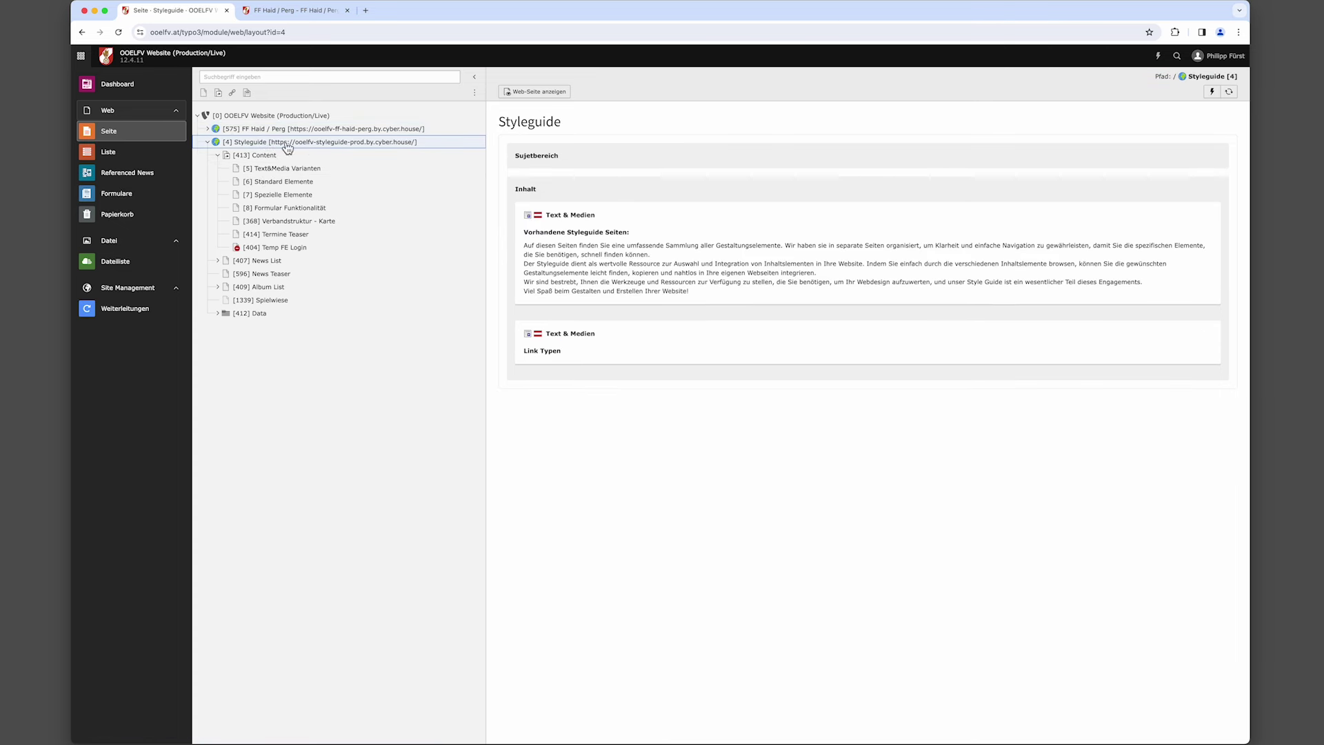
{"action": "left_click", "coordinate": [550, 93]}
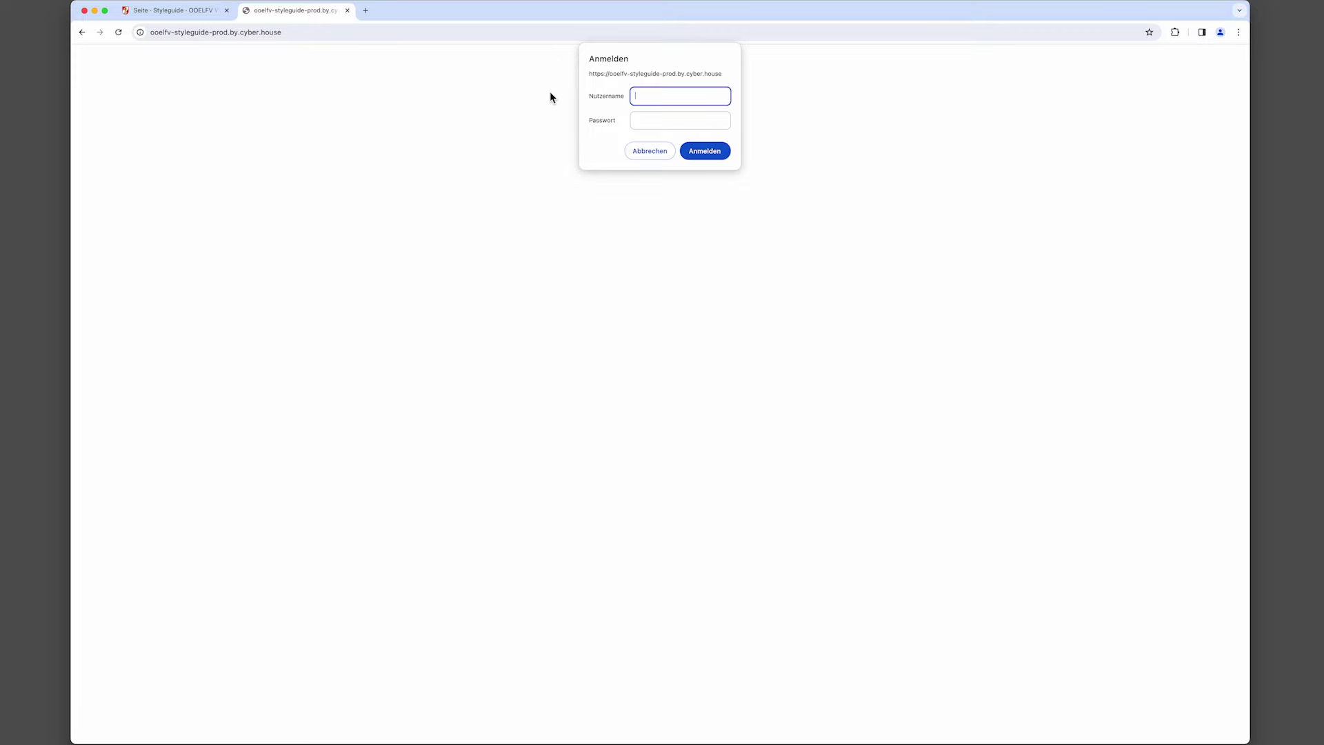
Log in to the styleguide website with the username and password, and dismiss the offer to save the password.
{"action": "key", "text": "Tab"}
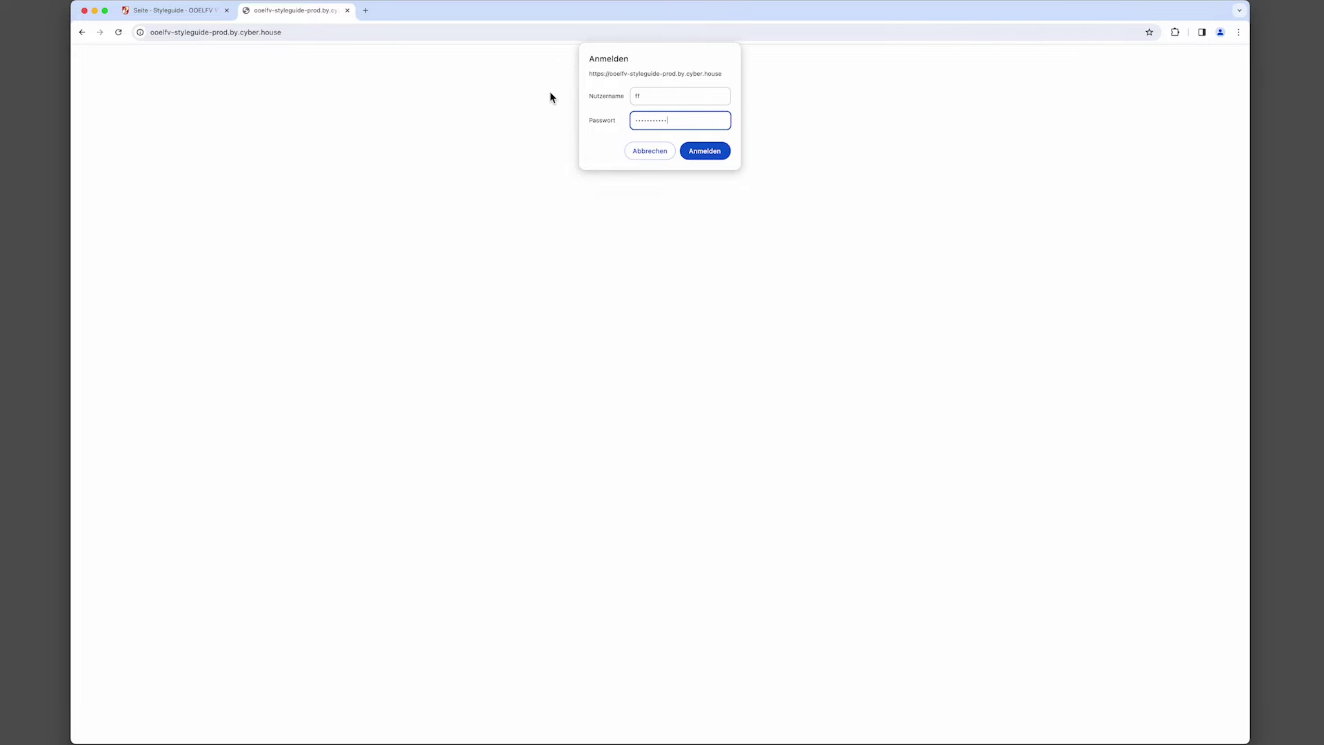
{"action": "key", "text": "Return"}
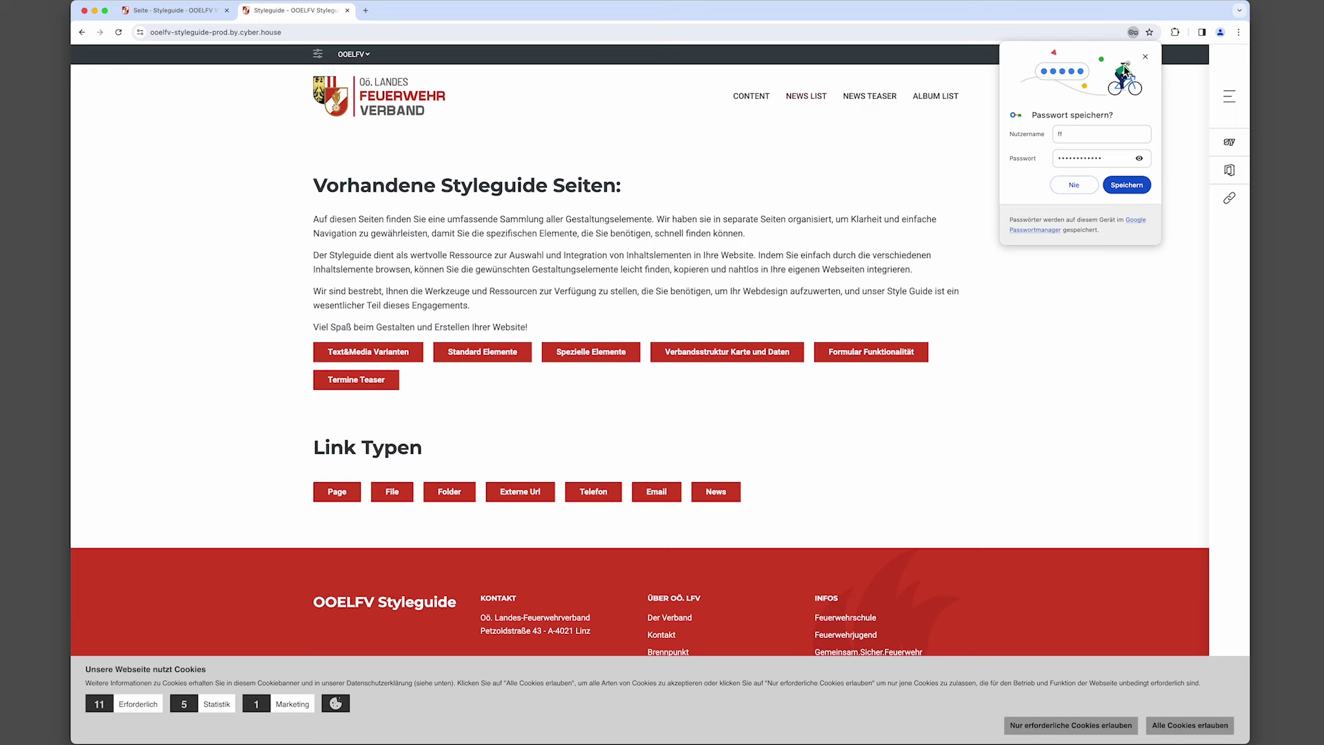
{"action": "left_click", "coordinate": [1146, 57]}
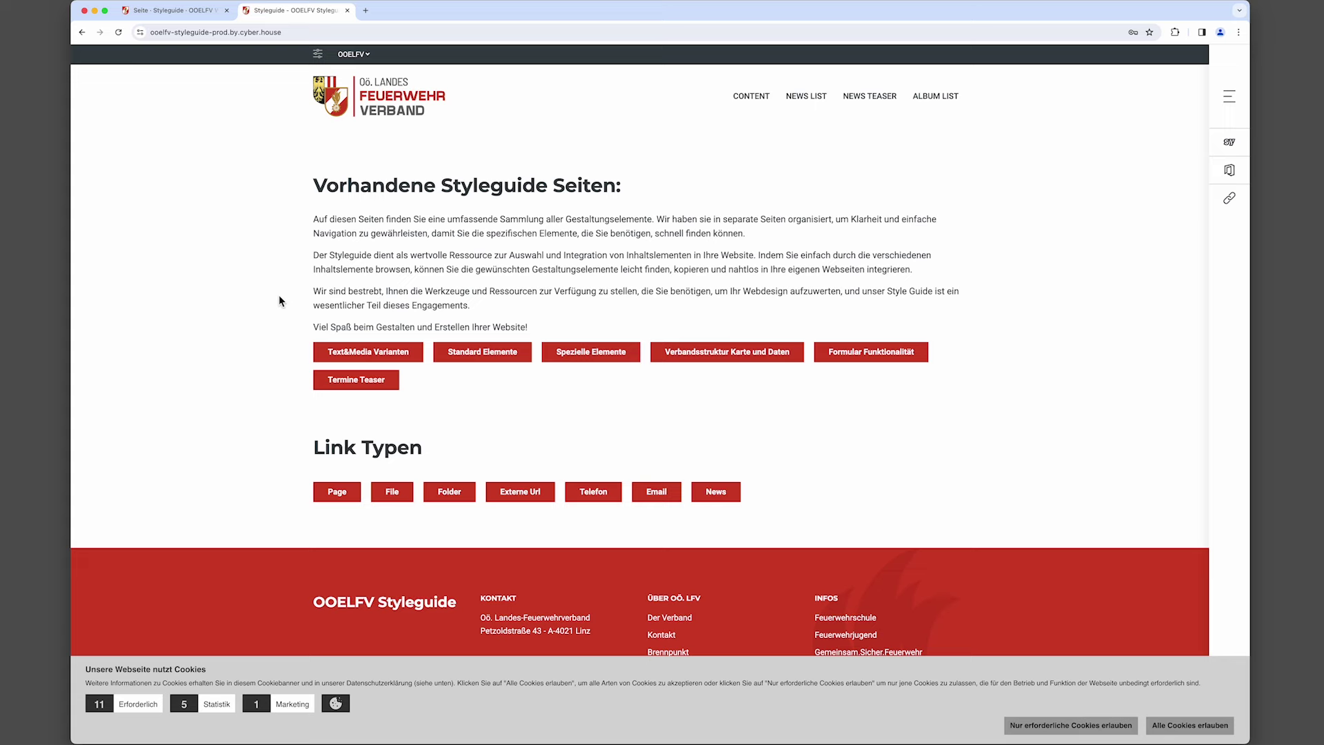
View the subpages under Content on the styleguide website, and open the Text&Media Varianten page.
{"action": "left_click", "coordinate": [751, 95]}
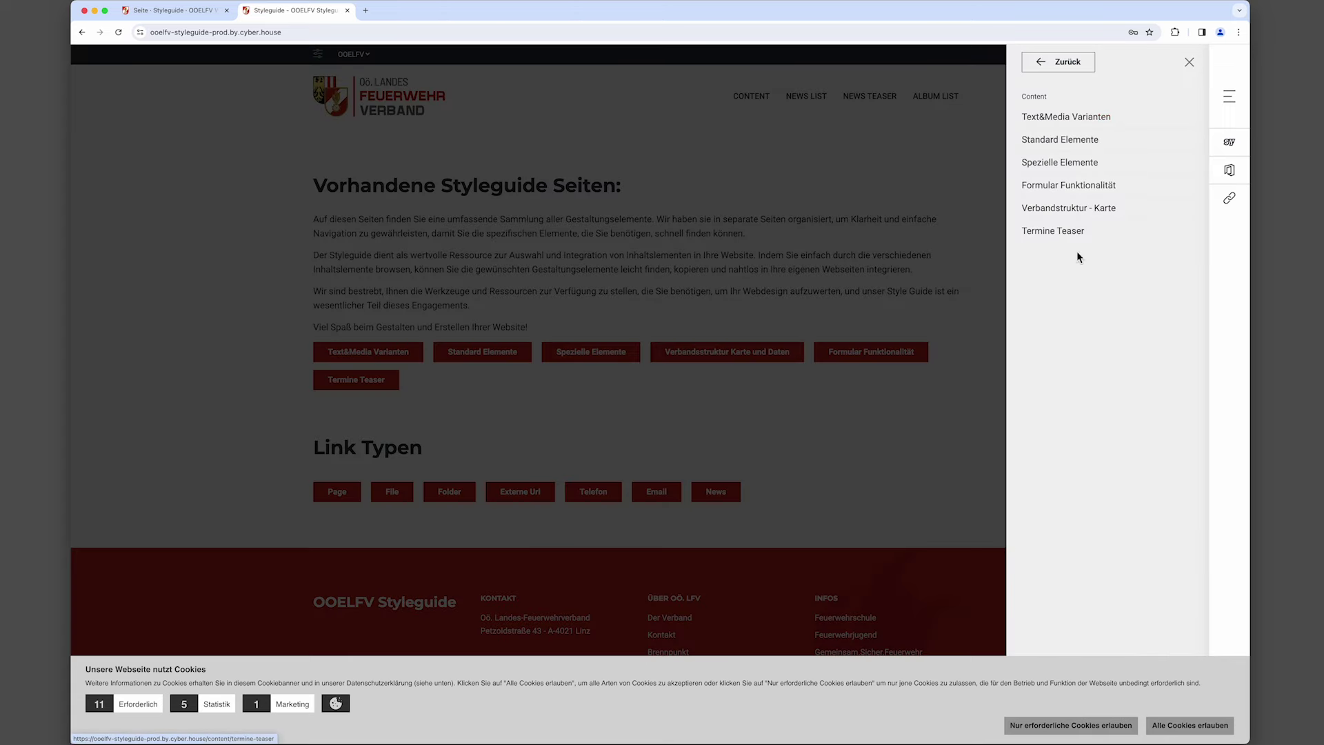
{"action": "left_click", "coordinate": [879, 169]}
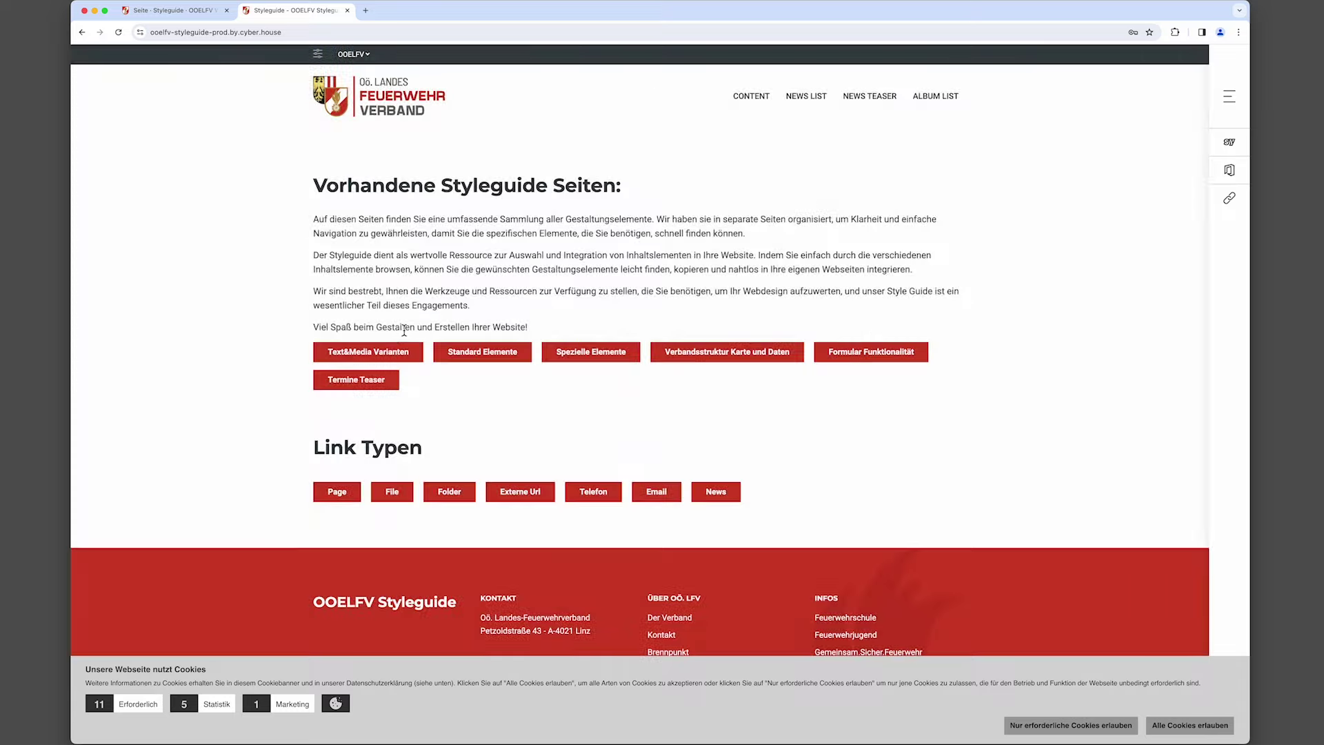
{"action": "left_click", "coordinate": [372, 354]}
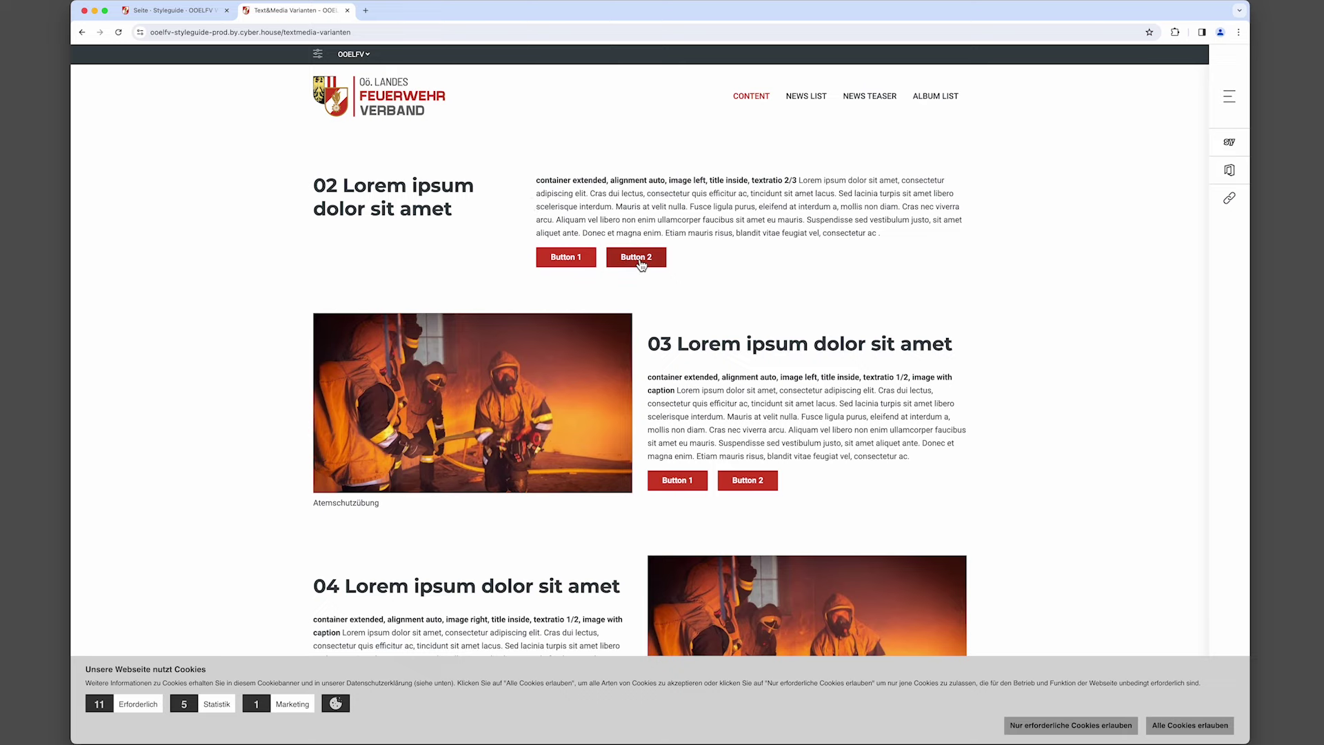
Examine the numbered Text&Media layout variants from 02 to 20, highlight the number of variant 20, and return to the page's beginning.
{"action": "scroll", "coordinate": [788, 322], "scroll_direction": "down", "scroll_amount": 2}
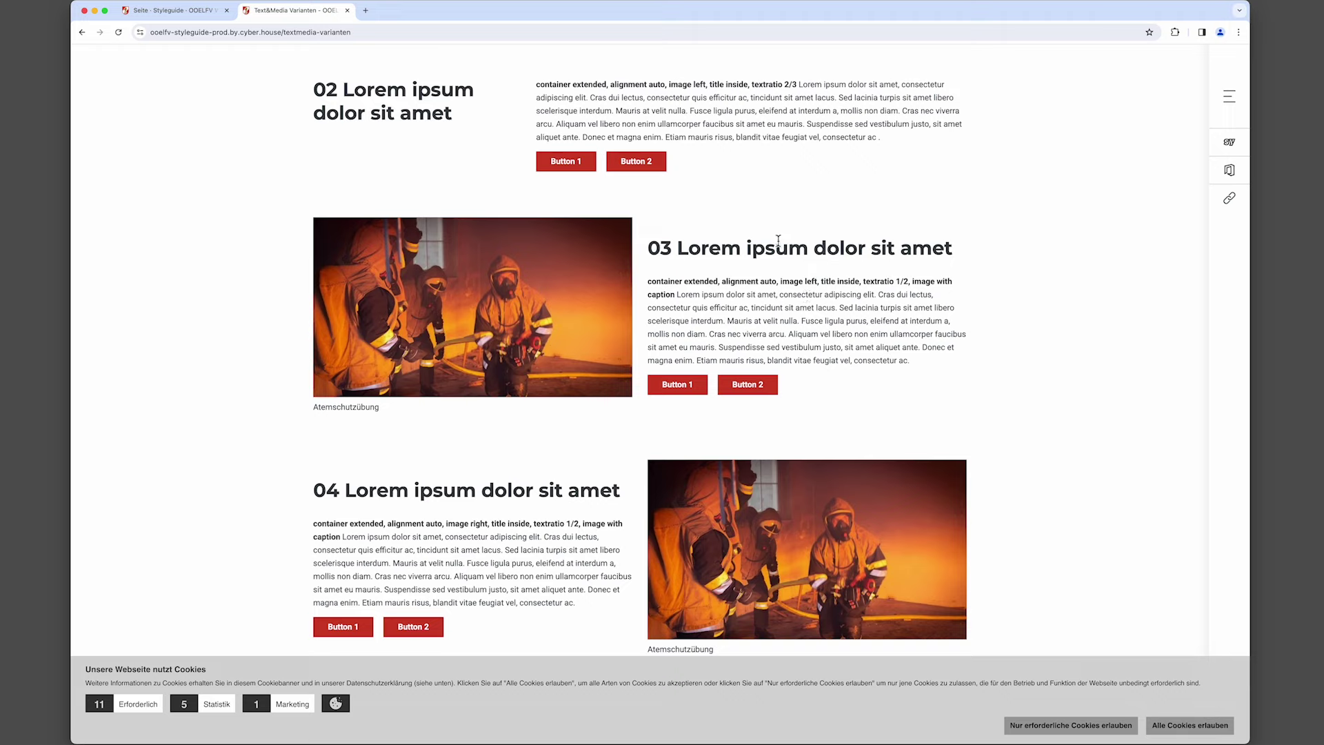
{"action": "scroll", "coordinate": [777, 316], "scroll_direction": "down", "scroll_amount": 3}
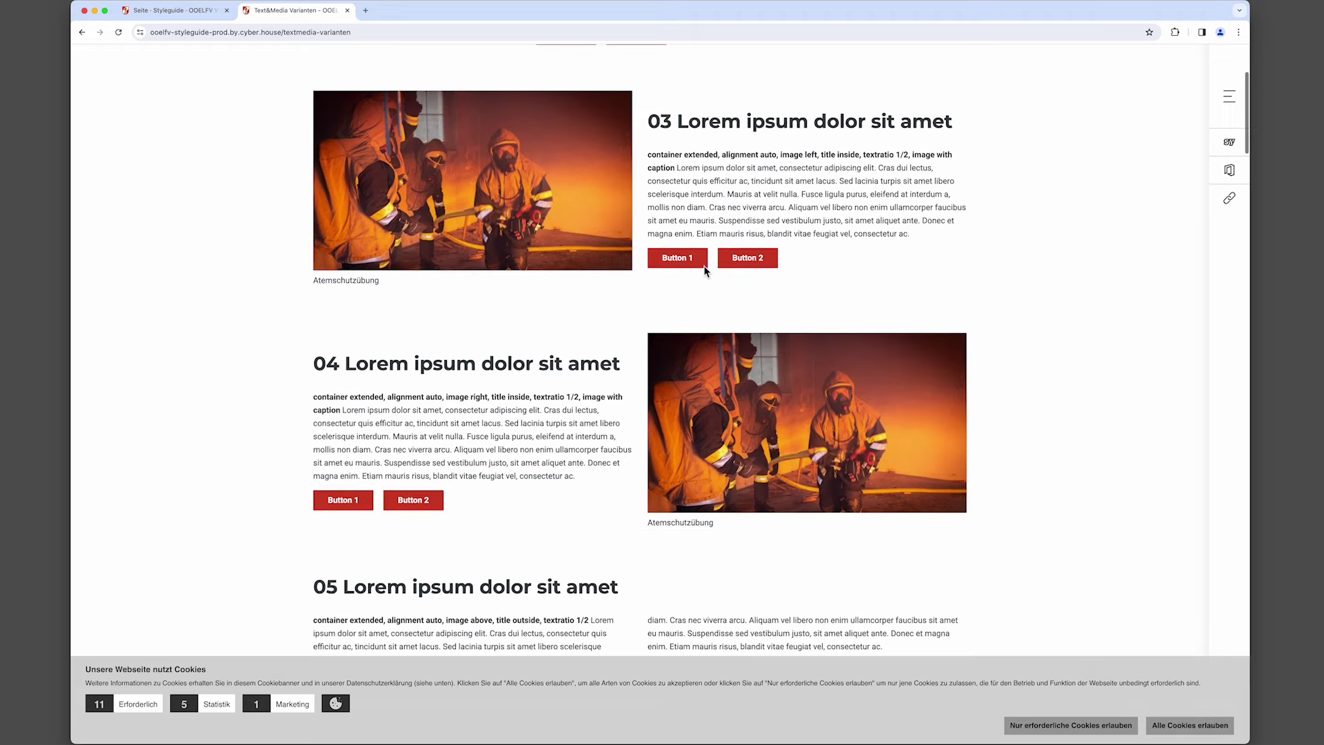
{"action": "scroll", "coordinate": [785, 300], "scroll_direction": "down", "scroll_amount": 3}
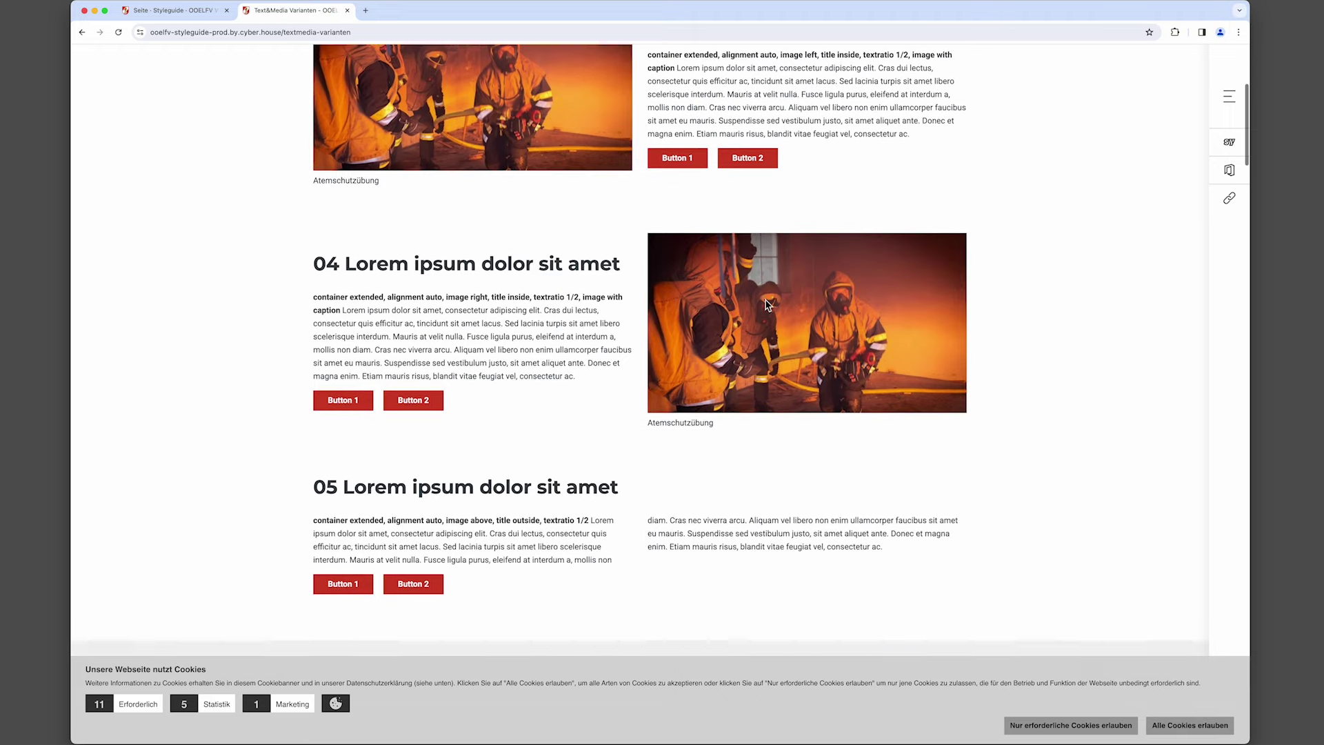
{"action": "scroll", "coordinate": [842, 344], "scroll_direction": "down", "scroll_amount": 3}
{"action": "scroll", "coordinate": [842, 342], "scroll_direction": "down", "scroll_amount": 3}
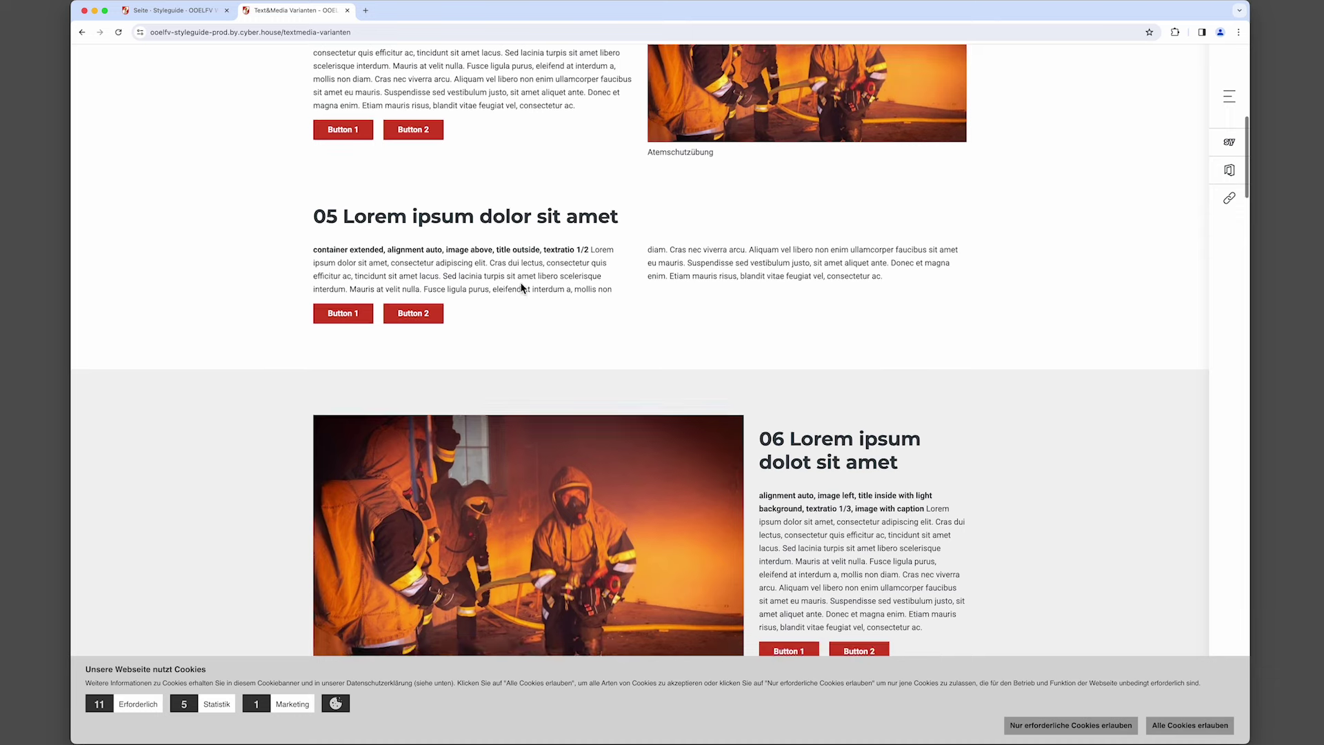
{"action": "scroll", "coordinate": [757, 314], "scroll_direction": "down", "scroll_amount": 5}
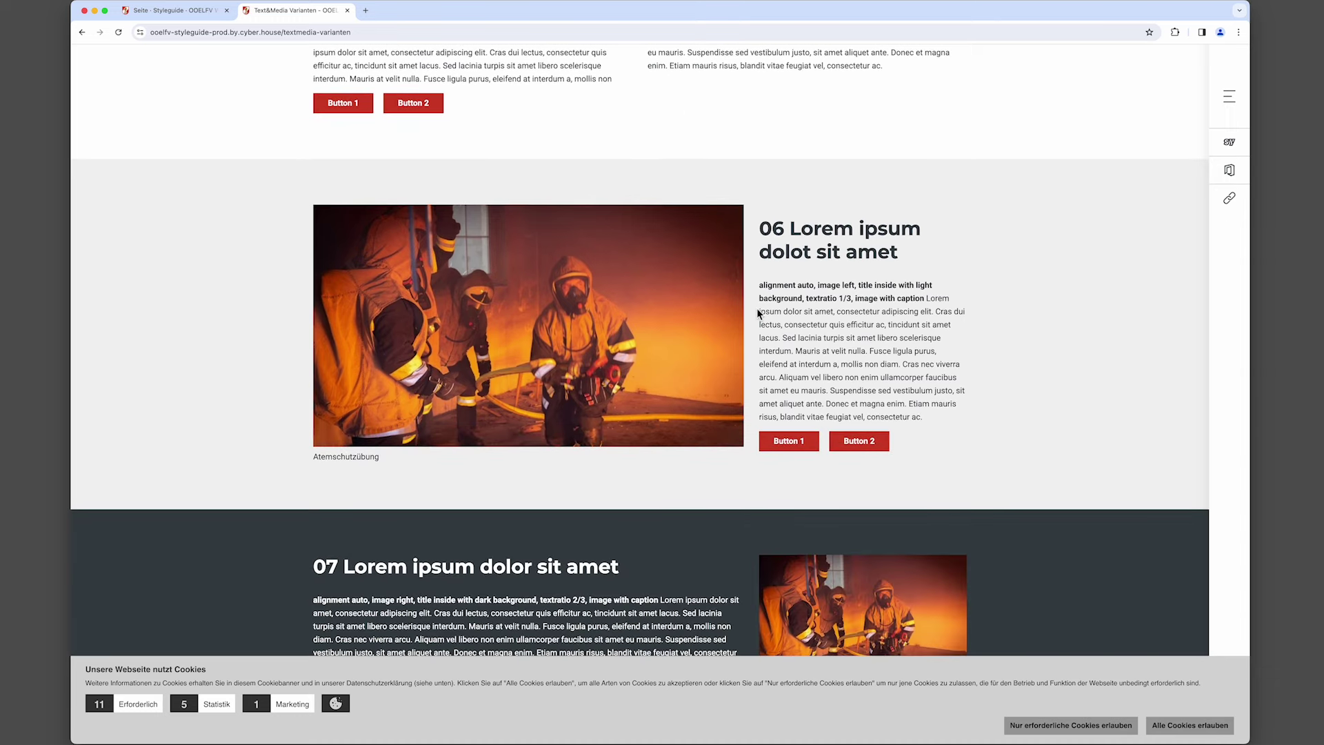
{"action": "scroll", "coordinate": [757, 315], "scroll_direction": "down", "scroll_amount": 1}
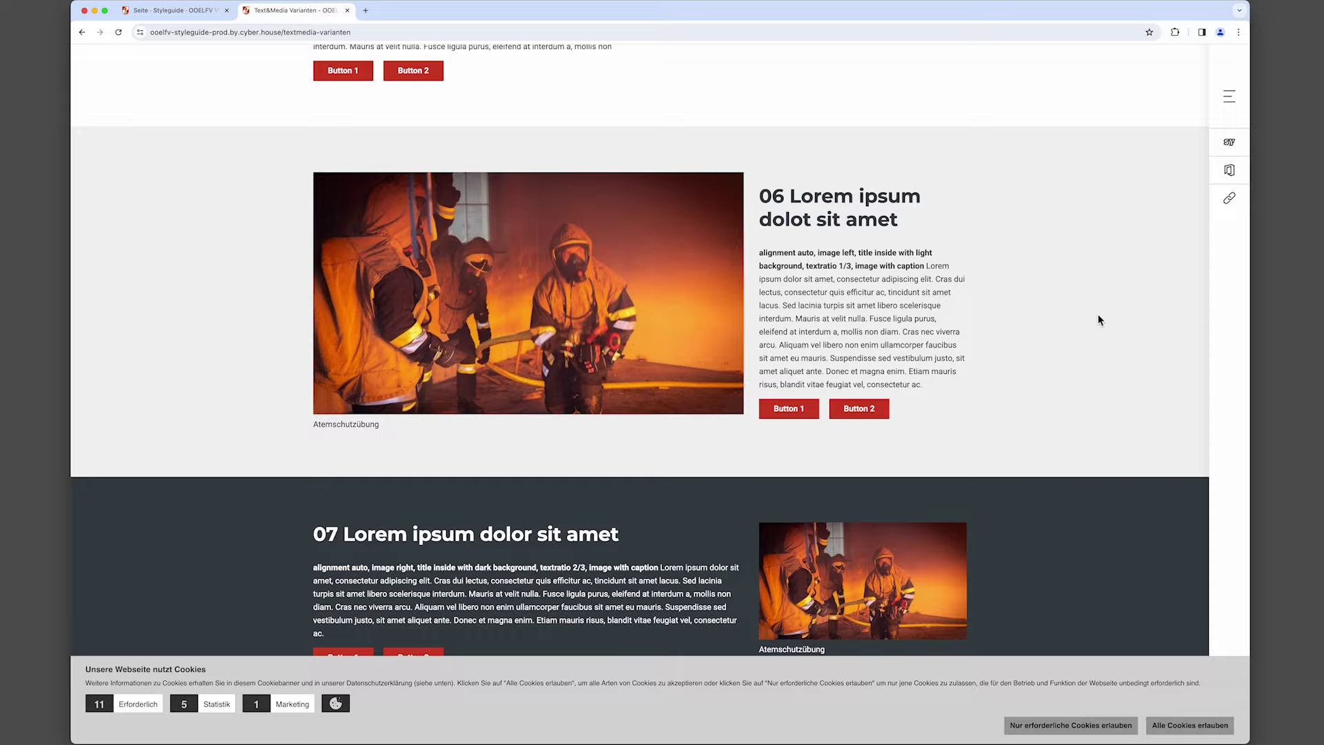
{"action": "scroll", "coordinate": [1099, 319], "scroll_direction": "down", "scroll_amount": 10}
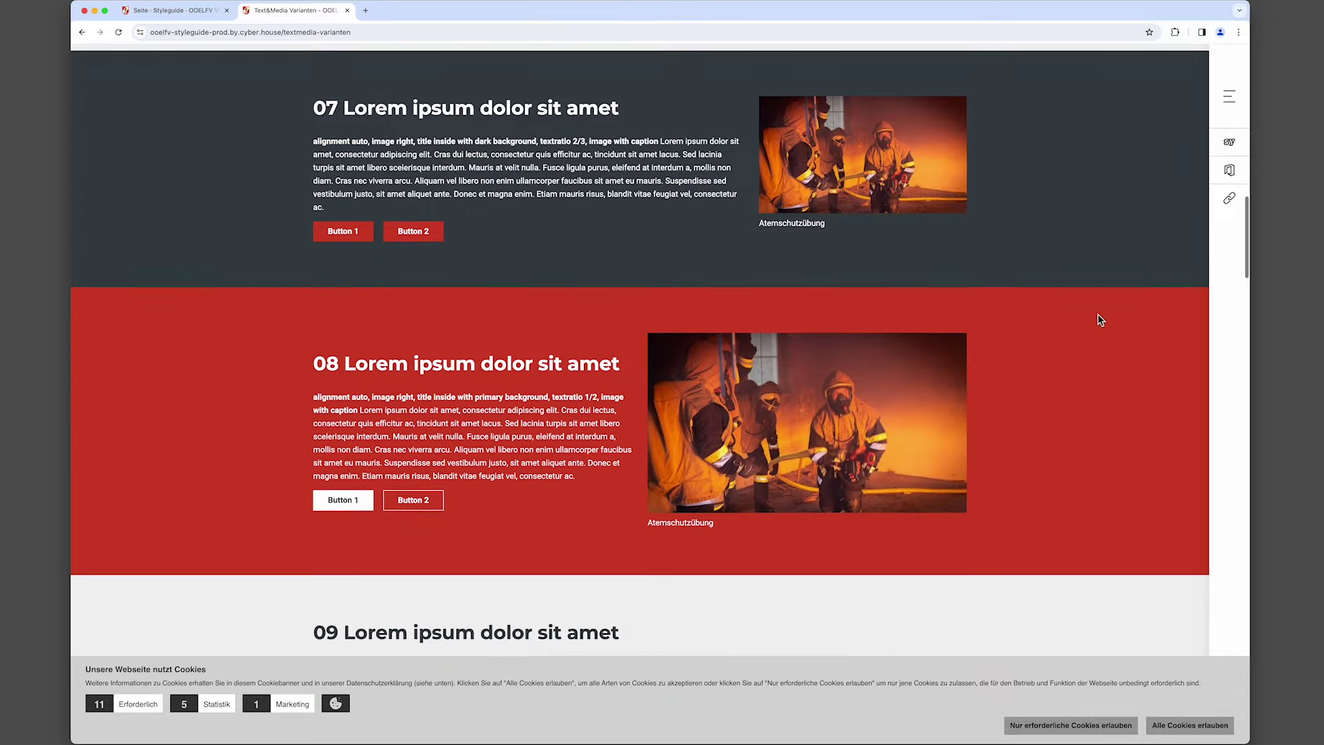
{"action": "scroll", "coordinate": [1099, 319], "scroll_direction": "down", "scroll_amount": 10}
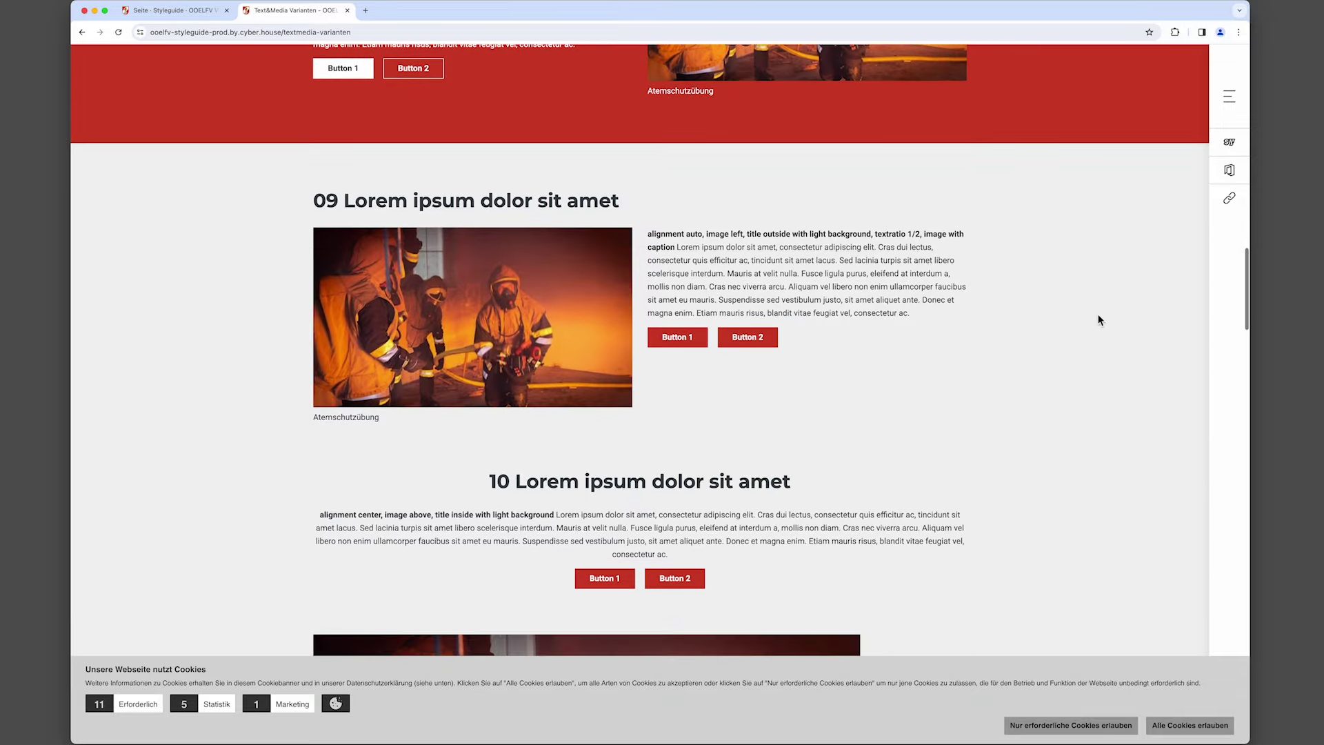
{"action": "scroll", "coordinate": [1099, 319], "scroll_direction": "down", "scroll_amount": 13}
{"action": "scroll", "coordinate": [1099, 319], "scroll_direction": "down", "scroll_amount": 18}
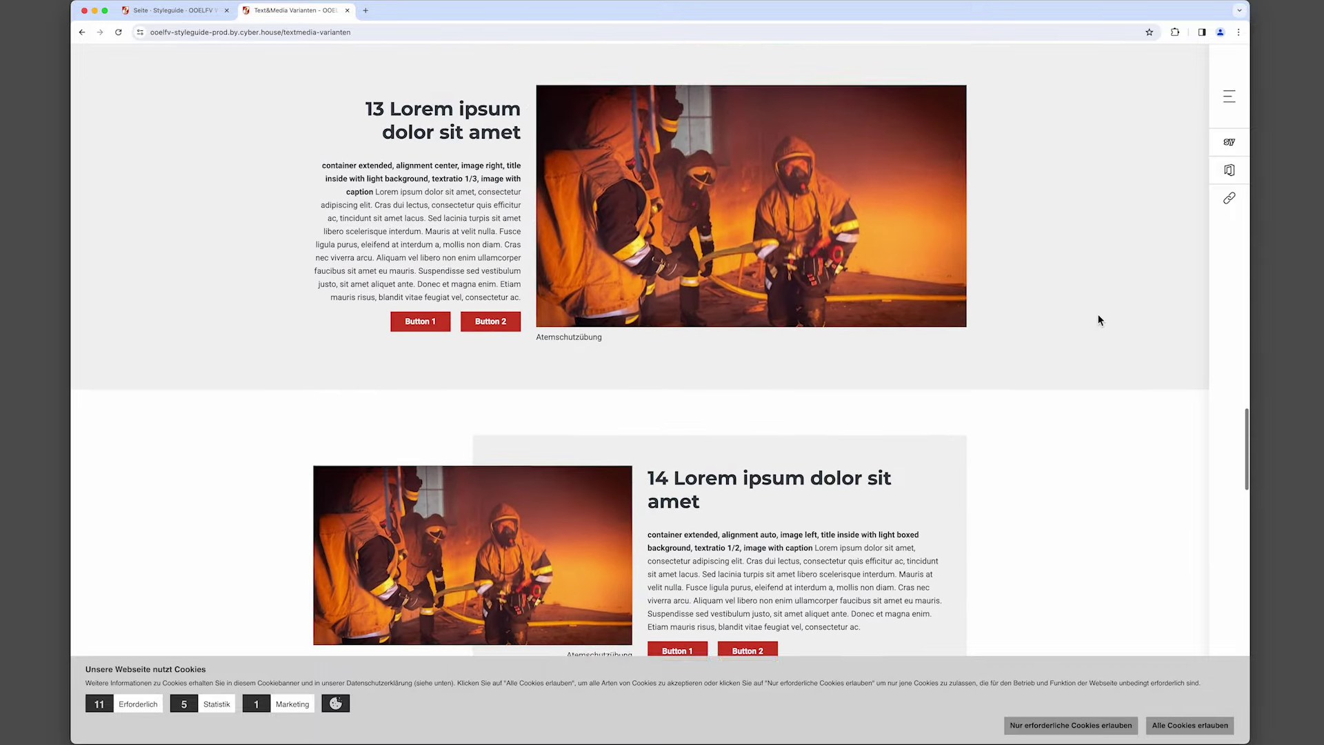
{"action": "scroll", "coordinate": [1099, 319], "scroll_direction": "down", "scroll_amount": 14}
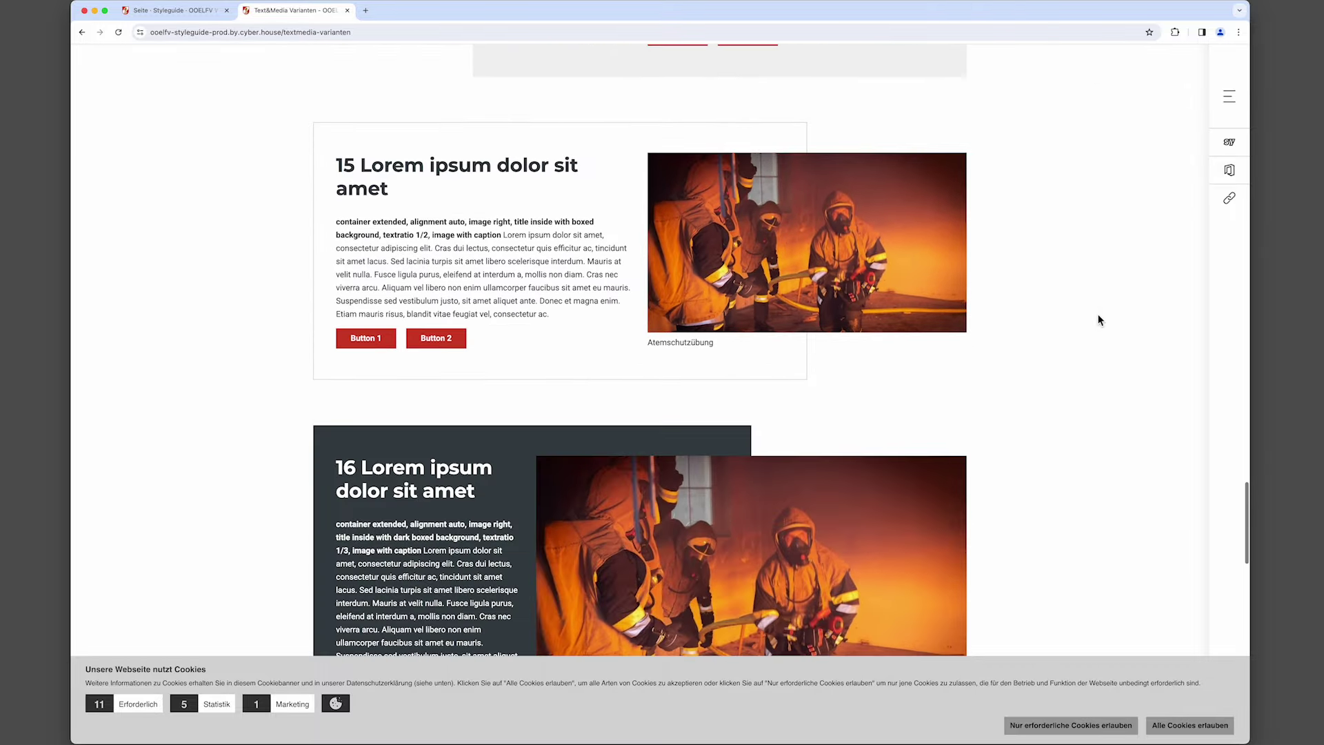
{"action": "scroll", "coordinate": [1099, 319], "scroll_direction": "down", "scroll_amount": 6}
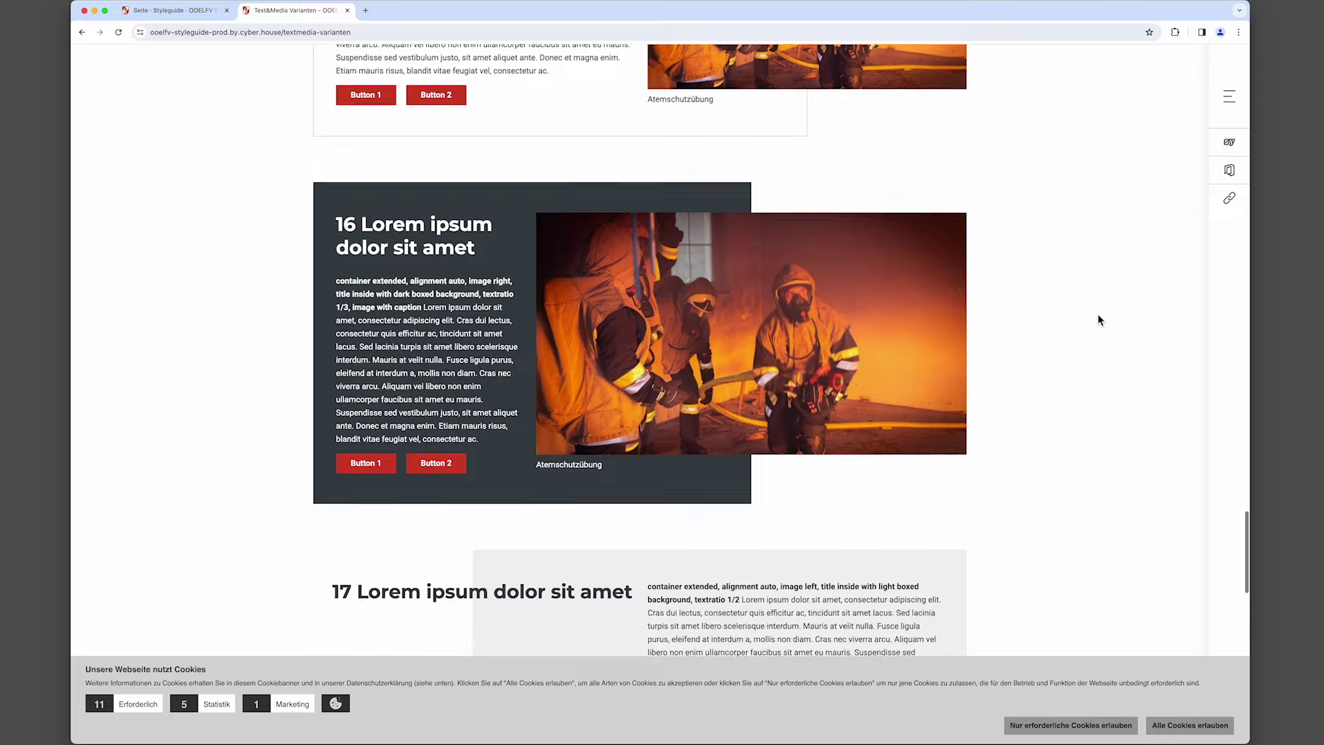
{"action": "scroll", "coordinate": [1099, 319], "scroll_direction": "down", "scroll_amount": 12}
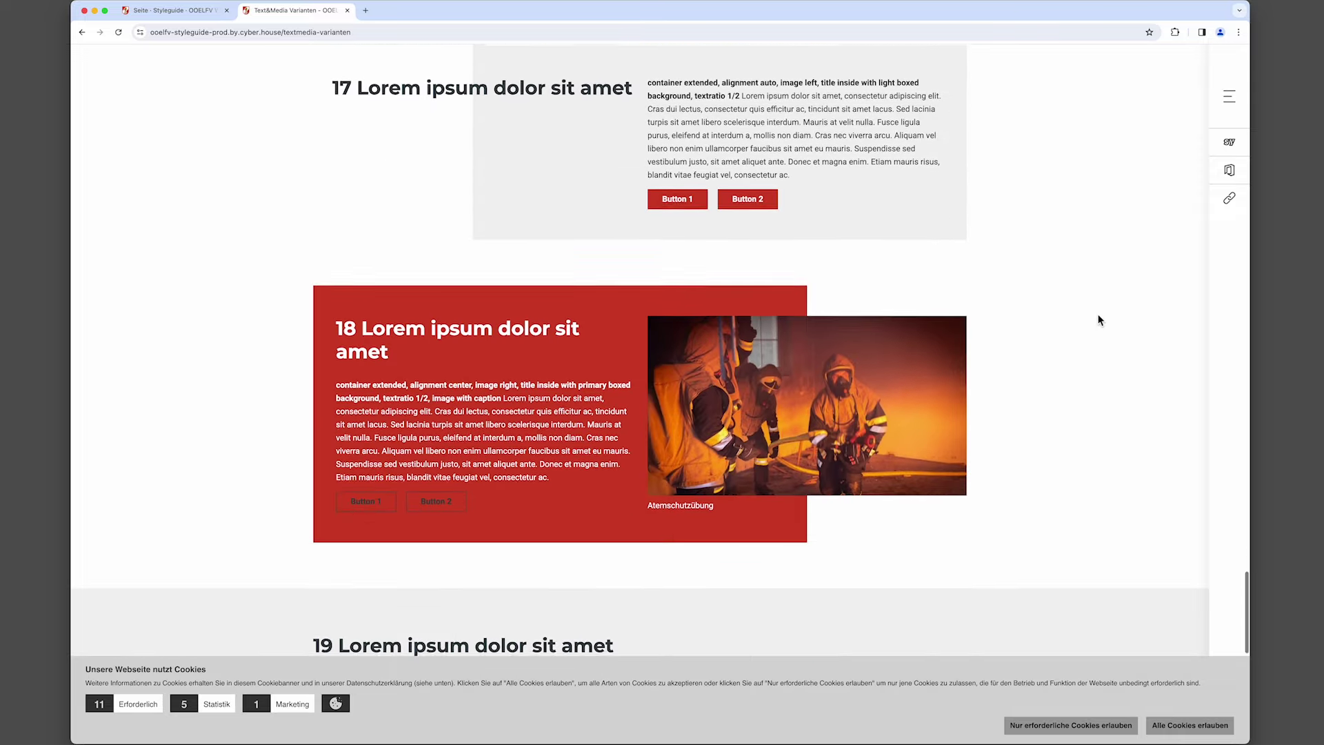
{"action": "scroll", "coordinate": [1099, 319], "scroll_direction": "down", "scroll_amount": 13}
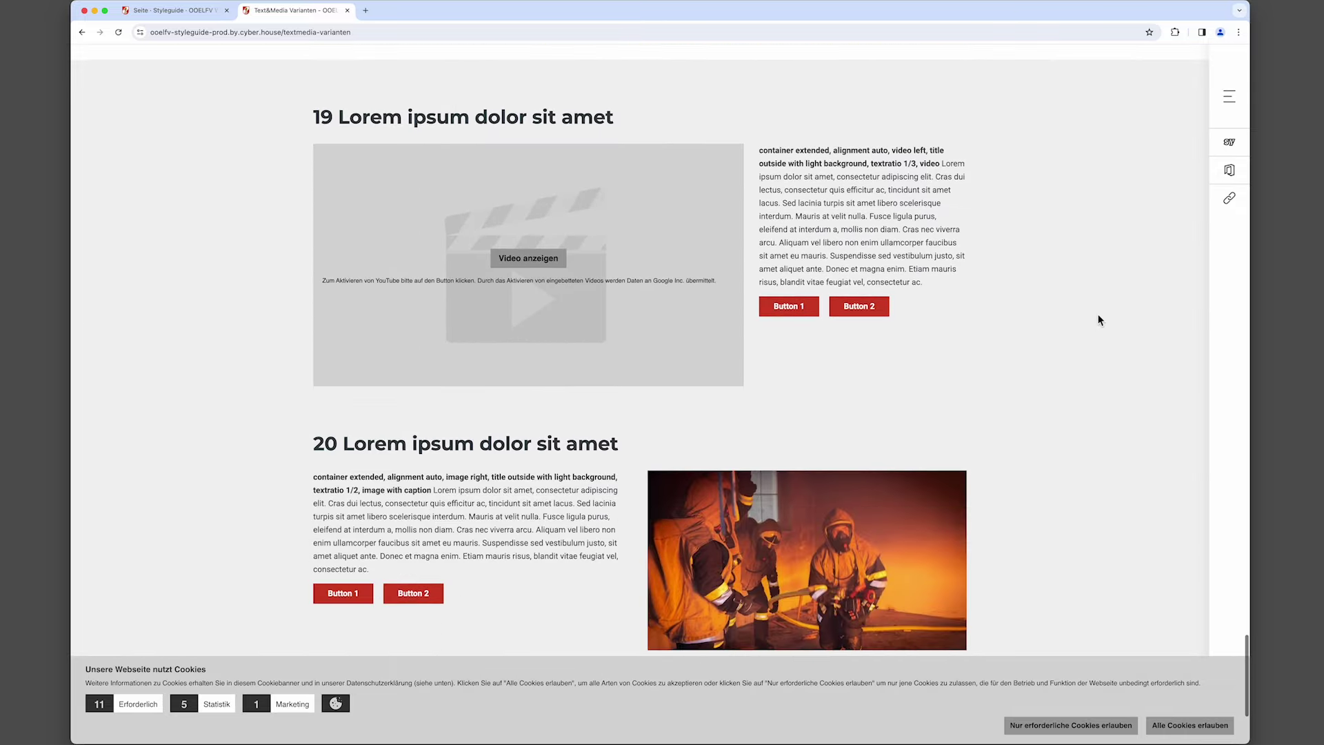
{"action": "scroll", "coordinate": [1100, 319], "scroll_direction": "down", "scroll_amount": 5}
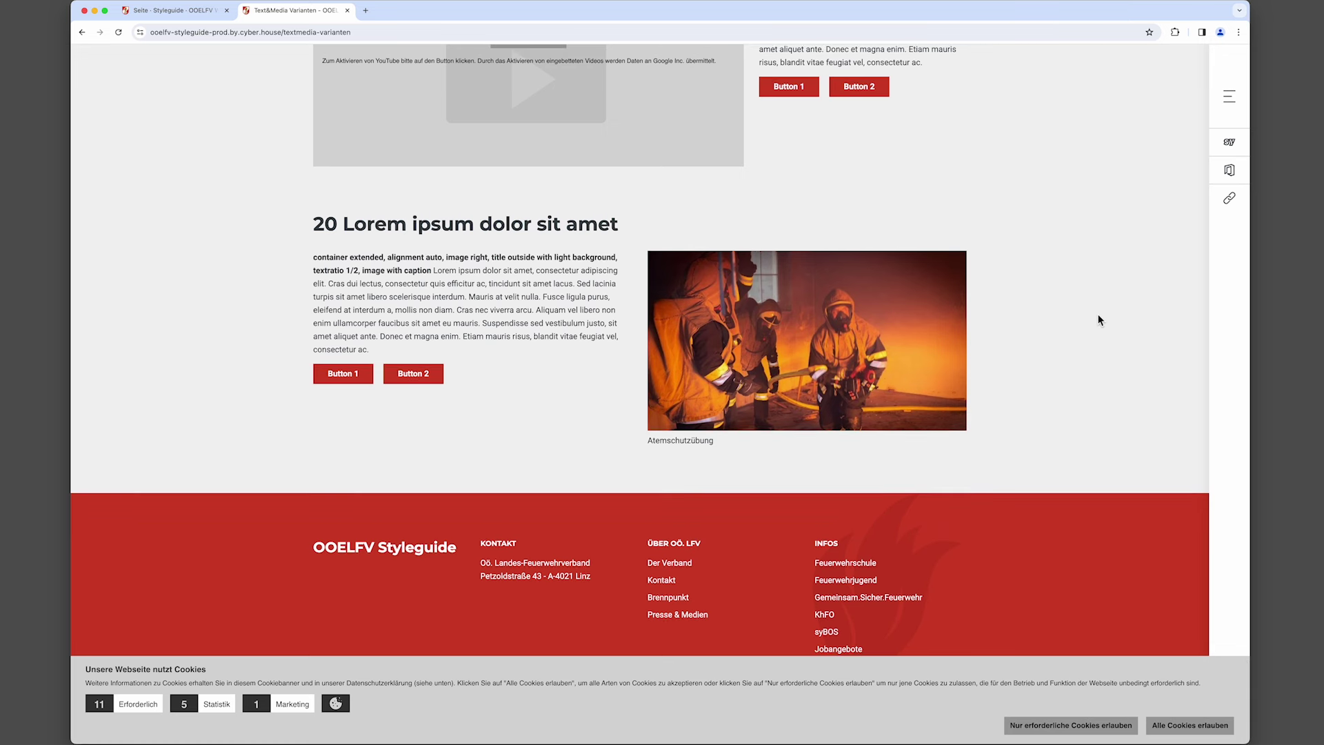
{"action": "left_click", "coordinate": [308, 225]}
{"action": "left_click_drag", "start_coordinate": [308, 226], "coordinate": [347, 226]}
{"action": "scroll", "coordinate": [554, 302], "scroll_direction": "up", "scroll_amount": 20}
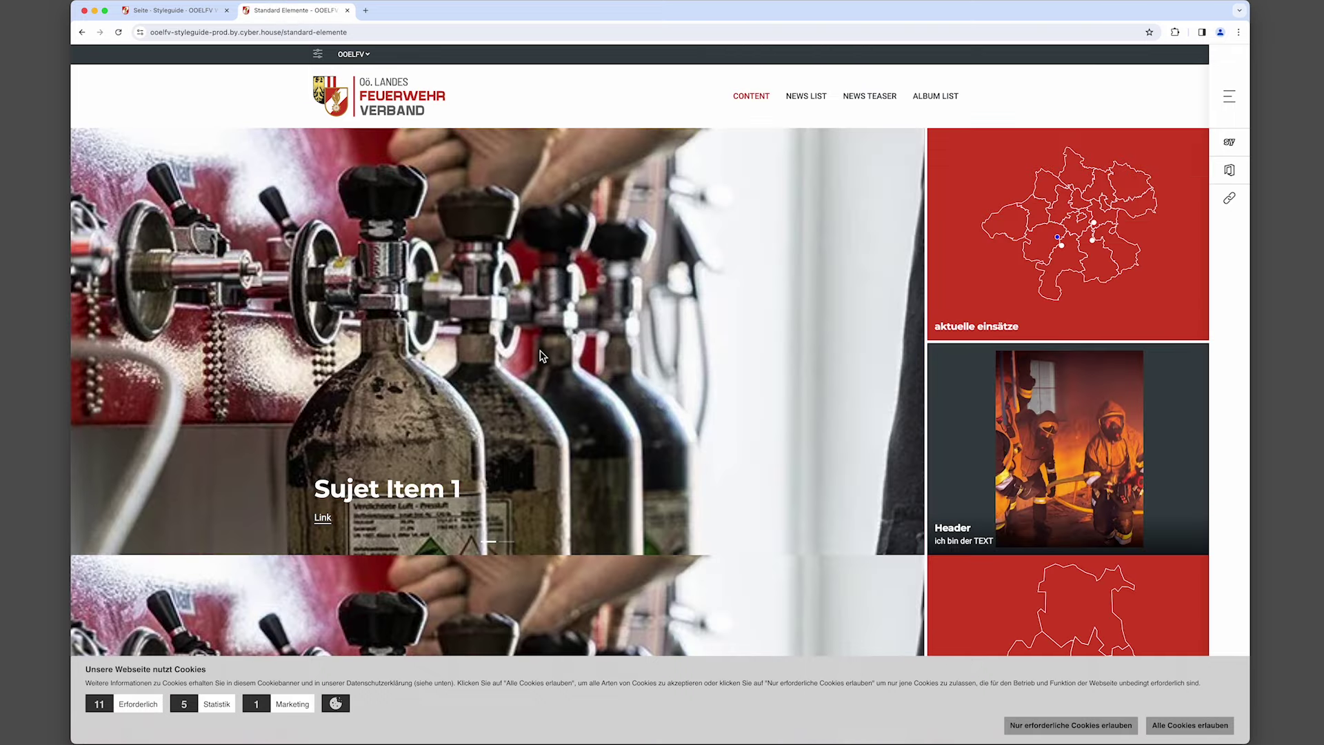
Examine the Standard Elemente page's image sliders and teaser tiles, switching the upper slider to its first image.
{"action": "scroll", "coordinate": [541, 357], "scroll_direction": "down", "scroll_amount": 1}
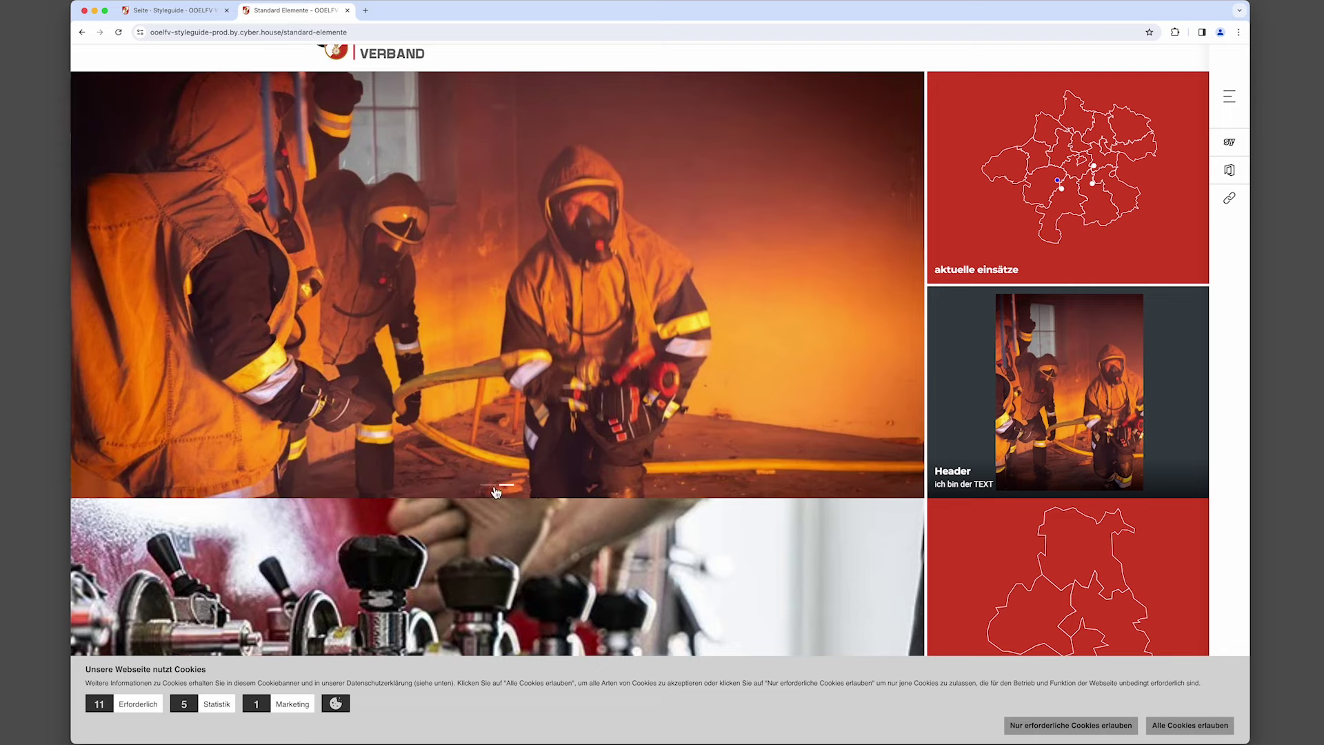
{"action": "left_click", "coordinate": [490, 485]}
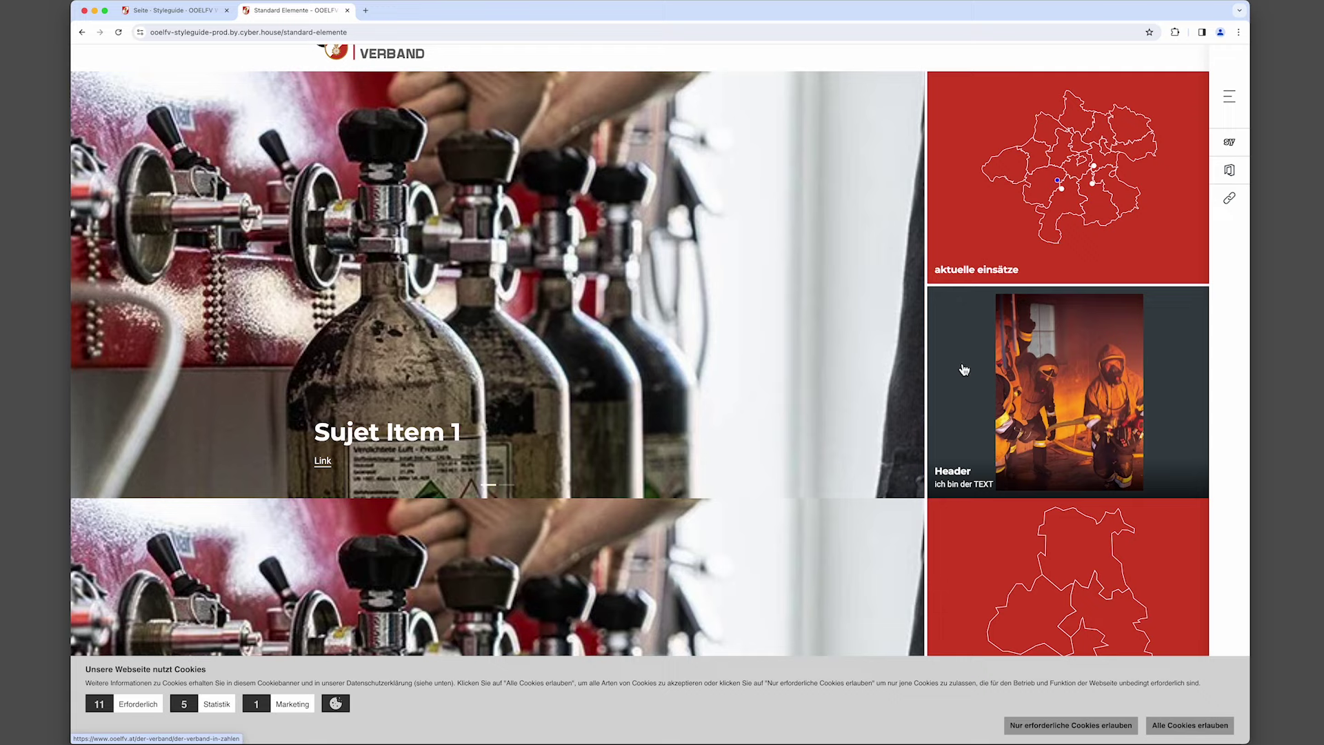
{"action": "scroll", "coordinate": [964, 370], "scroll_direction": "down", "scroll_amount": 2}
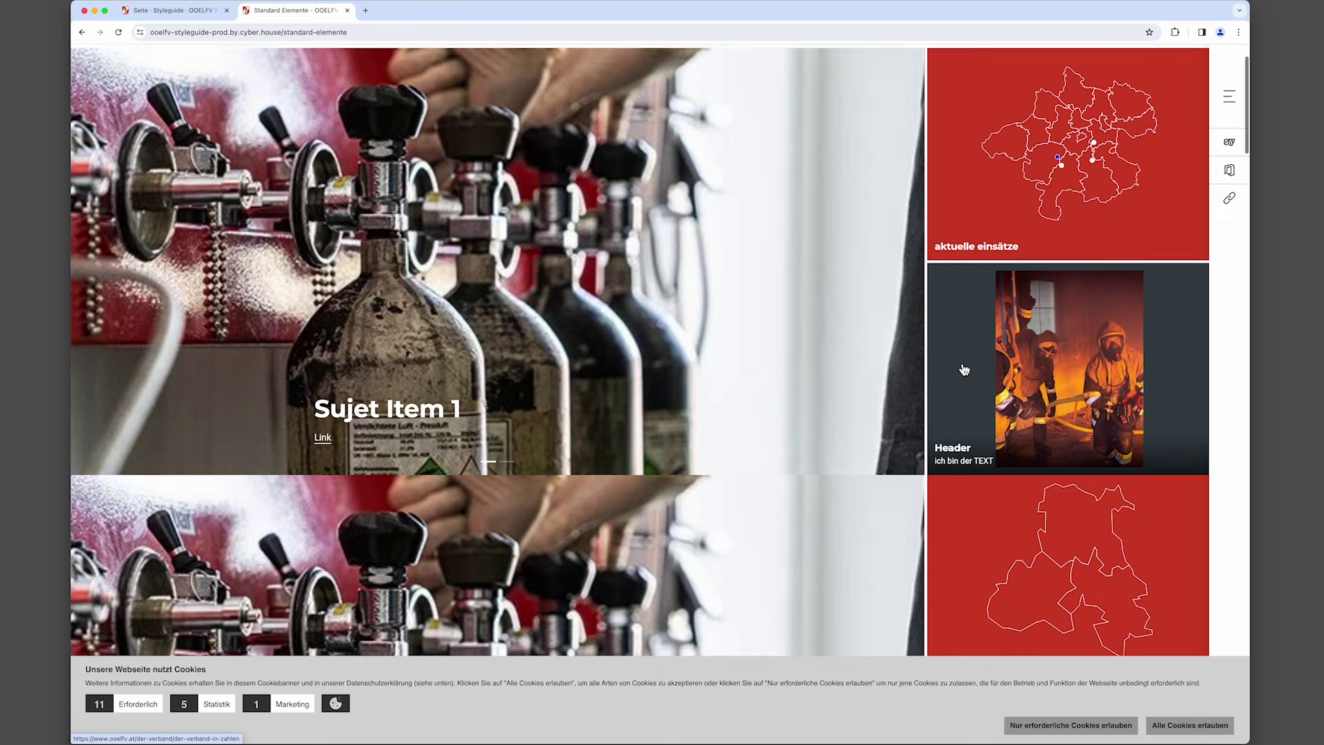
{"action": "scroll", "coordinate": [964, 370], "scroll_direction": "down", "scroll_amount": 3}
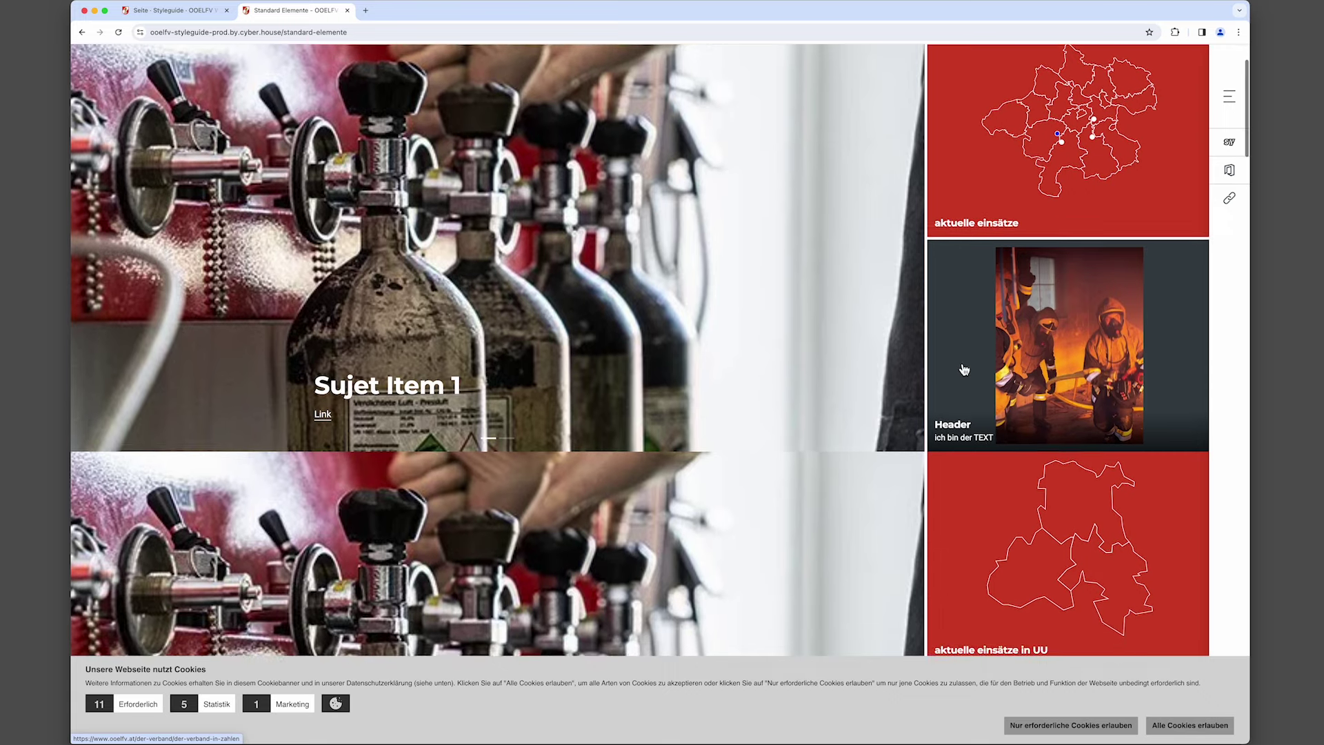
{"action": "scroll", "coordinate": [964, 370], "scroll_direction": "down", "scroll_amount": 5}
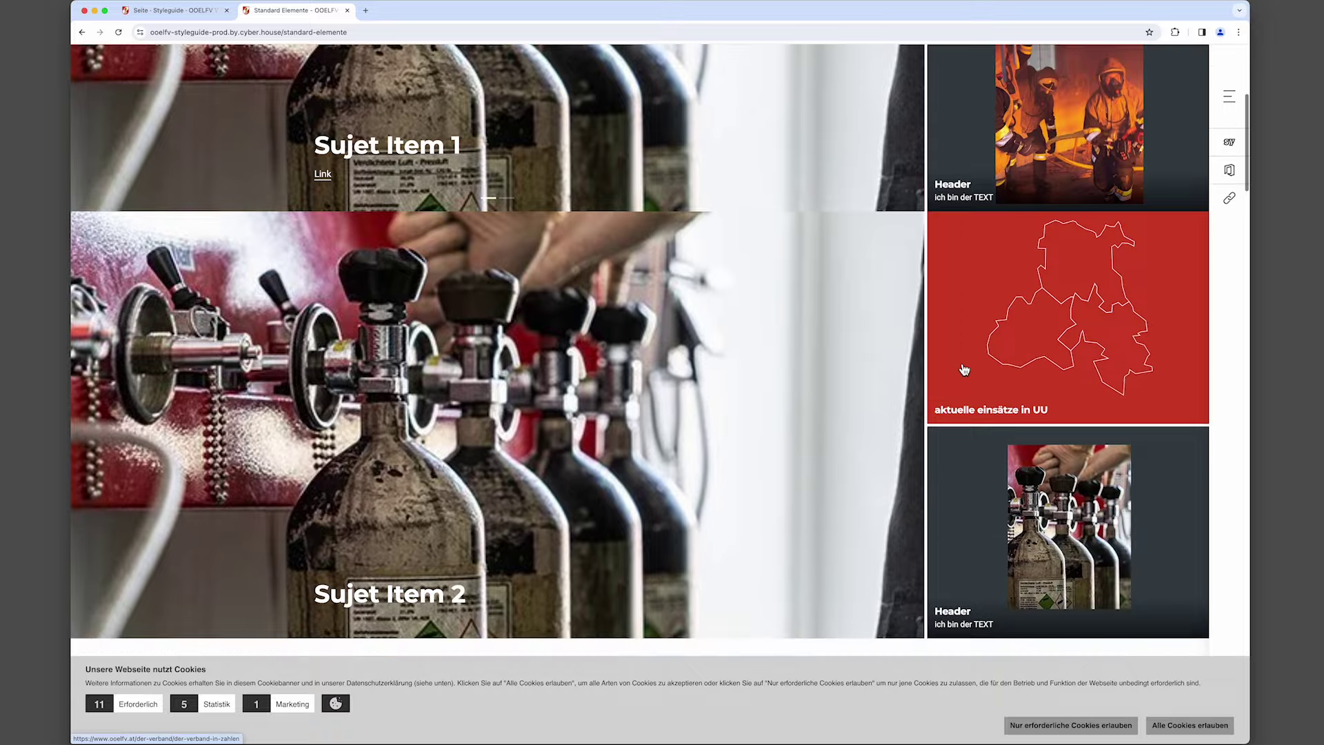
{"action": "scroll", "coordinate": [964, 369], "scroll_direction": "down", "scroll_amount": 1}
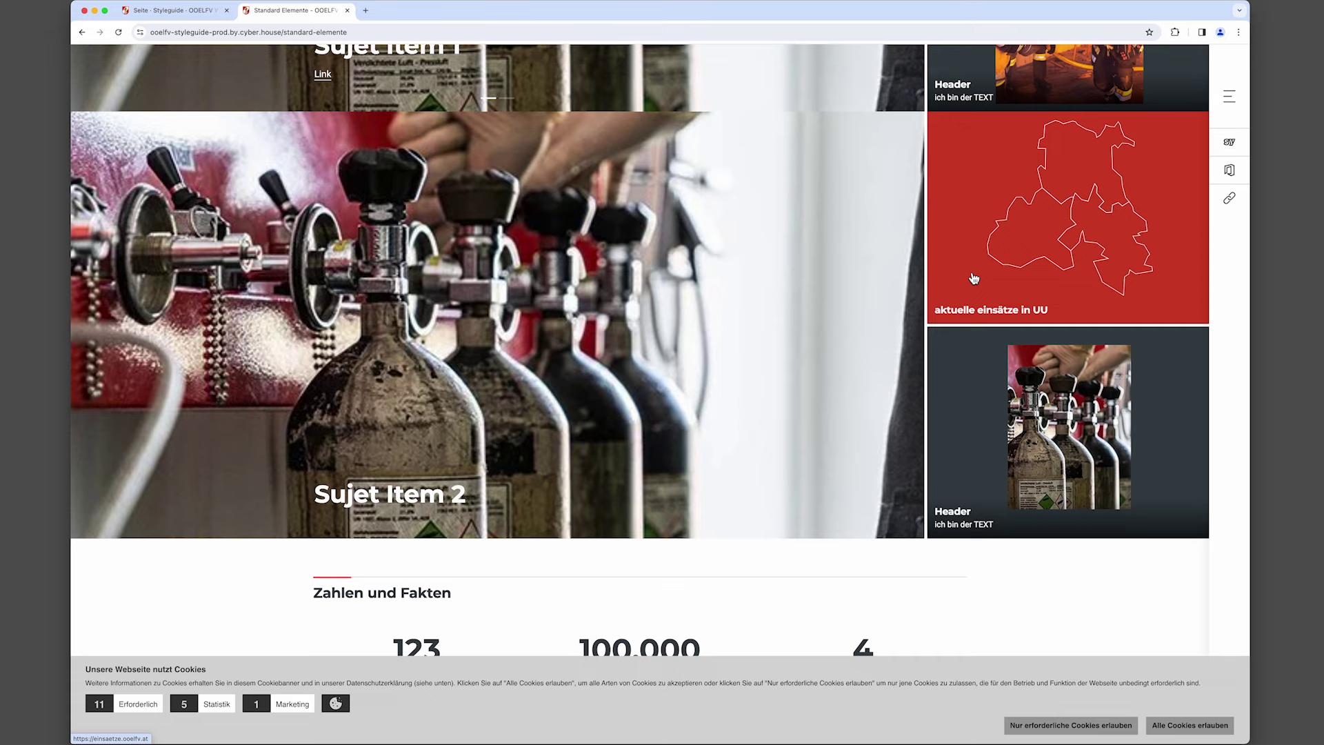
Examine the Zahlen und Fakten elements, highlight the first label in the four-figure version, and view the Table element.
{"action": "scroll", "coordinate": [973, 287], "scroll_direction": "down", "scroll_amount": 1}
{"action": "scroll", "coordinate": [973, 287], "scroll_direction": "down", "scroll_amount": 10}
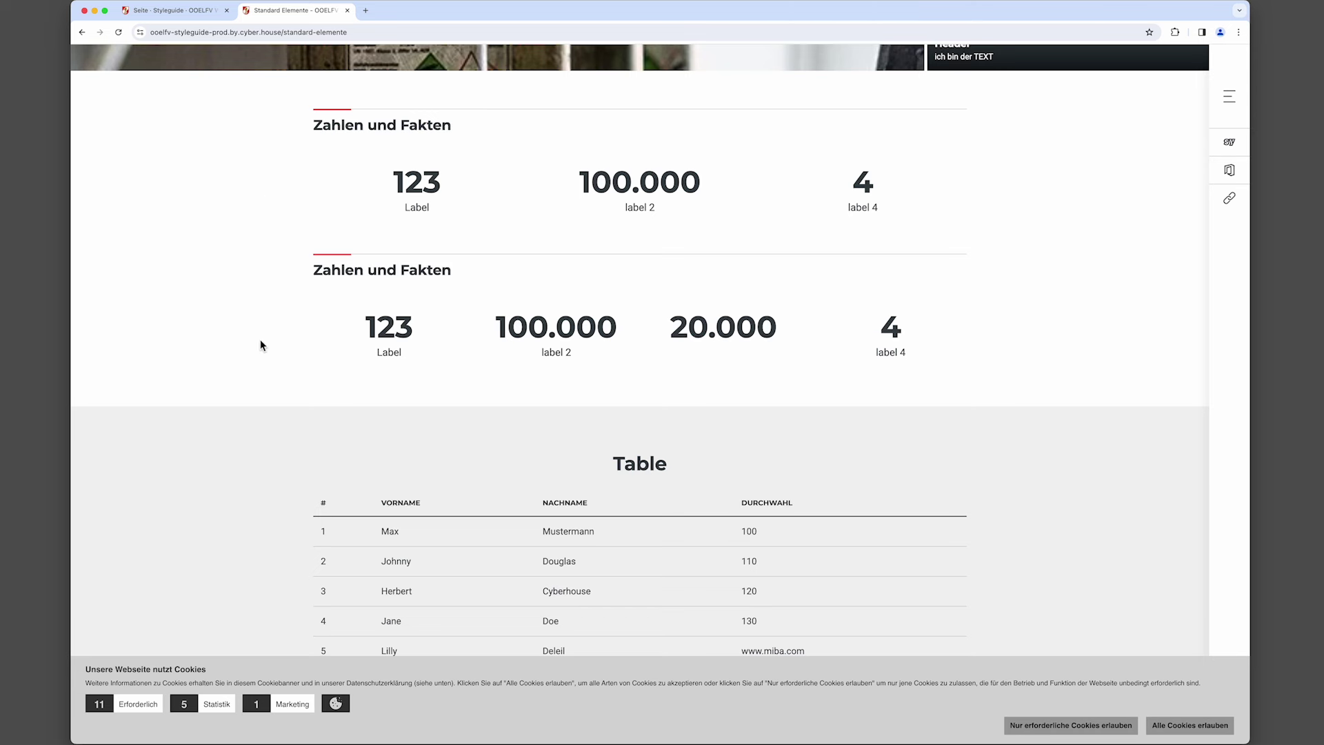
{"action": "left_click", "coordinate": [366, 328]}
{"action": "left_click_drag", "start_coordinate": [366, 329], "coordinate": [405, 358]}
{"action": "scroll", "coordinate": [463, 366], "scroll_direction": "down", "scroll_amount": 5}
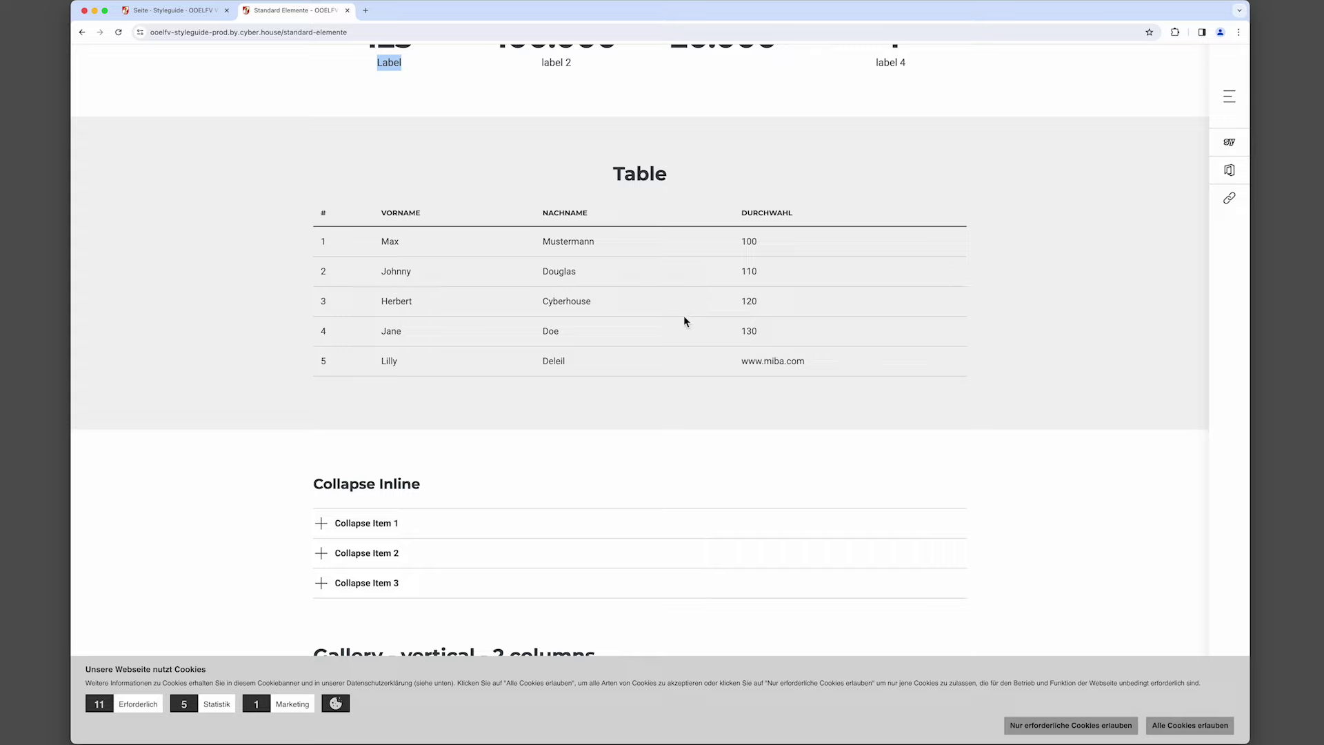
Expand Collapse Items 1, 2 and 3 under Collapse Inline, and highlight the Go somewhere link in item 2.
{"action": "scroll", "coordinate": [686, 319], "scroll_direction": "down", "scroll_amount": 5}
{"action": "scroll", "coordinate": [688, 324], "scroll_direction": "down", "scroll_amount": 2}
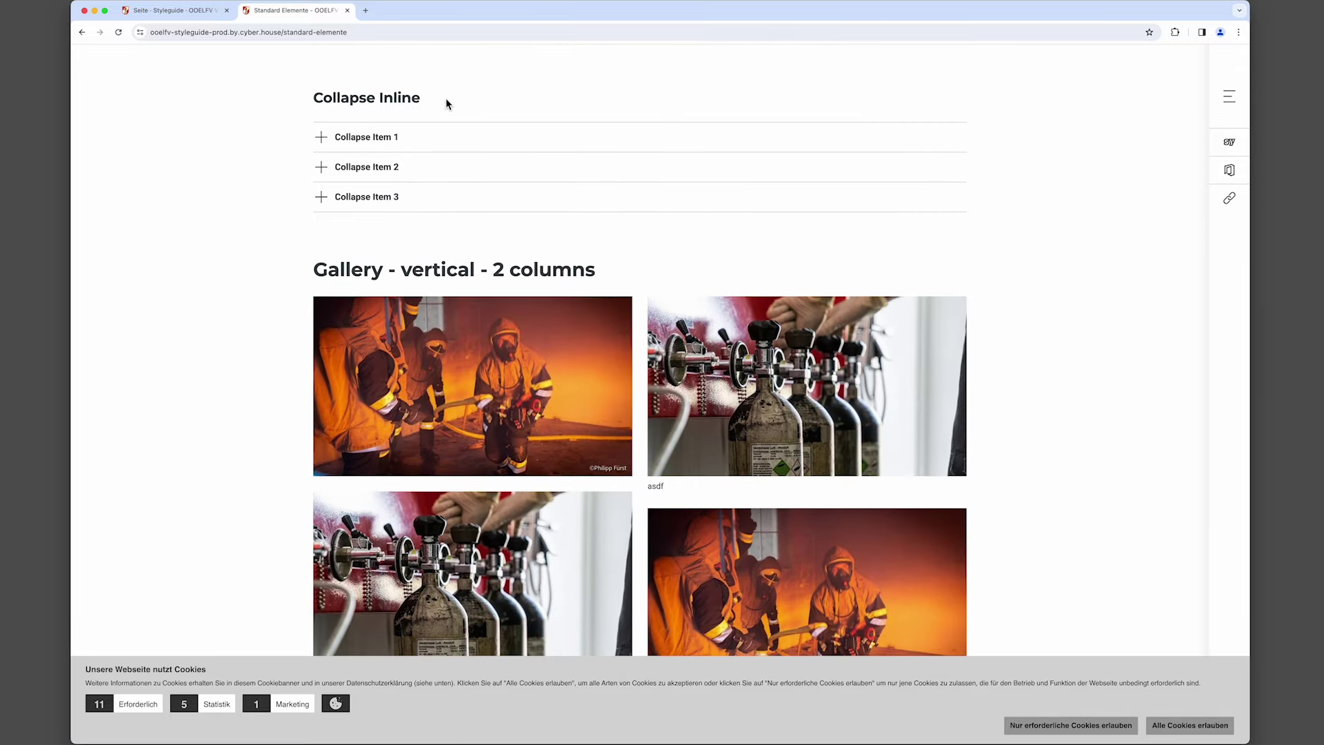
{"action": "left_click", "coordinate": [327, 141]}
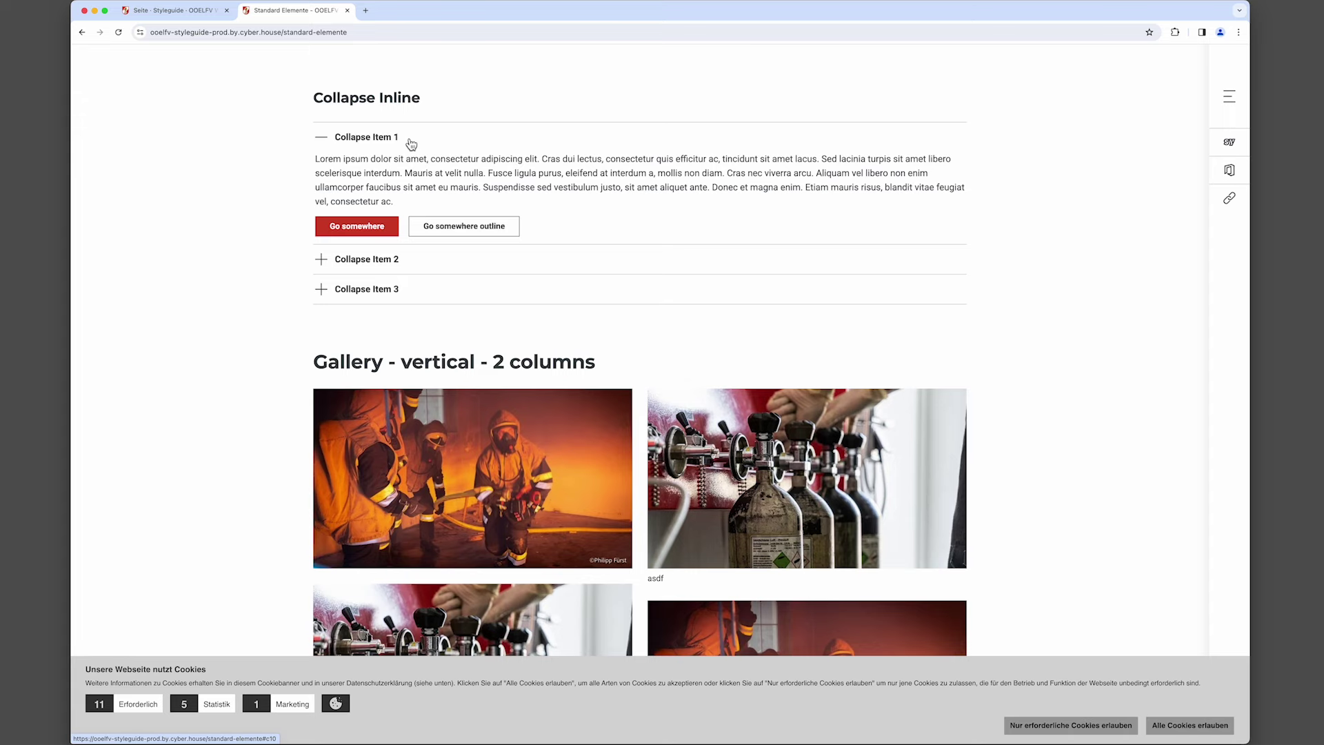
{"action": "left_click", "coordinate": [344, 260]}
{"action": "left_click", "coordinate": [321, 374]}
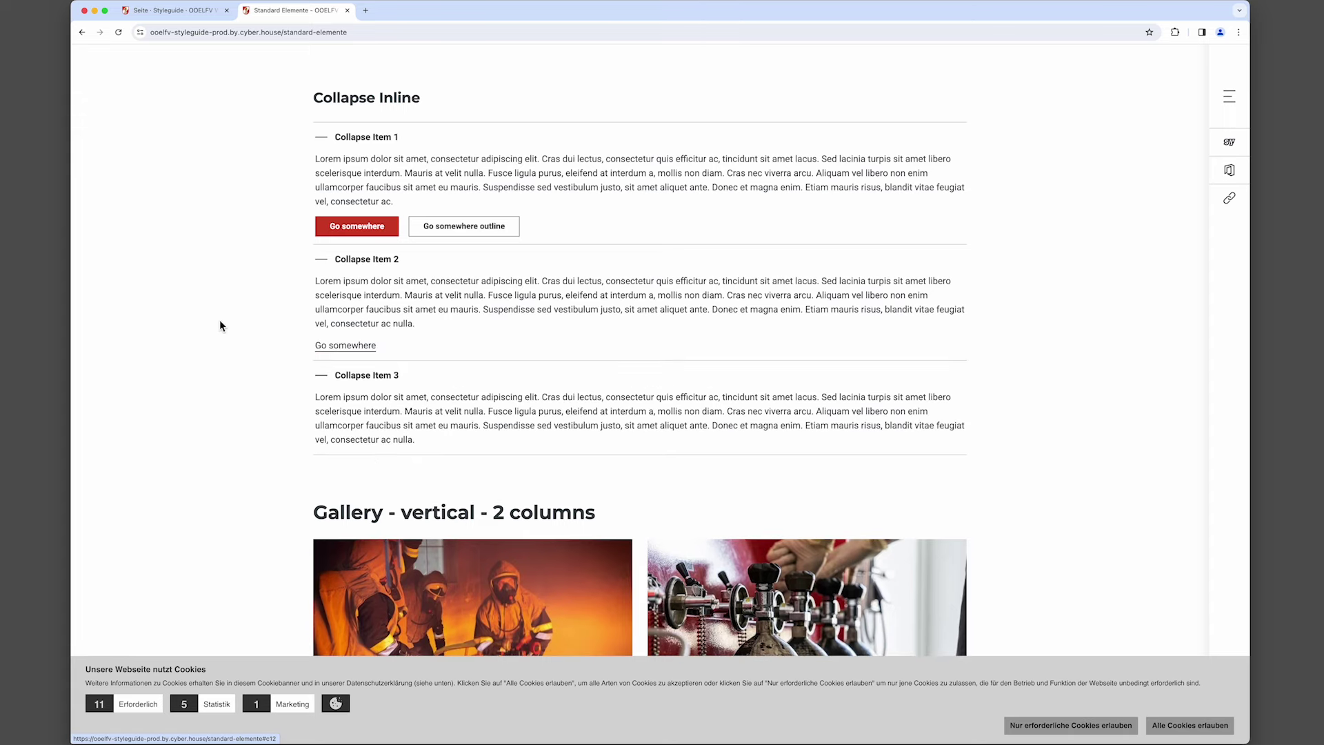
{"action": "scroll", "coordinate": [224, 328], "scroll_direction": "down", "scroll_amount": 2}
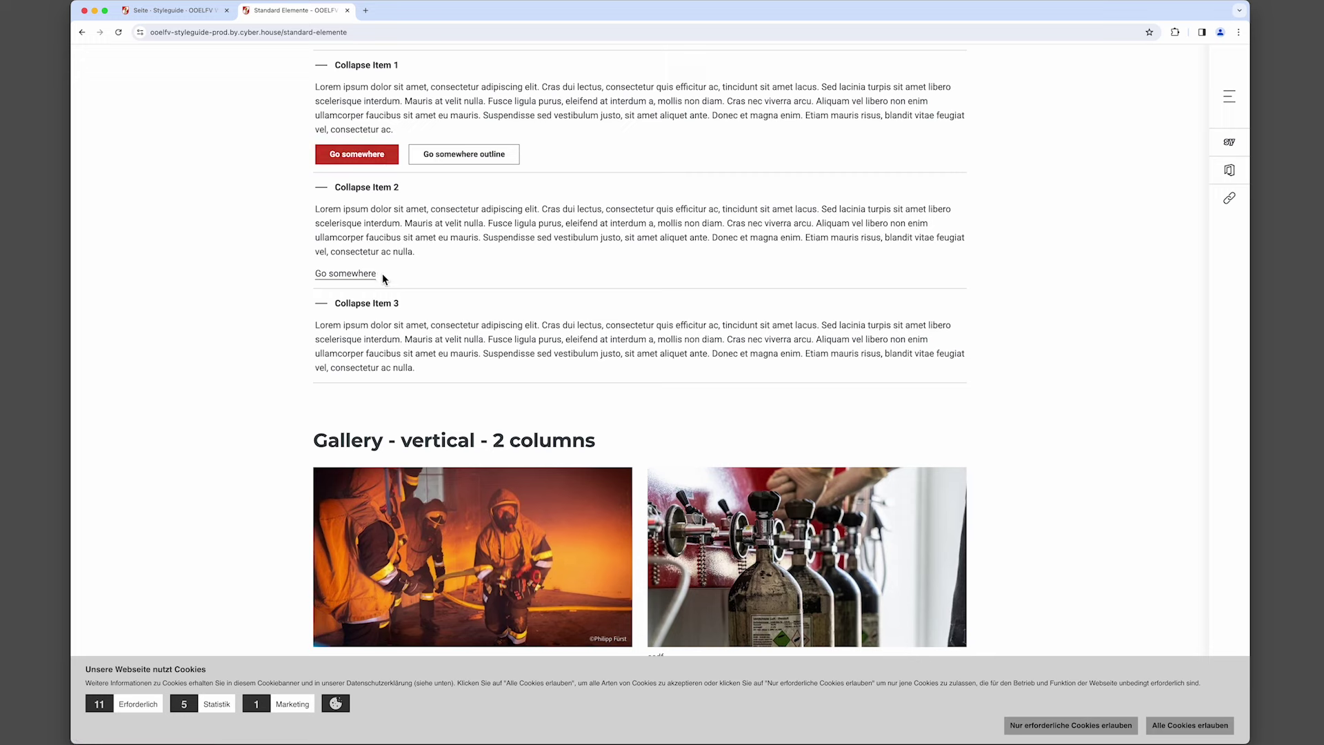
{"action": "left_click_drag", "start_coordinate": [382, 276], "coordinate": [307, 275]}
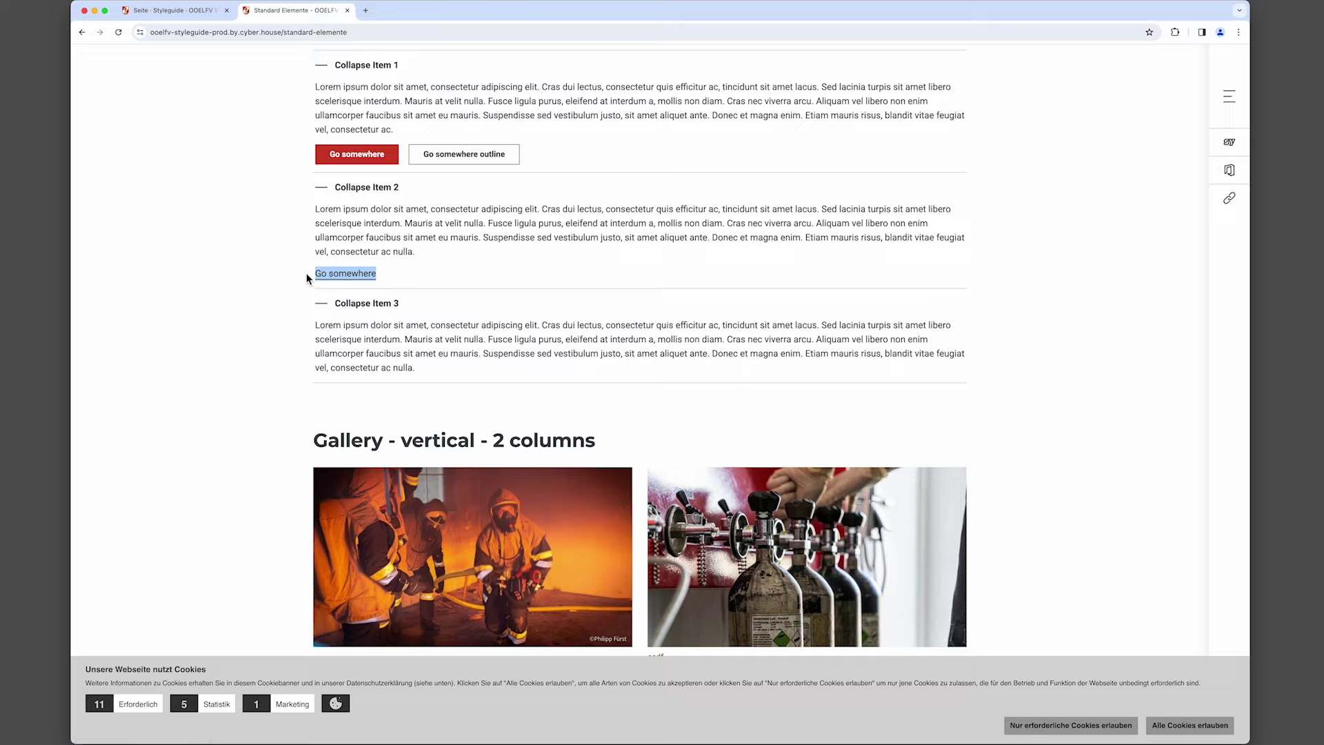
Examine the vertical two-column gallery, the horizontal three-column gallery and the History timeline.
{"action": "scroll", "coordinate": [288, 279], "scroll_direction": "down", "scroll_amount": 2}
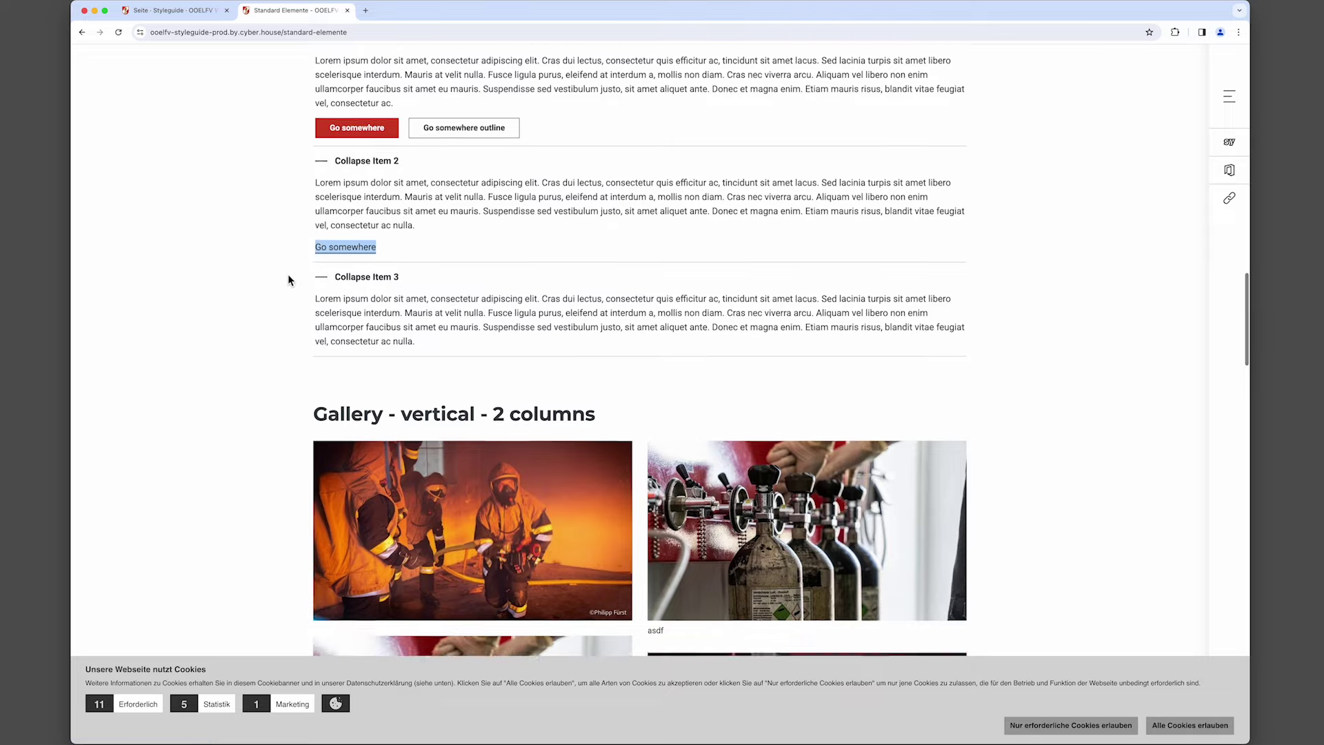
{"action": "scroll", "coordinate": [277, 327], "scroll_direction": "down", "scroll_amount": 5}
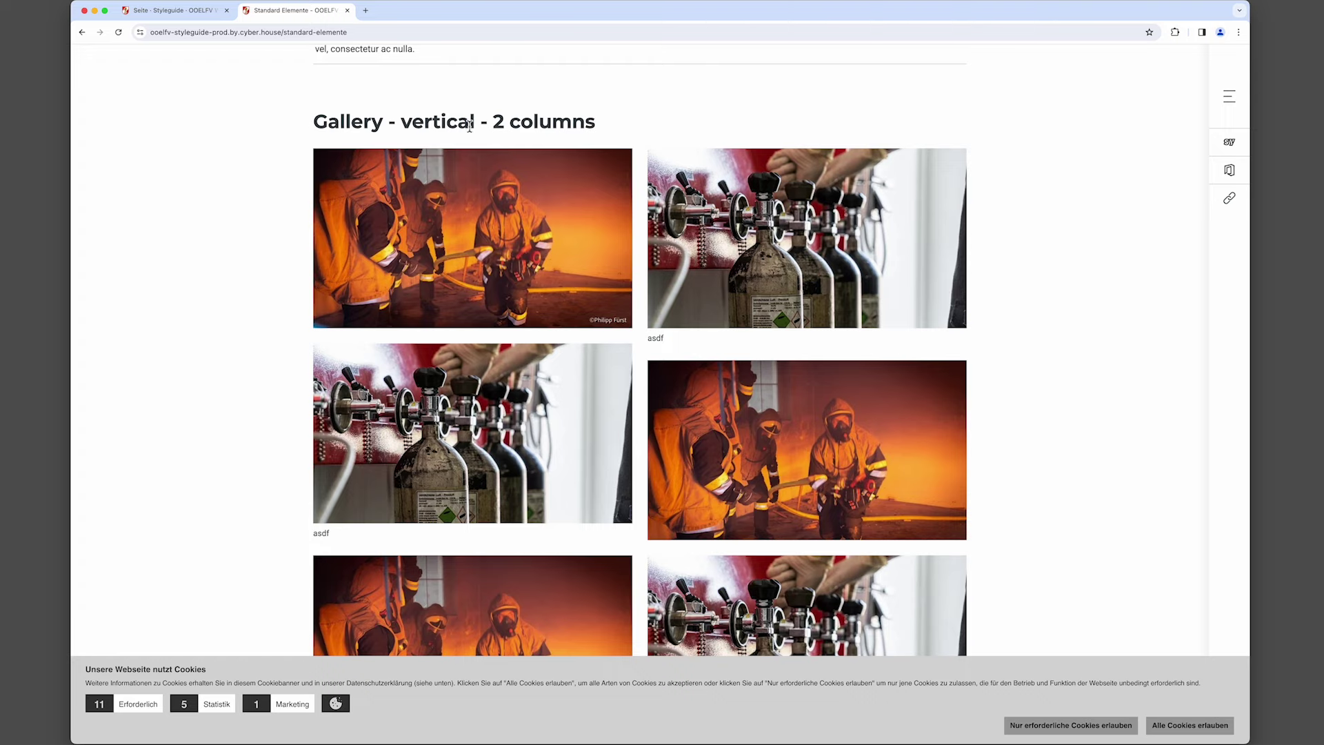
{"action": "scroll", "coordinate": [553, 204], "scroll_direction": "down", "scroll_amount": 15}
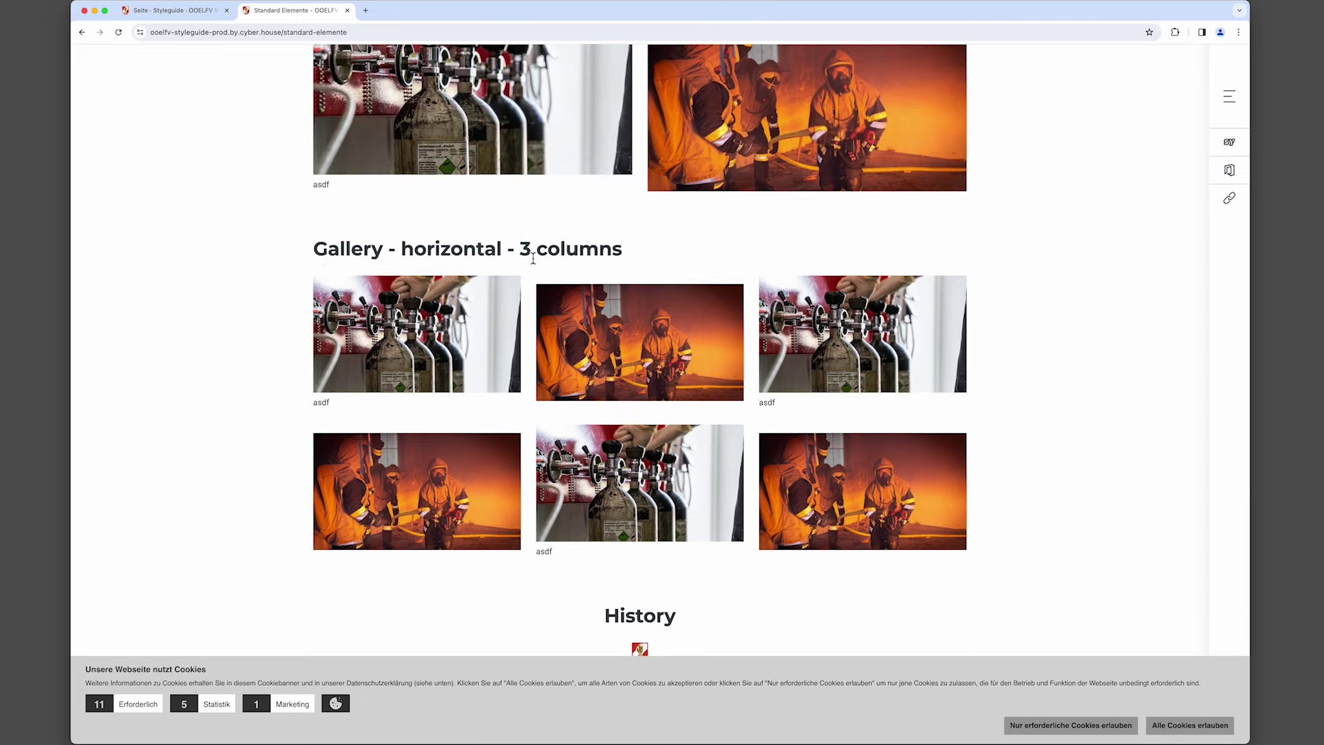
{"action": "scroll", "coordinate": [533, 258], "scroll_direction": "down", "scroll_amount": 8}
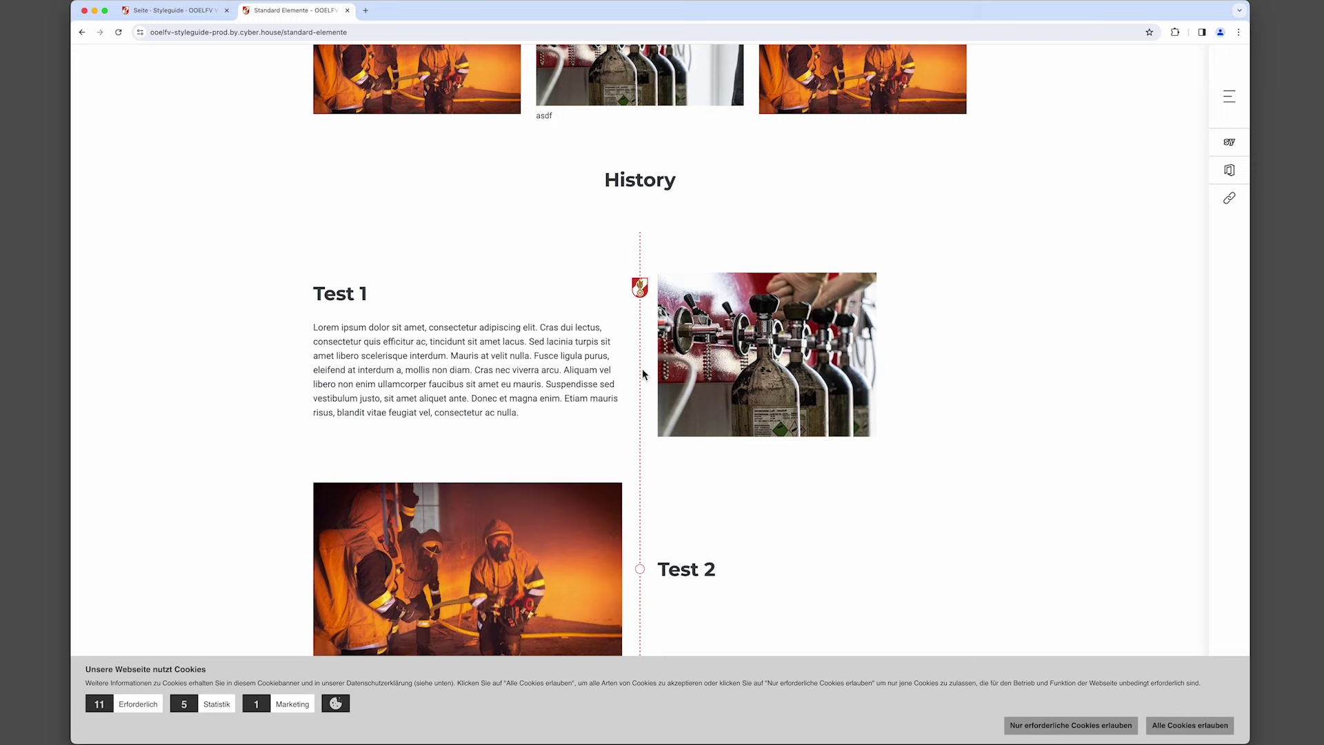
{"action": "scroll", "coordinate": [573, 443], "scroll_direction": "down", "scroll_amount": 3}
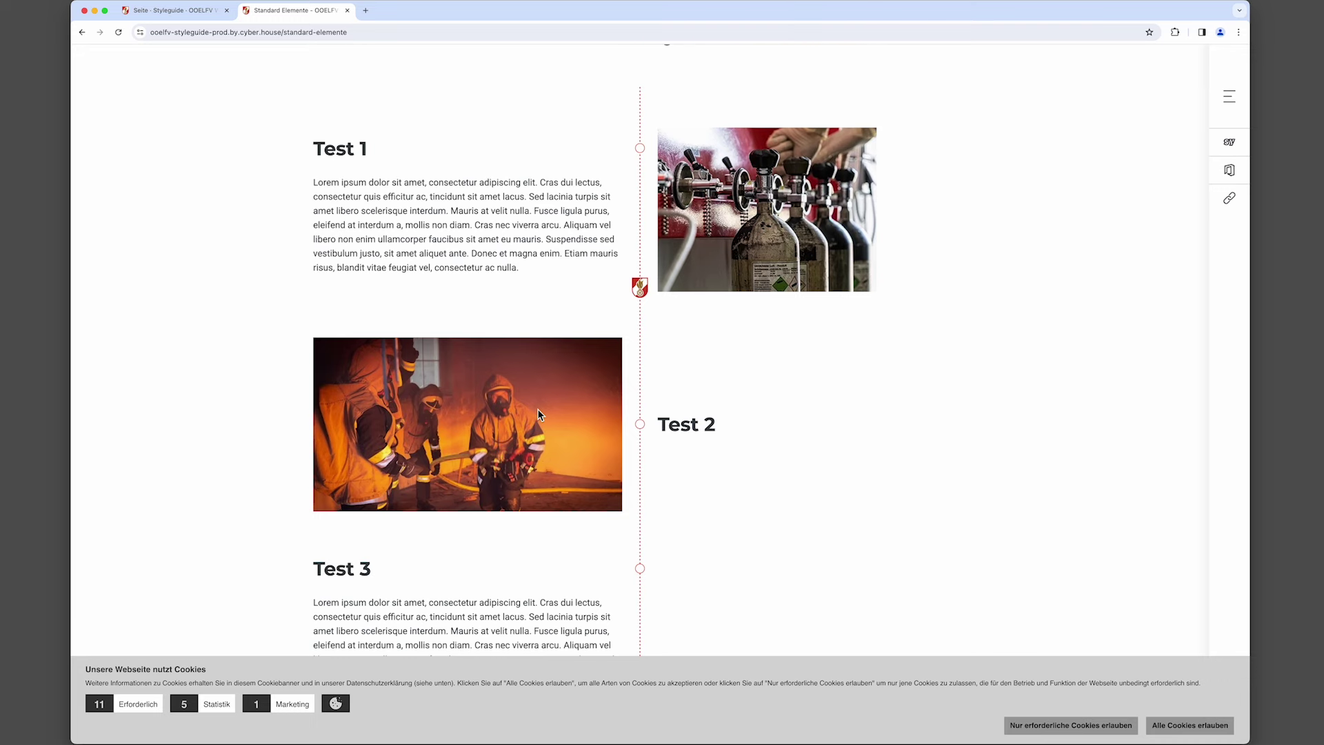
{"action": "scroll", "coordinate": [539, 413], "scroll_direction": "down", "scroll_amount": 6}
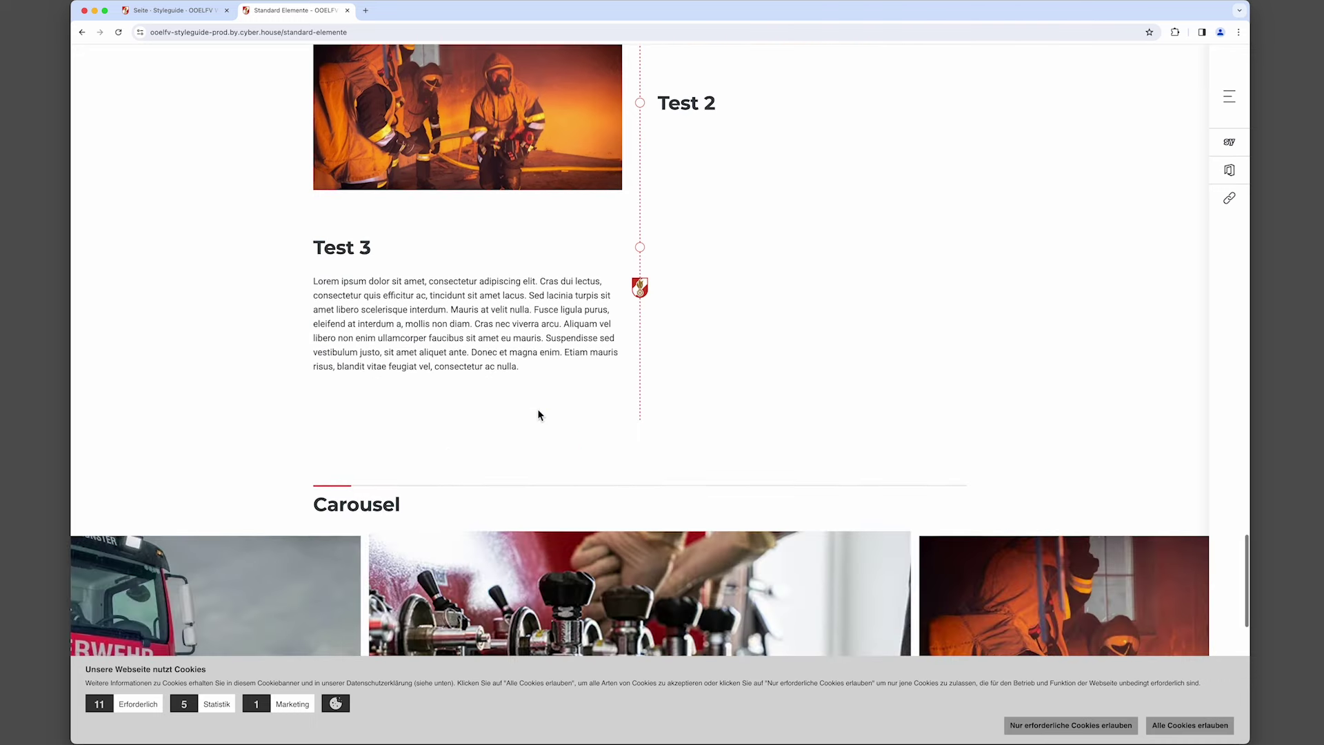
Advance the Carousel element through its three slides twice, ending on the first slide.
{"action": "scroll", "coordinate": [539, 413], "scroll_direction": "down", "scroll_amount": 6}
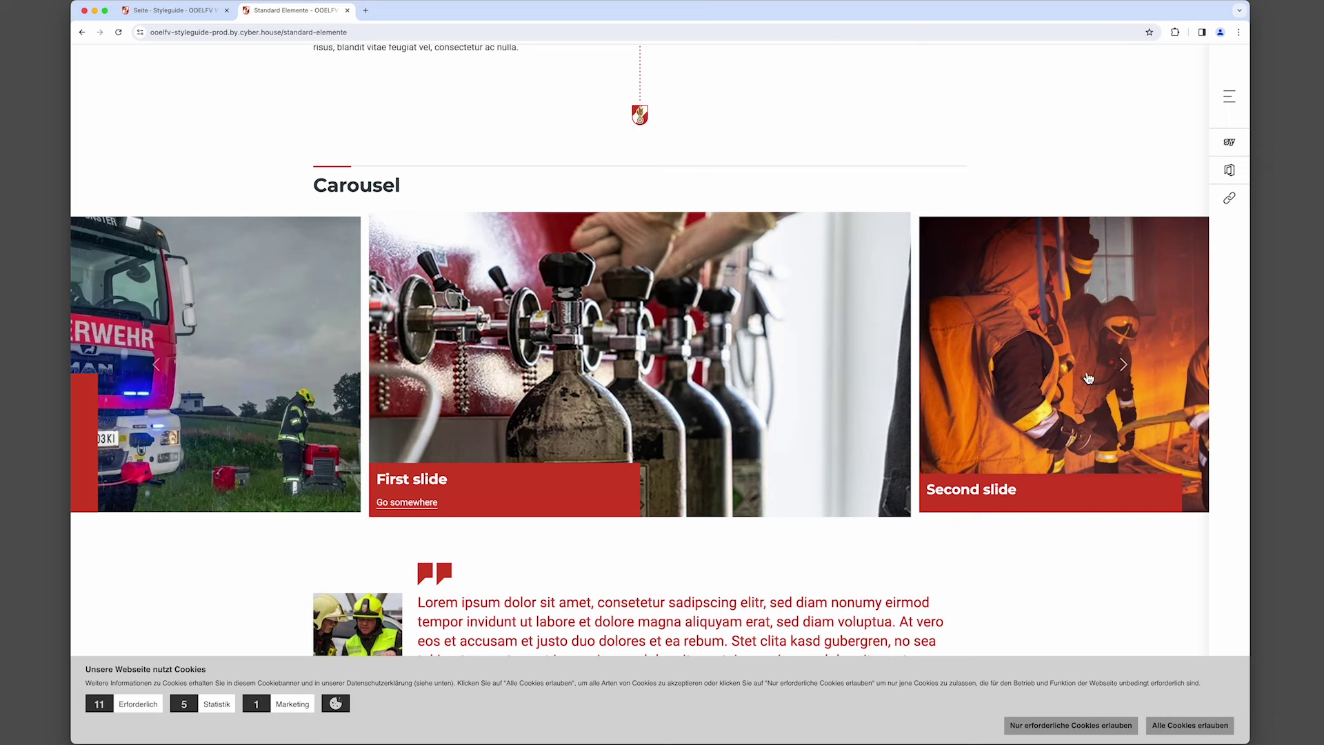
{"action": "left_click", "coordinate": [1126, 365]}
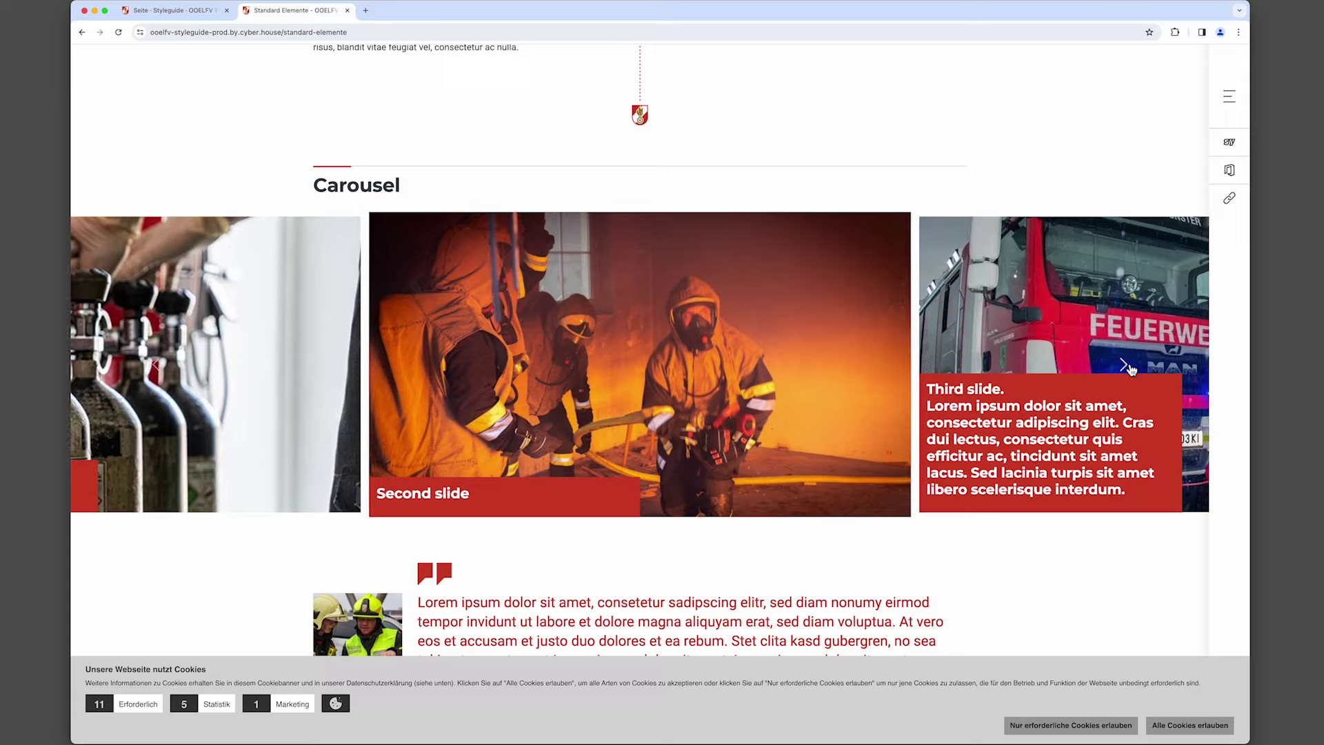
{"action": "left_click", "coordinate": [1125, 366]}
{"action": "left_click", "coordinate": [1126, 366]}
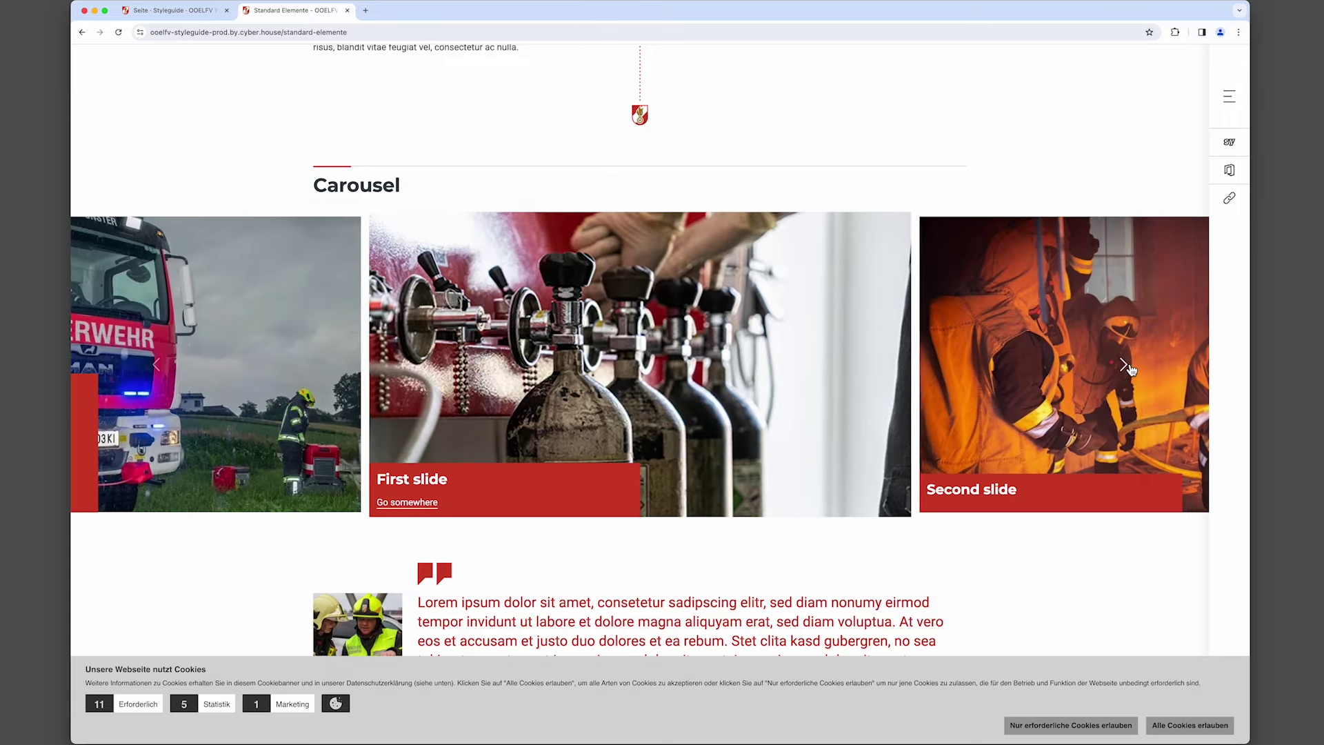
{"action": "left_click", "coordinate": [1126, 366]}
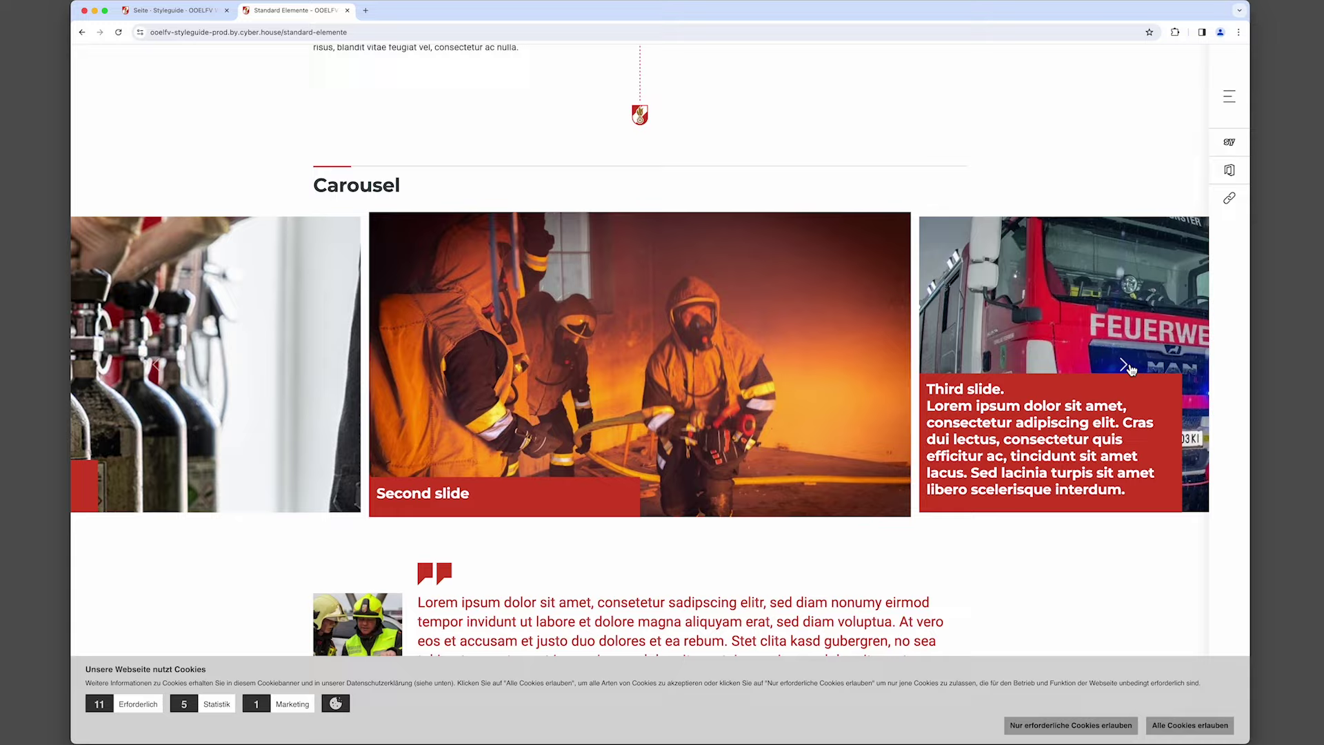
{"action": "left_click", "coordinate": [1126, 366]}
{"action": "left_click", "coordinate": [1126, 366]}
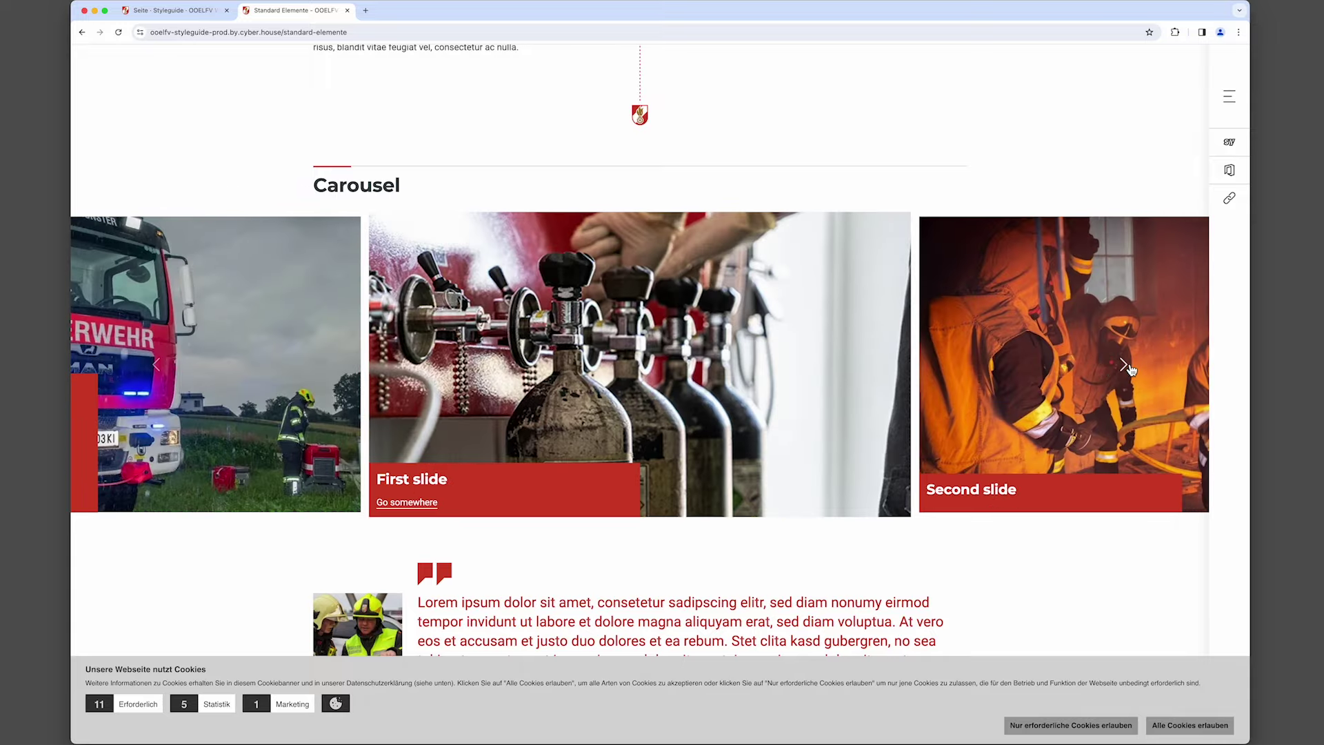
Examine the quote element and the Partner Slider, highlighting the whole quote text and clearing the selection again.
{"action": "scroll", "coordinate": [1001, 480], "scroll_direction": "down", "scroll_amount": 3}
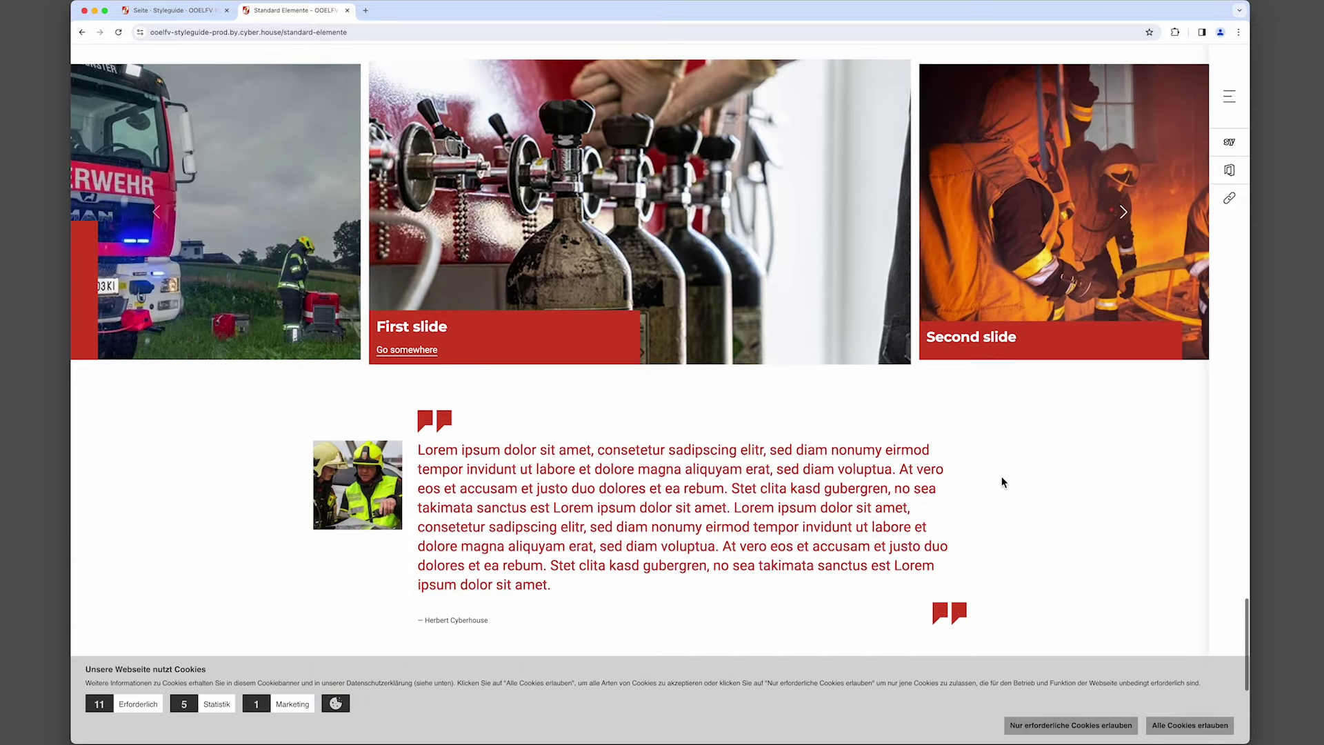
{"action": "scroll", "coordinate": [1003, 482], "scroll_direction": "down", "scroll_amount": 5}
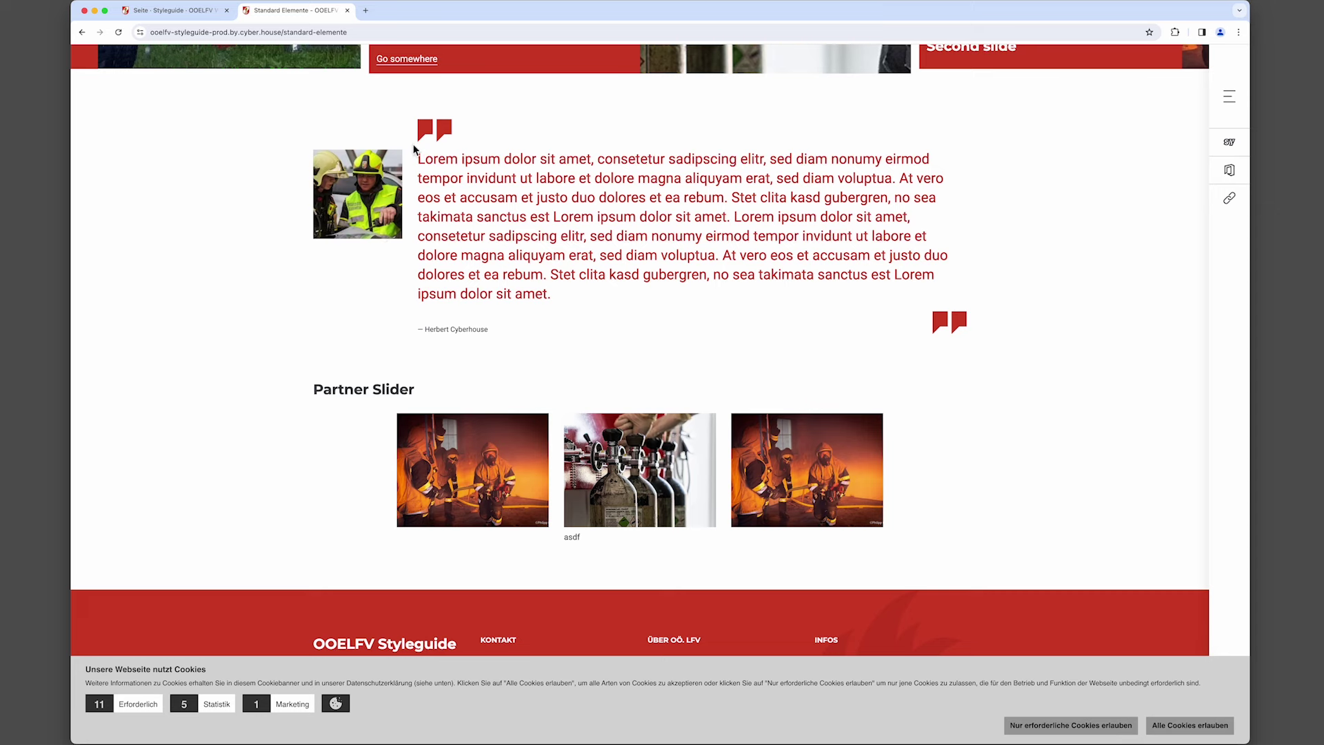
{"action": "left_click_drag", "start_coordinate": [418, 159], "coordinate": [562, 297]}
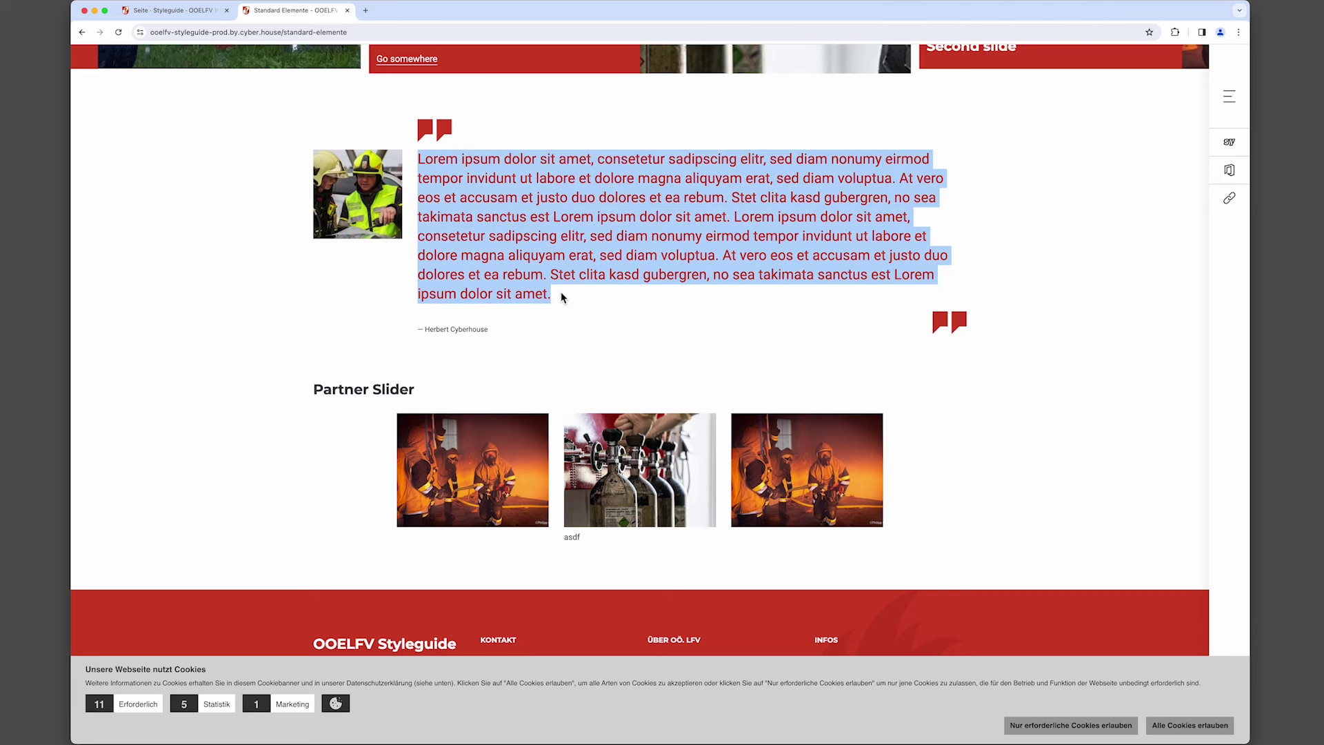
{"action": "left_click", "coordinate": [427, 332]}
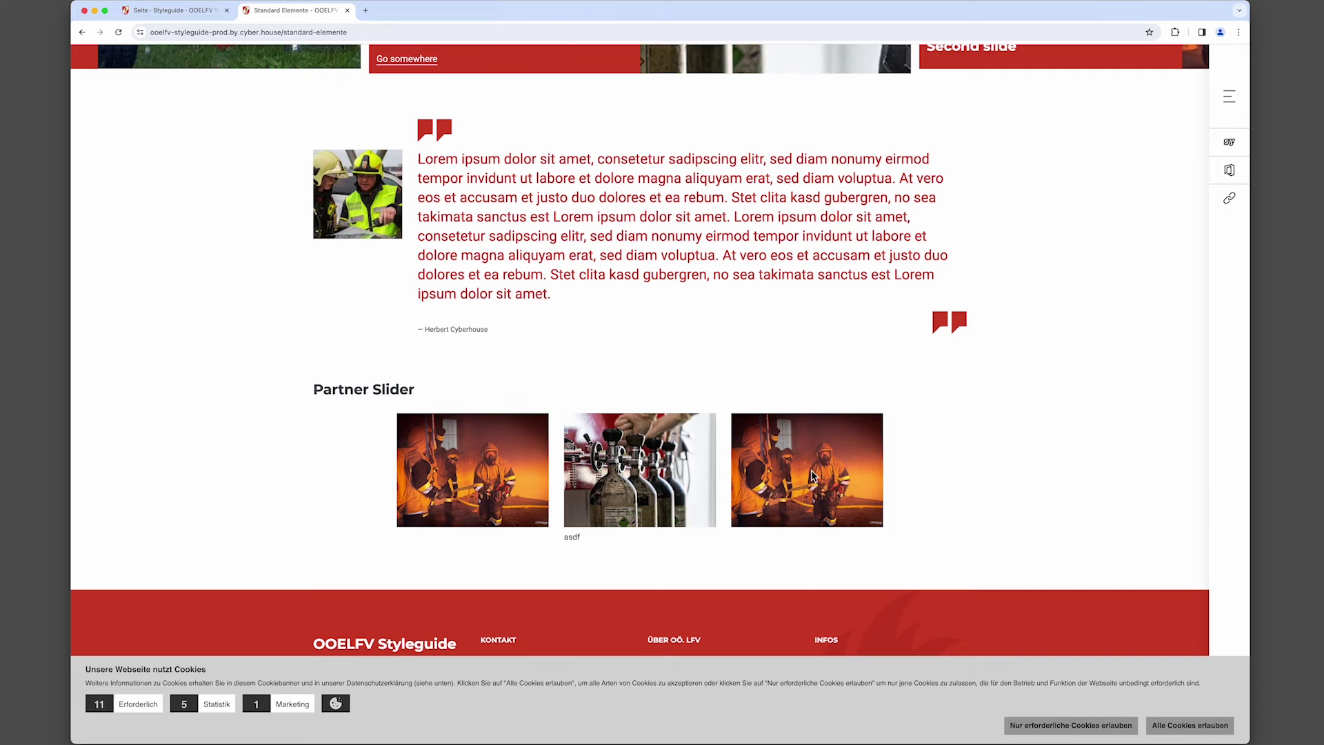
{"action": "scroll", "coordinate": [811, 472], "scroll_direction": "down", "scroll_amount": 2}
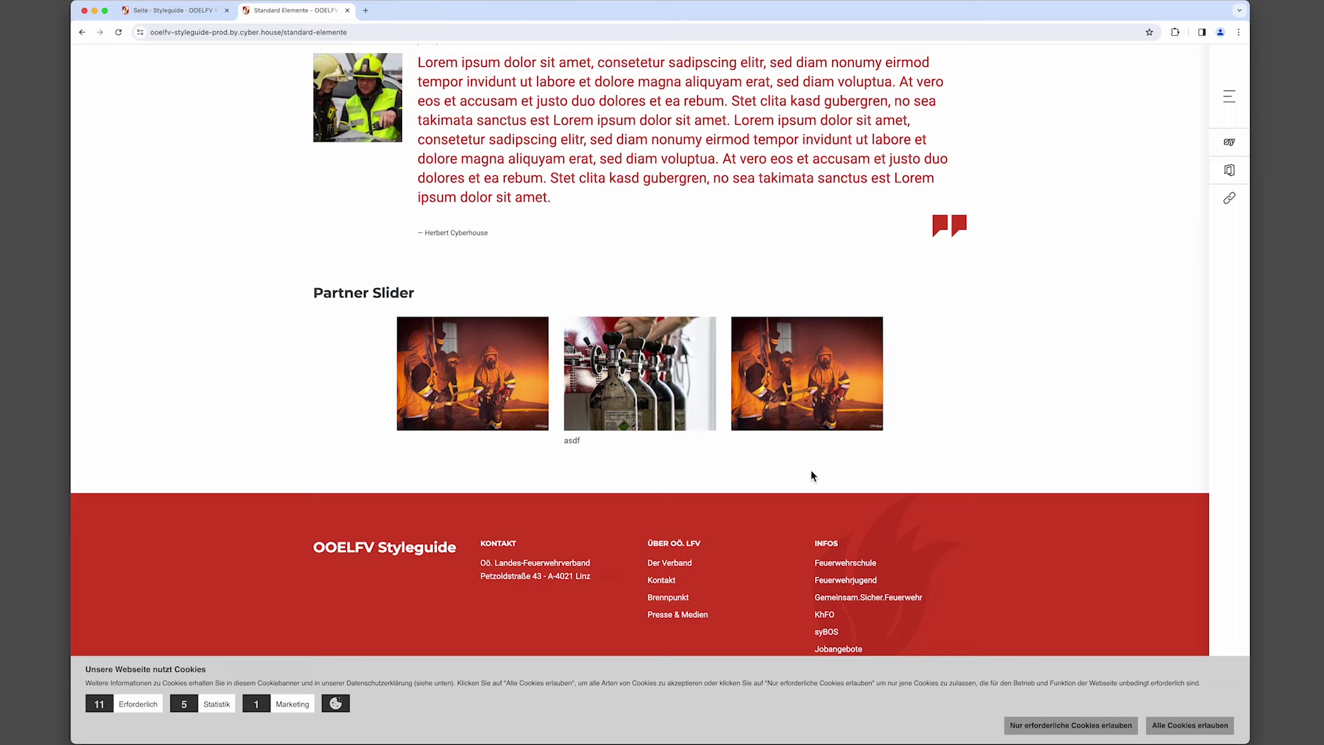
Return to the start of the page and open the Spezielle Elemente subpage of Content.
{"action": "scroll", "coordinate": [811, 470], "scroll_direction": "up", "scroll_amount": 15}
{"action": "left_click", "coordinate": [753, 100]}
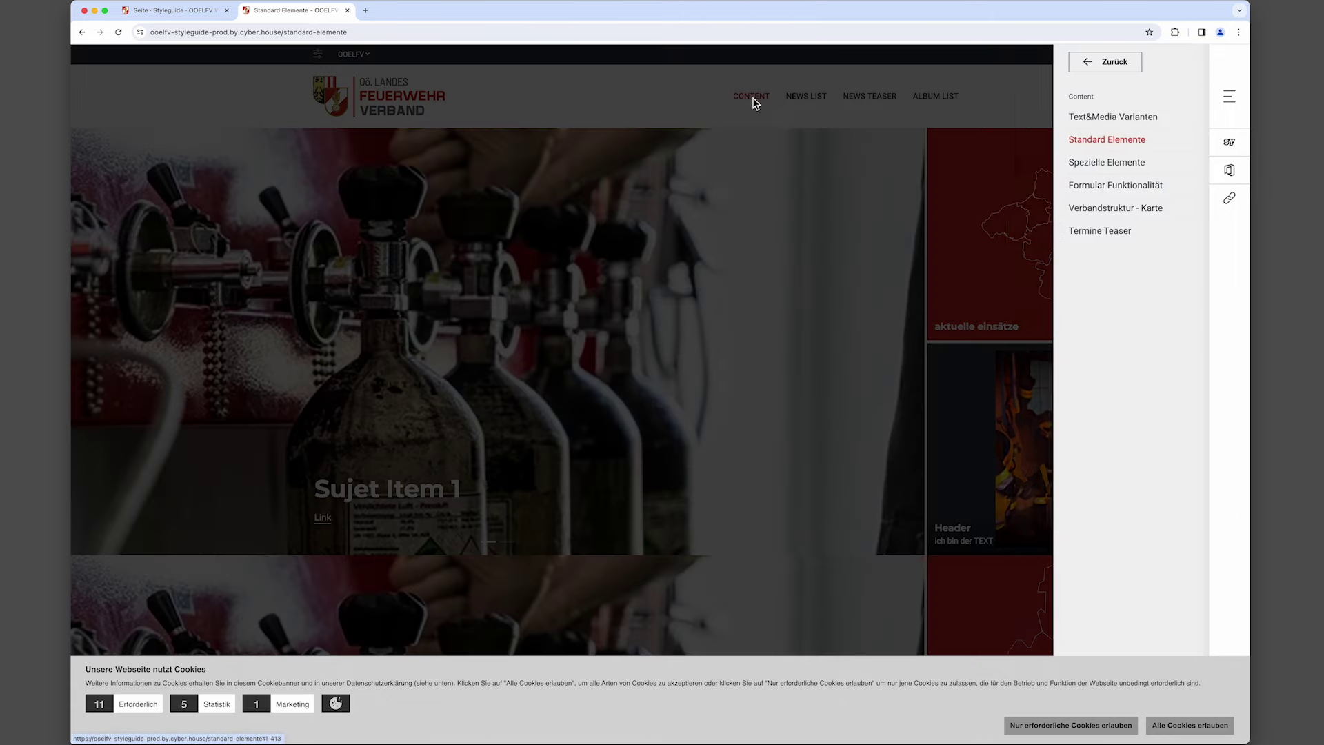
{"action": "left_click", "coordinate": [1081, 169]}
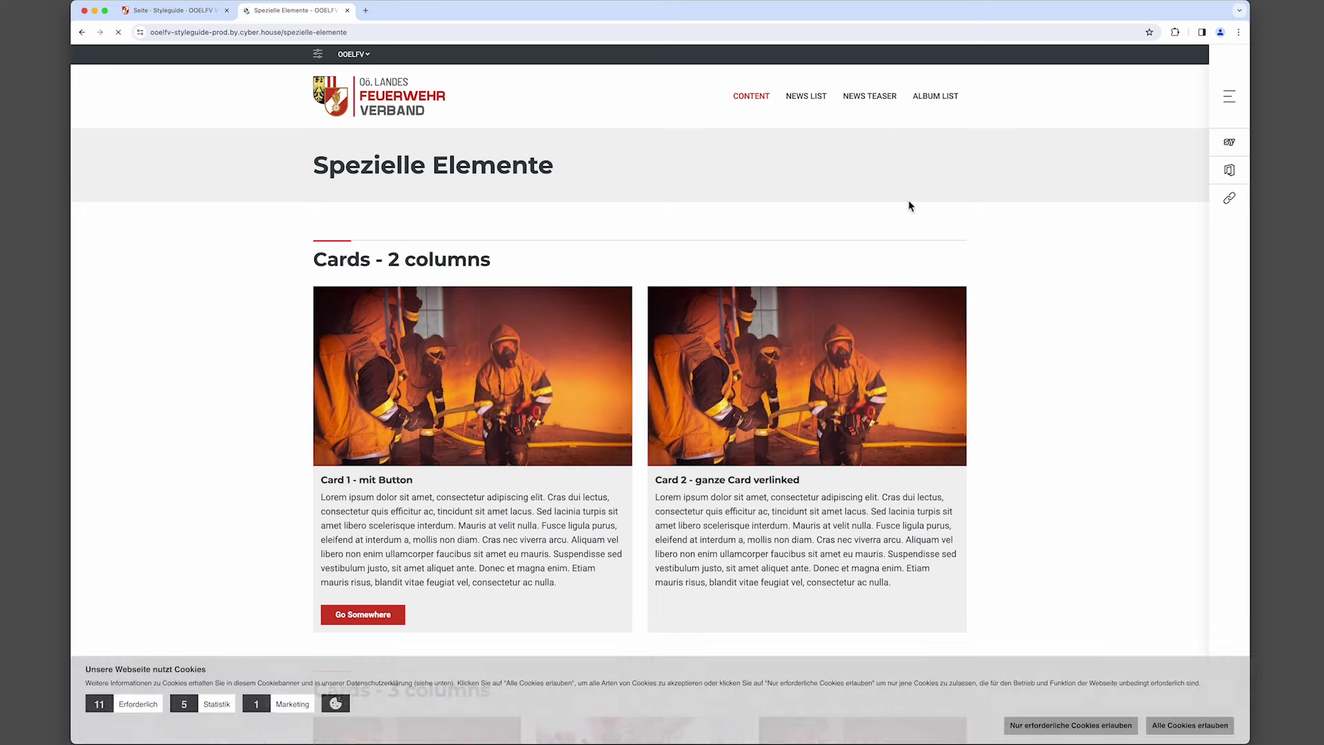
Examine the two-column and three-column Cards elements, highlighting the title "Card 1 - mit Button" in the two-column version.
{"action": "scroll", "coordinate": [370, 342], "scroll_direction": "down", "scroll_amount": 2}
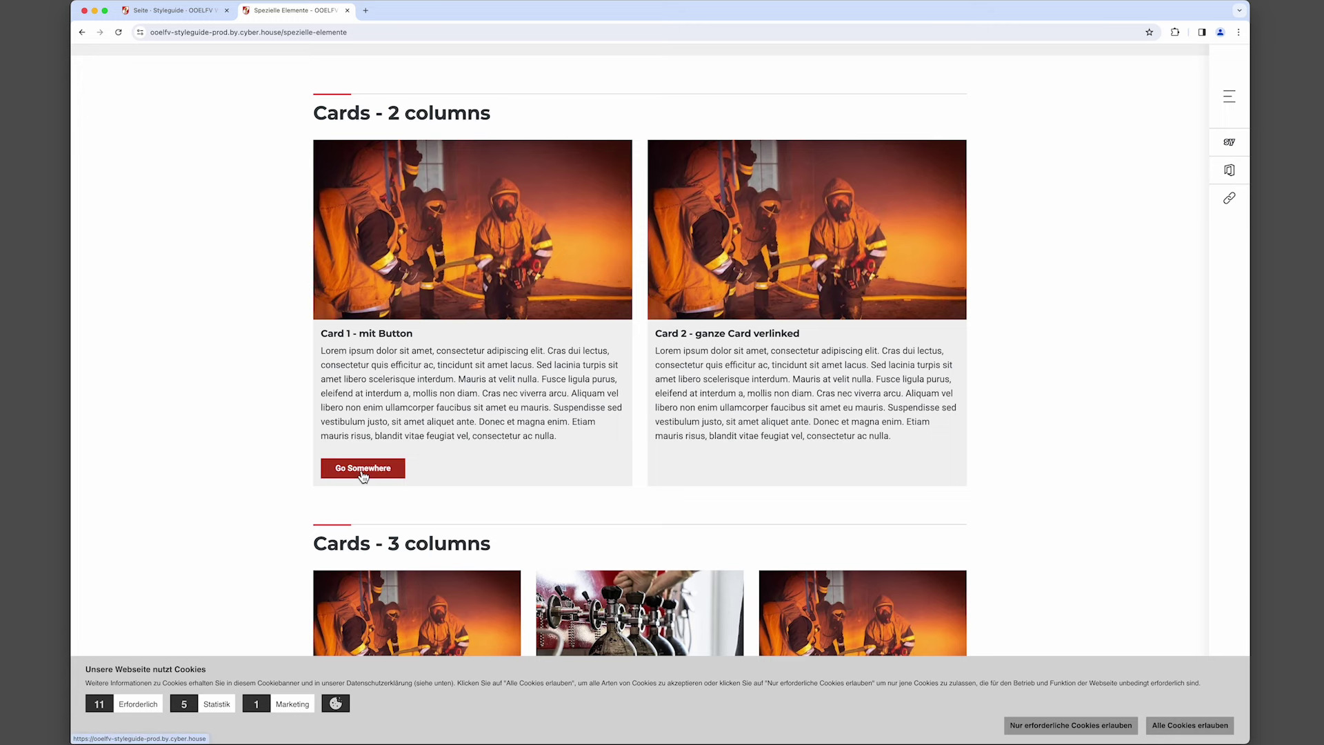
{"action": "scroll", "coordinate": [362, 414], "scroll_direction": "down", "scroll_amount": 1}
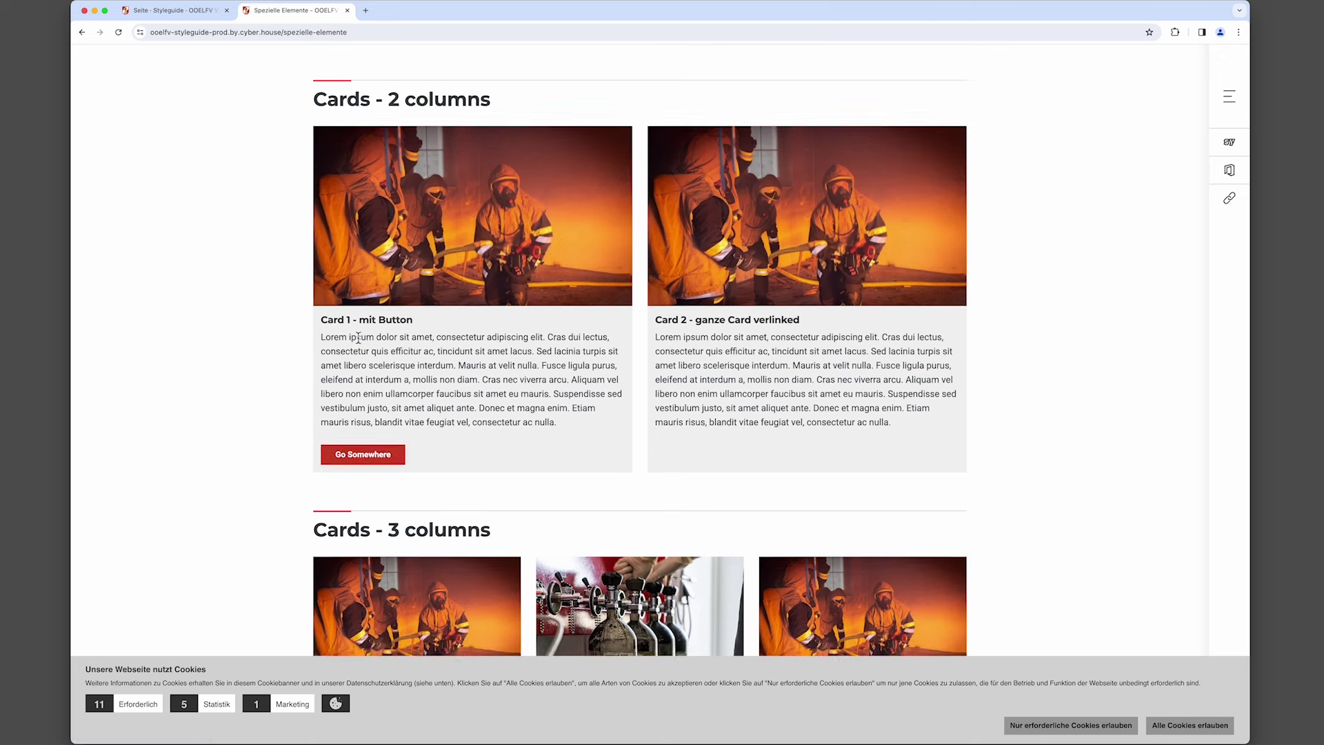
{"action": "left_click_drag", "start_coordinate": [323, 322], "coordinate": [413, 323]}
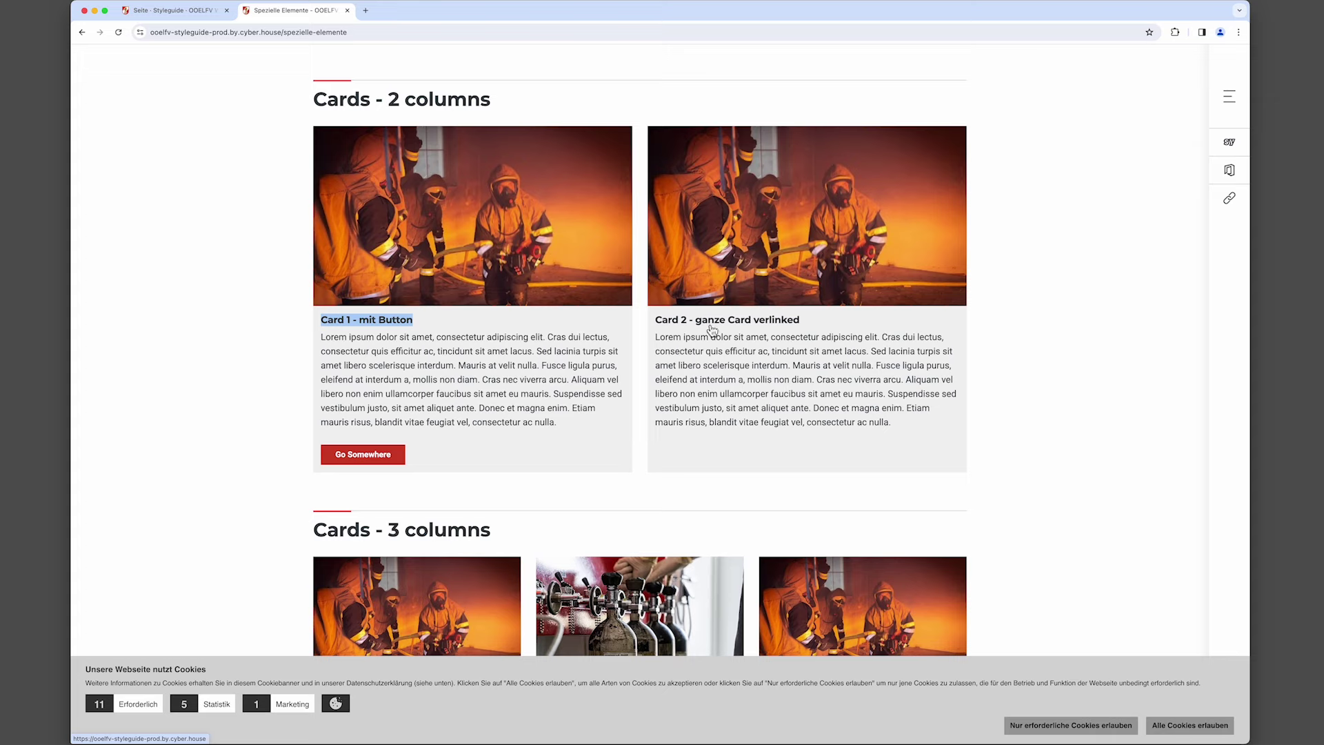
{"action": "scroll", "coordinate": [754, 456], "scroll_direction": "down", "scroll_amount": 4}
{"action": "scroll", "coordinate": [752, 451], "scroll_direction": "down", "scroll_amount": 1}
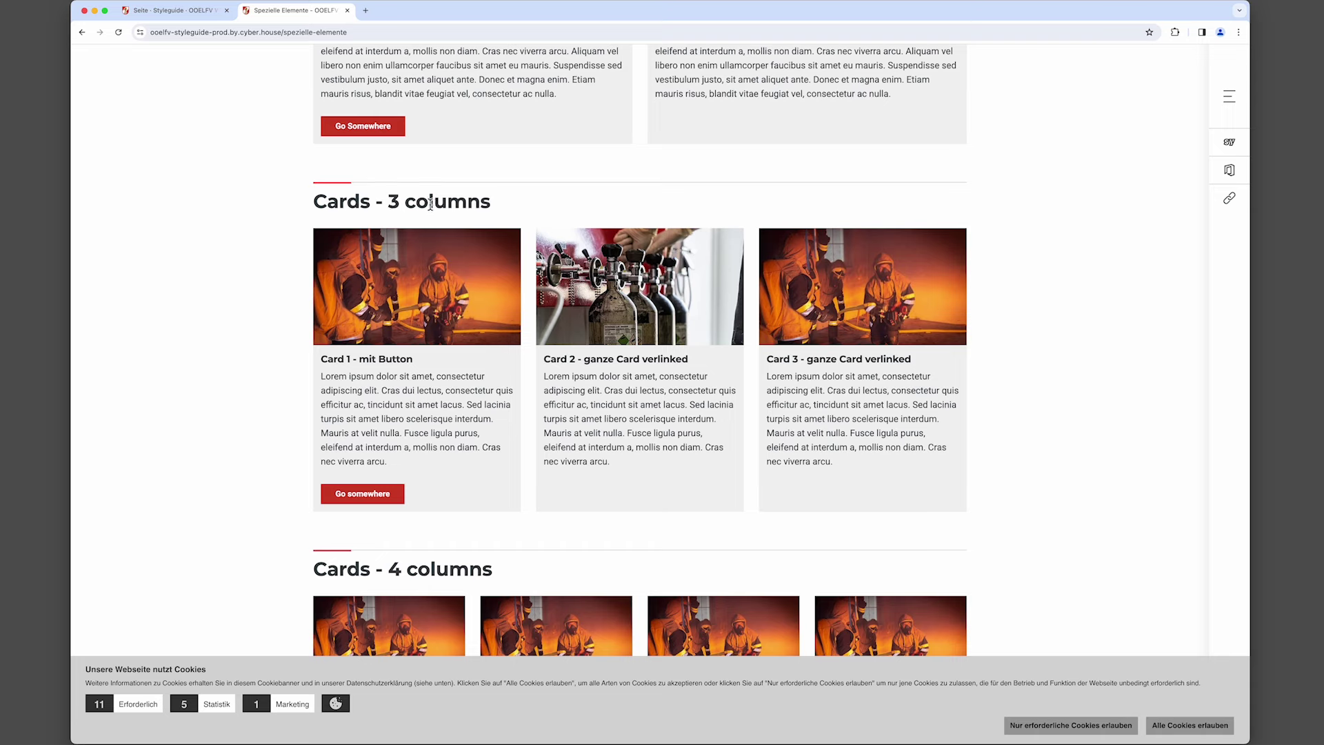
Examine the four-column Cards element, highlighting the words "4 columns" in its heading.
{"action": "scroll", "coordinate": [486, 334], "scroll_direction": "down", "scroll_amount": 3}
{"action": "scroll", "coordinate": [487, 334], "scroll_direction": "down", "scroll_amount": 2}
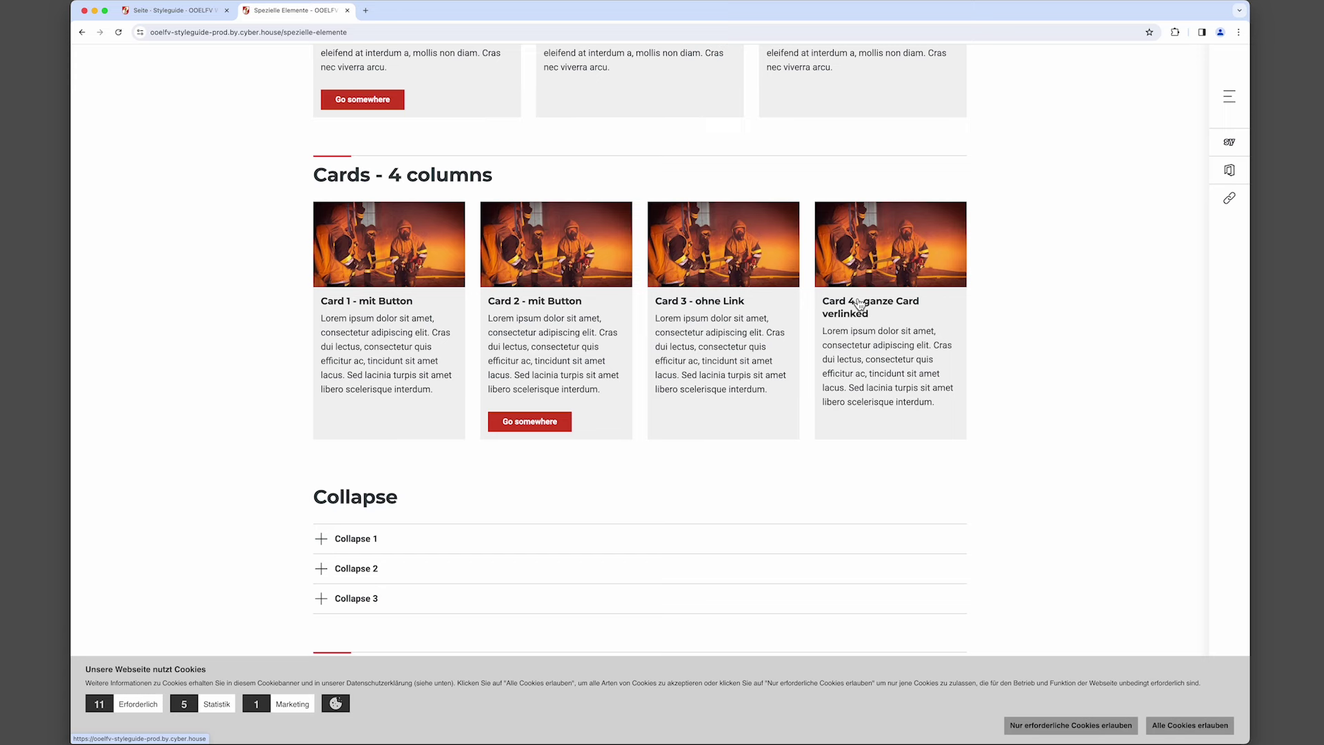
{"action": "left_click", "coordinate": [394, 177]}
{"action": "left_click_drag", "start_coordinate": [394, 178], "coordinate": [499, 176]}
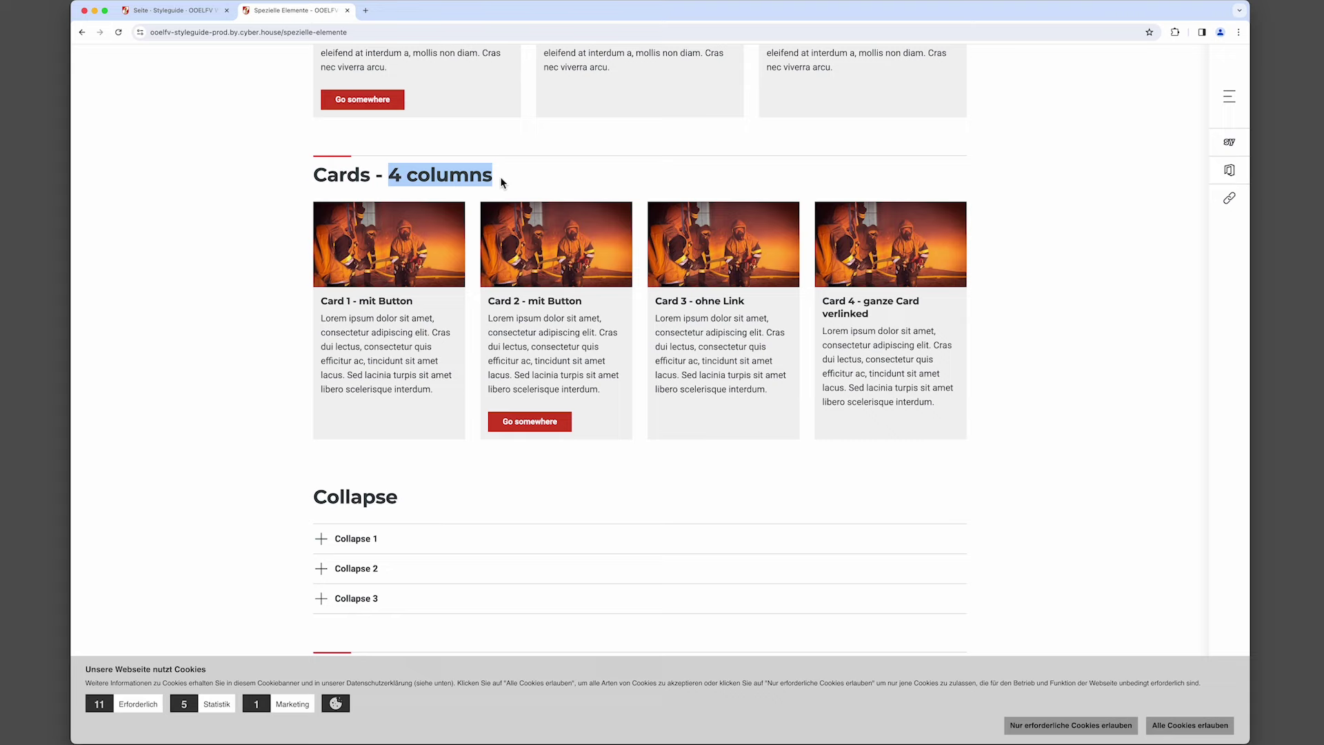
Expand Collapse 1 and Collapse 2 in the Collapse element and look through their contents.
{"action": "scroll", "coordinate": [200, 397], "scroll_direction": "down", "scroll_amount": 3}
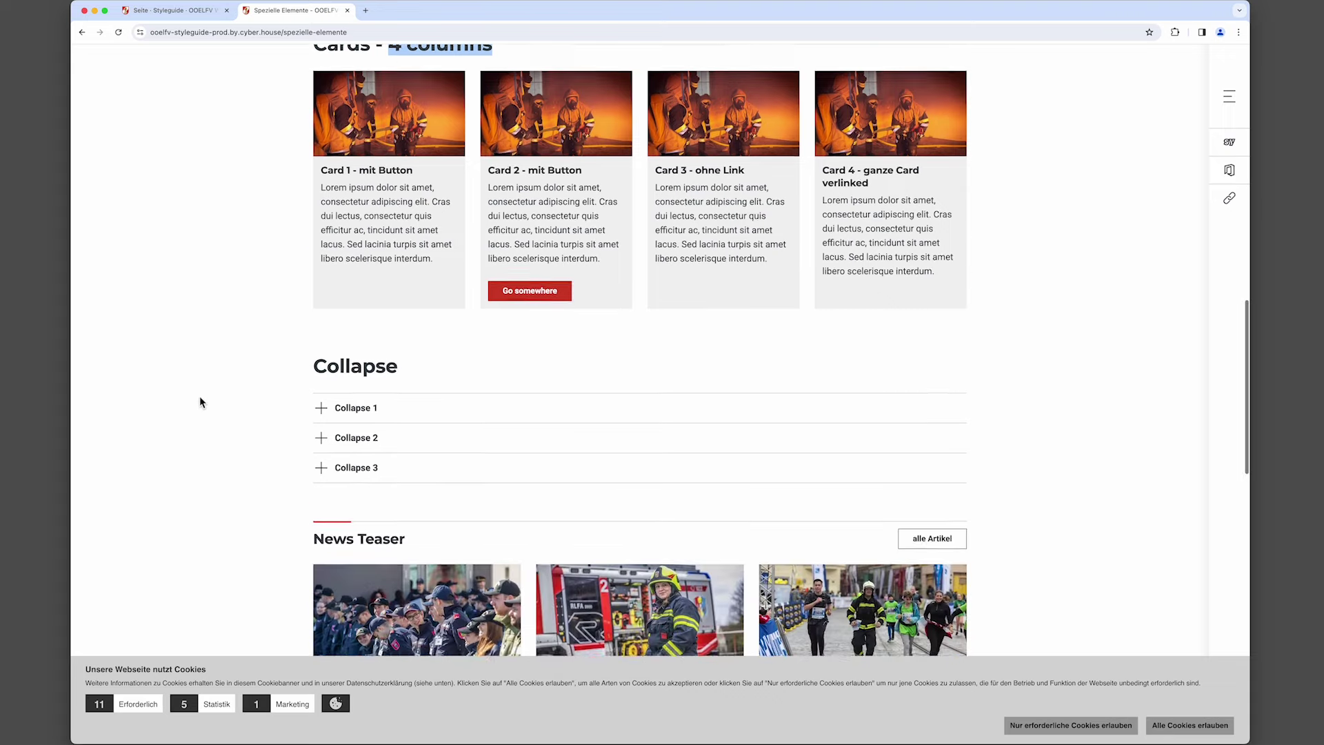
{"action": "scroll", "coordinate": [200, 402], "scroll_direction": "down", "scroll_amount": 2}
{"action": "left_click", "coordinate": [322, 299]}
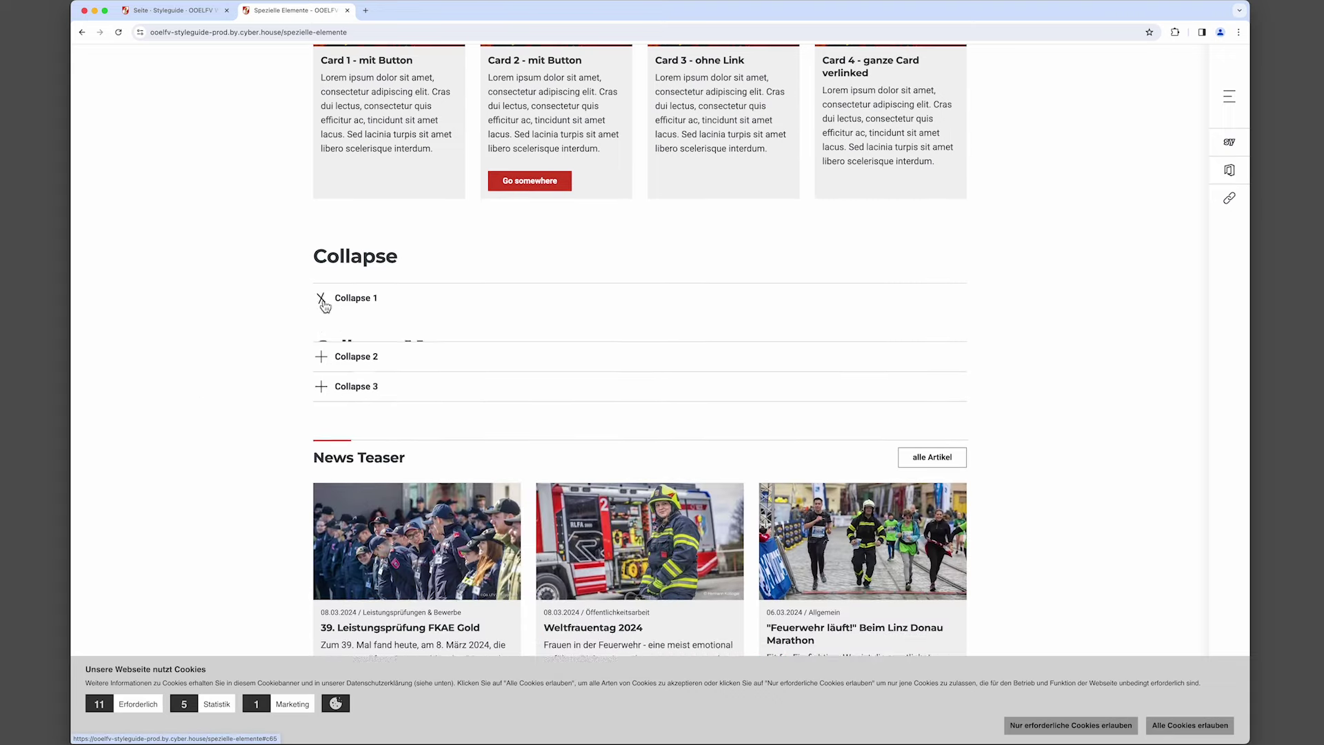
{"action": "scroll", "coordinate": [265, 336], "scroll_direction": "down", "scroll_amount": 4}
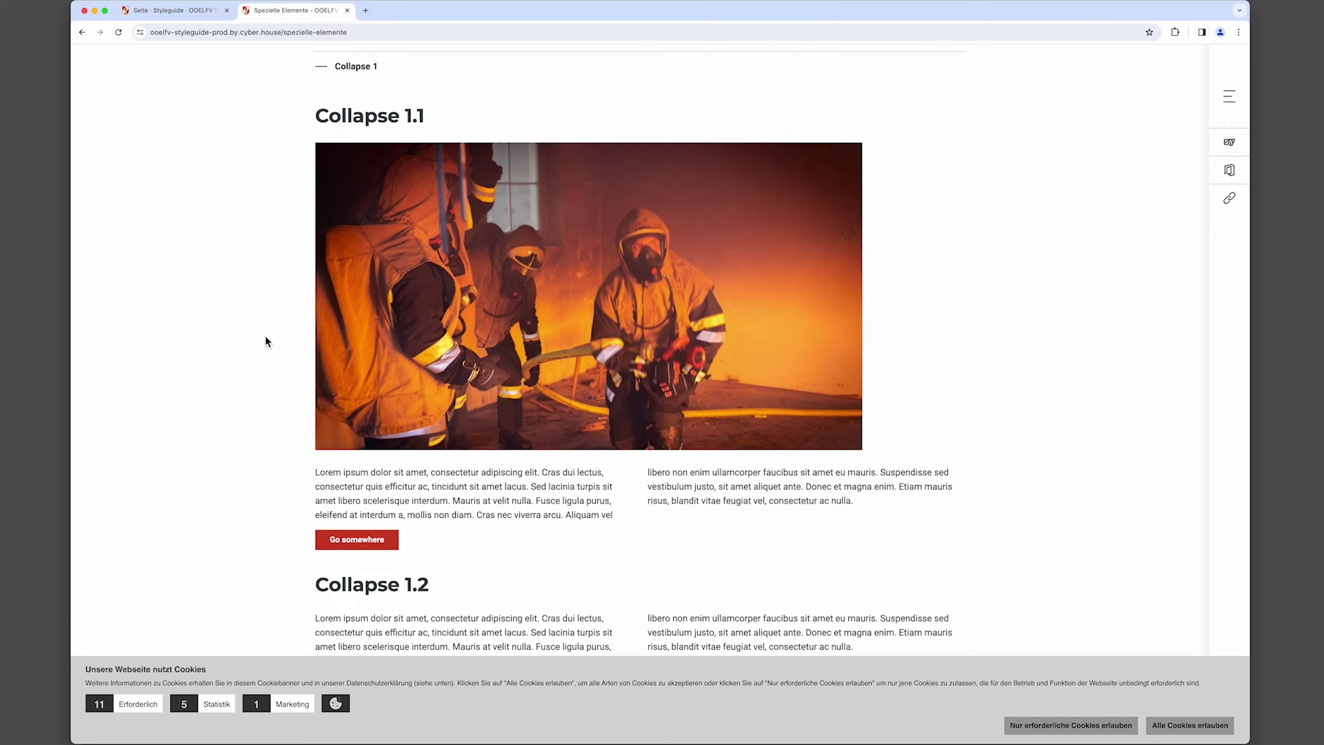
{"action": "scroll", "coordinate": [265, 337], "scroll_direction": "down", "scroll_amount": 10}
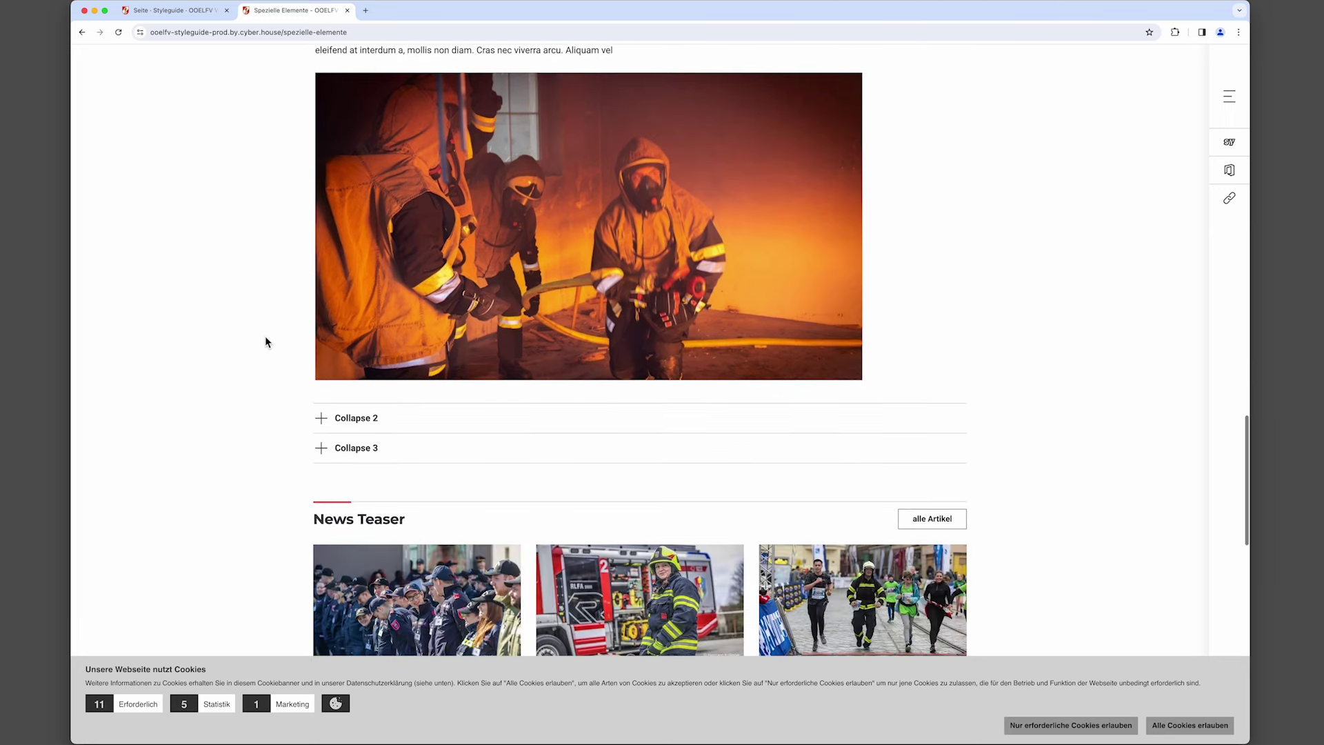
{"action": "left_click", "coordinate": [321, 417]}
{"action": "scroll", "coordinate": [268, 405], "scroll_direction": "down", "scroll_amount": 4}
{"action": "scroll", "coordinate": [267, 407], "scroll_direction": "down", "scroll_amount": 6}
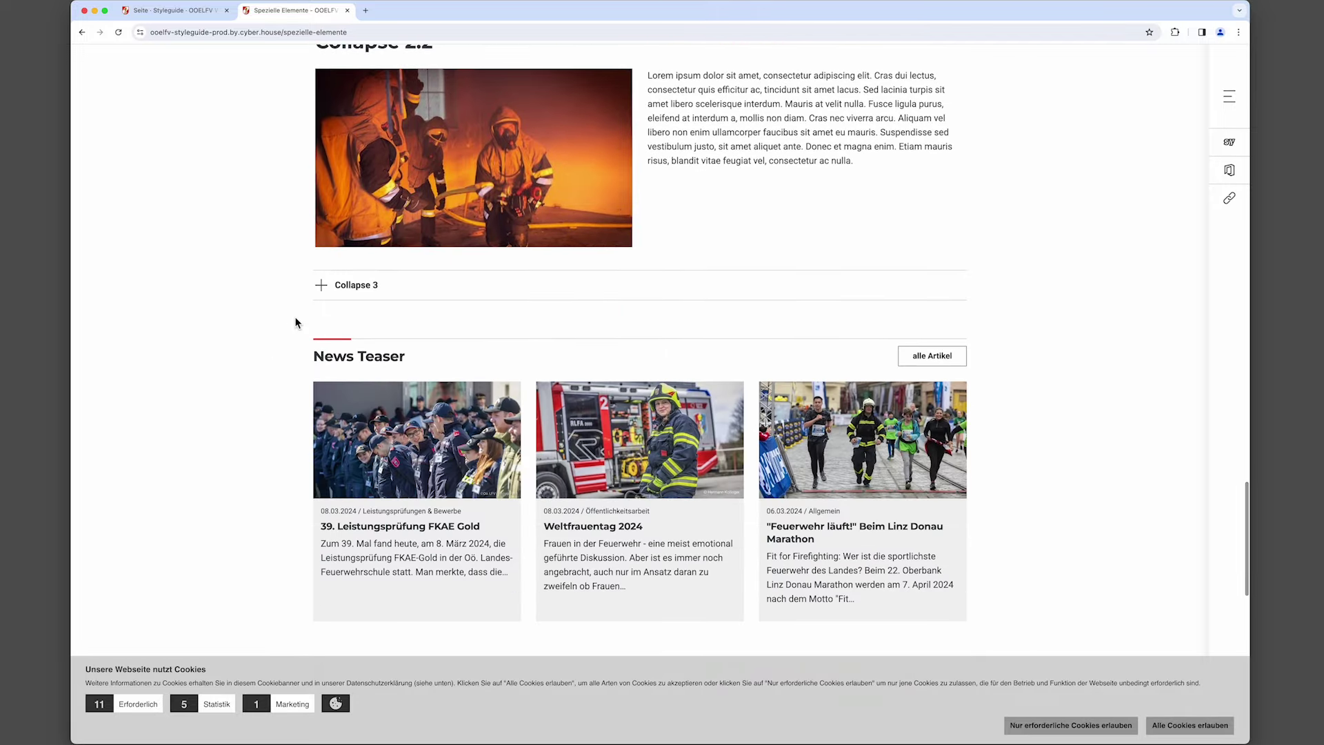
Examine the News Teaser, Personen Liste and Funktionäre List elements, comparing the two person lists.
{"action": "scroll", "coordinate": [259, 461], "scroll_direction": "down", "scroll_amount": 4}
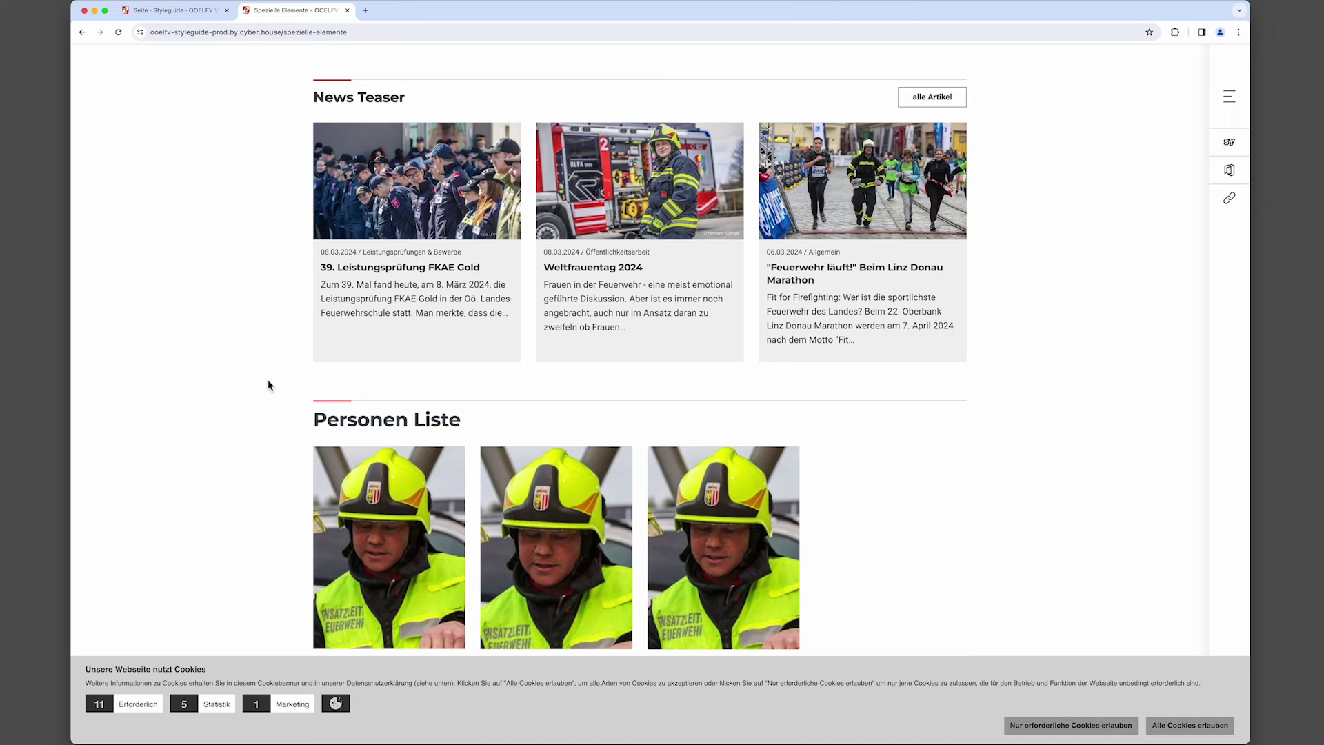
{"action": "scroll", "coordinate": [267, 379], "scroll_direction": "down", "scroll_amount": 2}
{"action": "scroll", "coordinate": [268, 380], "scroll_direction": "down", "scroll_amount": 2}
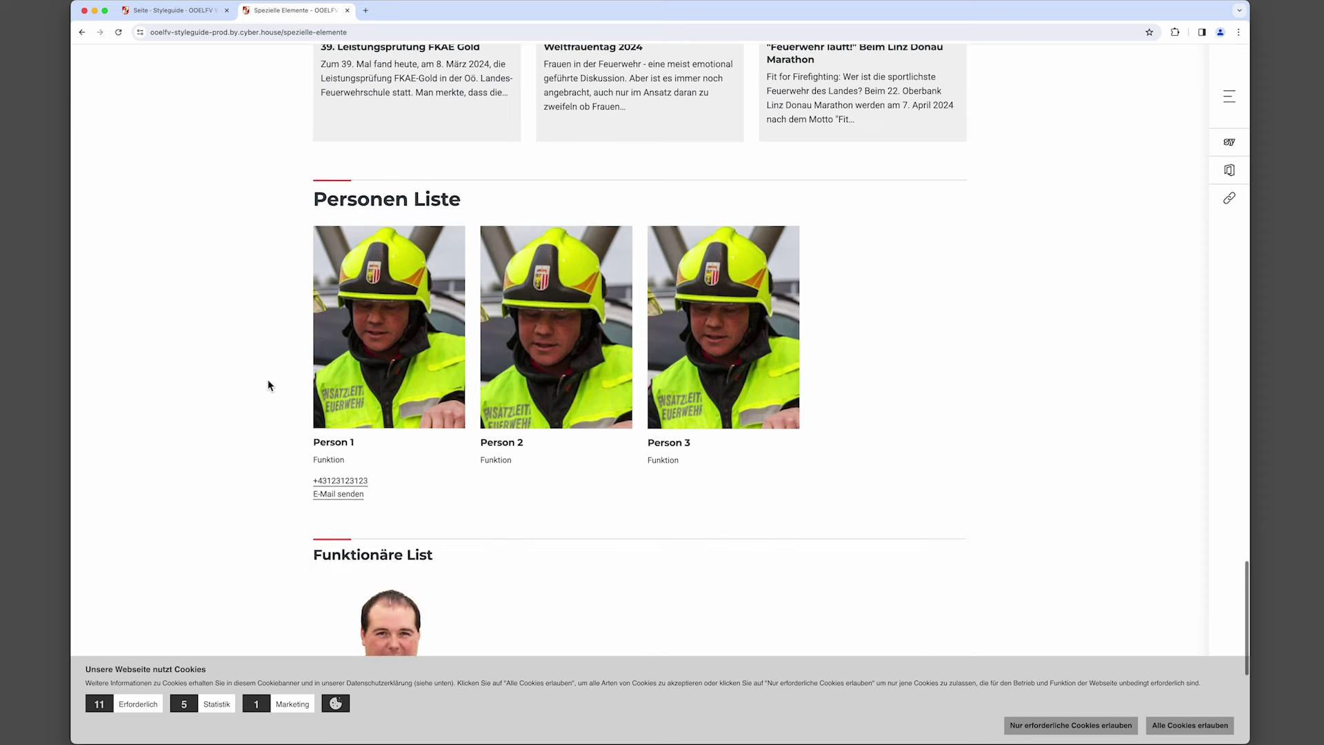
{"action": "scroll", "coordinate": [268, 381], "scroll_direction": "down", "scroll_amount": 1}
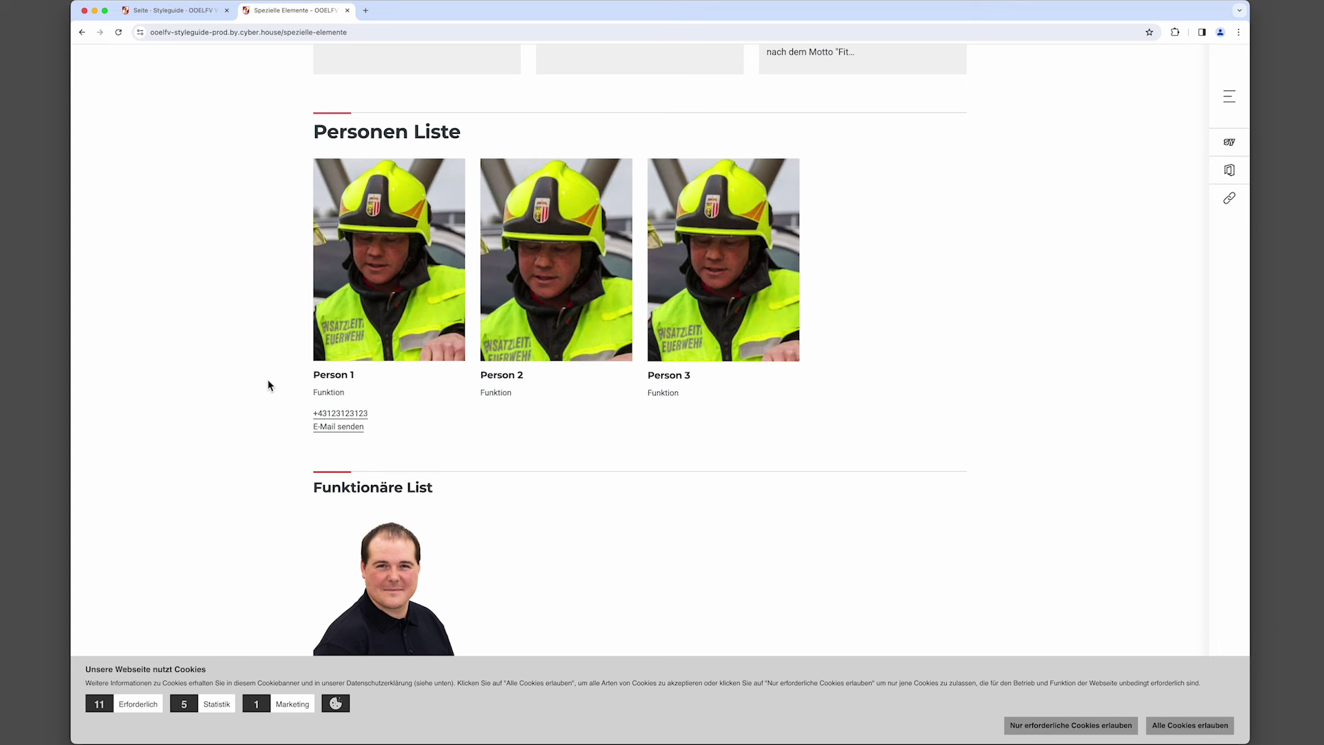
{"action": "left_click", "coordinate": [308, 132]}
{"action": "scroll", "coordinate": [440, 449], "scroll_direction": "down", "scroll_amount": 3}
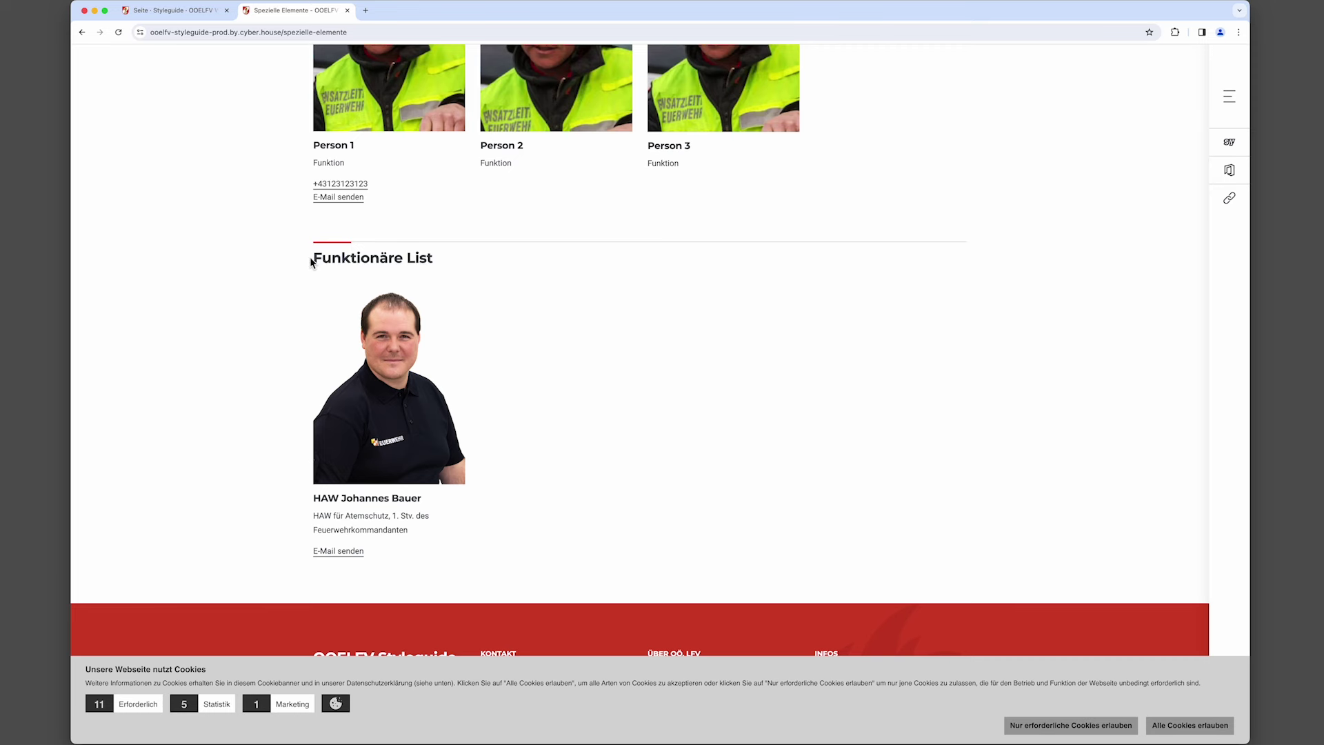
{"action": "scroll", "coordinate": [296, 265], "scroll_direction": "up", "scroll_amount": 3}
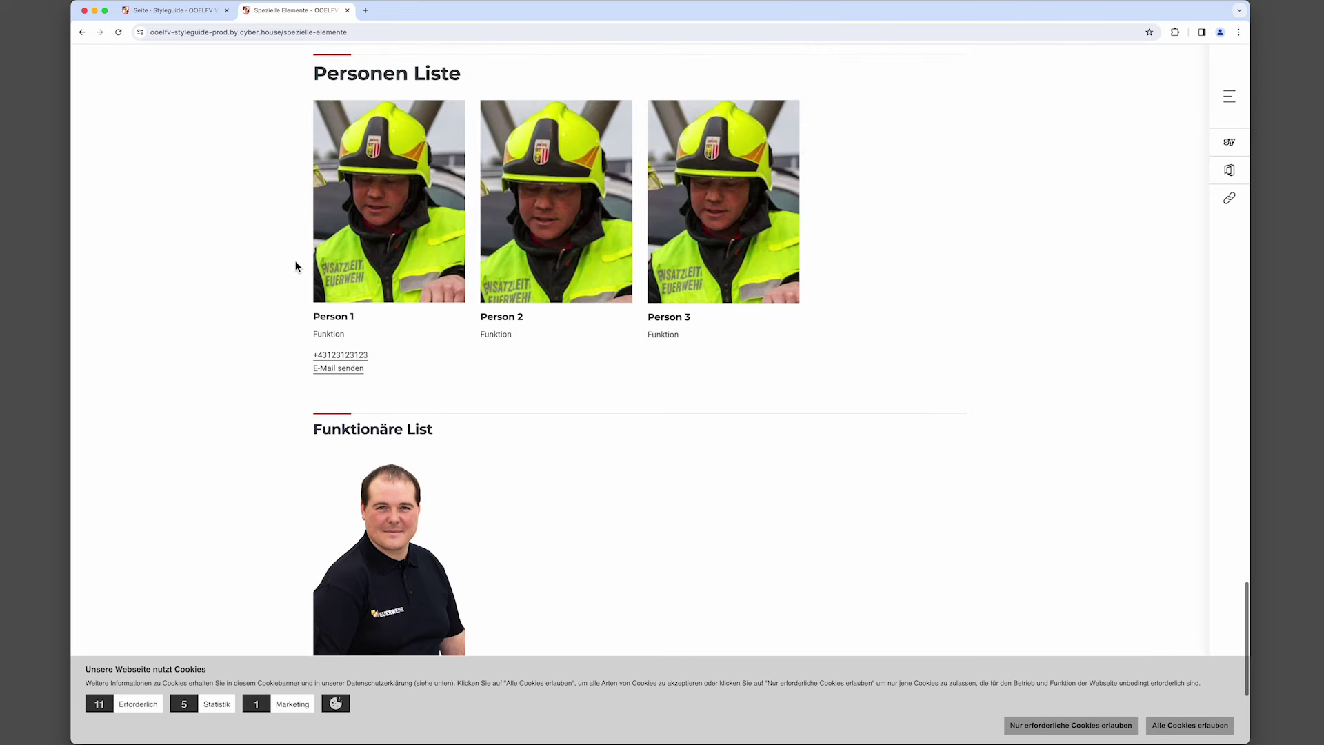
{"action": "scroll", "coordinate": [295, 266], "scroll_direction": "down", "scroll_amount": 1}
{"action": "scroll", "coordinate": [295, 266], "scroll_direction": "up", "scroll_amount": 2}
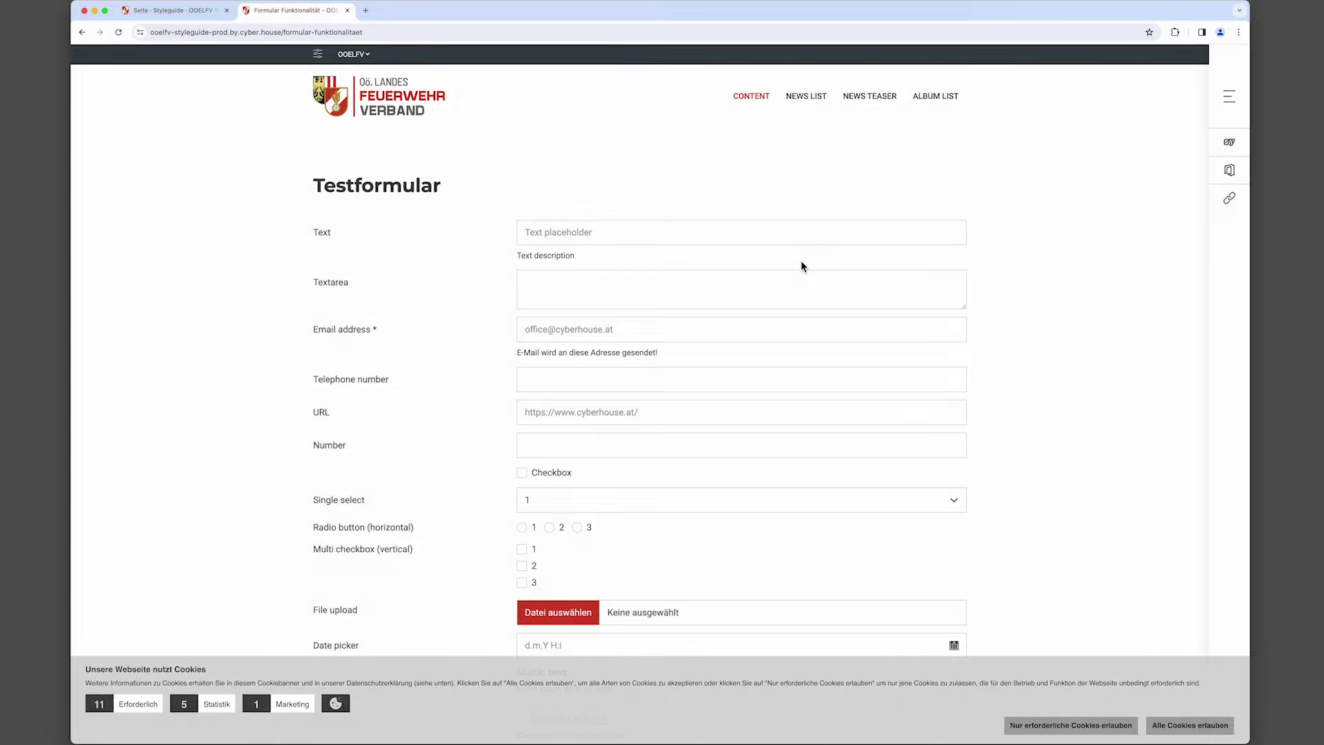
Look through all field types of the Testformular down to its submit area and return to the start of the form.
{"action": "scroll", "coordinate": [791, 273], "scroll_direction": "down", "scroll_amount": 2}
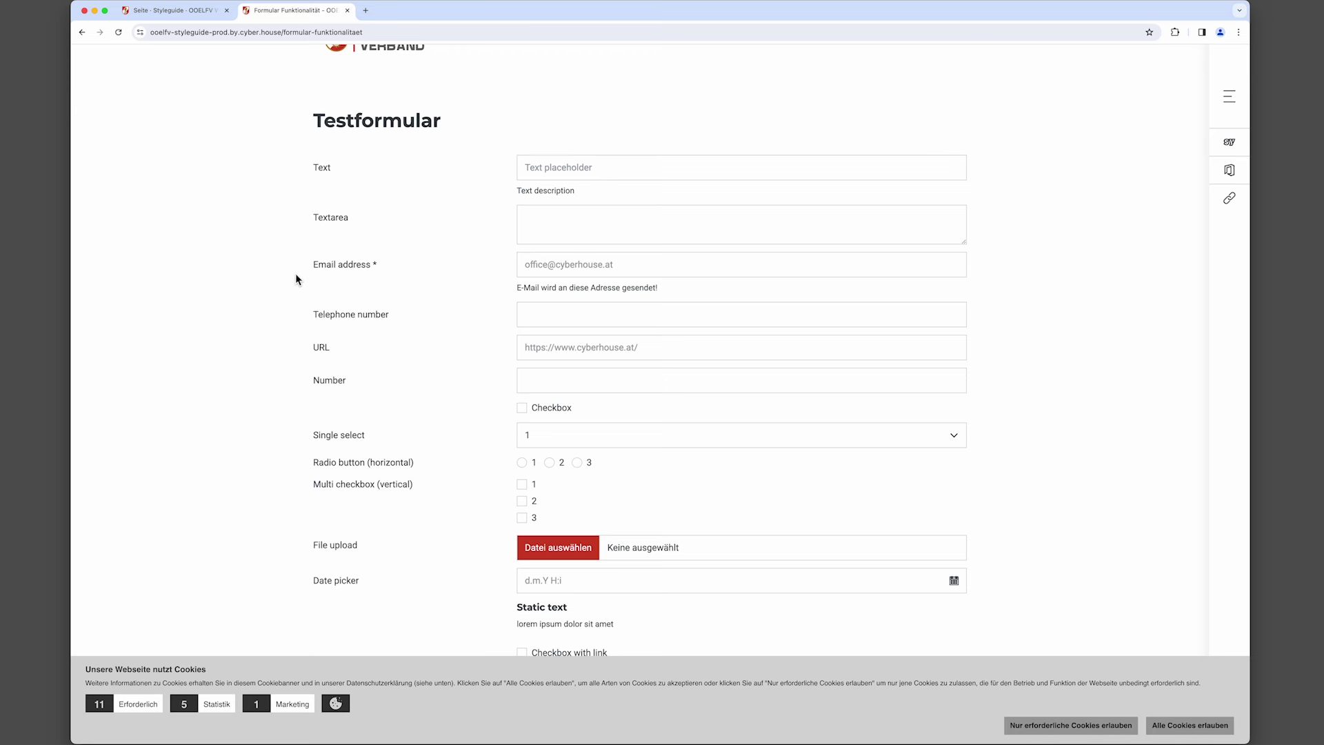
{"action": "scroll", "coordinate": [296, 274], "scroll_direction": "down", "scroll_amount": 5}
{"action": "scroll", "coordinate": [296, 279], "scroll_direction": "down", "scroll_amount": 4}
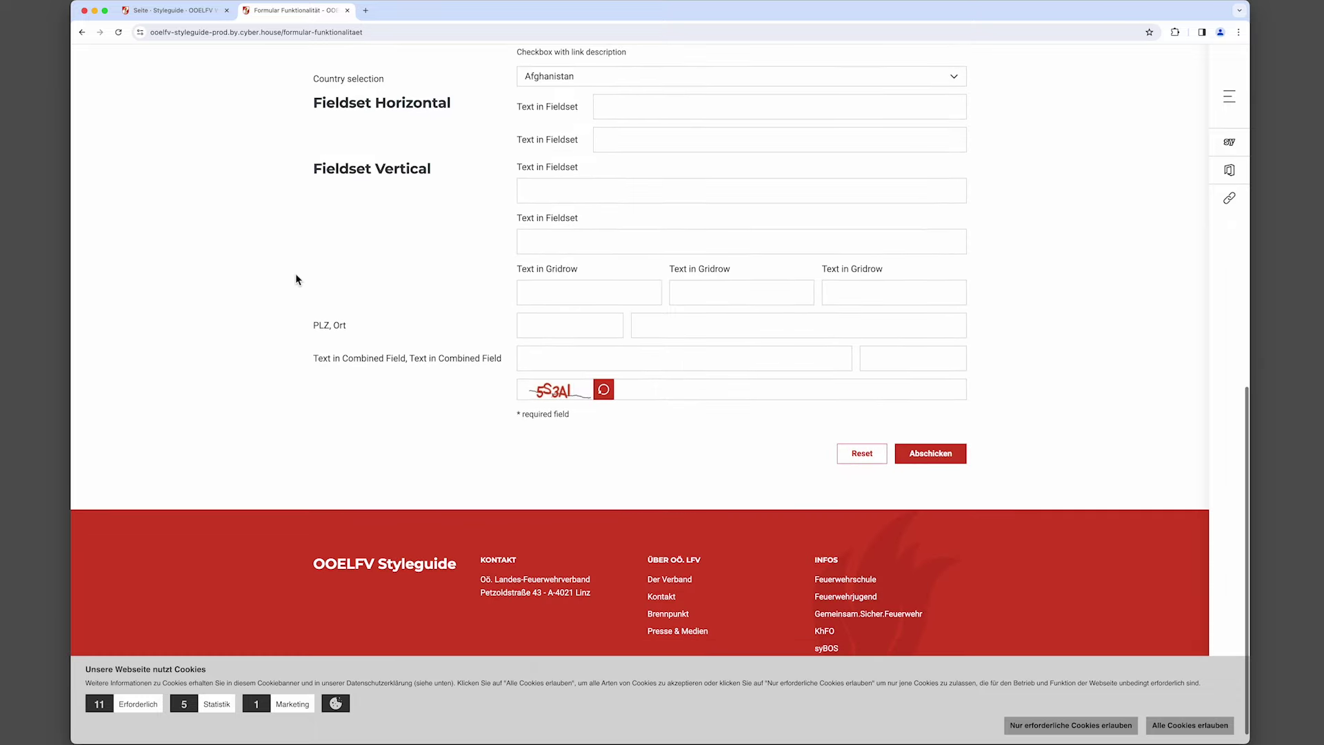
{"action": "scroll", "coordinate": [296, 275], "scroll_direction": "up", "scroll_amount": 10}
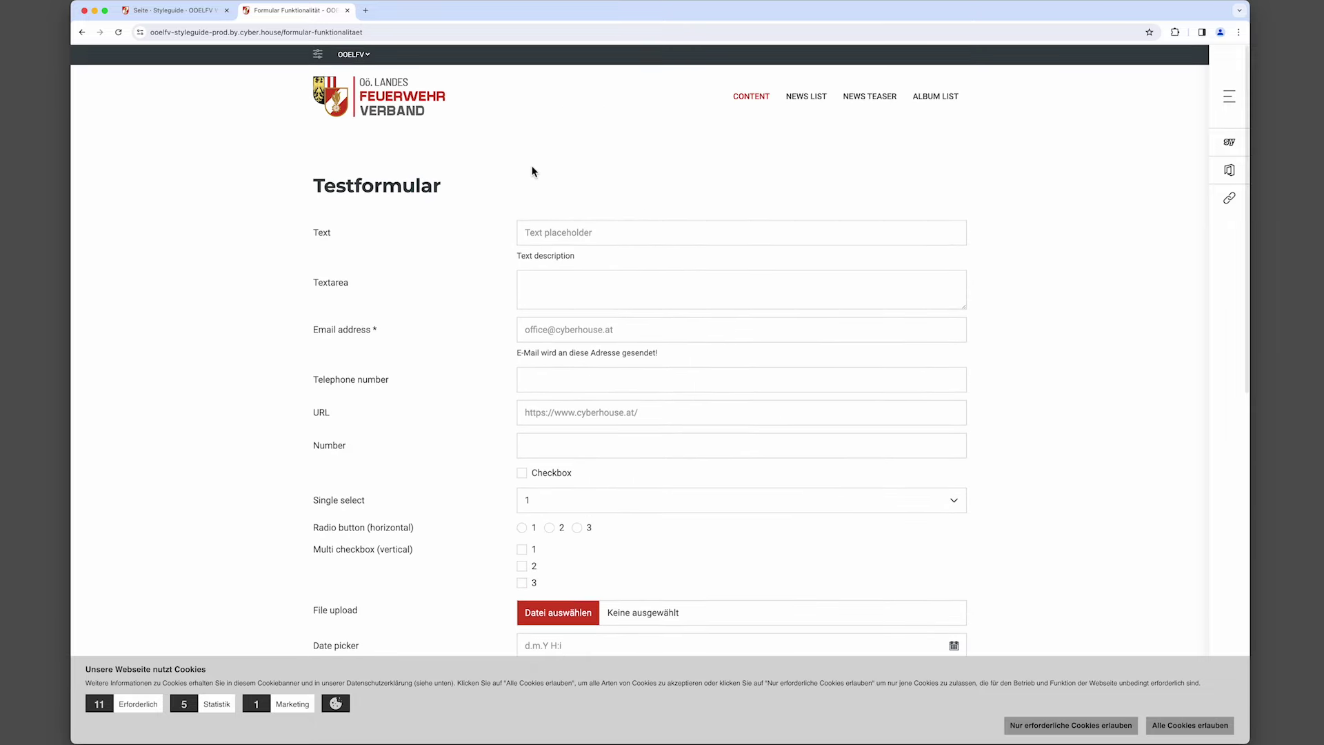
View the Verbandstruktur - Karte subpage of Content, and proceed to the Termine Teaser subpage.
{"action": "left_click", "coordinate": [1229, 96]}
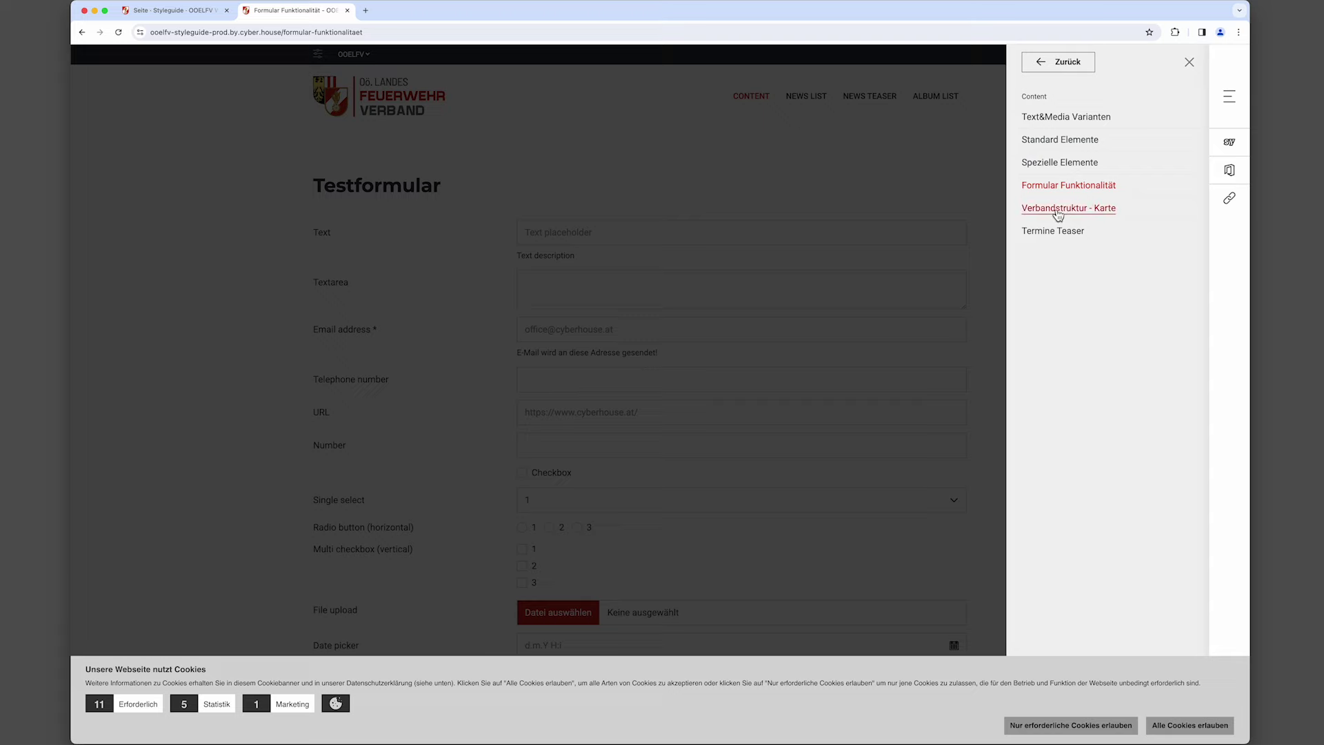
{"action": "left_click", "coordinate": [1058, 214]}
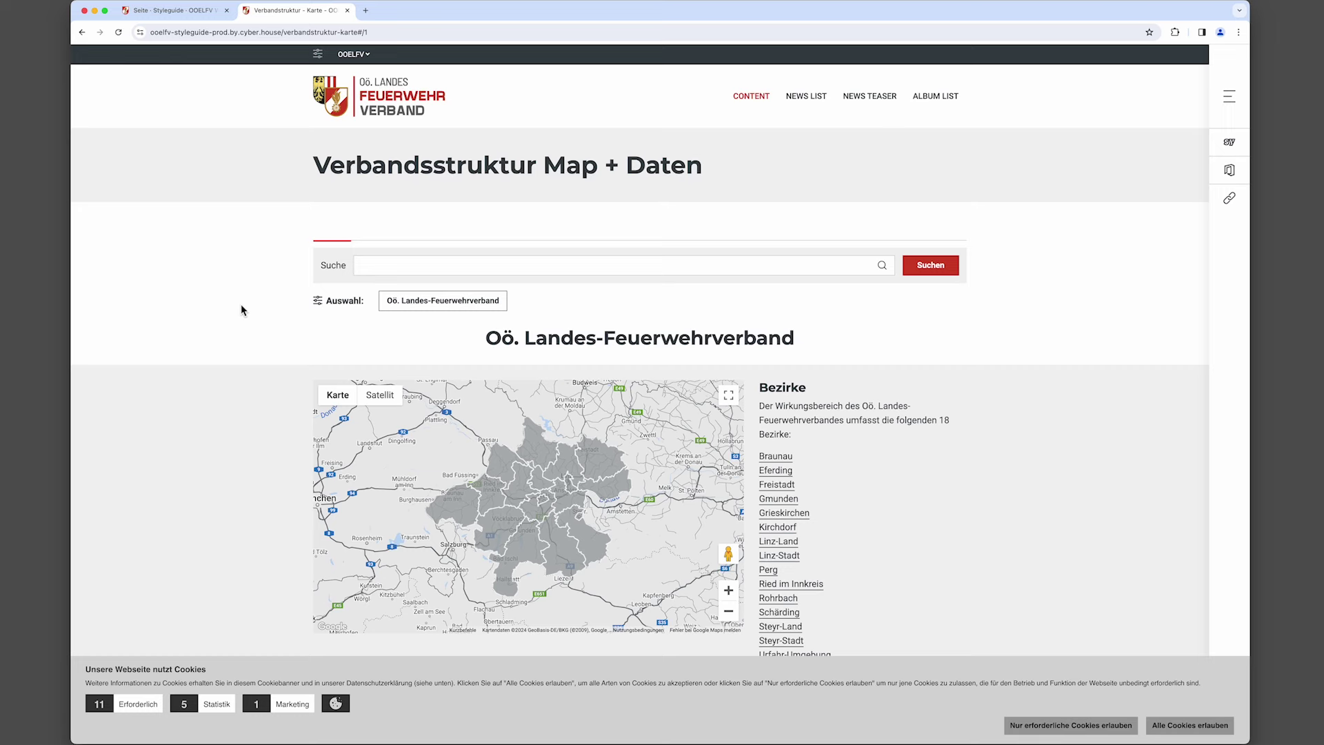
{"action": "left_click", "coordinate": [750, 96]}
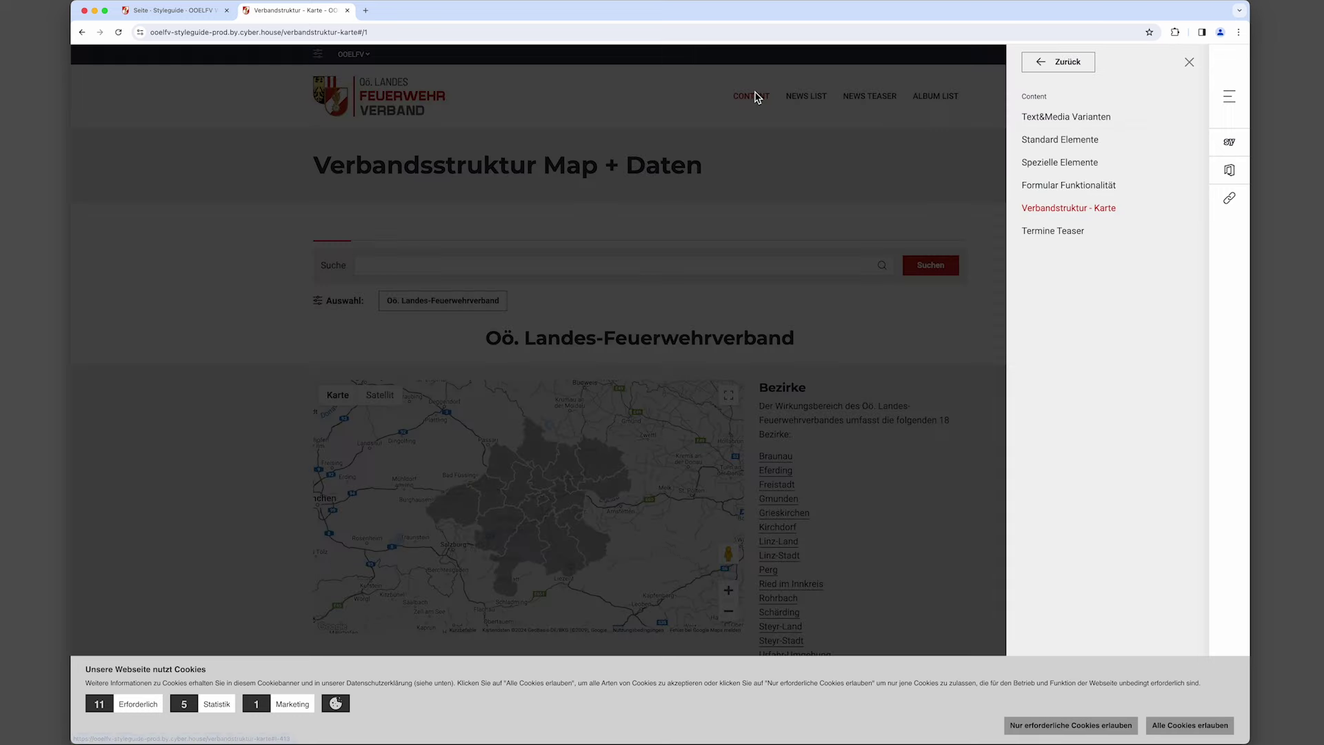
{"action": "left_click", "coordinate": [1062, 237]}
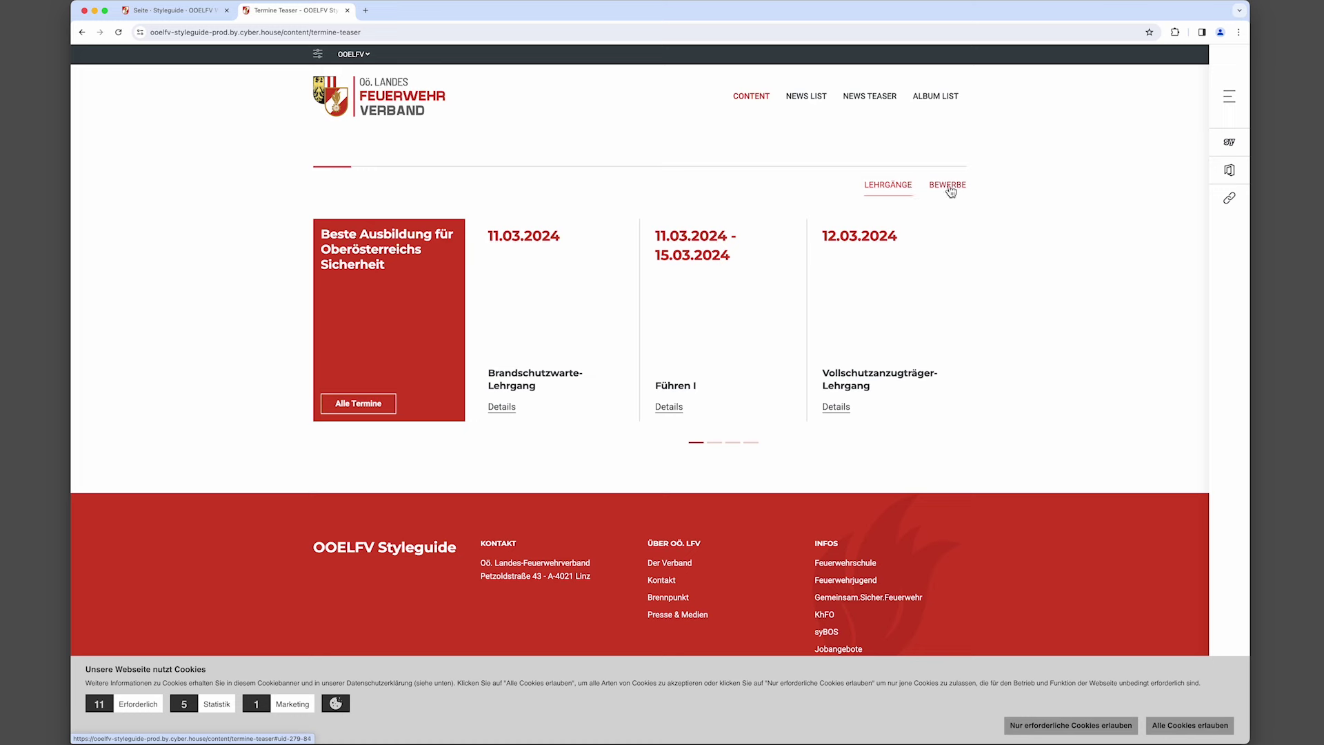
Advance the Lehrgänge dates in the Termine Teaser through the second, third and fourth slides.
{"action": "left_click", "coordinate": [714, 442]}
{"action": "left_click", "coordinate": [733, 445]}
{"action": "left_click", "coordinate": [757, 445]}
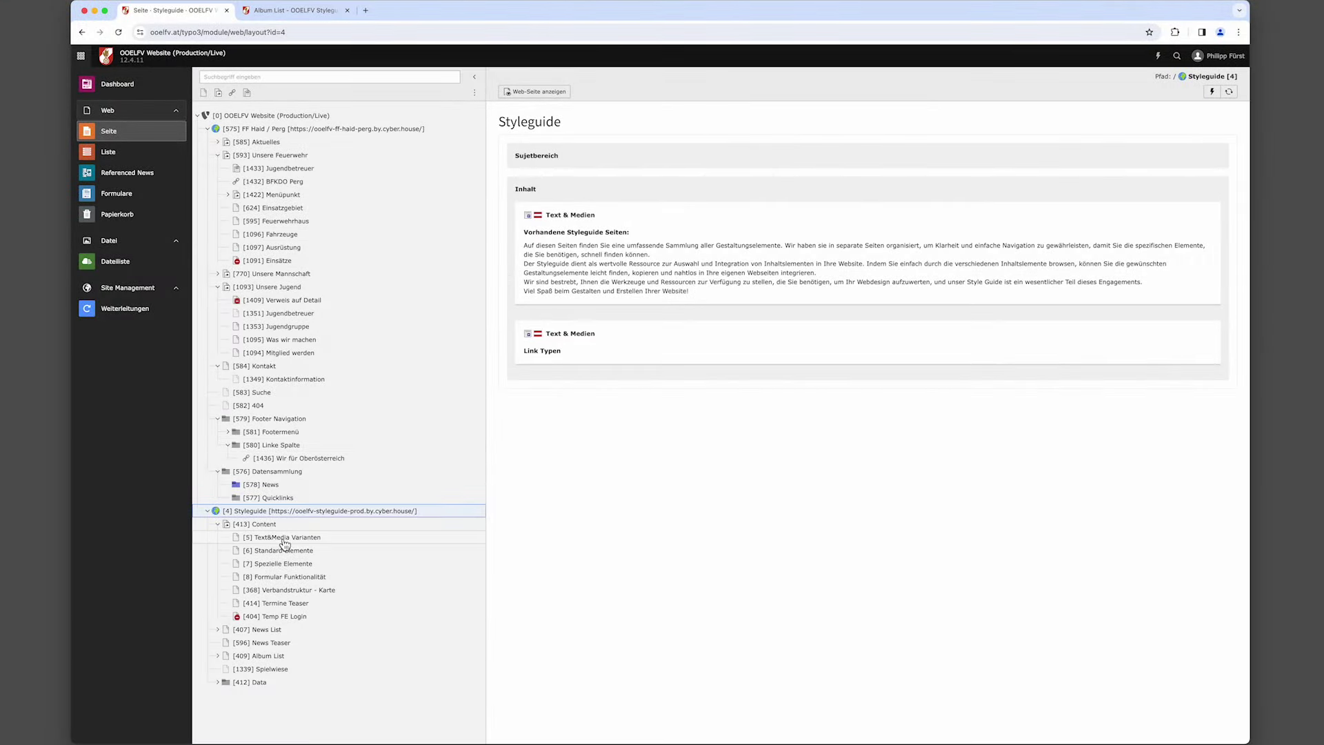
Open the styleguide's Text&Media Varianten page in the TYPO3 backend and highlight the layout settings described in element 03.
{"action": "left_click", "coordinate": [295, 538]}
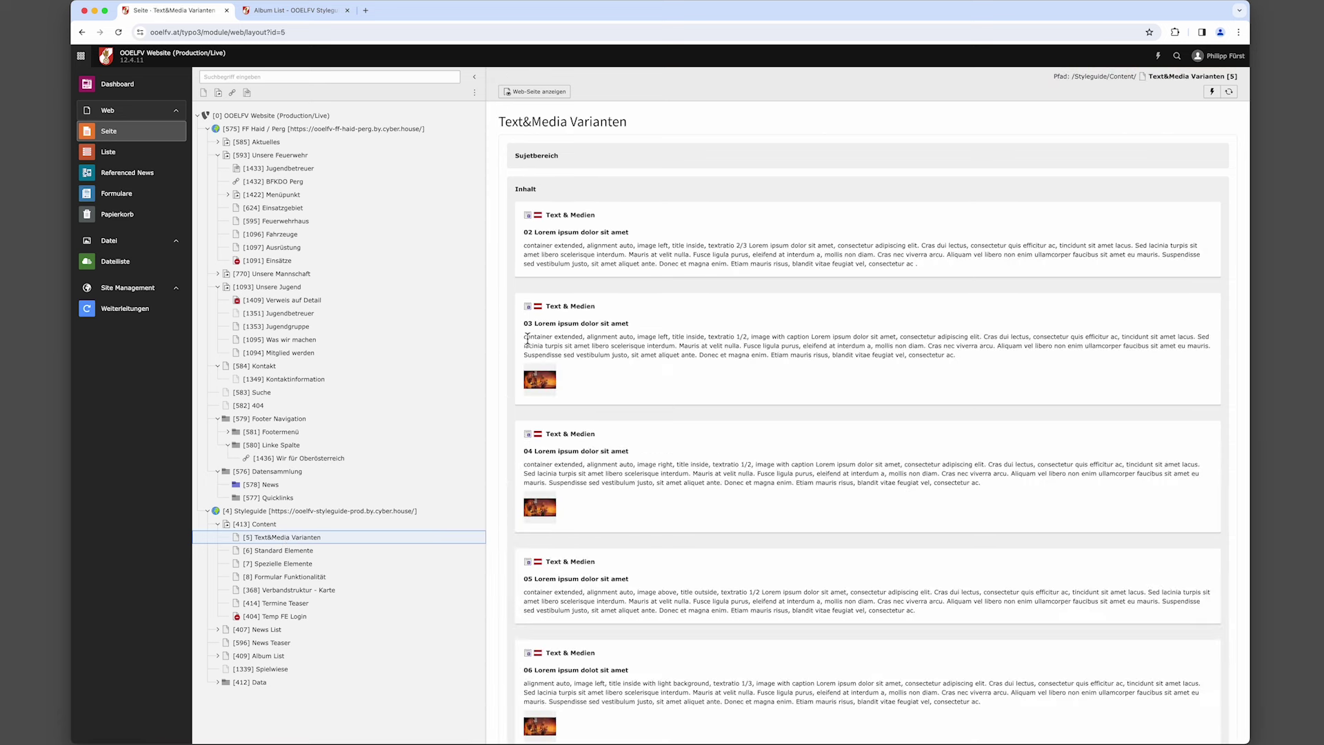
{"action": "left_click_drag", "start_coordinate": [527, 338], "coordinate": [748, 336]}
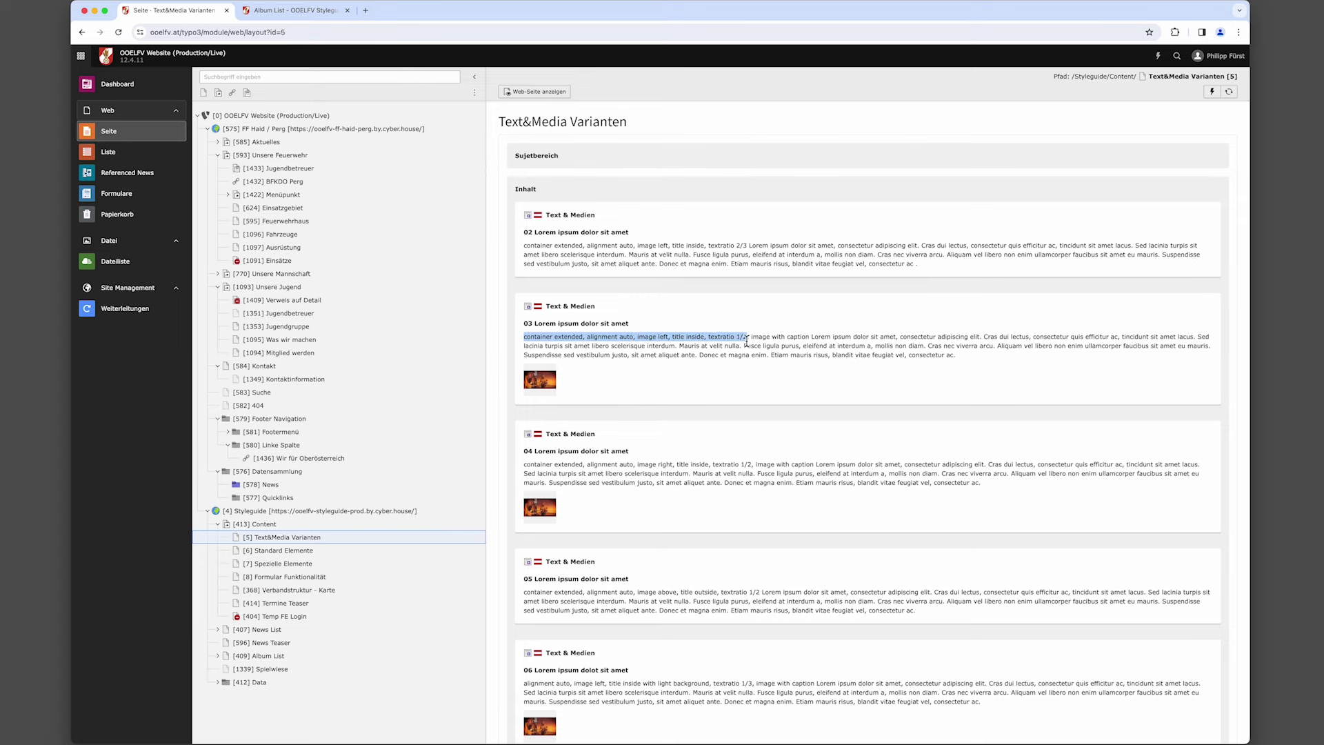
Switch to the published Text&Media Varianten page and compare variants 02 to 07, highlighting the heading of variant 06.
{"action": "left_click", "coordinate": [296, 10]}
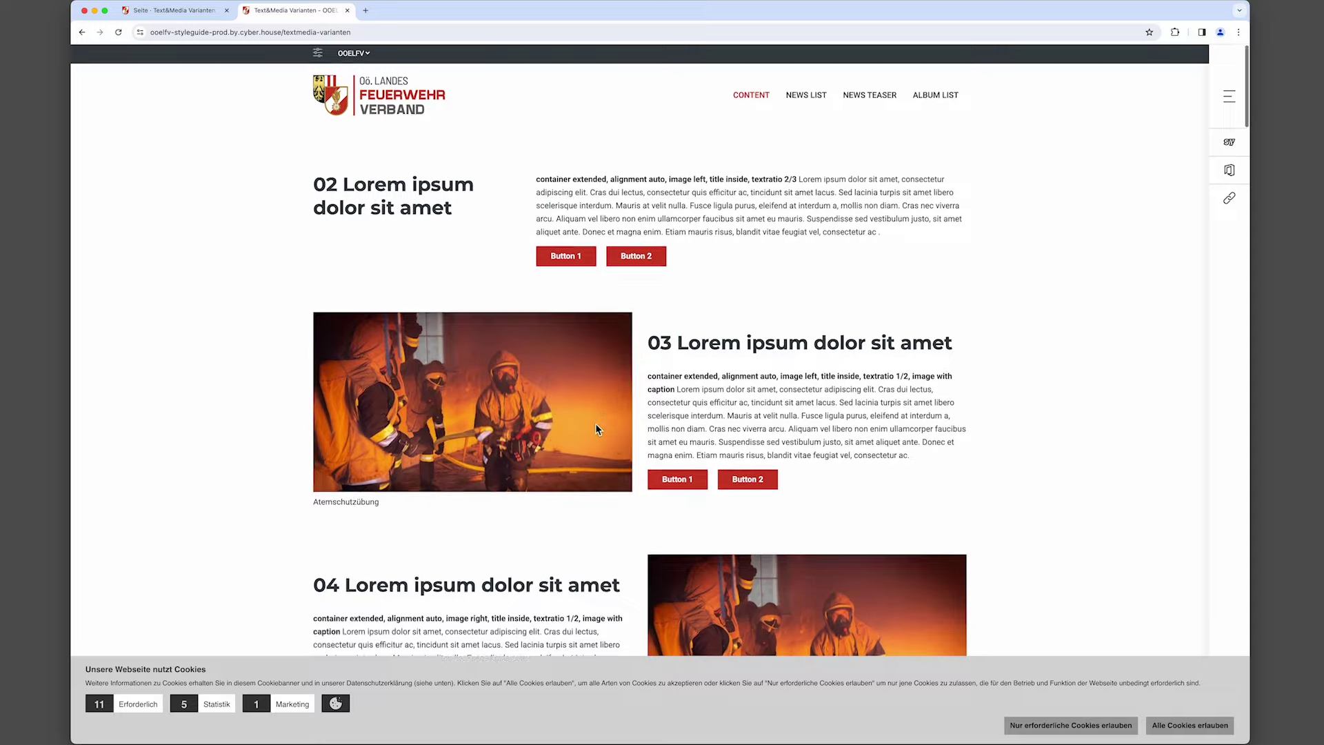
{"action": "scroll", "coordinate": [597, 426], "scroll_direction": "down", "scroll_amount": 6}
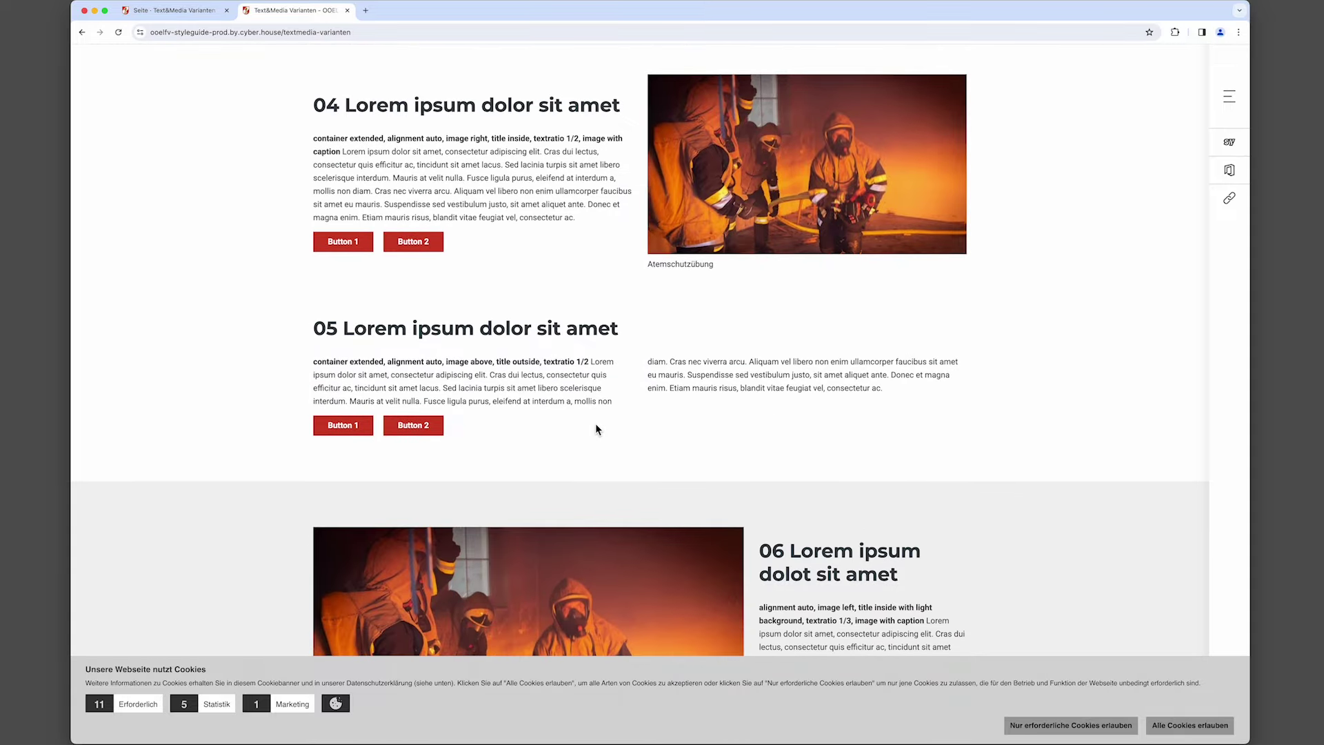
{"action": "scroll", "coordinate": [597, 428], "scroll_direction": "down", "scroll_amount": 3}
{"action": "scroll", "coordinate": [597, 428], "scroll_direction": "down", "scroll_amount": 1}
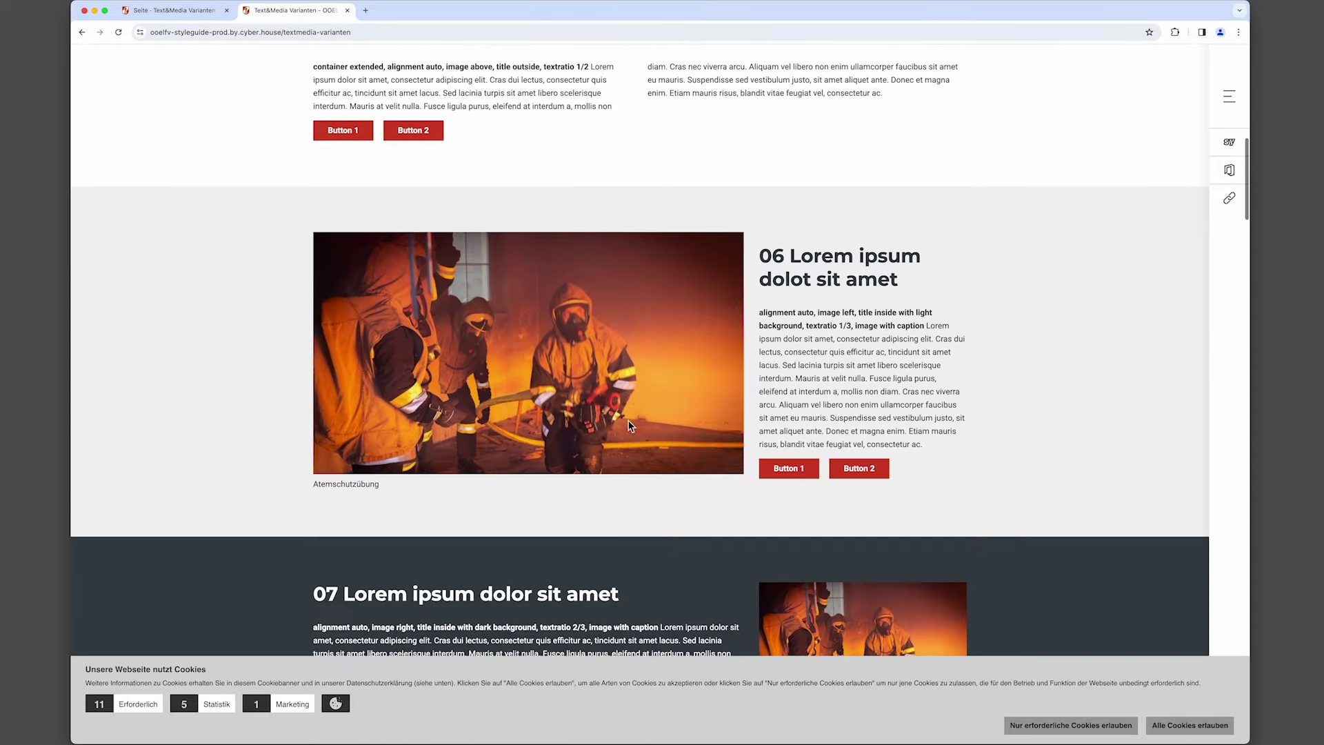
{"action": "triple_click", "coordinate": [761, 255]}
{"action": "scroll", "coordinate": [760, 255], "scroll_direction": "down", "scroll_amount": 2}
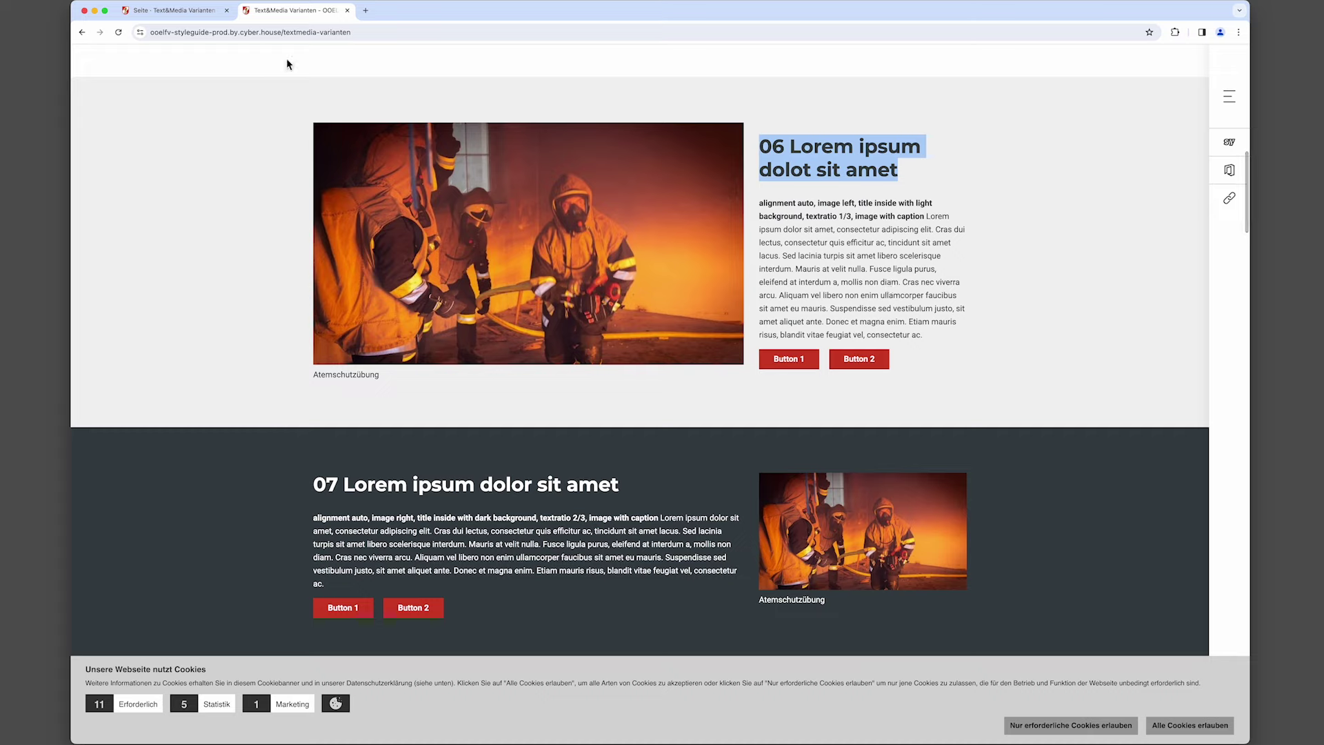
Return to the TYPO3 backend and copy the Text & Medien element "06 Lorem ipsum dolot sit amet".
{"action": "left_click", "coordinate": [180, 14]}
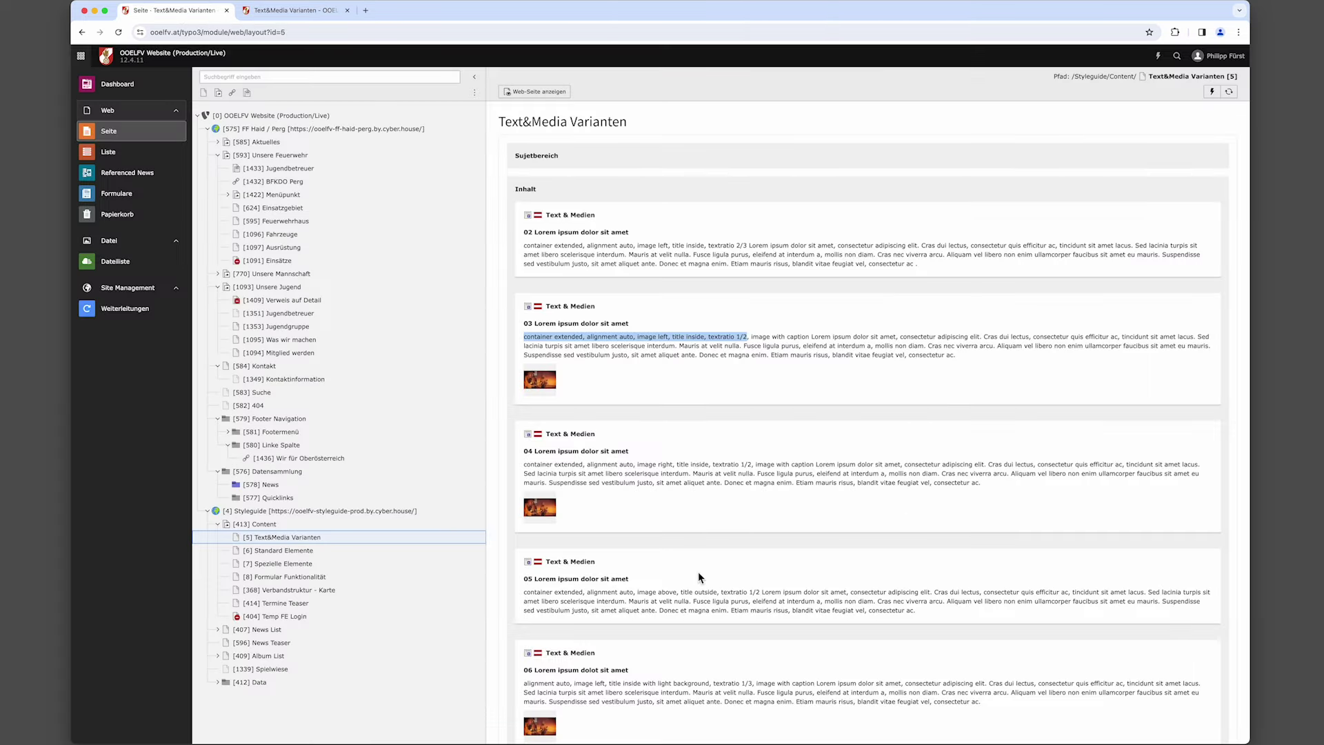
{"action": "scroll", "coordinate": [699, 573], "scroll_direction": "down", "scroll_amount": 4}
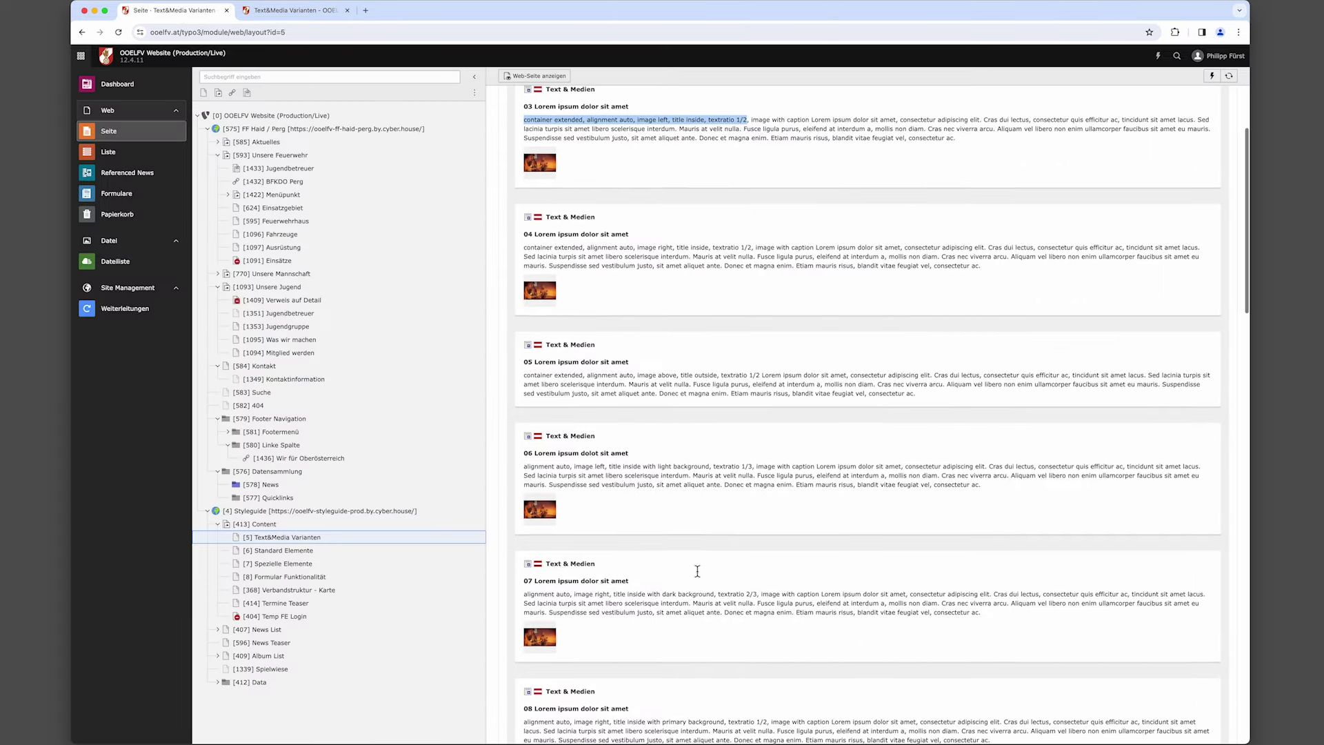
{"action": "left_click", "coordinate": [532, 432]}
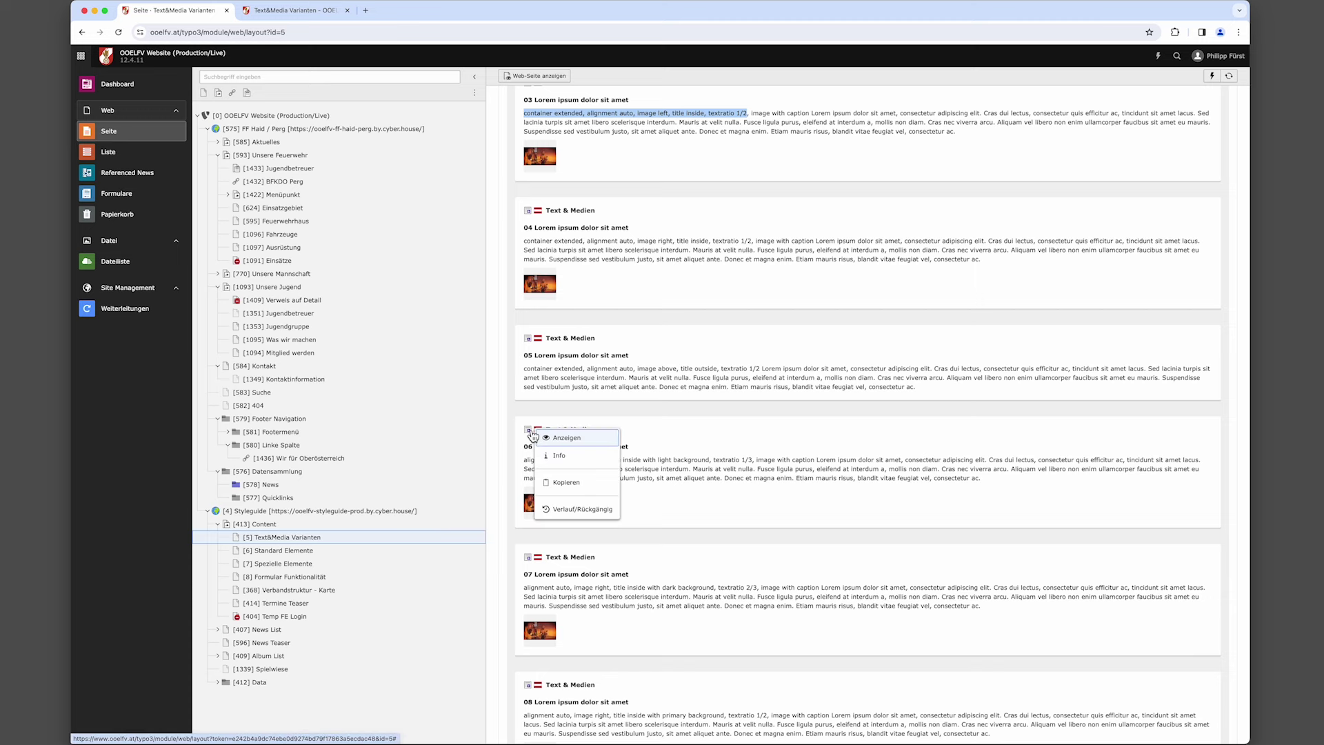
{"action": "left_click", "coordinate": [566, 487]}
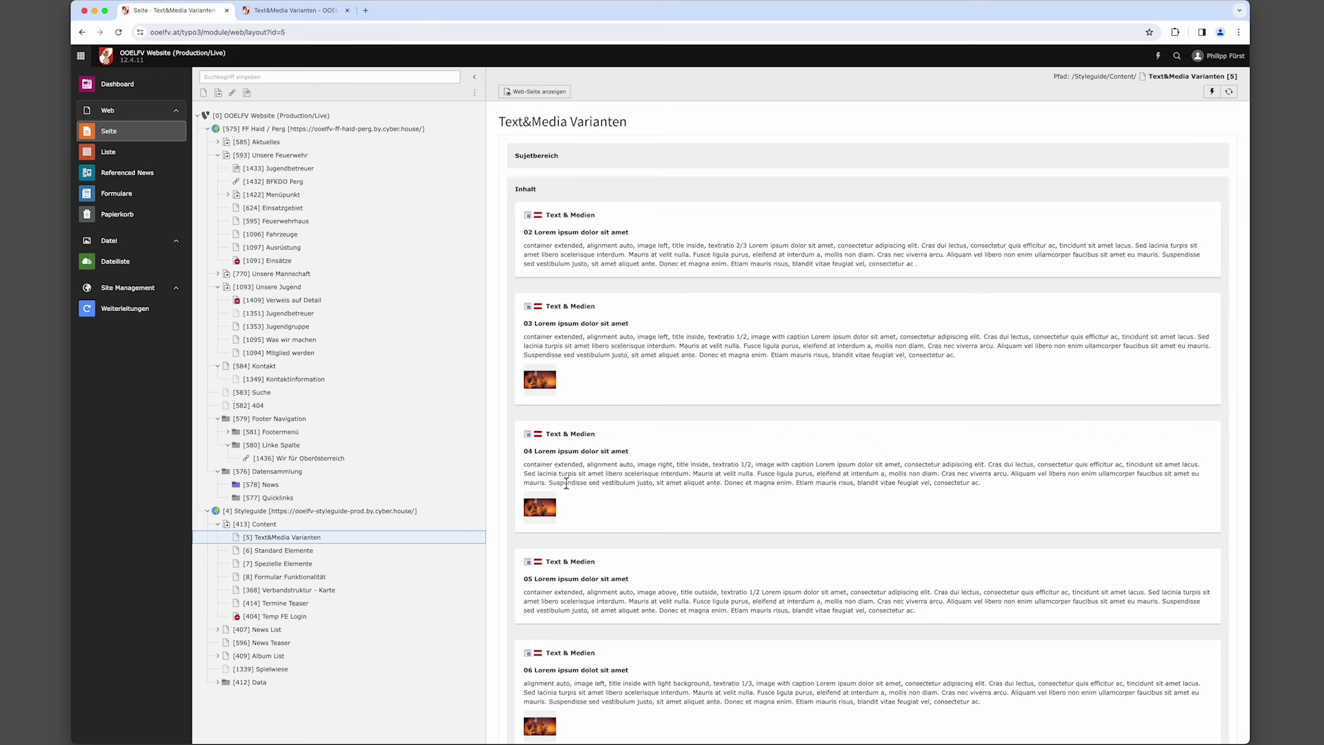
Paste the copied element into the Inhalt area of the Fahrzeuge page under Unsere Feuerwehr, and show the page's hidden contents.
{"action": "left_click", "coordinate": [278, 236]}
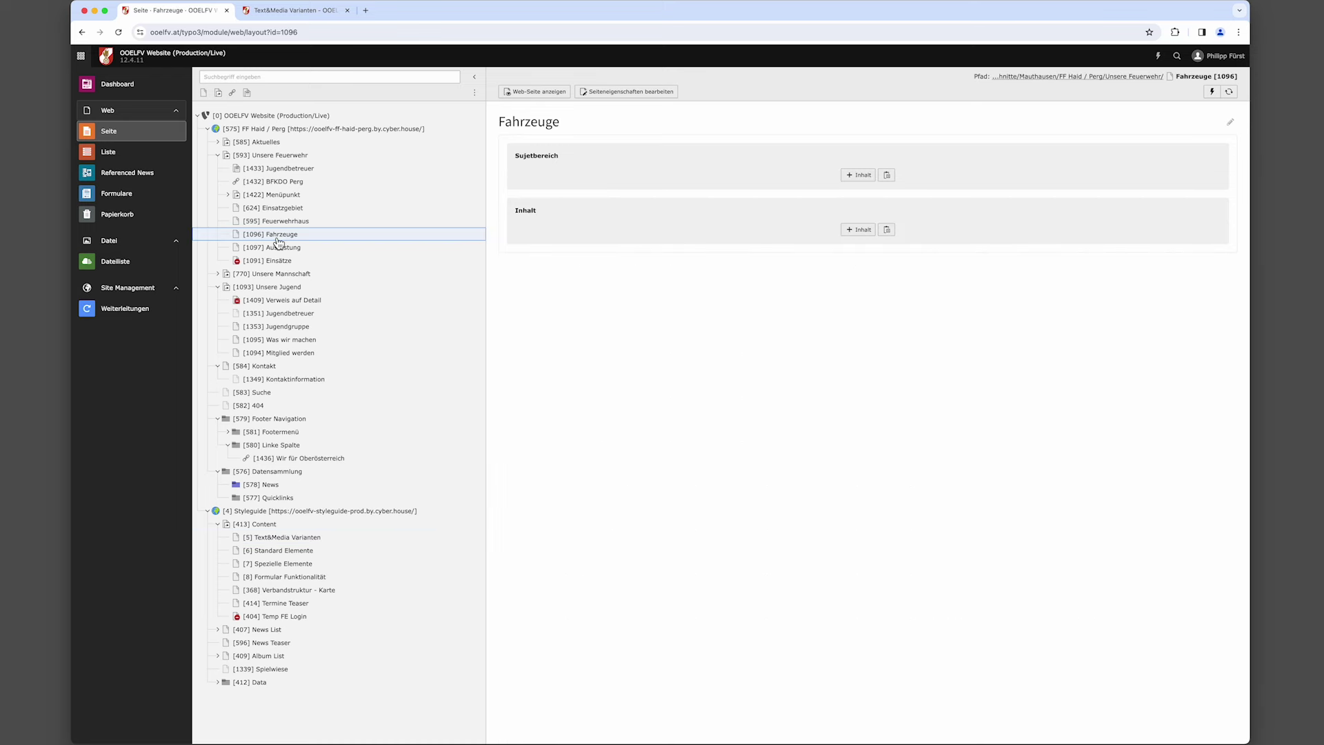
{"action": "left_click", "coordinate": [890, 233]}
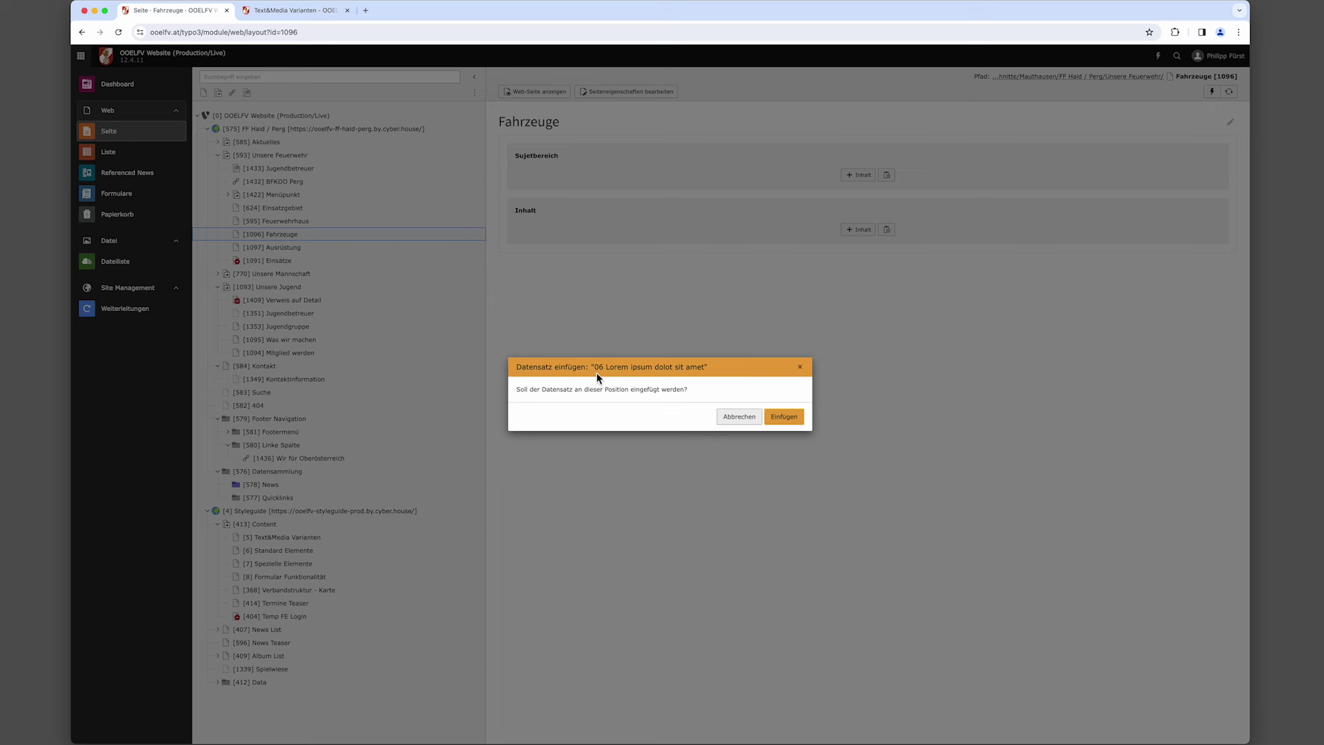
{"action": "left_click", "coordinate": [786, 417]}
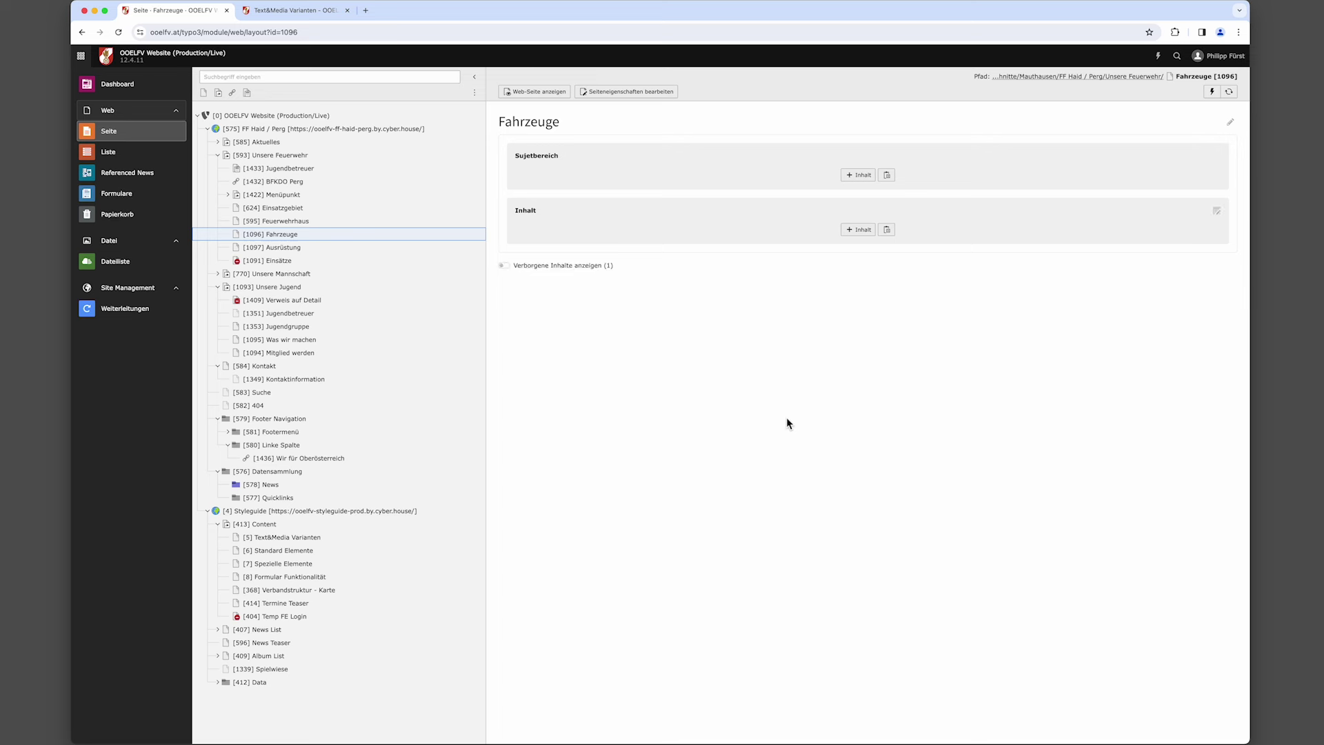
{"action": "left_click", "coordinate": [509, 267]}
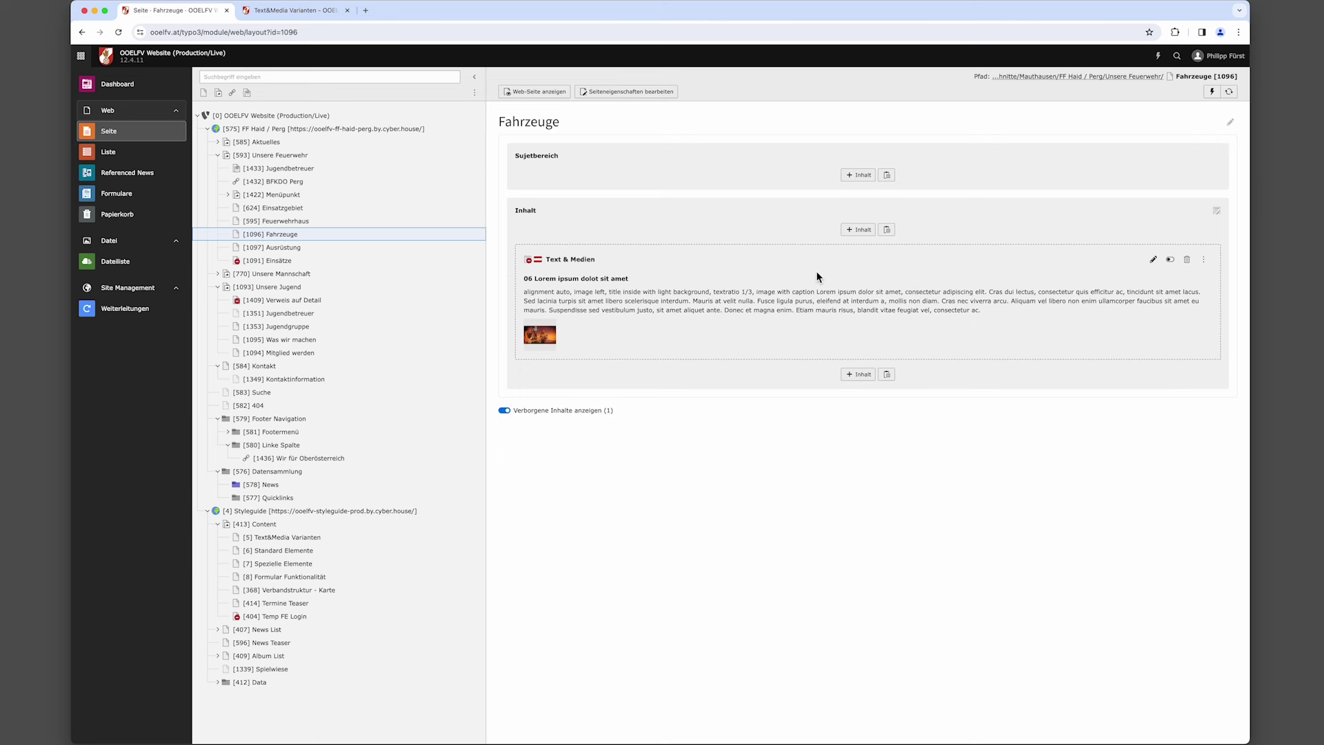
Make the pasted Text & Medien element on the Fahrzeuge page visible and view the published page.
{"action": "left_click", "coordinate": [1171, 260]}
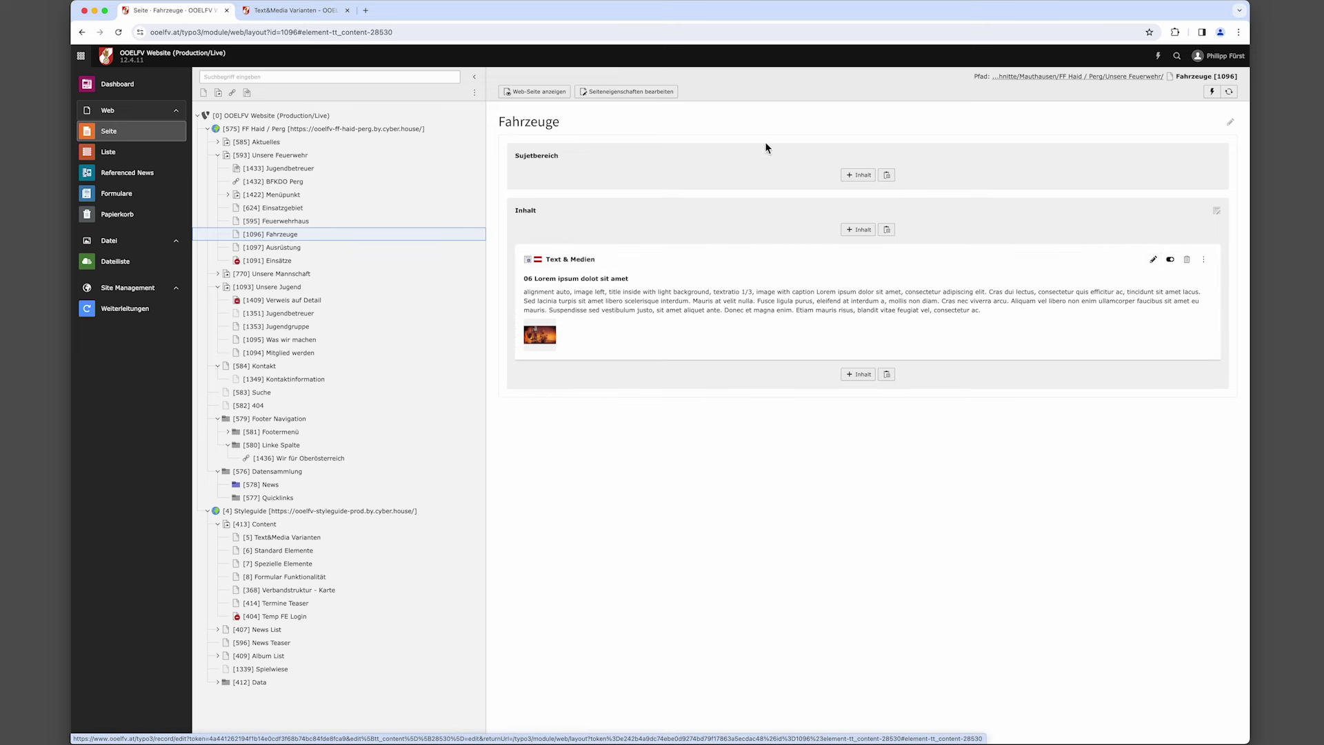
{"action": "left_click", "coordinate": [538, 96]}
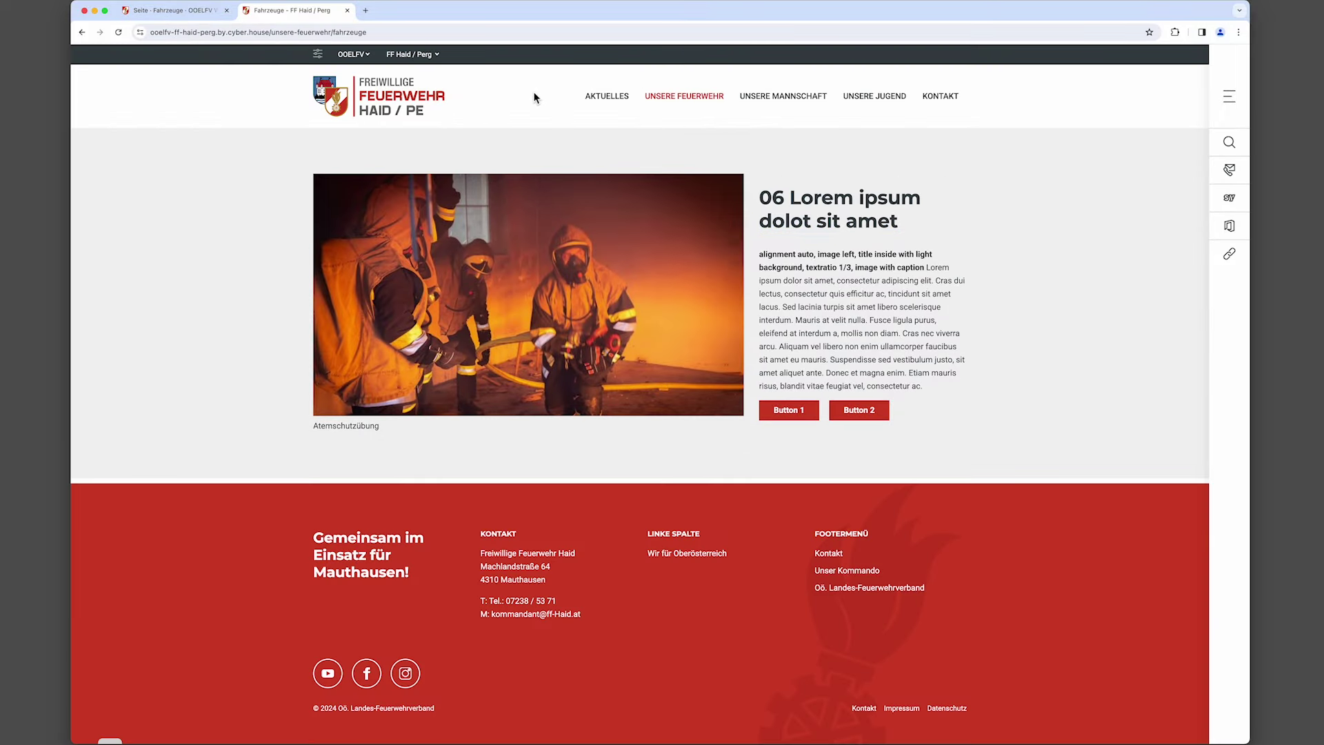
{"action": "left_click", "coordinate": [692, 97]}
{"action": "left_click", "coordinate": [1044, 237]}
Return to the TYPO3 backend, add the heading element "Fahrzeuge der FF Haid" to the Sujetbereich, save it and view the published page.
{"action": "left_click", "coordinate": [172, 10]}
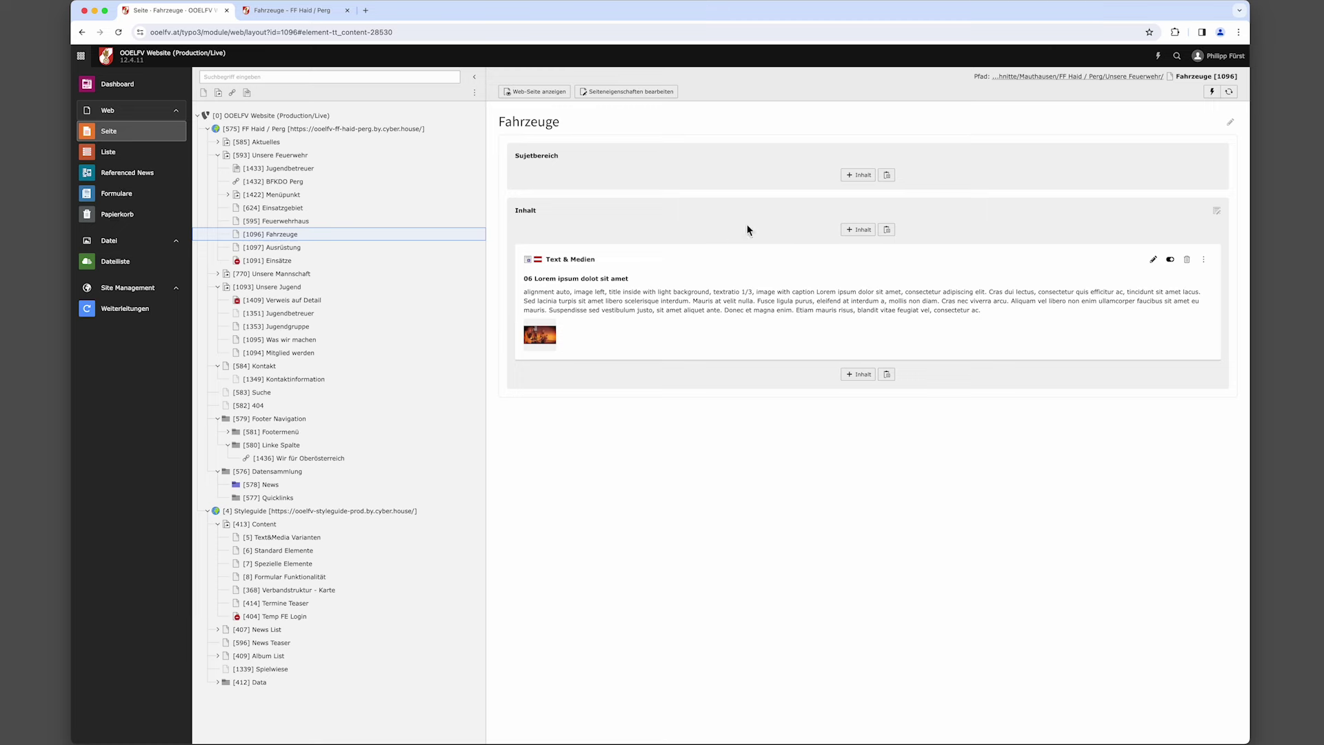
{"action": "left_click", "coordinate": [857, 177]}
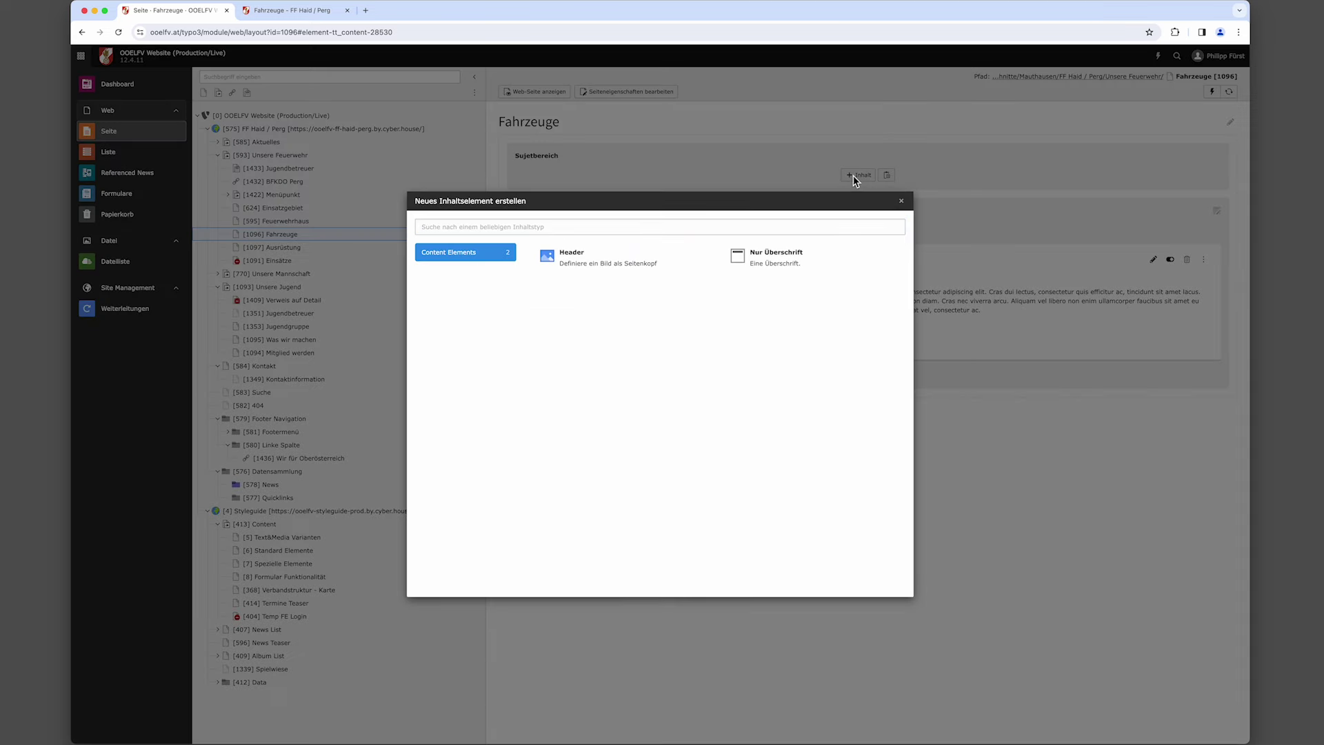
{"action": "left_click", "coordinate": [784, 263]}
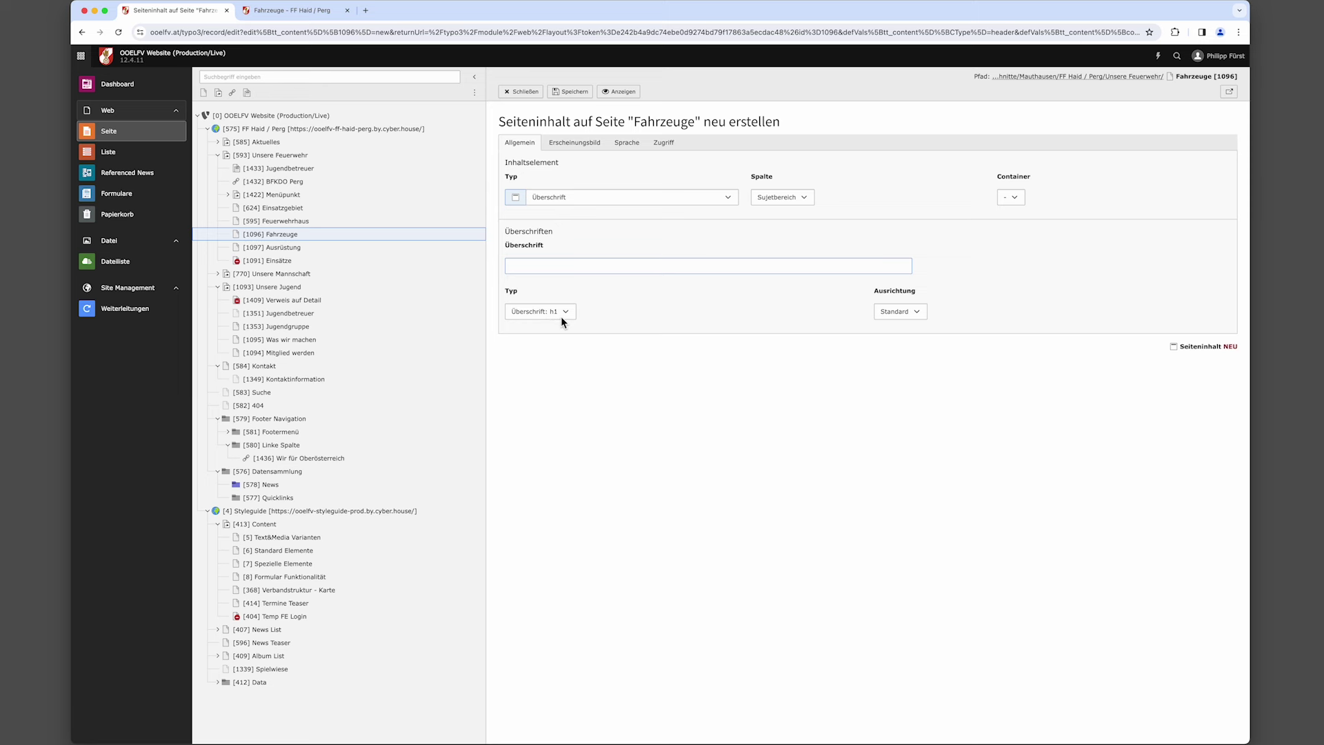
{"action": "left_click", "coordinate": [576, 268]}
{"action": "type", "text": "Fahrzeuge der FF Haid"}
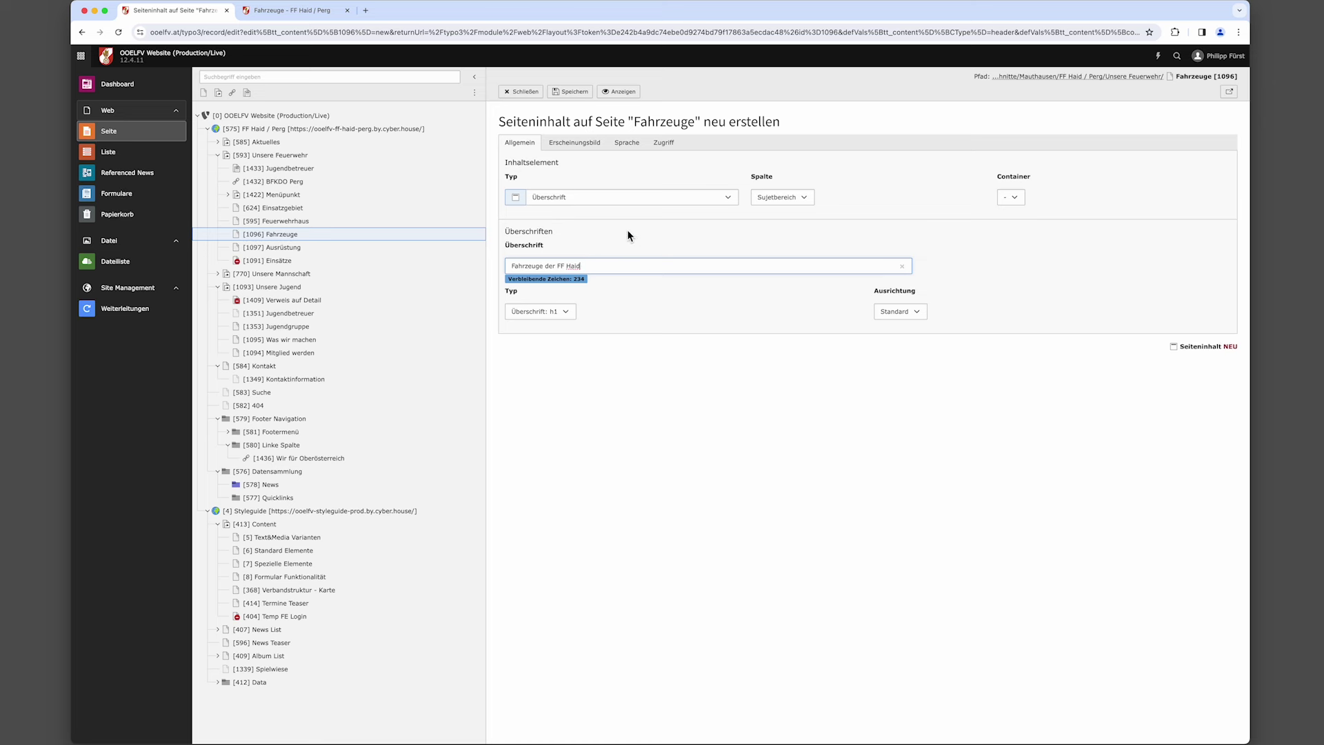
{"action": "left_click", "coordinate": [568, 95]}
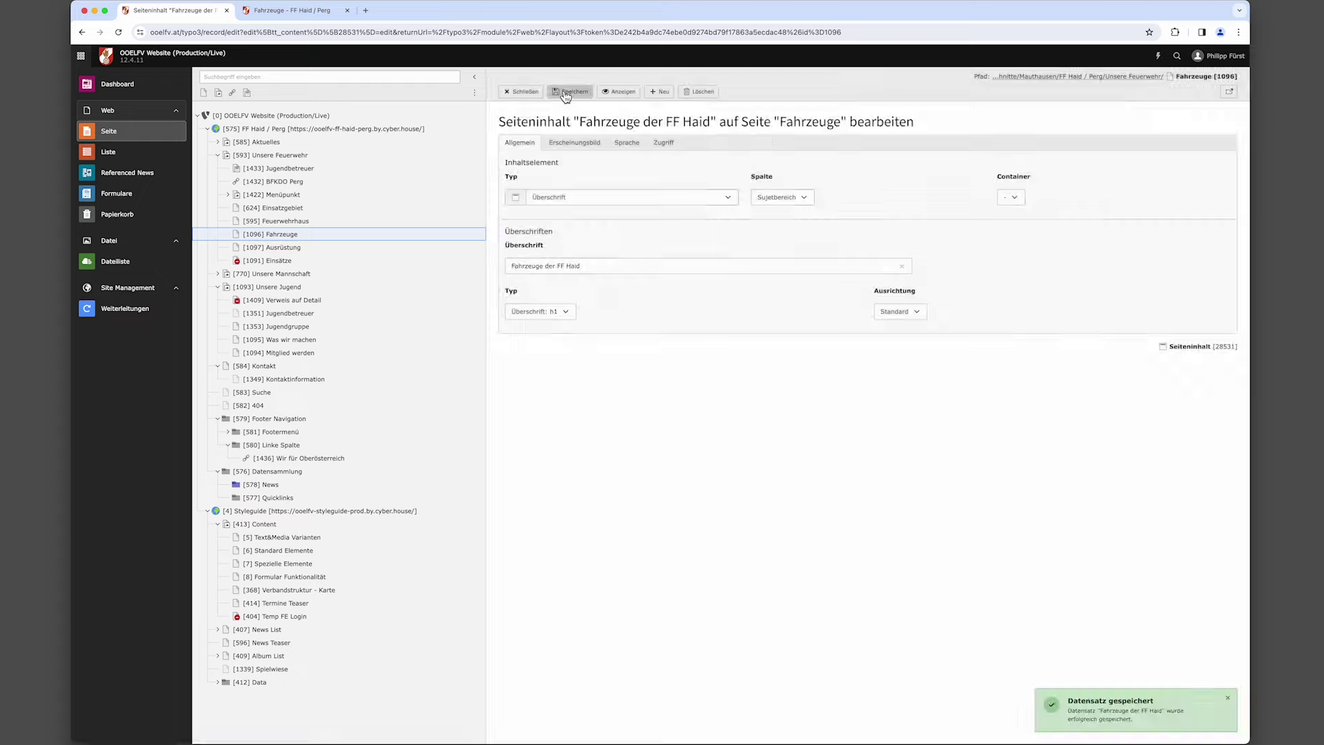
{"action": "left_click", "coordinate": [622, 97]}
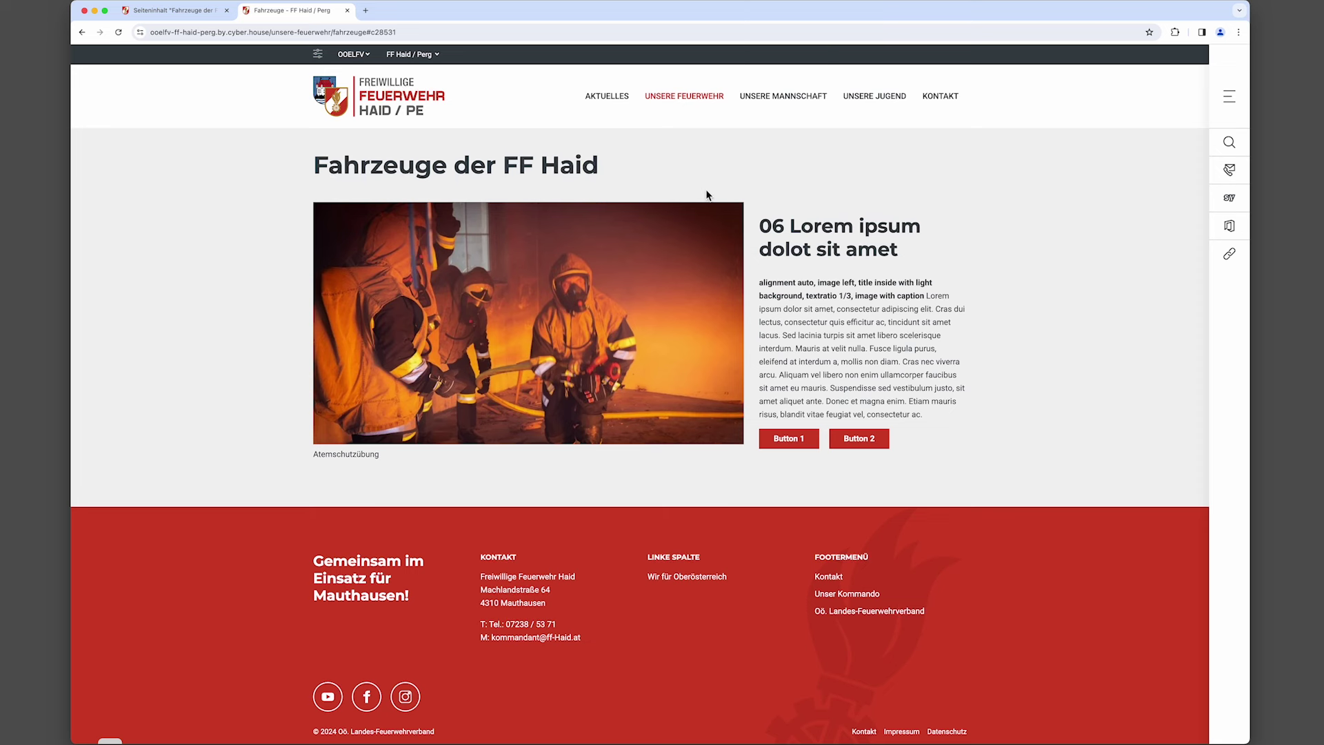
Back in the TYPO3 backend, set the Text & Medien element's layout to Hintergrundbox/Heller Hintergrund, save and view the published page.
{"action": "left_click", "coordinate": [166, 10]}
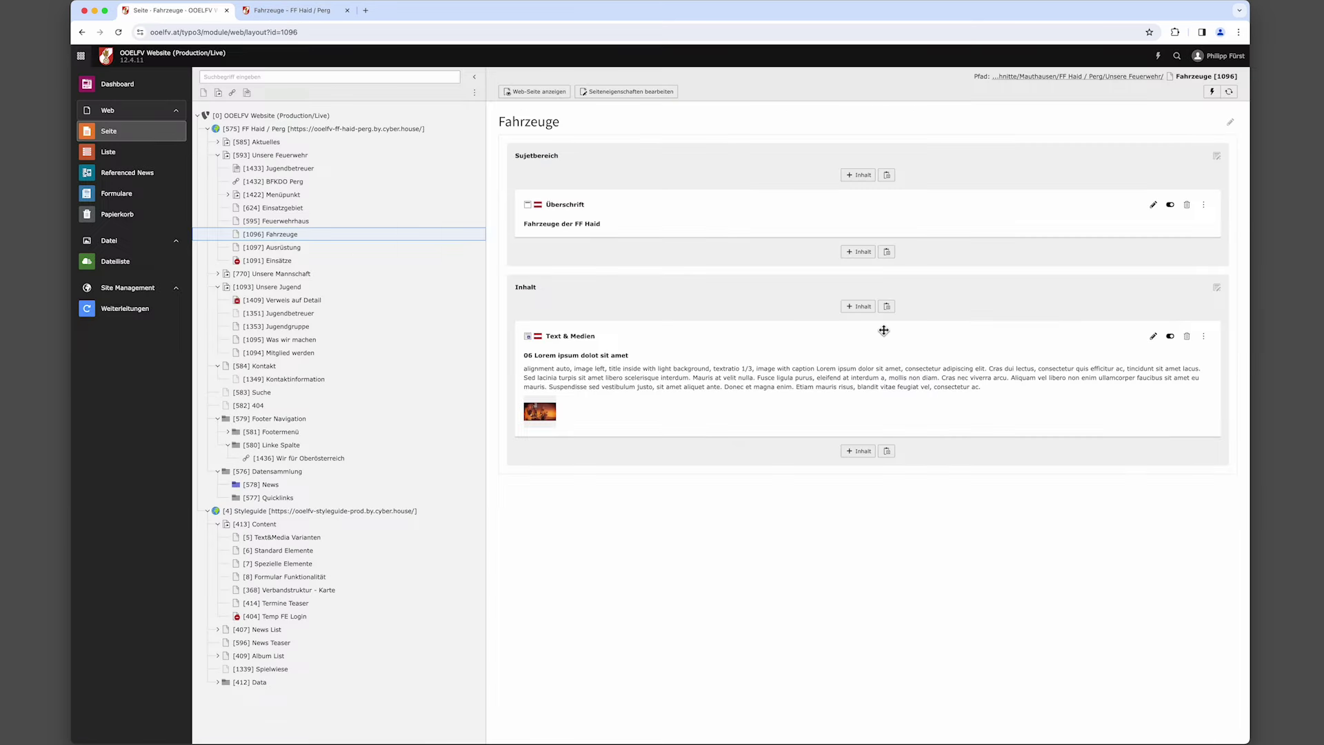
{"action": "left_click", "coordinate": [1153, 336]}
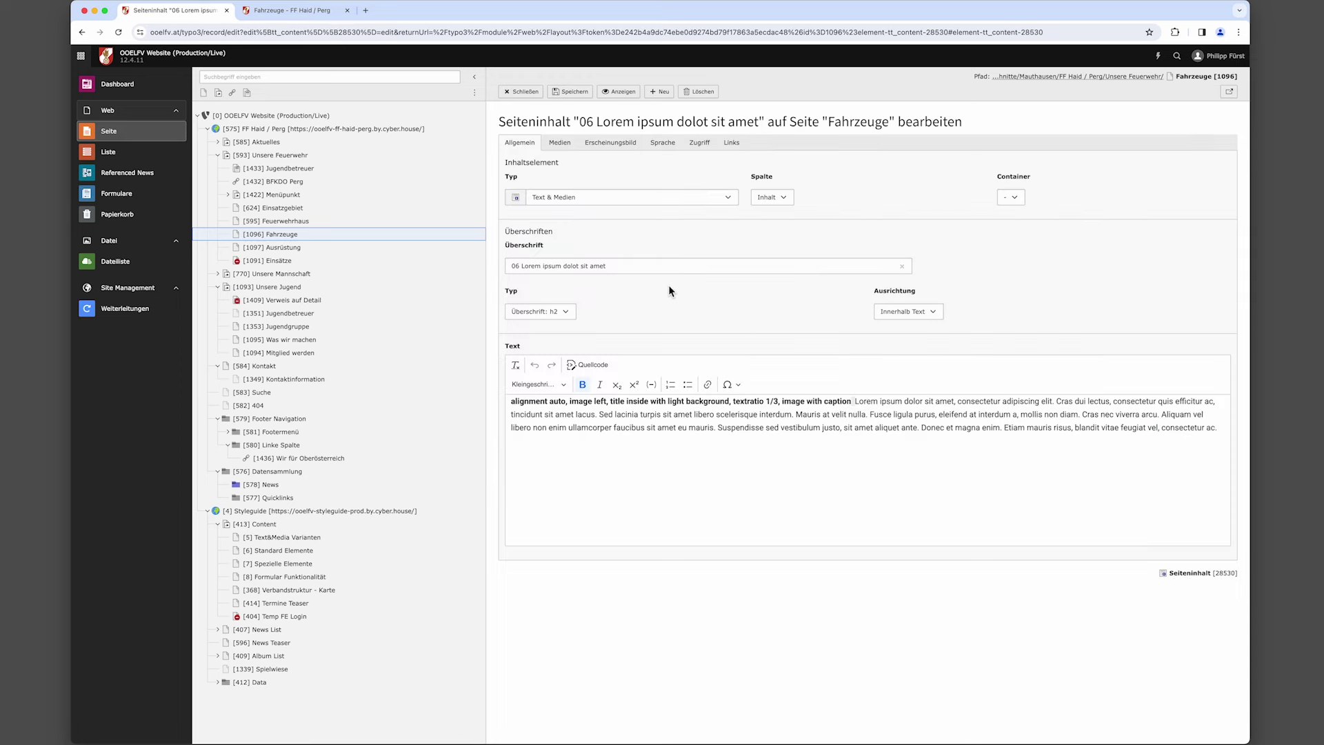
{"action": "left_click", "coordinate": [618, 146]}
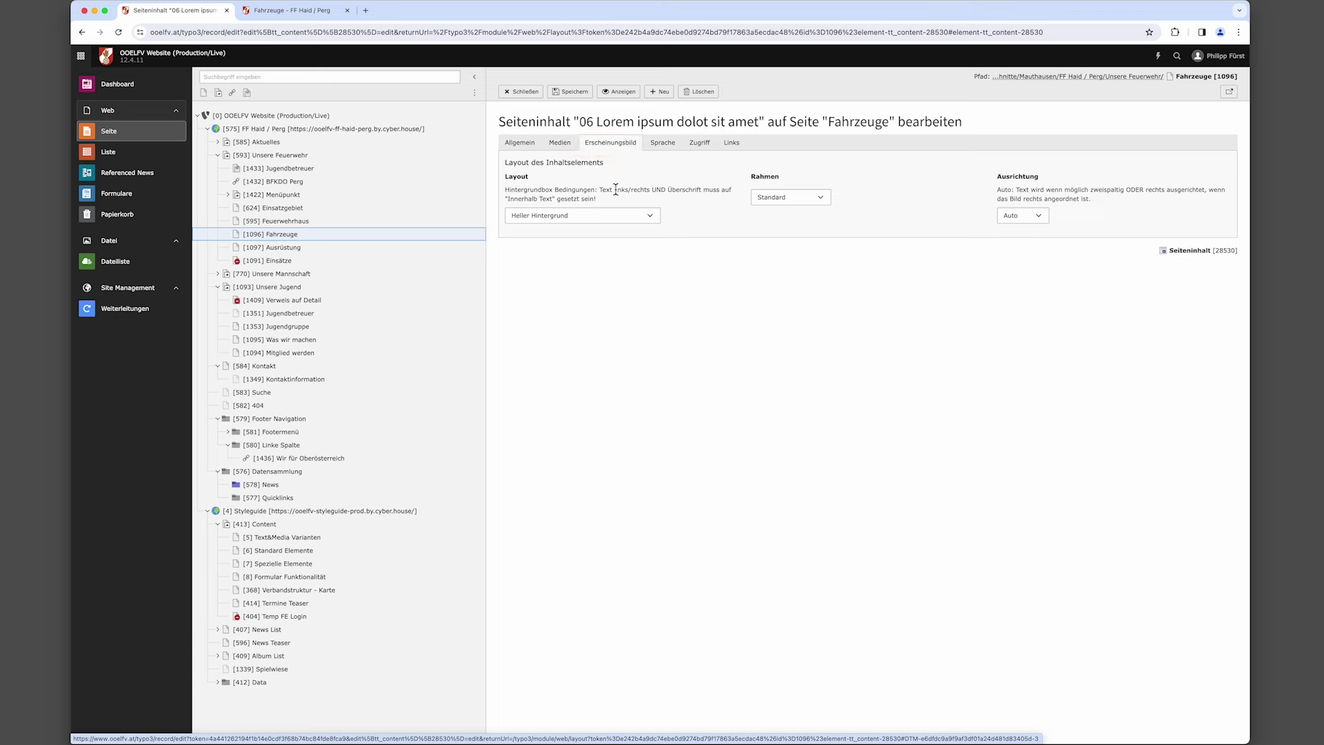
{"action": "left_click", "coordinate": [620, 215]}
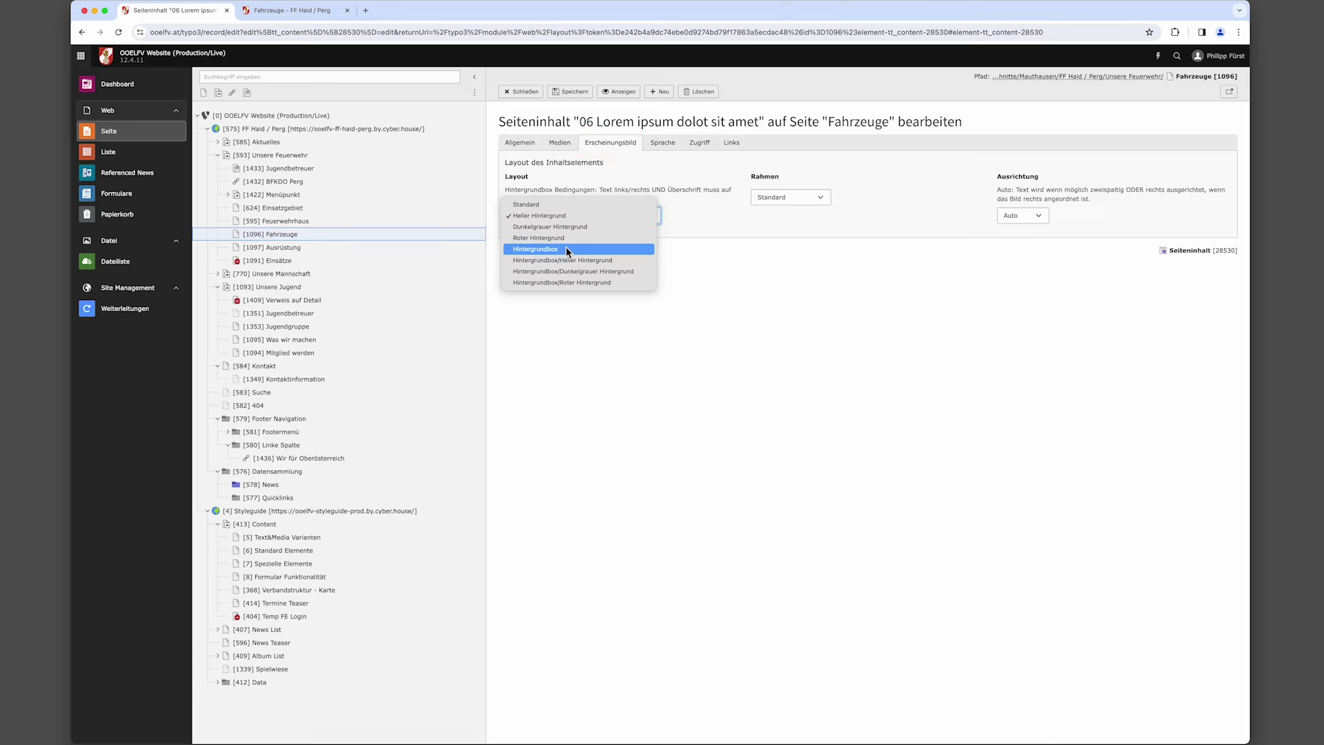
{"action": "left_click", "coordinate": [563, 268]}
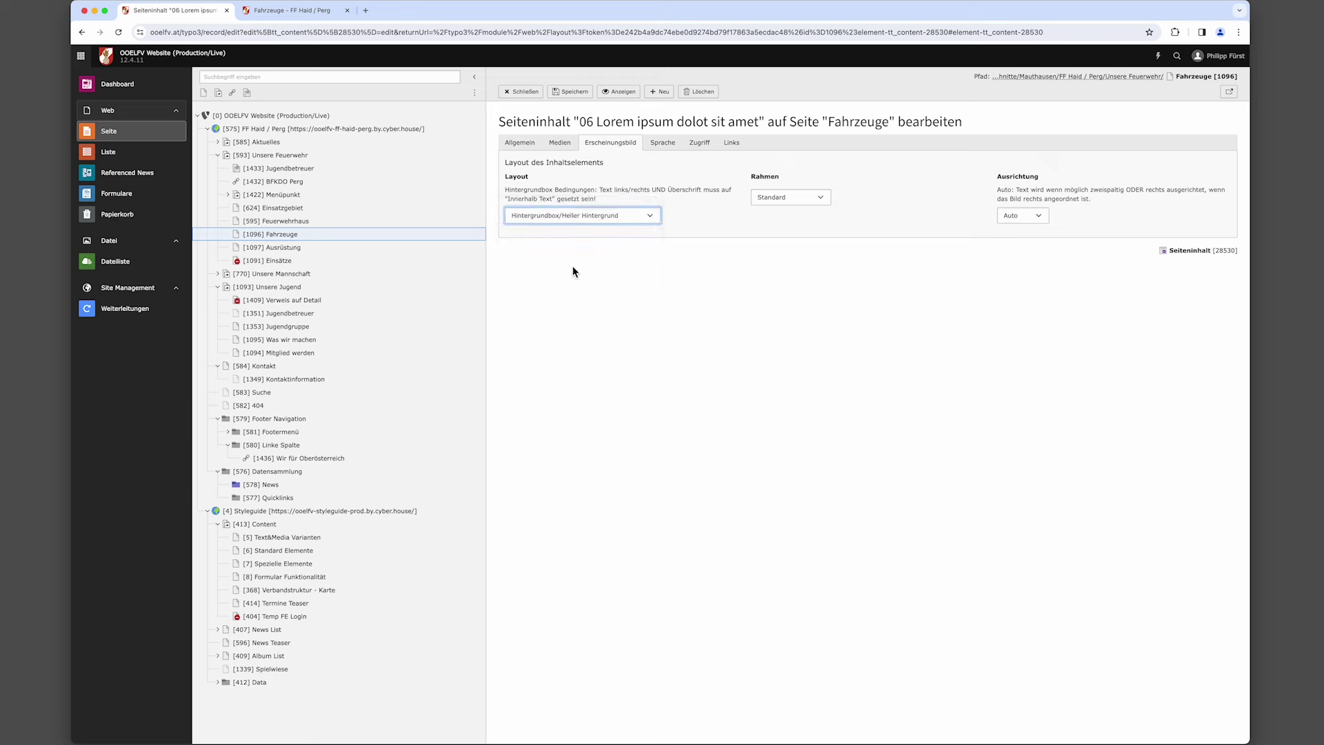
{"action": "left_click", "coordinate": [575, 93]}
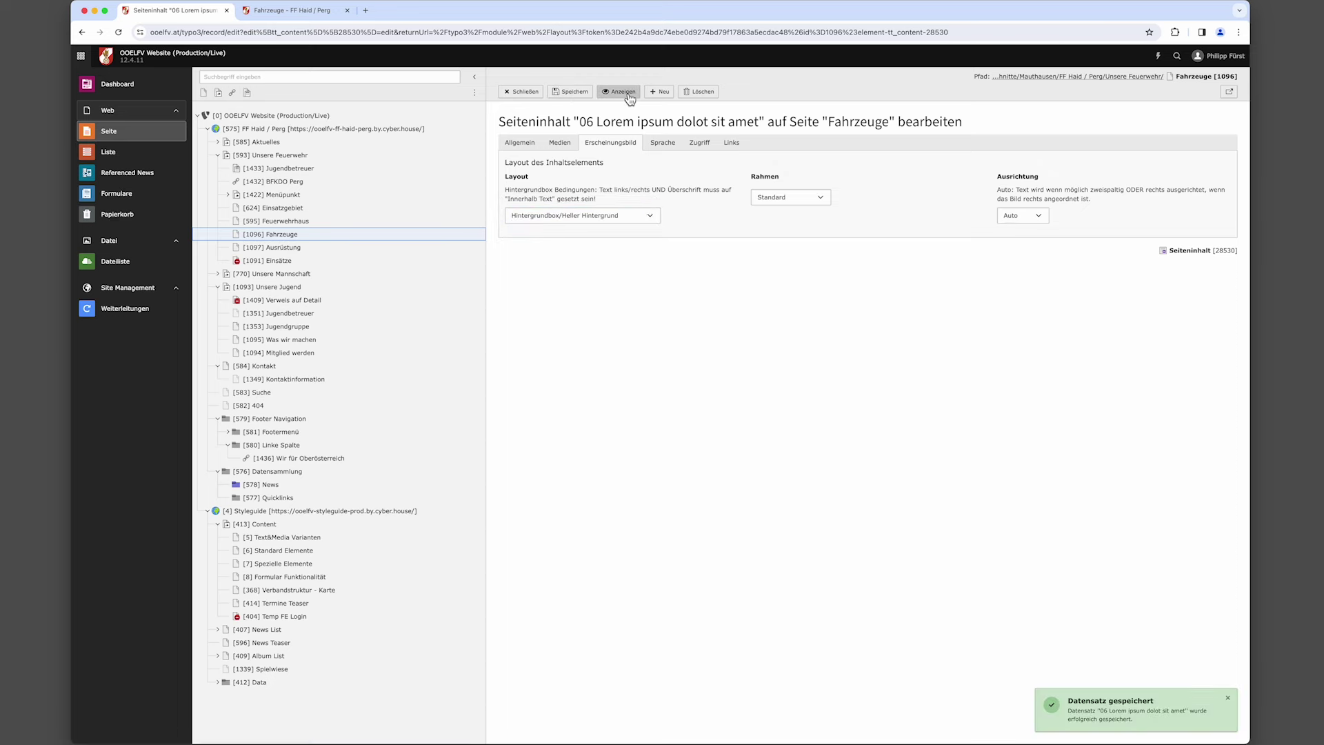
{"action": "left_click", "coordinate": [622, 93]}
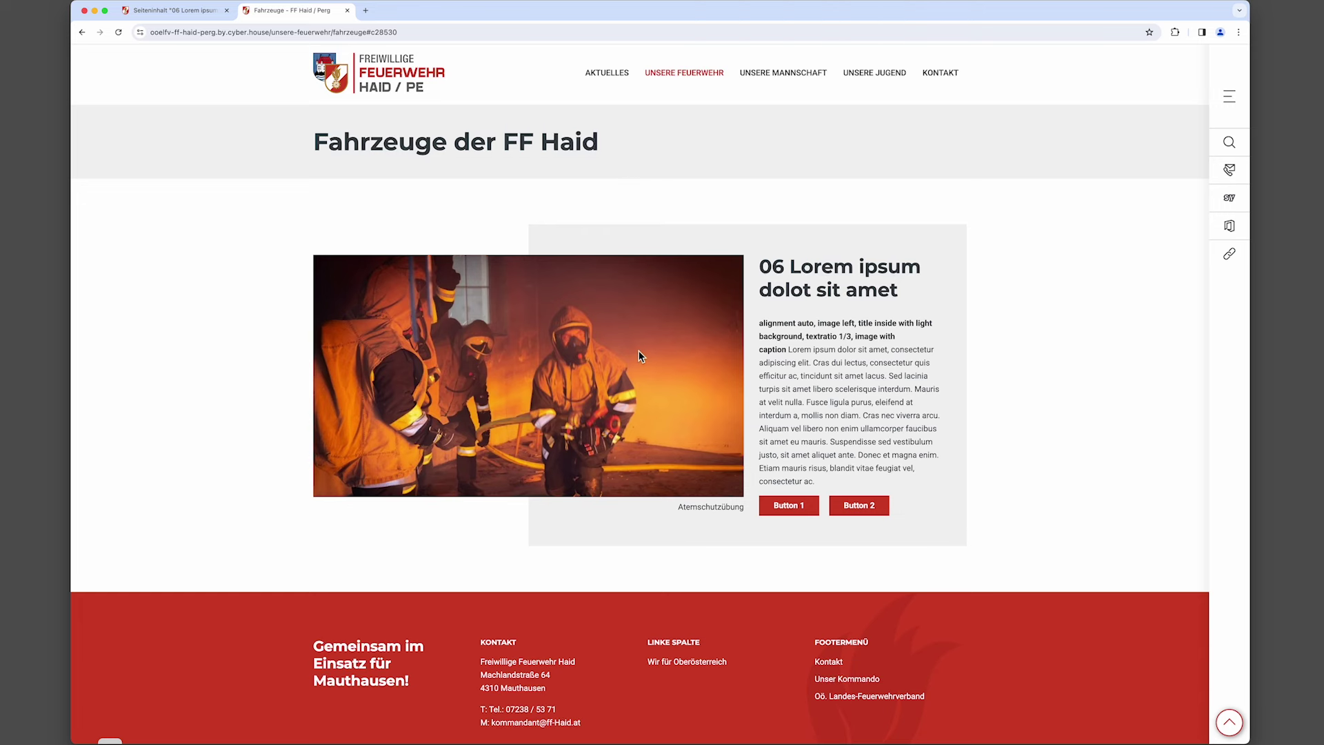
In the TYPO3 backend, change the element's heading to "Atemschutz mit ASF" and its text to "Eine Einsatzübung der FF Haid mit dem ASF Perg".
{"action": "left_click", "coordinate": [200, 10]}
{"action": "left_click", "coordinate": [520, 142]}
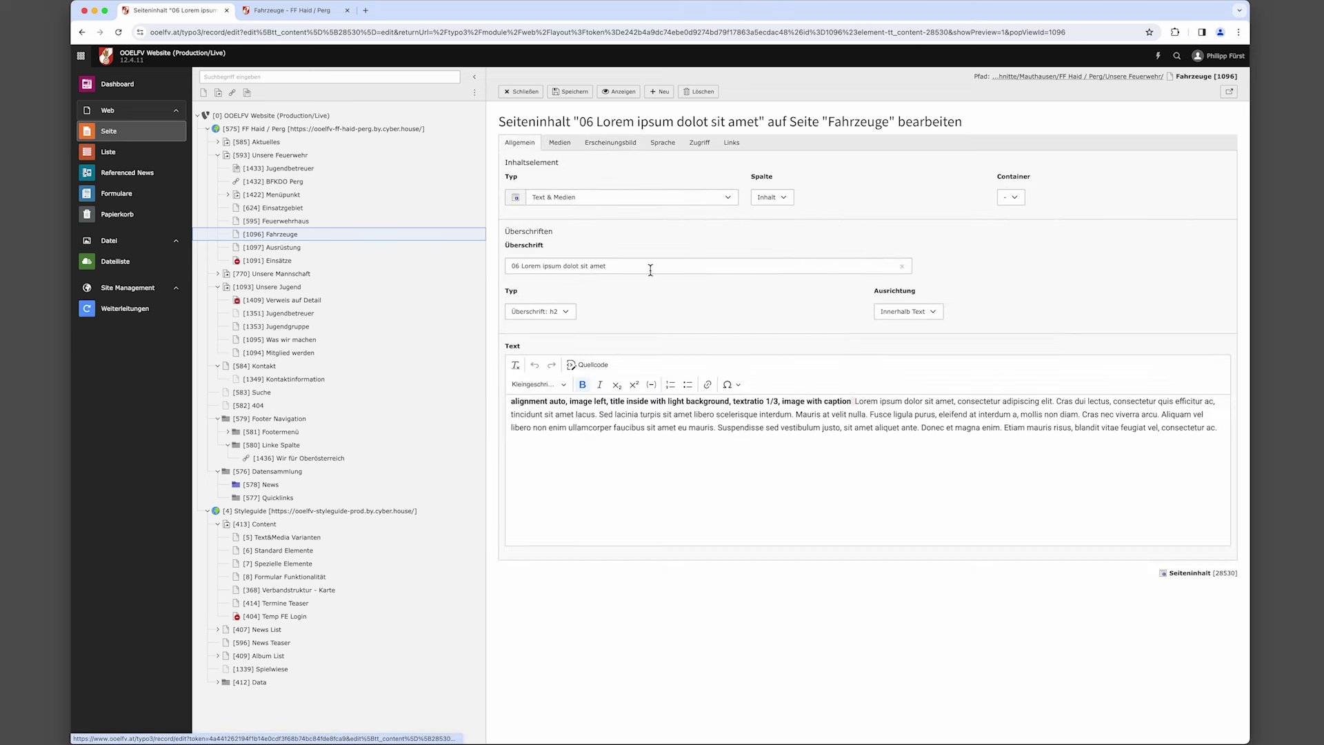
{"action": "left_click_drag", "start_coordinate": [635, 266], "coordinate": [411, 257]}
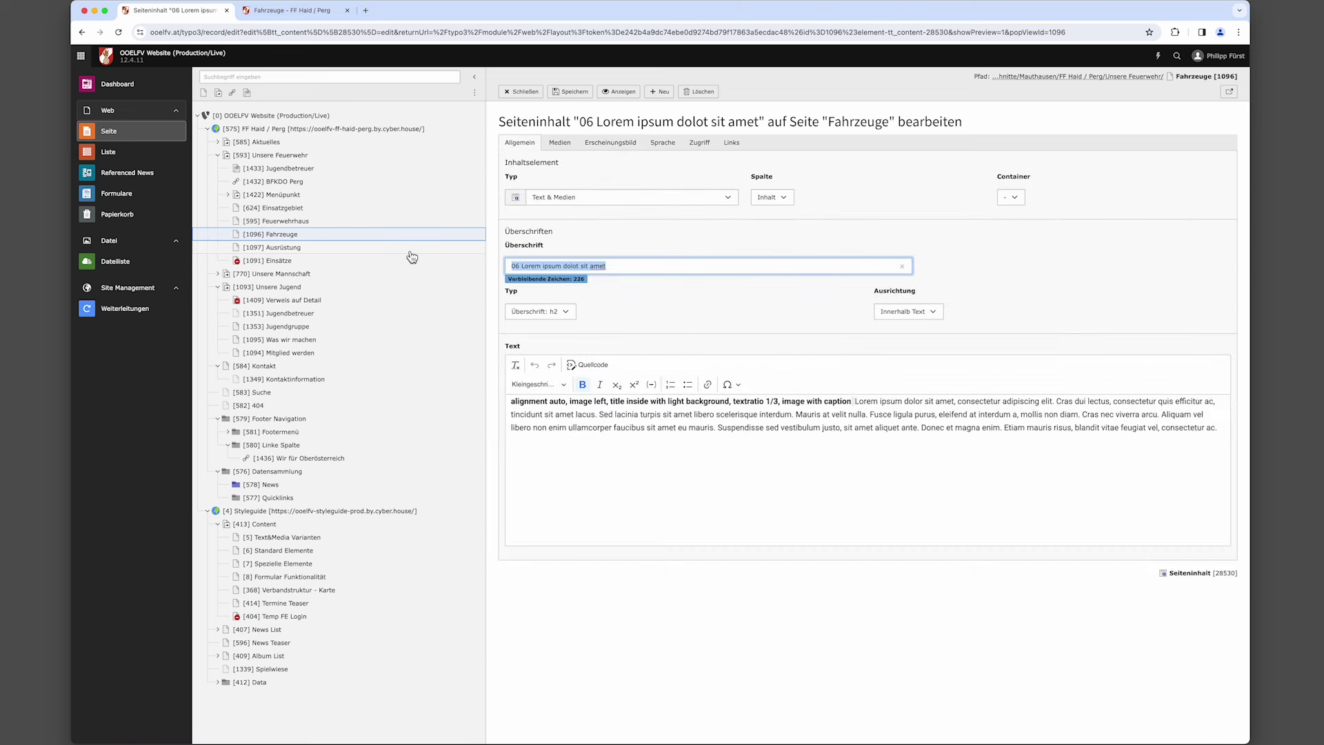
{"action": "type", "text": "Atemschutz"}
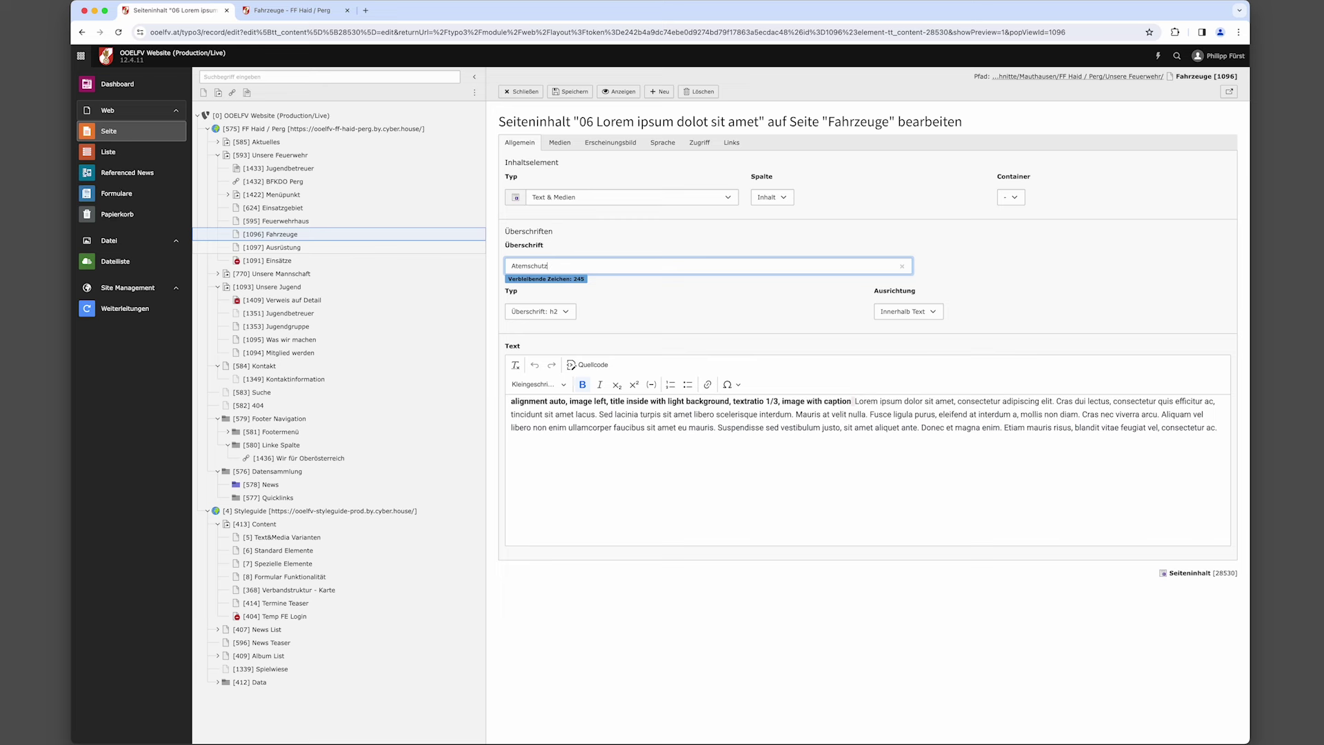
{"action": "type", "text": "mit ASF"}
{"action": "left_click", "coordinate": [604, 241]}
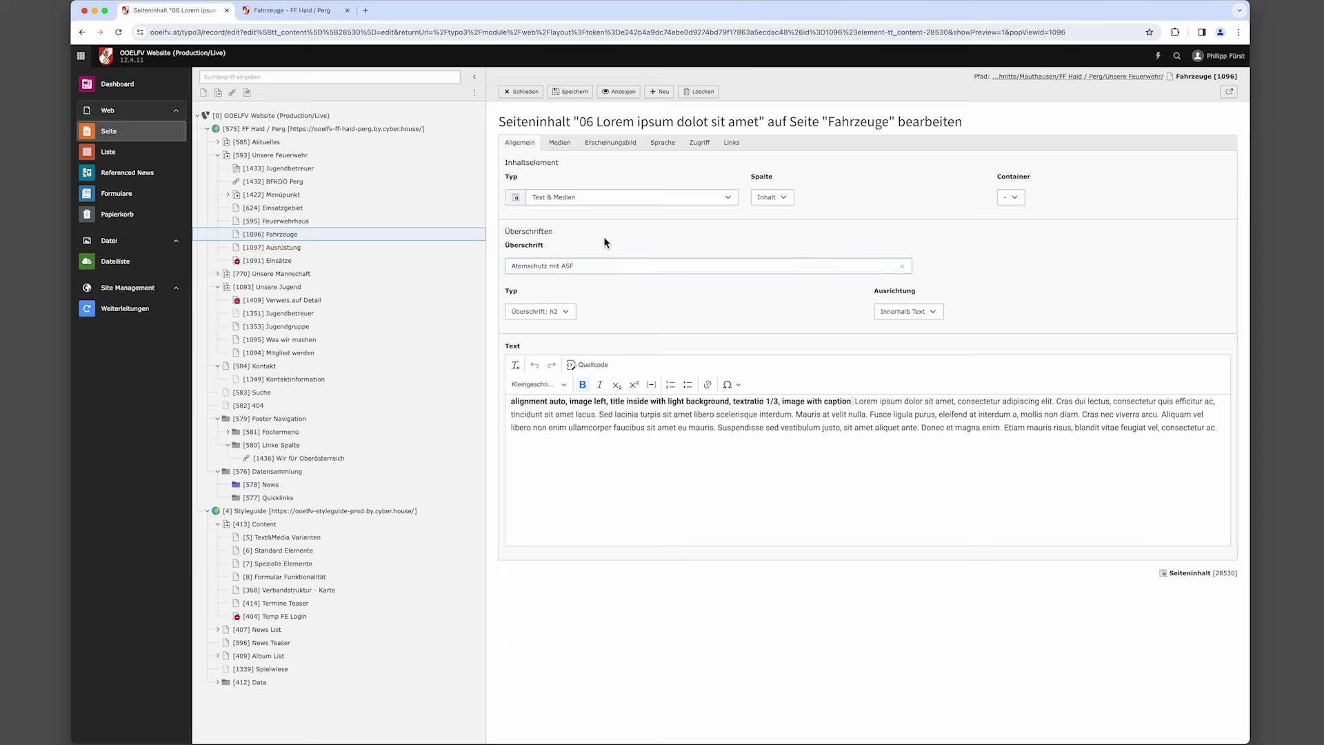
{"action": "left_click_drag", "start_coordinate": [1220, 428], "coordinate": [473, 354]}
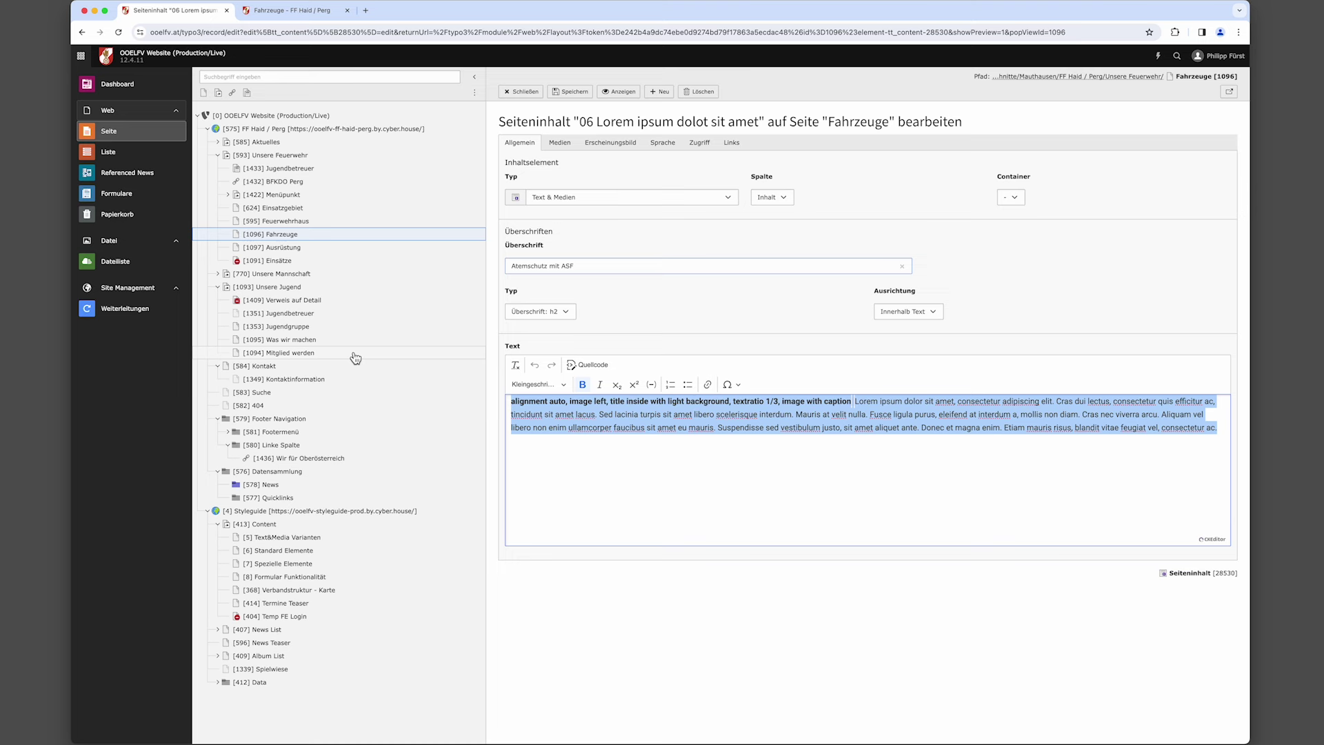
{"action": "type", "text": "Eine Einsatzübung der FF Haid mit dem ASF Perg"}
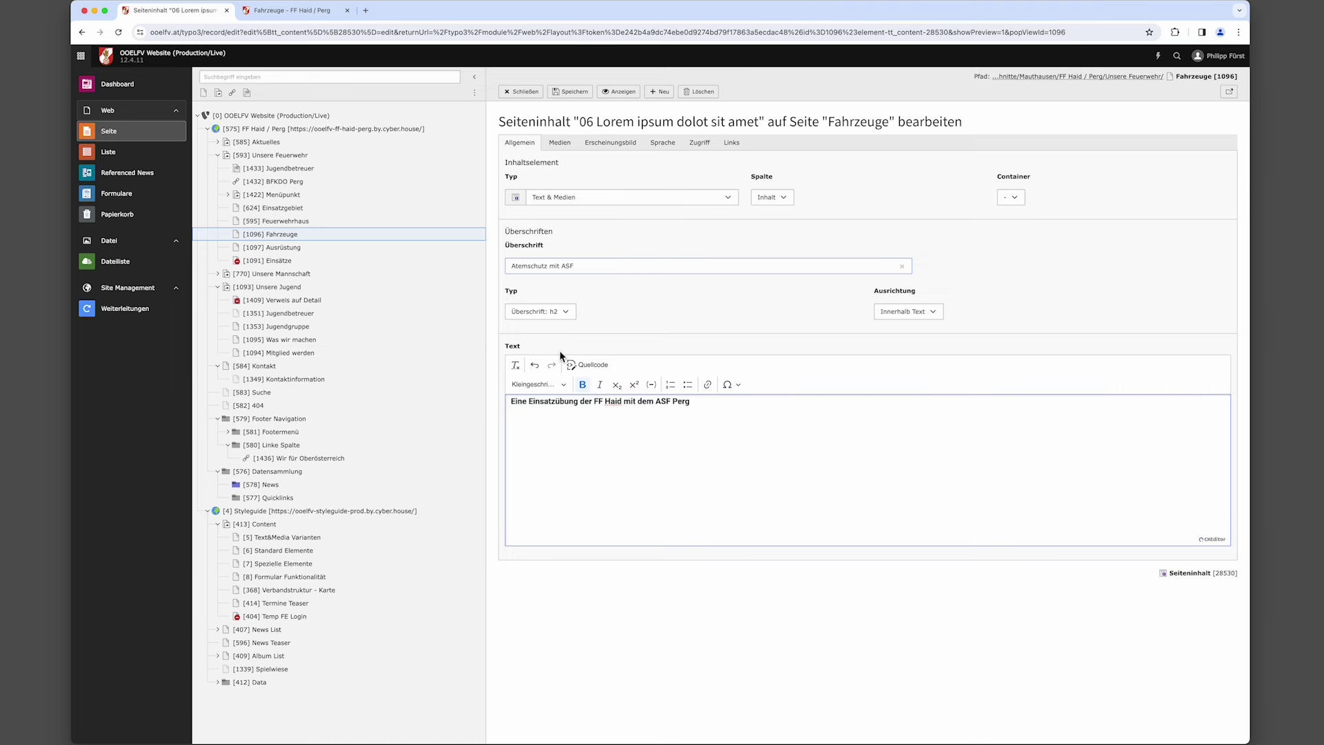
Open the metadata of the image used in the Text & Medien element.
{"action": "left_click", "coordinate": [566, 145]}
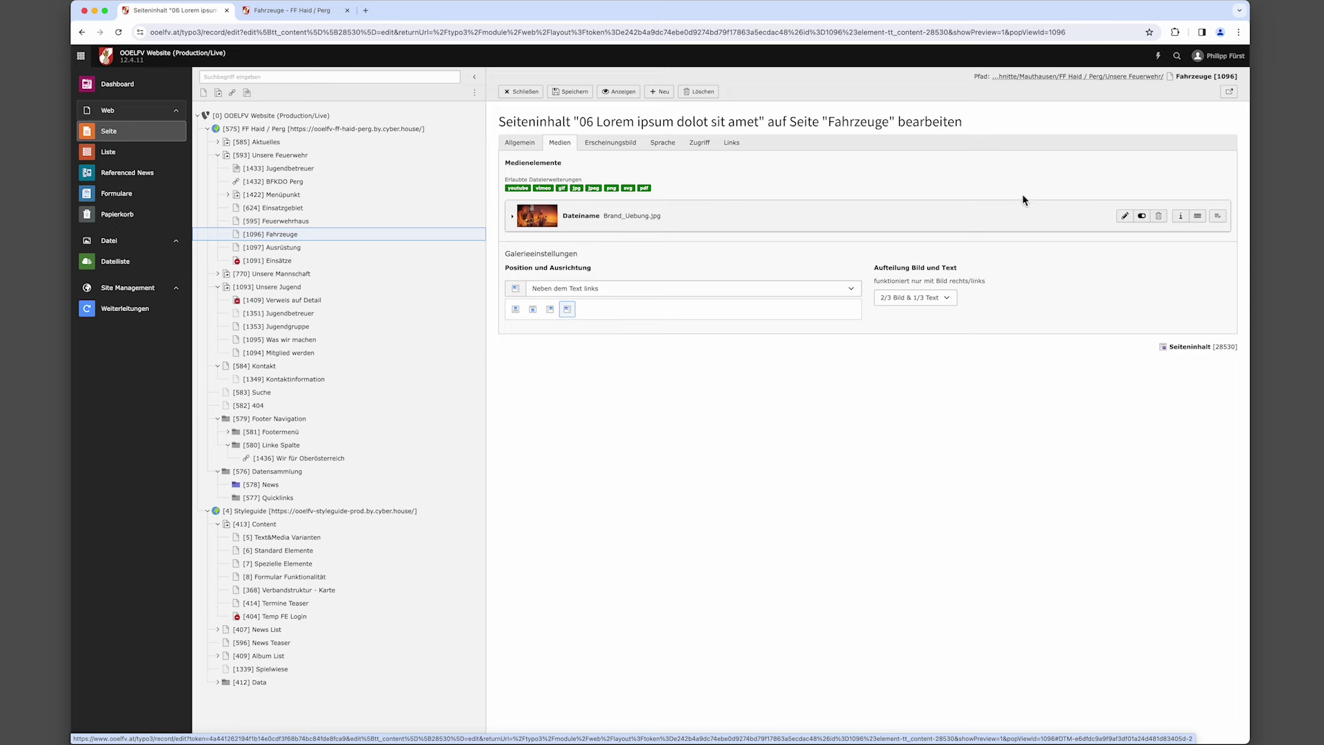
{"action": "left_click", "coordinate": [513, 217]}
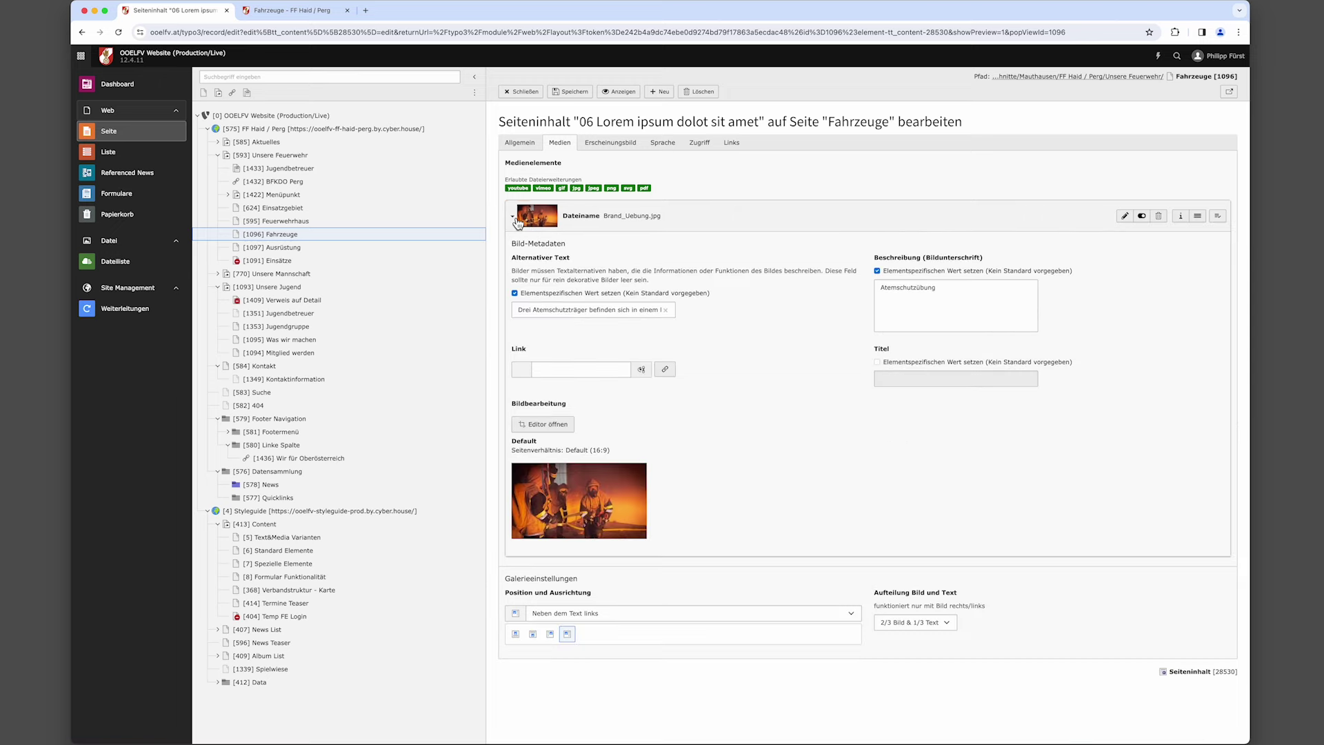